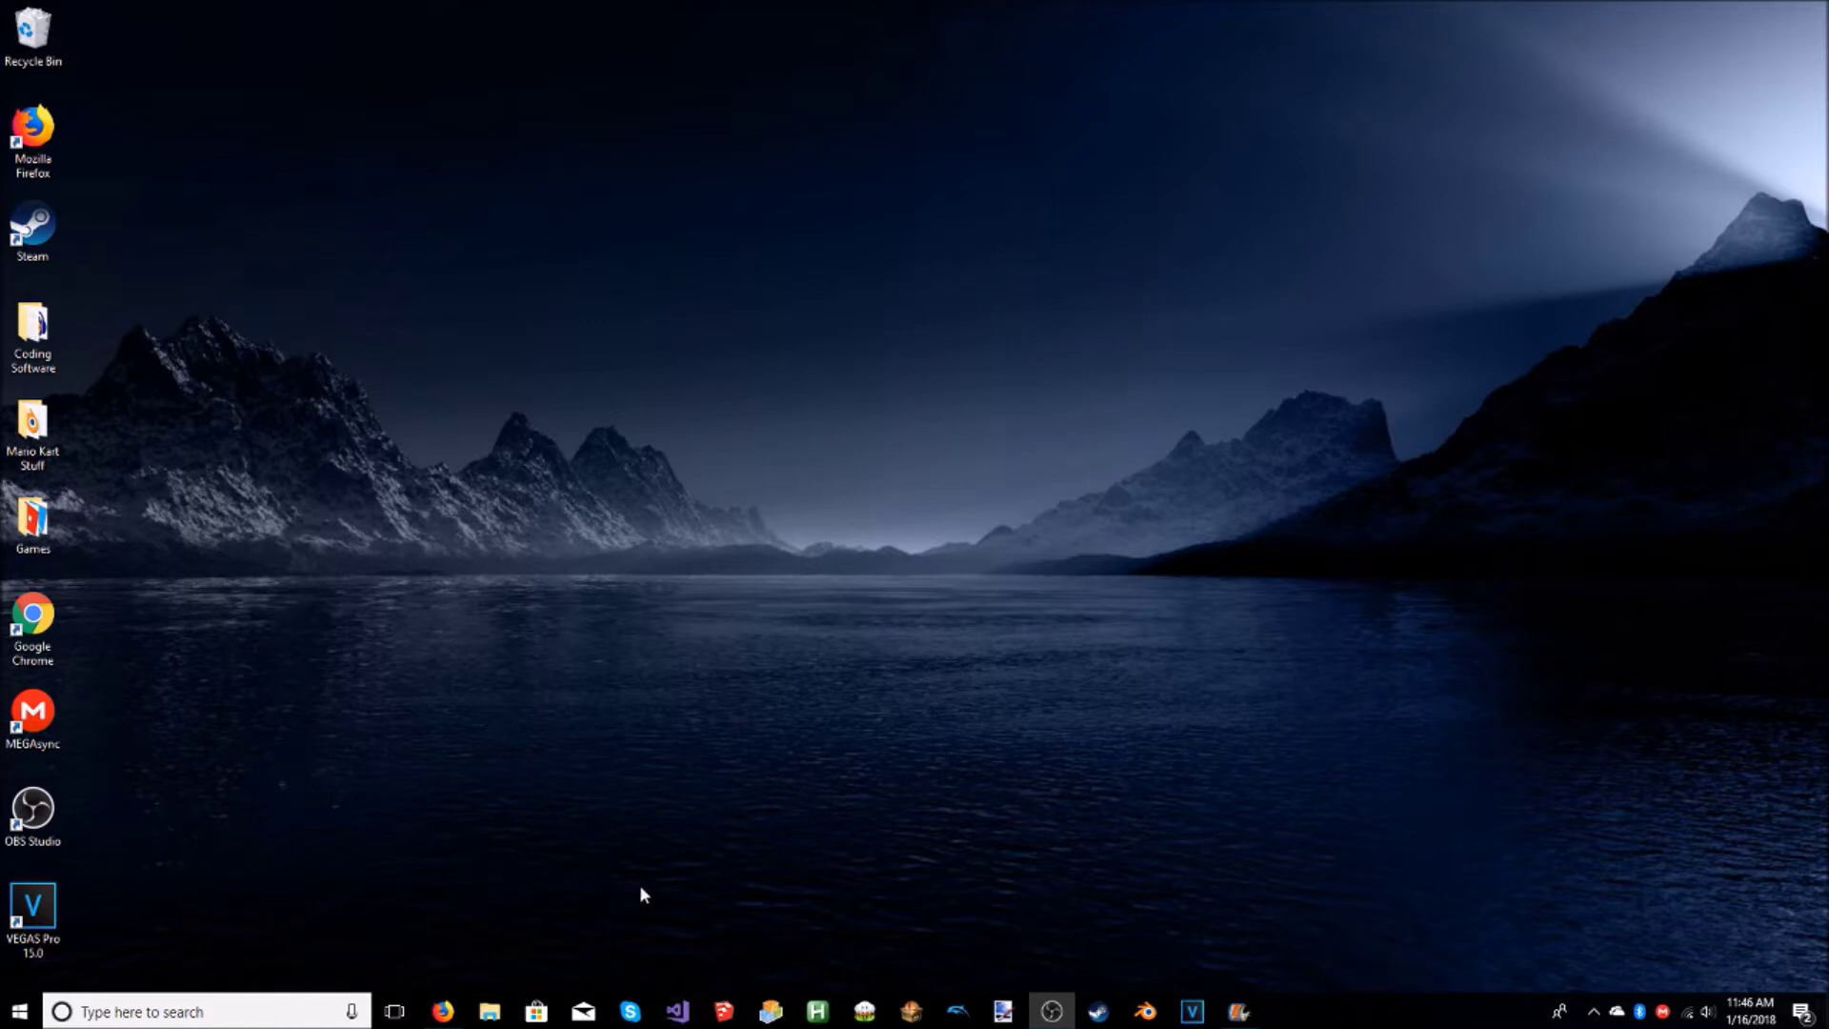
Open Mario Kart Stuff, then its Zips folder, to reveal the EverythingUNeed archive.
double_click(53, 440)
double_click(198, 113)
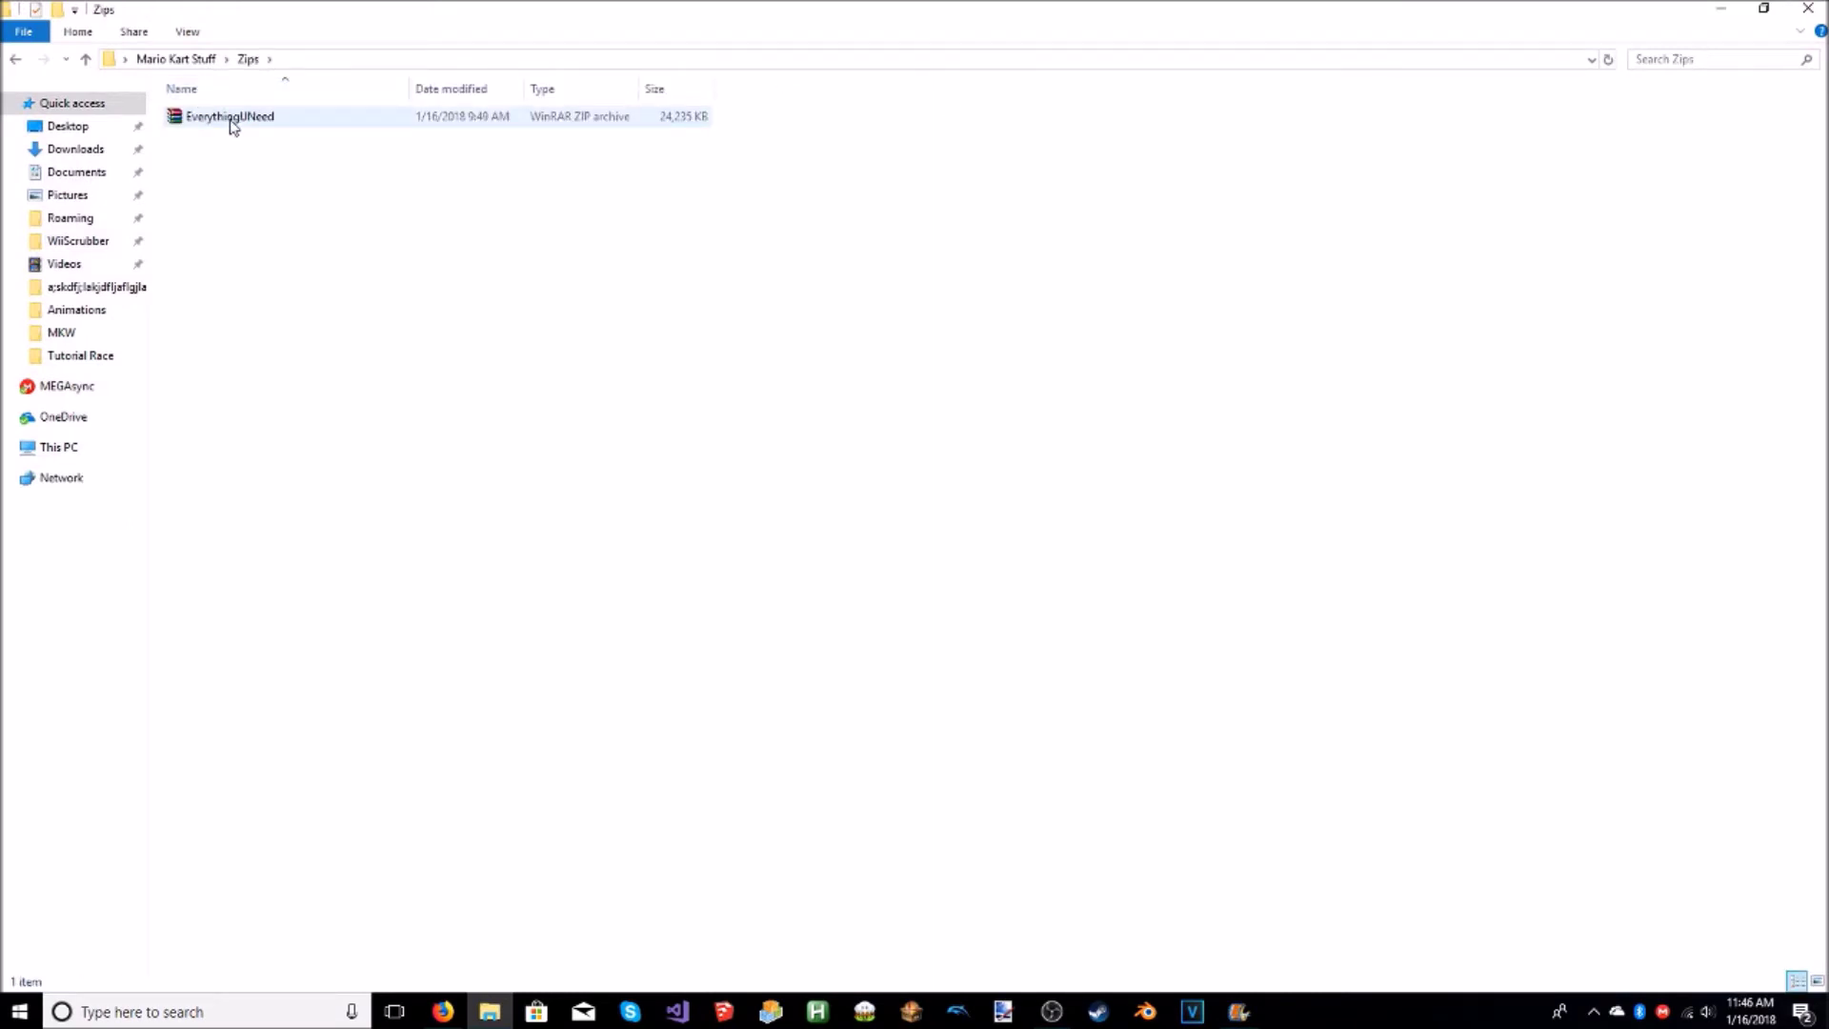
Open EverythingUNeed.zip in WinRAR and preview, then close, the inner MagicY.zip.
double_click(231, 122)
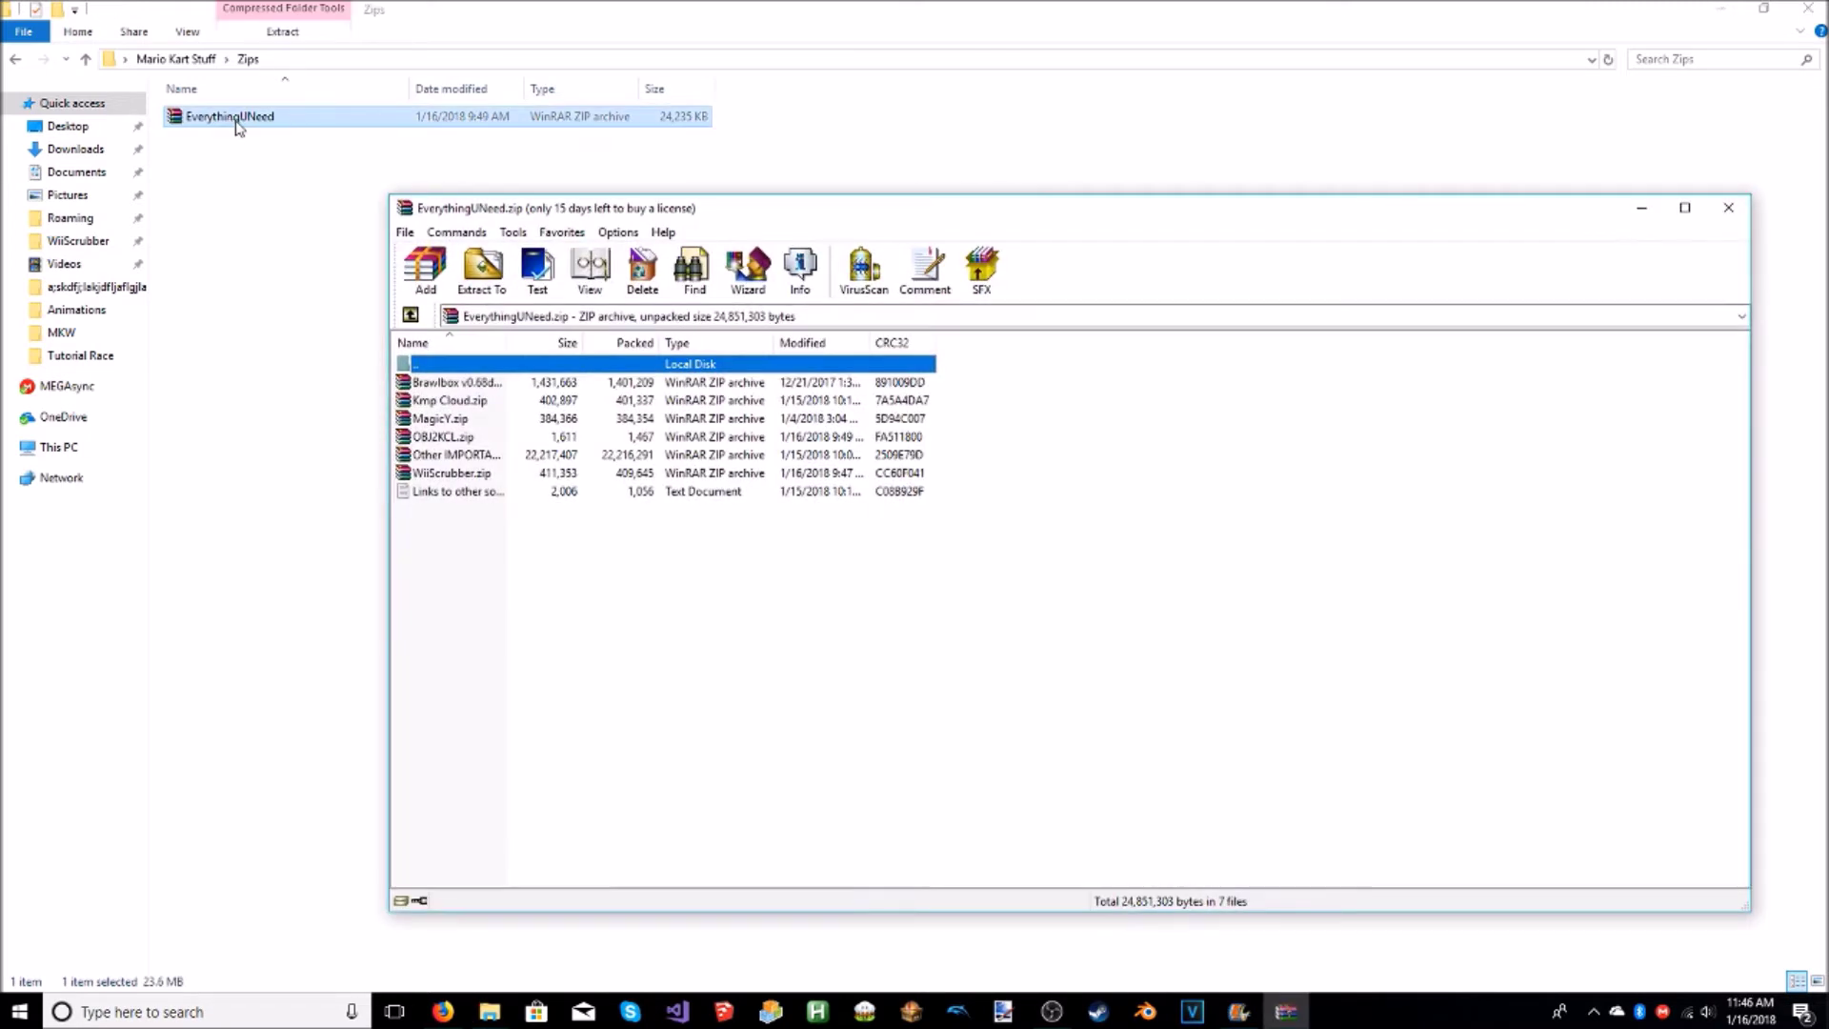
left_click_drag(762, 194, 648, 123)
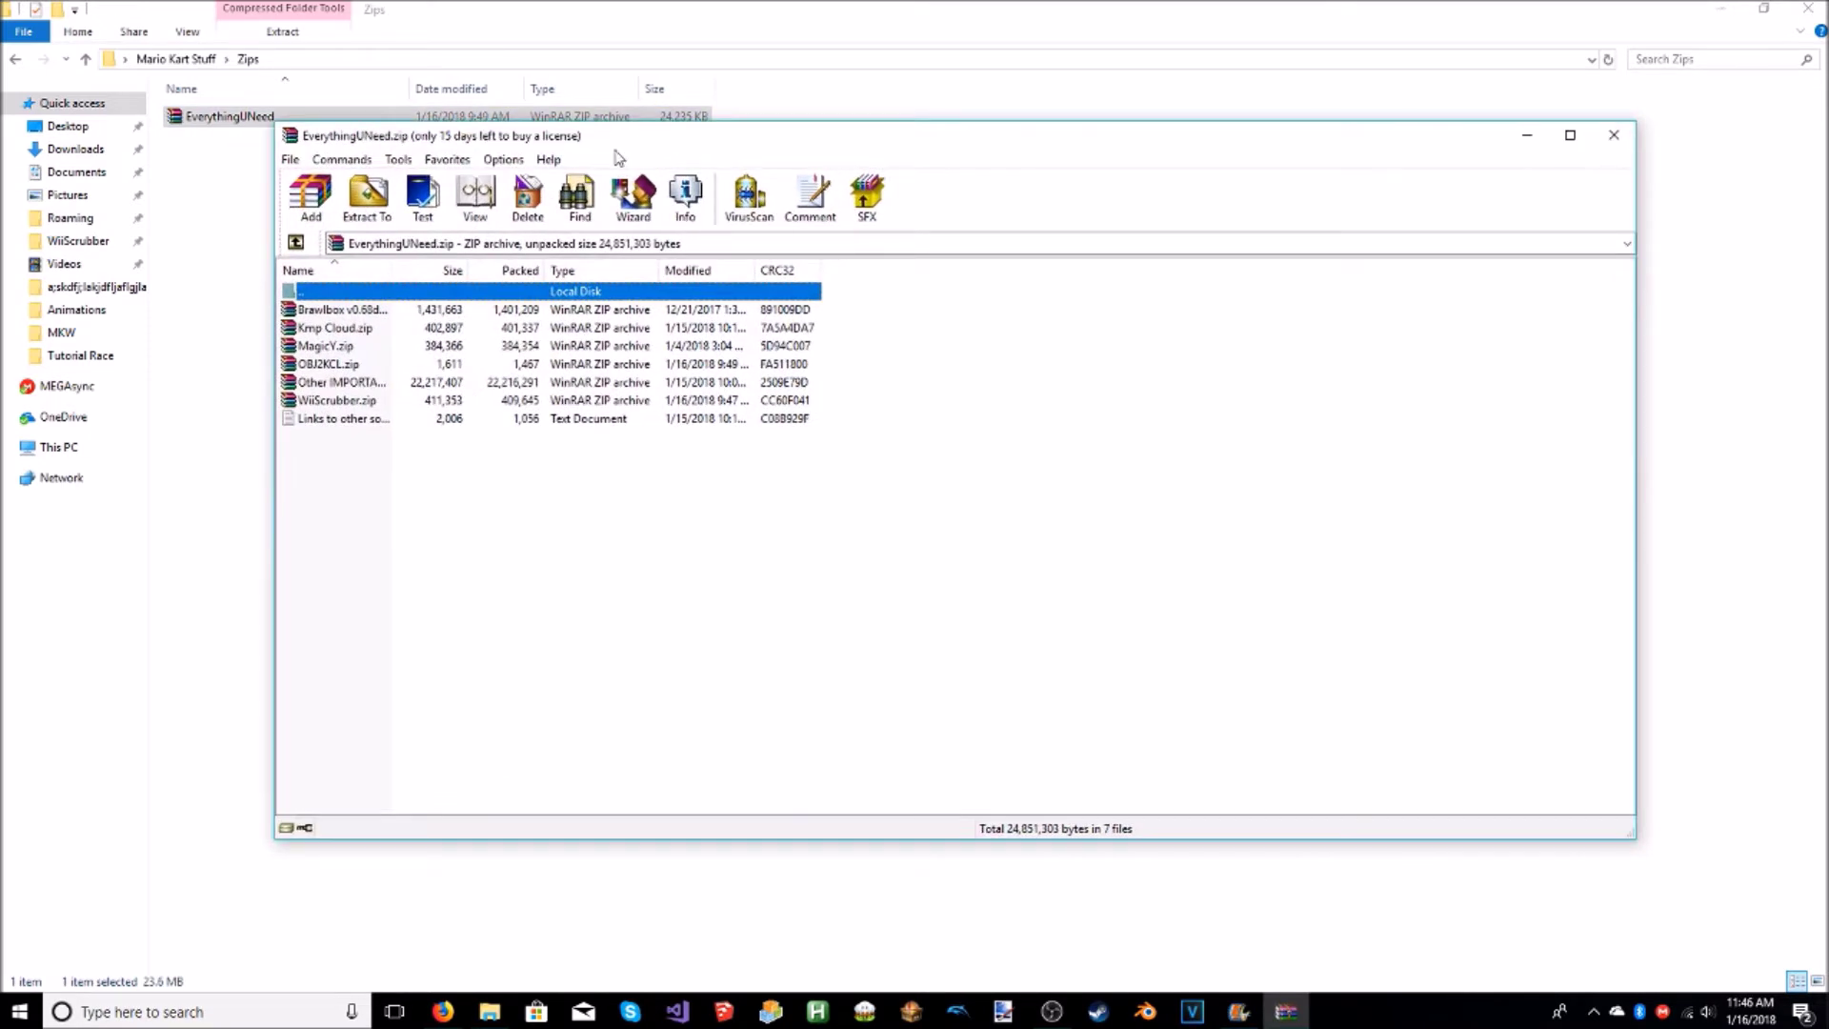
left_click(333, 349)
double_click(333, 349)
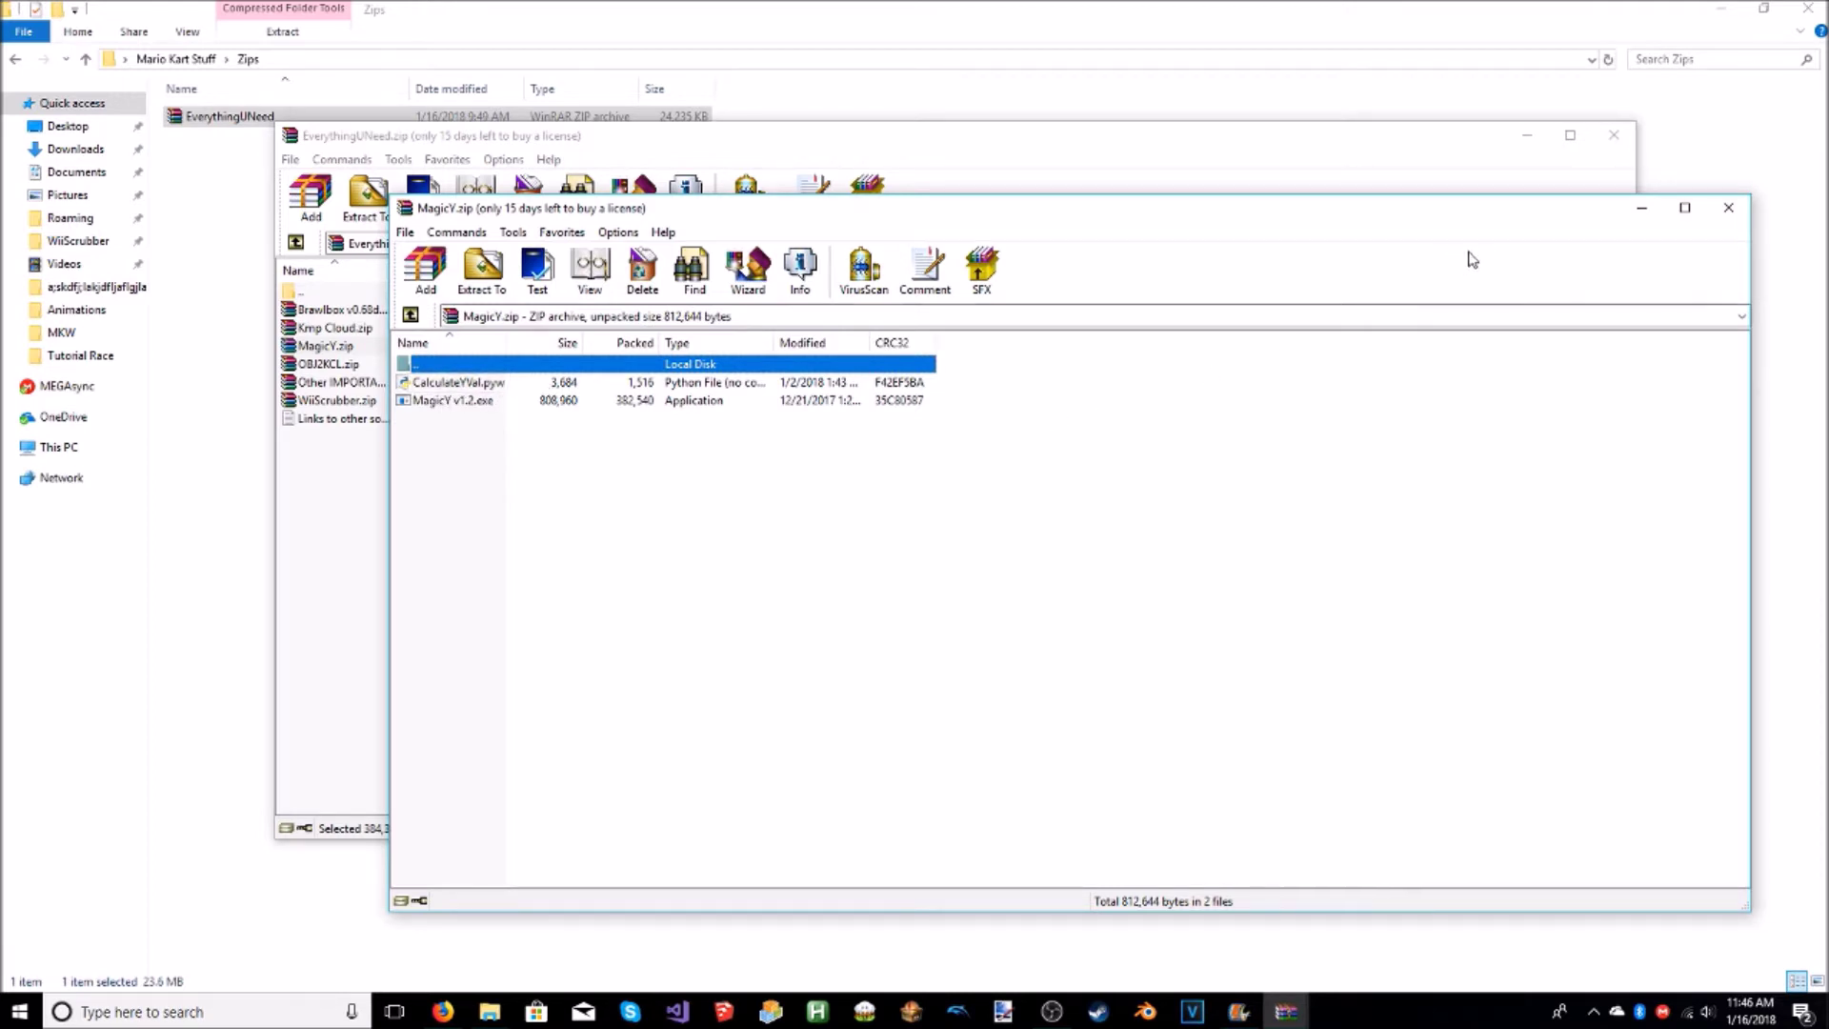
left_click_drag(1428, 213, 1236, 212)
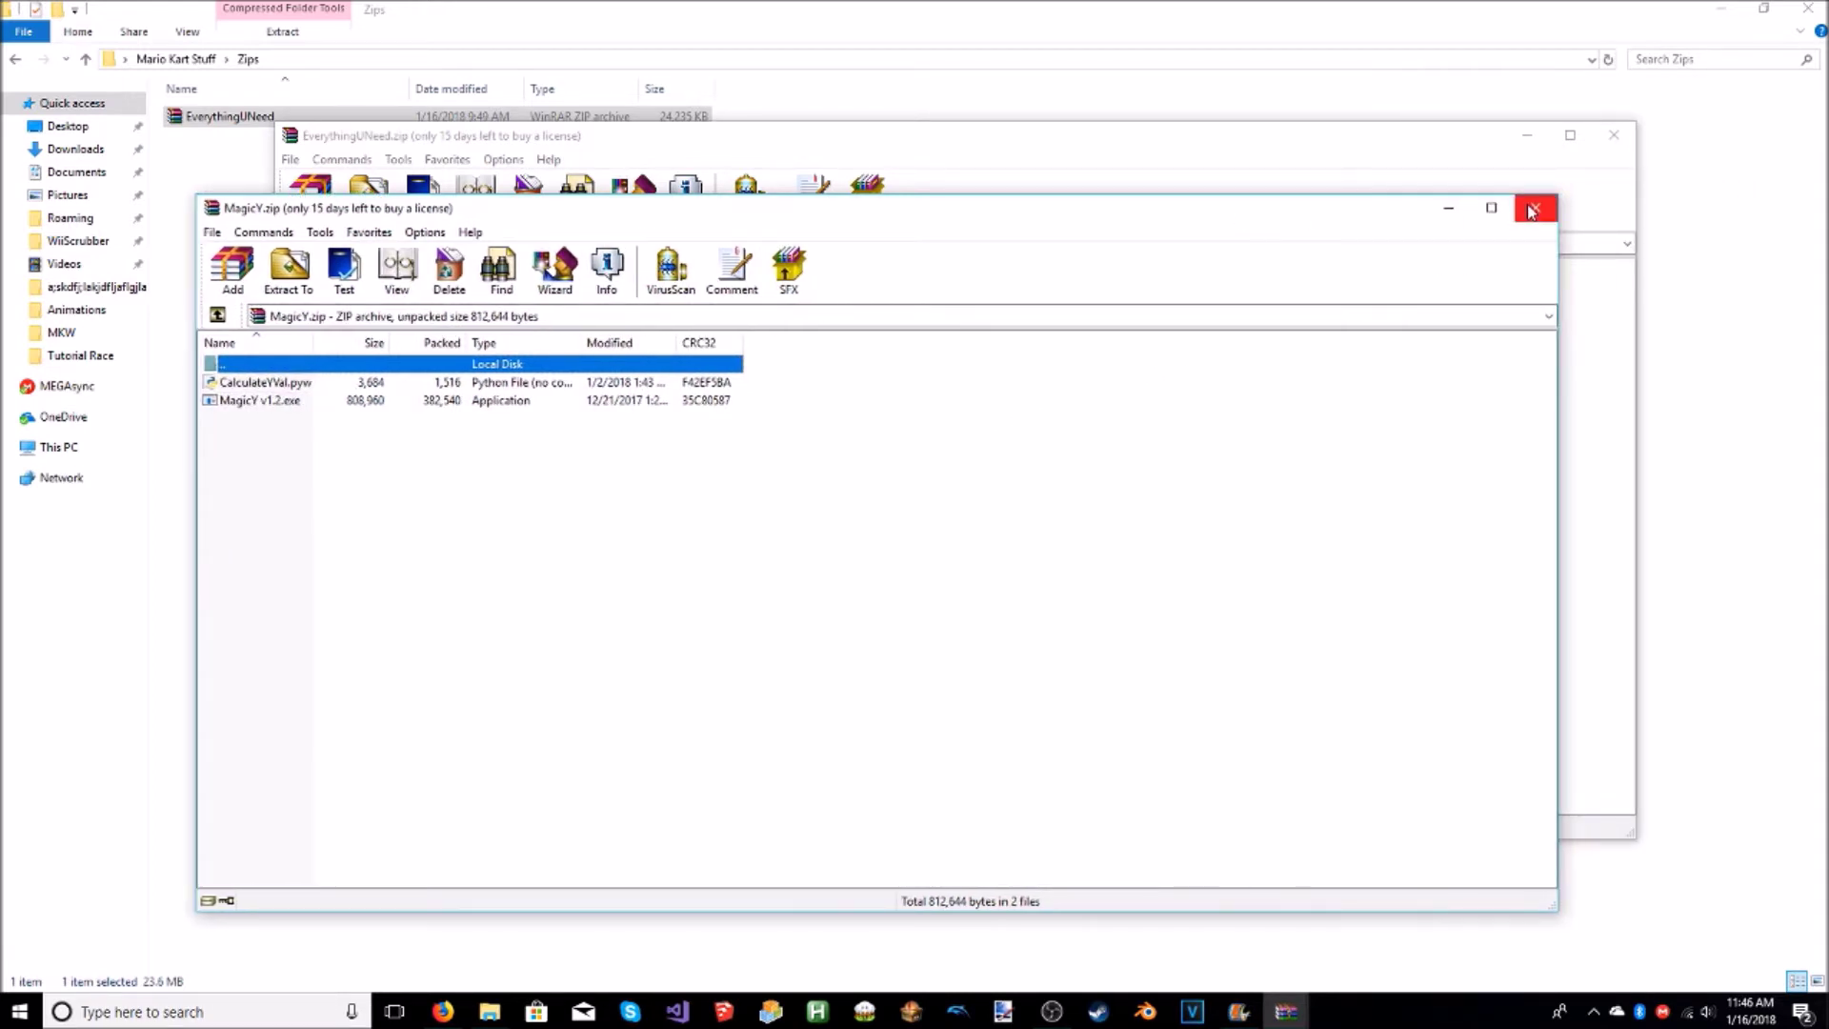
left_click(1530, 211)
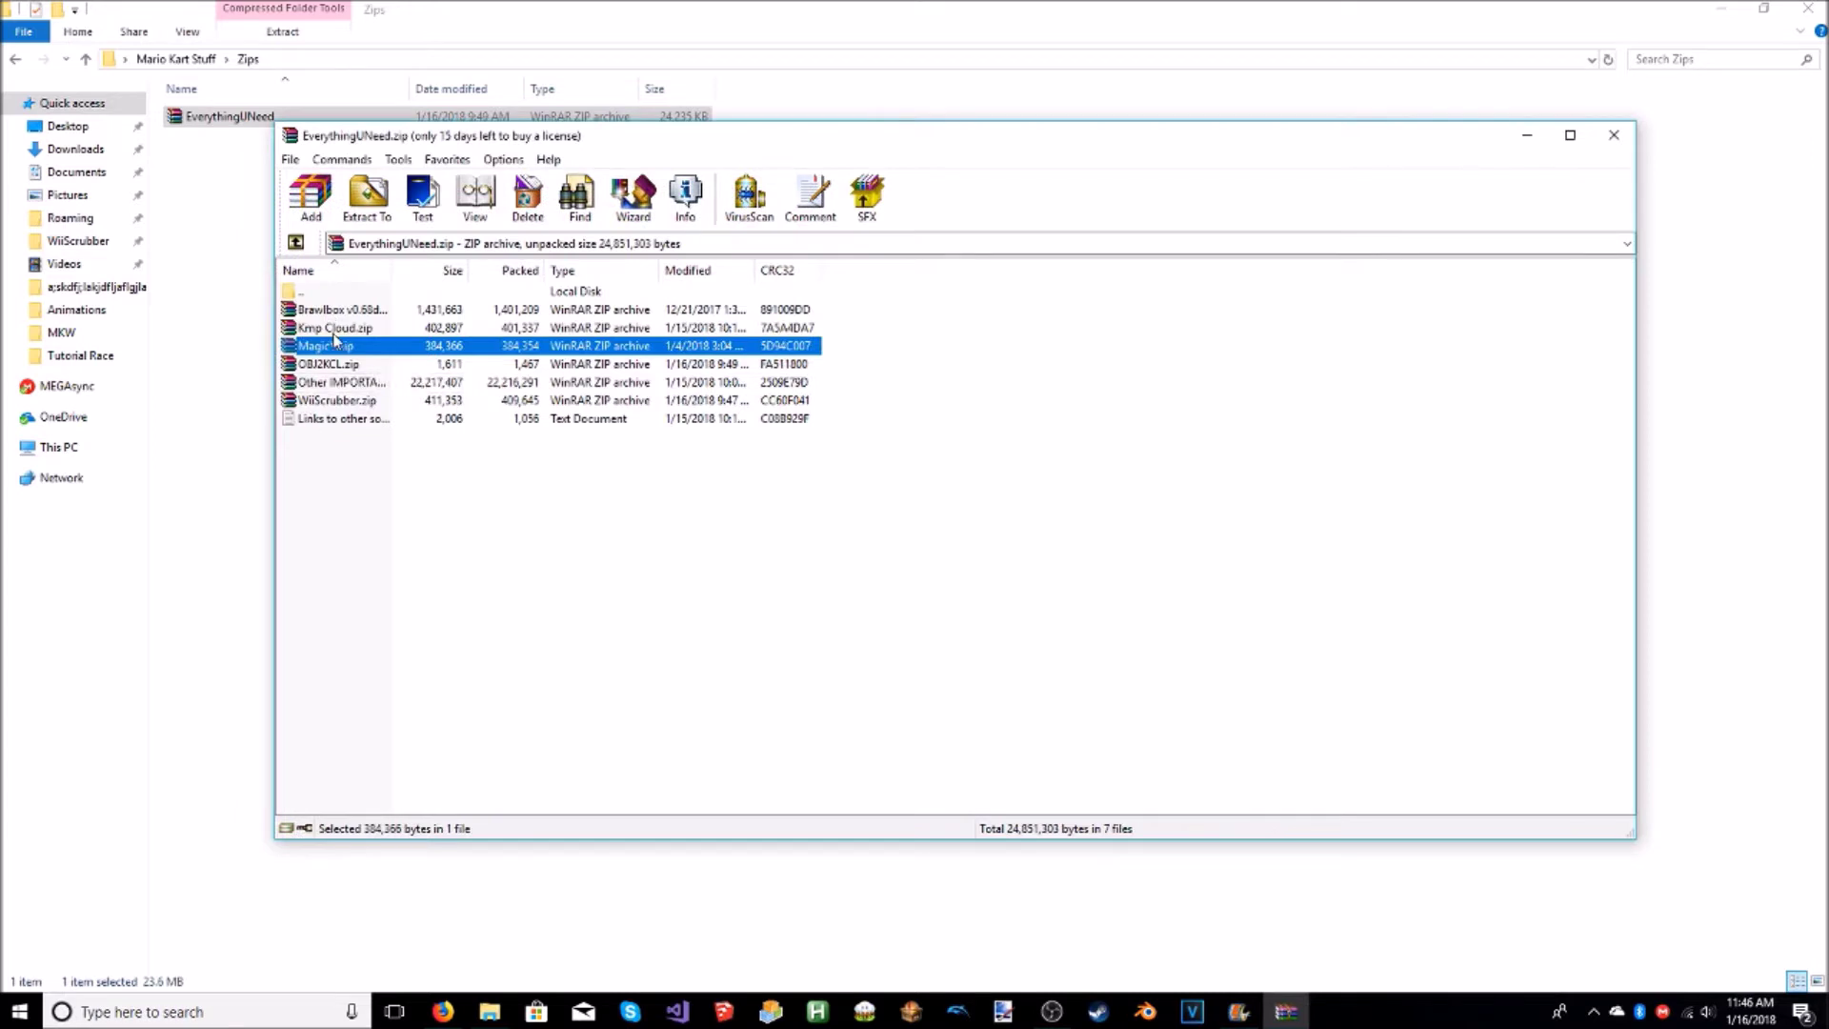
Preview and close the Other IMPORTANT software, WiiScrubber and OBJ2KCL zips.
double_click(348, 383)
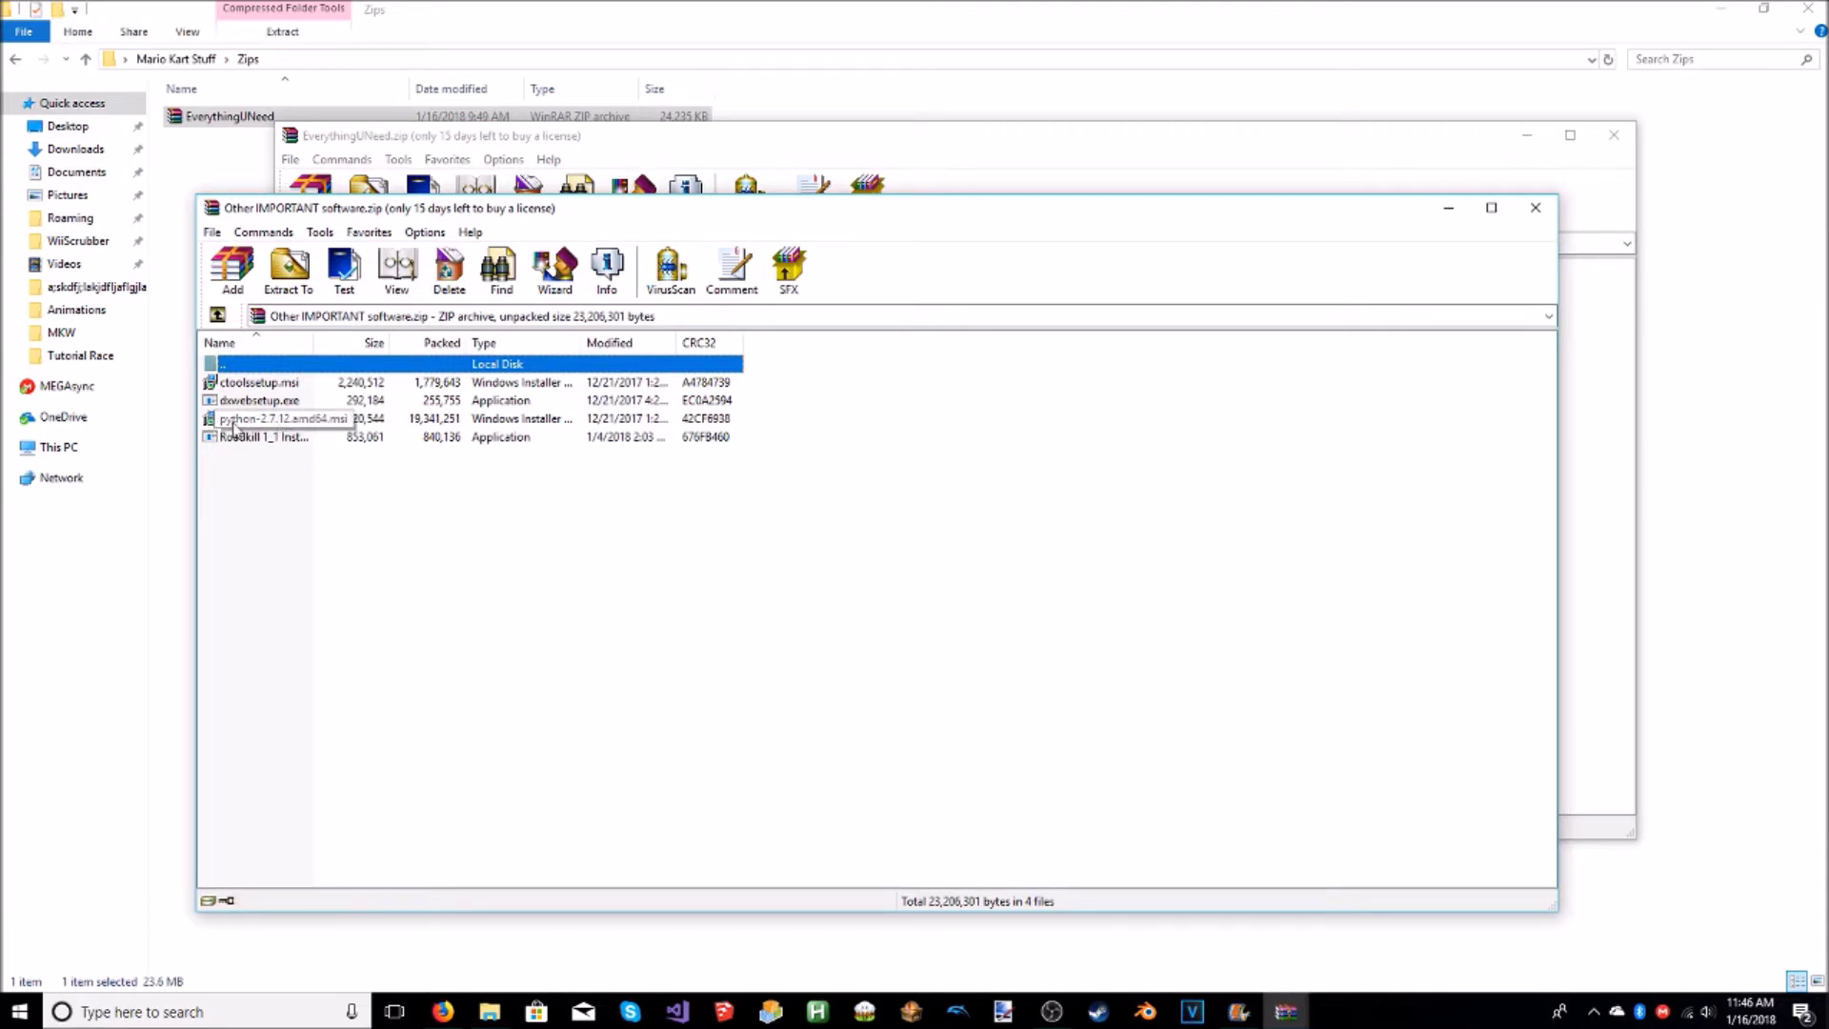
left_click(1535, 209)
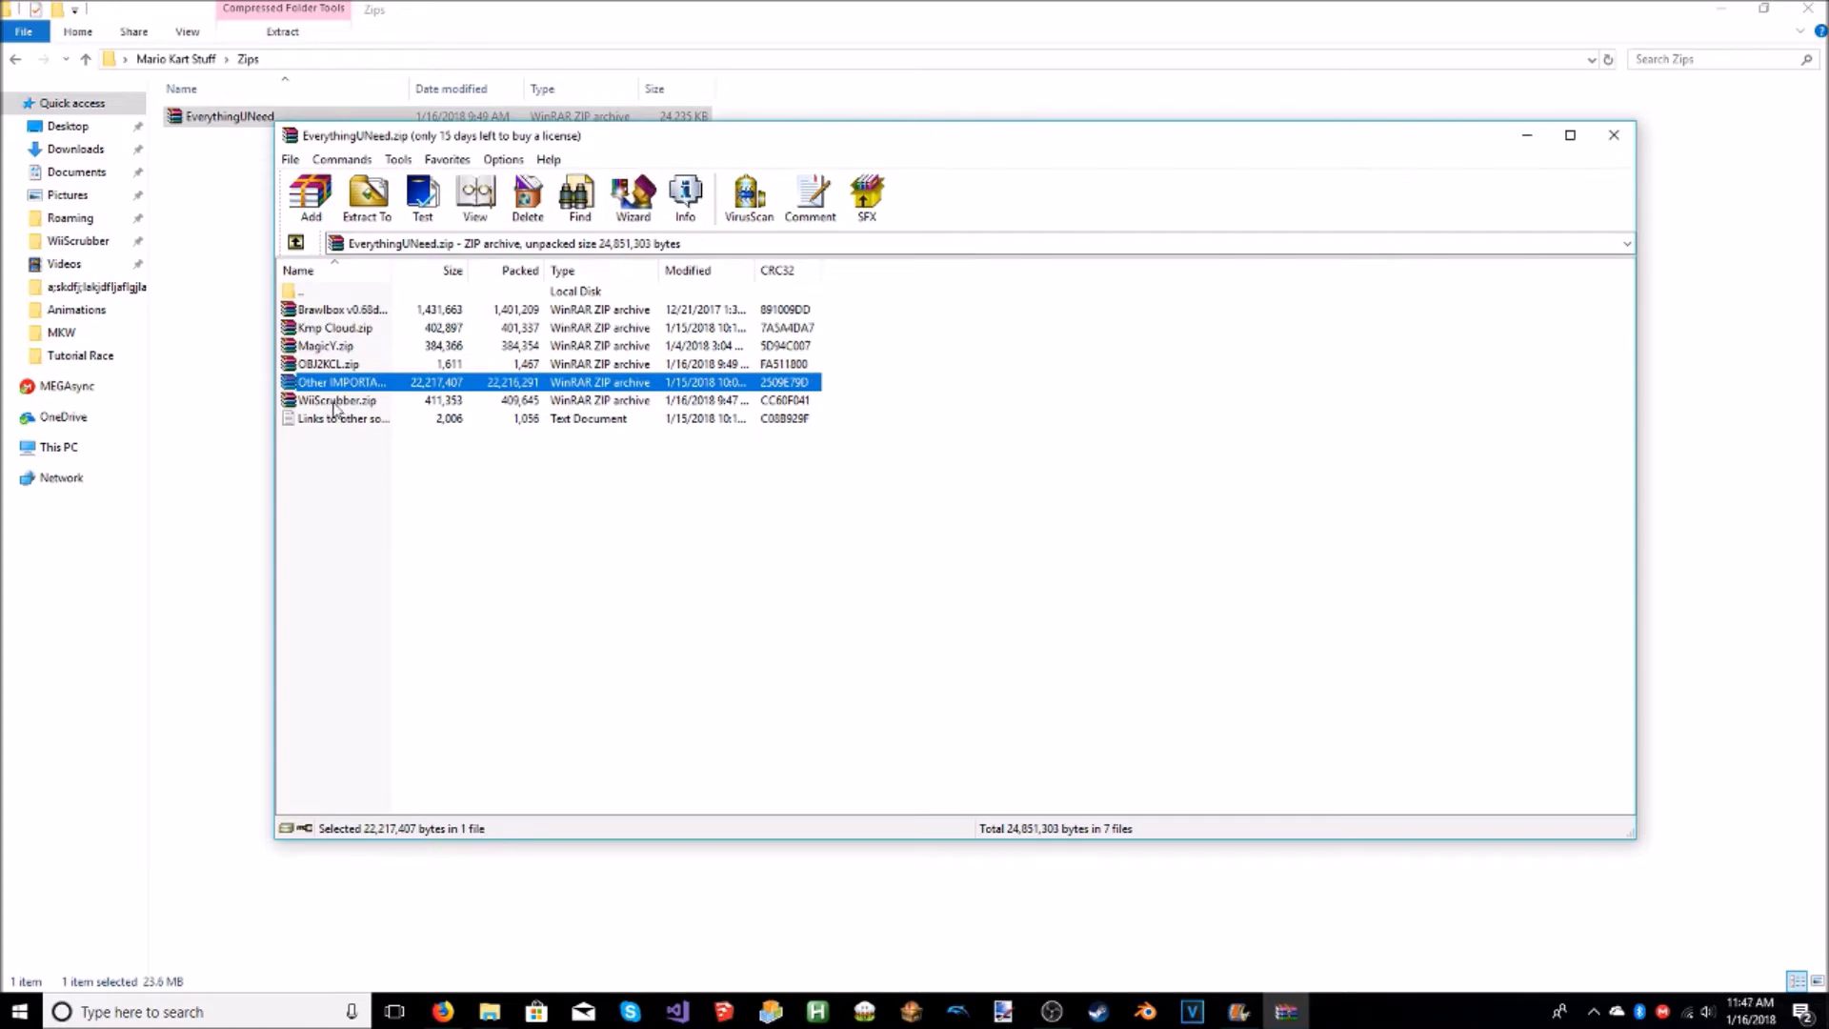
double_click(365, 400)
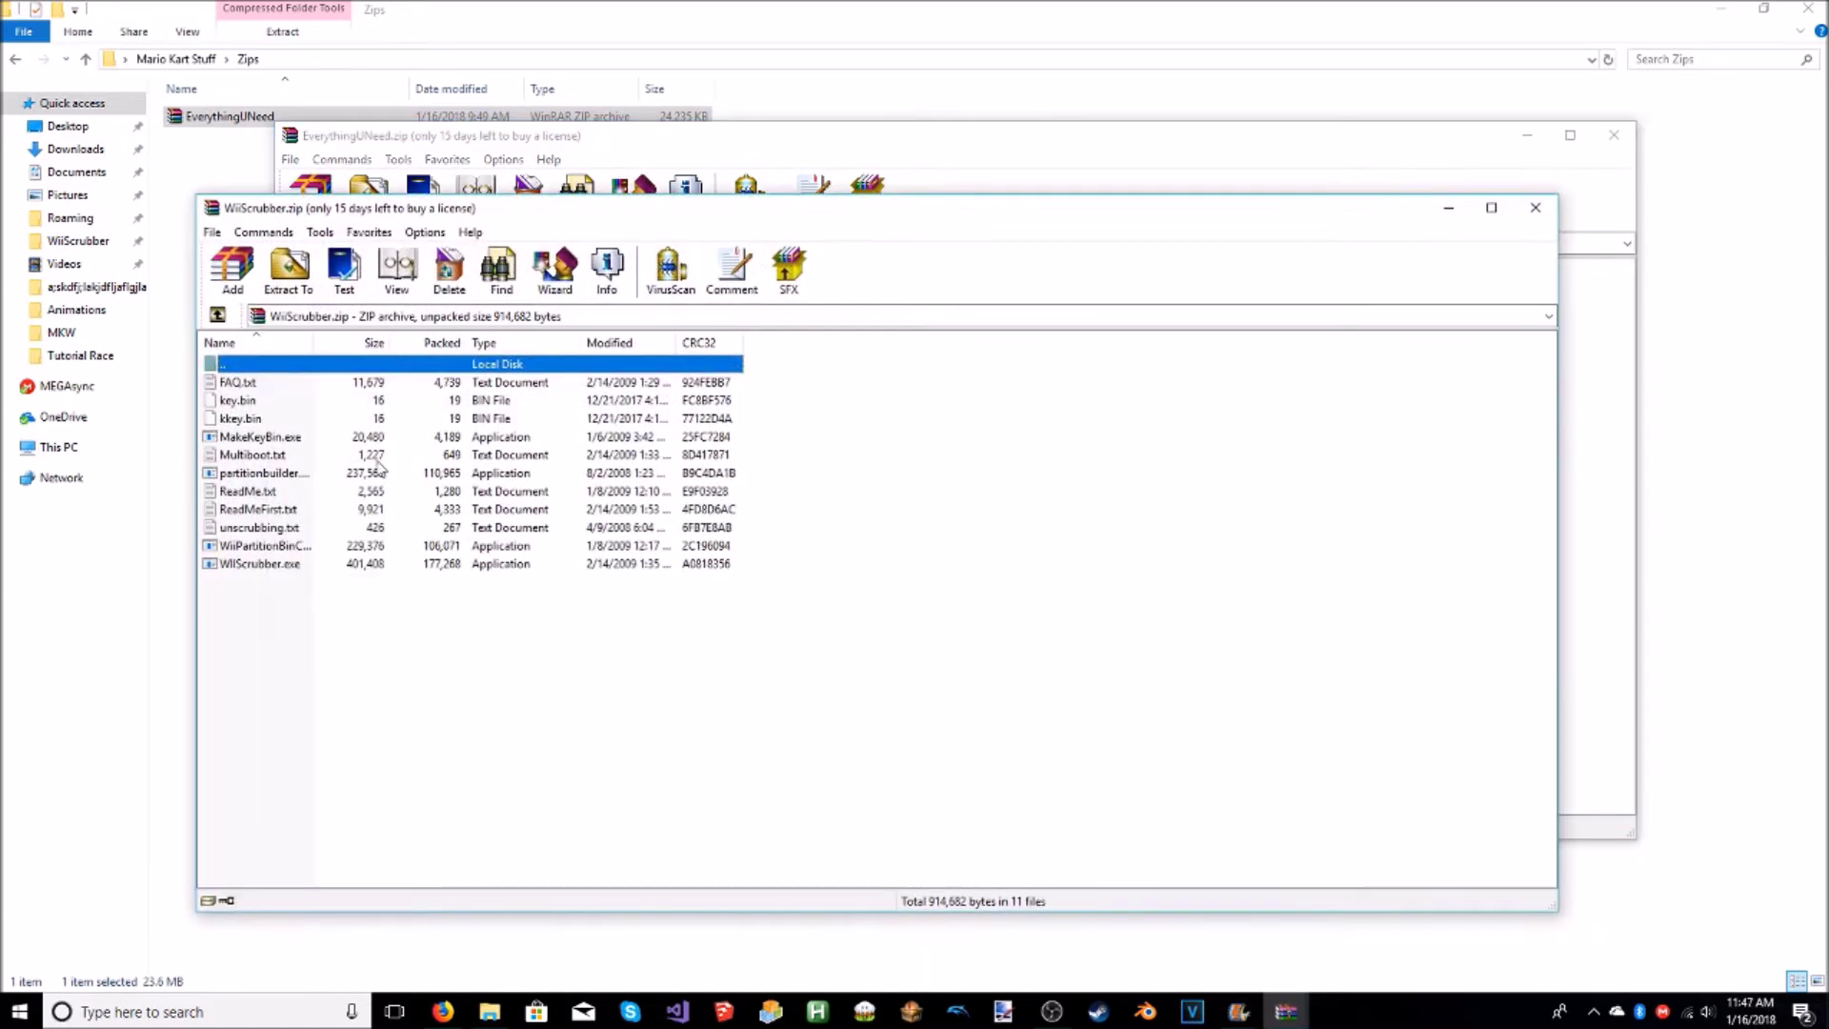
double_click(461, 366)
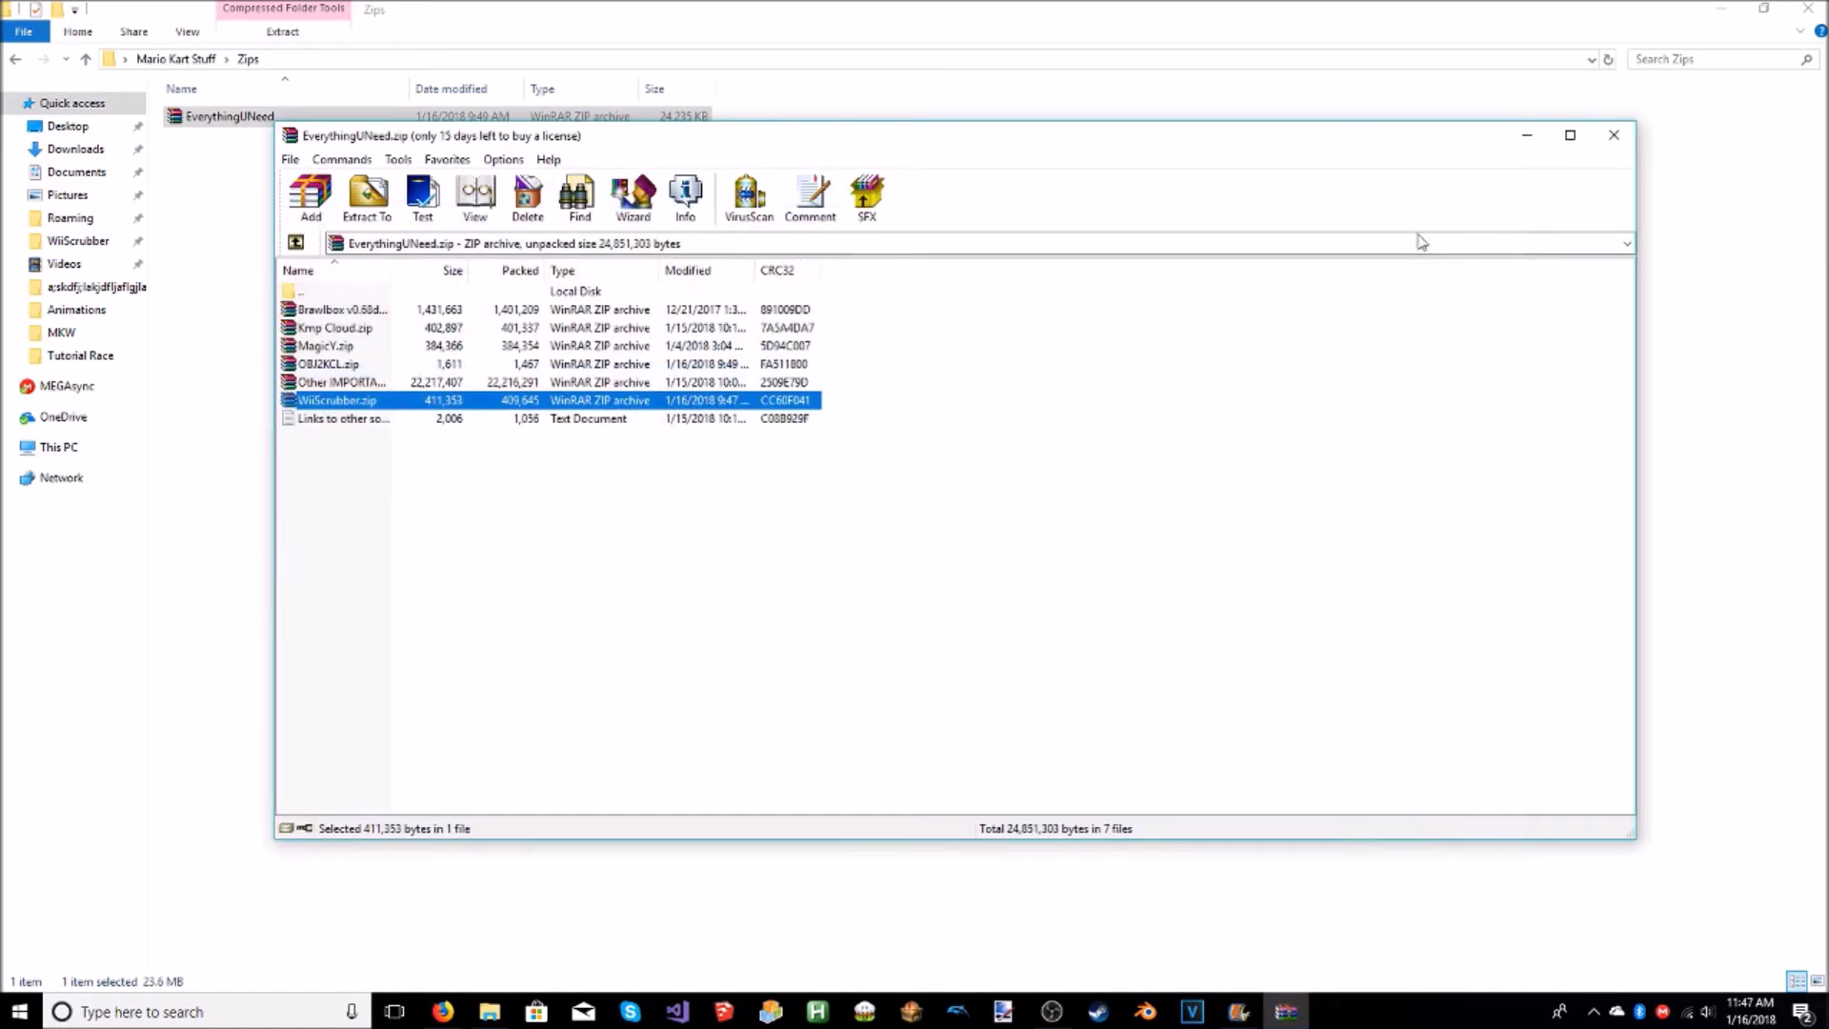
double_click(351, 365)
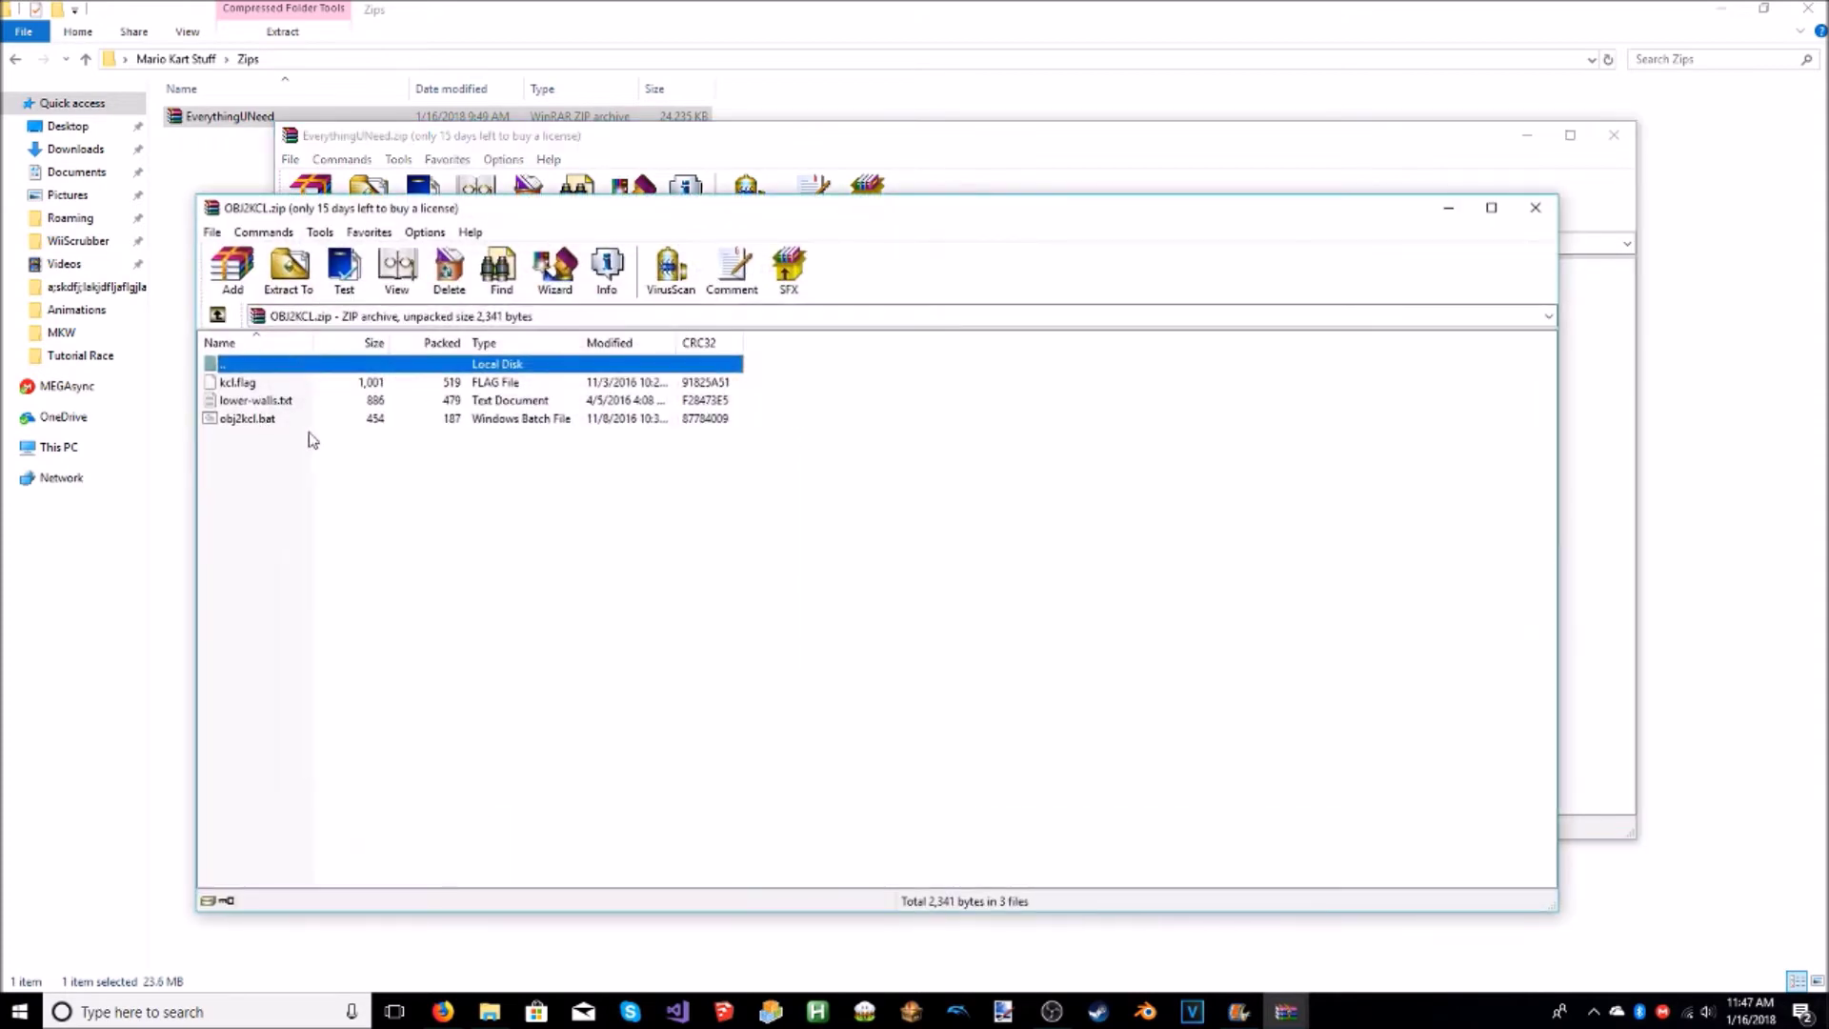
left_click(1534, 206)
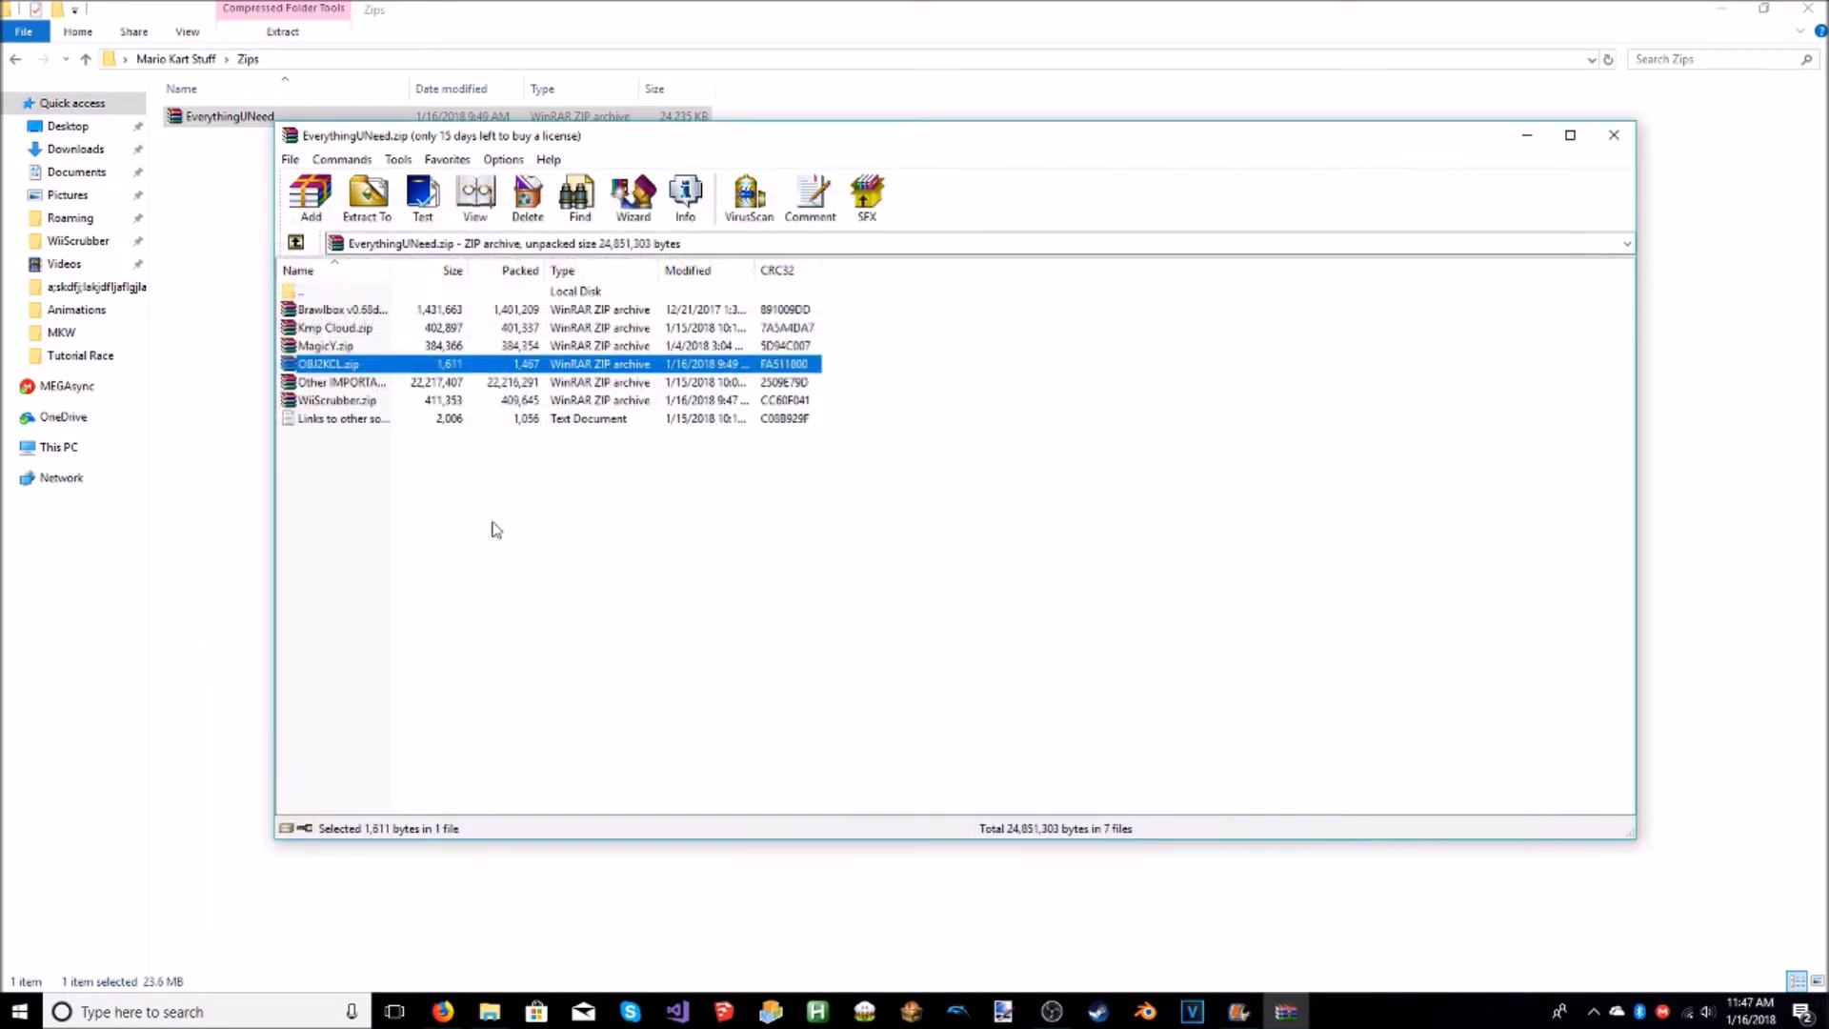
left_click(489, 505)
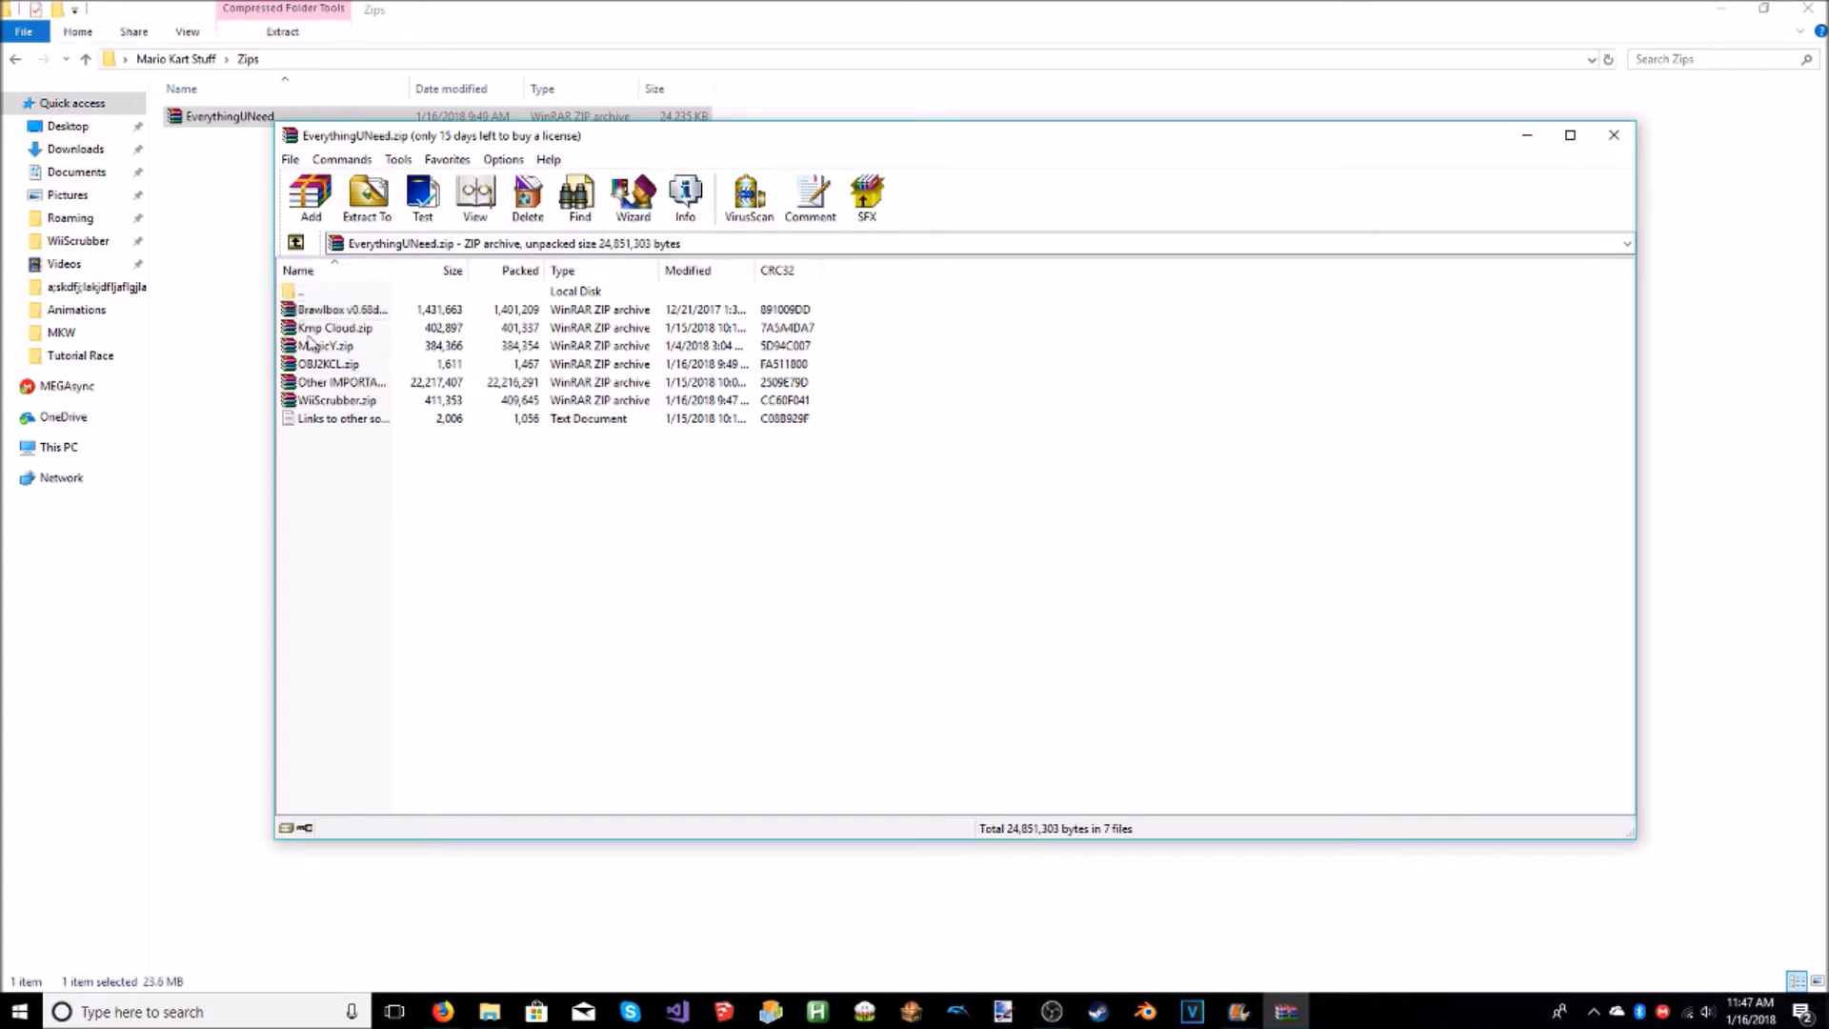
Copy the szs.wiimm.de address from the Links to other software list, then go to Firefox.
double_click(324, 419)
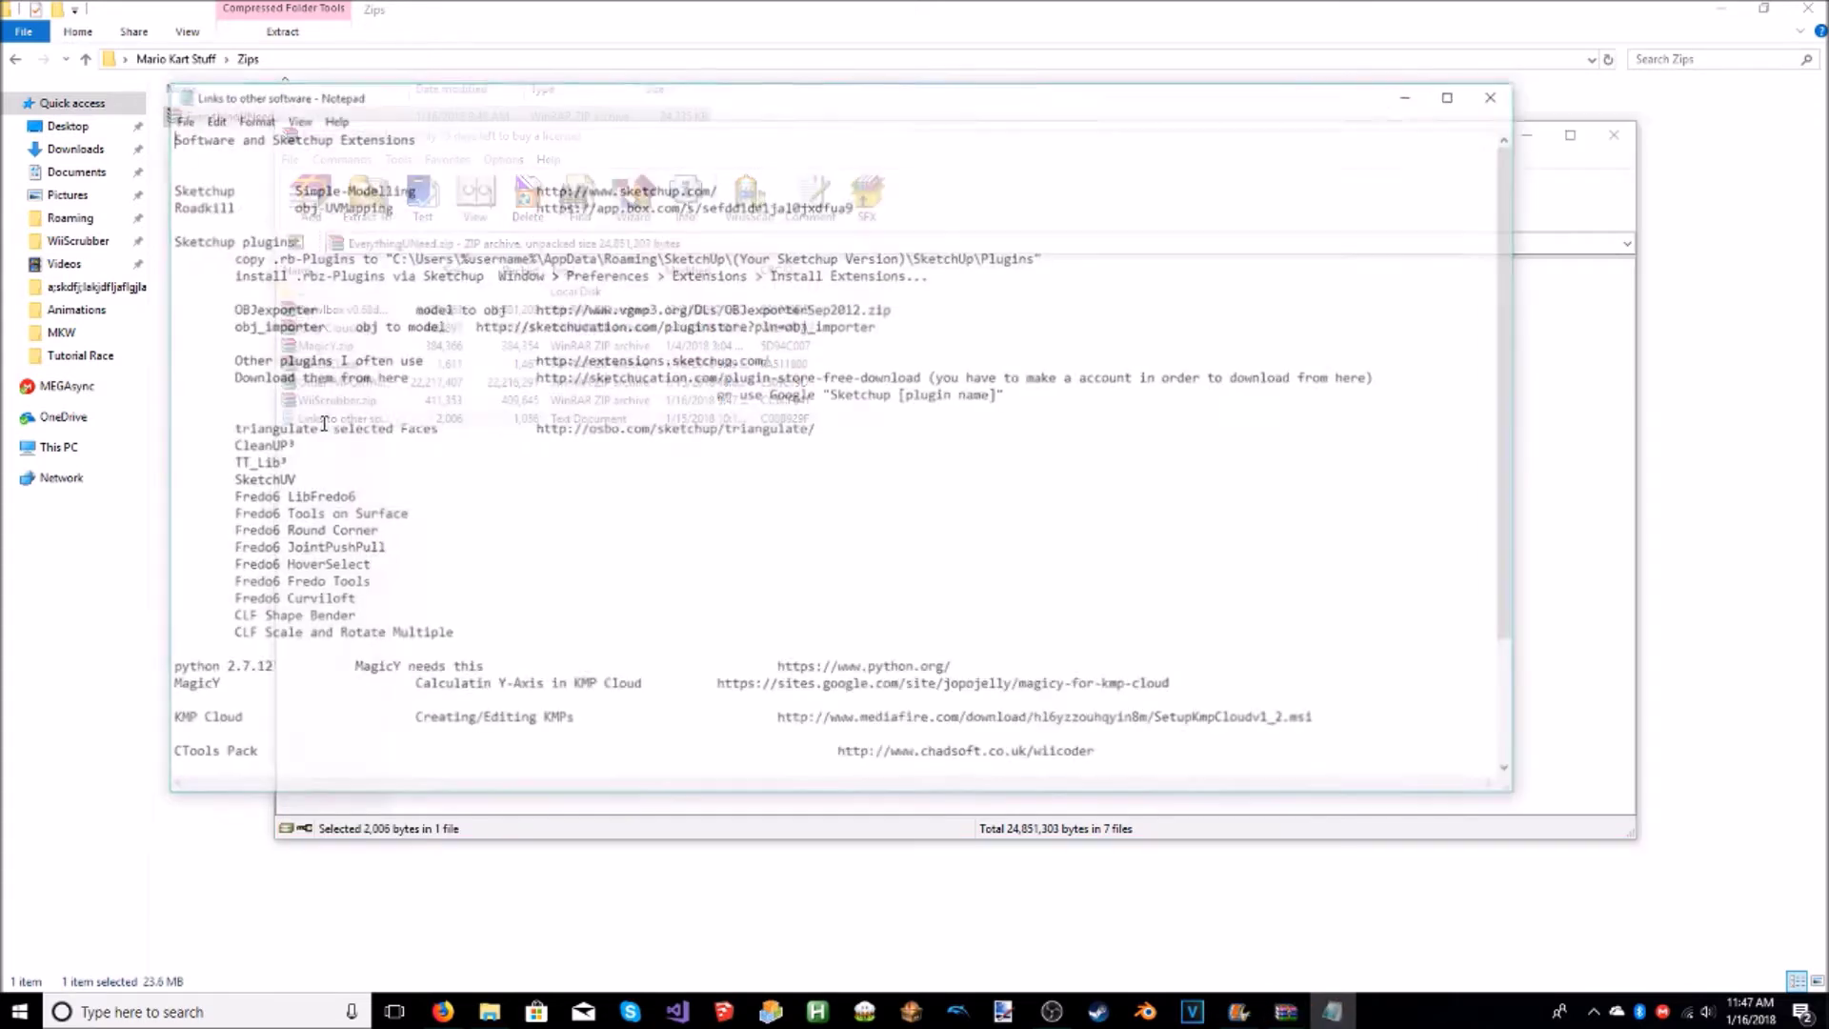
scroll(346, 449, "down", 3)
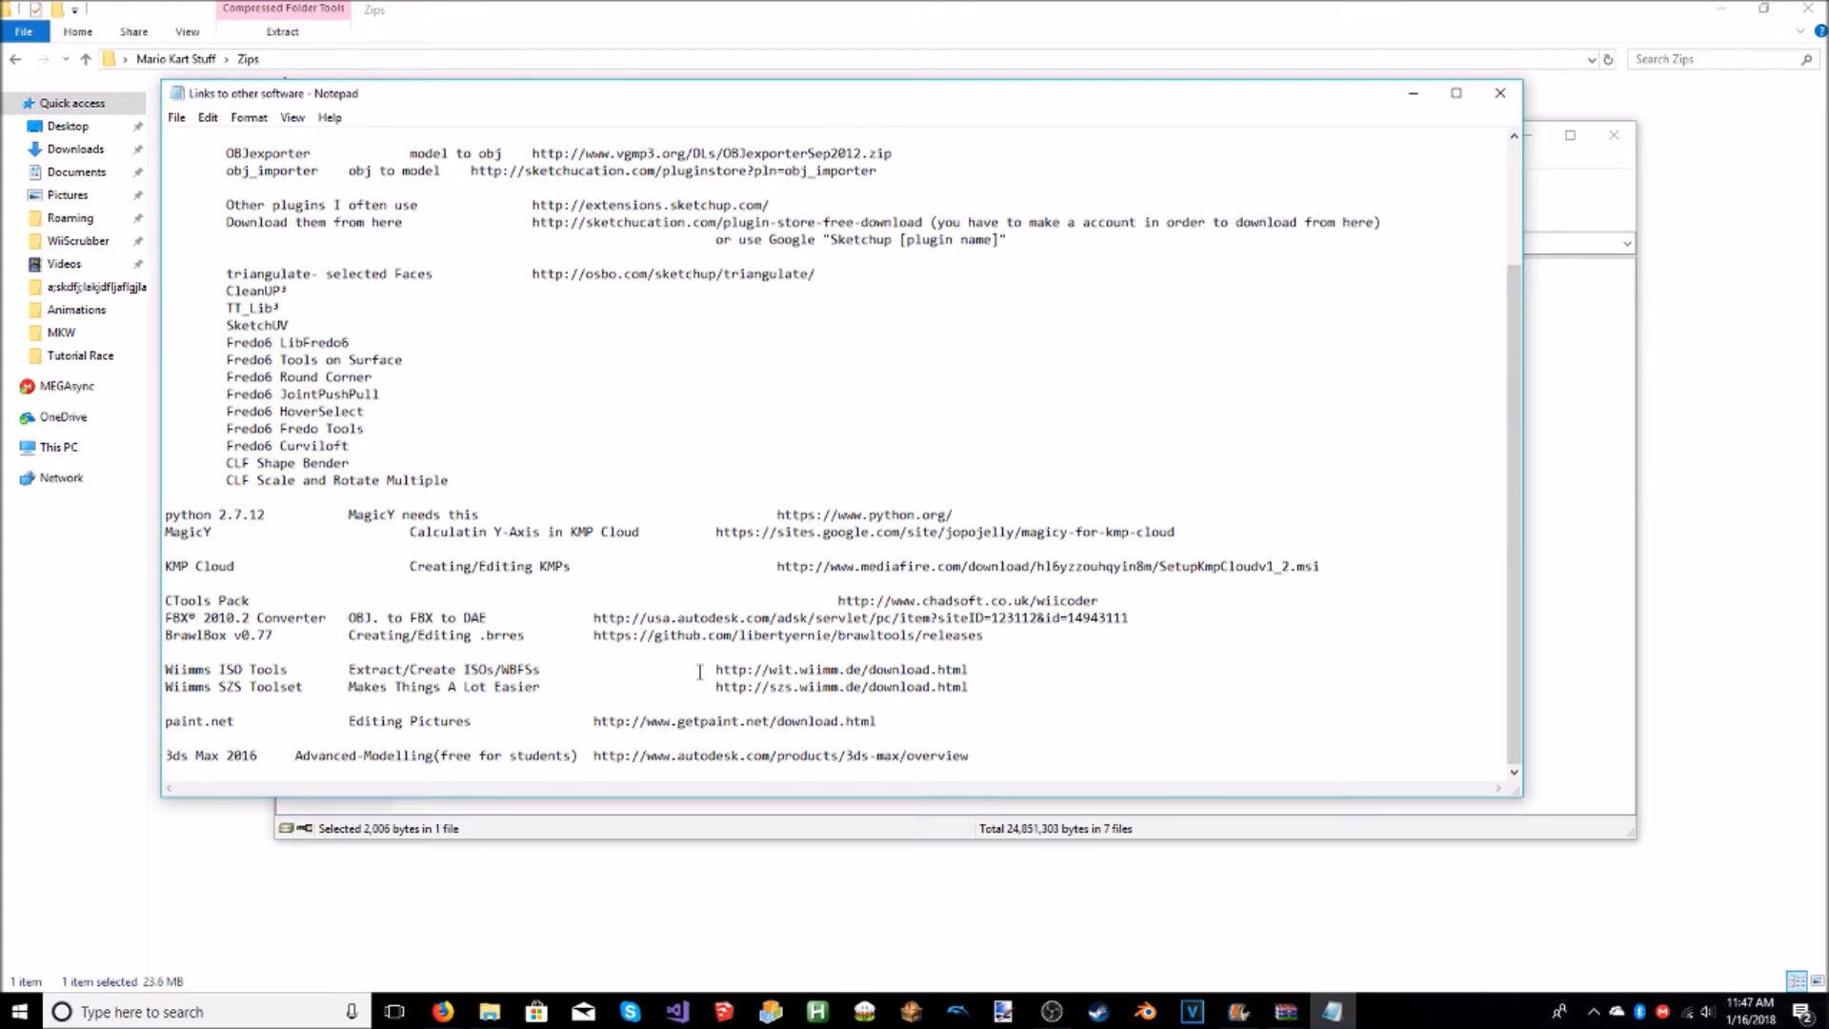
left_click_drag(717, 686, 967, 686)
key("ctrl+c")
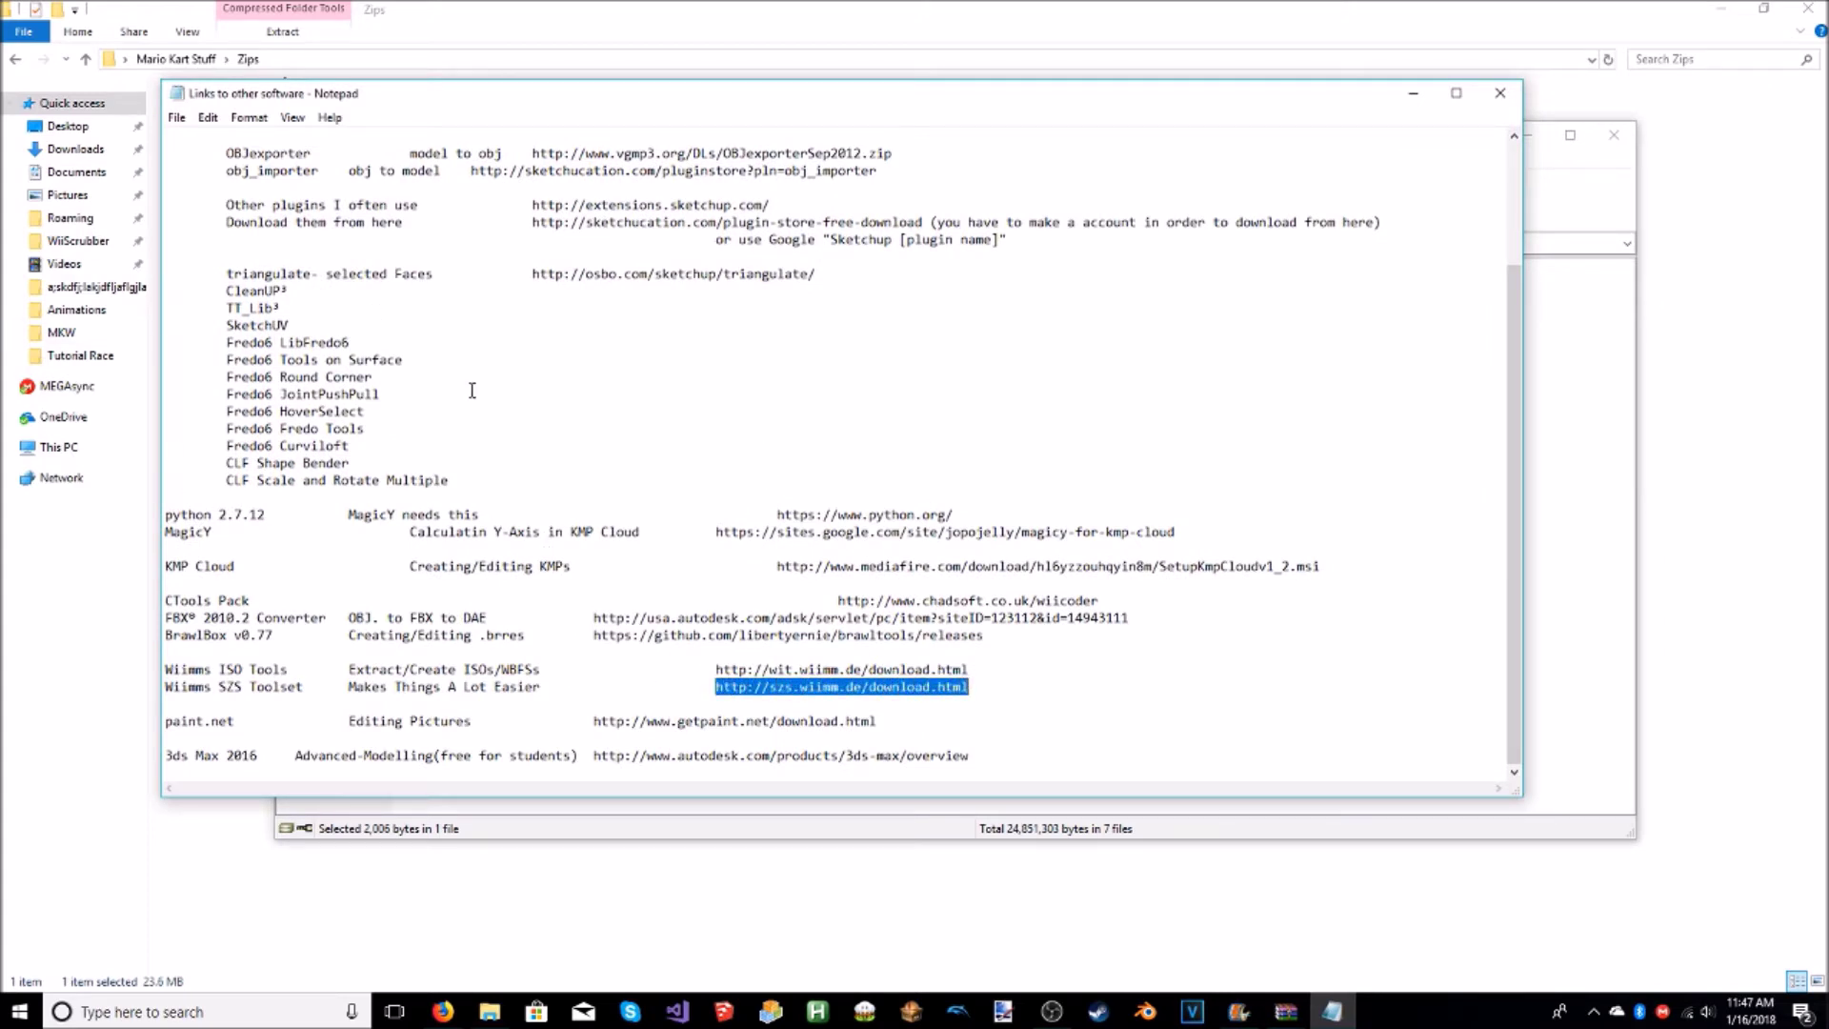
left_click(442, 1011)
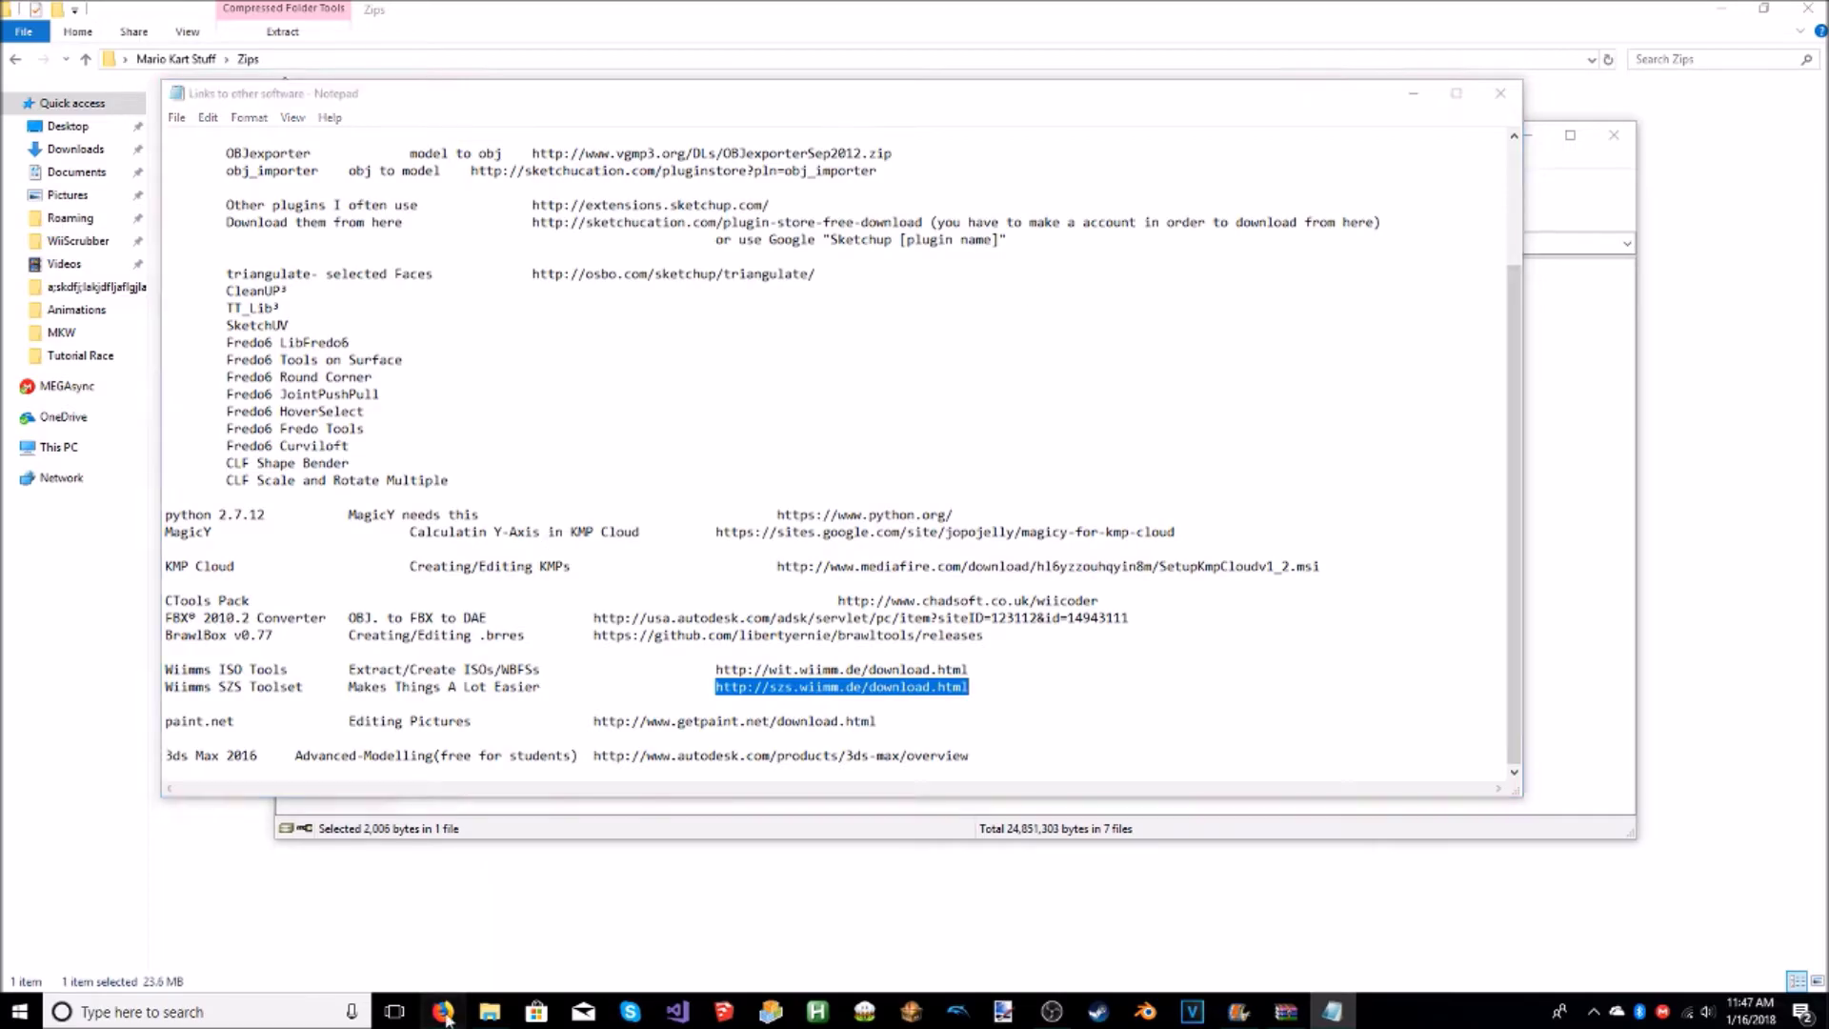
Load the copied szs.wiimm.de address in a new Firefox tab.
left_click(227, 13)
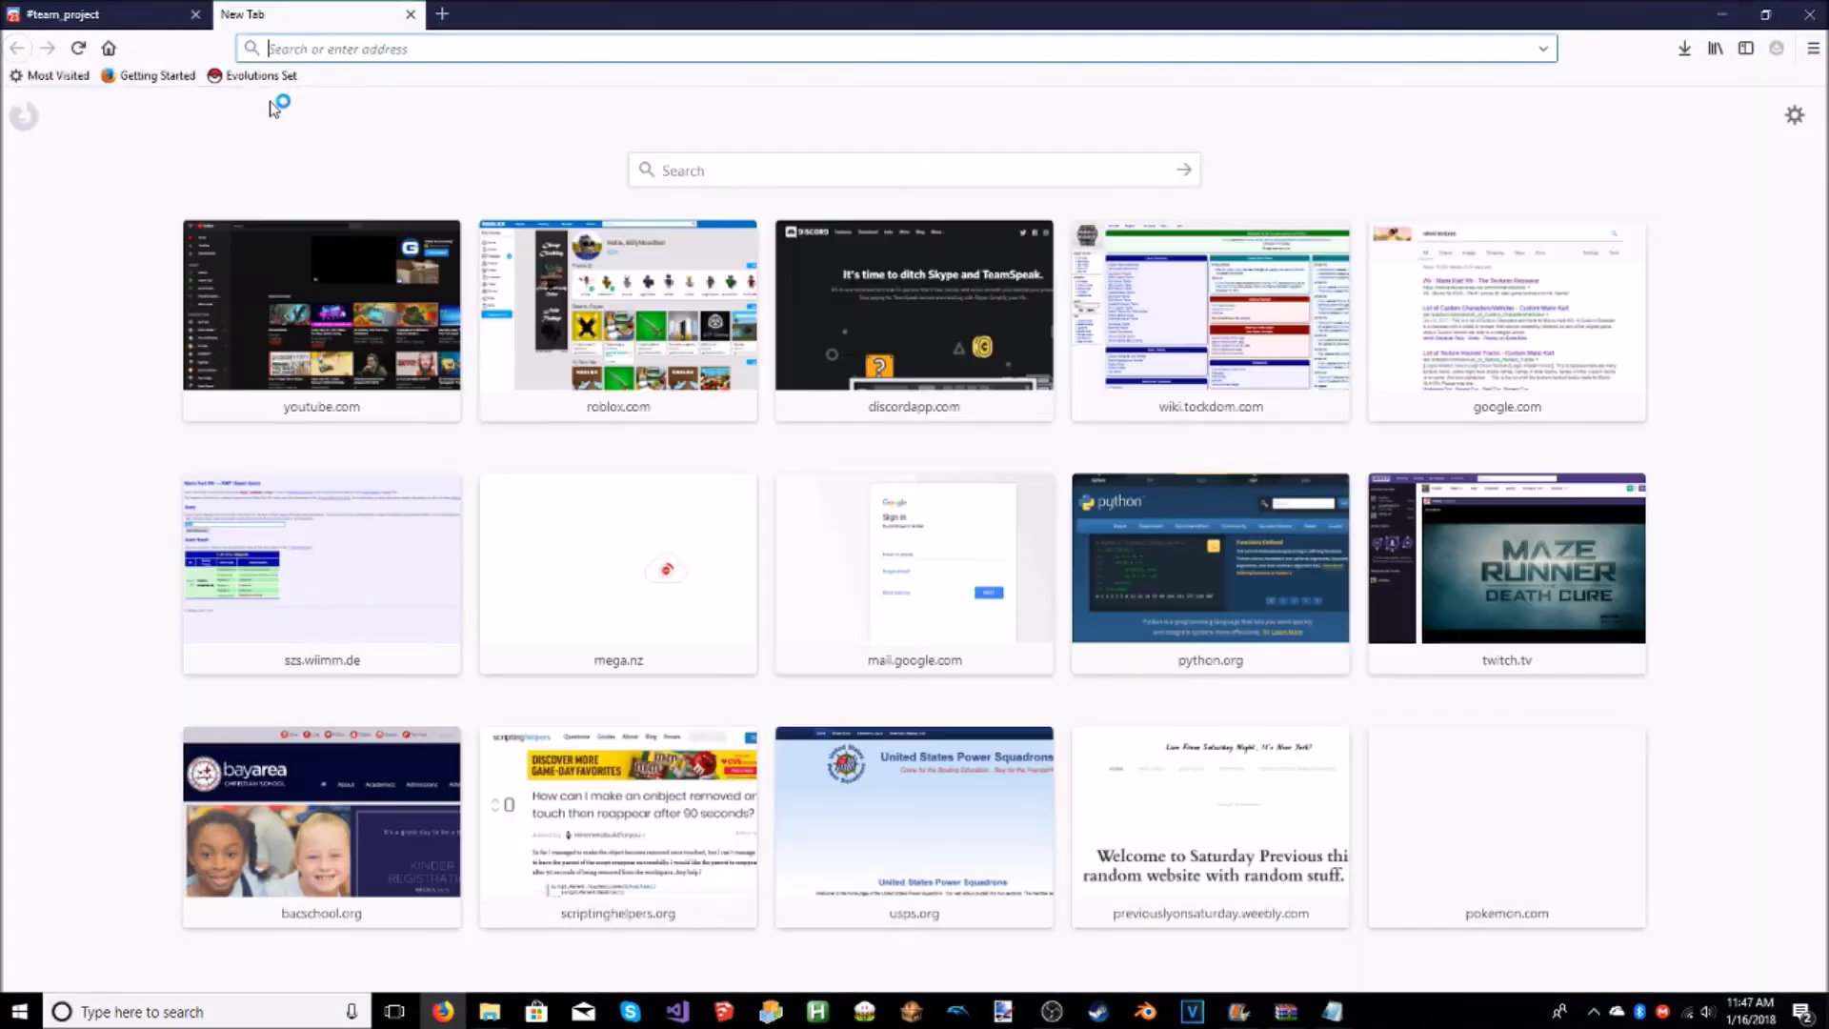
key("ctrl+v")
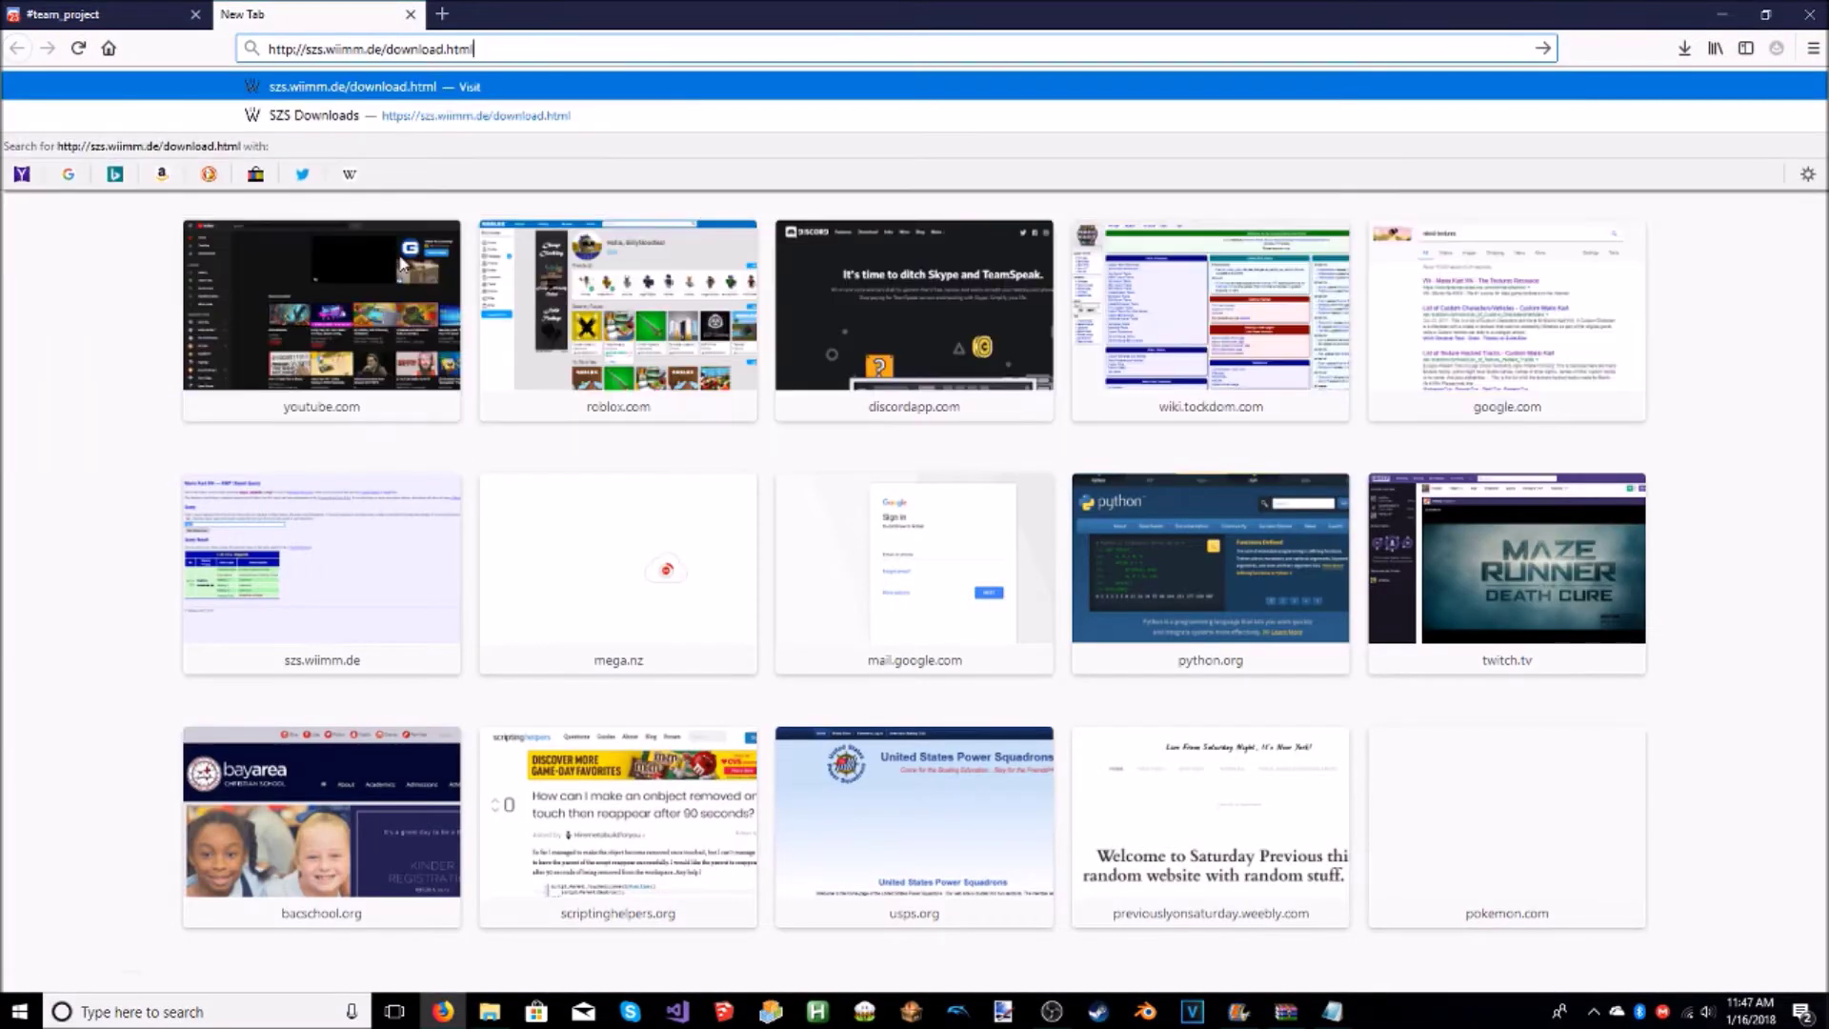
key("Return")
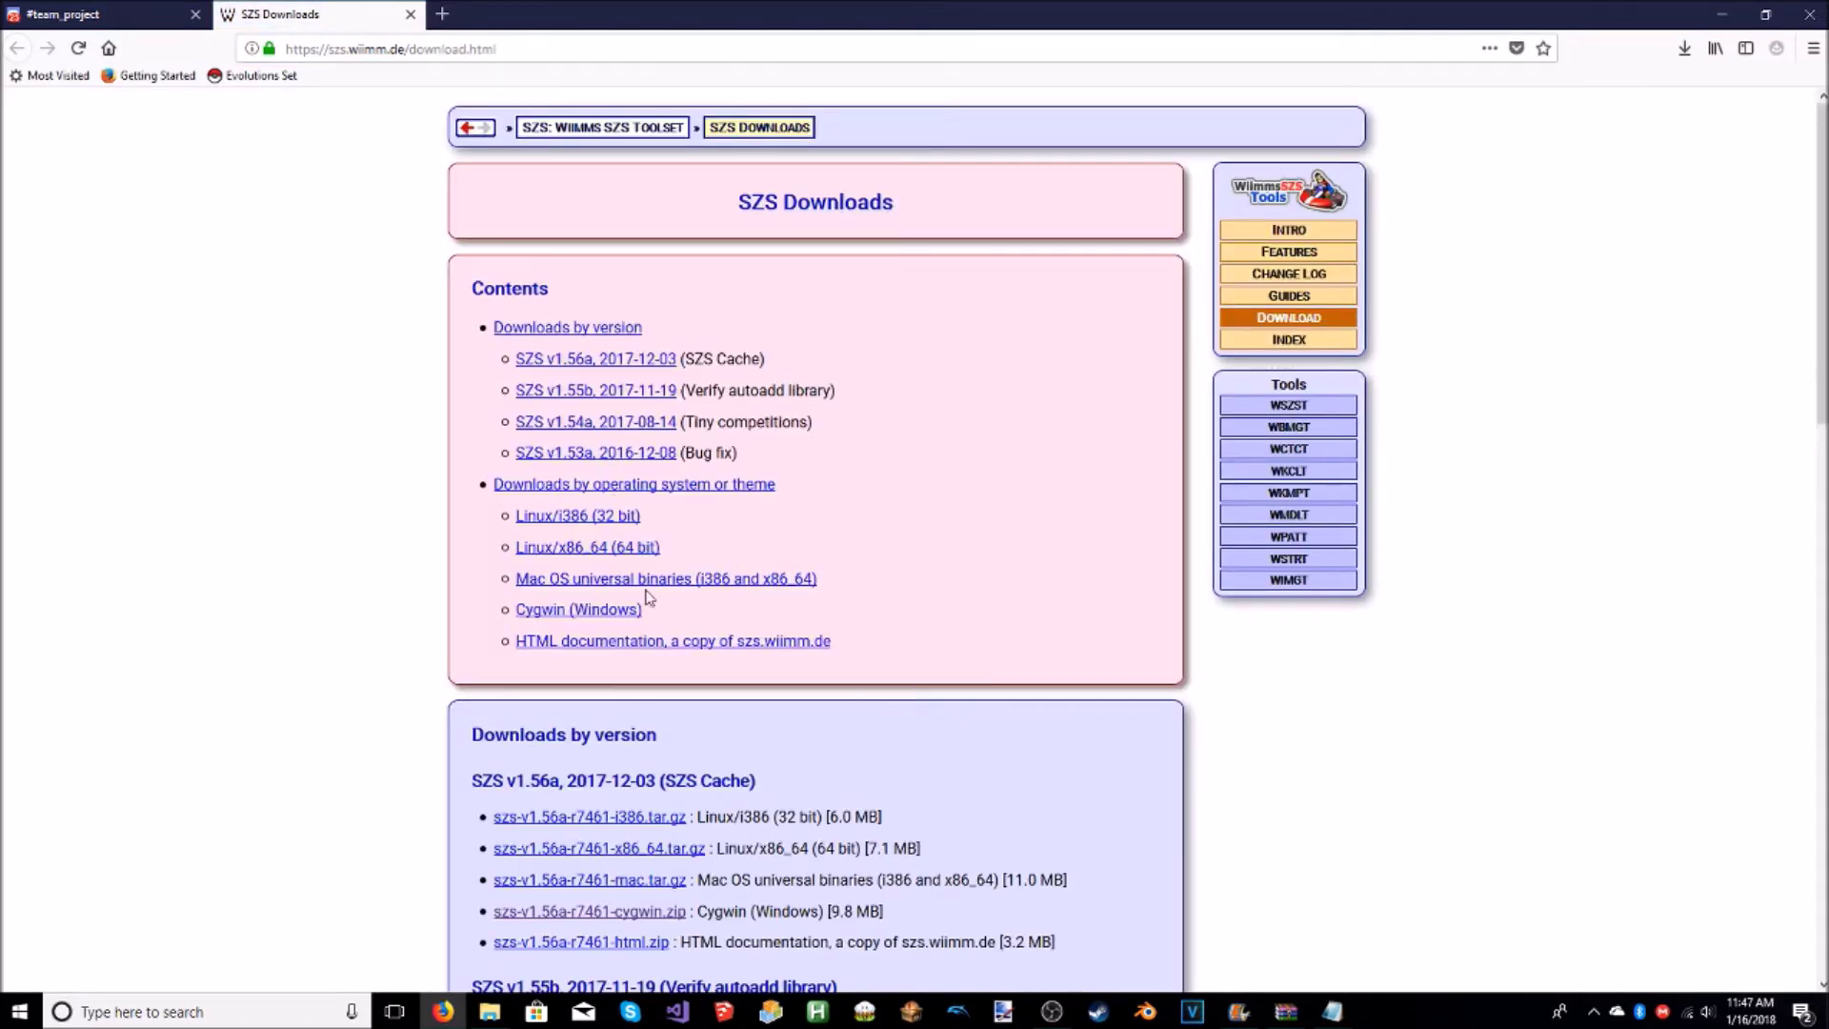
Find the Cygwin (Windows) build and download szs-v1.56a-r7461-cygwin.zip.
scroll(646, 598, "down", 2)
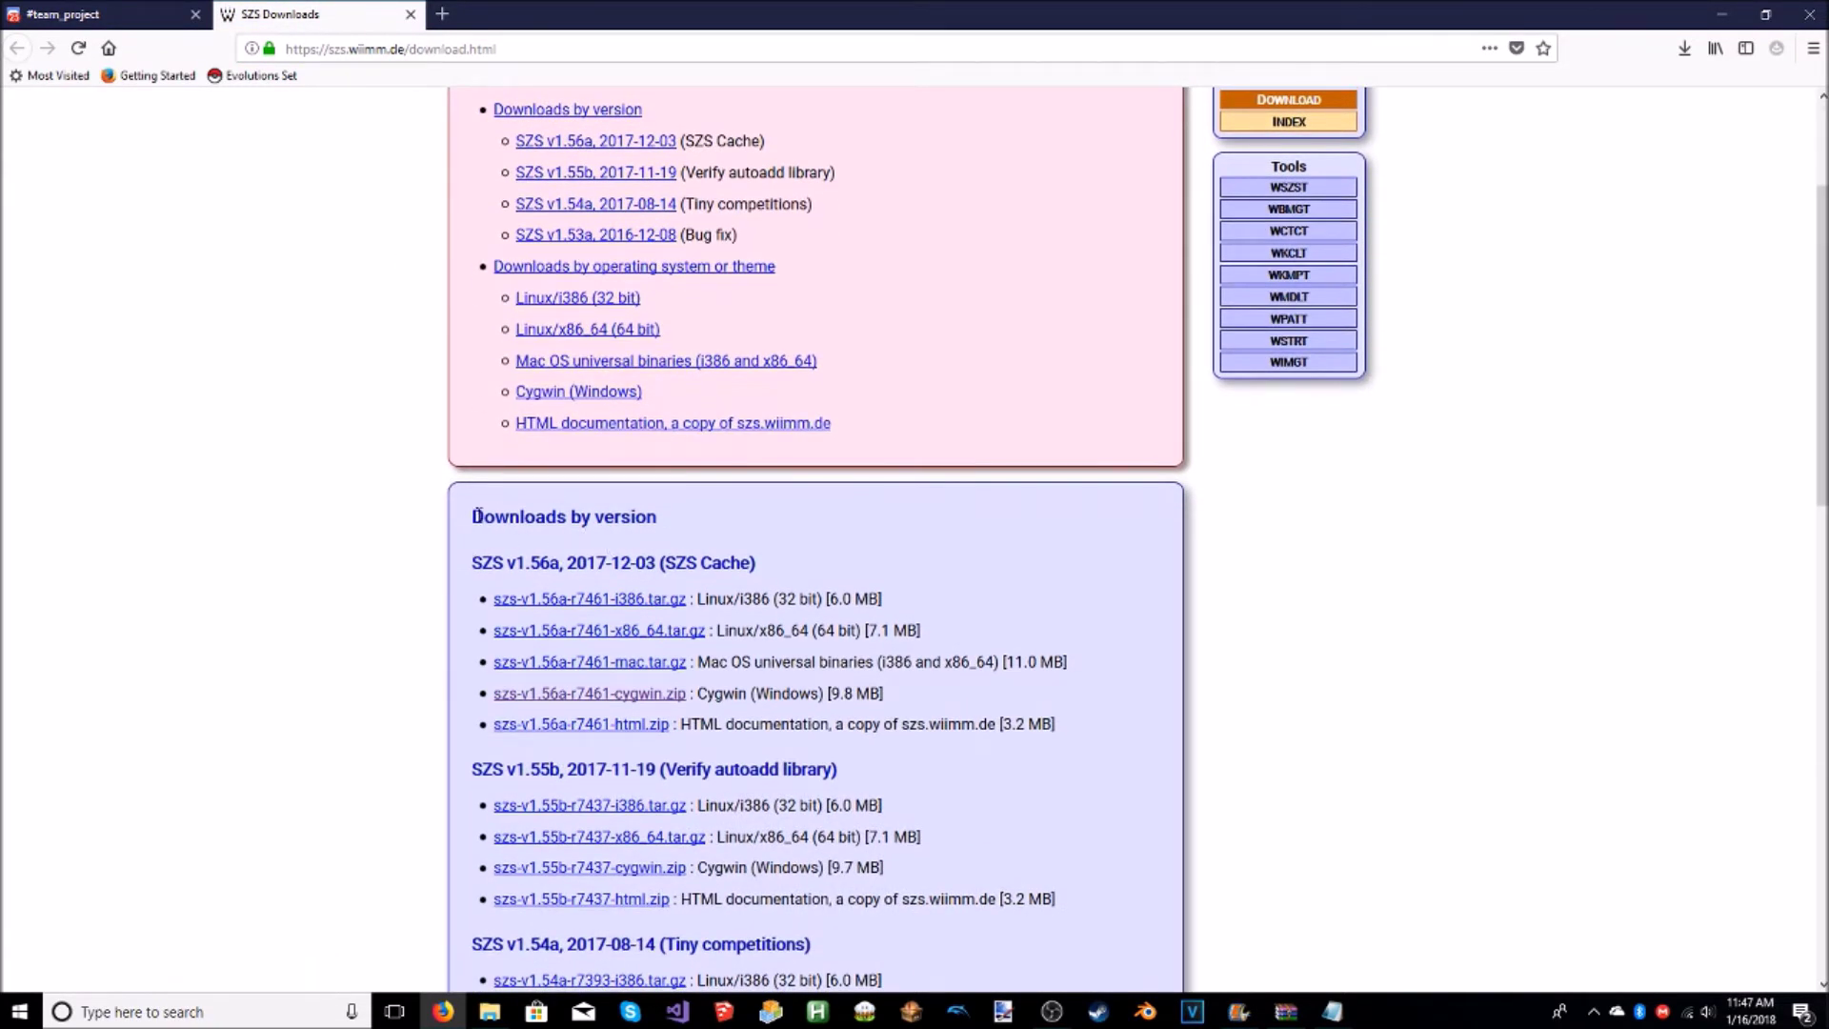
left_click_drag(476, 514, 829, 531)
scroll(830, 527, "down", 2)
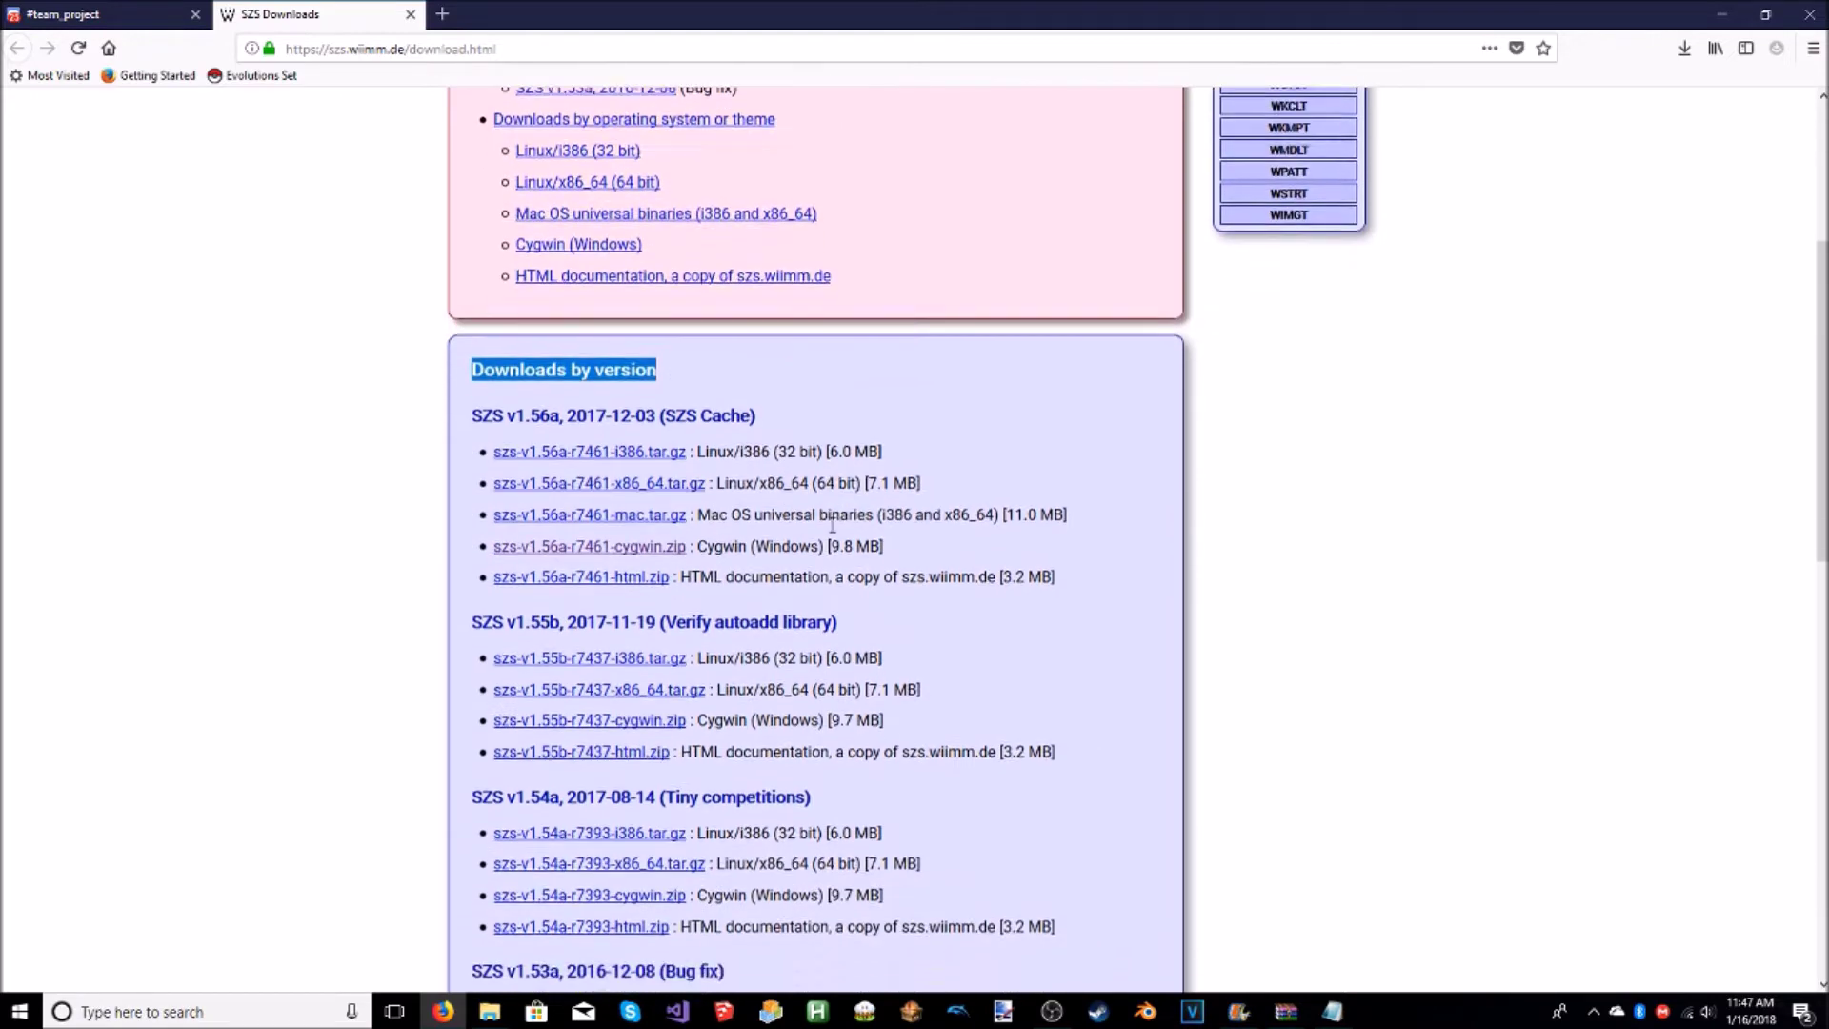
scroll(835, 522, "down", 3)
scroll(581, 291, "up", 2)
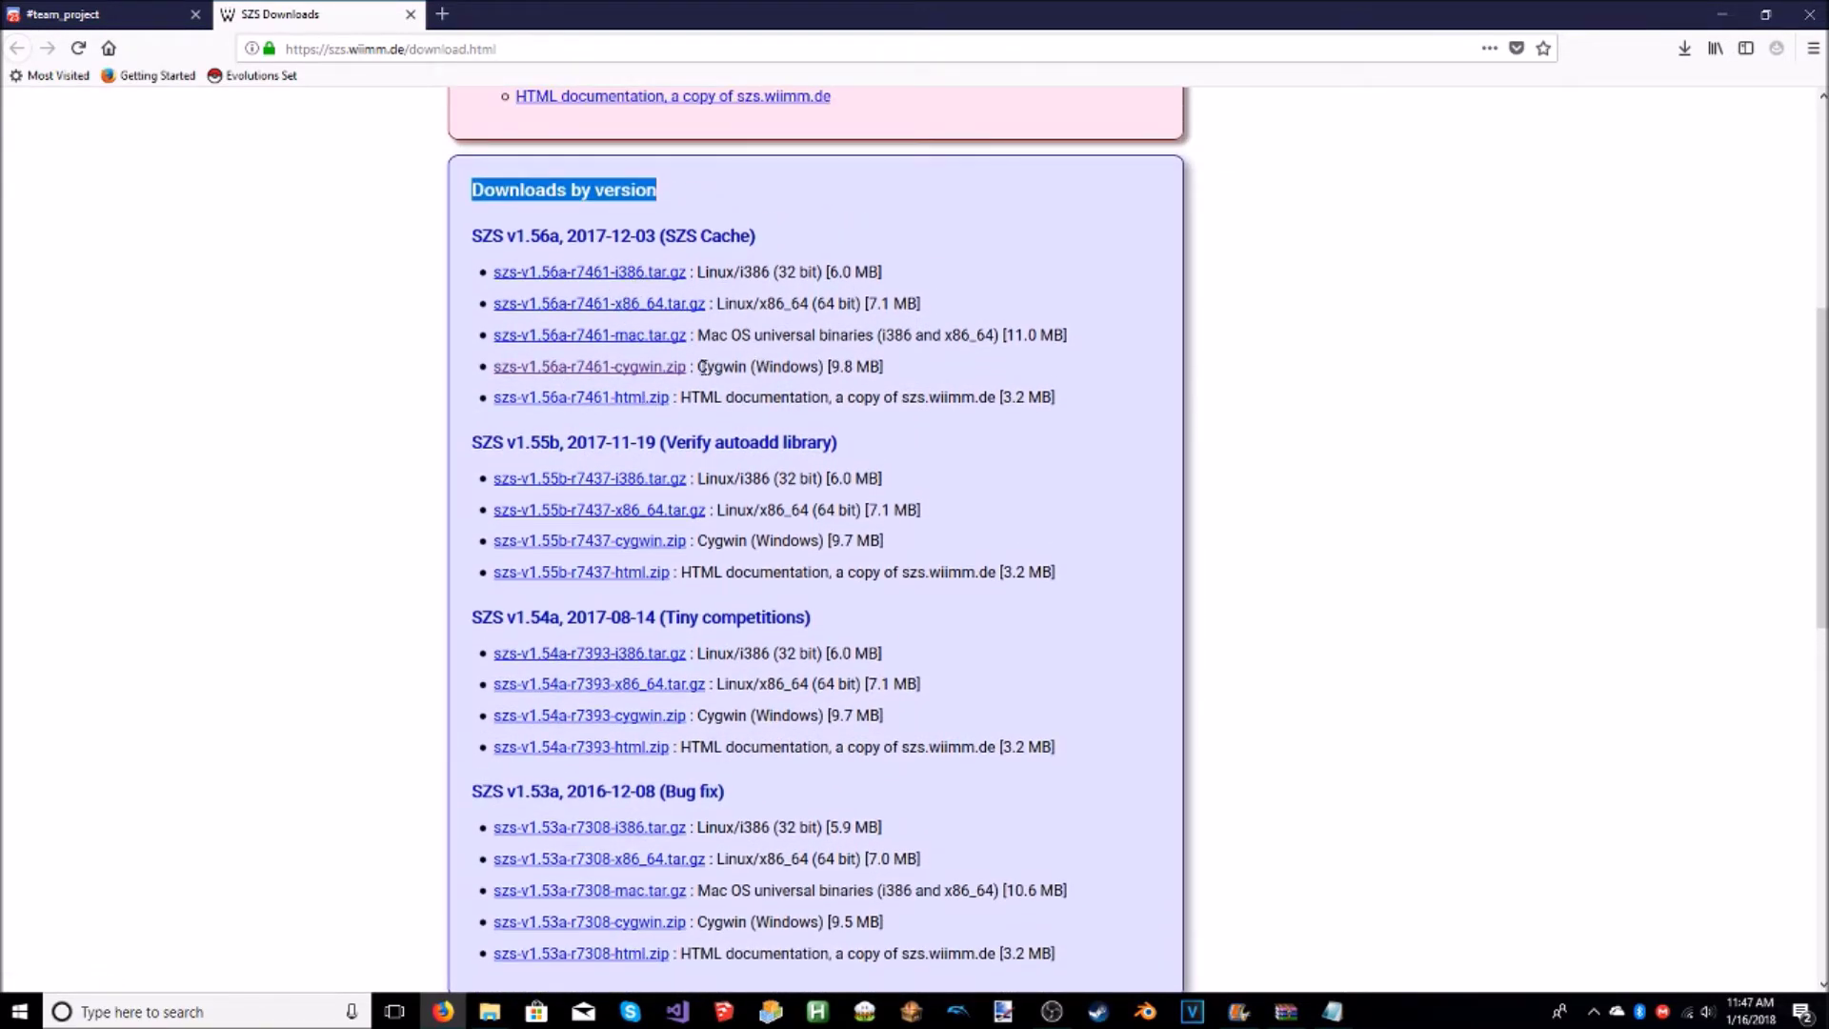
left_click_drag(700, 367, 880, 368)
left_click_drag(698, 335, 876, 334)
left_click_drag(699, 367, 809, 335)
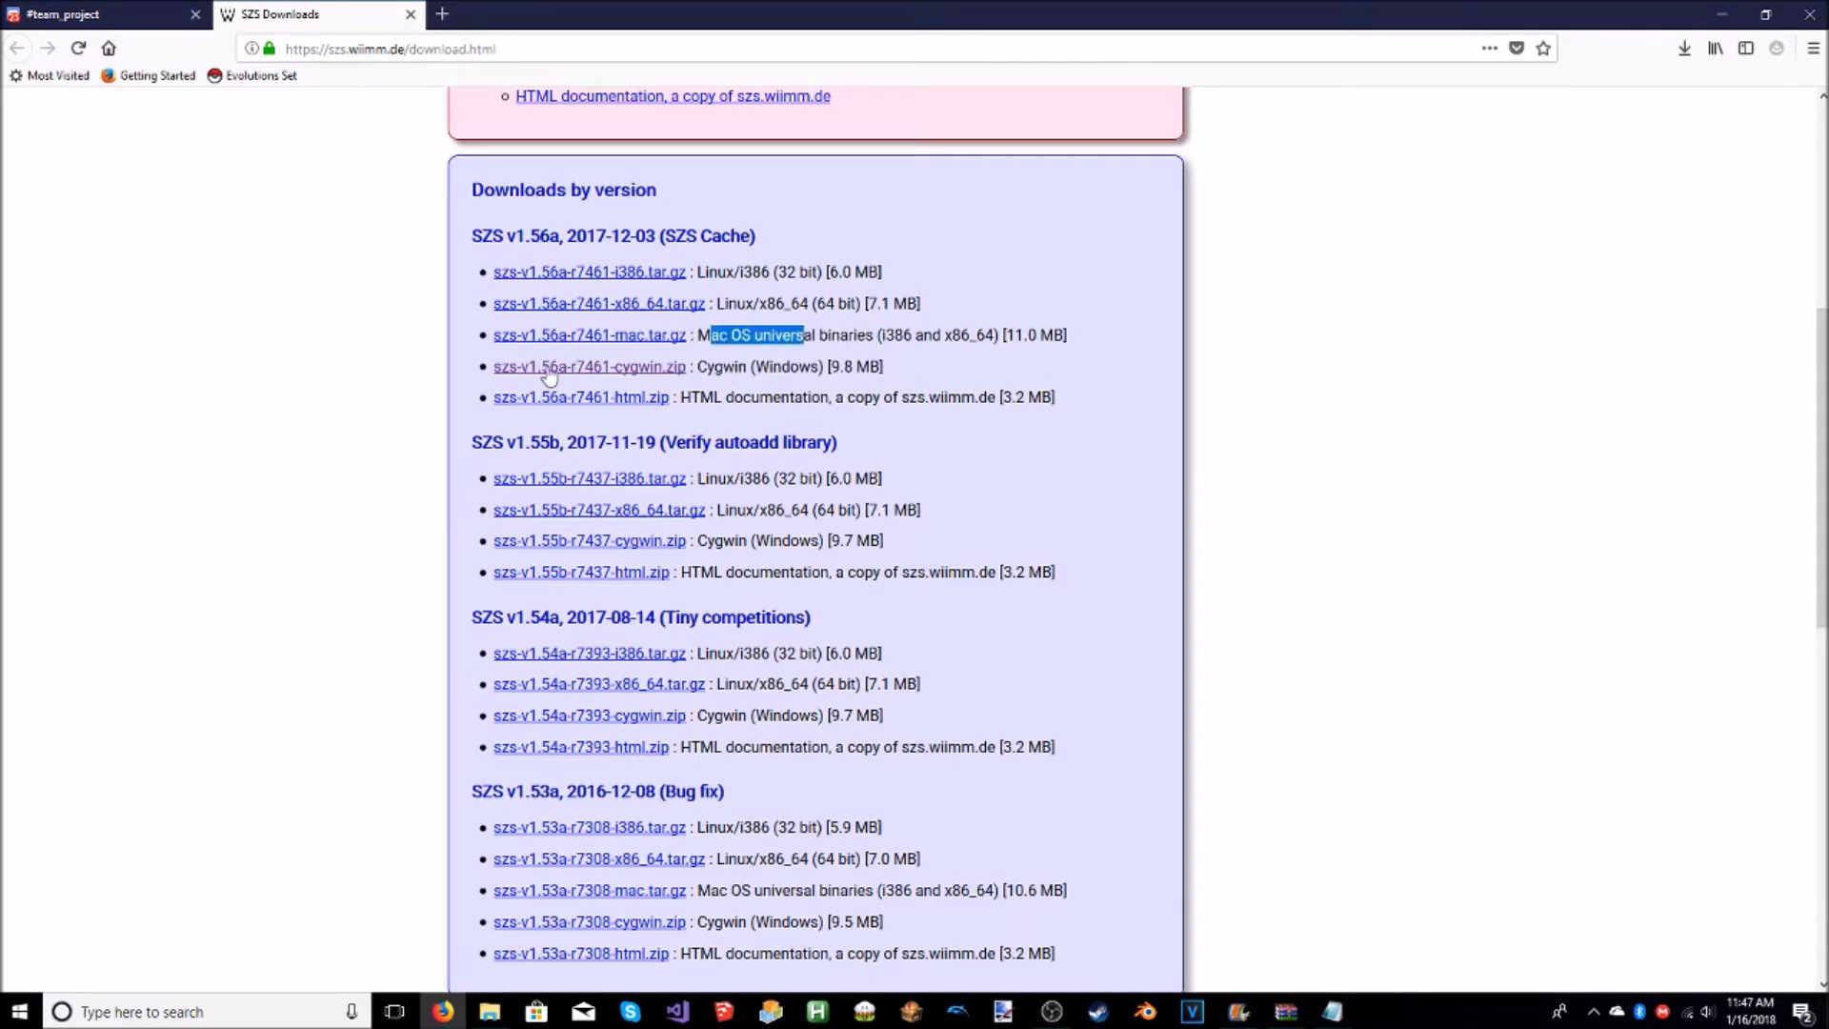
left_click(700, 365)
left_click_drag(700, 365, 791, 367)
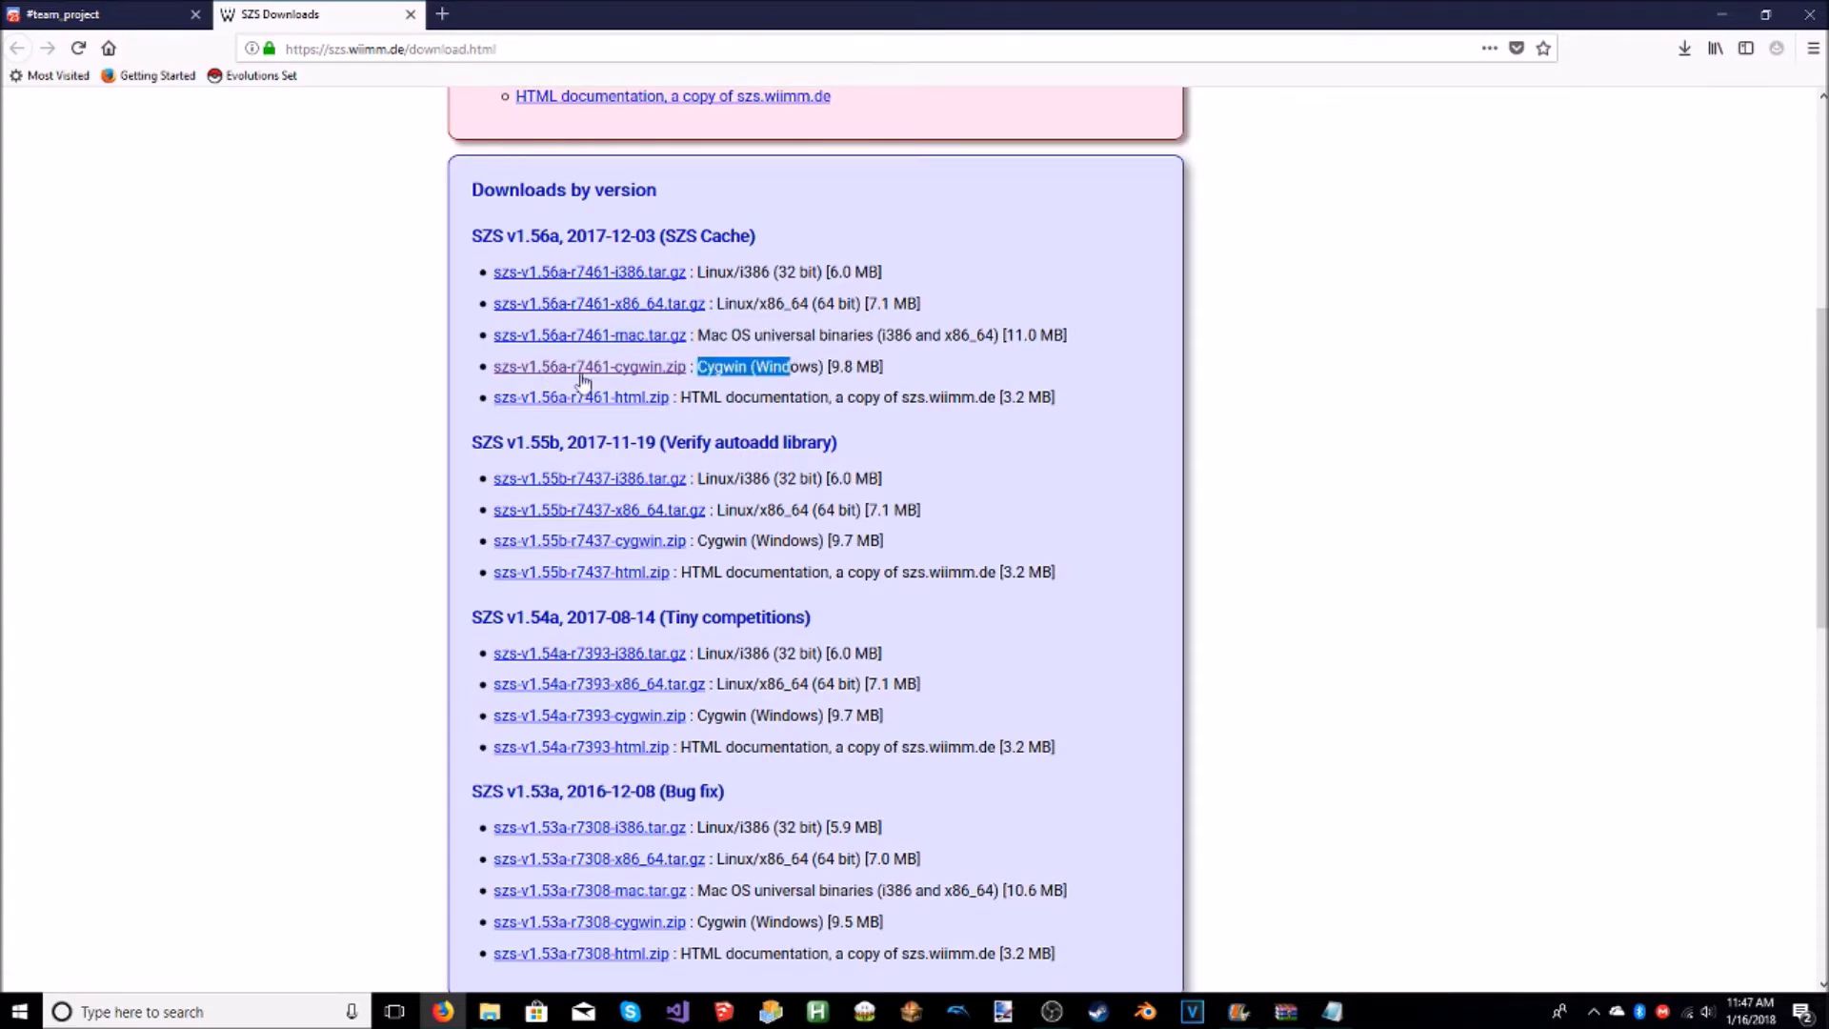
left_click(579, 370)
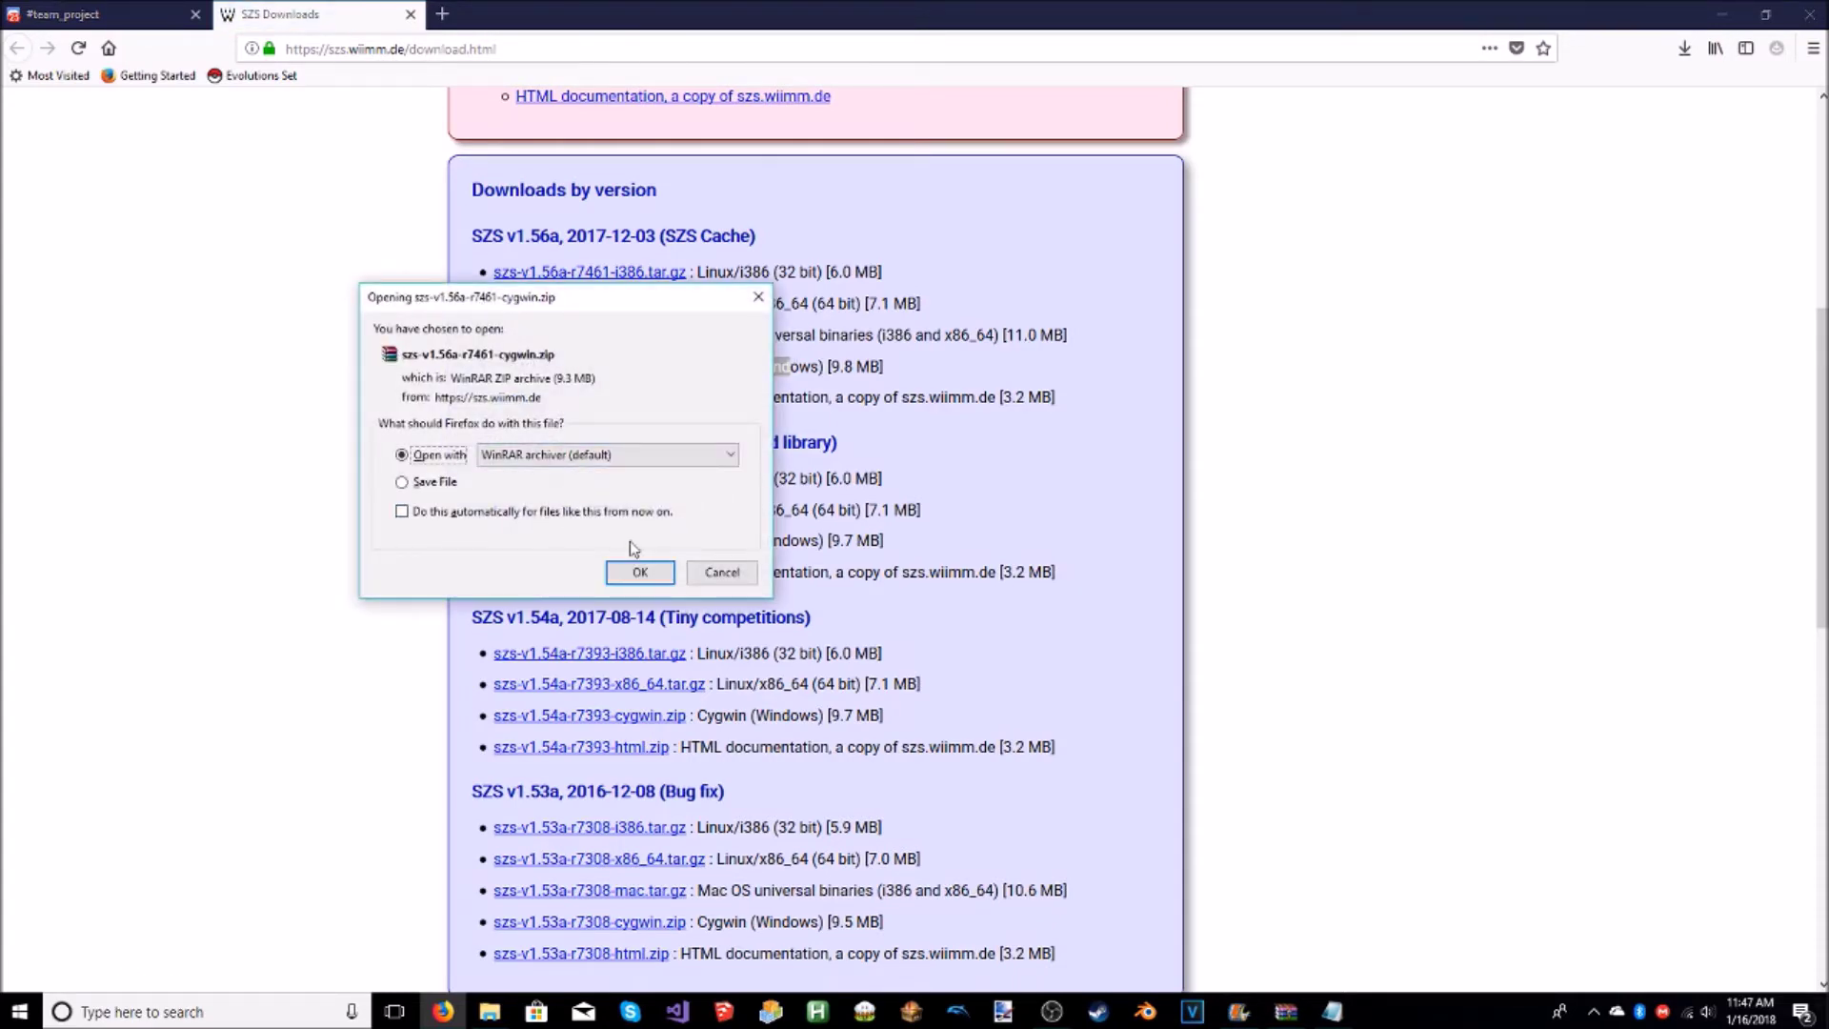
Extract szs-v1.56a-r7461-cygwin.zip with WinRAR into a new Desktop folder and close the archive.
left_click(634, 570)
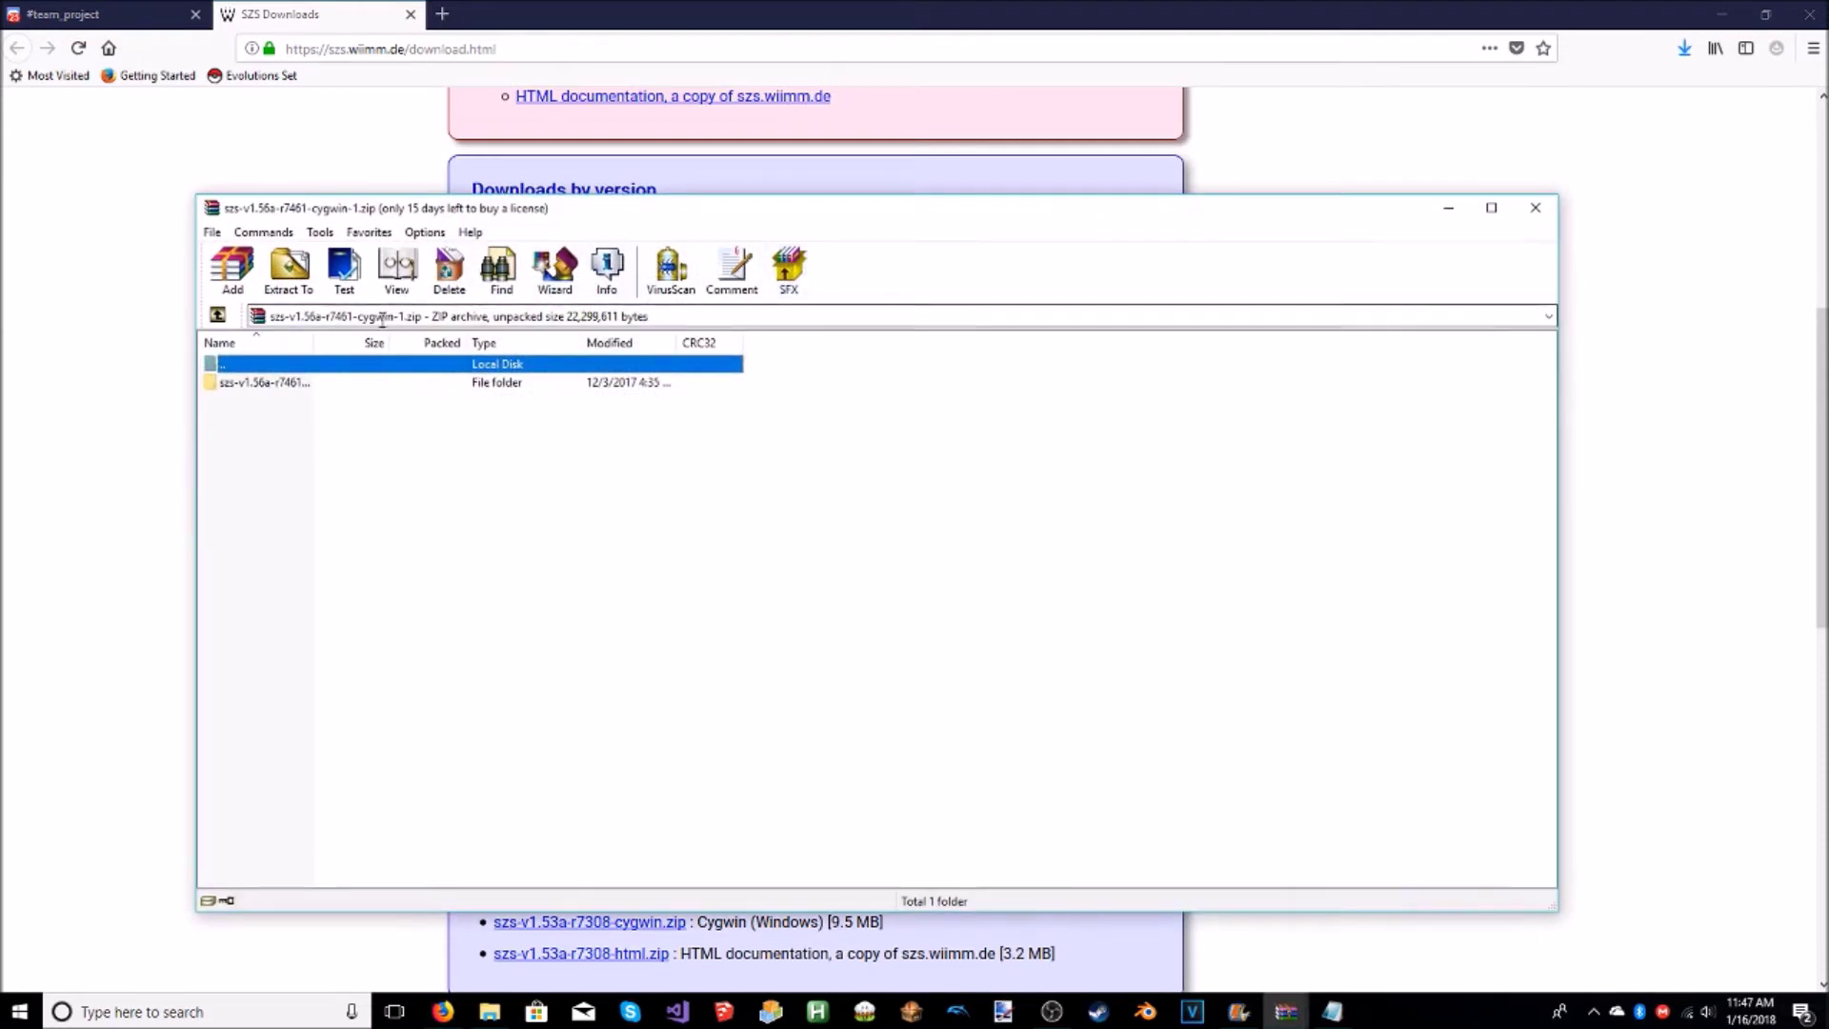
left_click(290, 276)
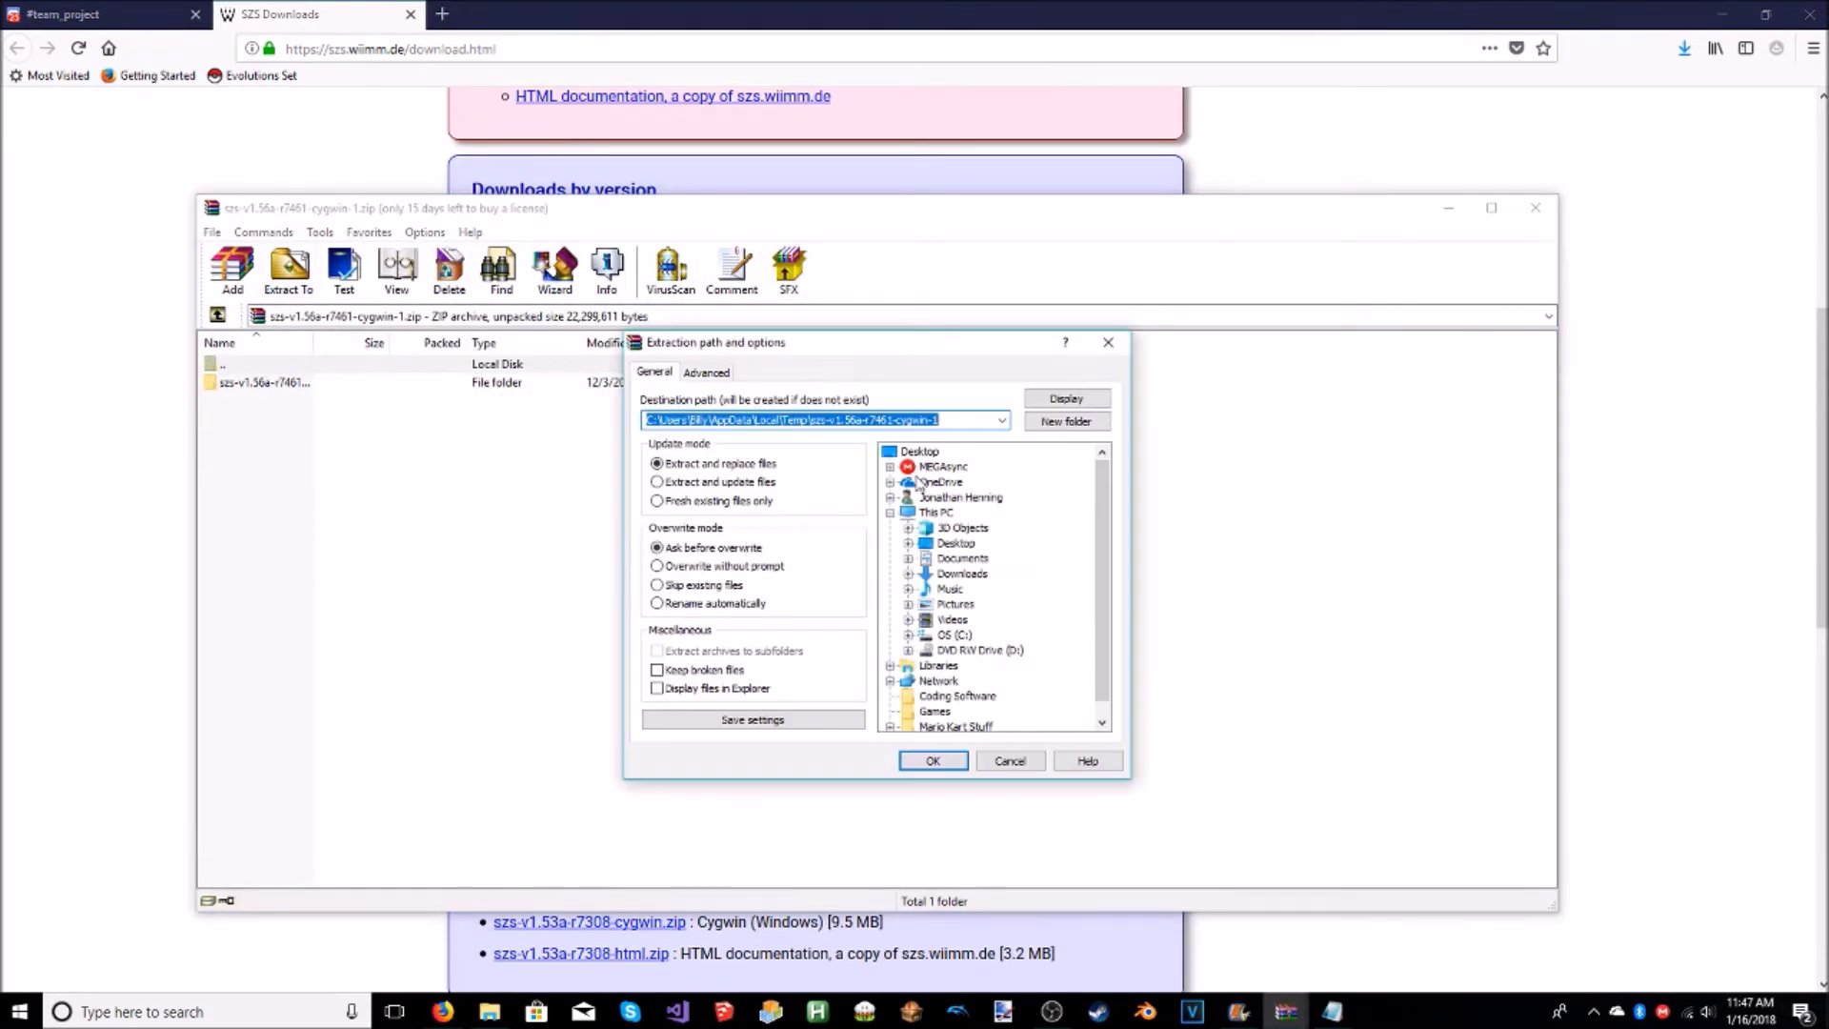
left_click(919, 450)
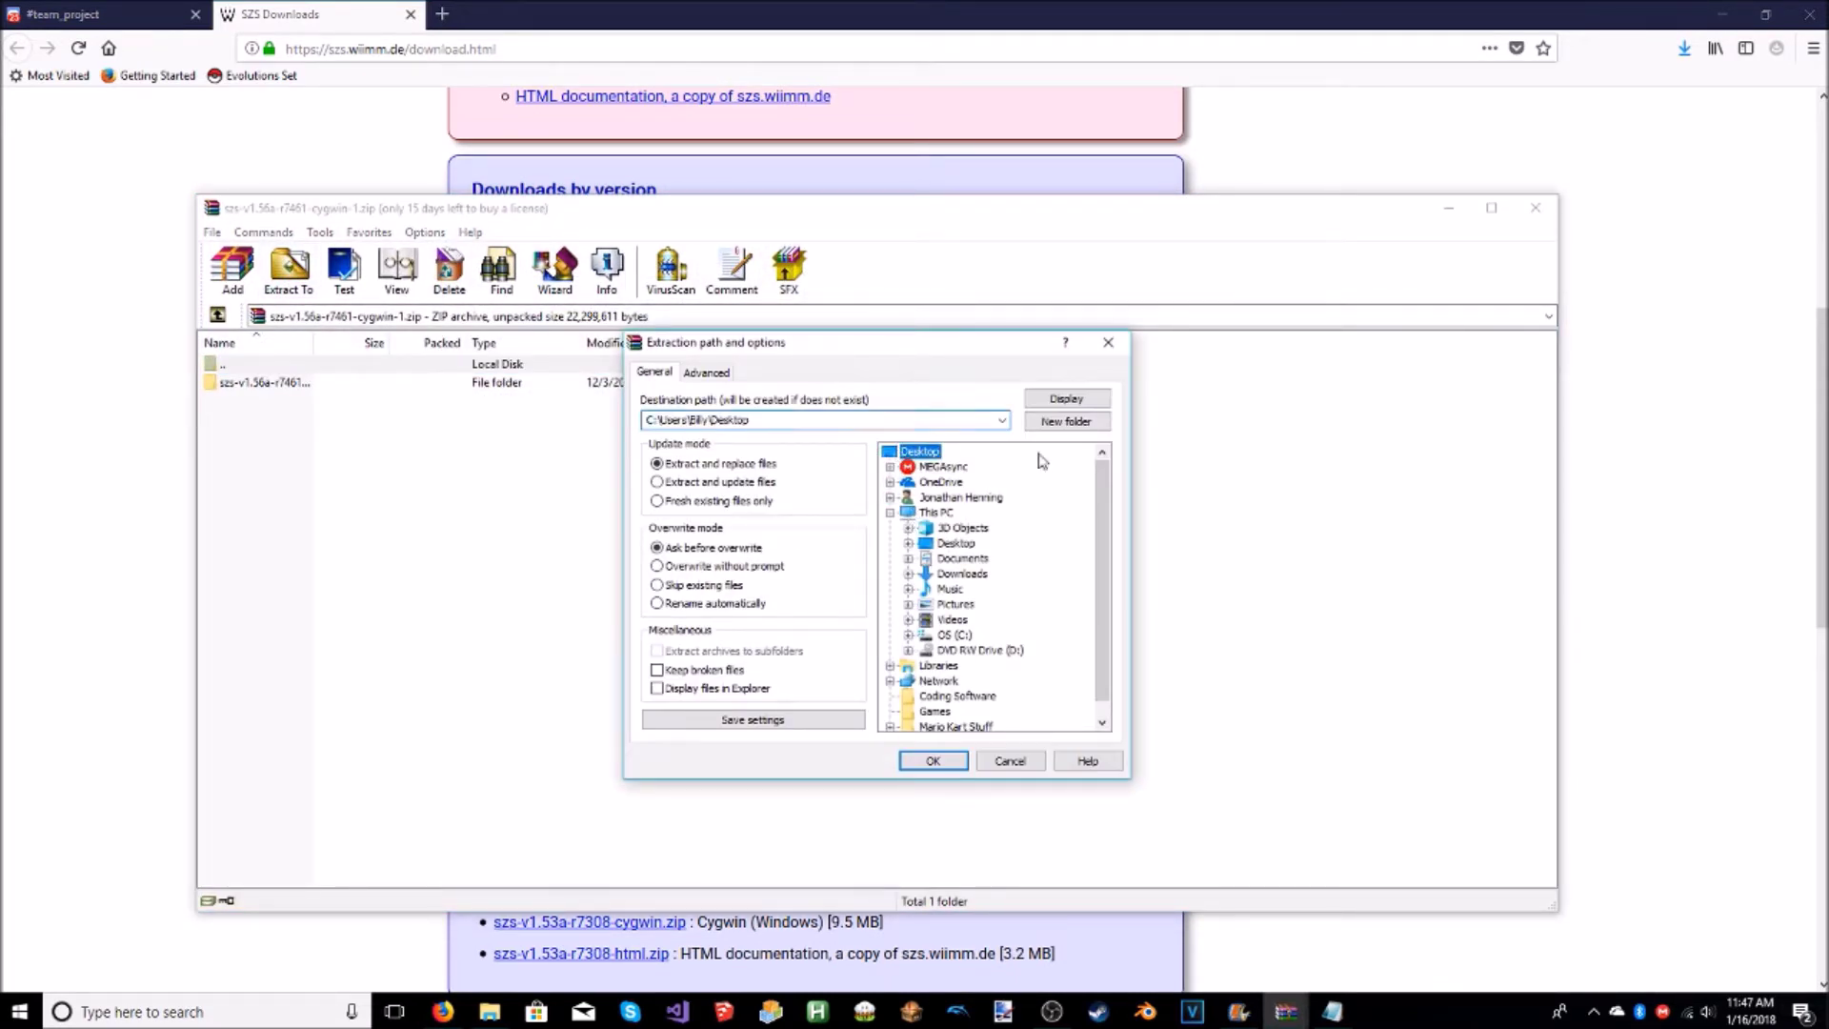
left_click(1066, 421)
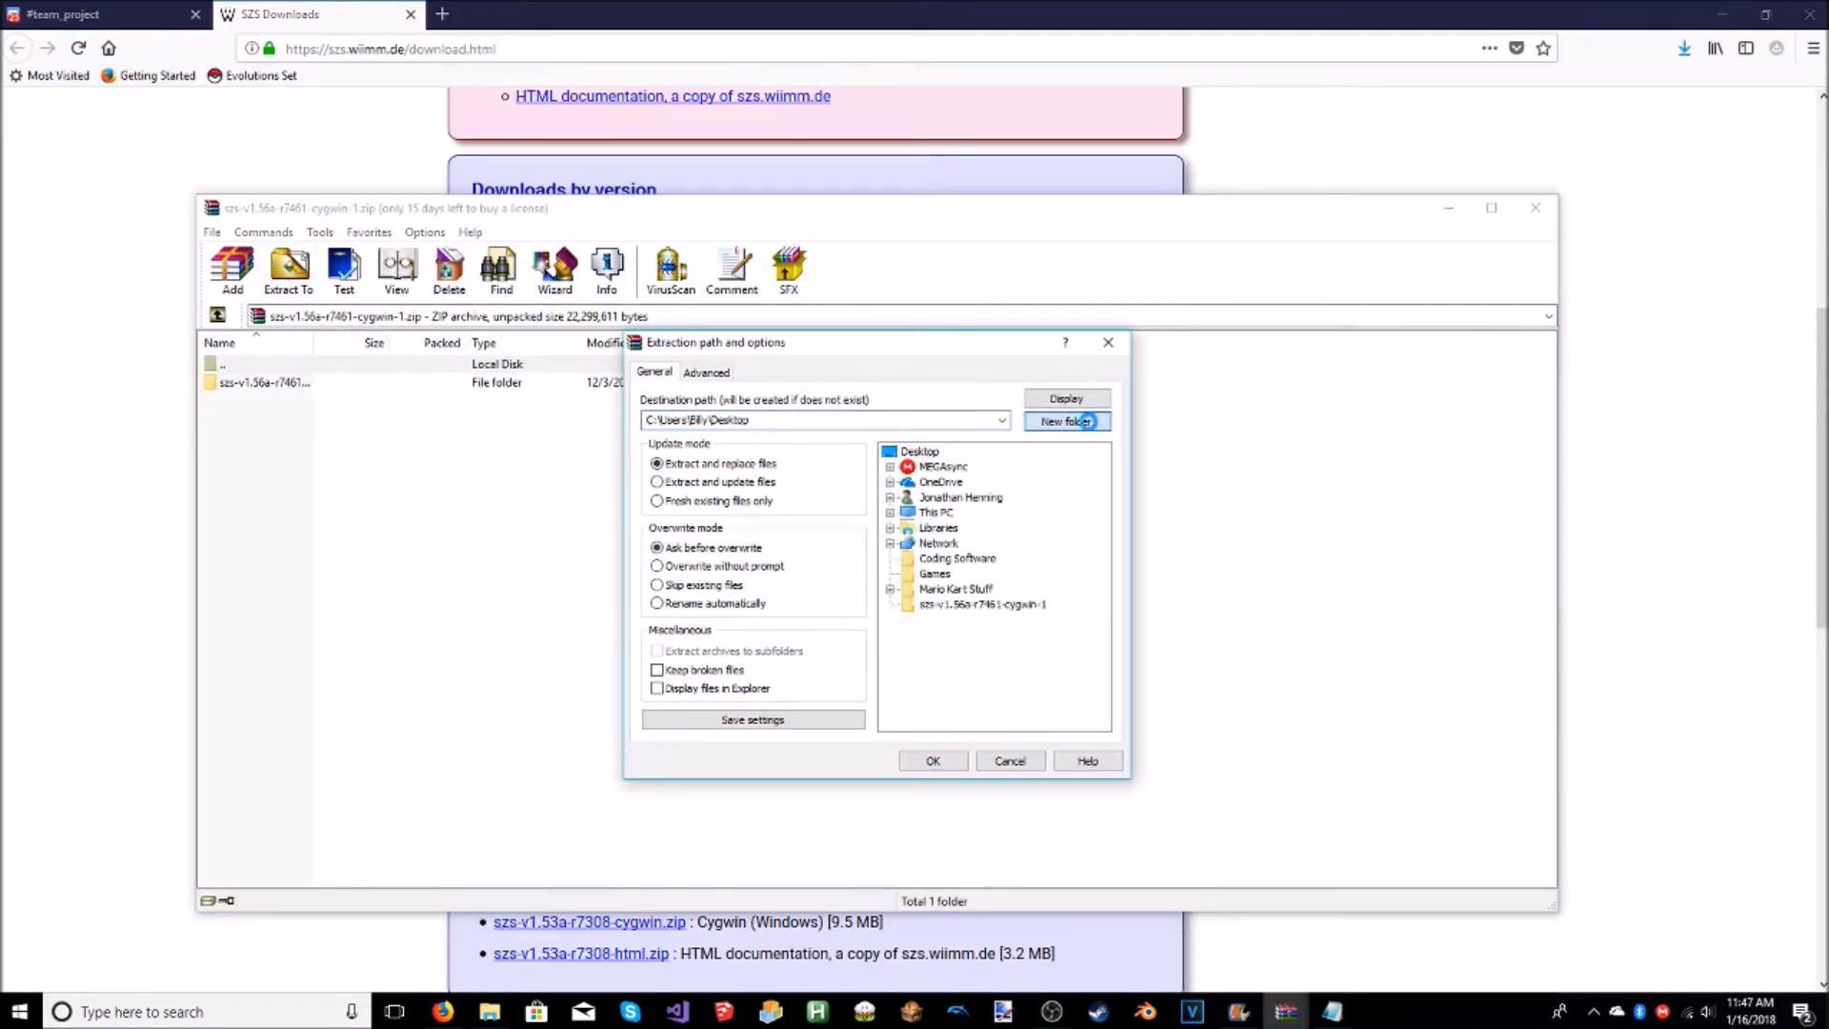
left_click(932, 760)
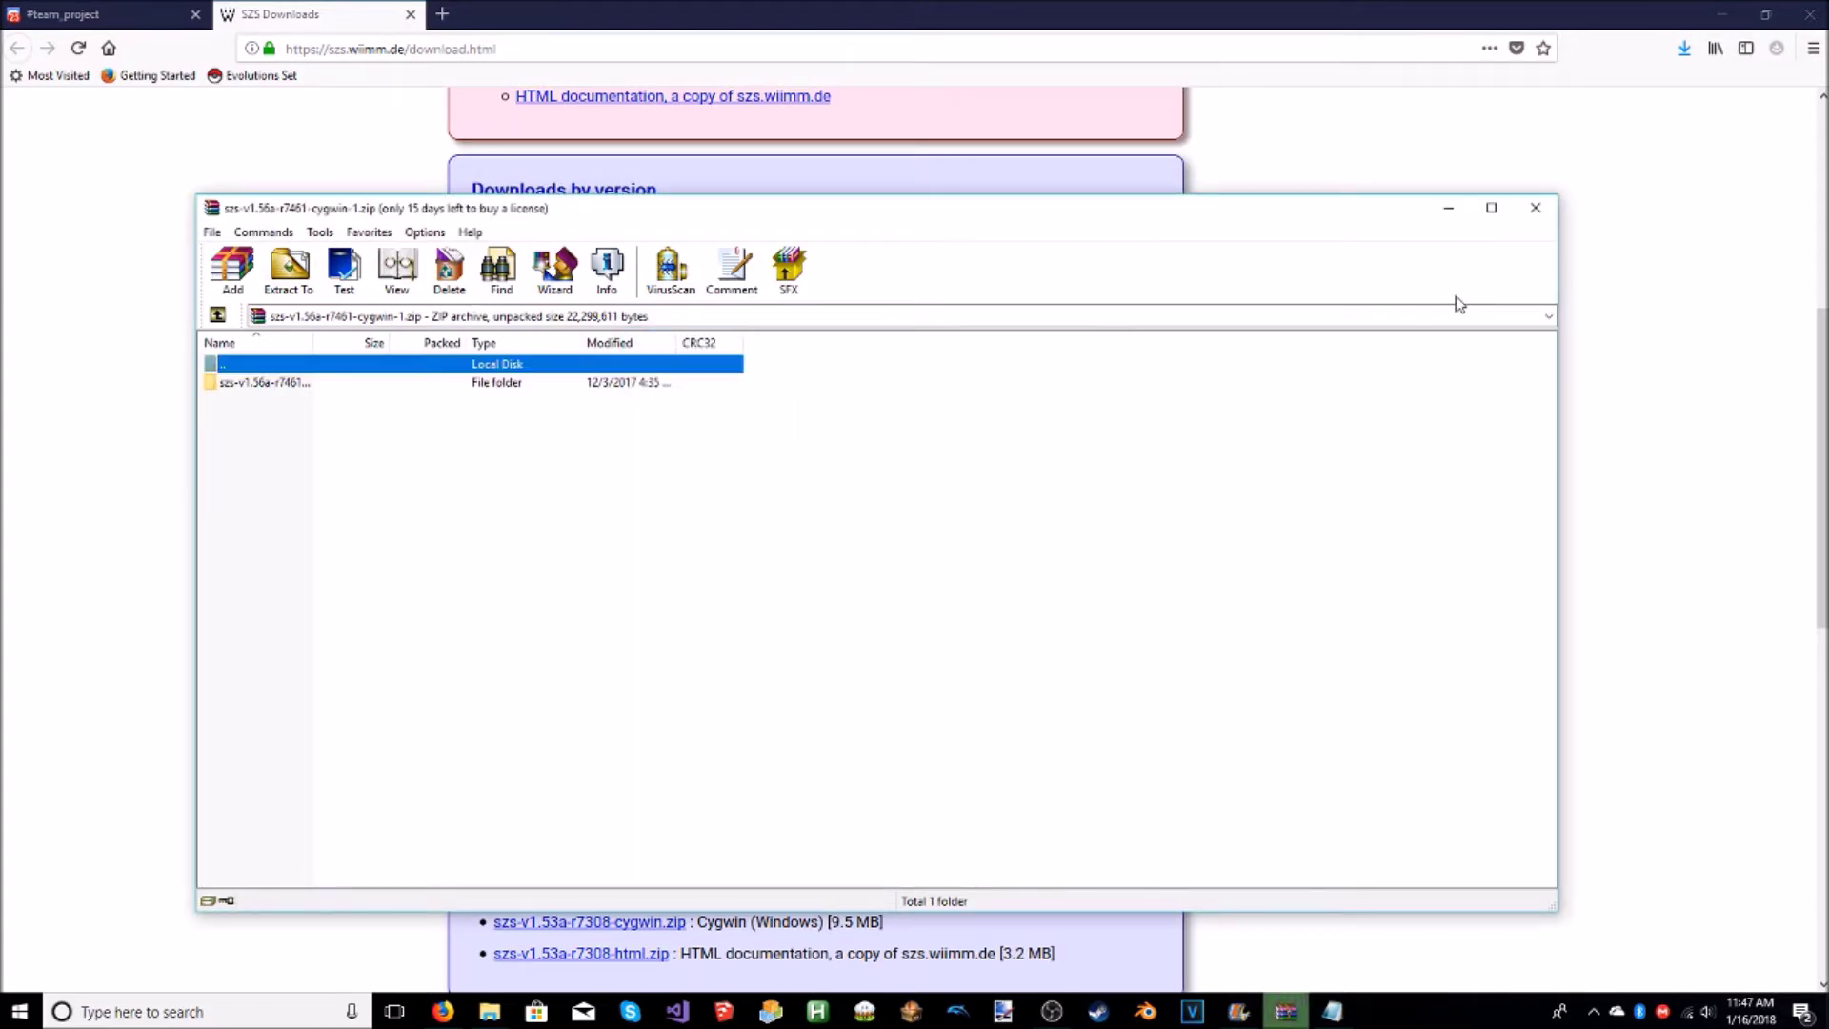
left_click(1535, 207)
left_click(1709, 10)
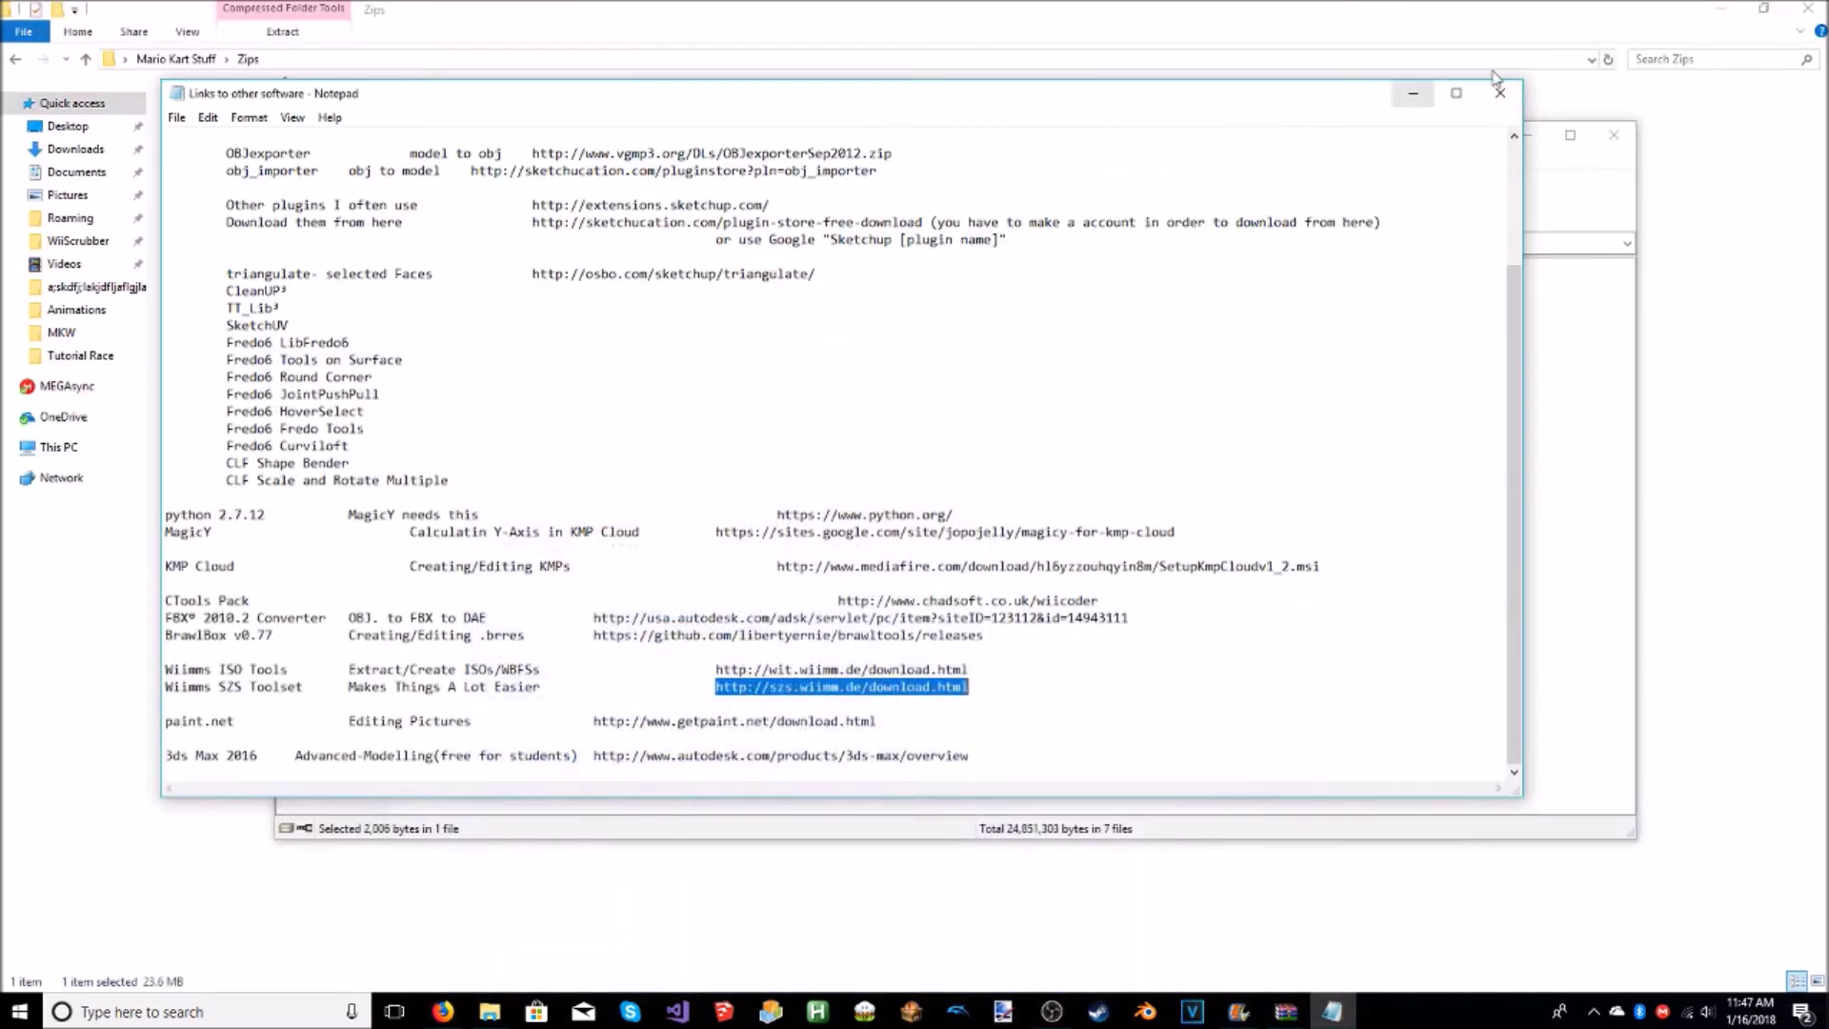
Clear the desktop and open the extracted szs-v1.56a-r7461-cygwin folder.
left_click(1413, 89)
left_click(1519, 134)
left_click(1722, 10)
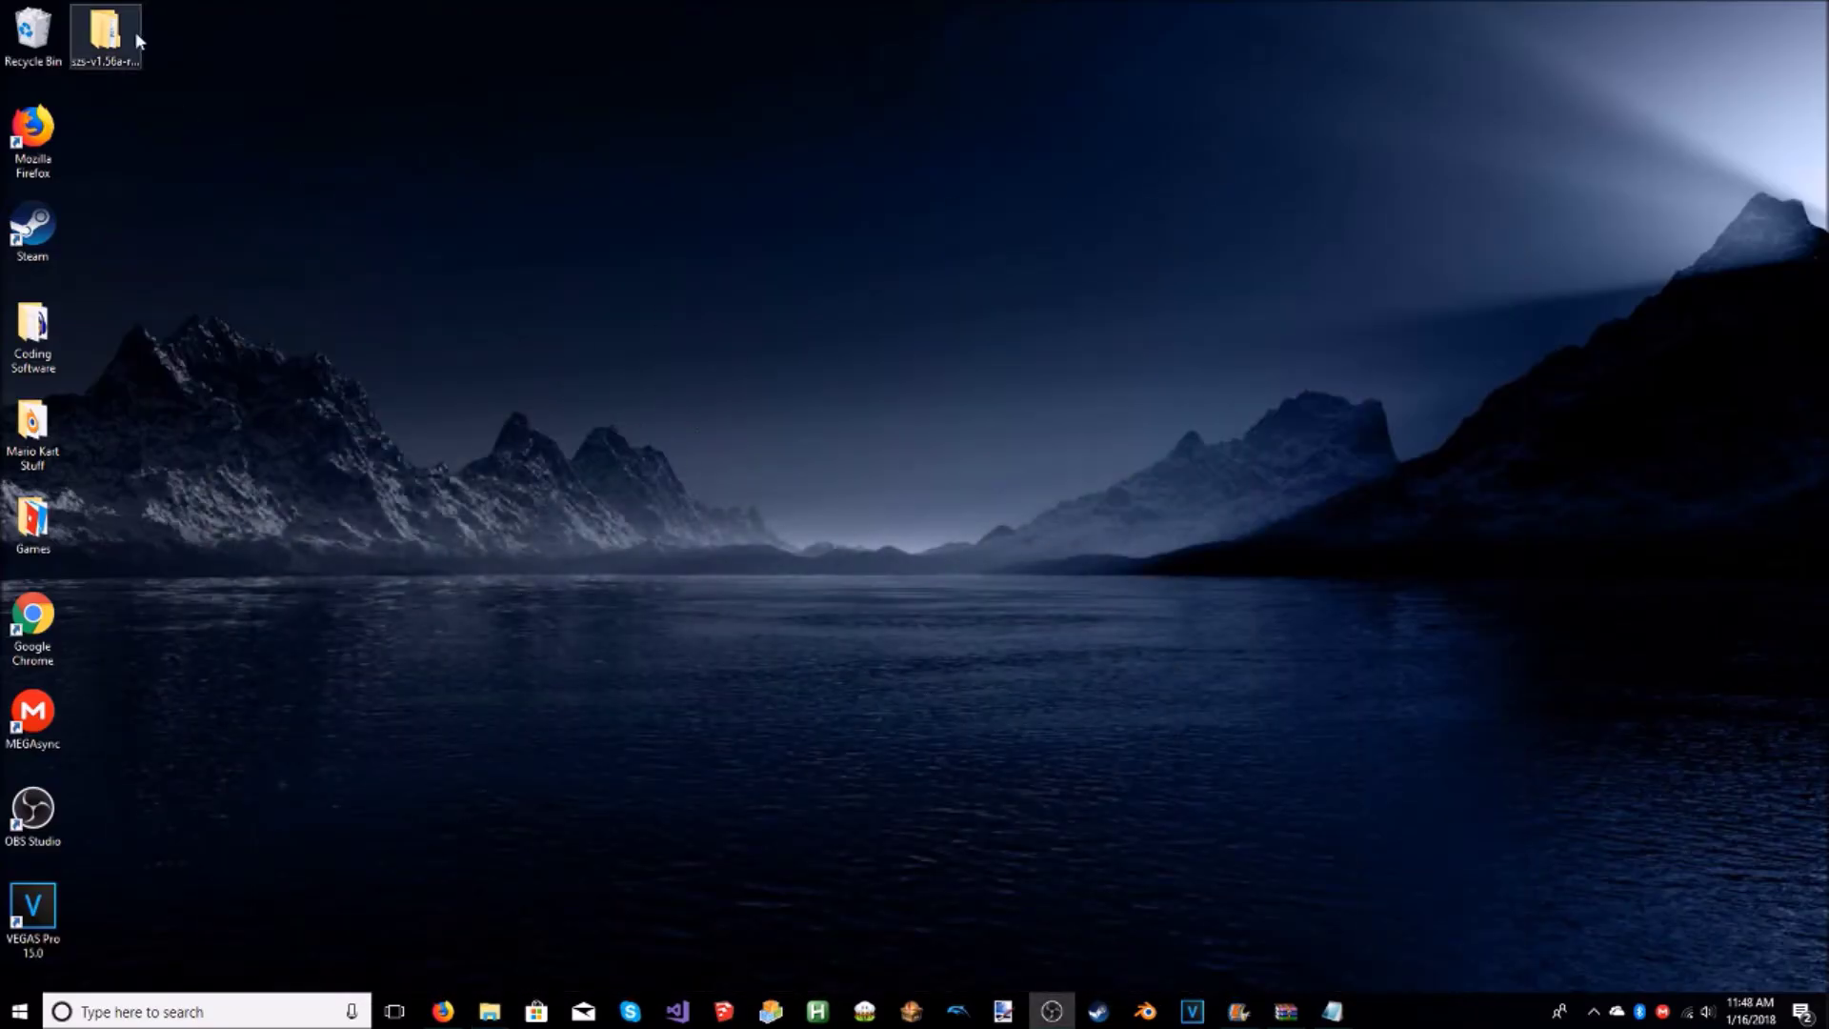
left_click_drag(135, 31, 772, 408)
double_click(771, 408)
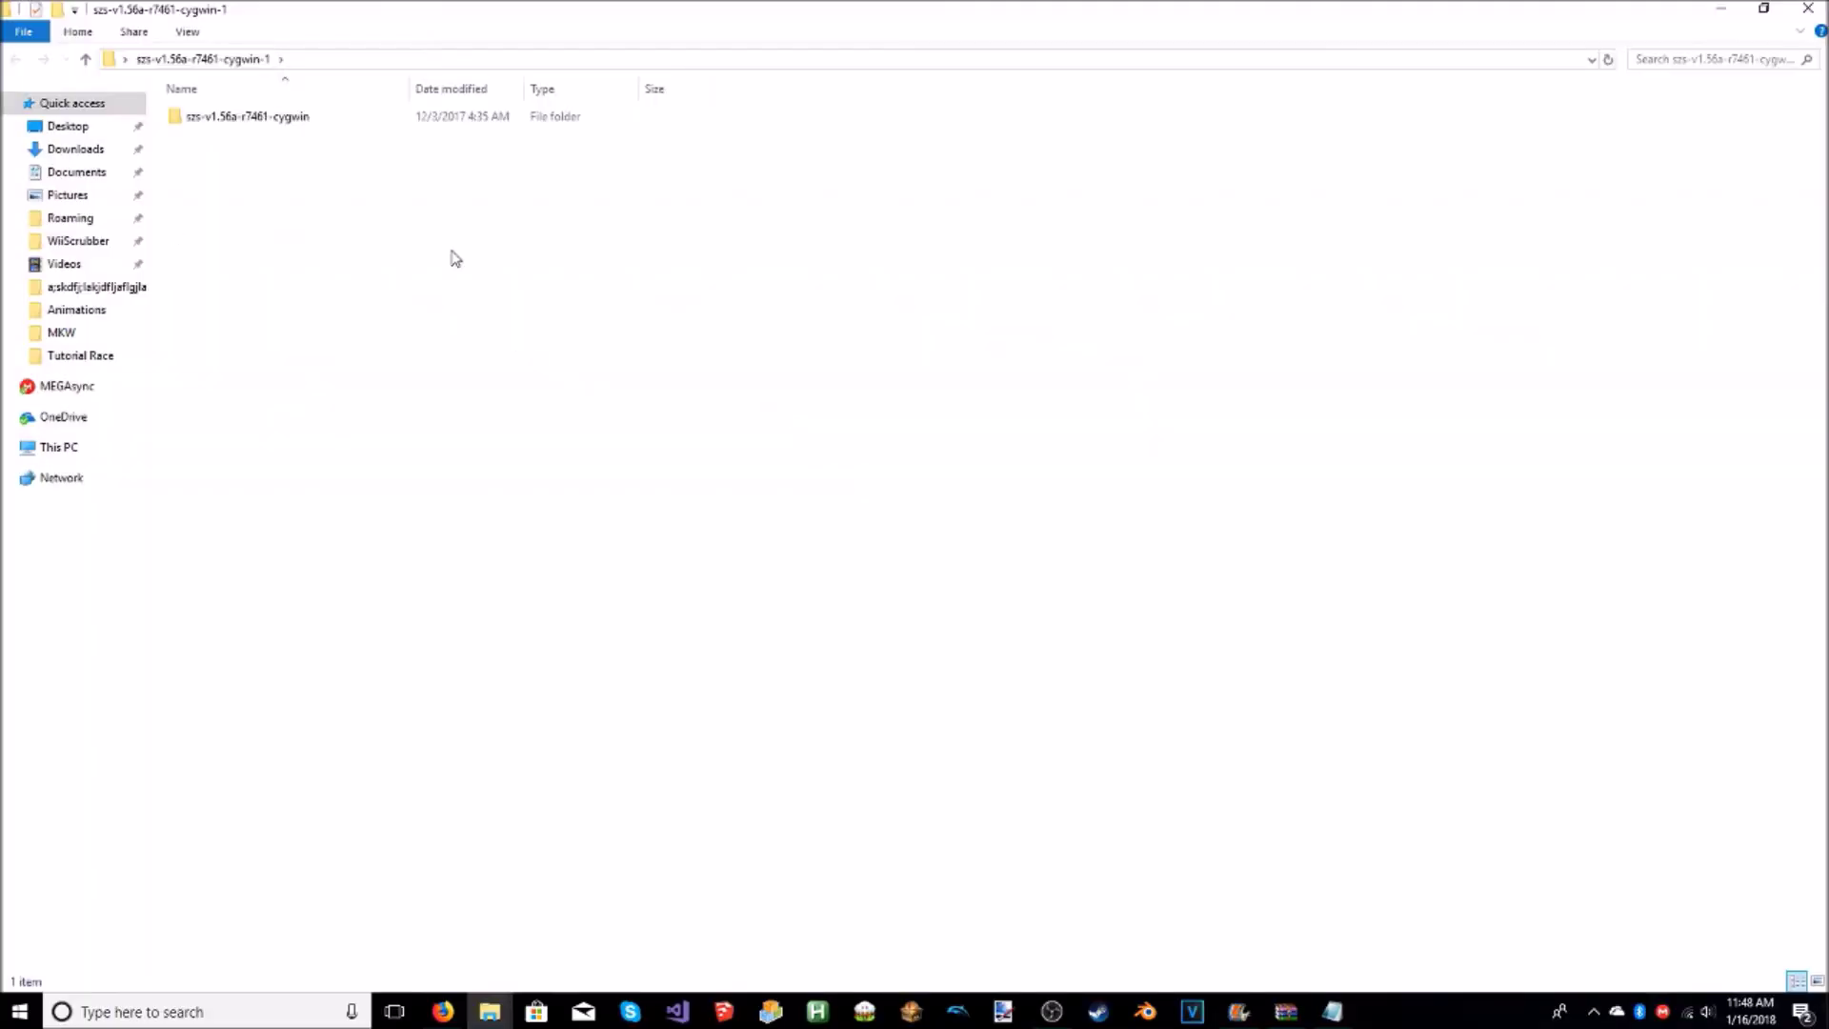
double_click(245, 116)
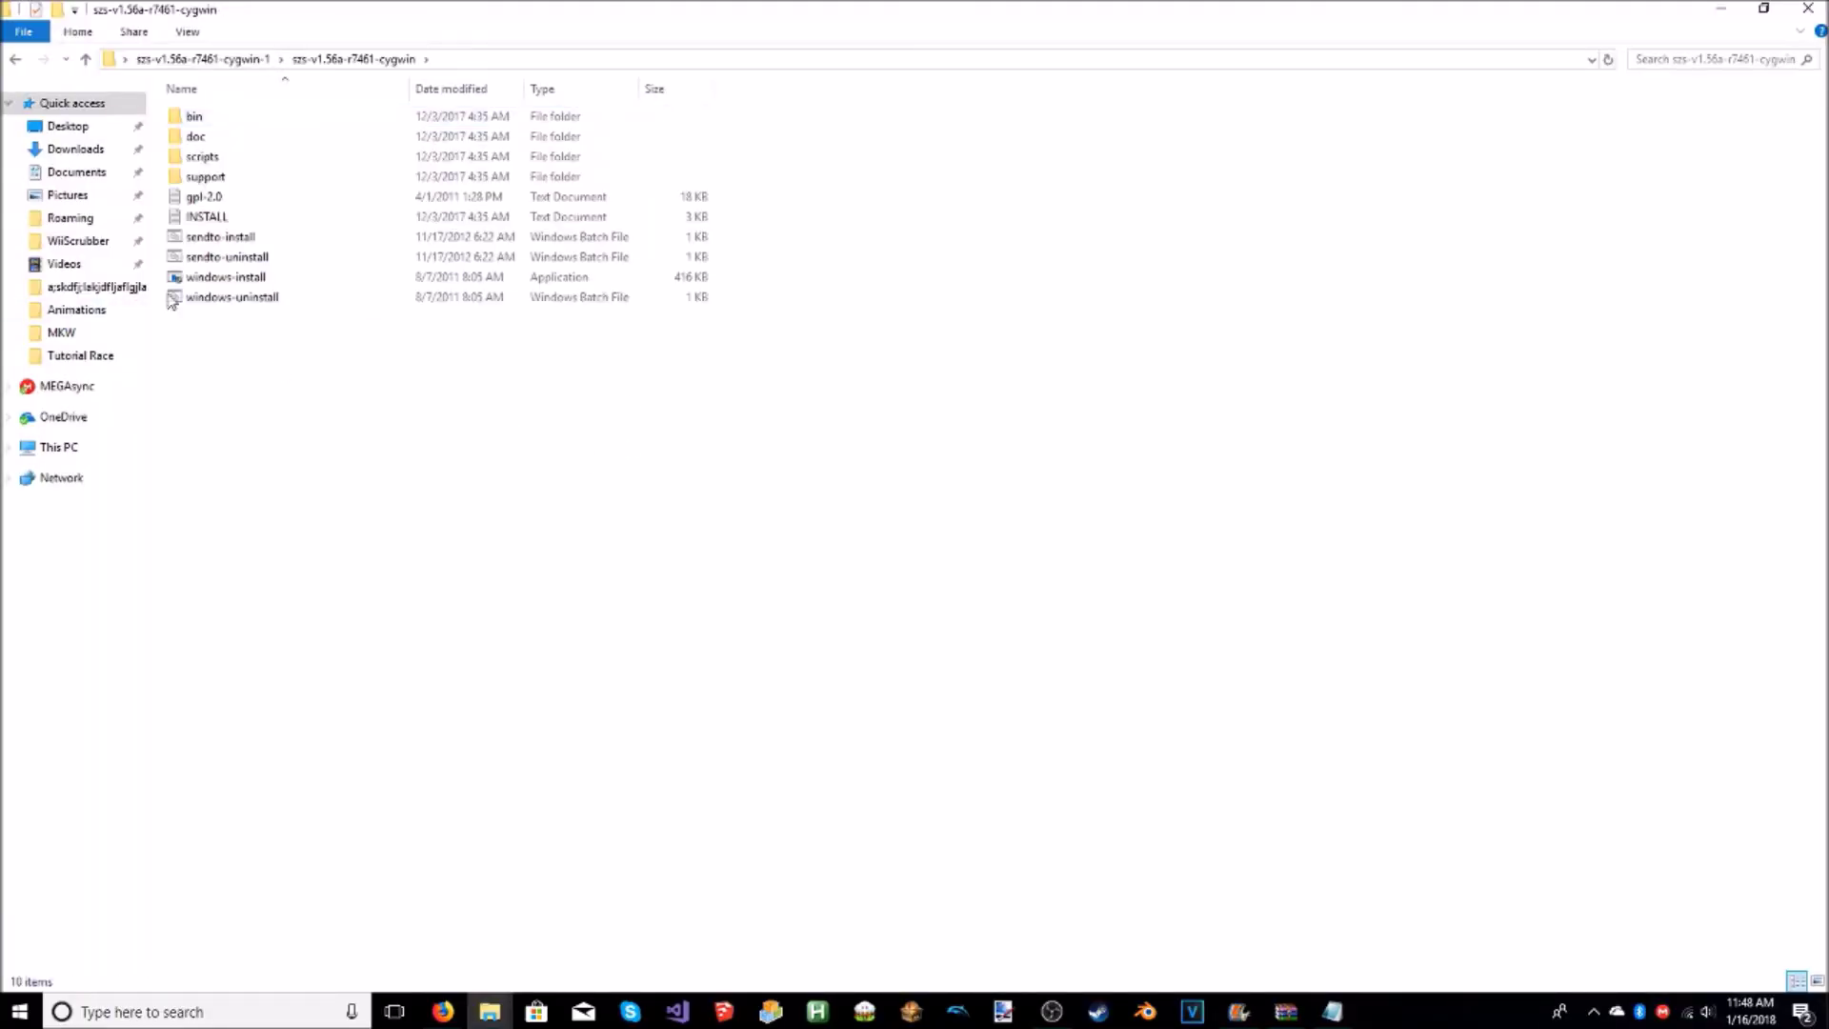
Run windows-install as administrator and close its finished console.
right_click(395, 284)
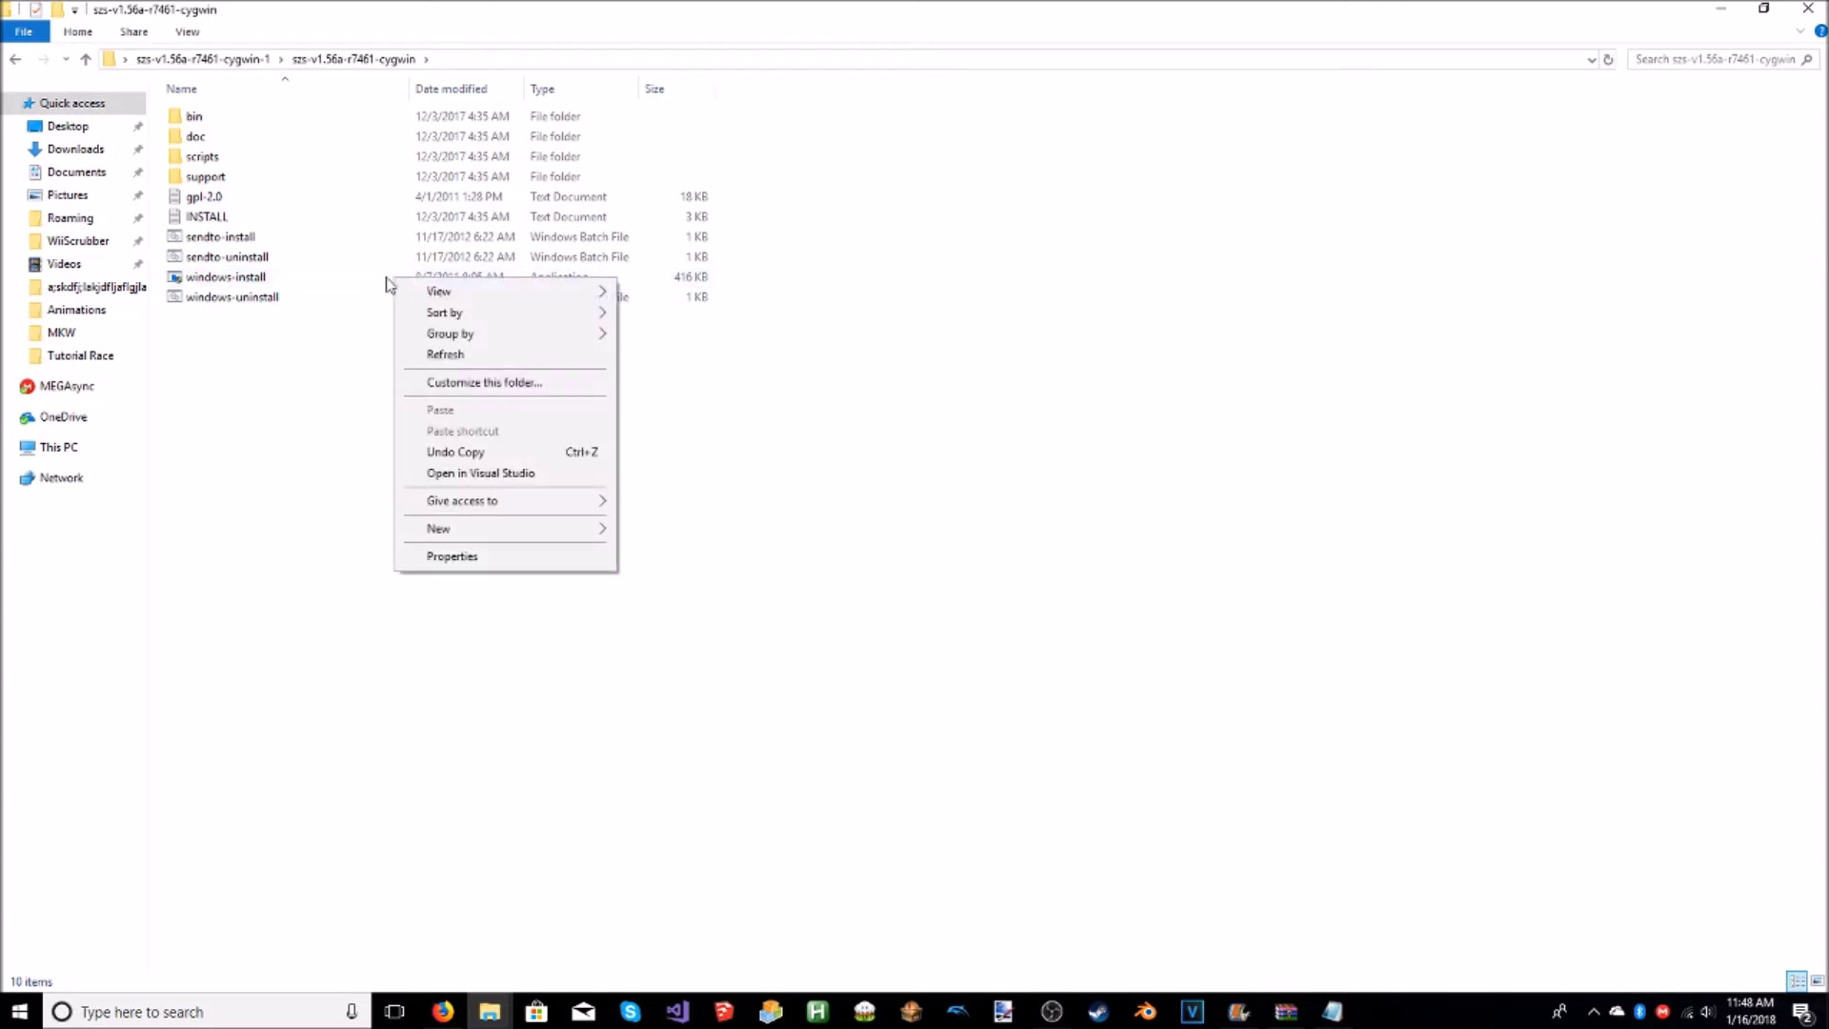
left_click(310, 286)
right_click(274, 277)
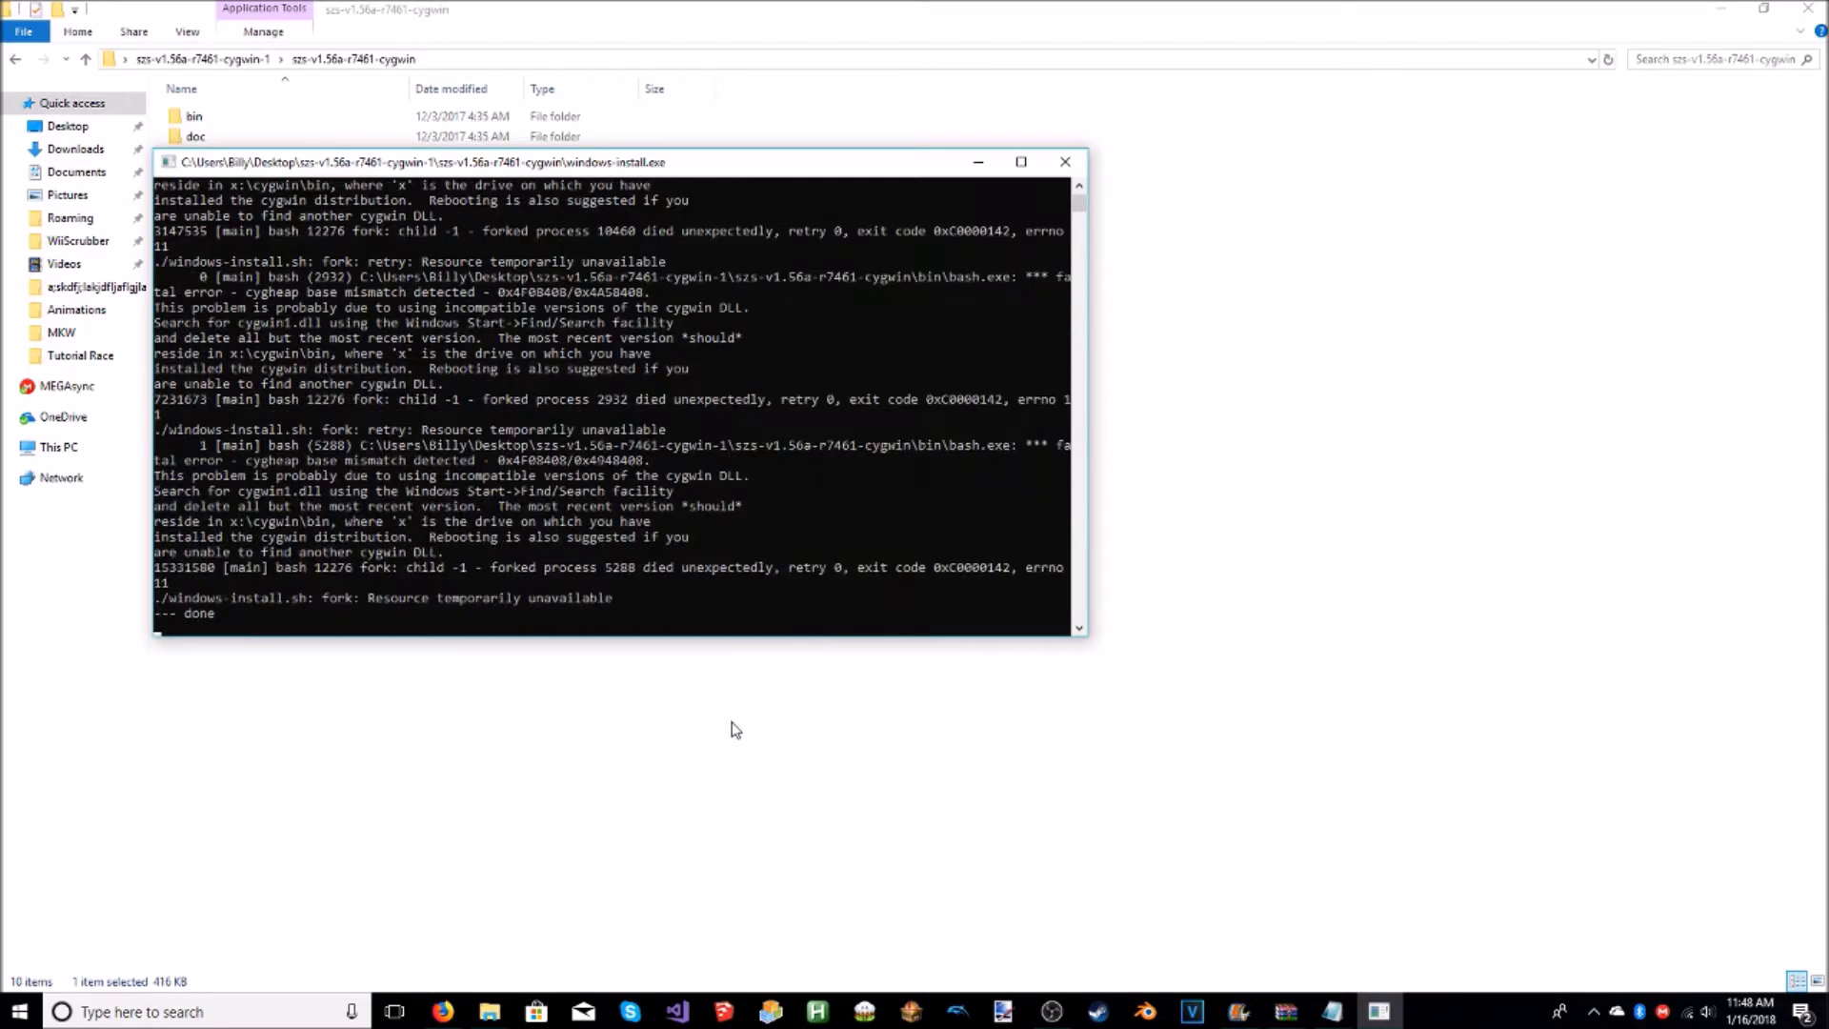
left_click(1065, 162)
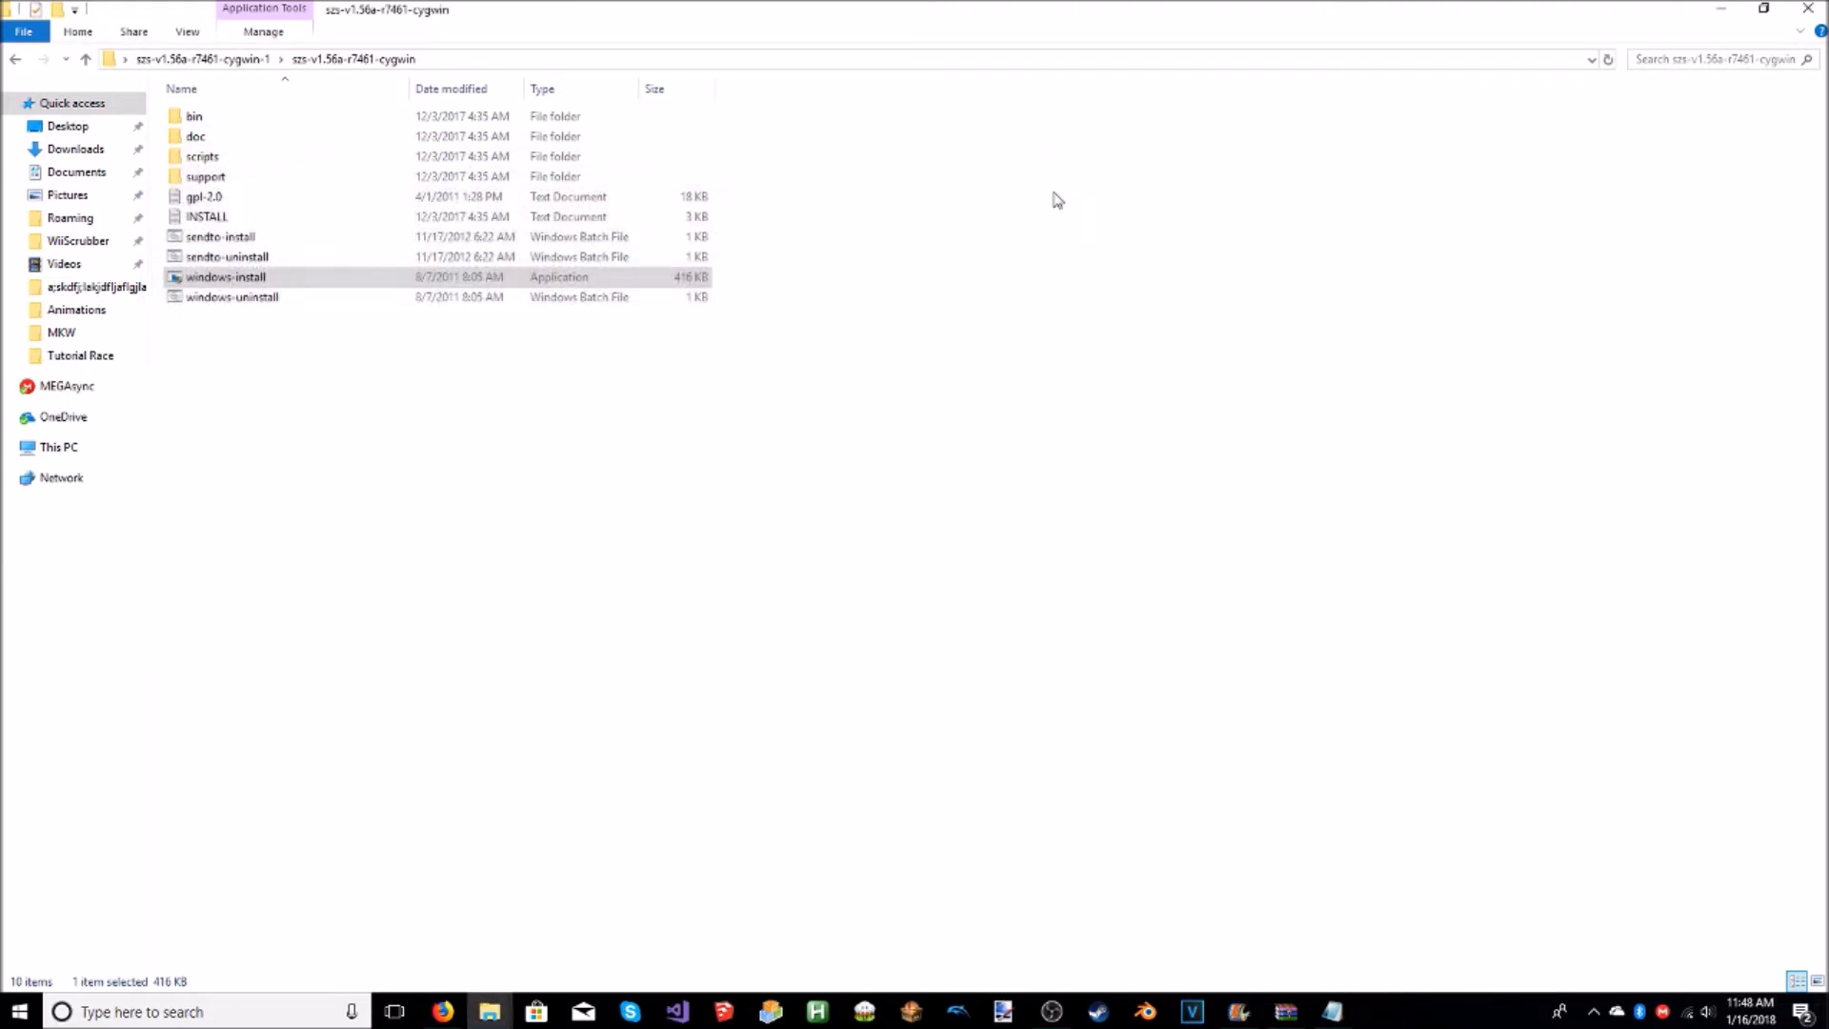
Launch PowerShell at the szs-v1.56a-r7461-cygwin folder from its Shift+right-click menu.
left_click(556, 429)
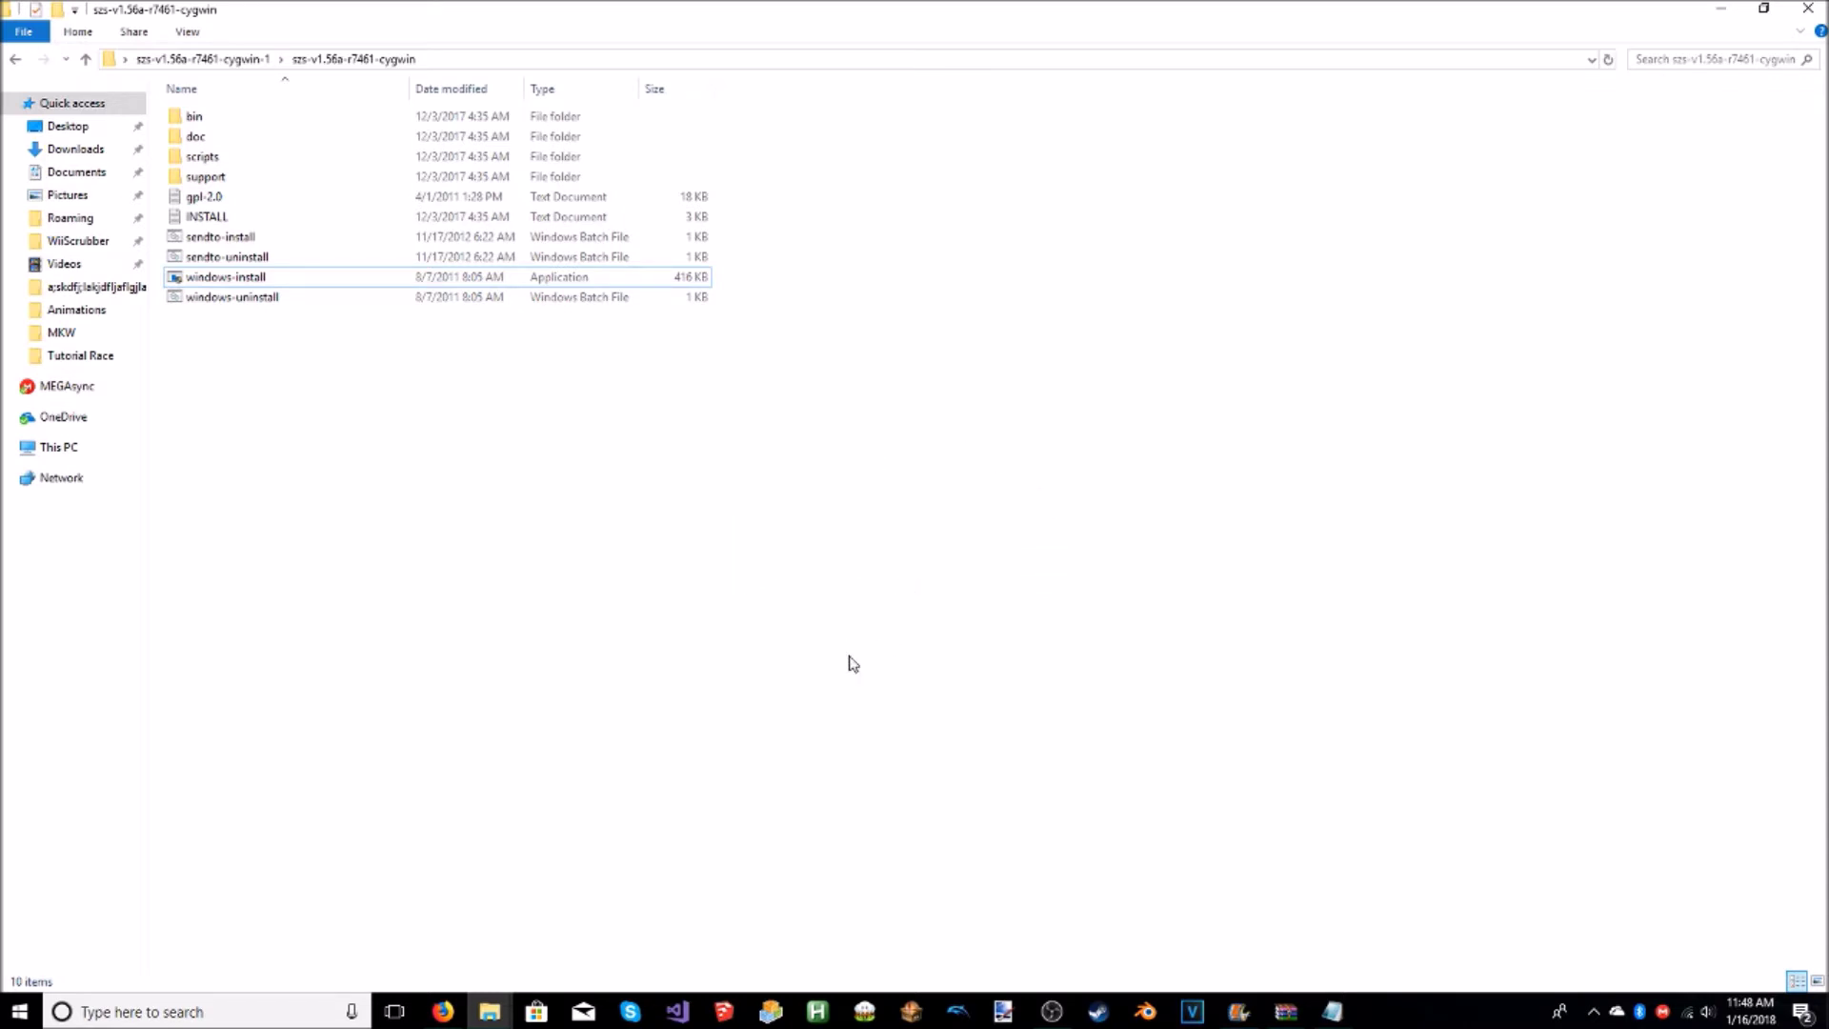
left_click_drag(563, 604, 792, 759)
right_click(639, 469)
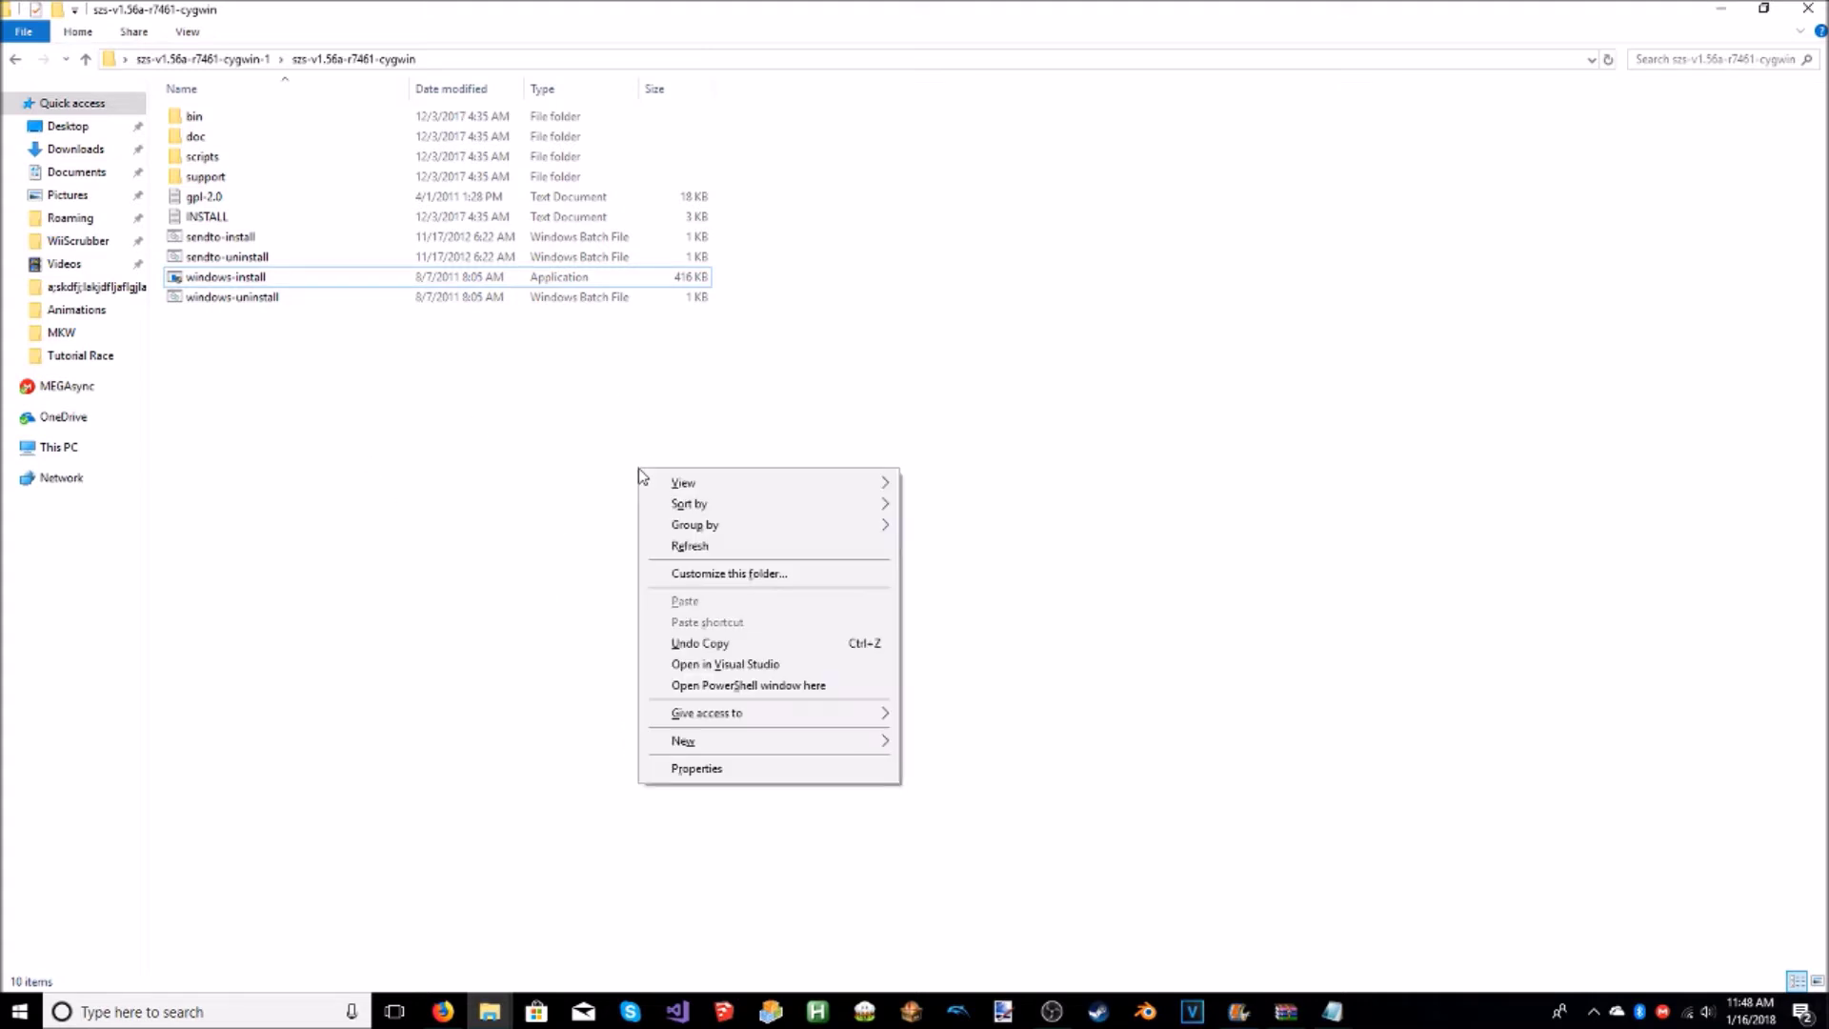
left_click(742, 692)
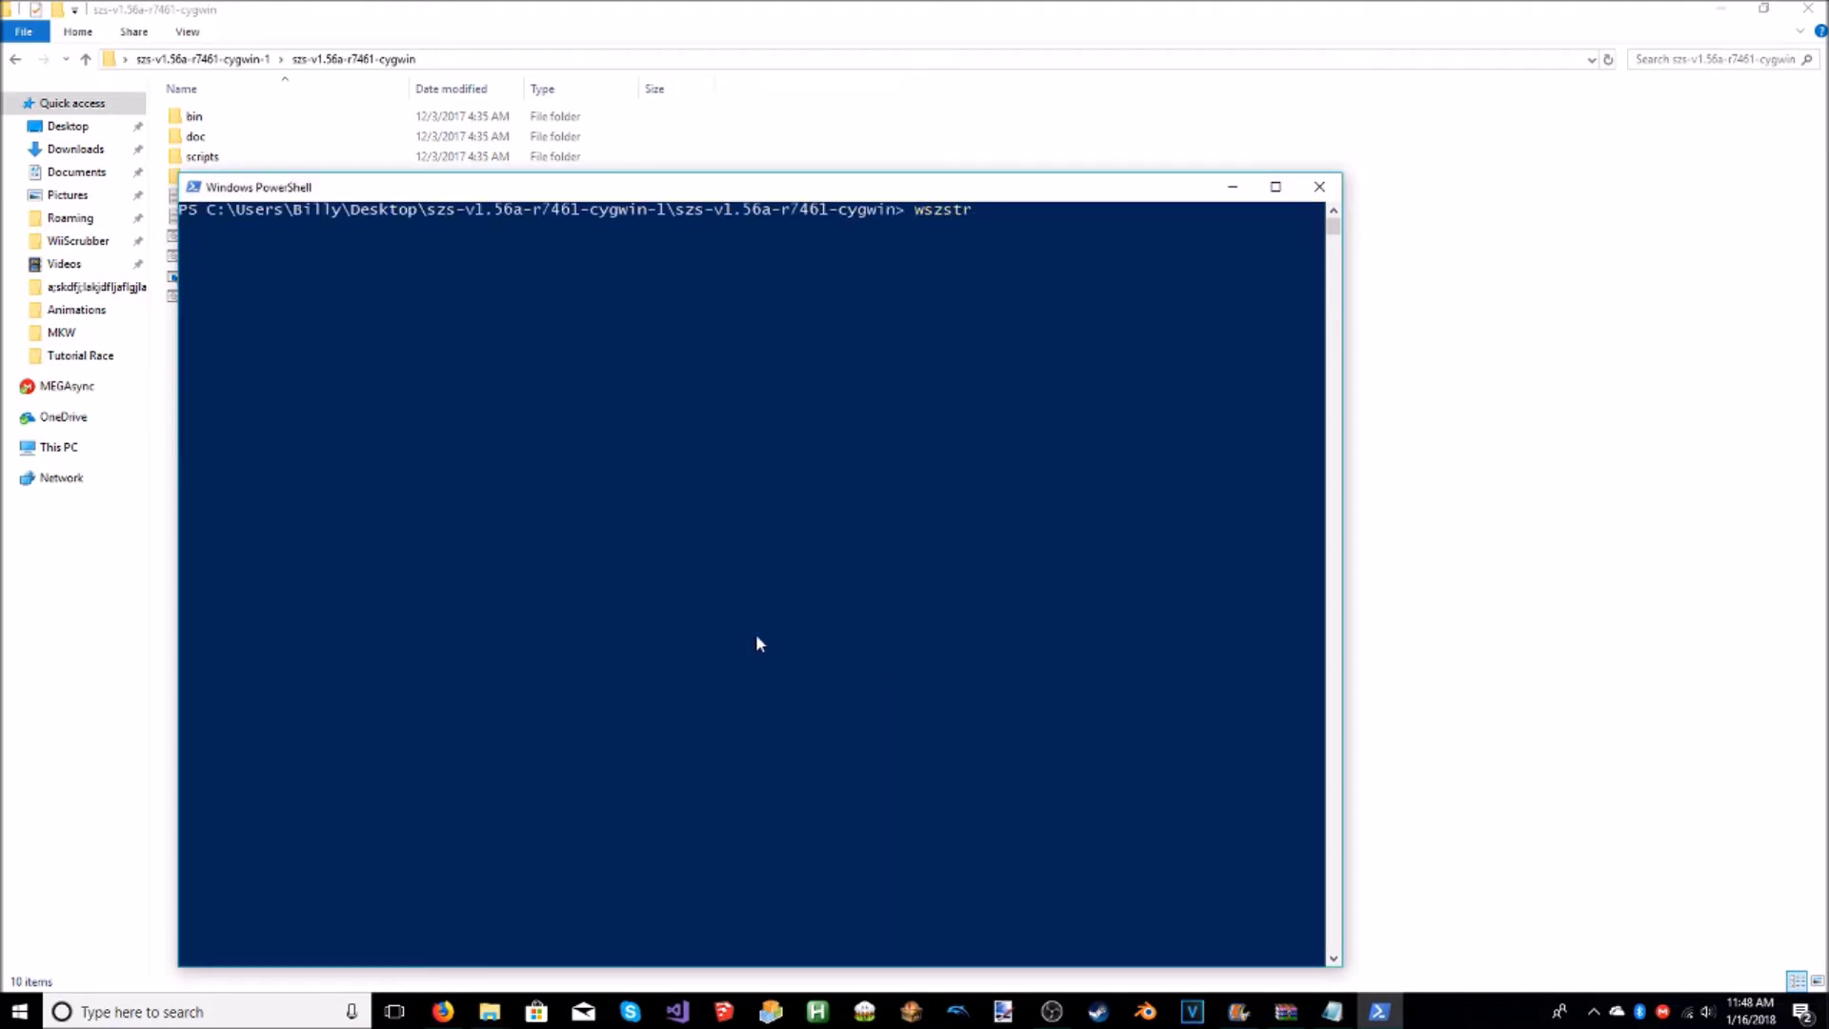
Run wszst to confirm Wiimms SZS Tool v1.56a is installed, then close PowerShell.
type("wszstr")
key("BackSpace")
key("Return")
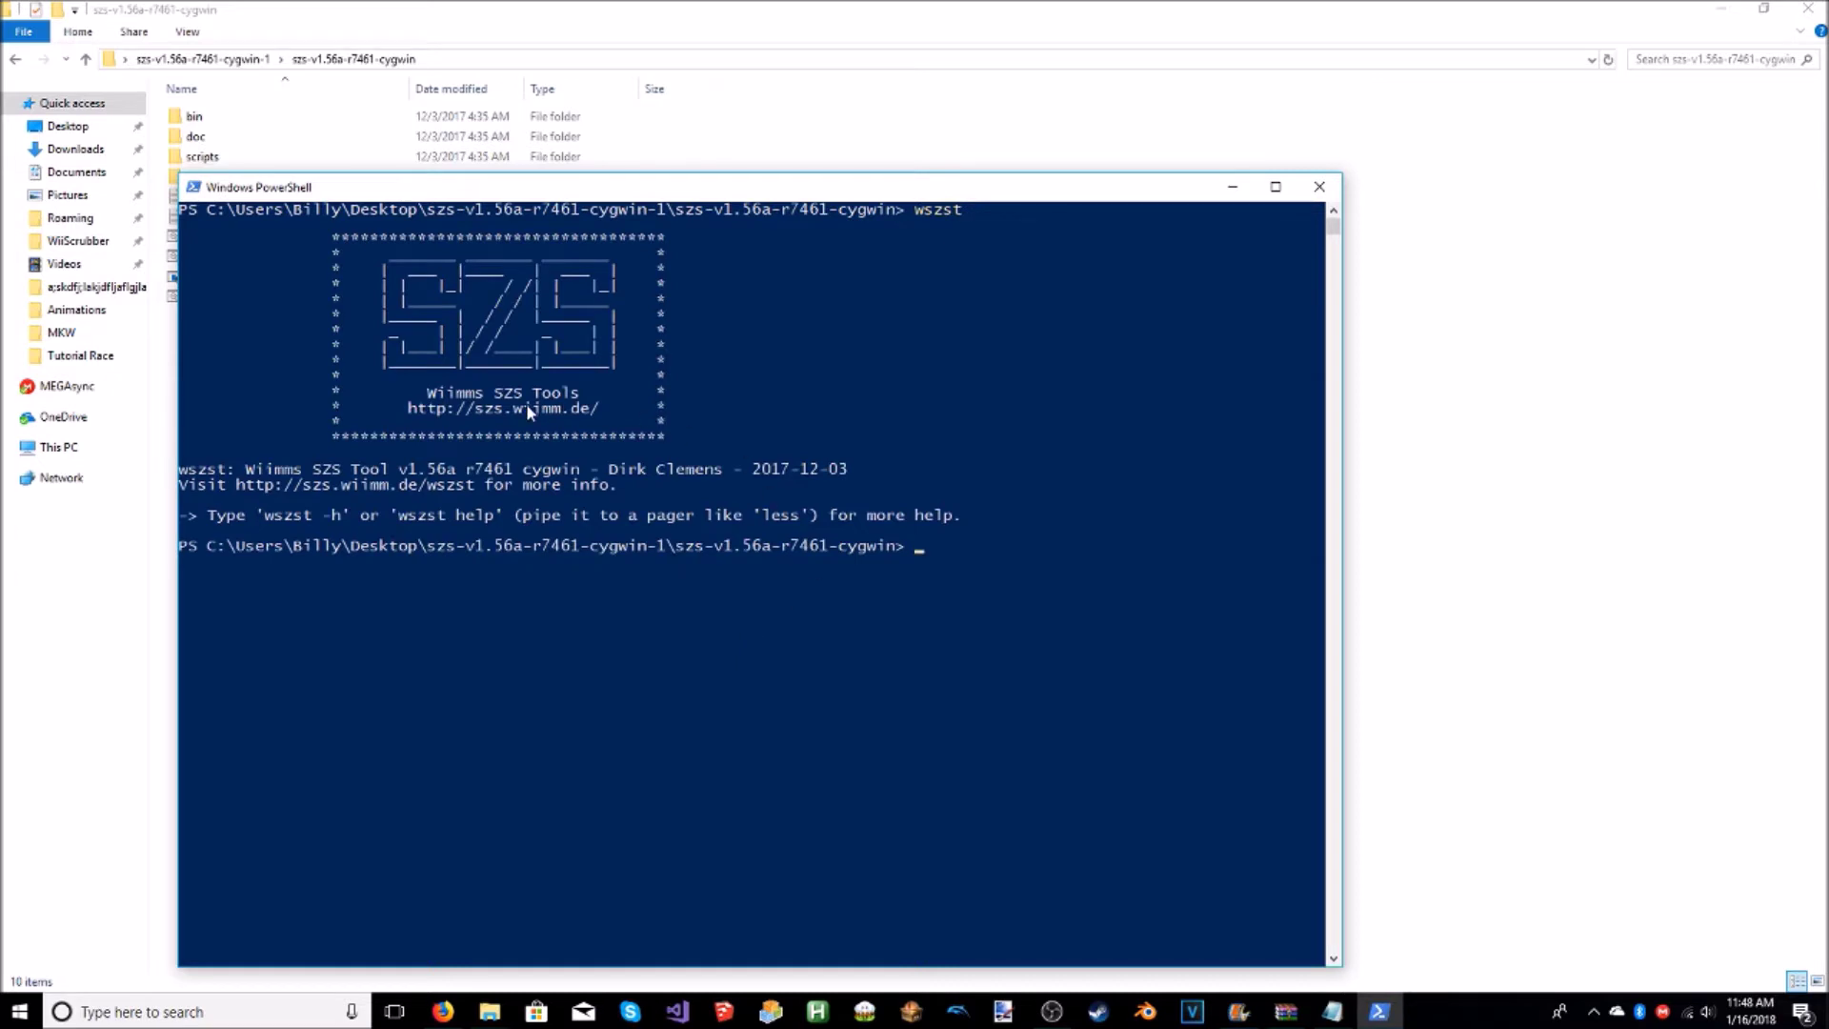
left_click(1319, 186)
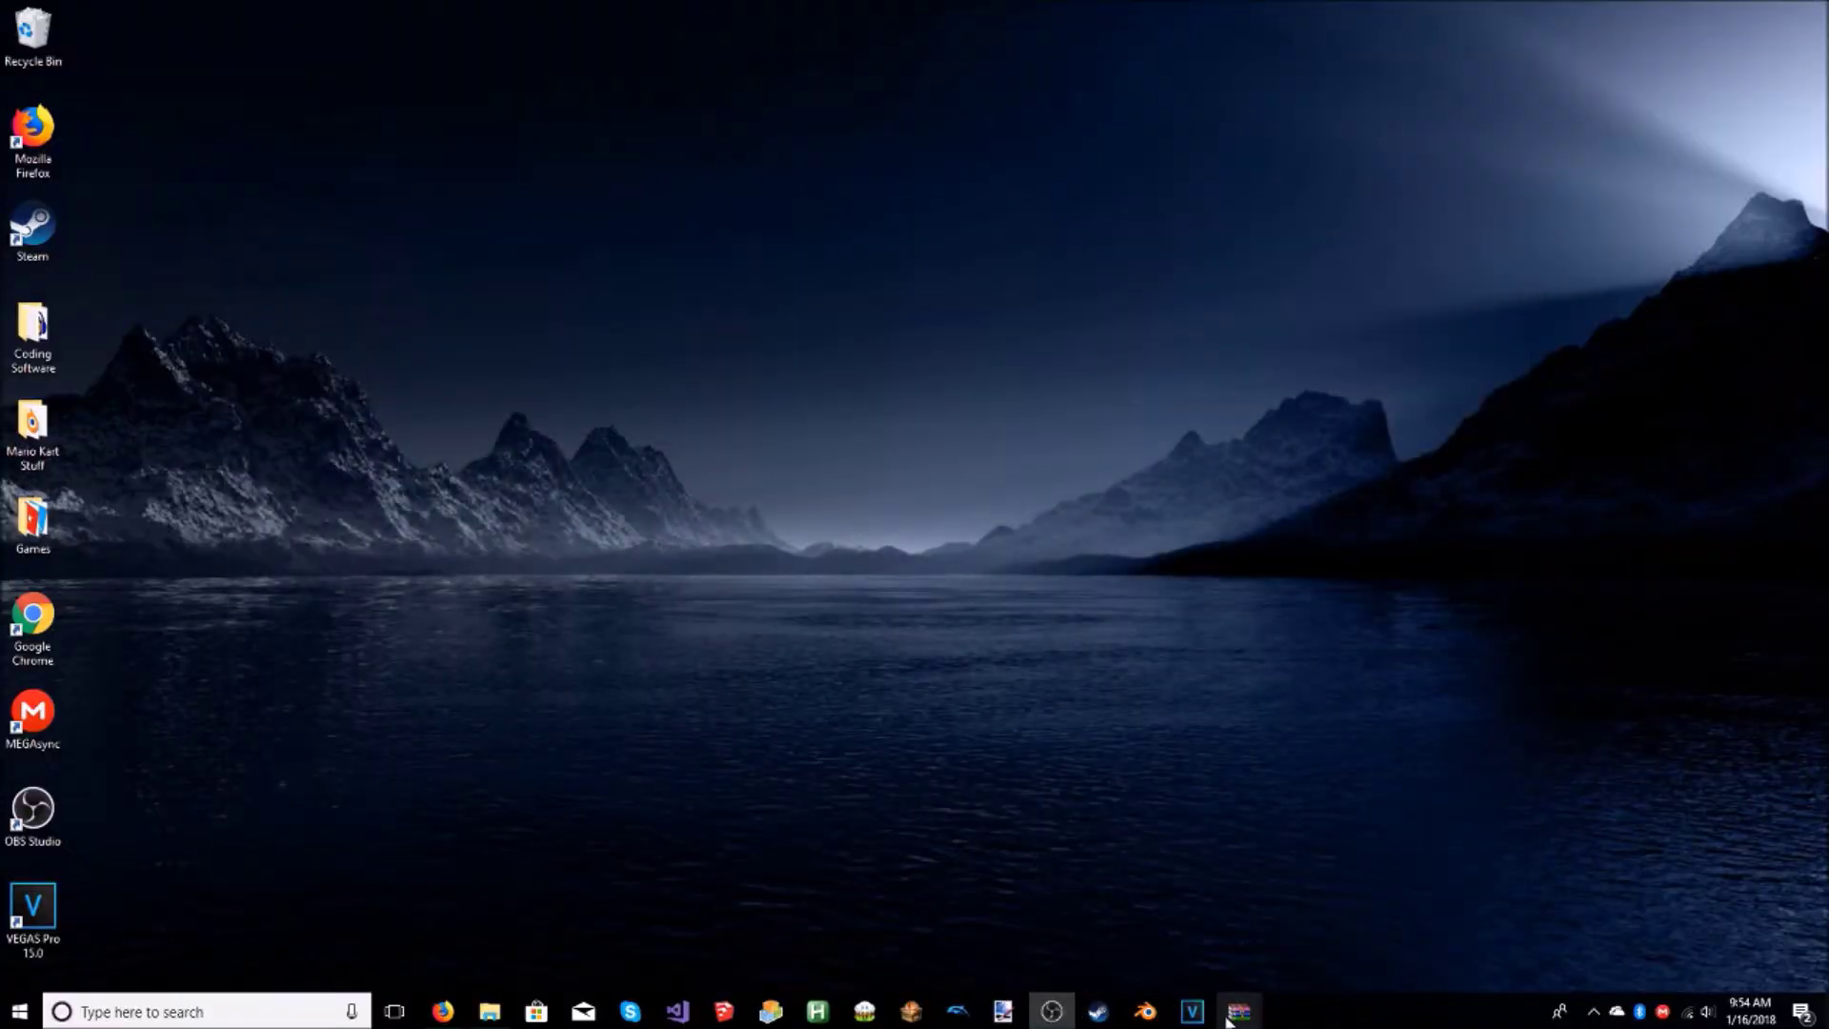
Close both leftover WinRAR windows and launch SketchUp Make 2017 from the taskbar.
mouse_move(1229, 1017)
left_click(1423, 873)
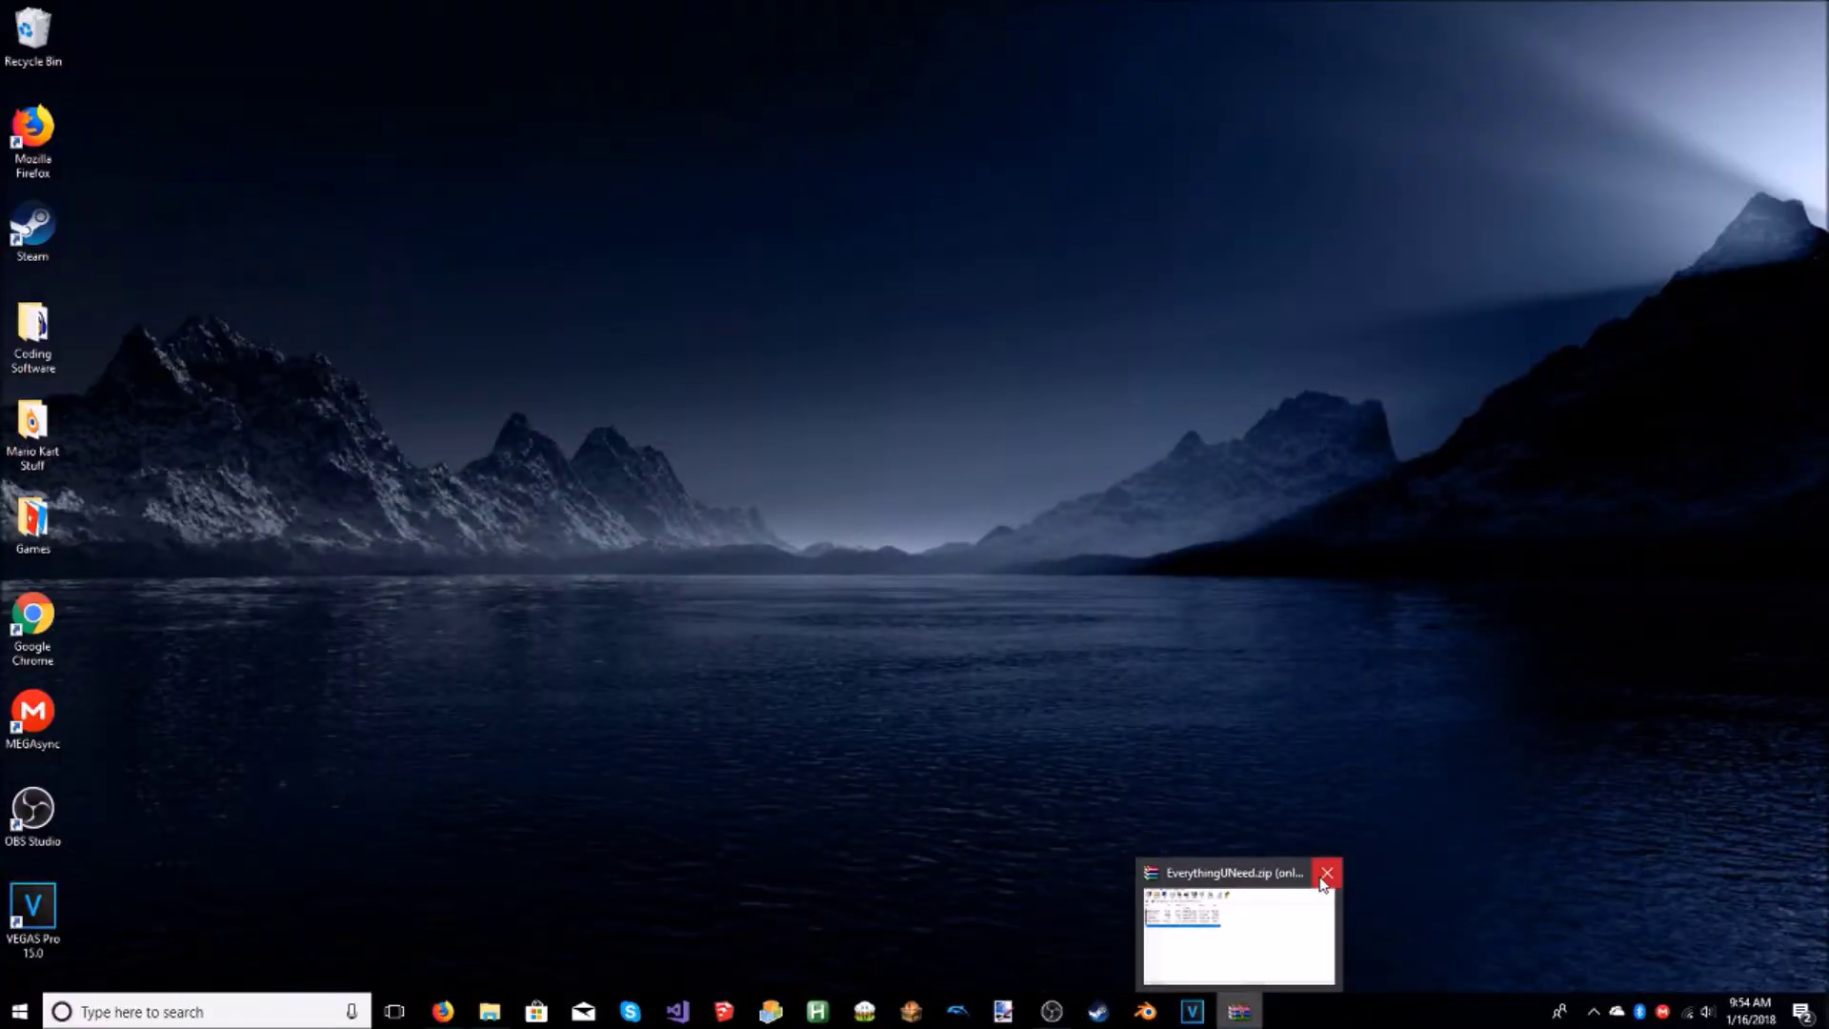
left_click(1325, 874)
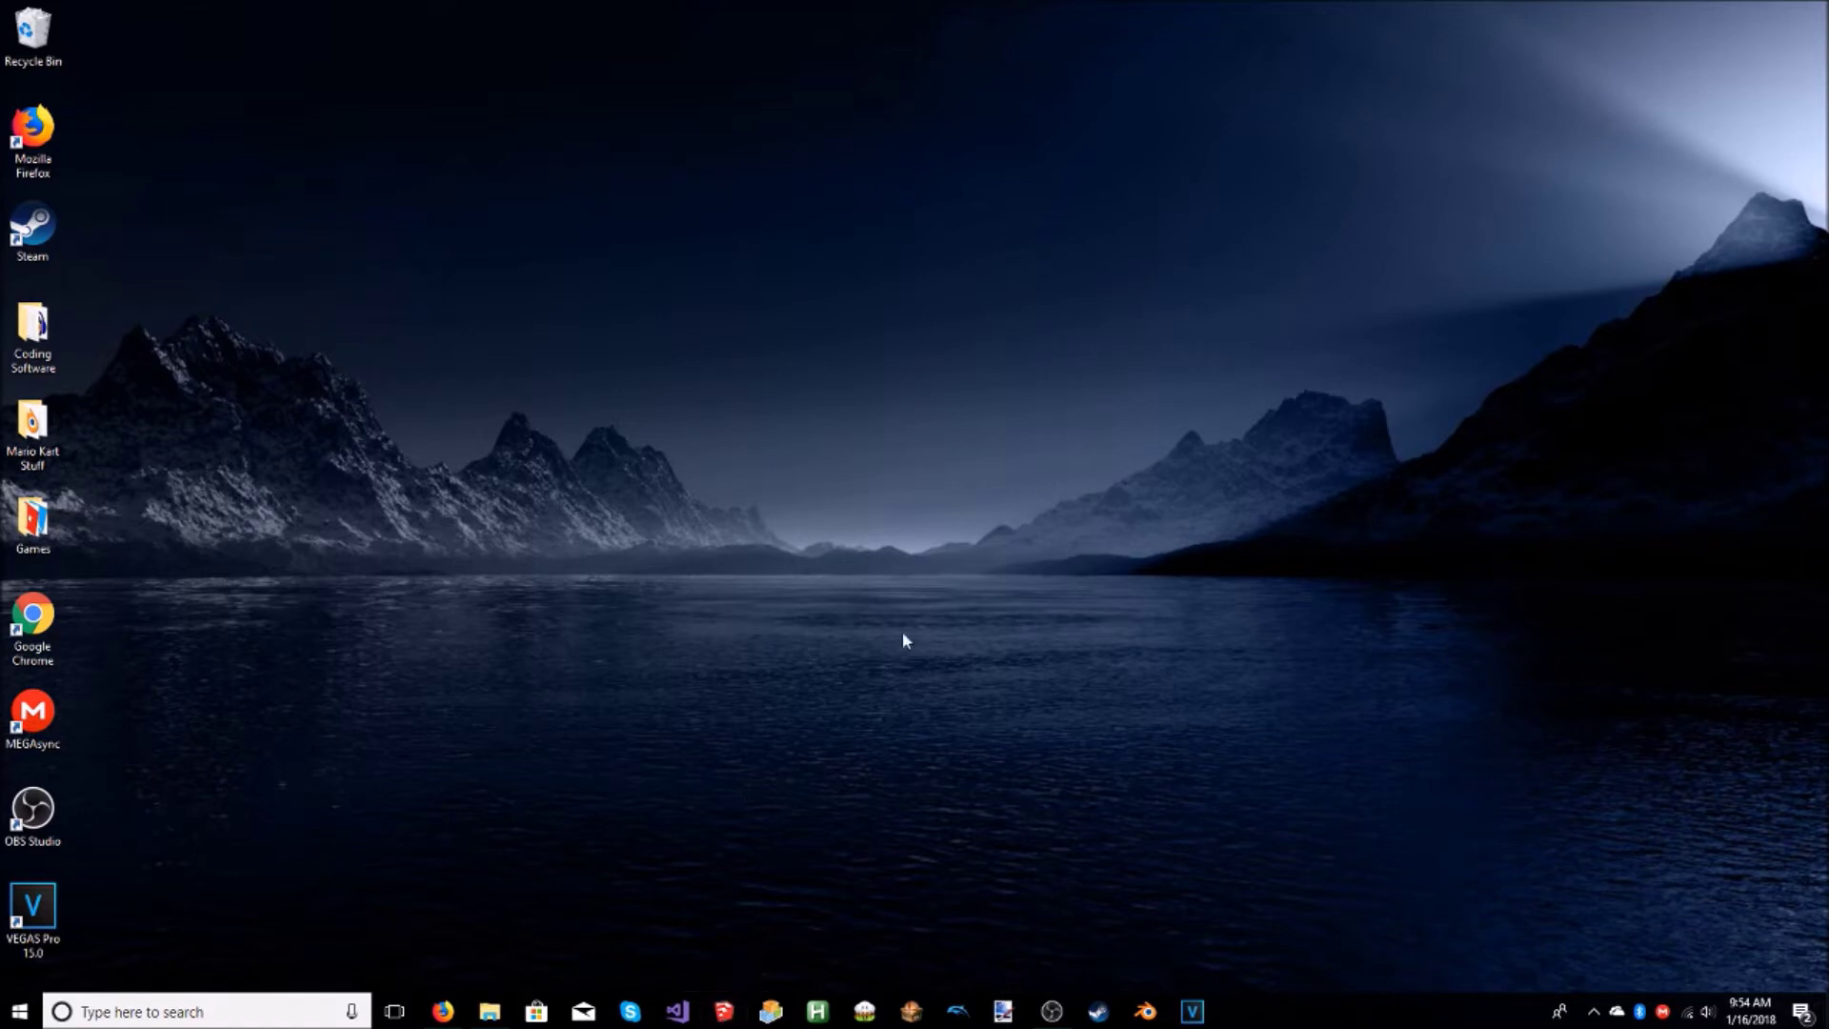
left_click(721, 1012)
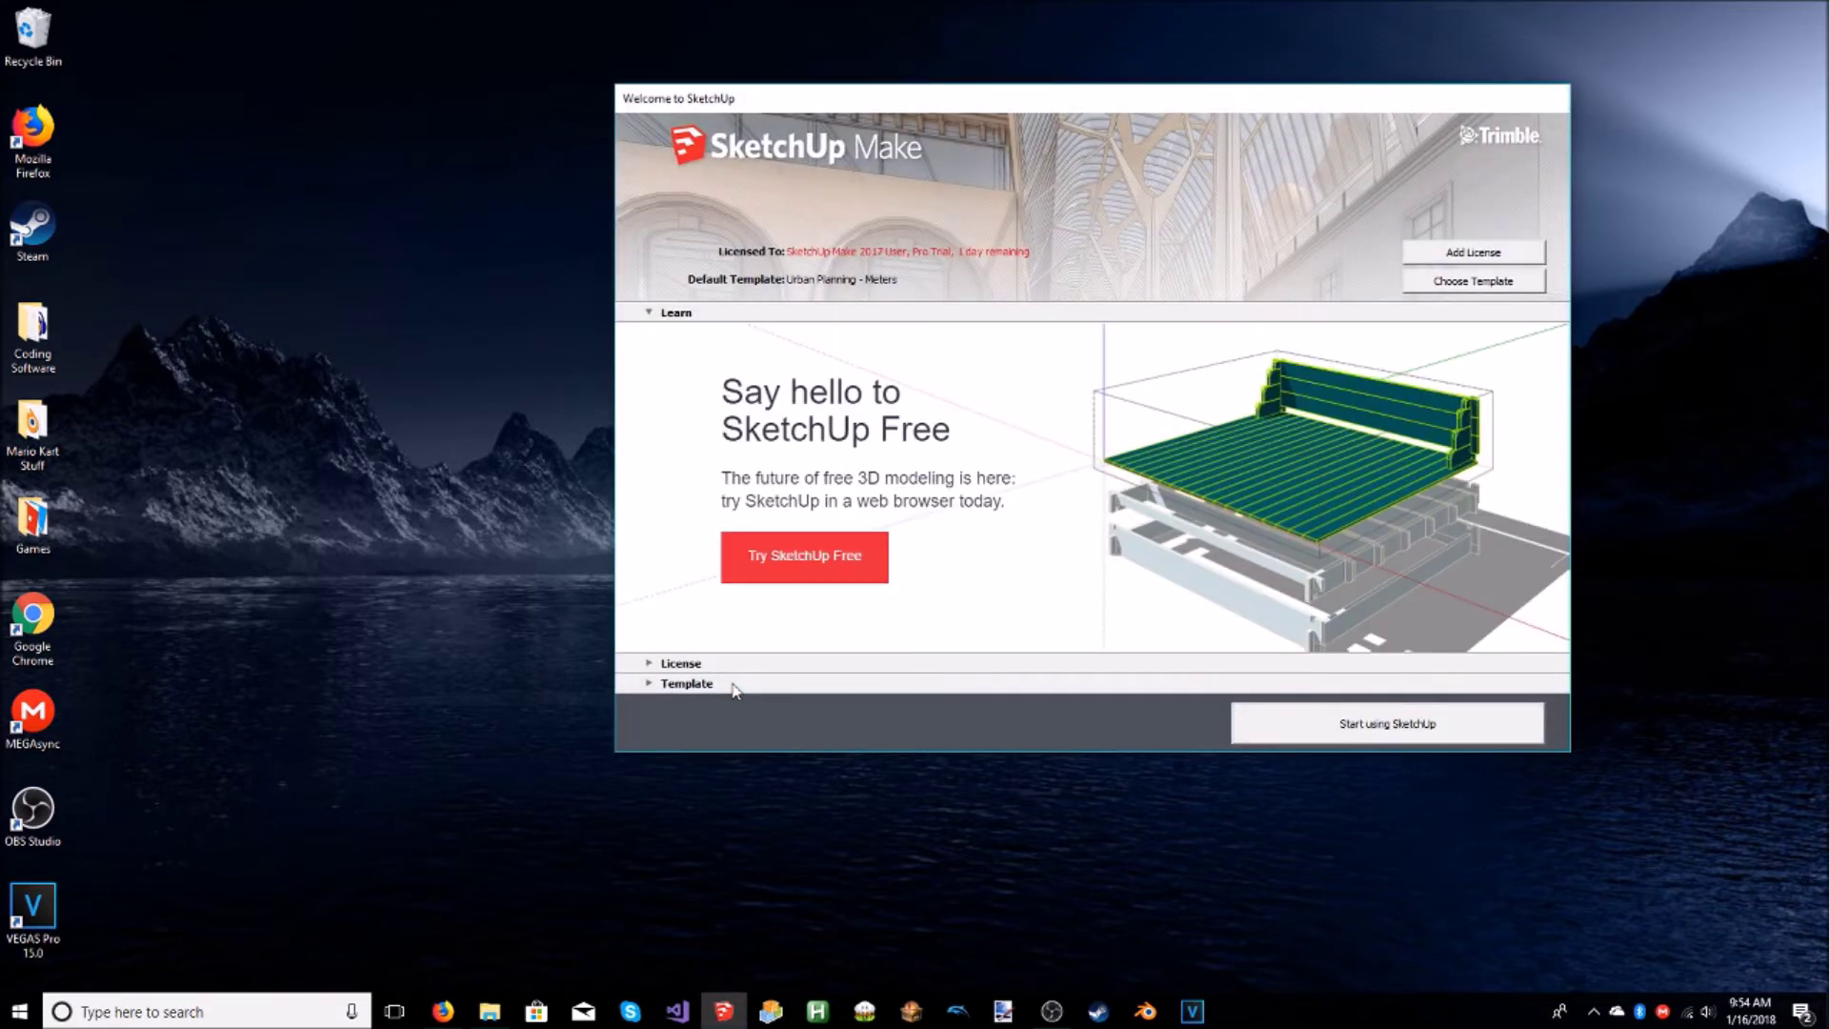
Choose the Urban Planning - Meters template and start a new Untitled model.
left_click(1492, 284)
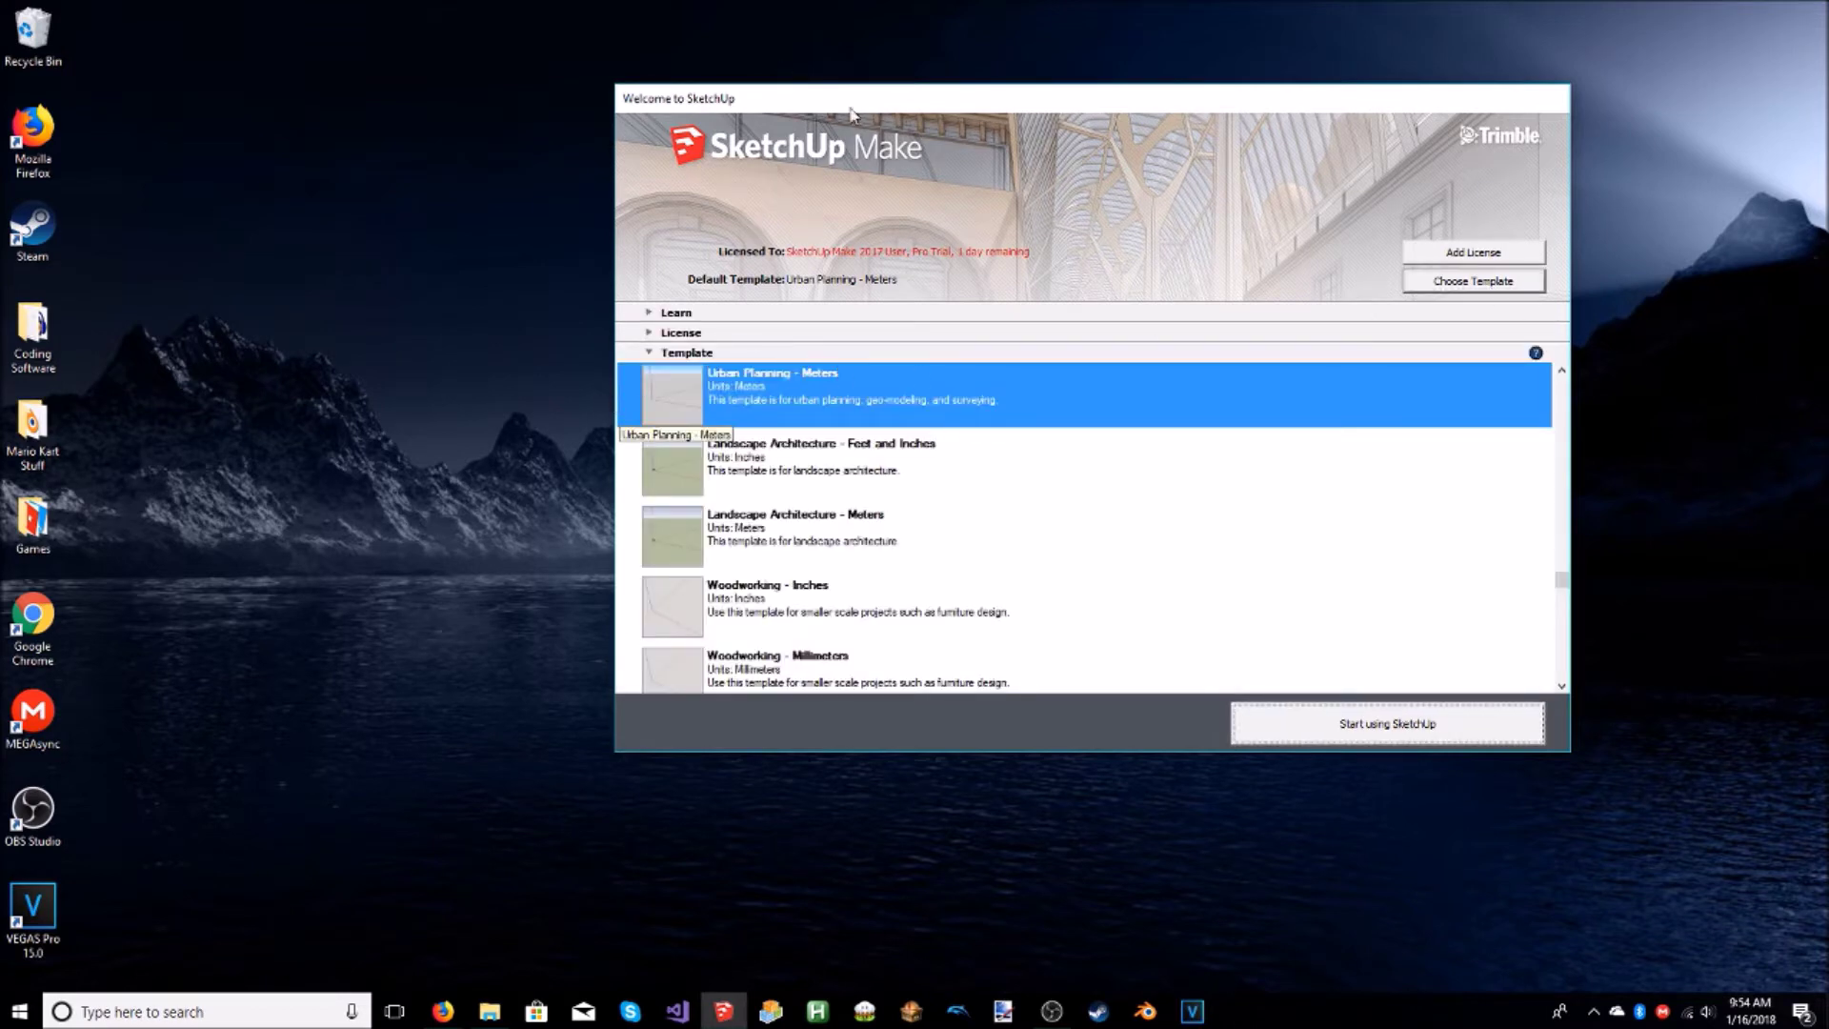
mouse_move(851, 114)
left_mouse_down()
mouse_move(720, 120)
mouse_move(862, 181)
mouse_move(762, 129)
left_mouse_up()
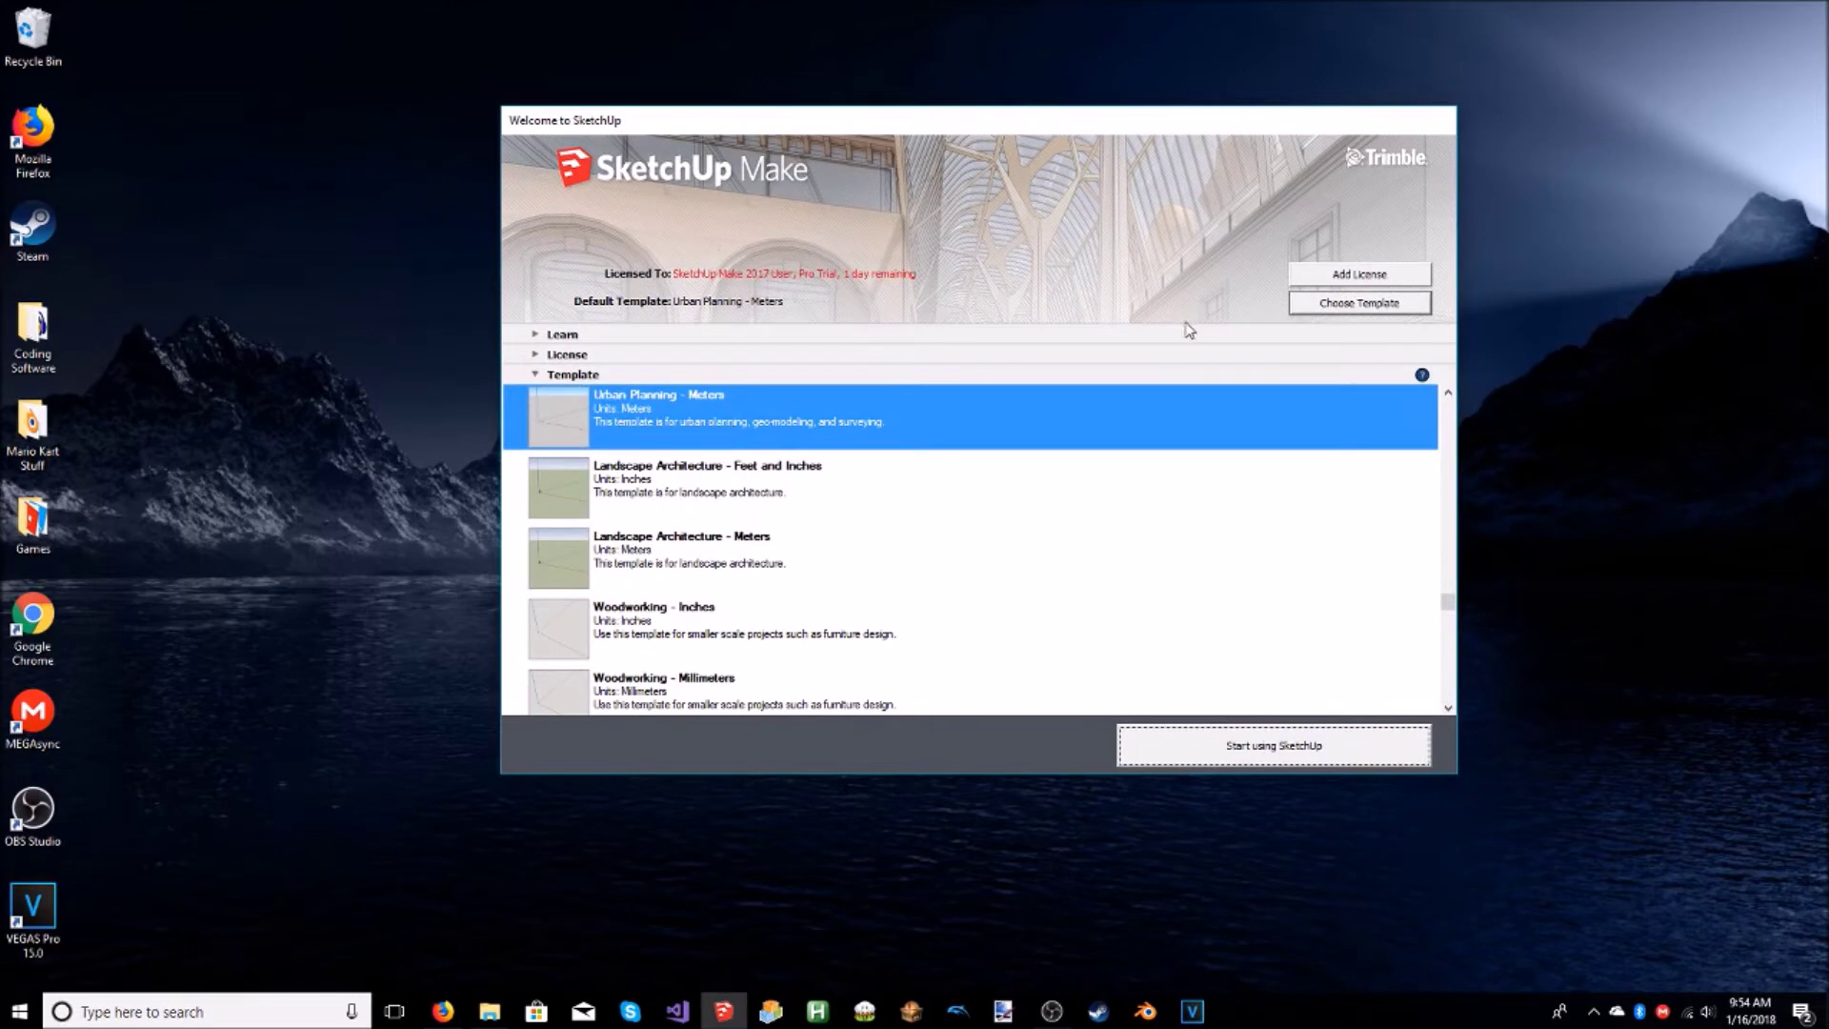
left_click(1051, 1011)
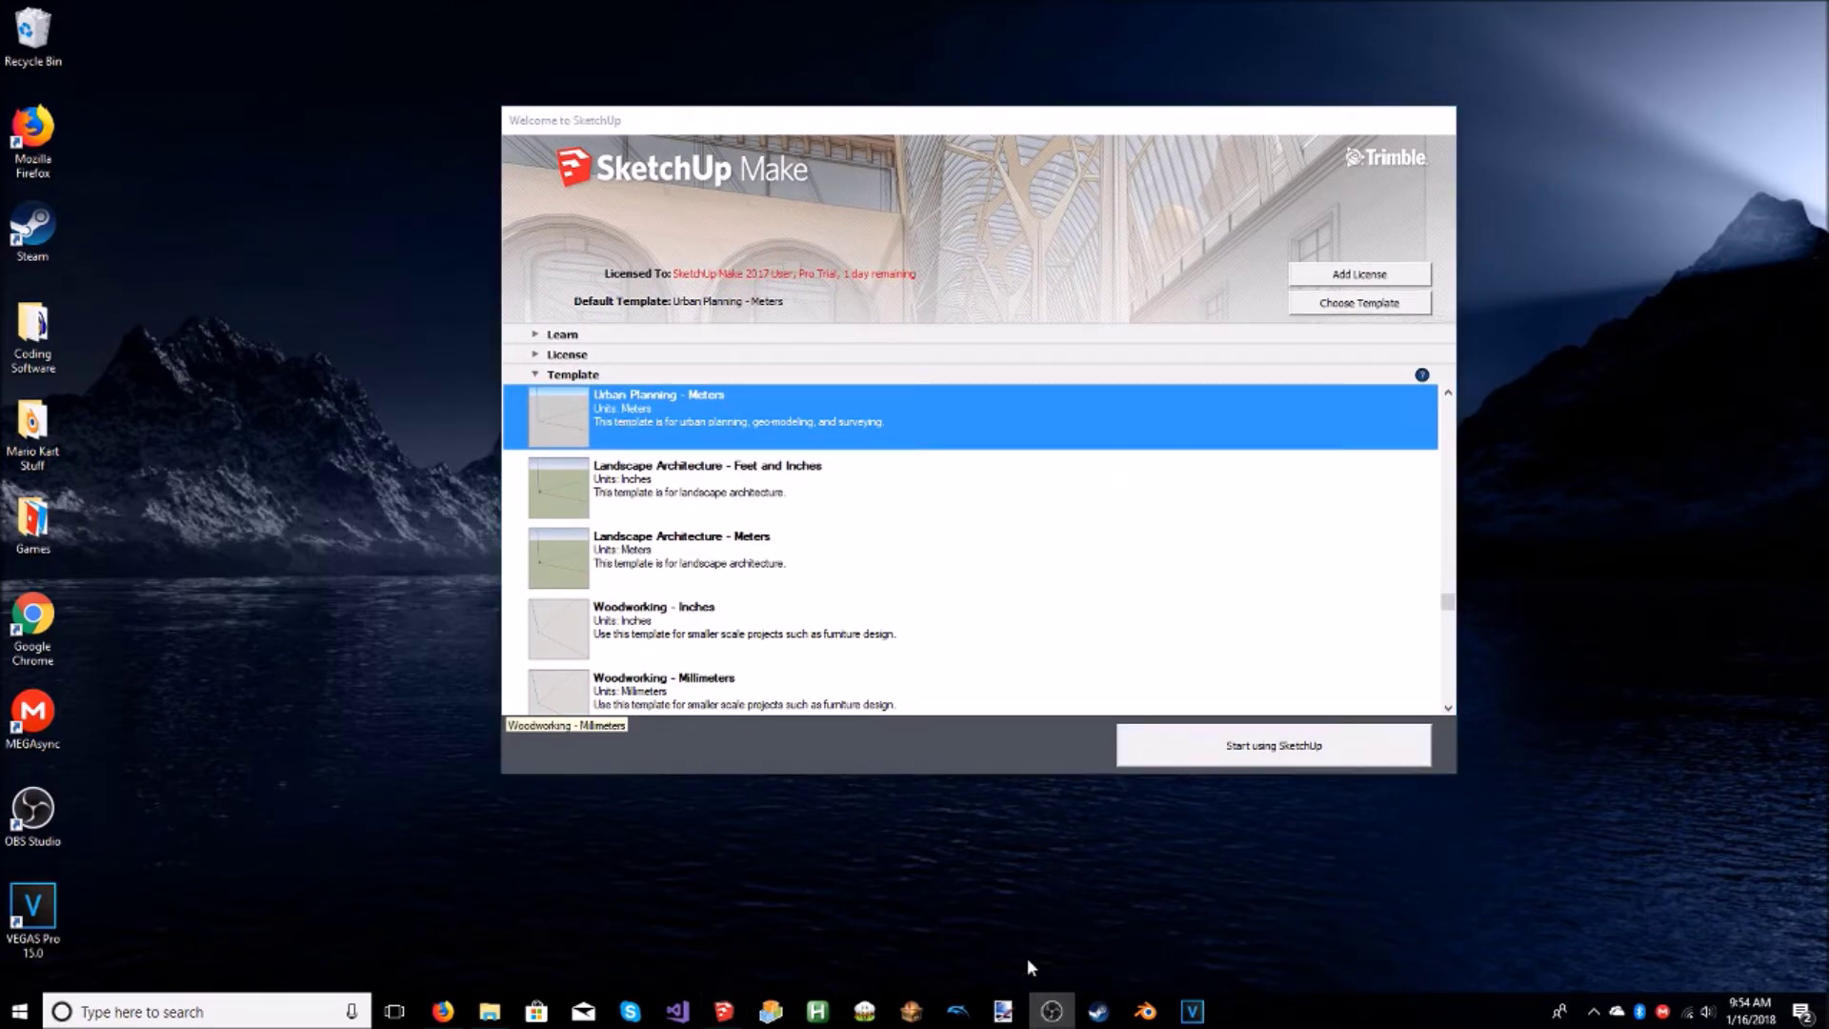
left_click(1134, 423)
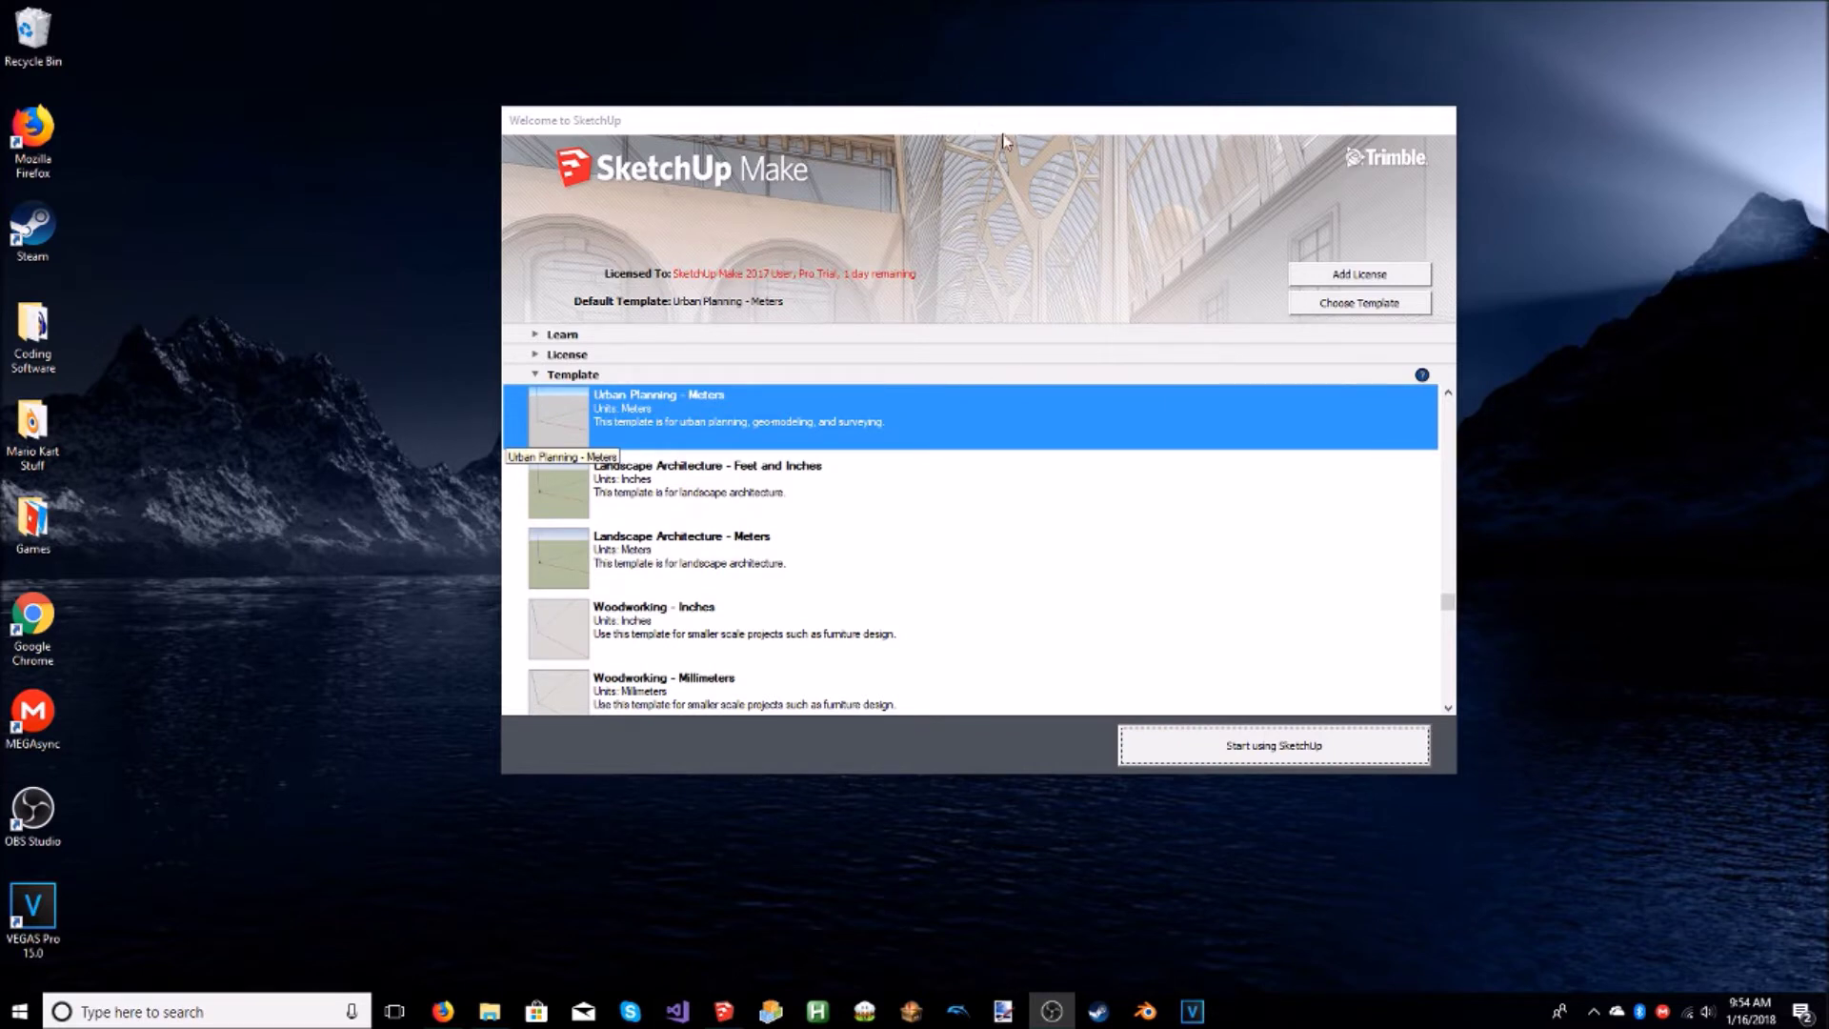
left_click(1353, 307)
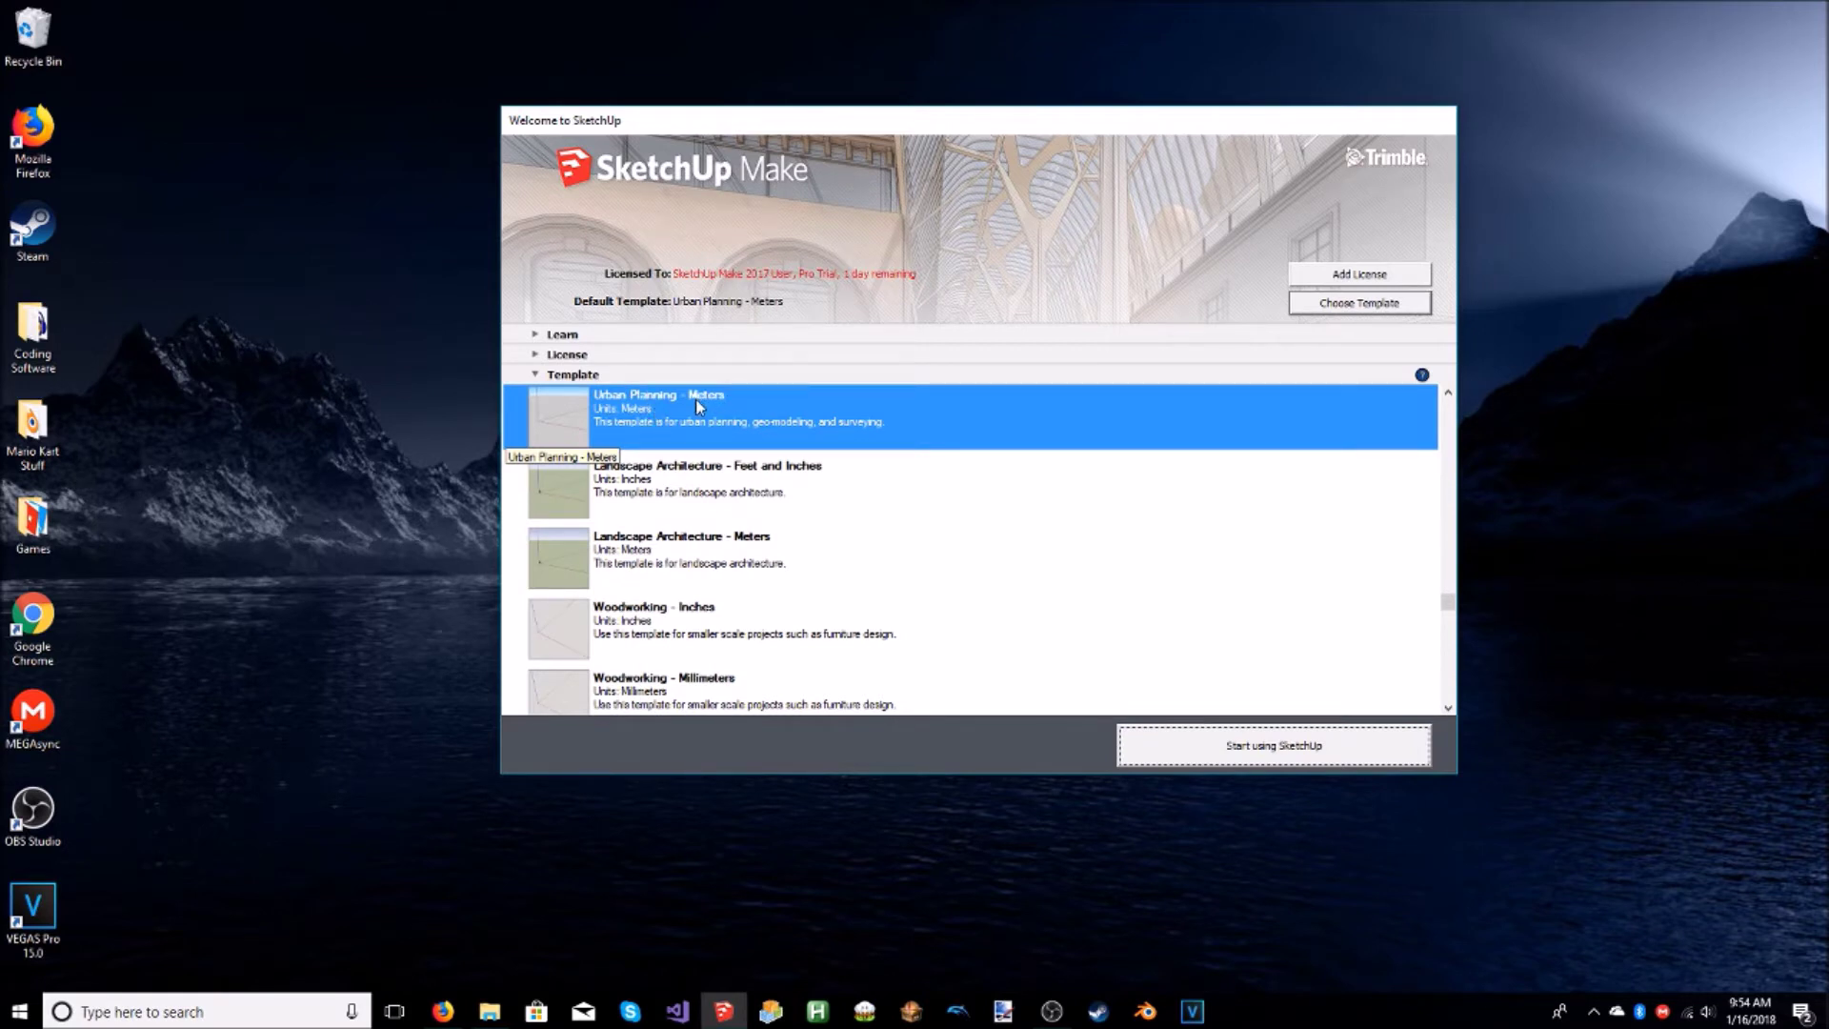
scroll(693, 591, "down", 2)
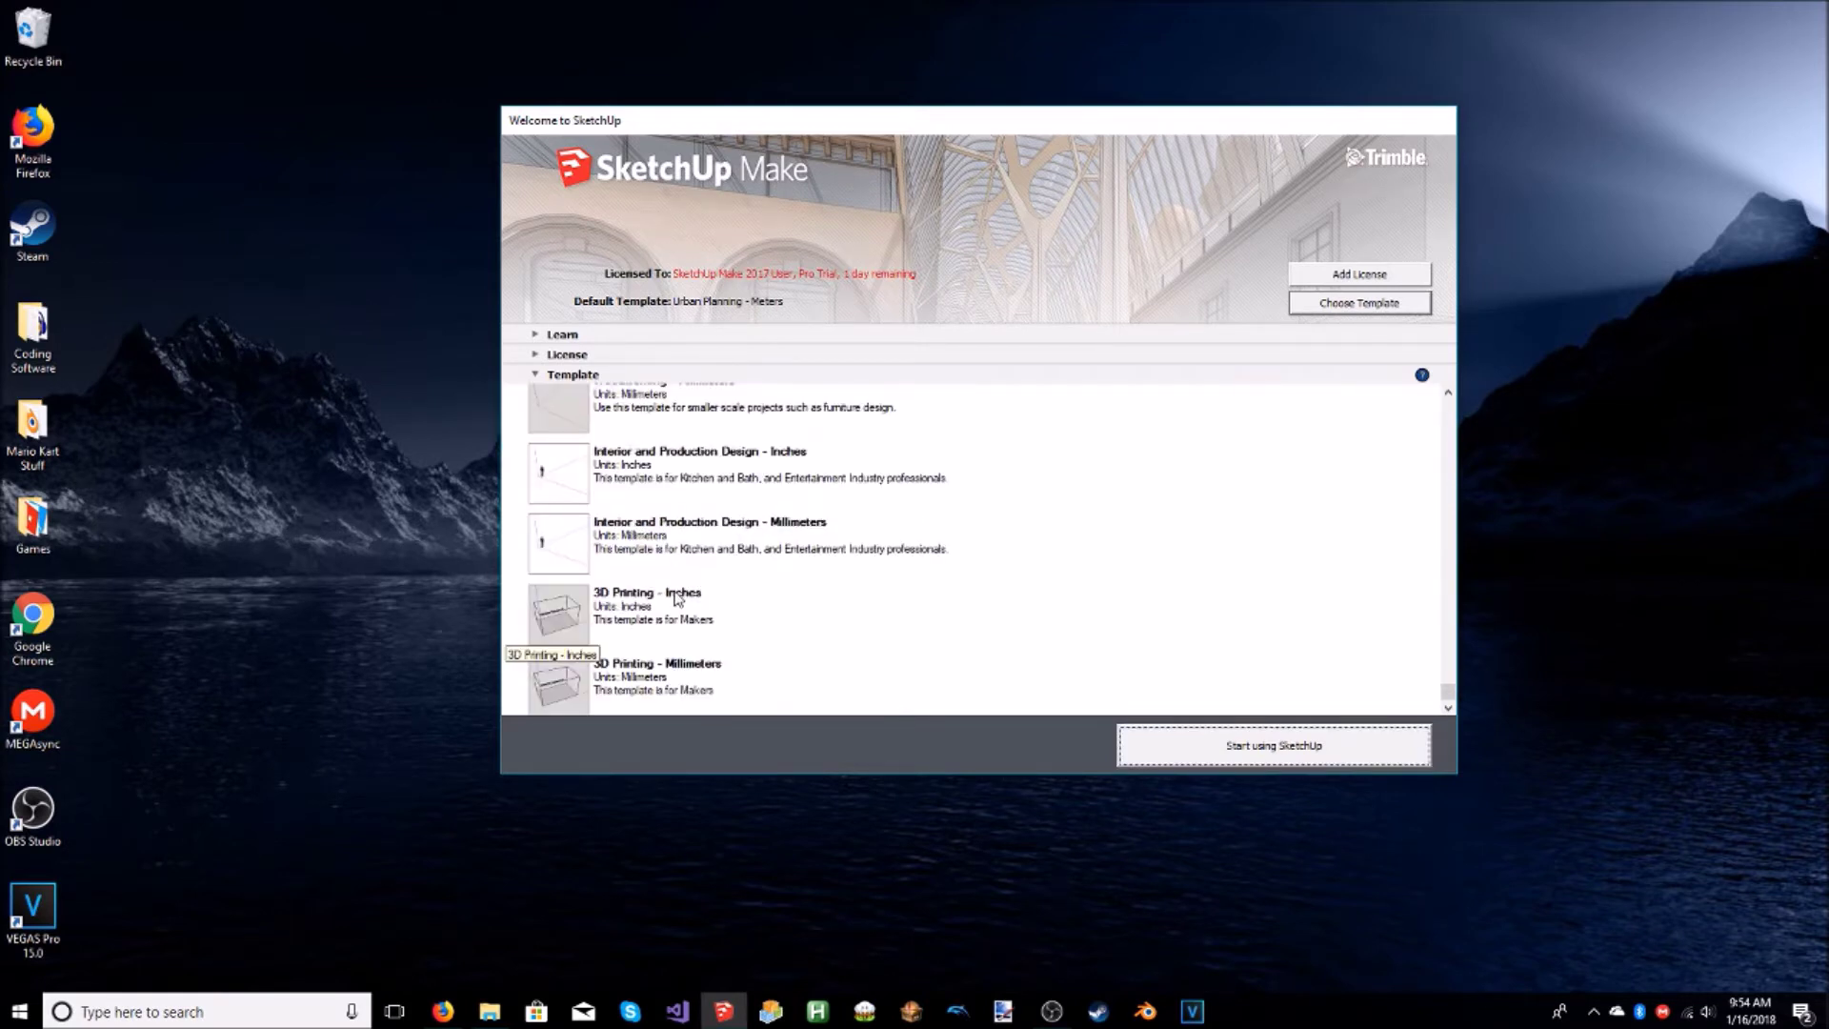
scroll(693, 592, "up", 4)
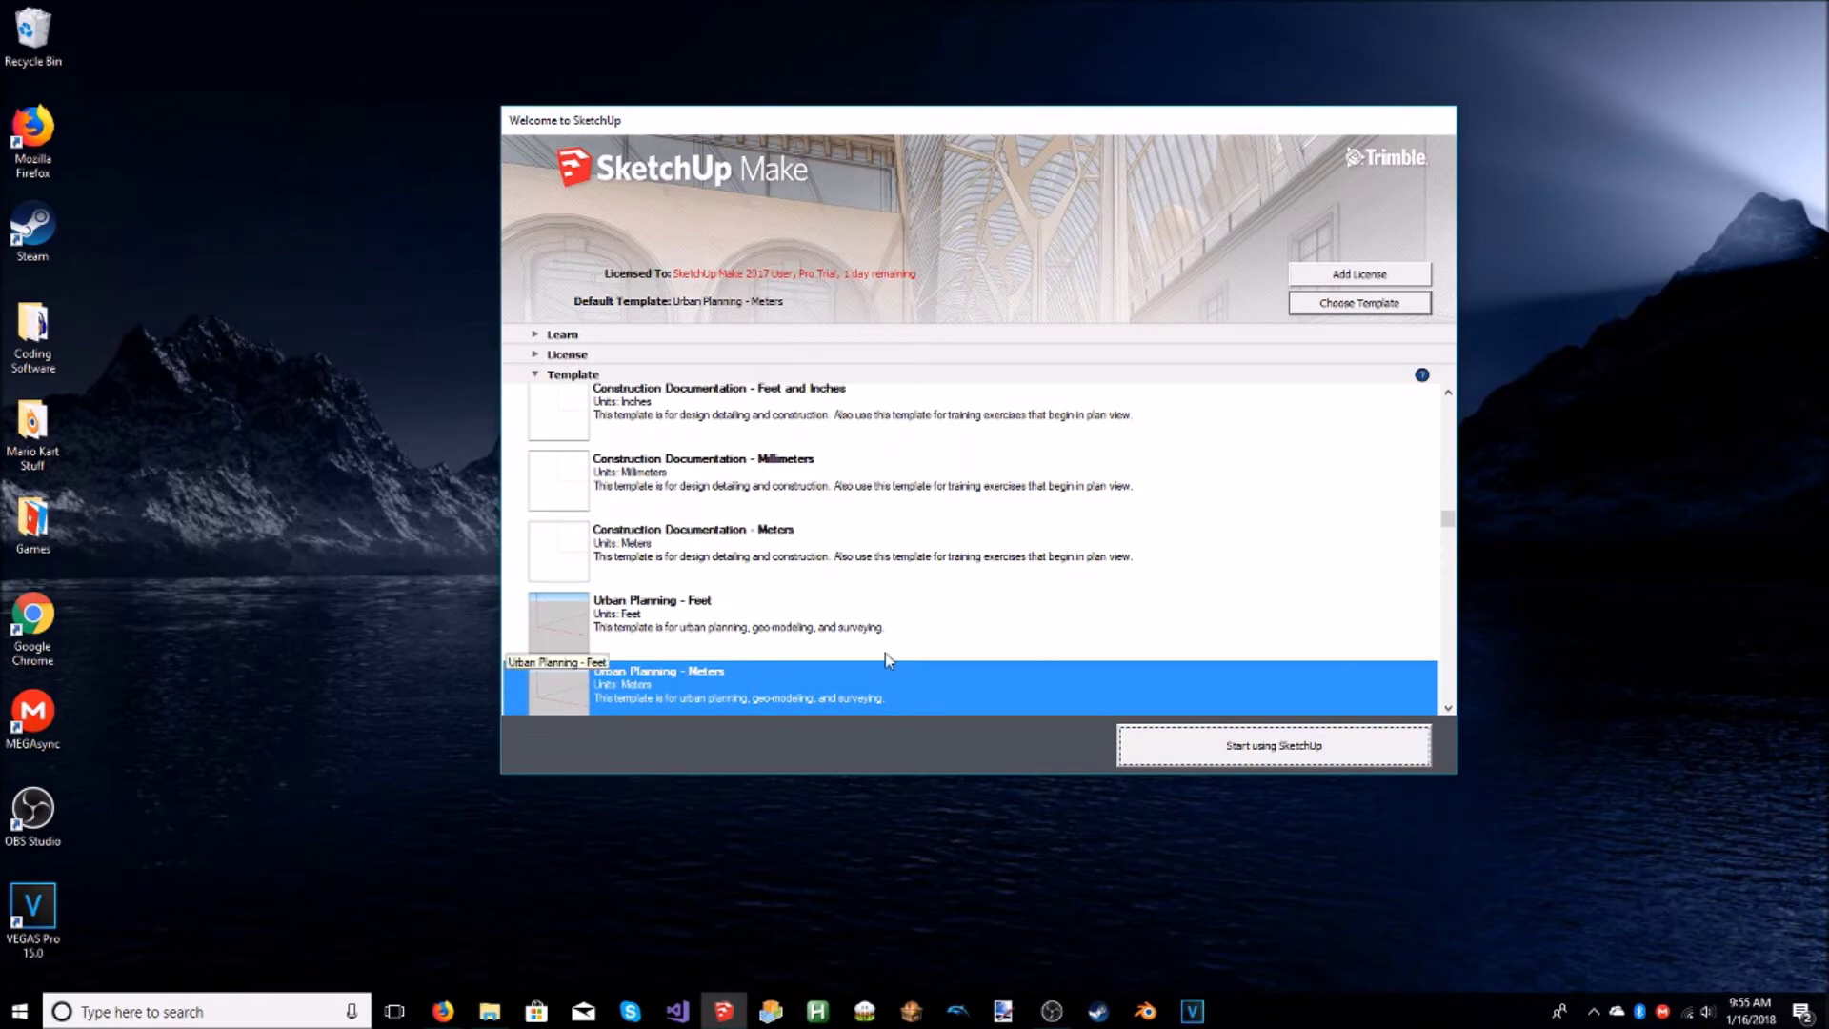
scroll(585, 609, "down", 1)
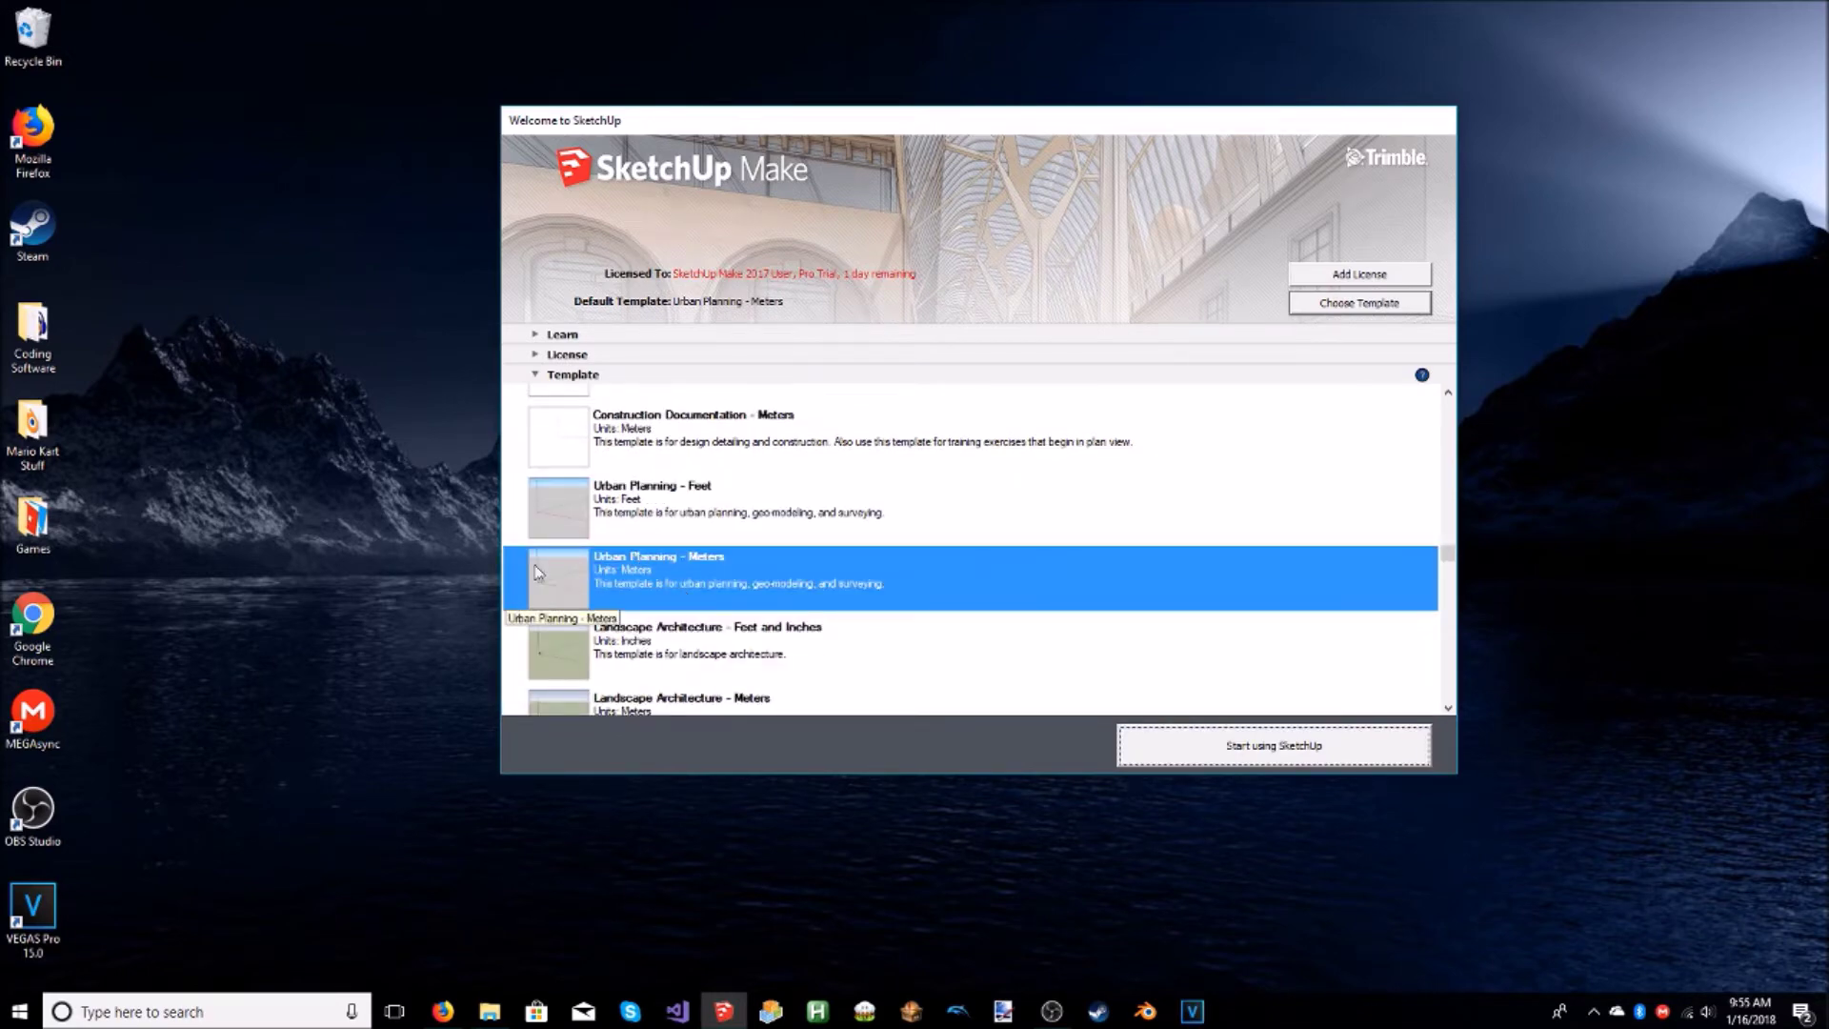
left_click(1254, 760)
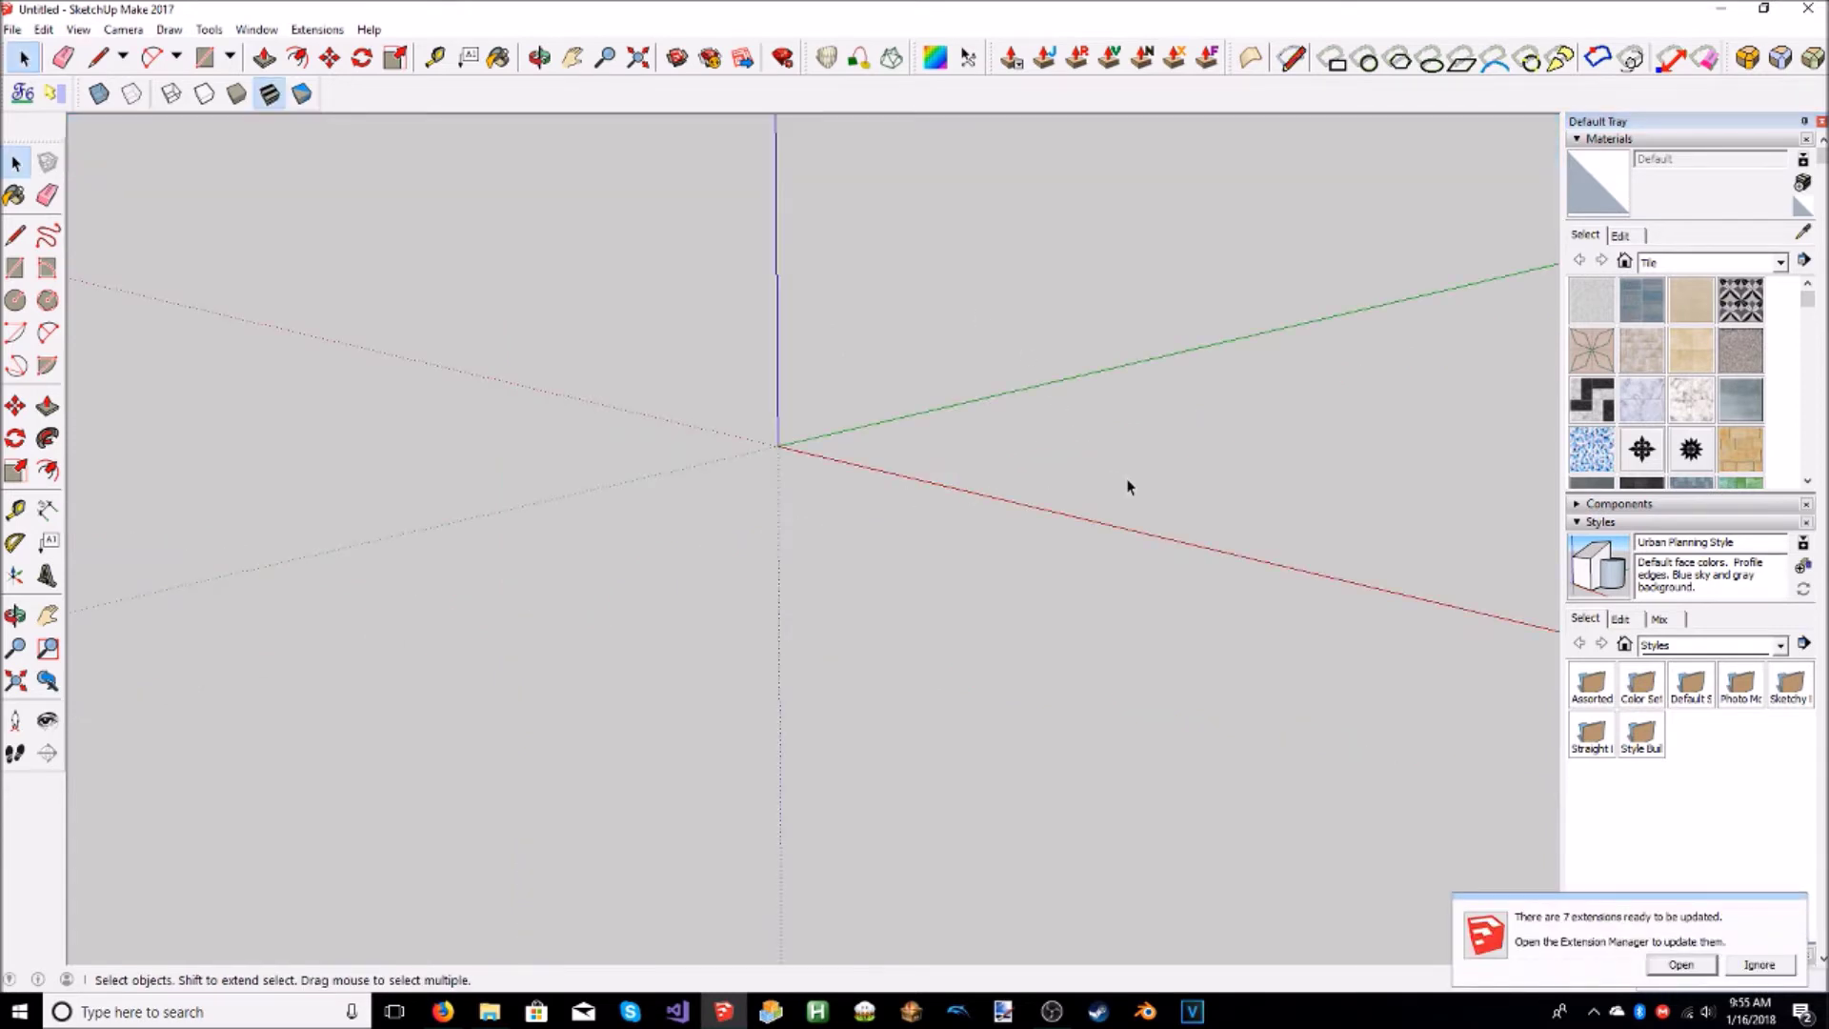
Orbit the camera to look down on the empty model's origin and axes from above.
middle_click_drag(1343, 433, 827, 541)
middle_click_drag(1176, 572, 648, 601)
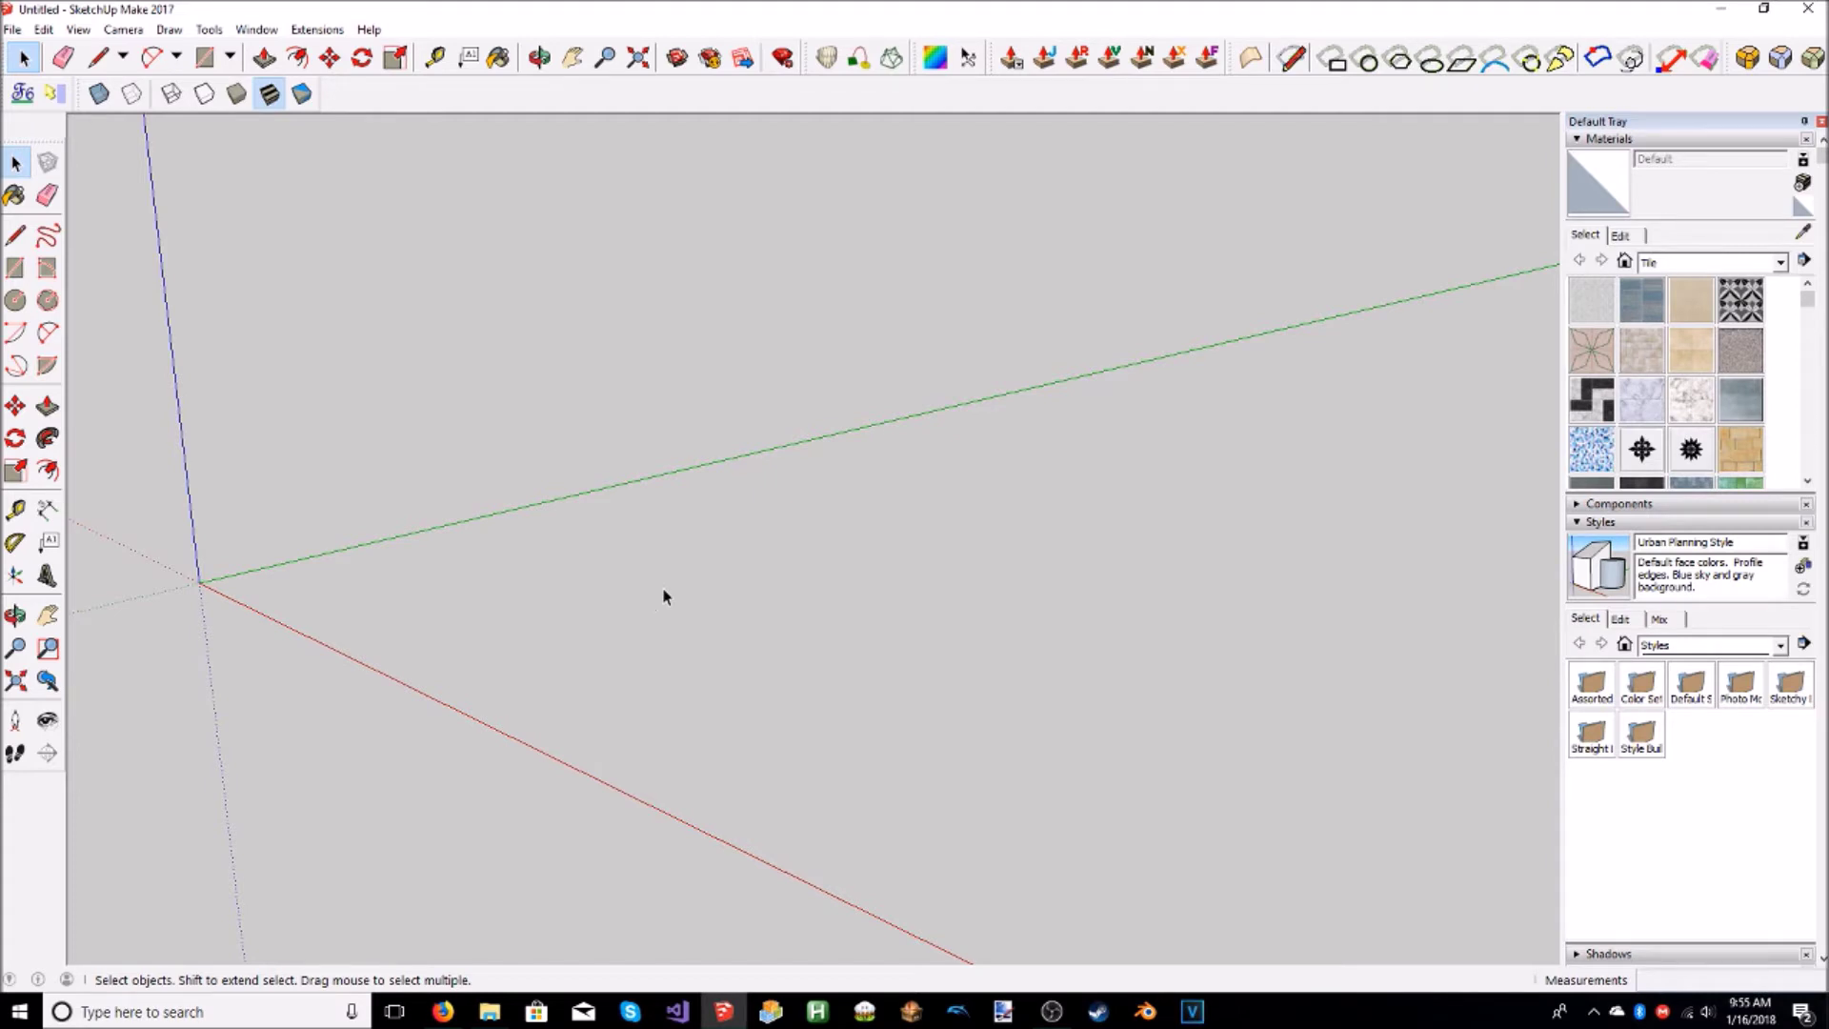
middle_click_drag(664, 595, 168, 291)
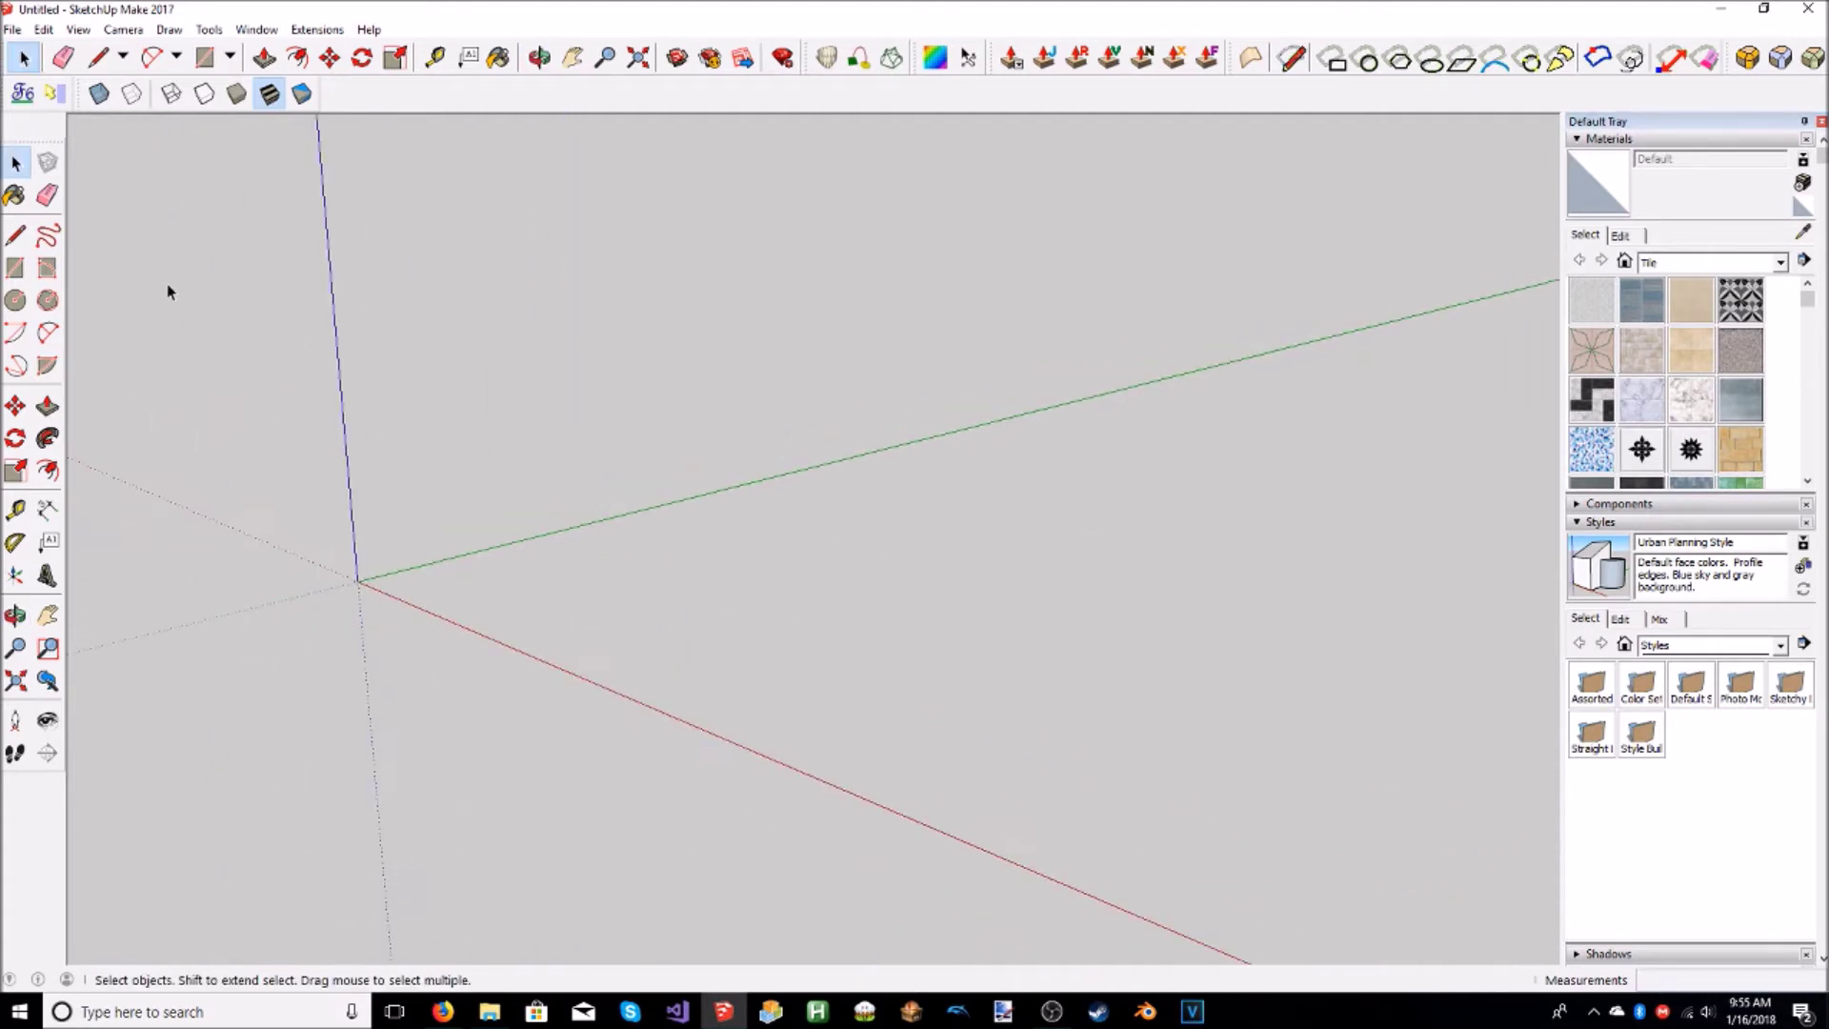
Draw a 350 square base face starting at the origin.
left_click(204, 57)
left_click(358, 581)
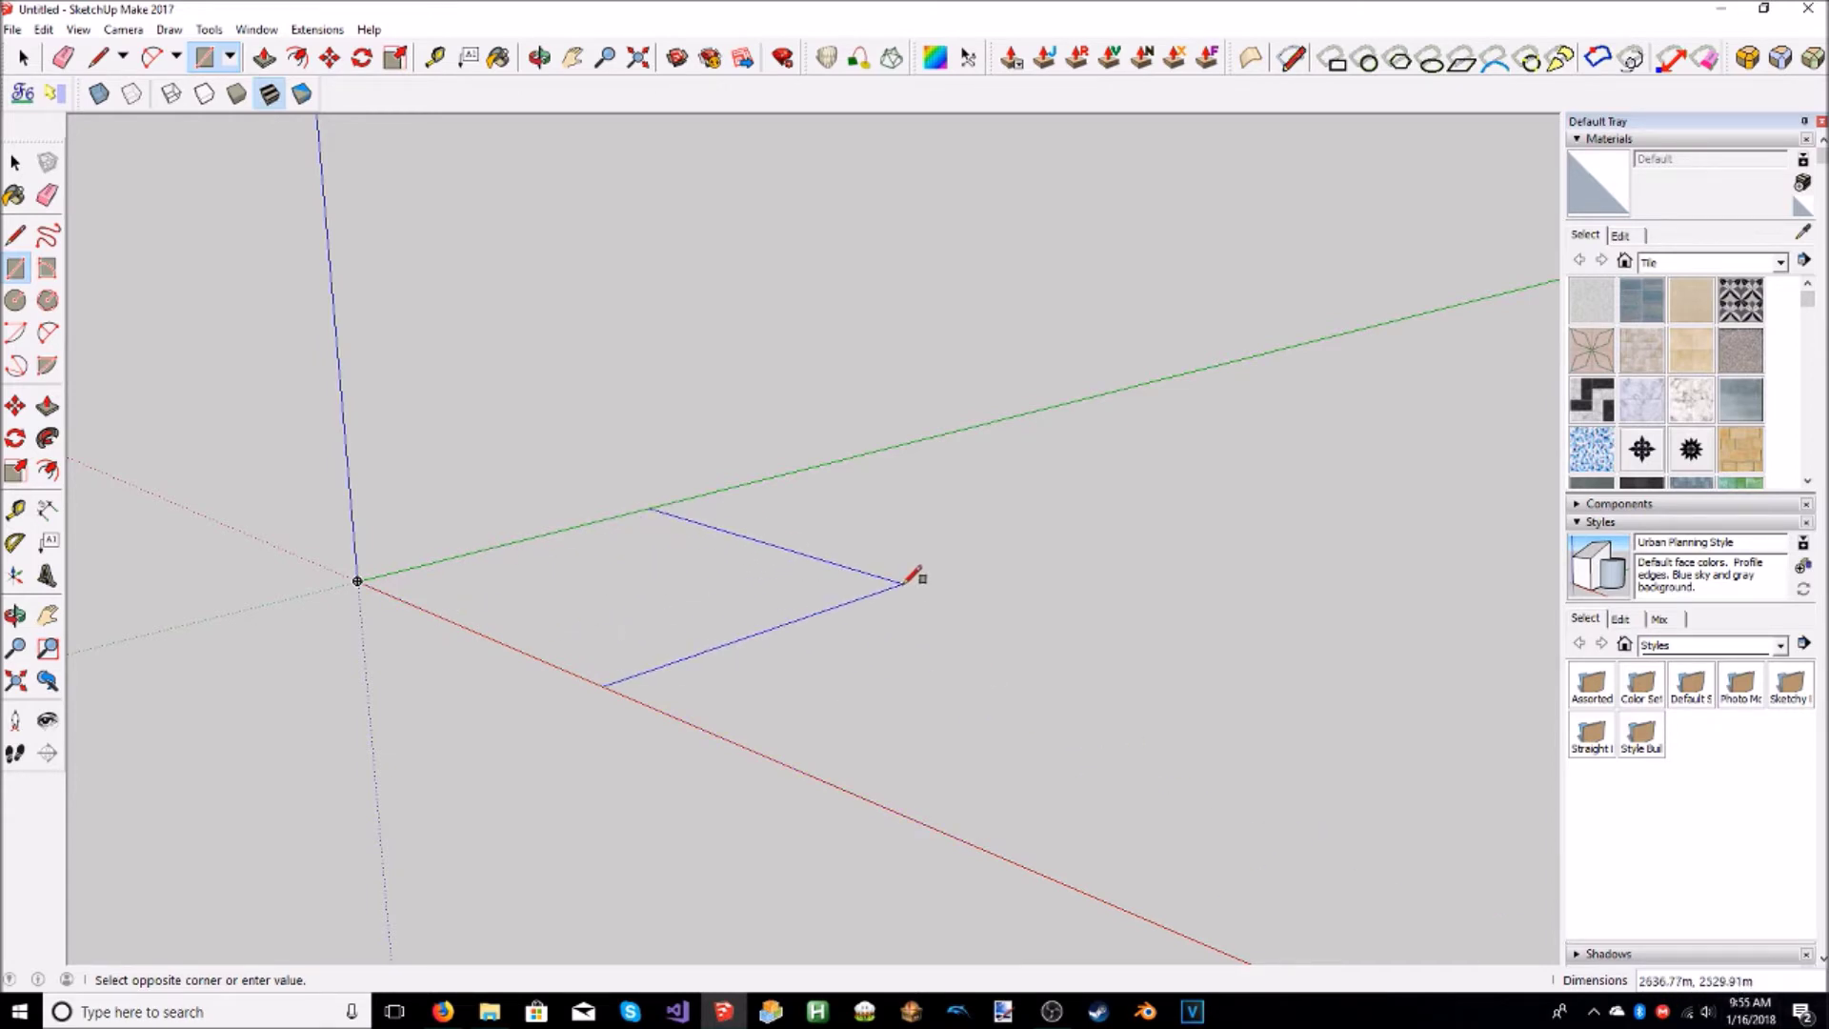
type("3500m, 3500m")
key("Return")
Reverse the base face so its light front side faces up.
middle_click_drag(912, 575, 816, 726)
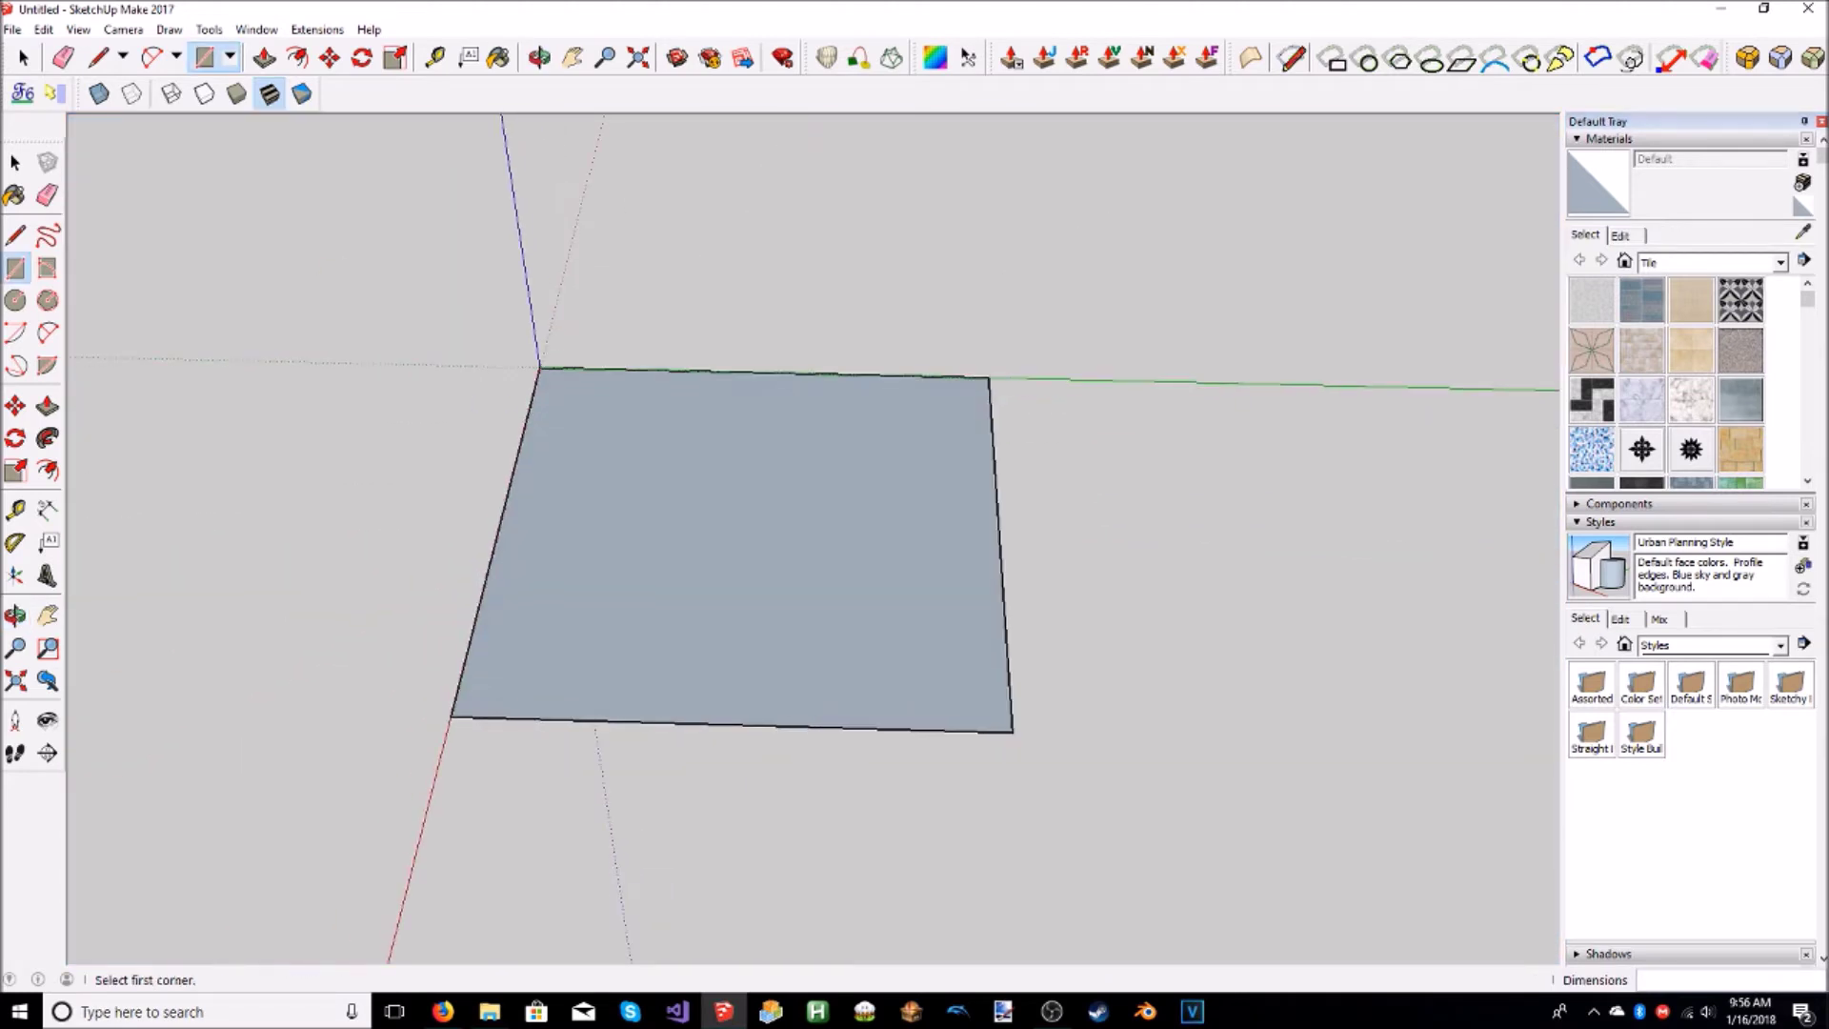
key("space")
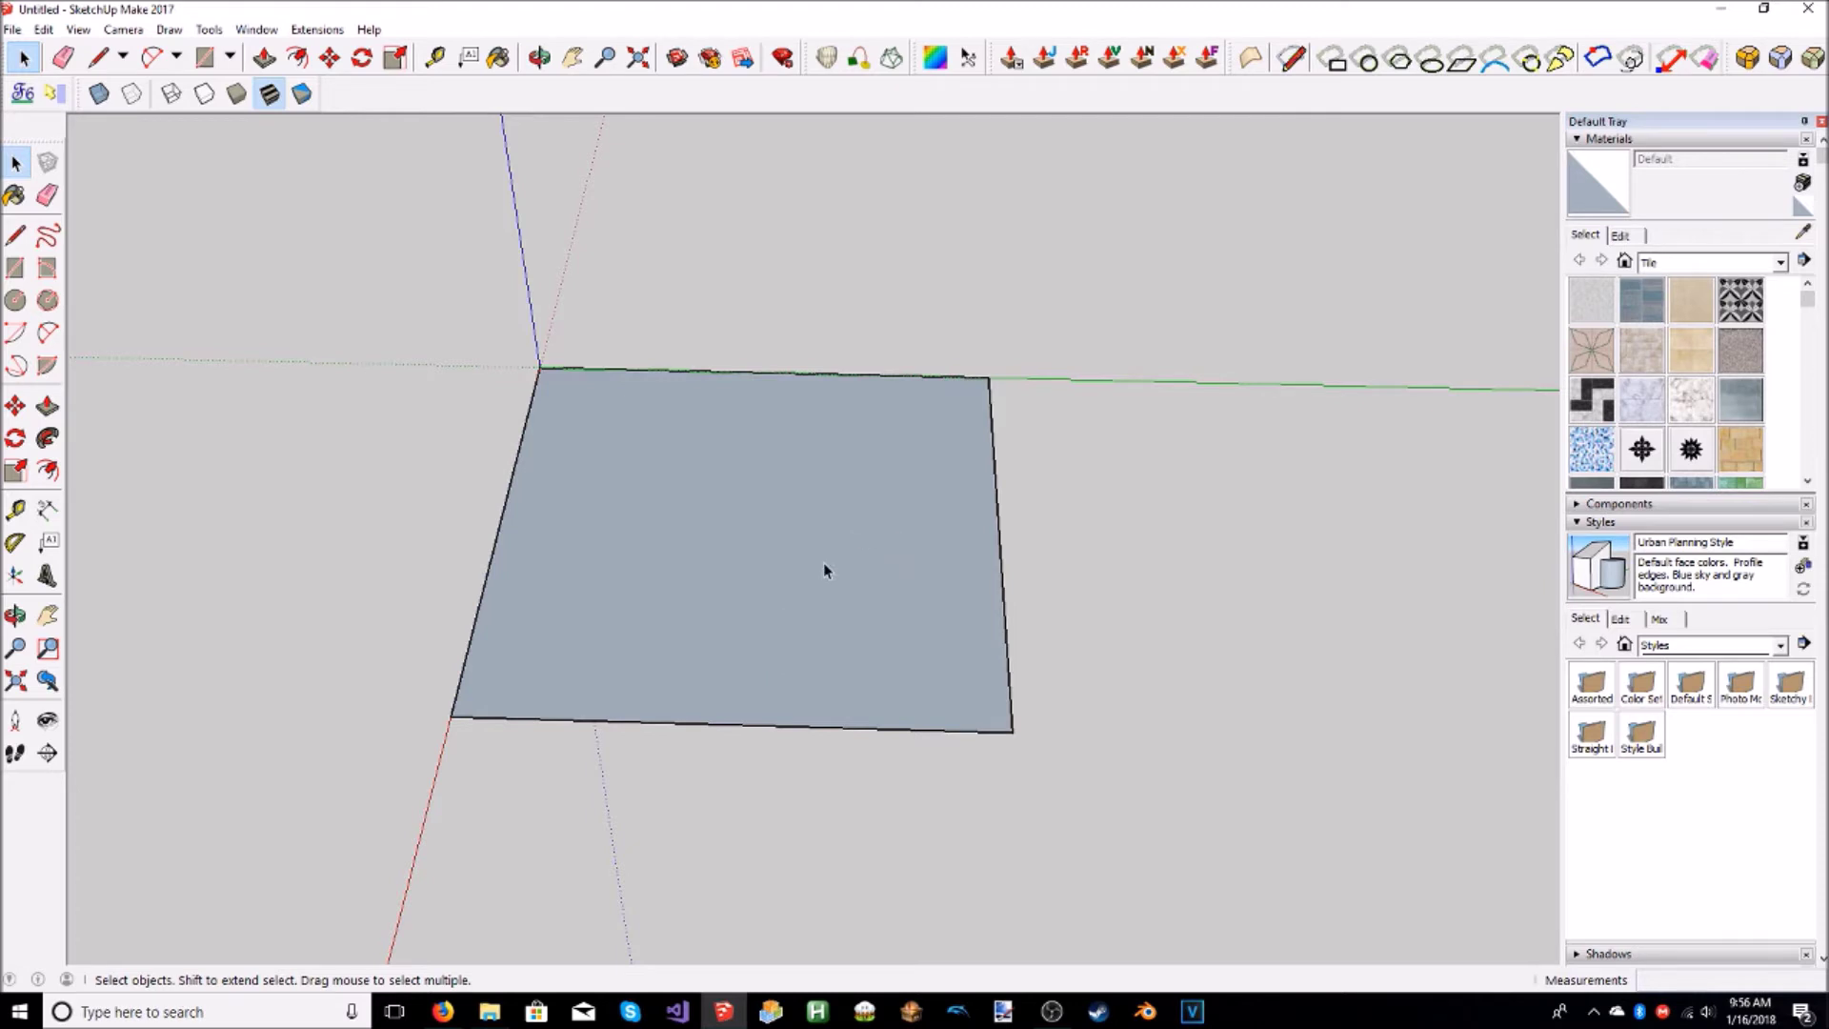
middle_click_drag(848, 581, 724, 571)
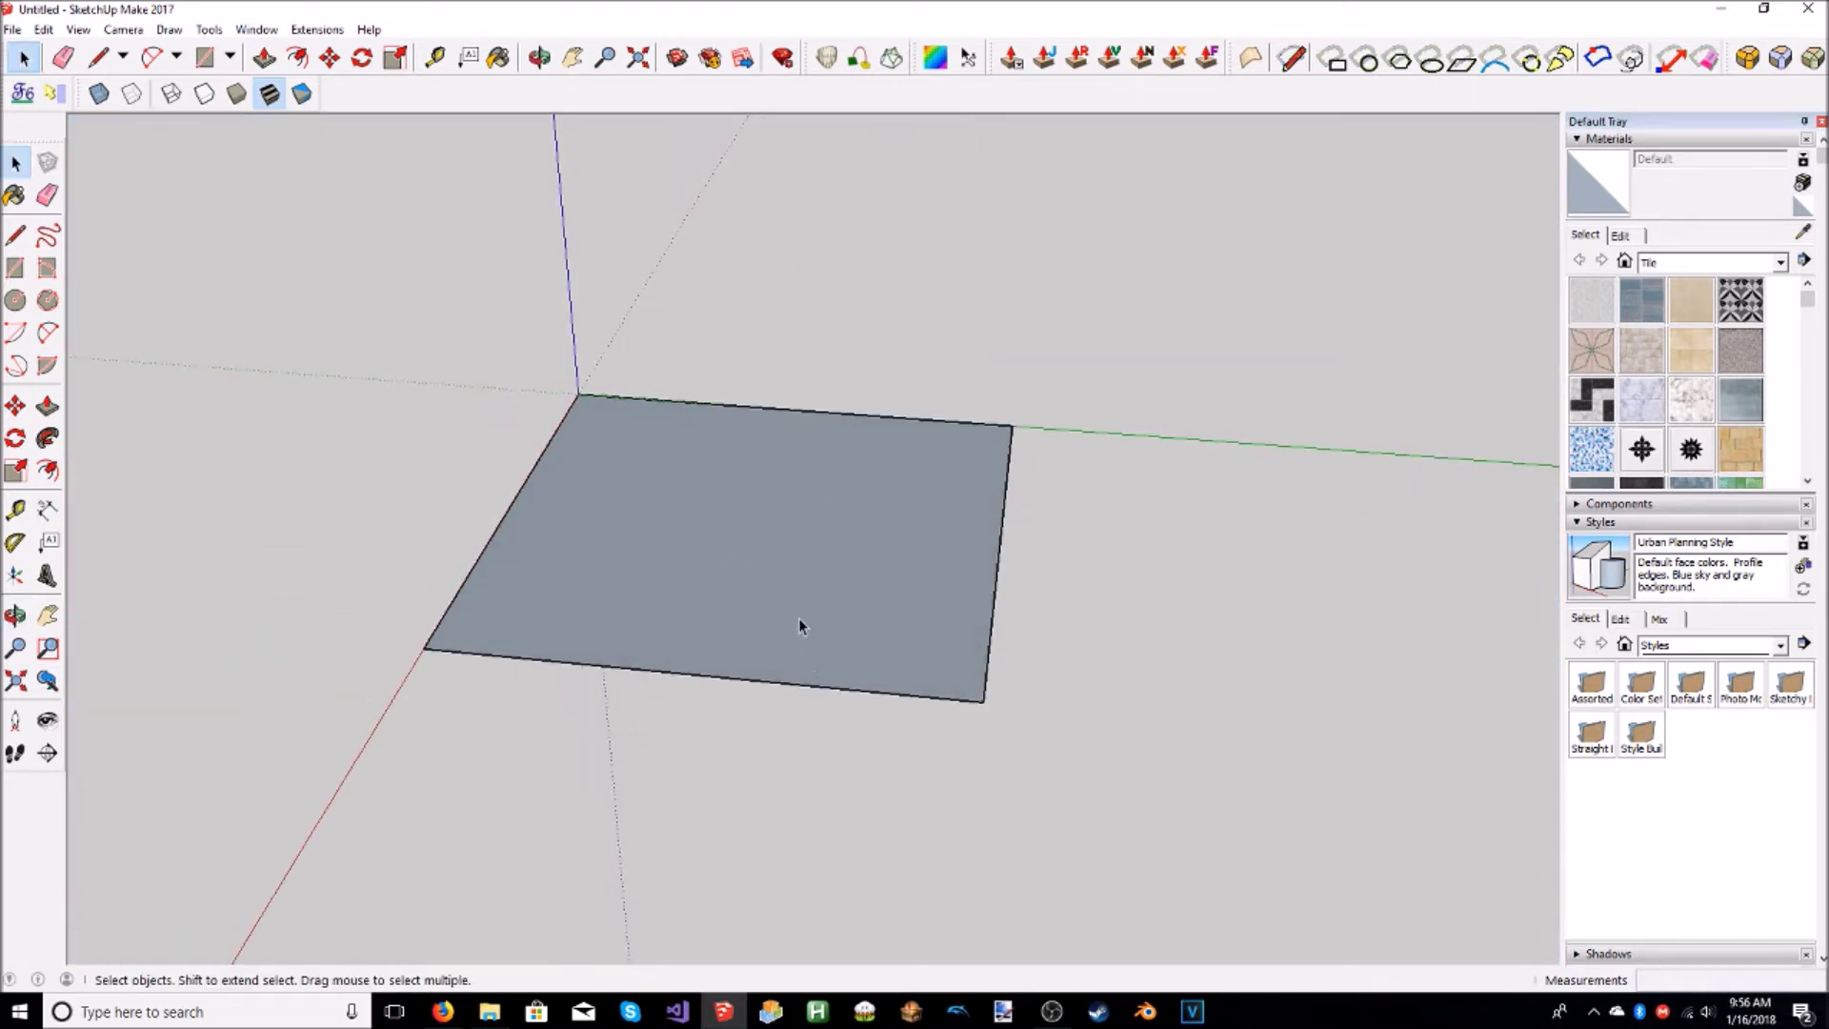
right_click(786, 546)
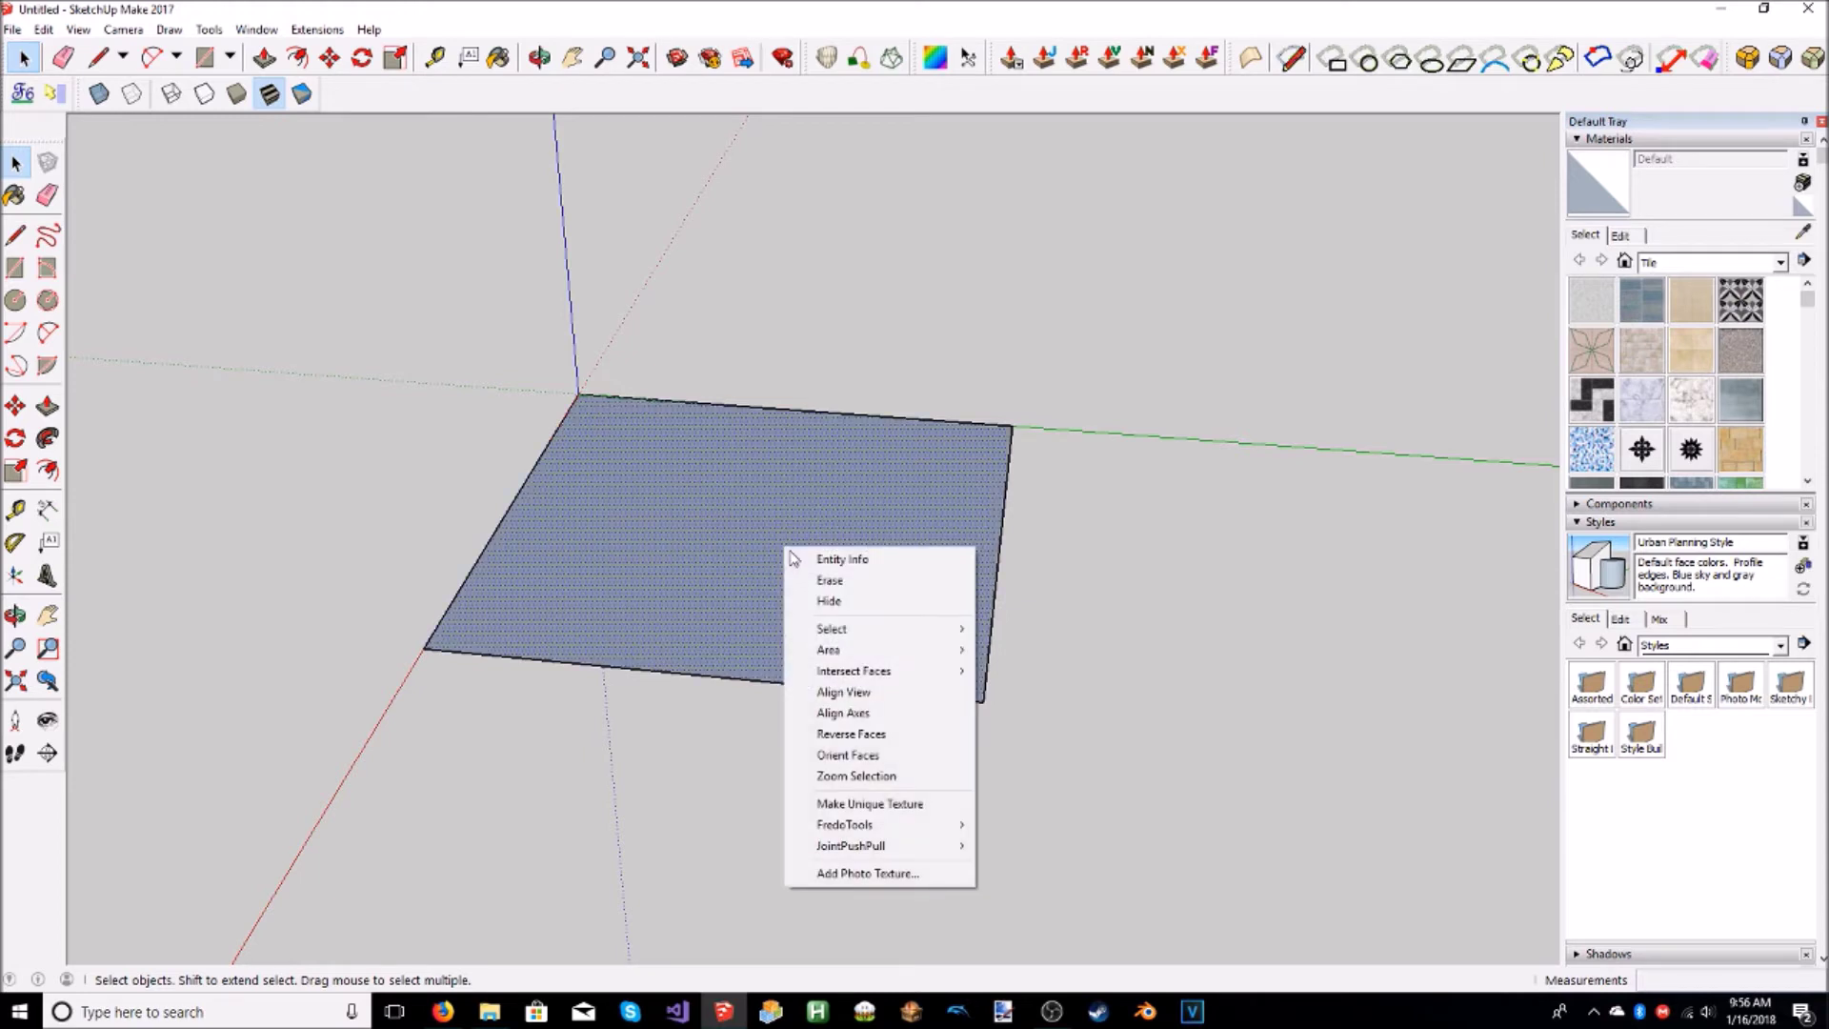
left_click(903, 738)
left_click(1181, 661)
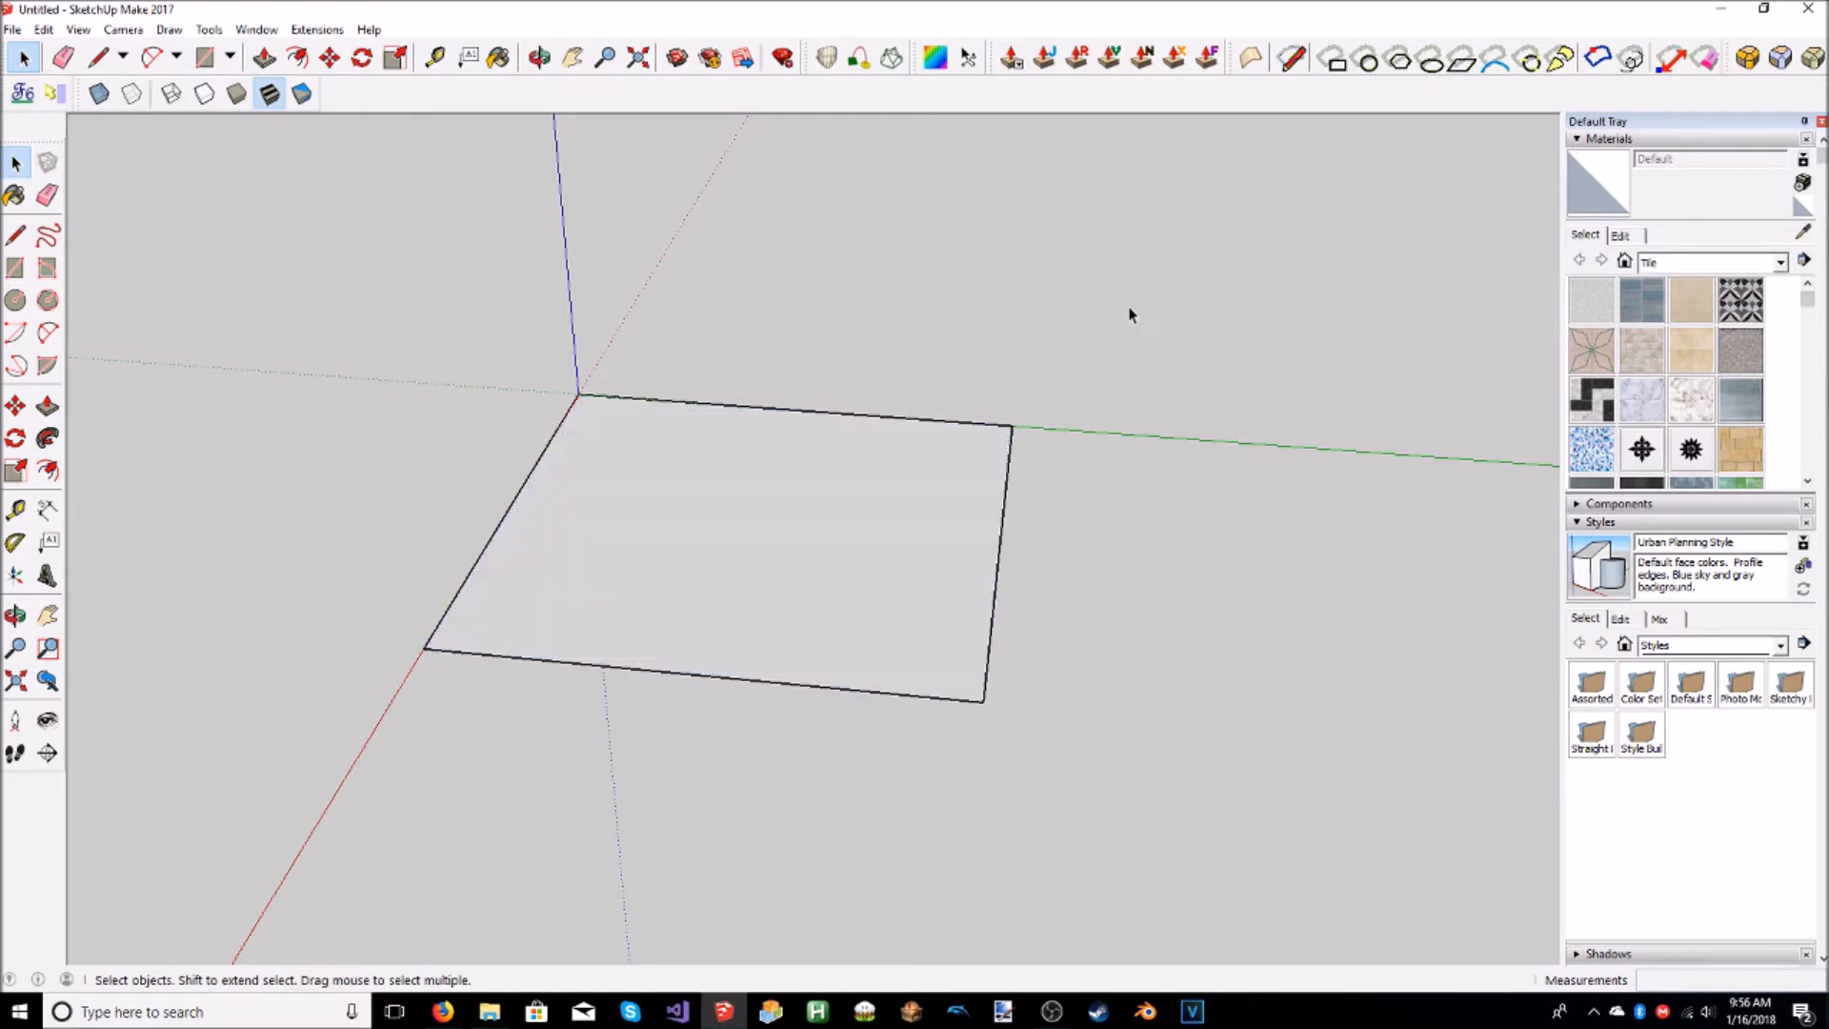
middle_click_drag(1129, 315, 527, 318)
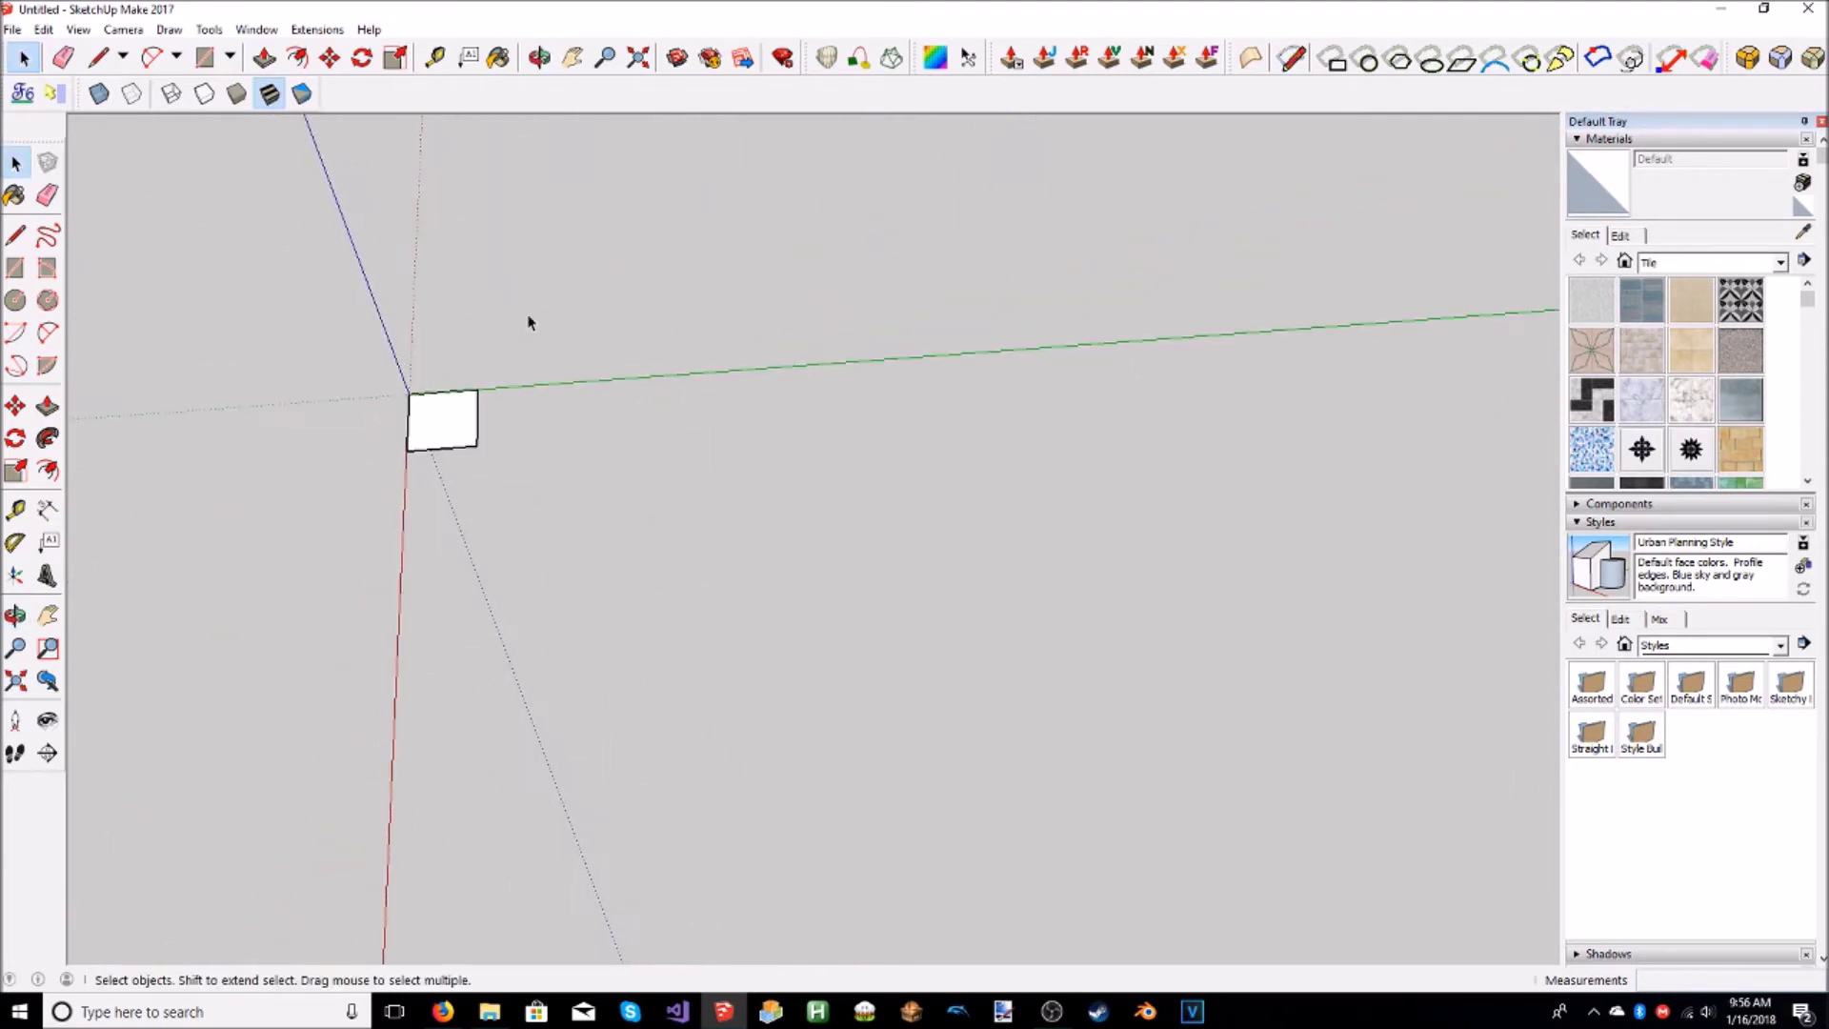
Draw a much larger rectangular base plane around the small square.
left_click(205, 60)
left_click(339, 354)
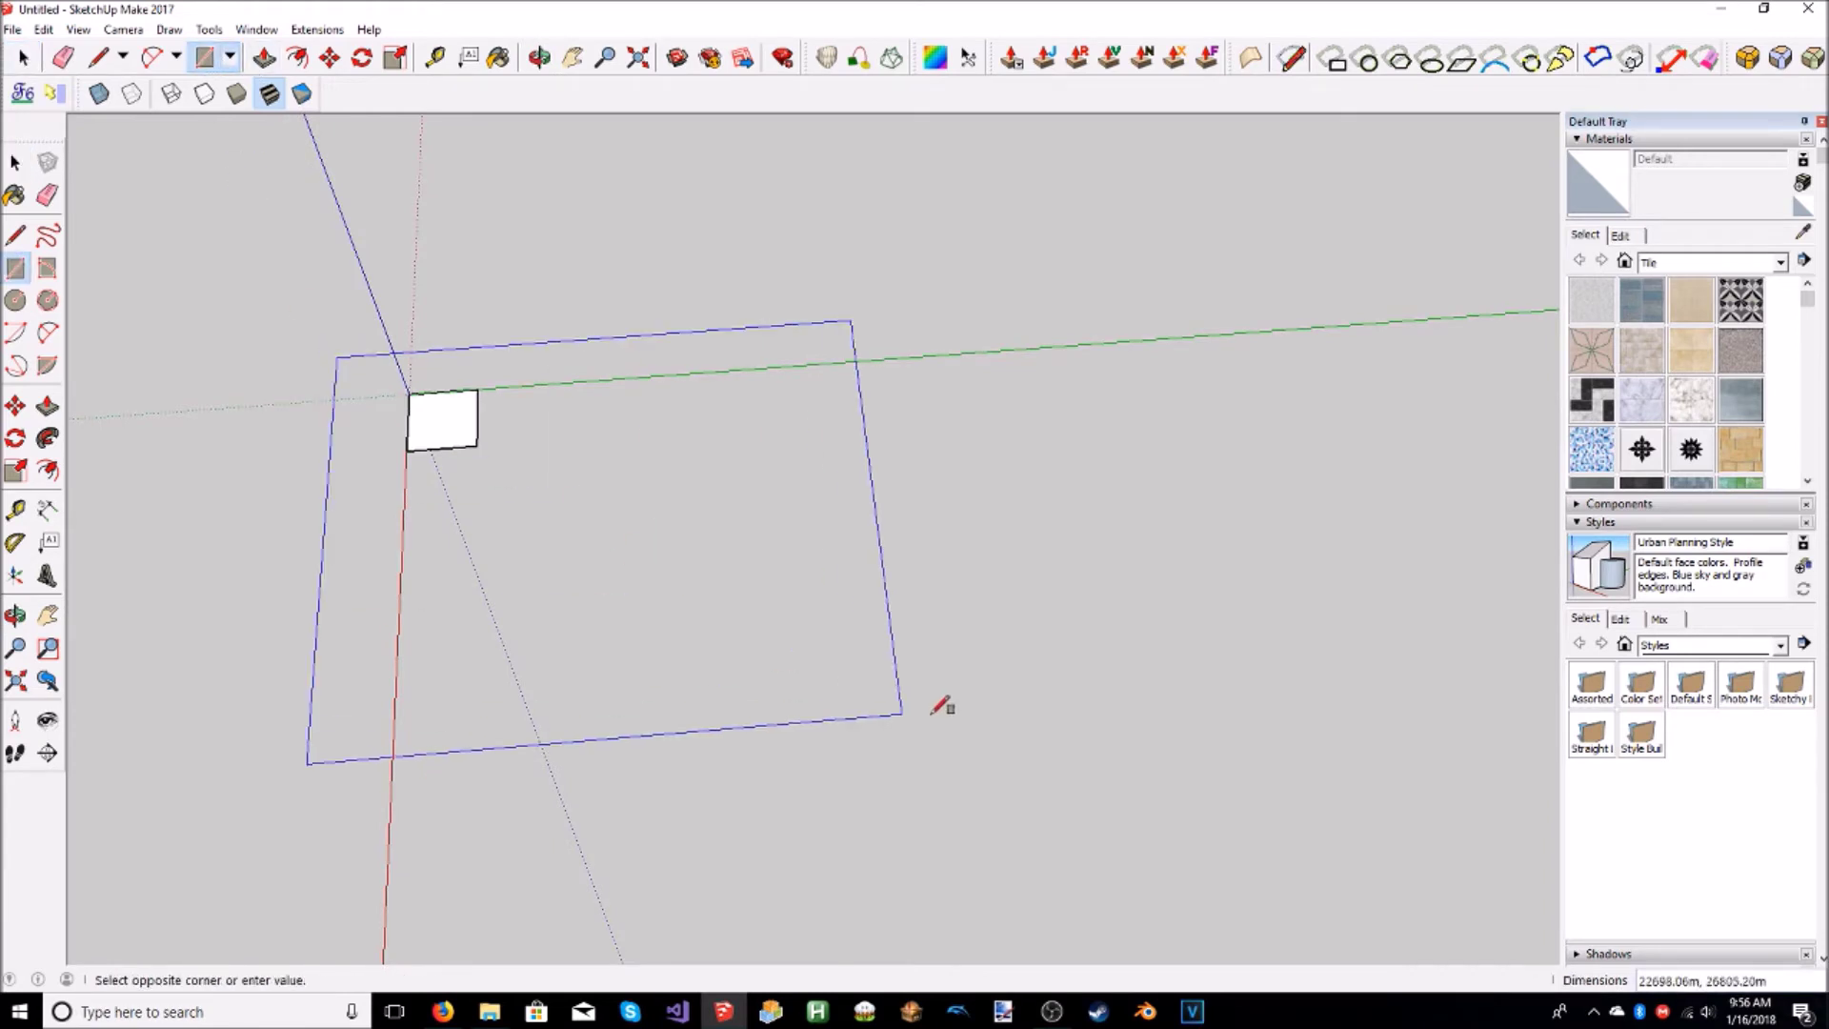
key("o")
middle_click_drag(1342, 757, 959, 551)
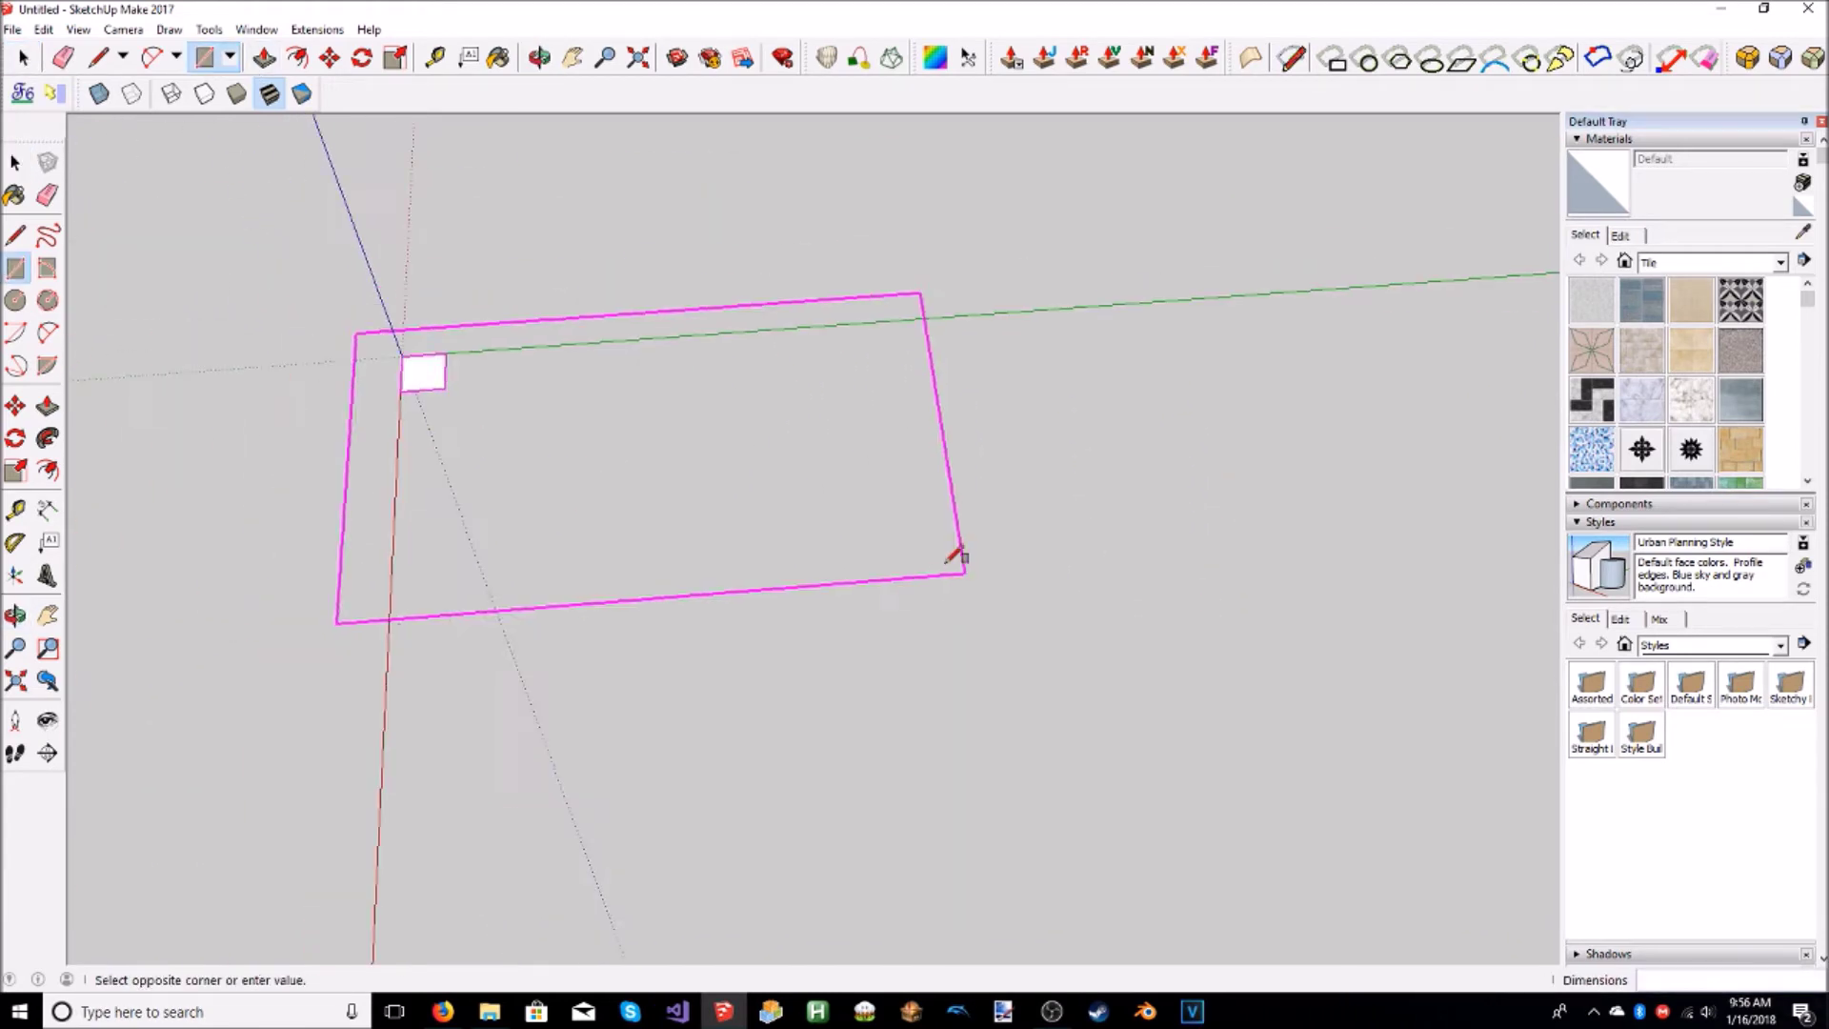
left_click(1051, 758)
middle_click_drag(1065, 754, 845, 559)
scroll(641, 314, "up", 3)
middle_click_drag(641, 315, 1348, 387)
scroll(947, 334, "down", 5)
middle_click_drag(947, 334, 1380, 225)
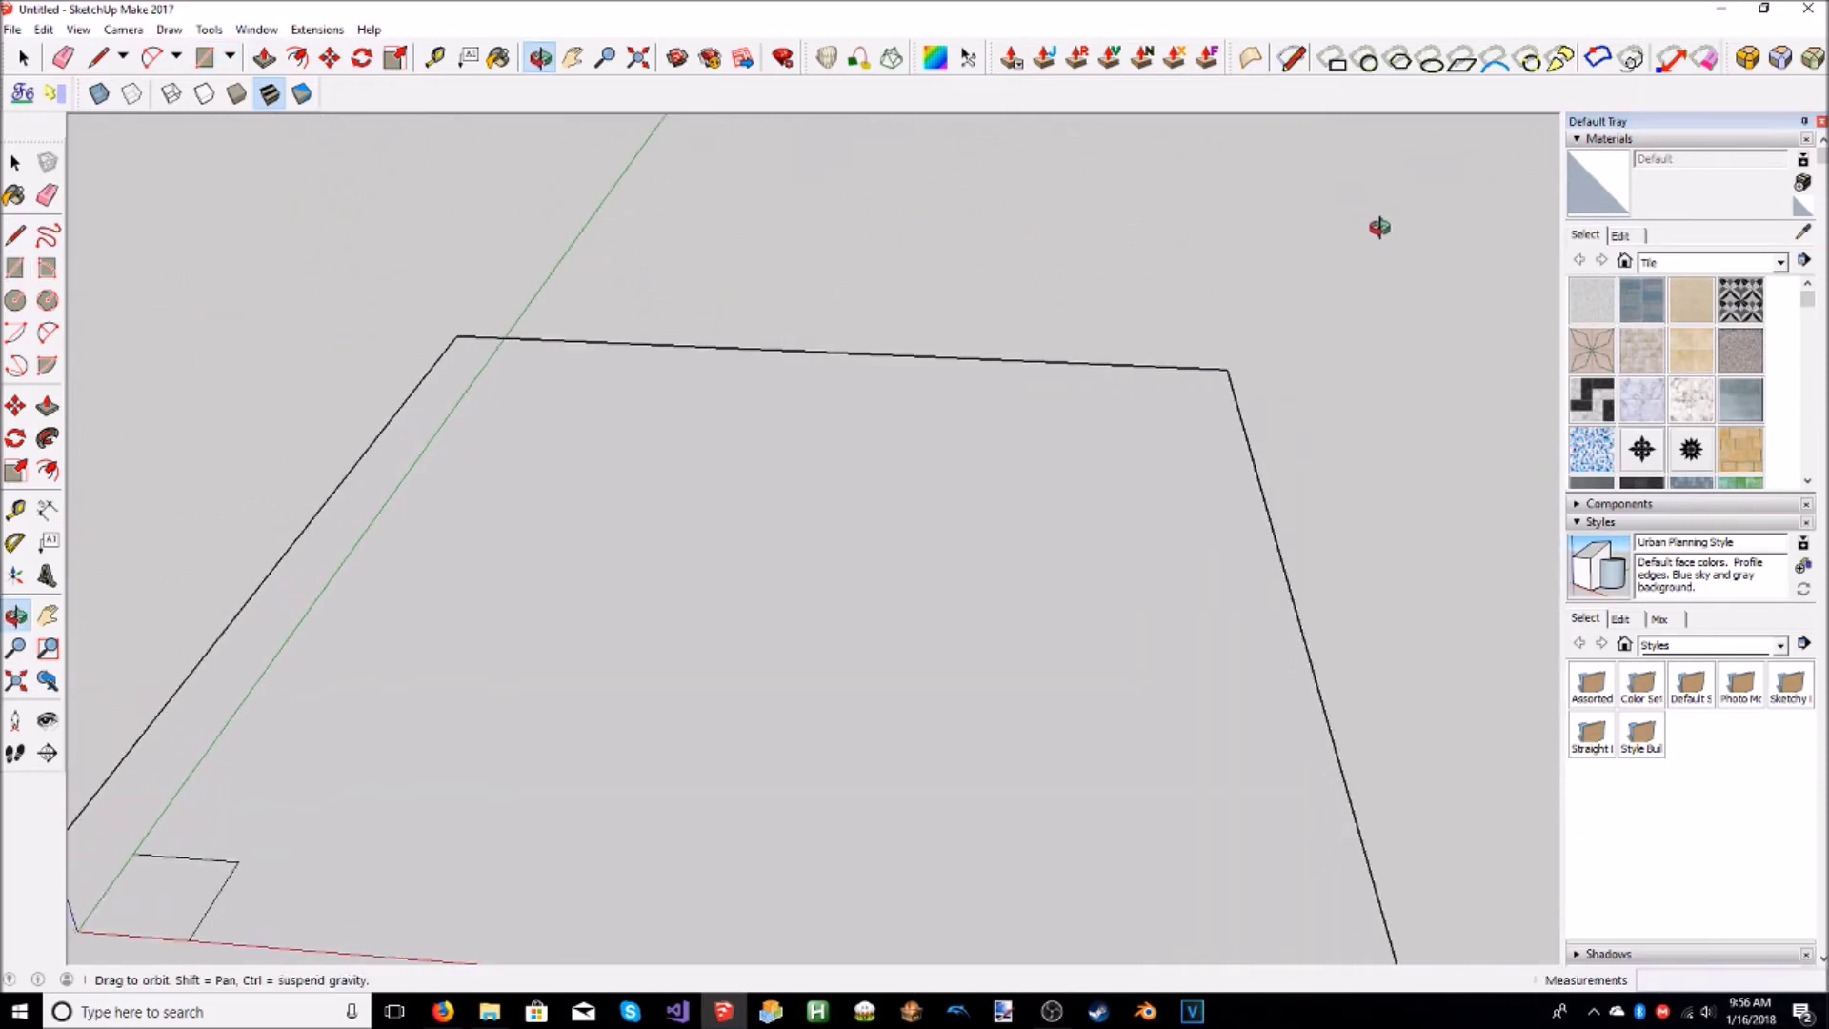
key("r")
mouse_move(948, 470)
middle_mouse_down()
mouse_move(495, 153)
mouse_move(339, 453)
mouse_move(973, 482)
middle_mouse_up()
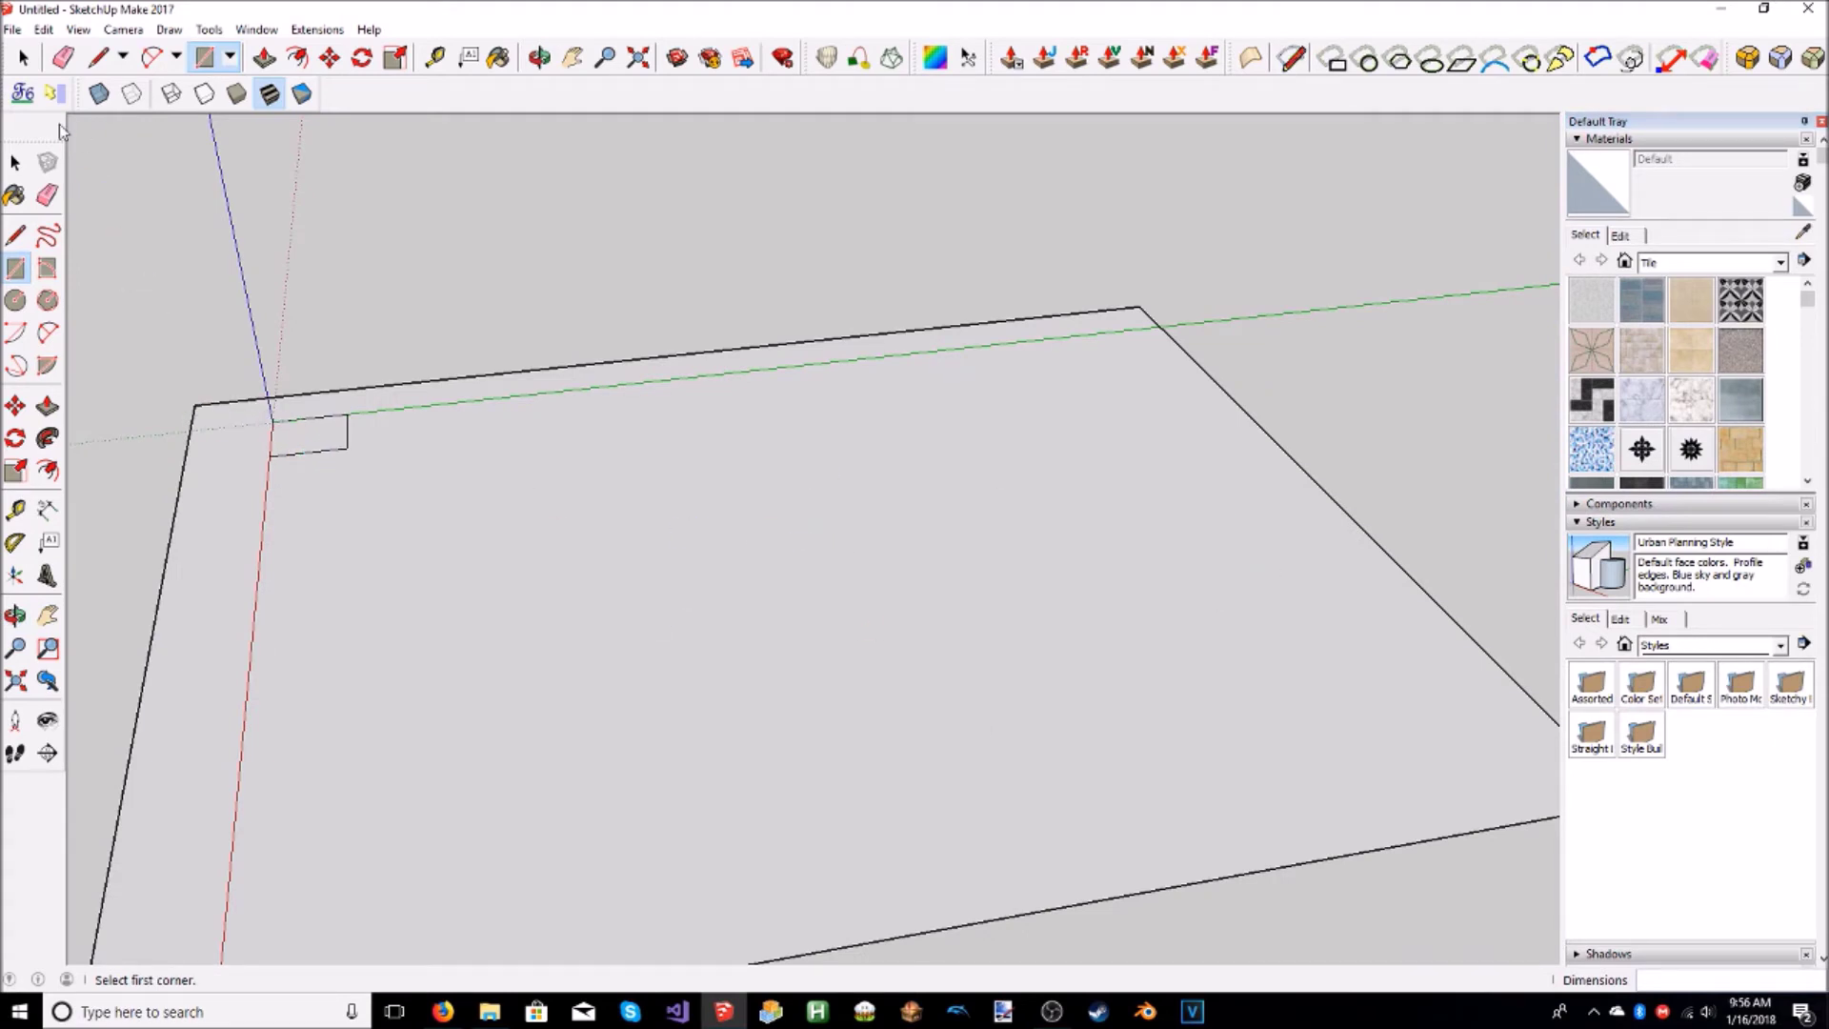
Delete the small square's lower edge.
left_click(23, 59)
left_click(22, 60)
scroll(296, 464, "up", 1)
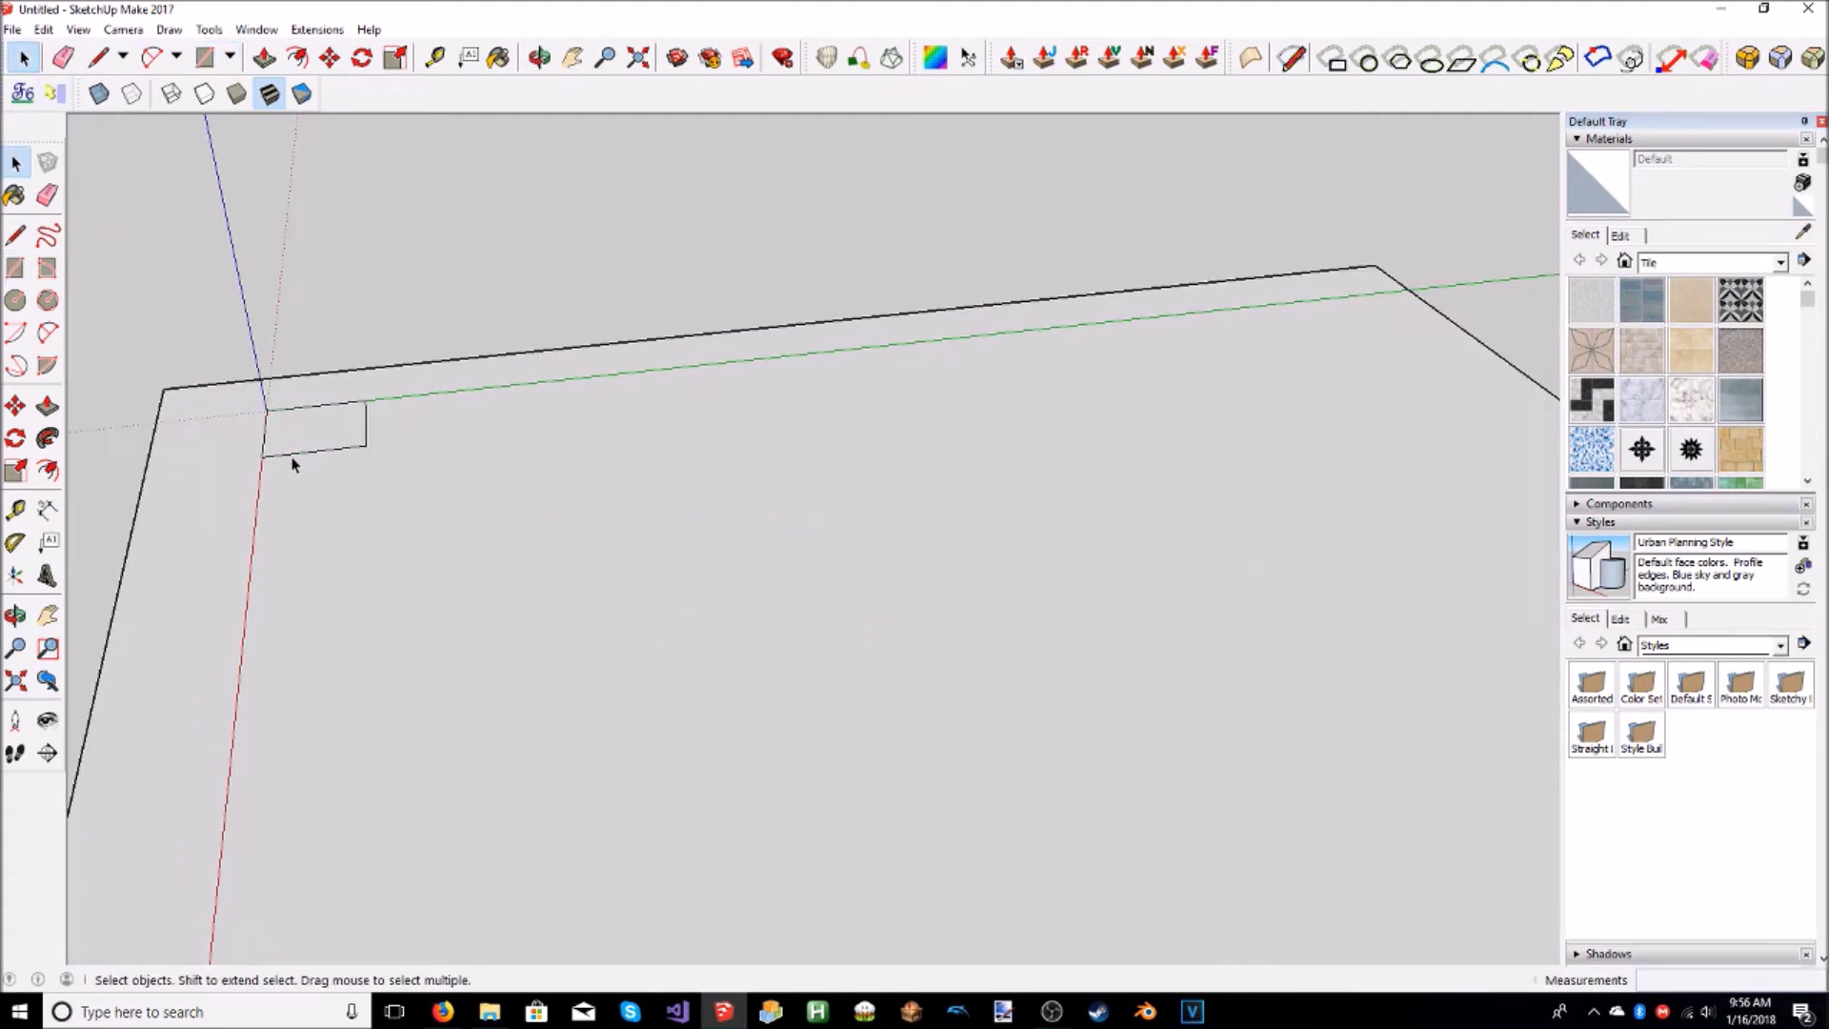
key("Delete")
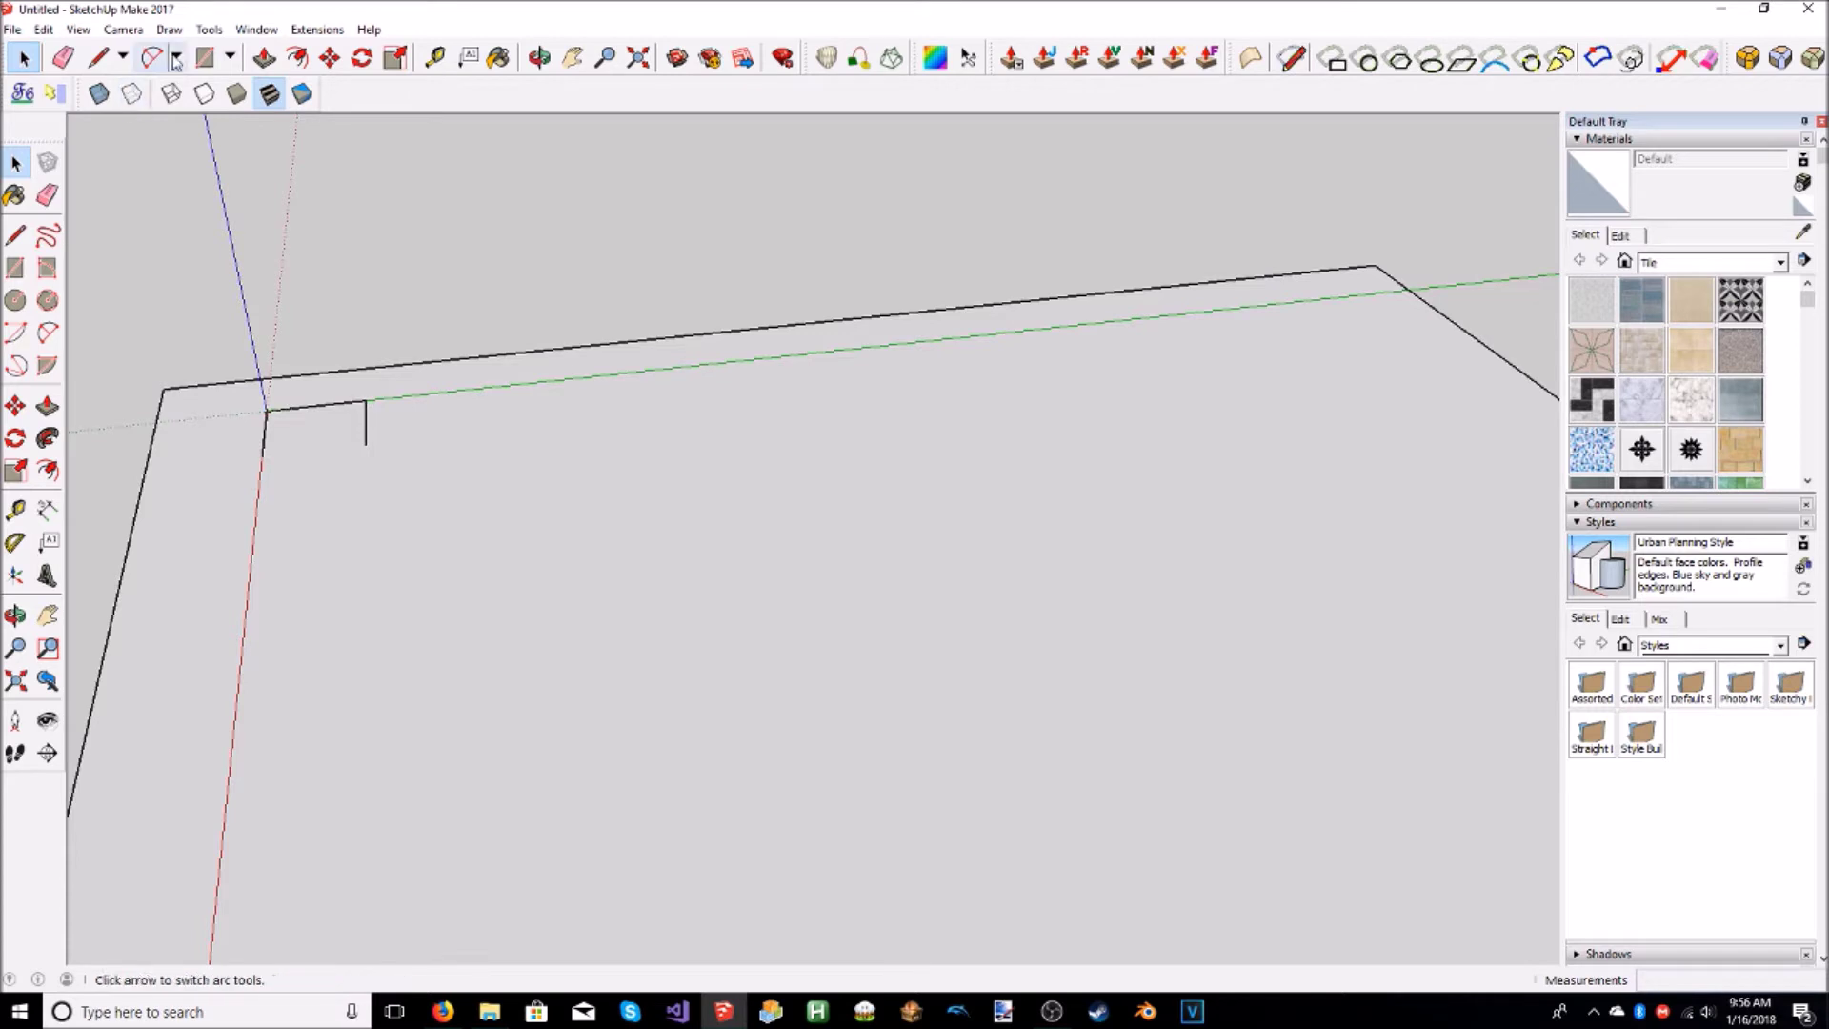
Draw a narrow strip rectangle along the red axis from the corner endpoint.
left_click(203, 57)
left_click(263, 456)
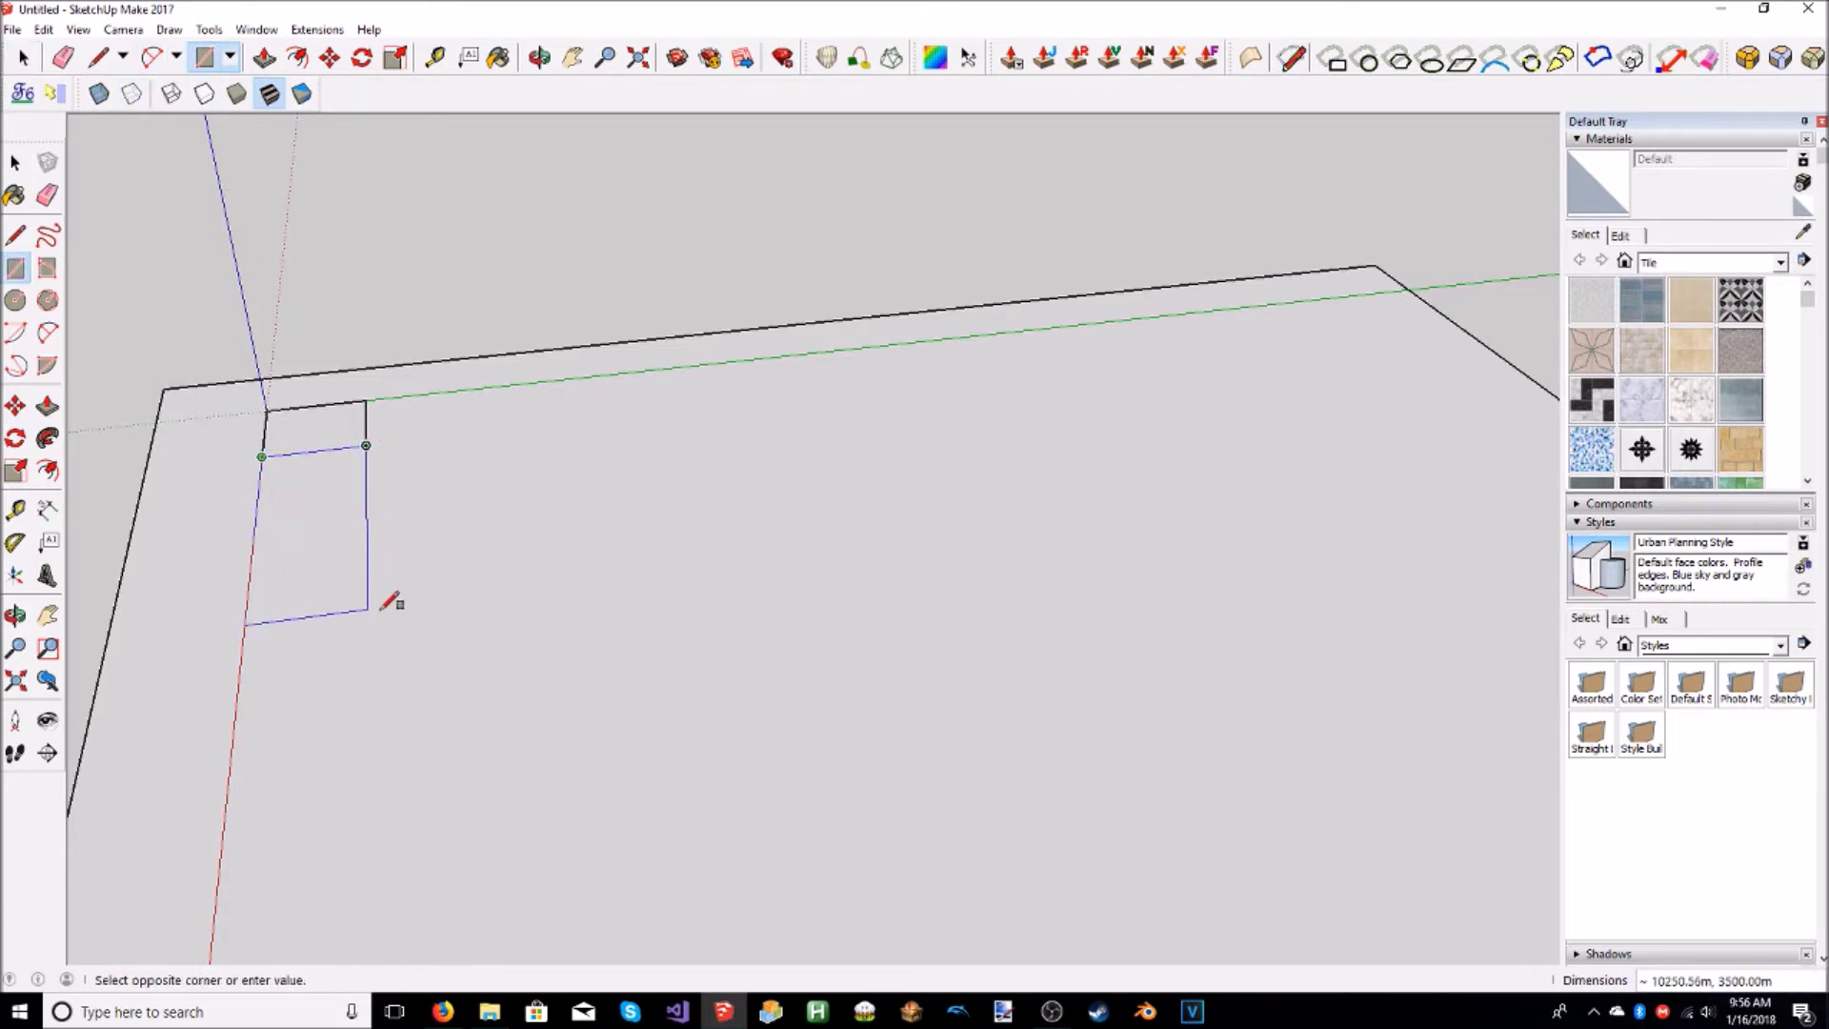
scroll(393, 614, "down", 2)
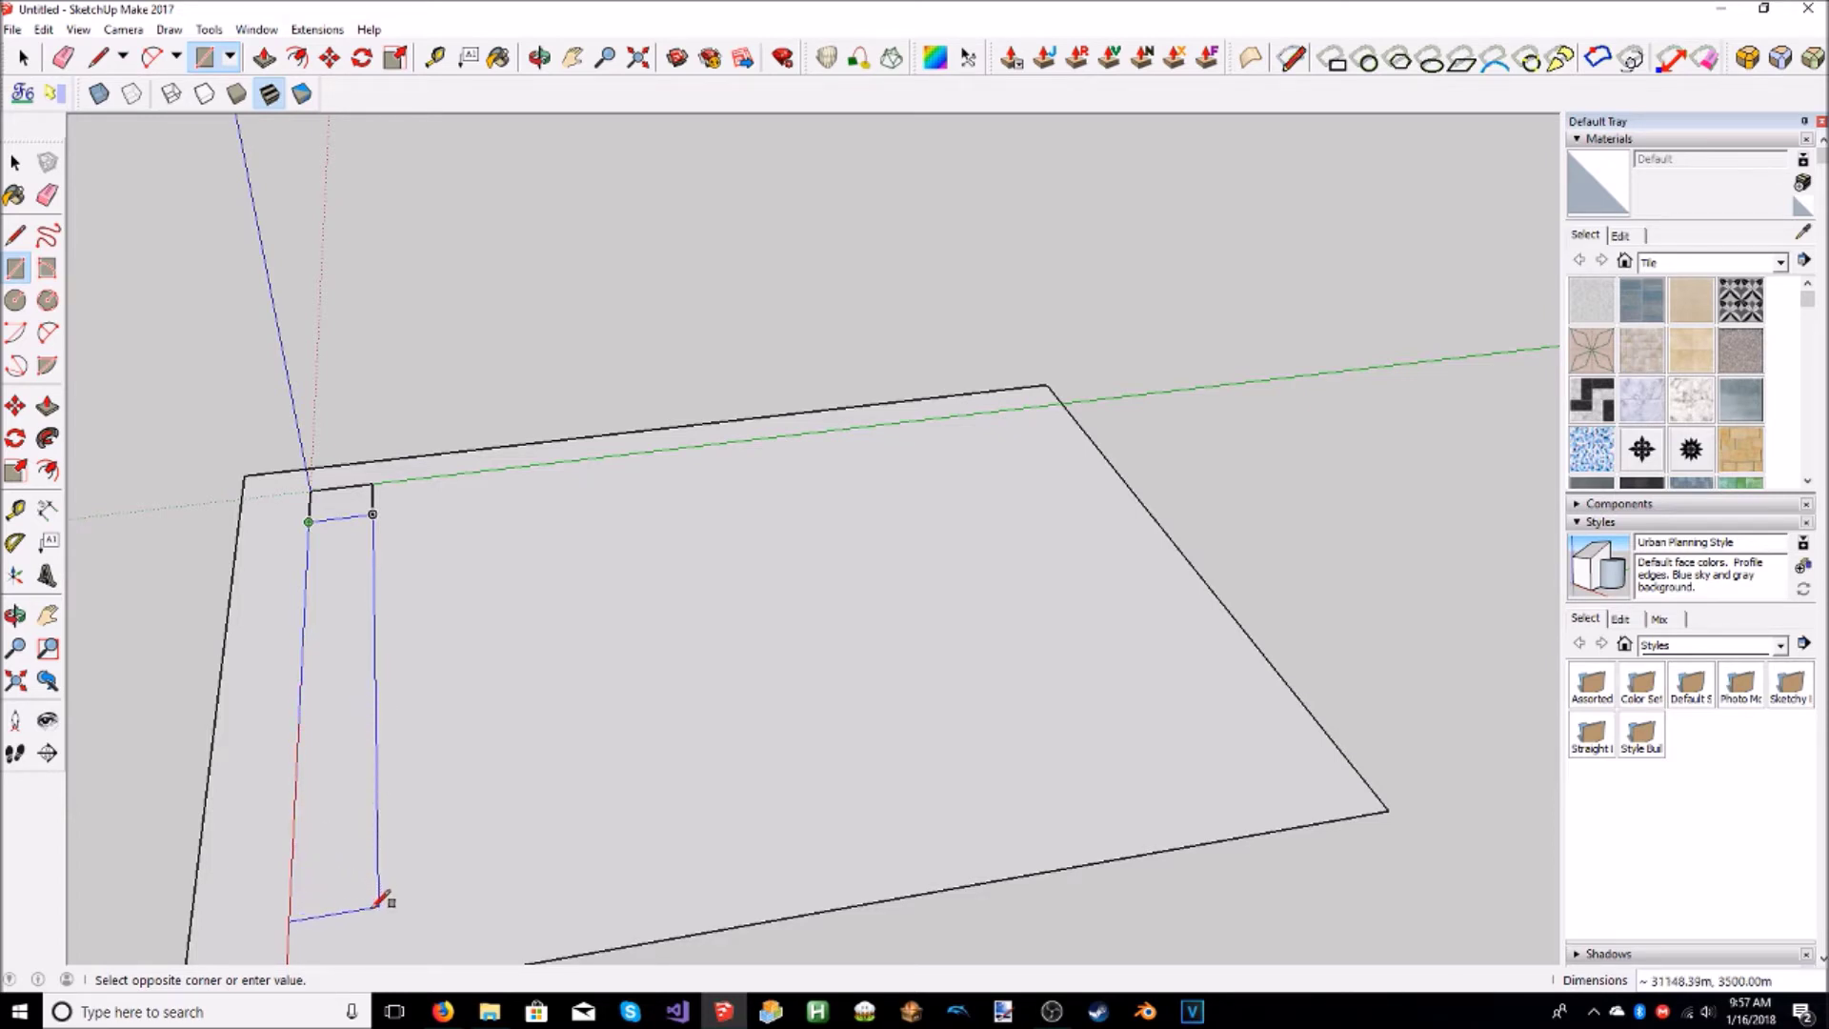
left_click(381, 629)
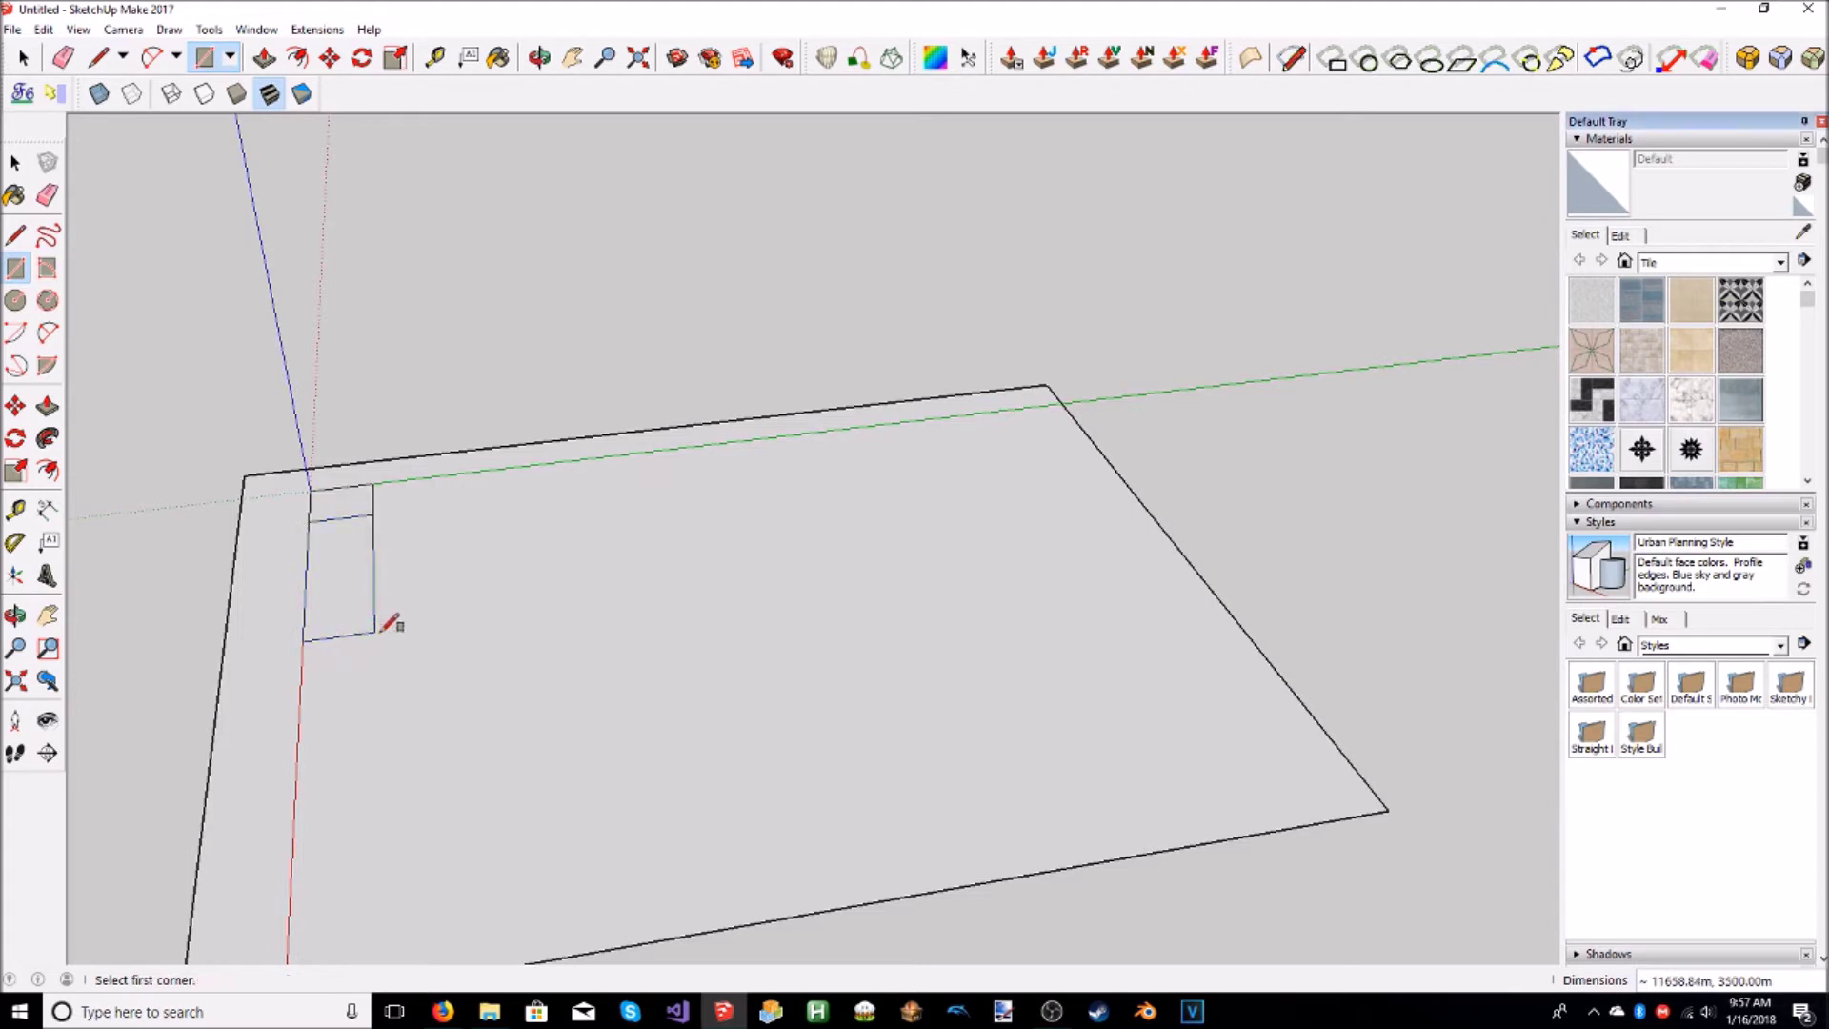
left_click(23, 57)
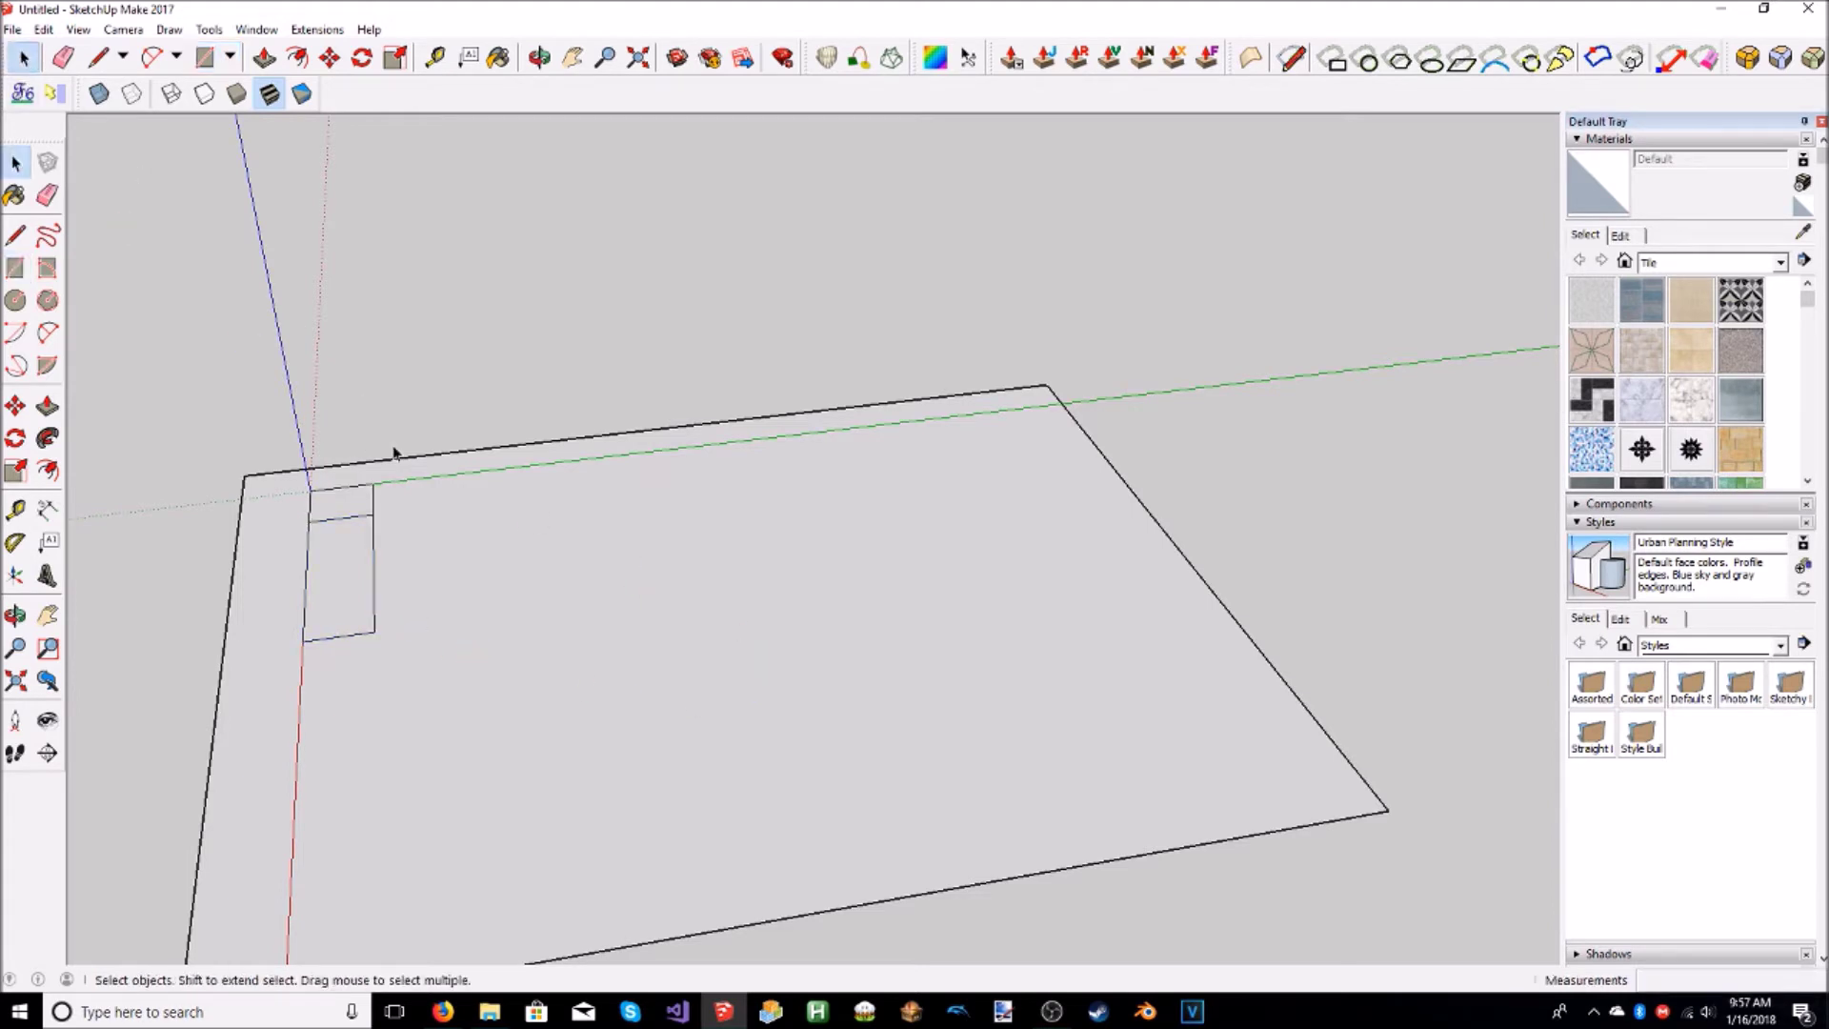
Draw a small rectangle across the strip and push/pull it up into a box.
mouse_move(357, 519)
middle_mouse_down()
mouse_move(277, 518)
mouse_move(655, 347)
mouse_move(290, 392)
middle_mouse_up()
scroll(852, 372, "up", 3)
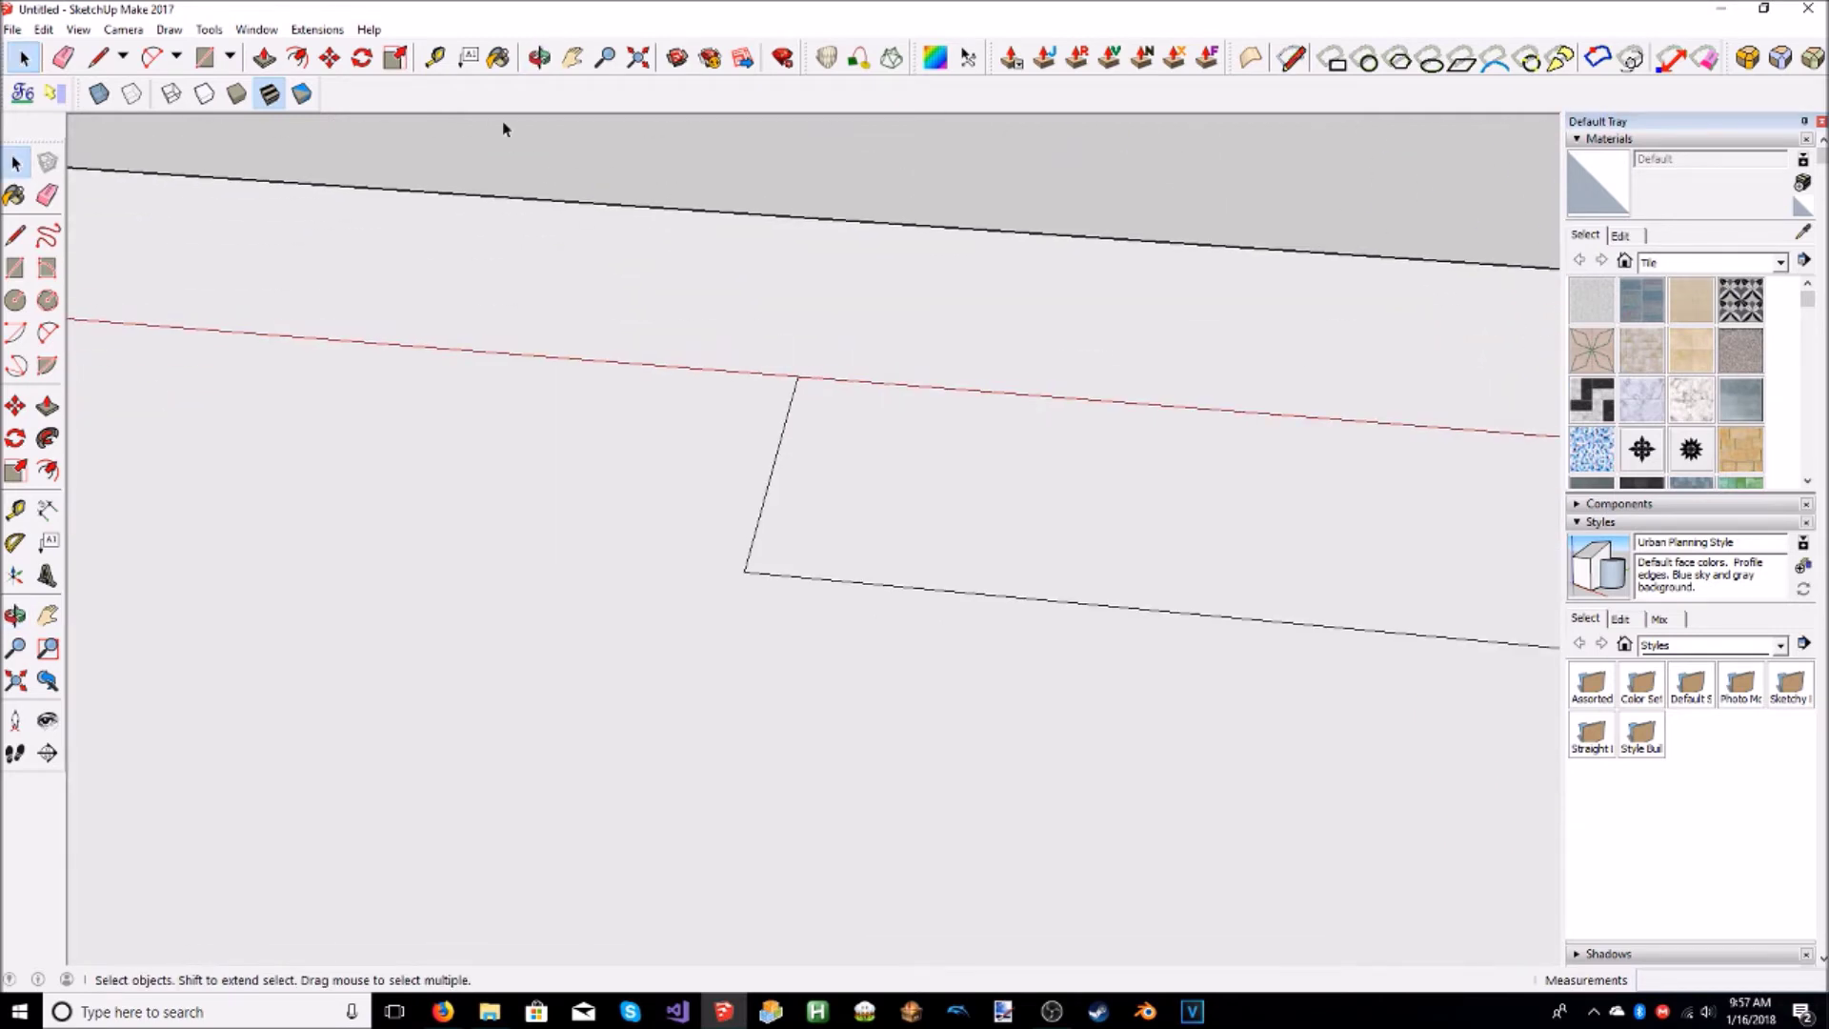
left_click(203, 59)
left_click(798, 378)
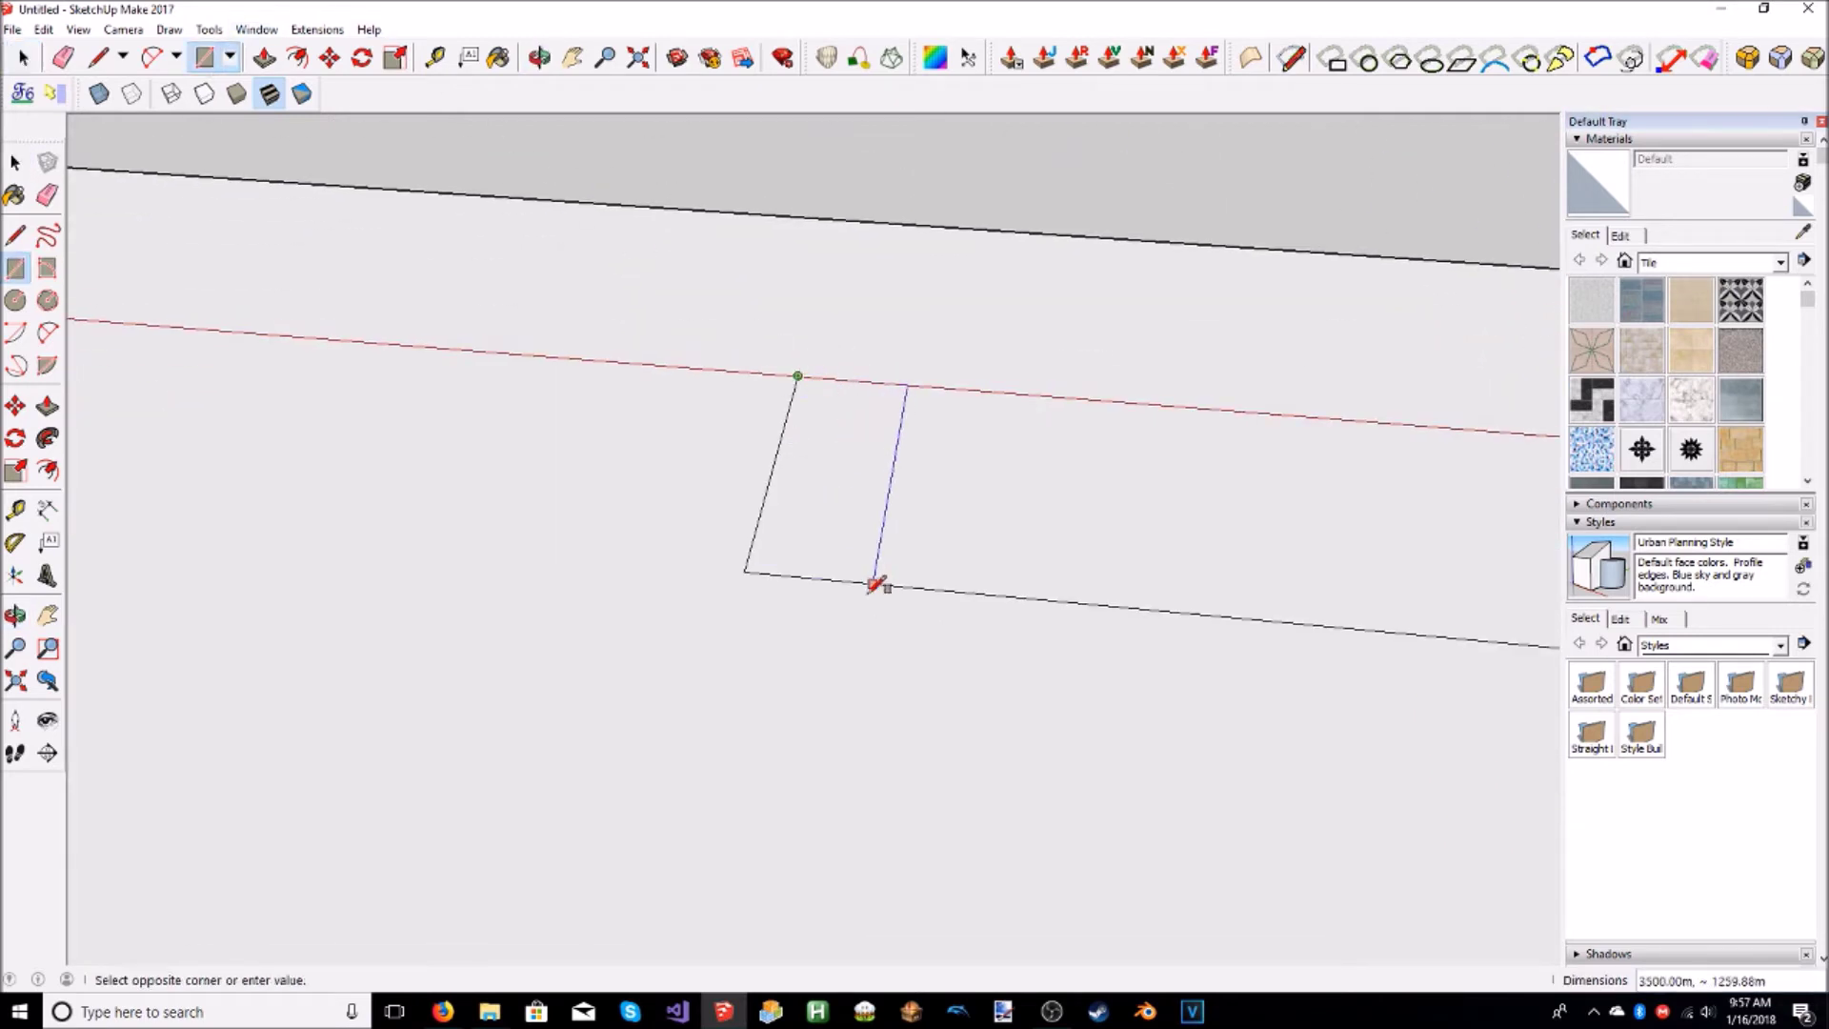
left_click(818, 569)
left_click(264, 59)
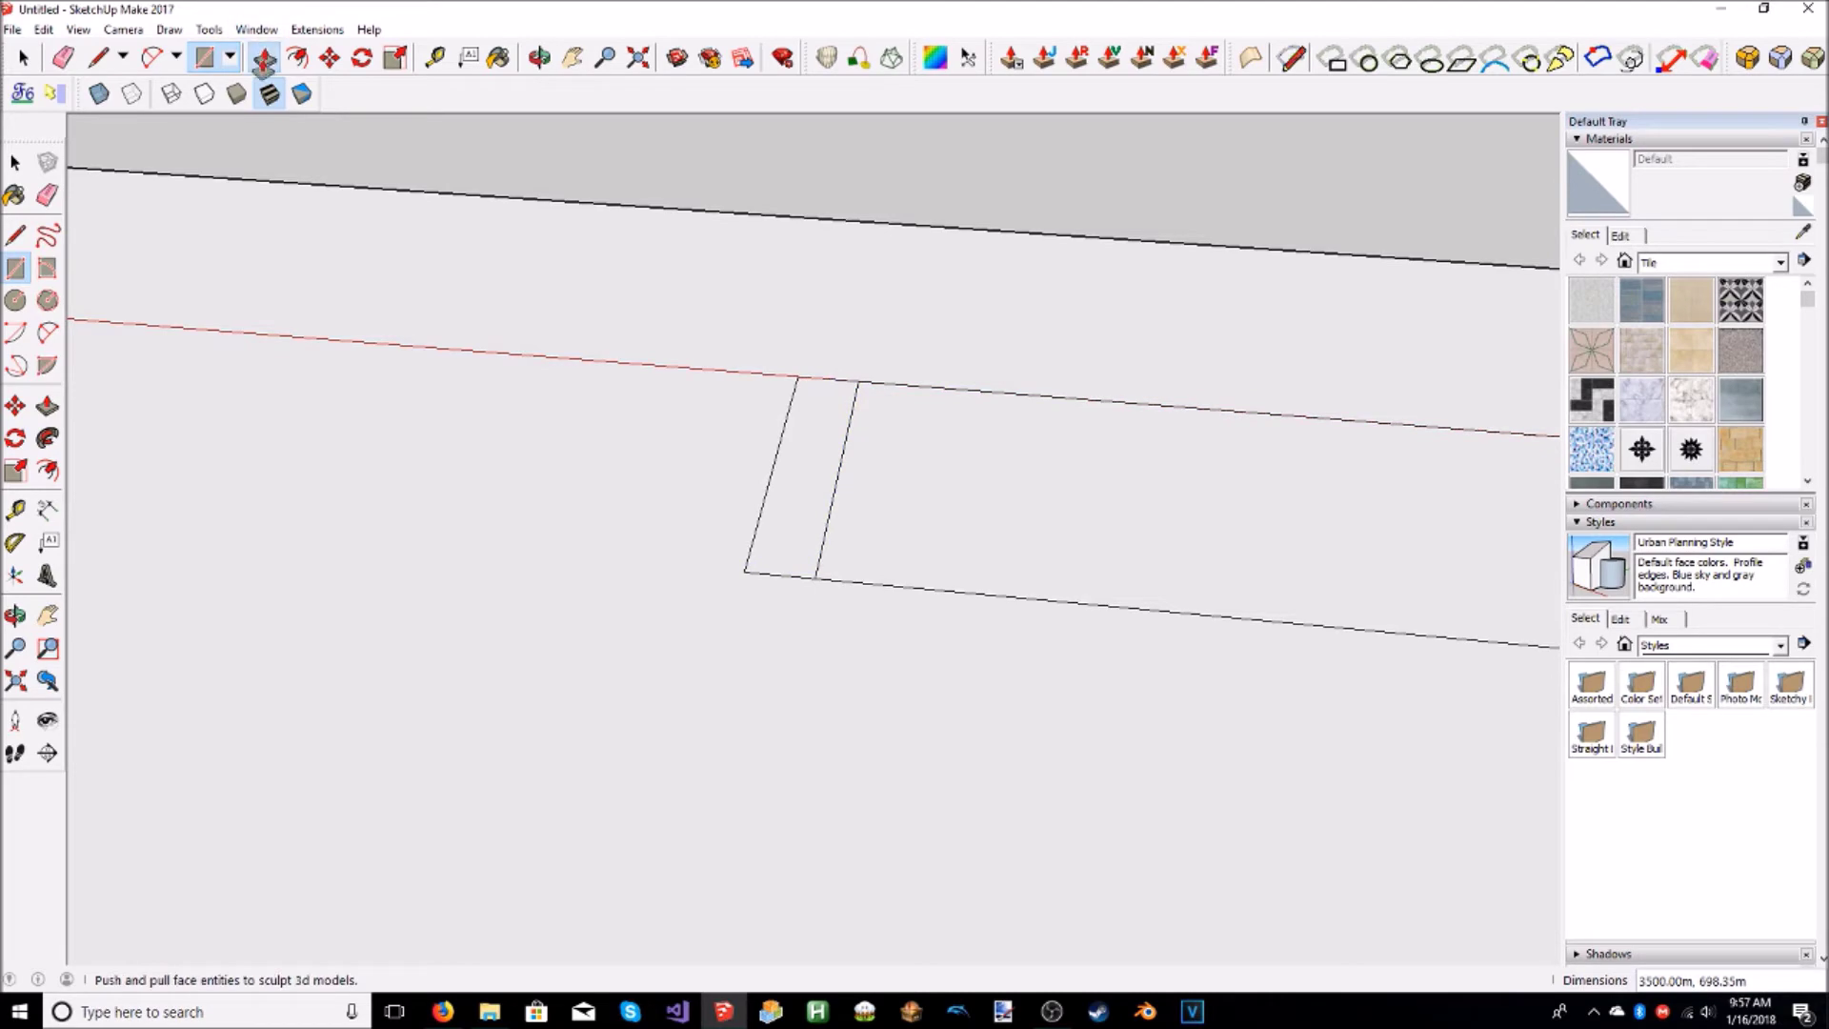
left_click_drag(835, 460, 835, 430)
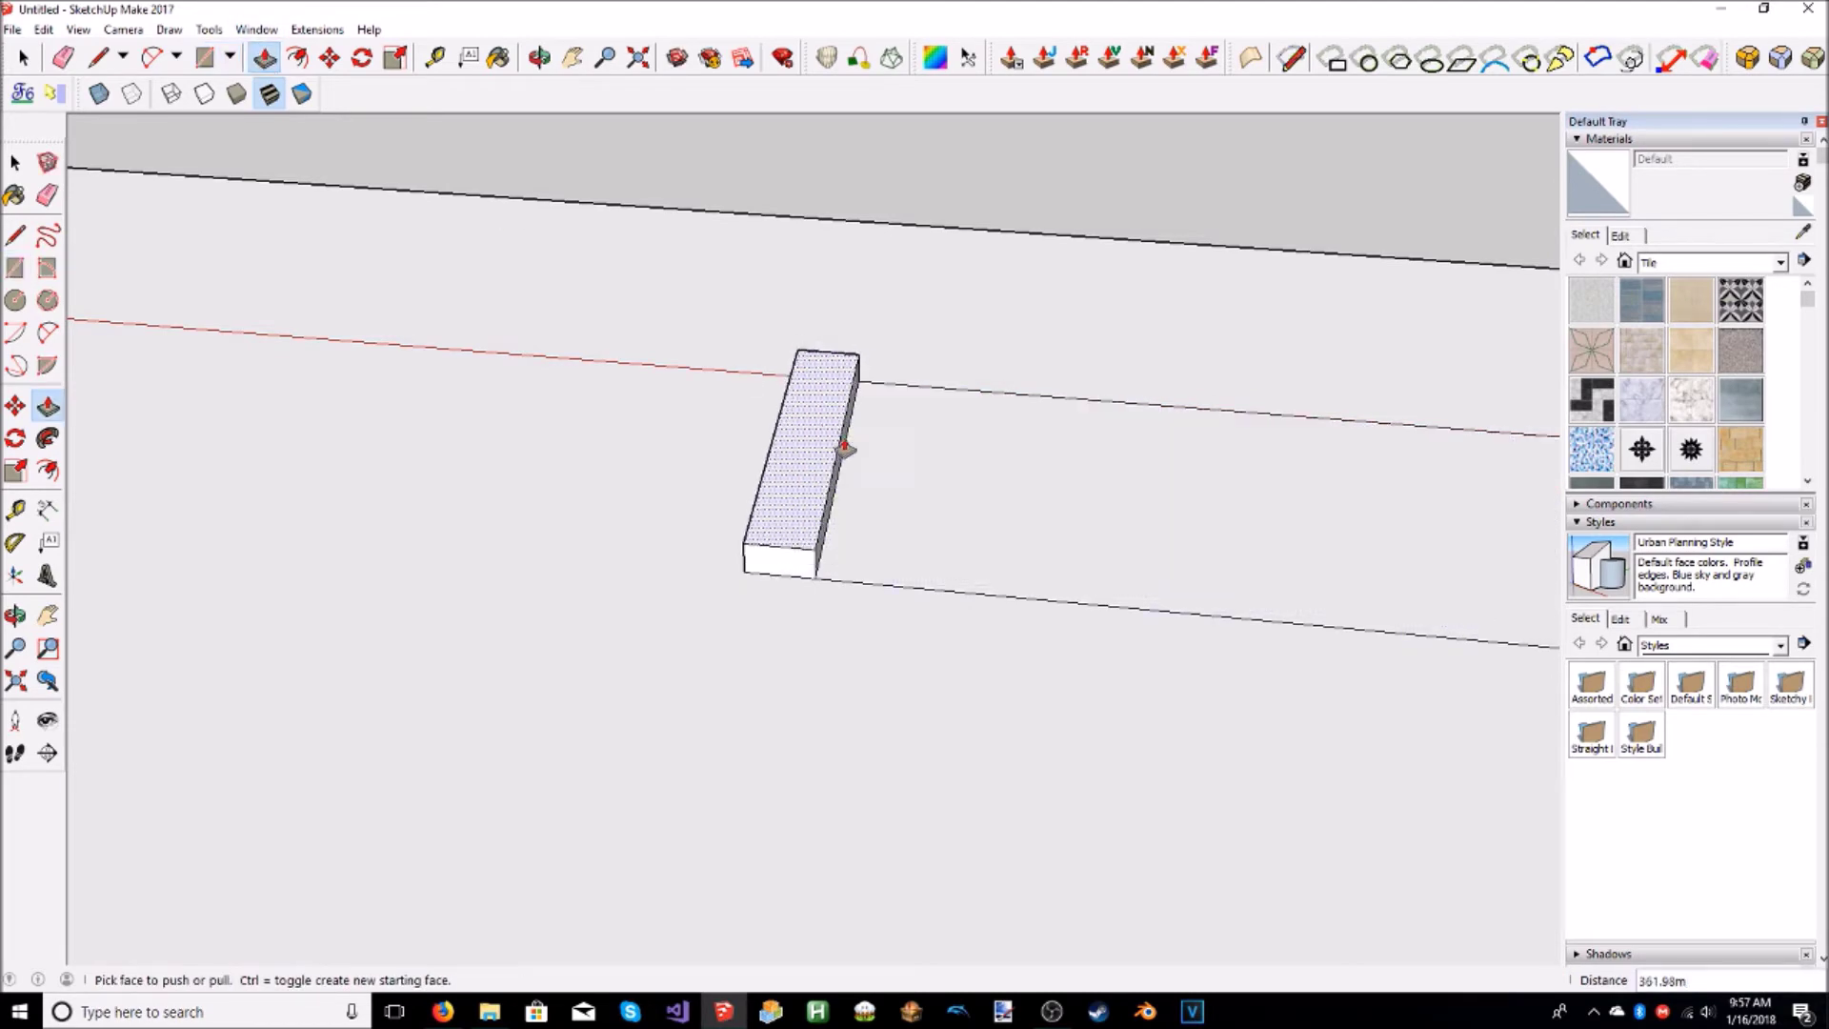
Draw a diagonal line on the box's side and push away the upper triangle, leaving a wedge ramp.
middle_click_drag(845, 449, 857, 305)
scroll(808, 498, "up", 2)
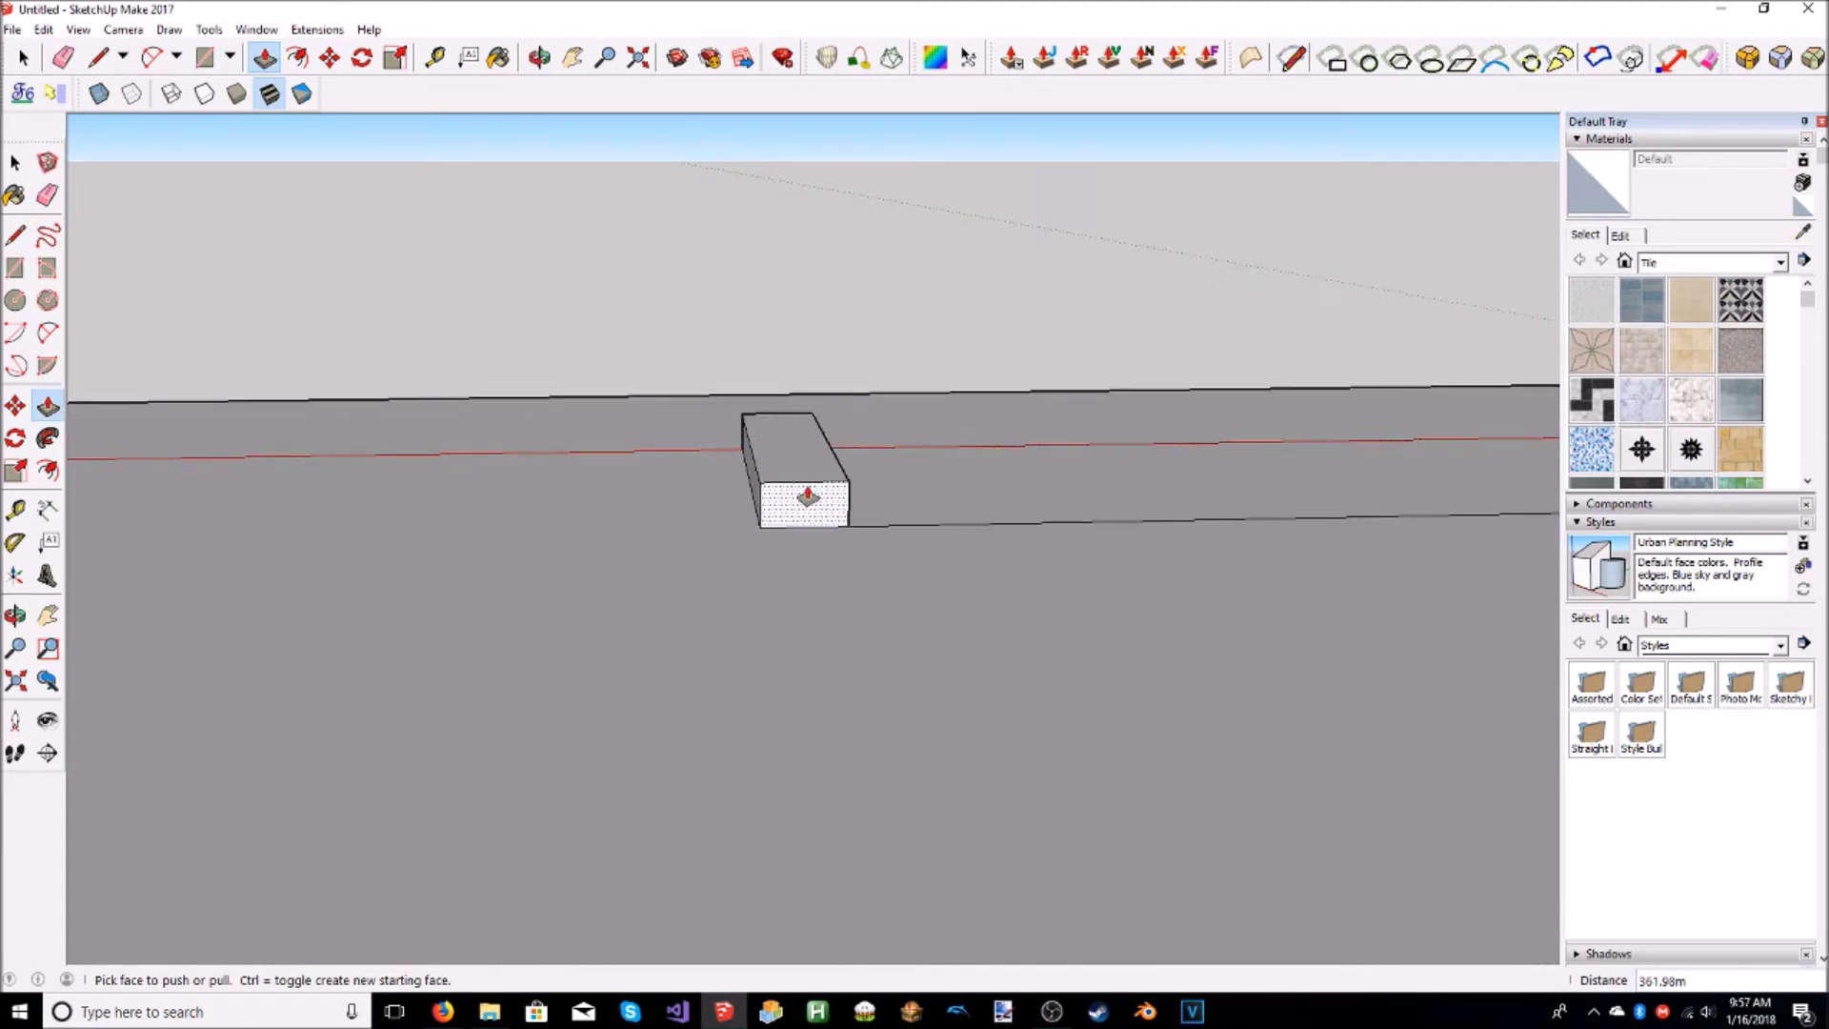
left_click(98, 58)
left_click(759, 483)
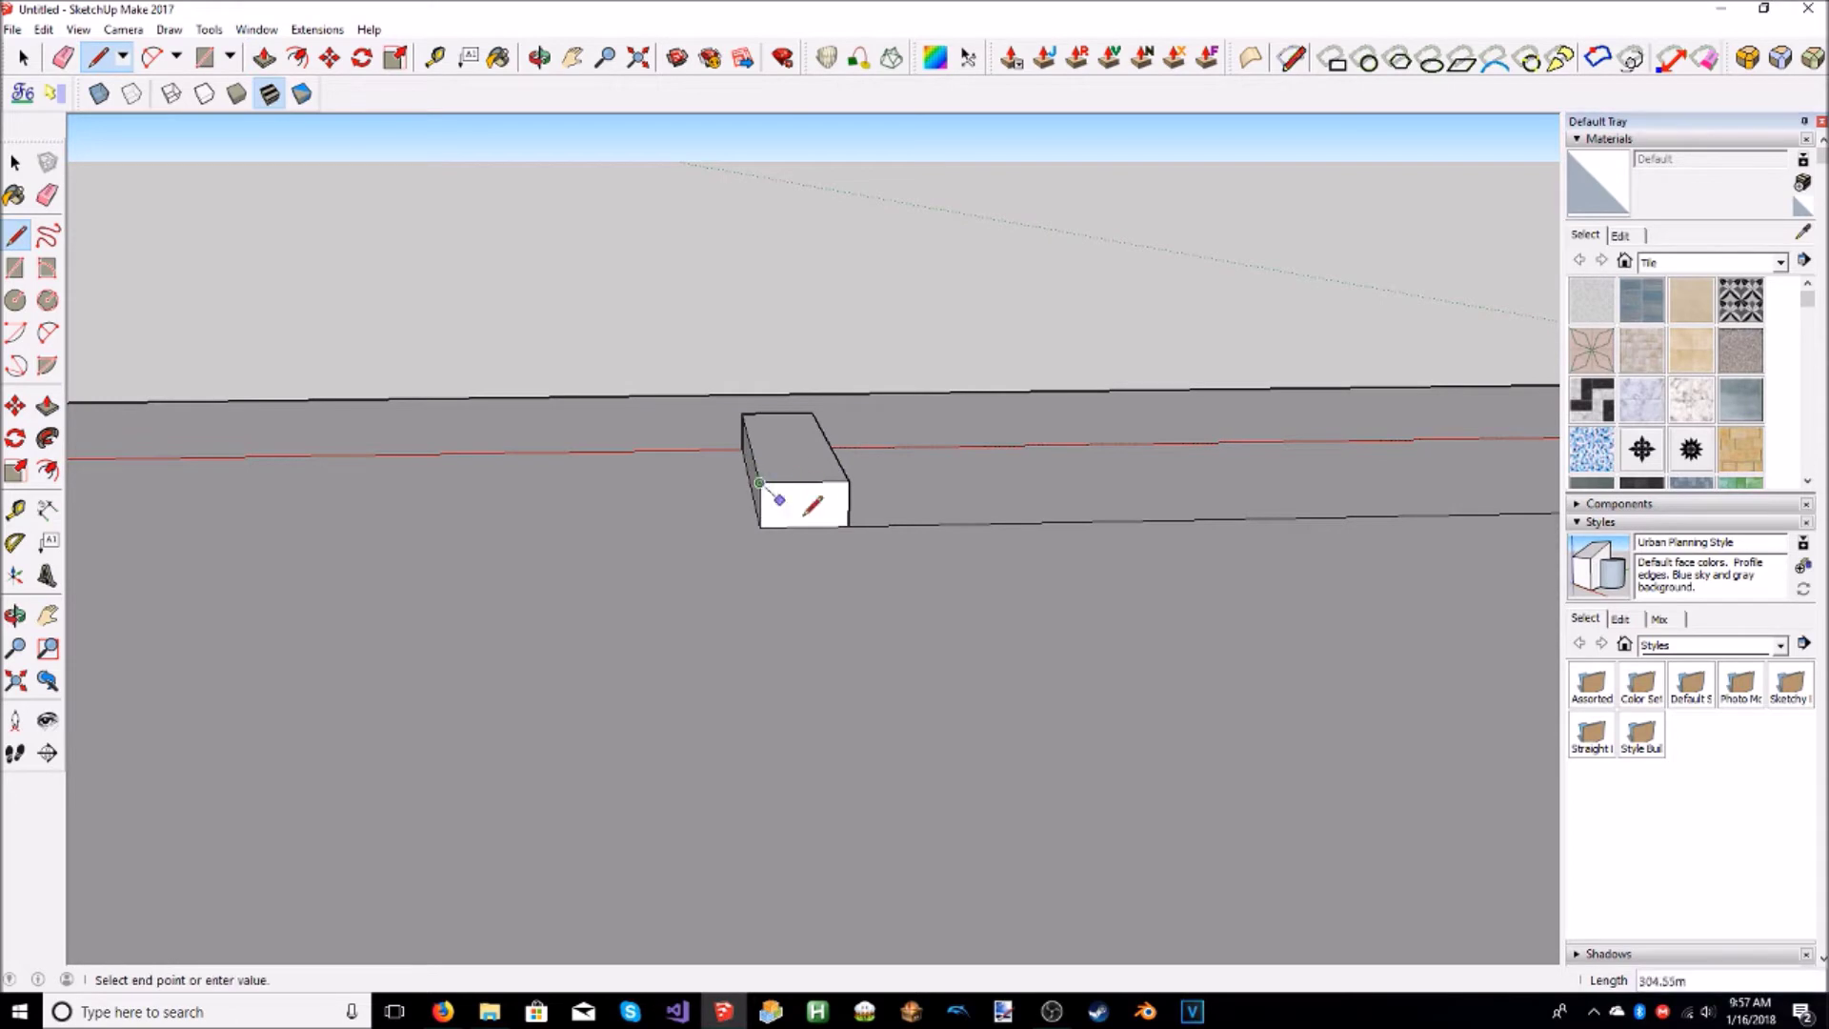
left_click(848, 525)
left_click(264, 57)
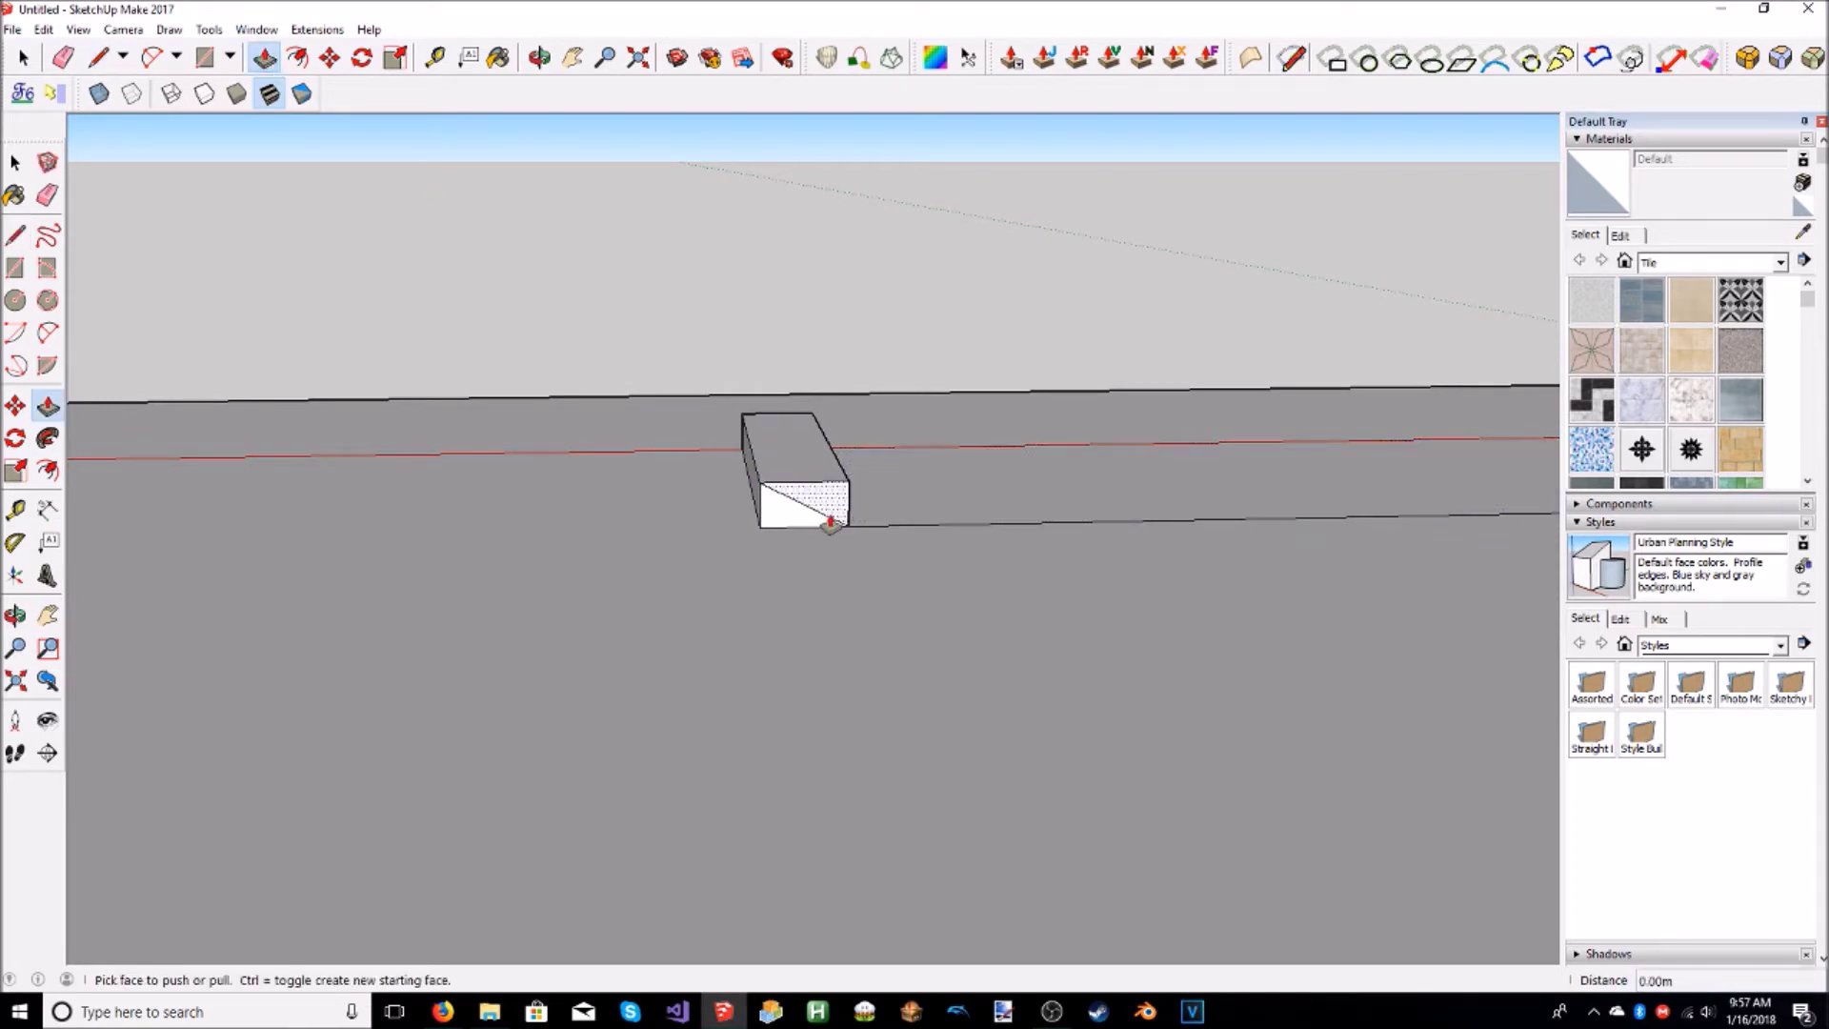
left_click_drag(826, 513, 791, 384)
middle_click_drag(922, 381, 723, 482)
middle_click_drag(1020, 469, 666, 417)
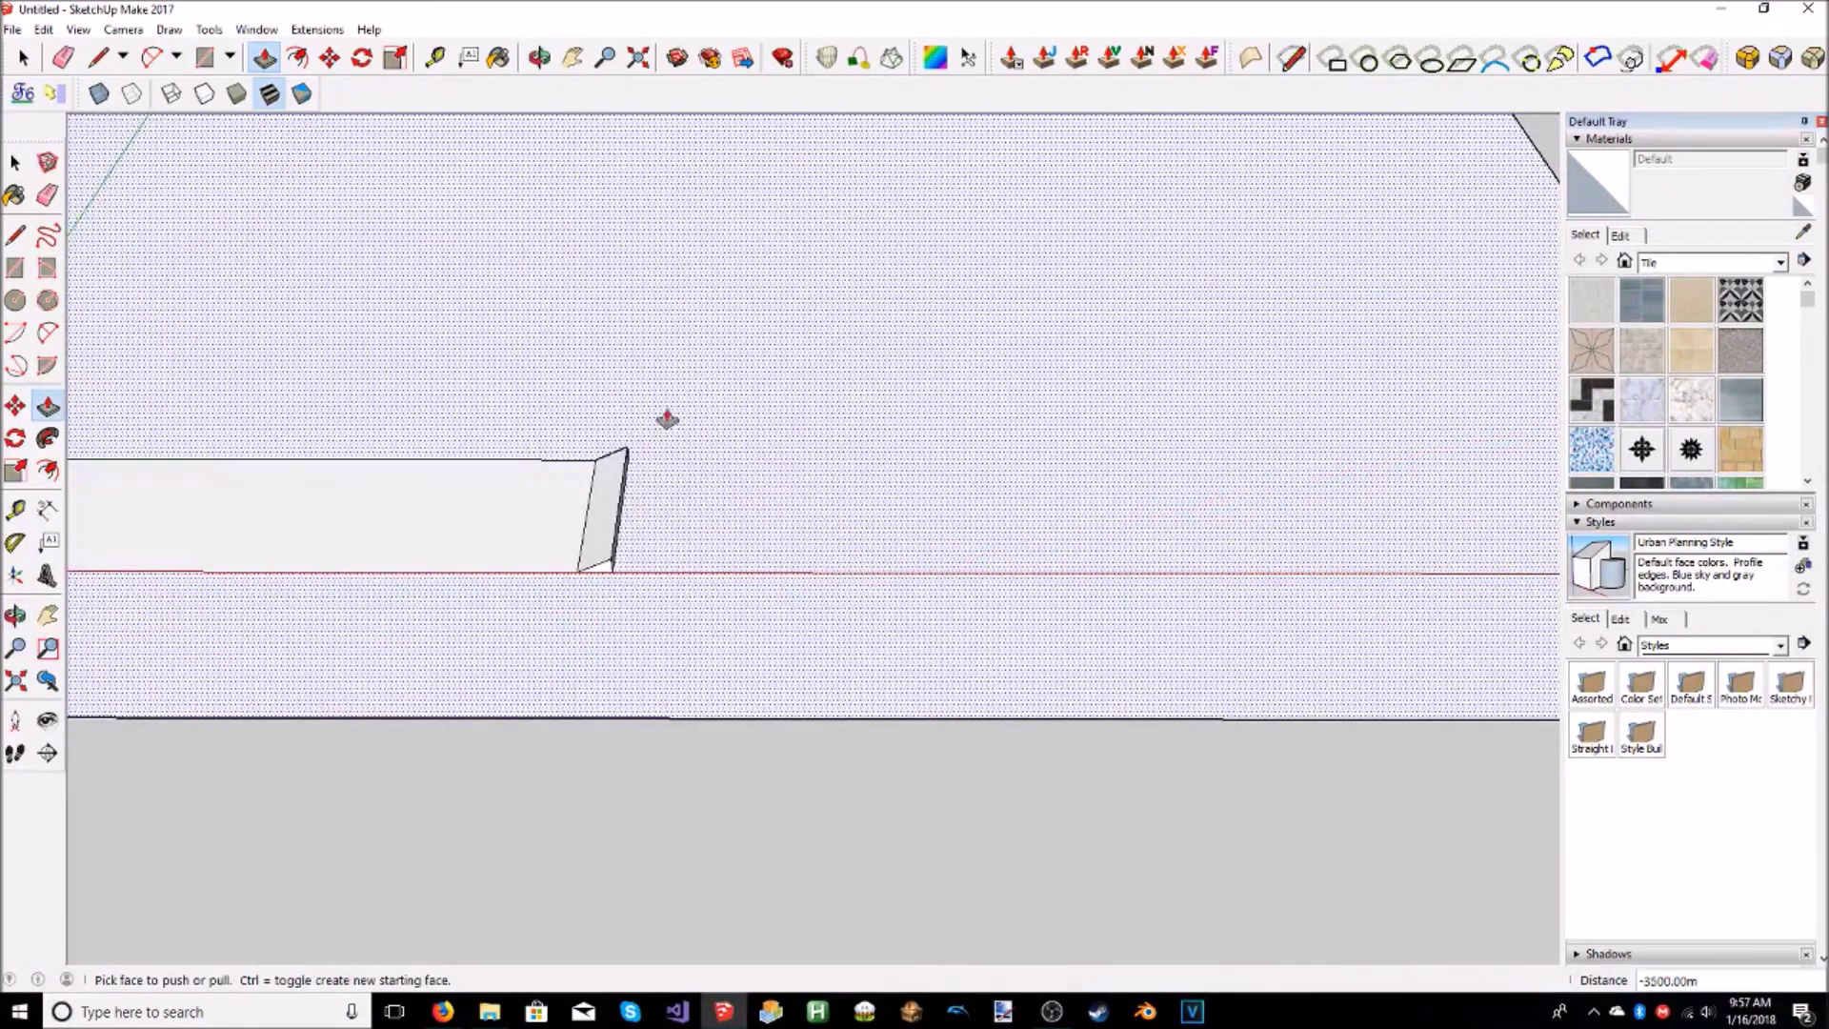
middle_click_drag(918, 499, 586, 534)
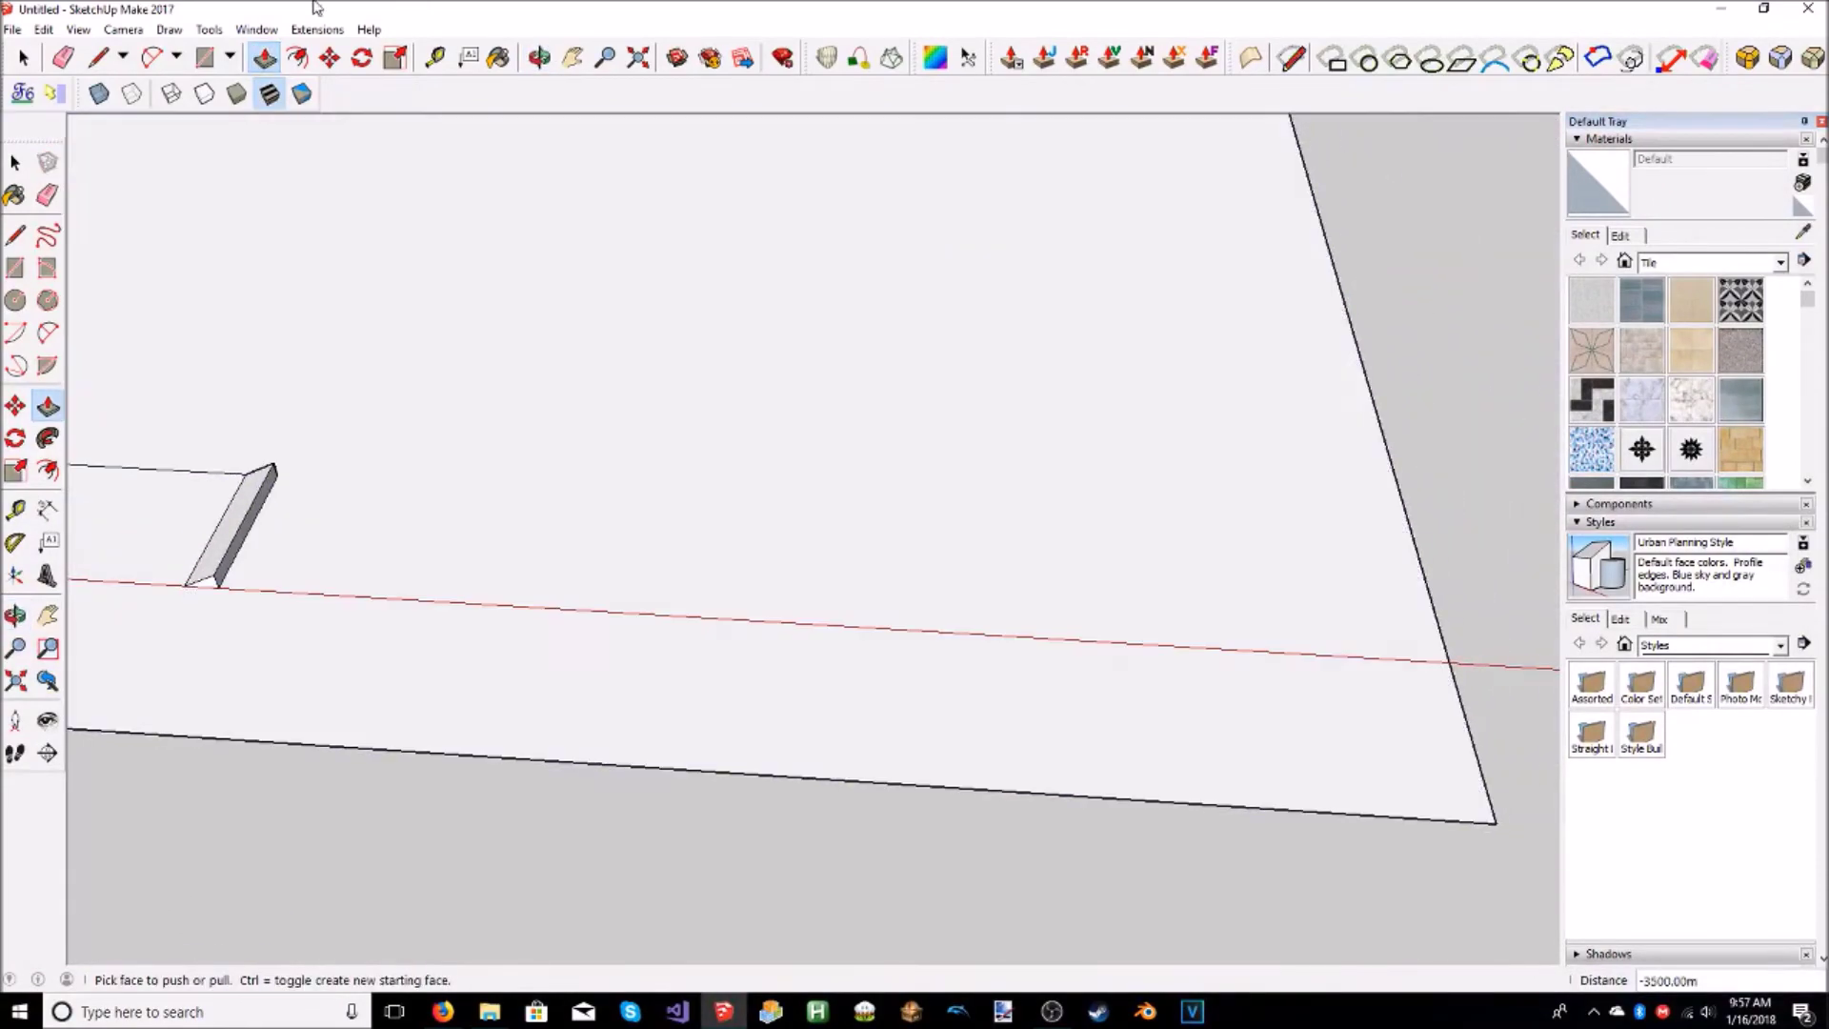
Draw two adjoining rectangles past the ramp, the second further along the road.
left_click(231, 59)
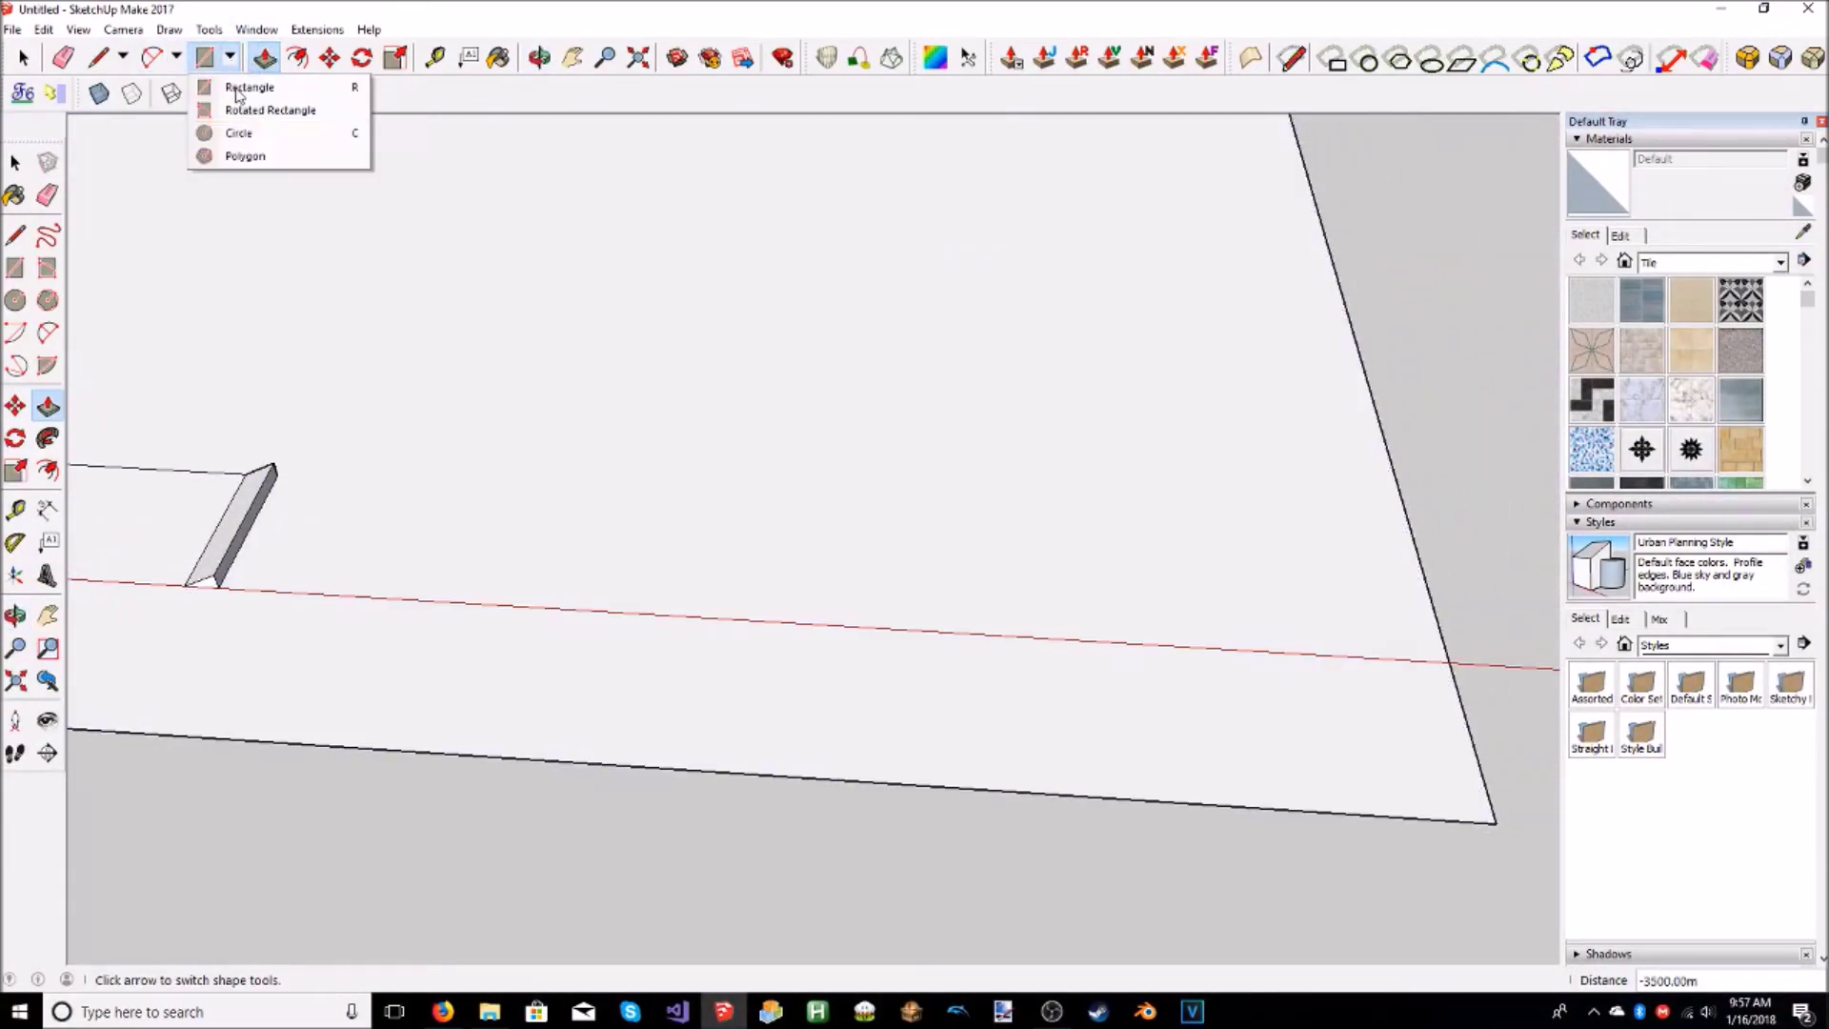
left_click(177, 57)
key("Escape")
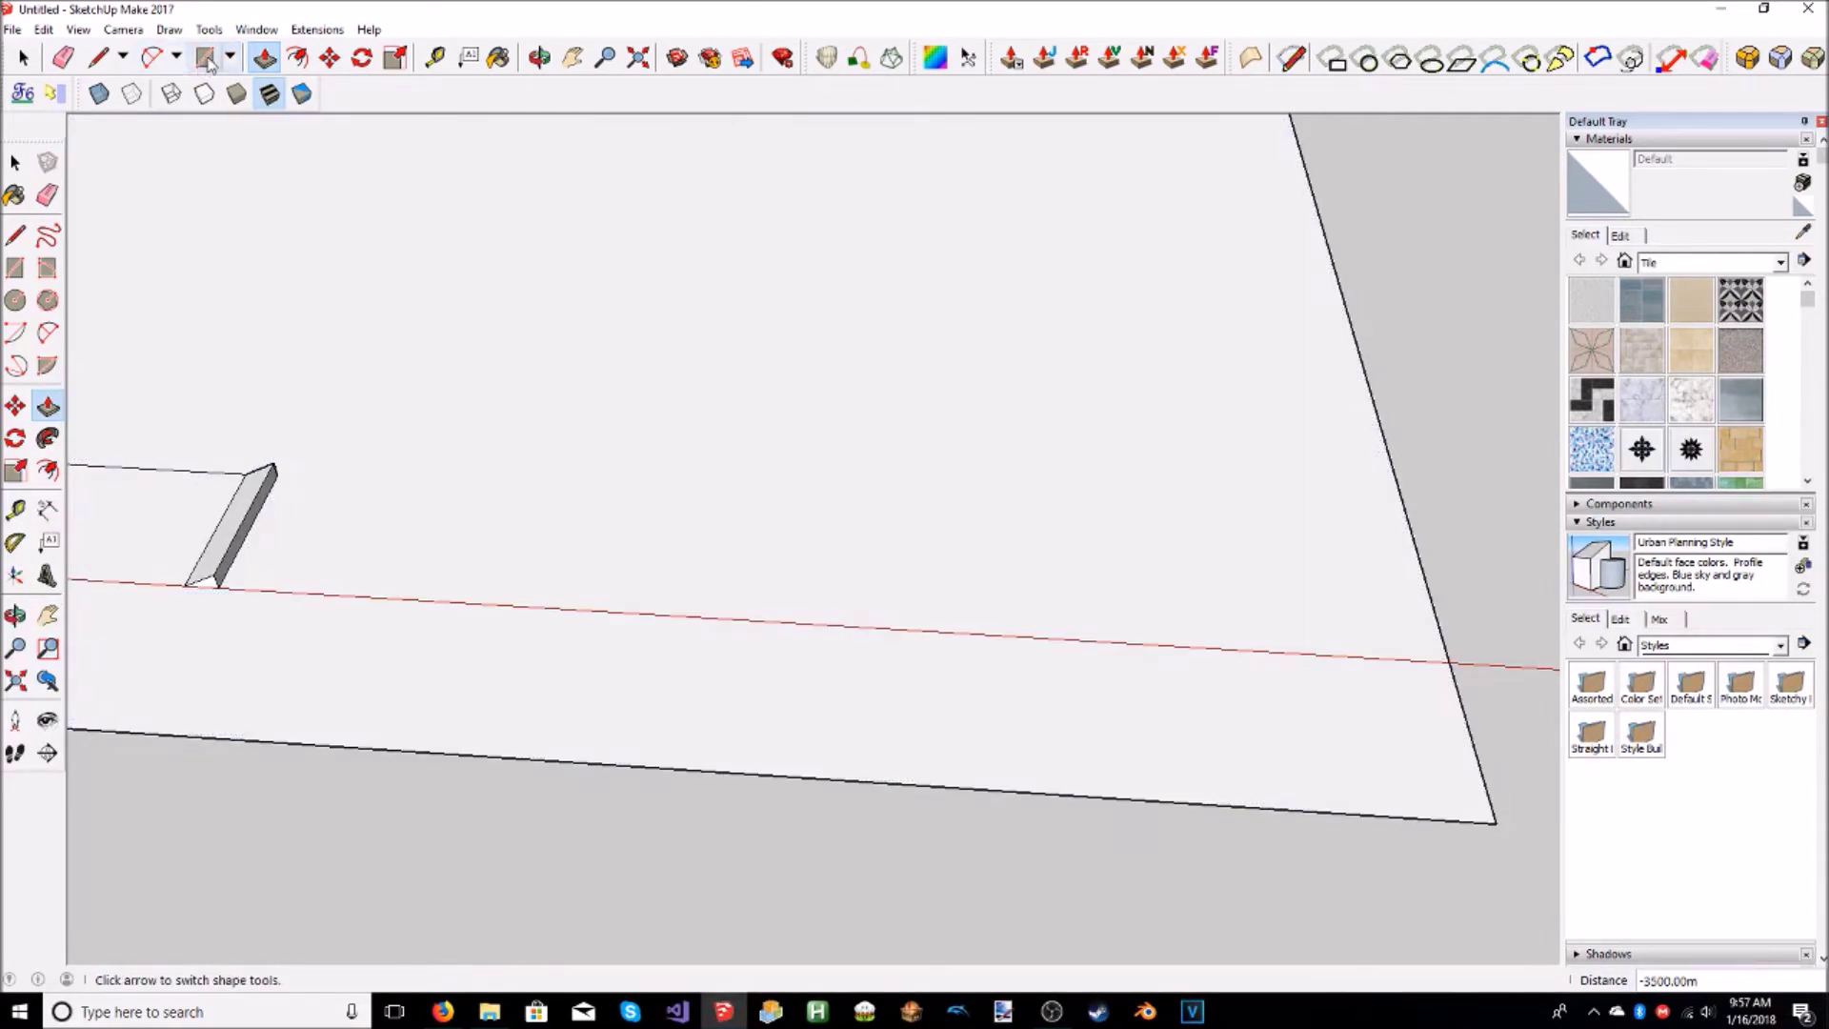
left_click(25, 59)
key("r")
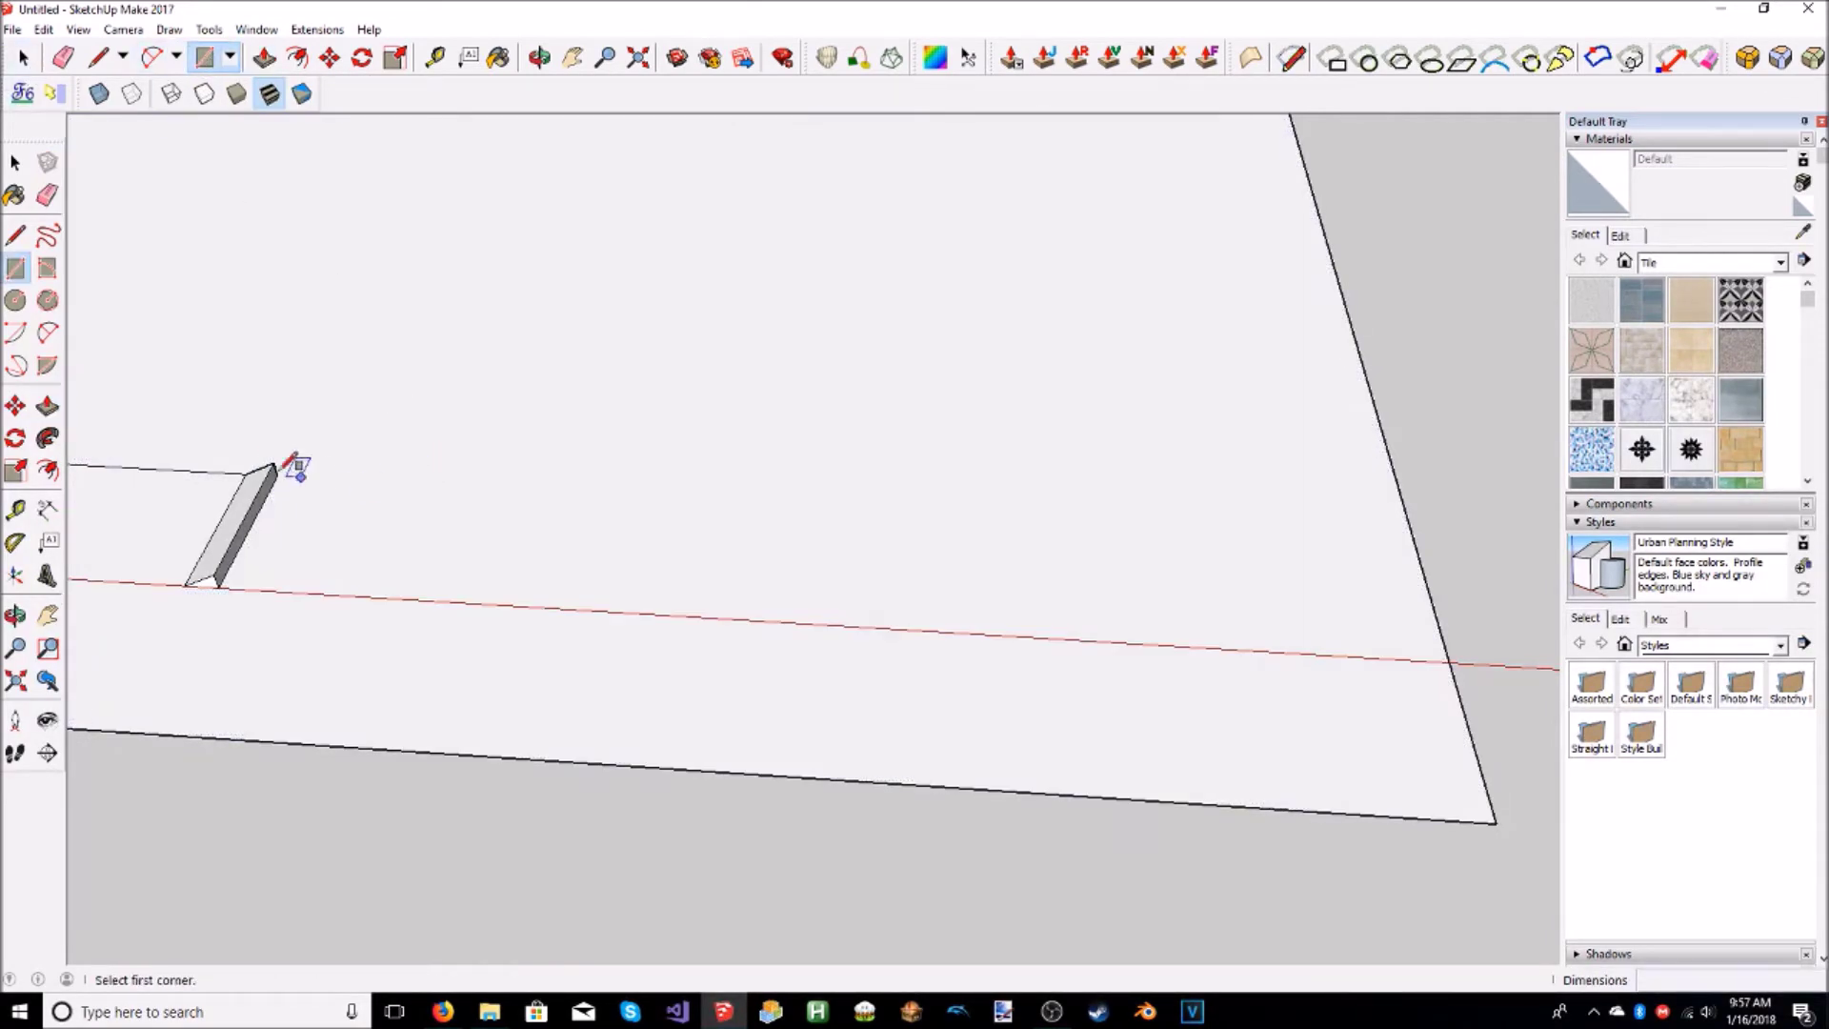
left_click(276, 473)
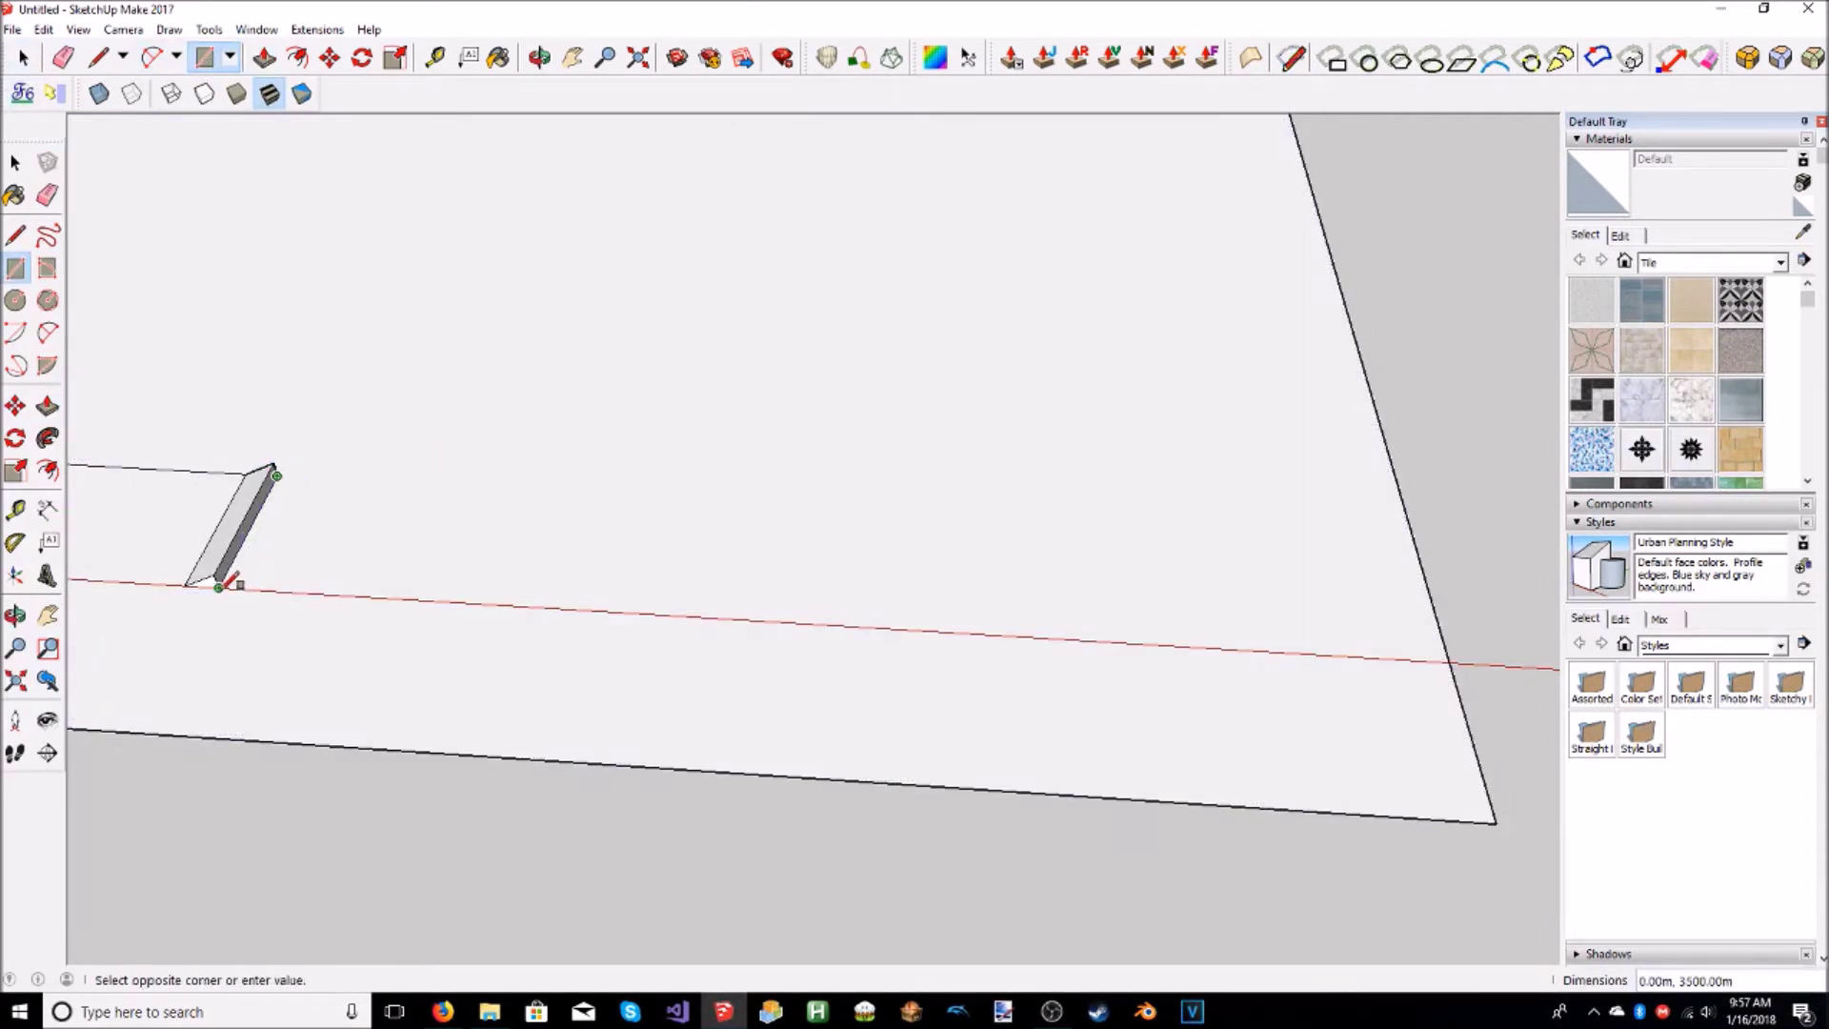
left_click(481, 602)
left_click(524, 488)
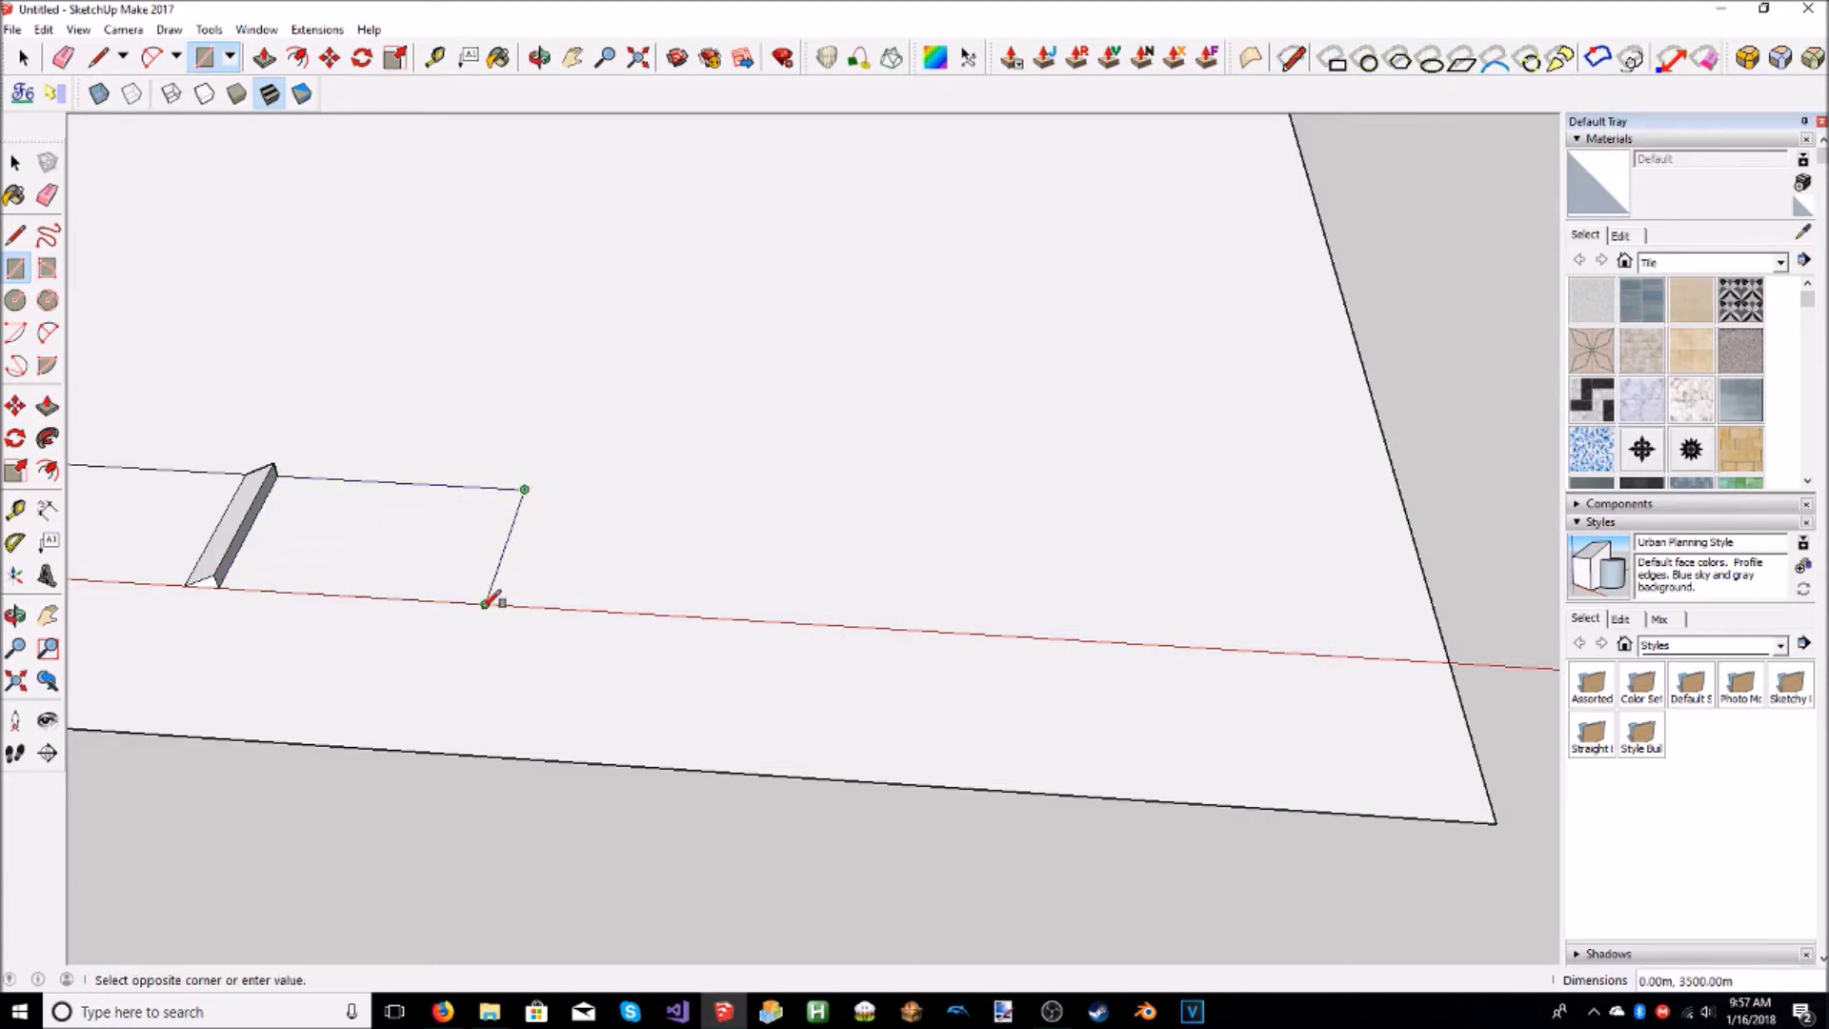
left_click(816, 624)
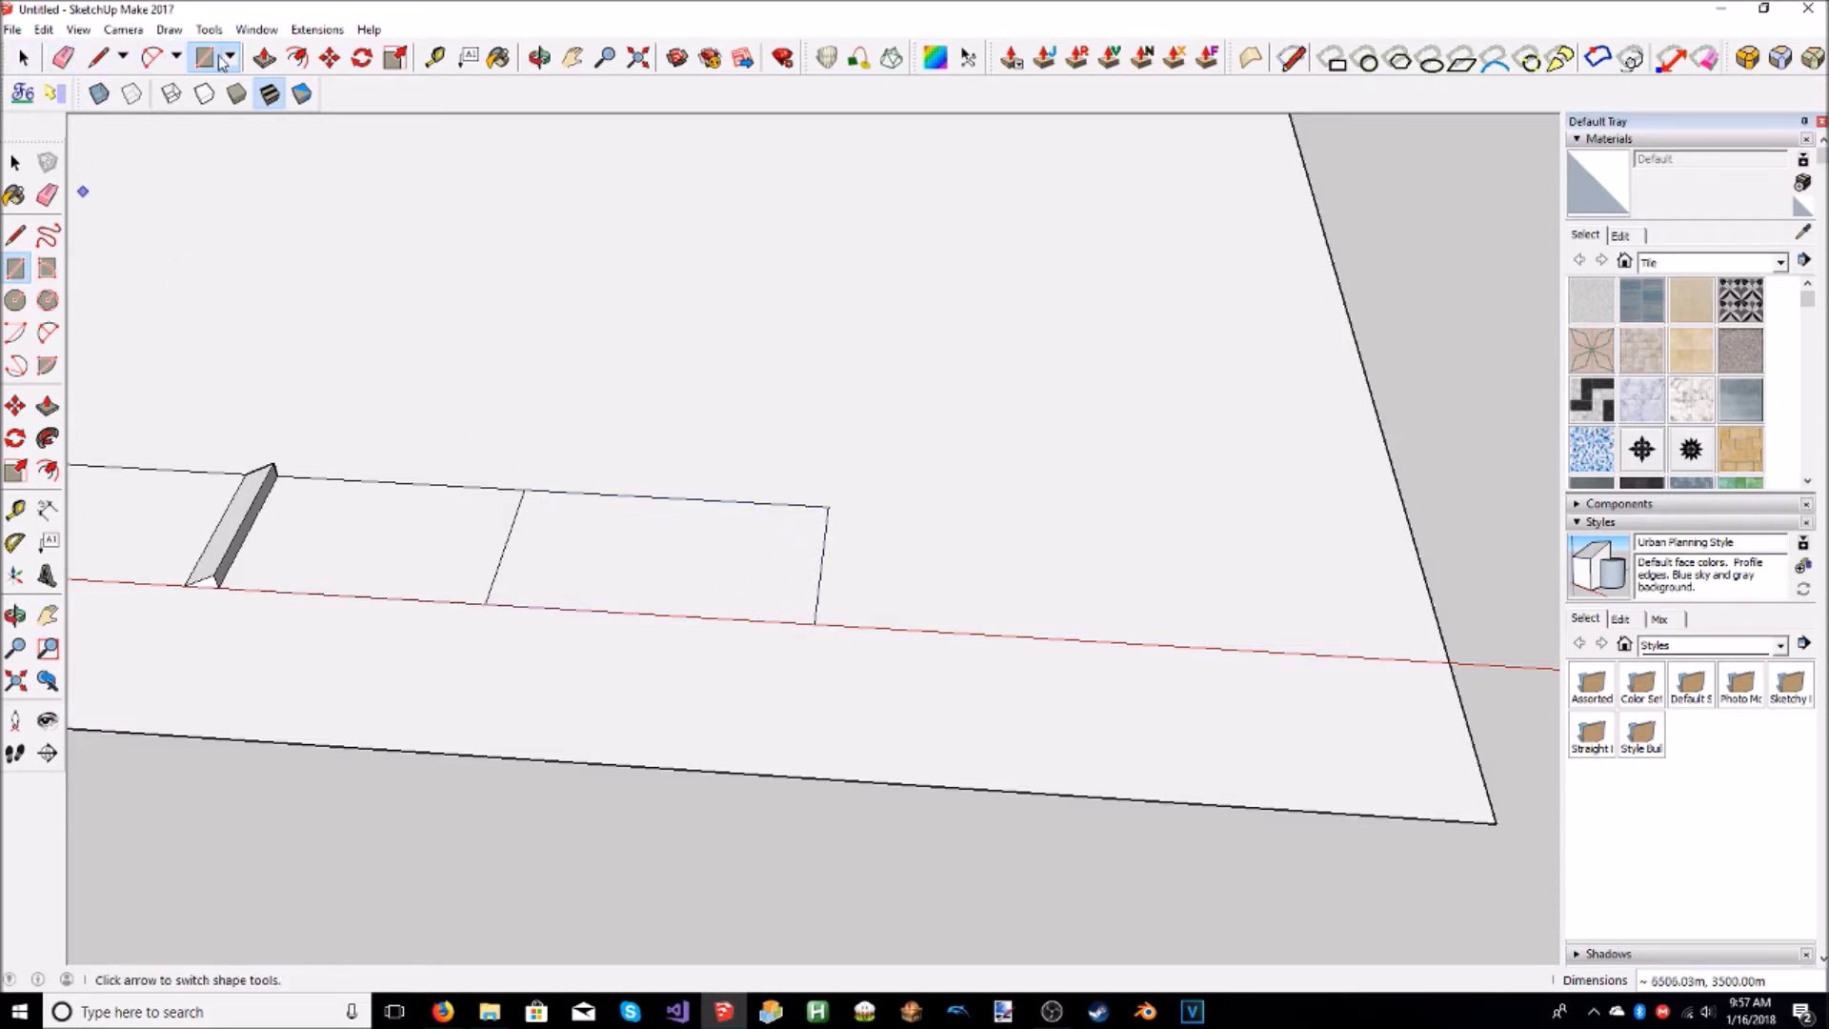
Erase the first rectangle's top edge and its edge on the axis.
left_click(69, 59)
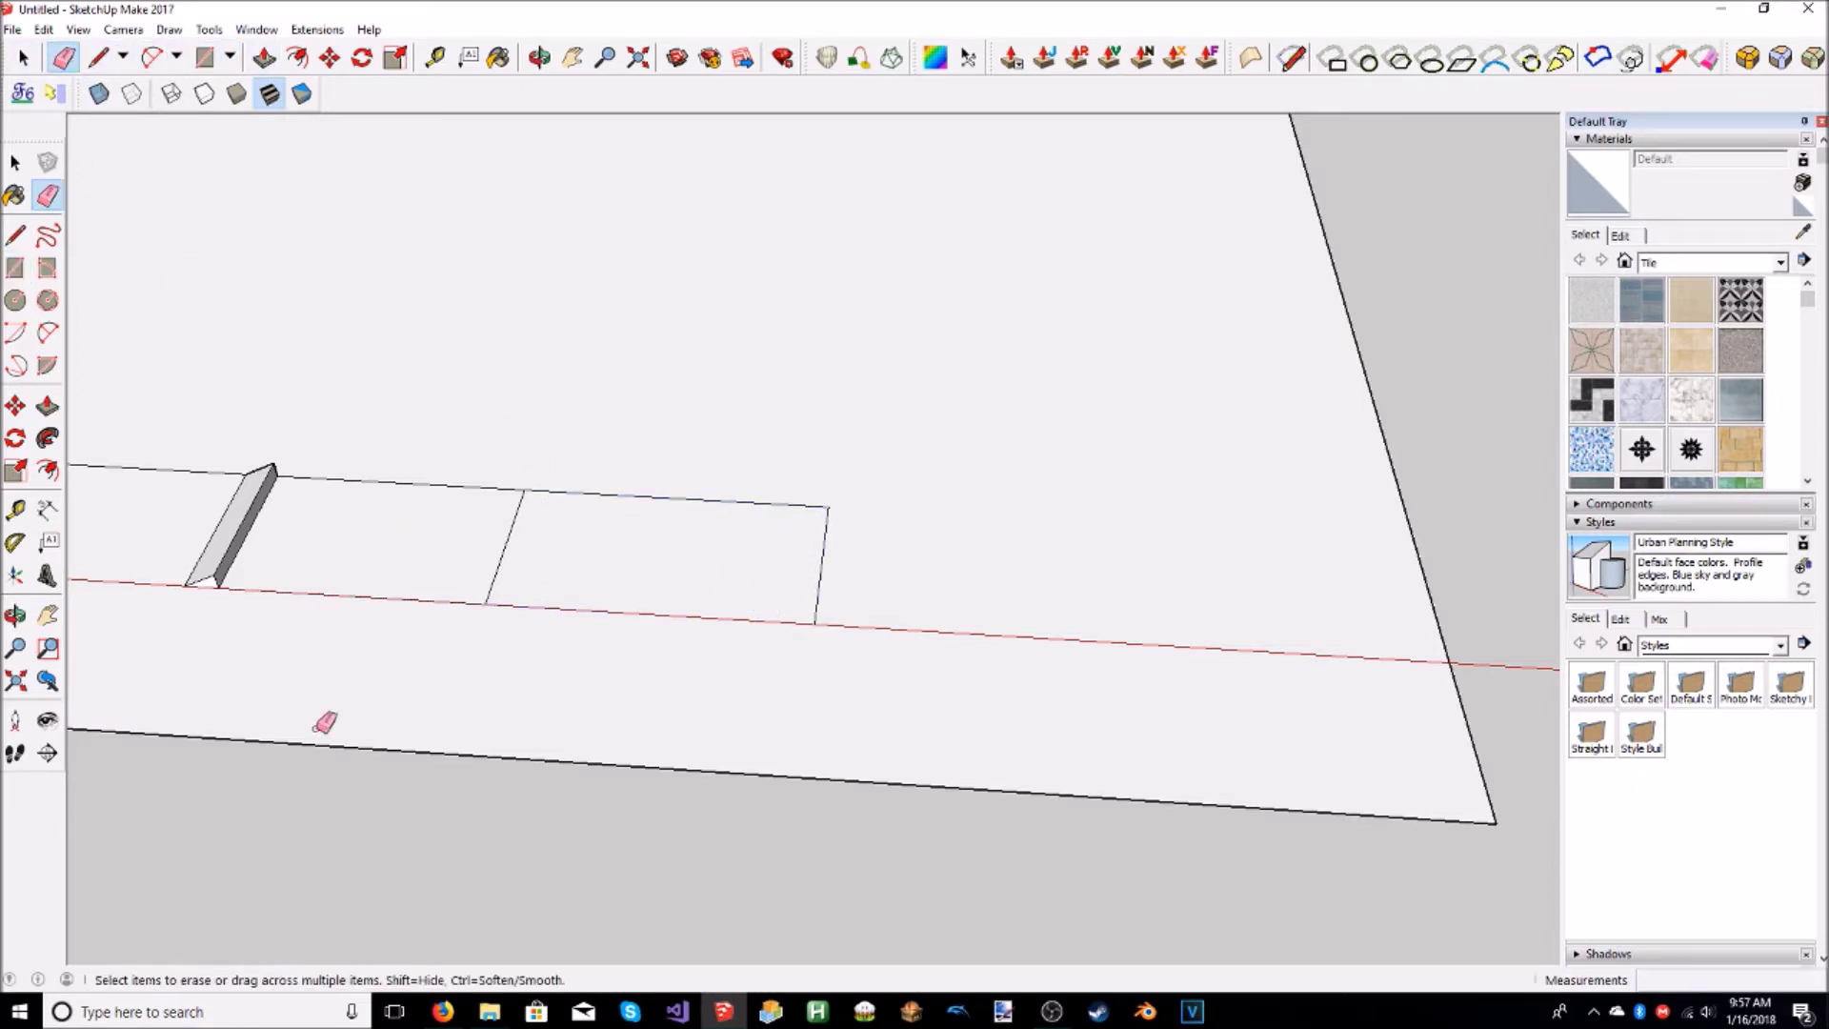
left_click(431, 483)
left_click(391, 600)
middle_click_drag(615, 363, 1032, 439)
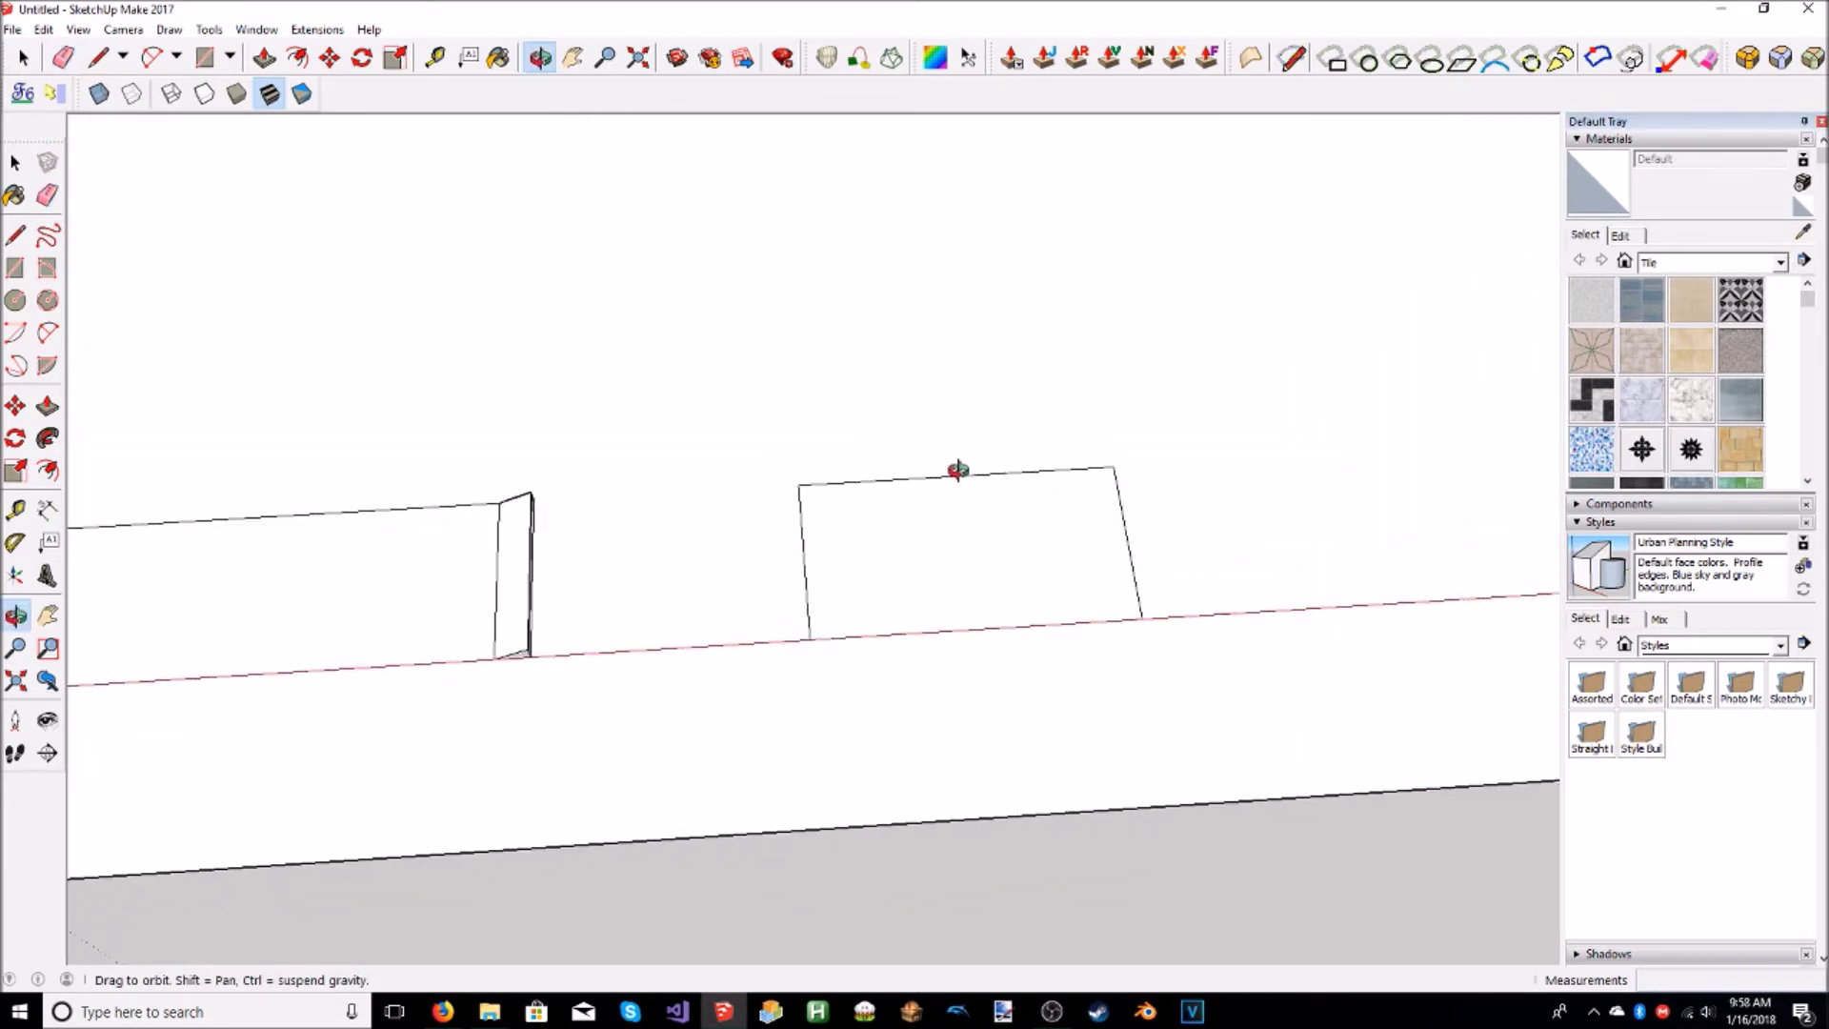
left_click_drag(957, 469, 838, 448)
key("e")
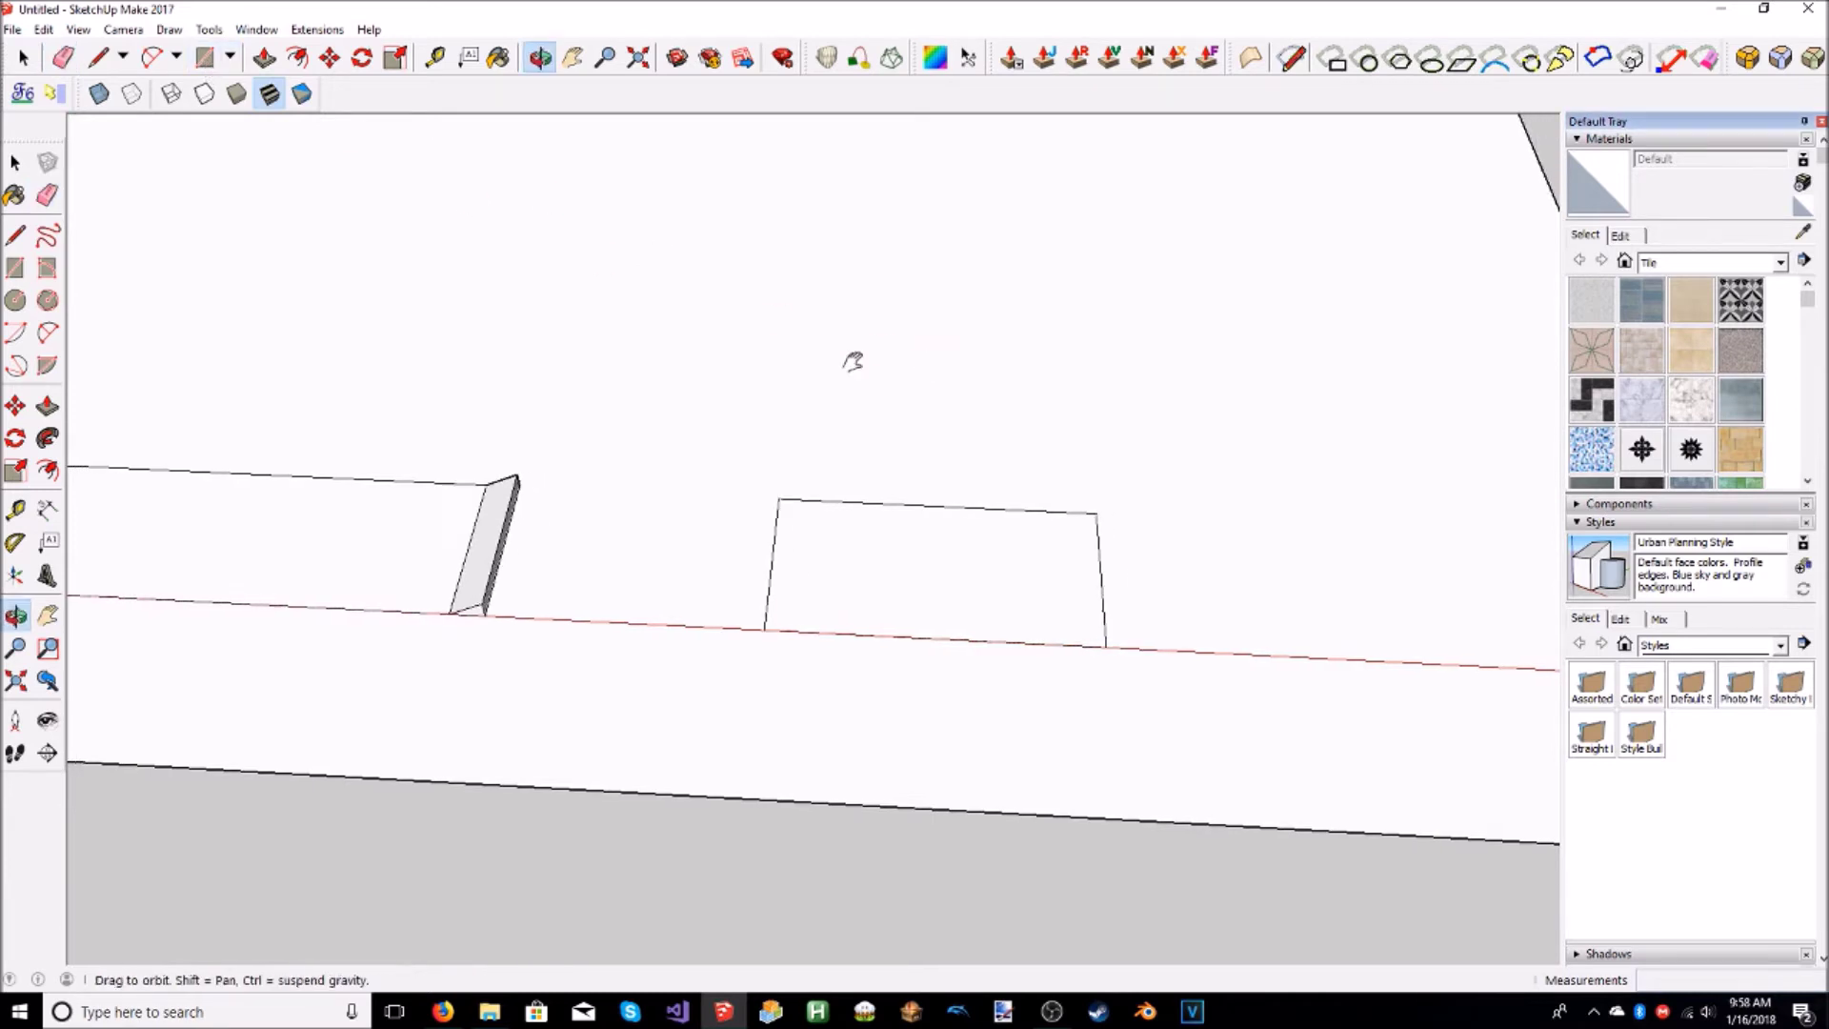
mouse_move(849, 359)
middle_mouse_down()
mouse_move(420, 367)
mouse_move(505, 544)
mouse_move(571, 562)
middle_mouse_up()
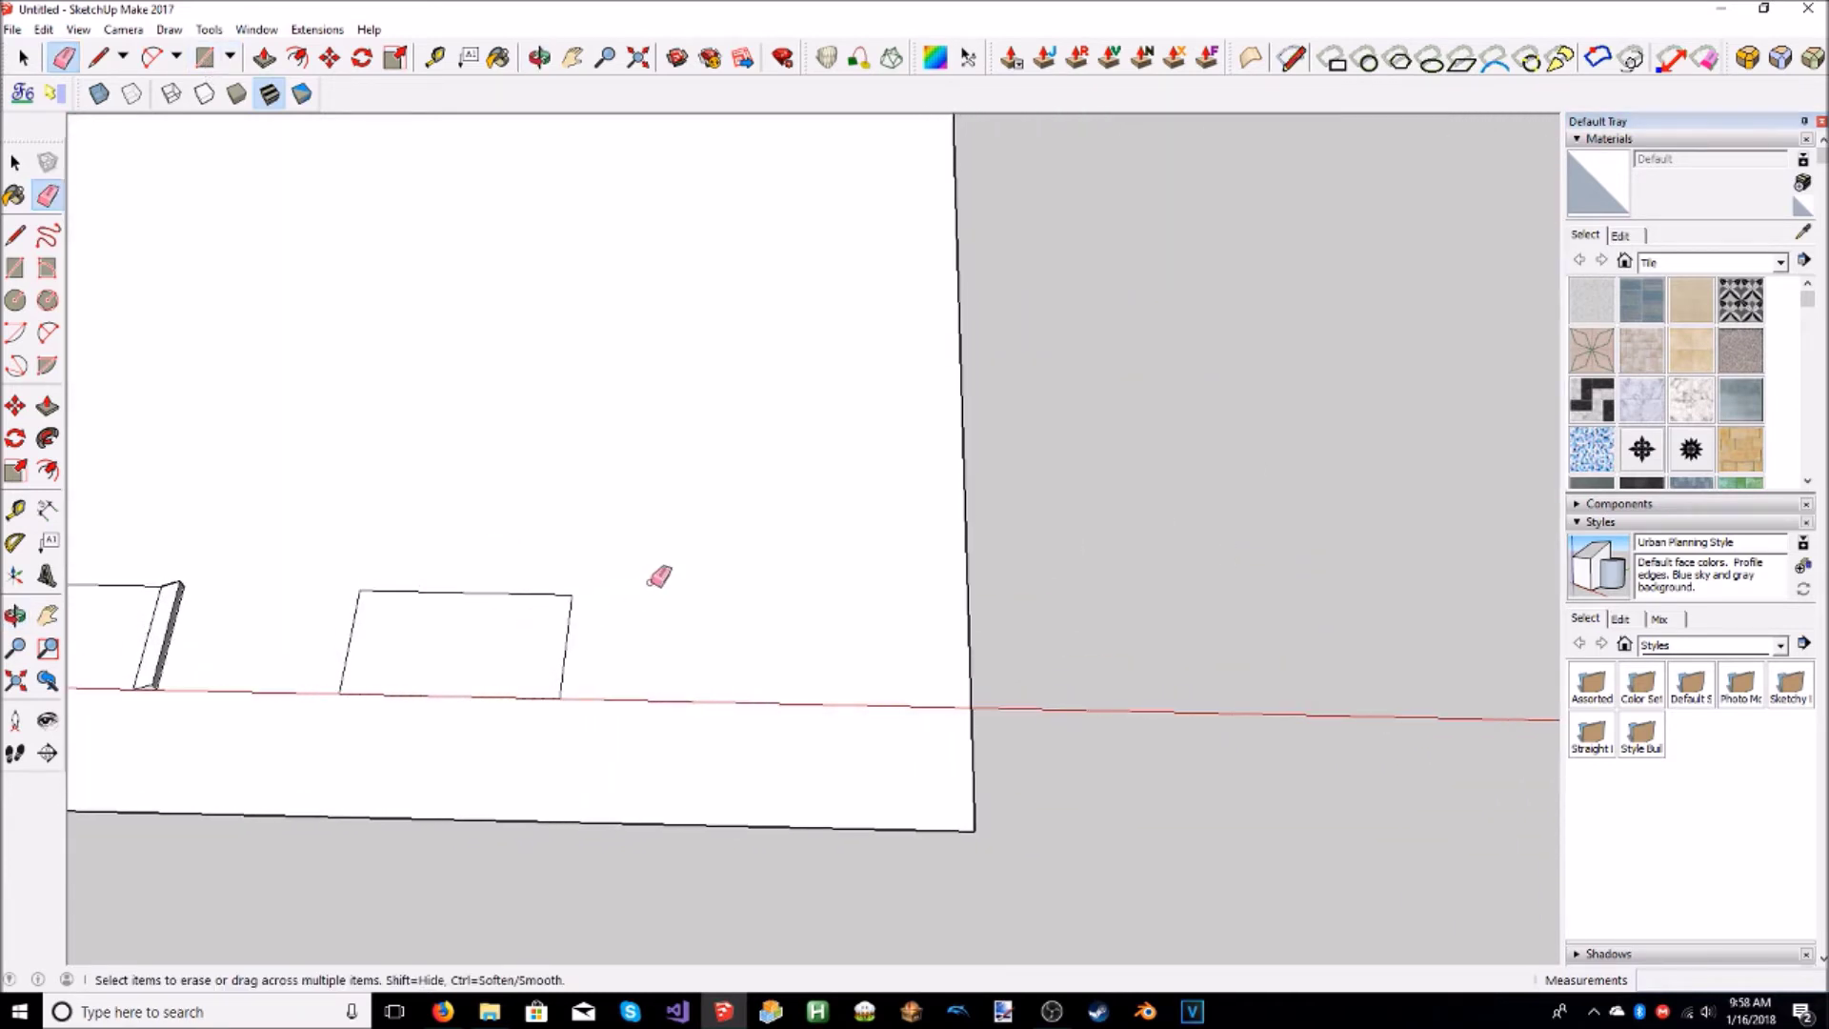
Paste a copy of the extension line and rotate it 90 degrees.
left_click(98, 58)
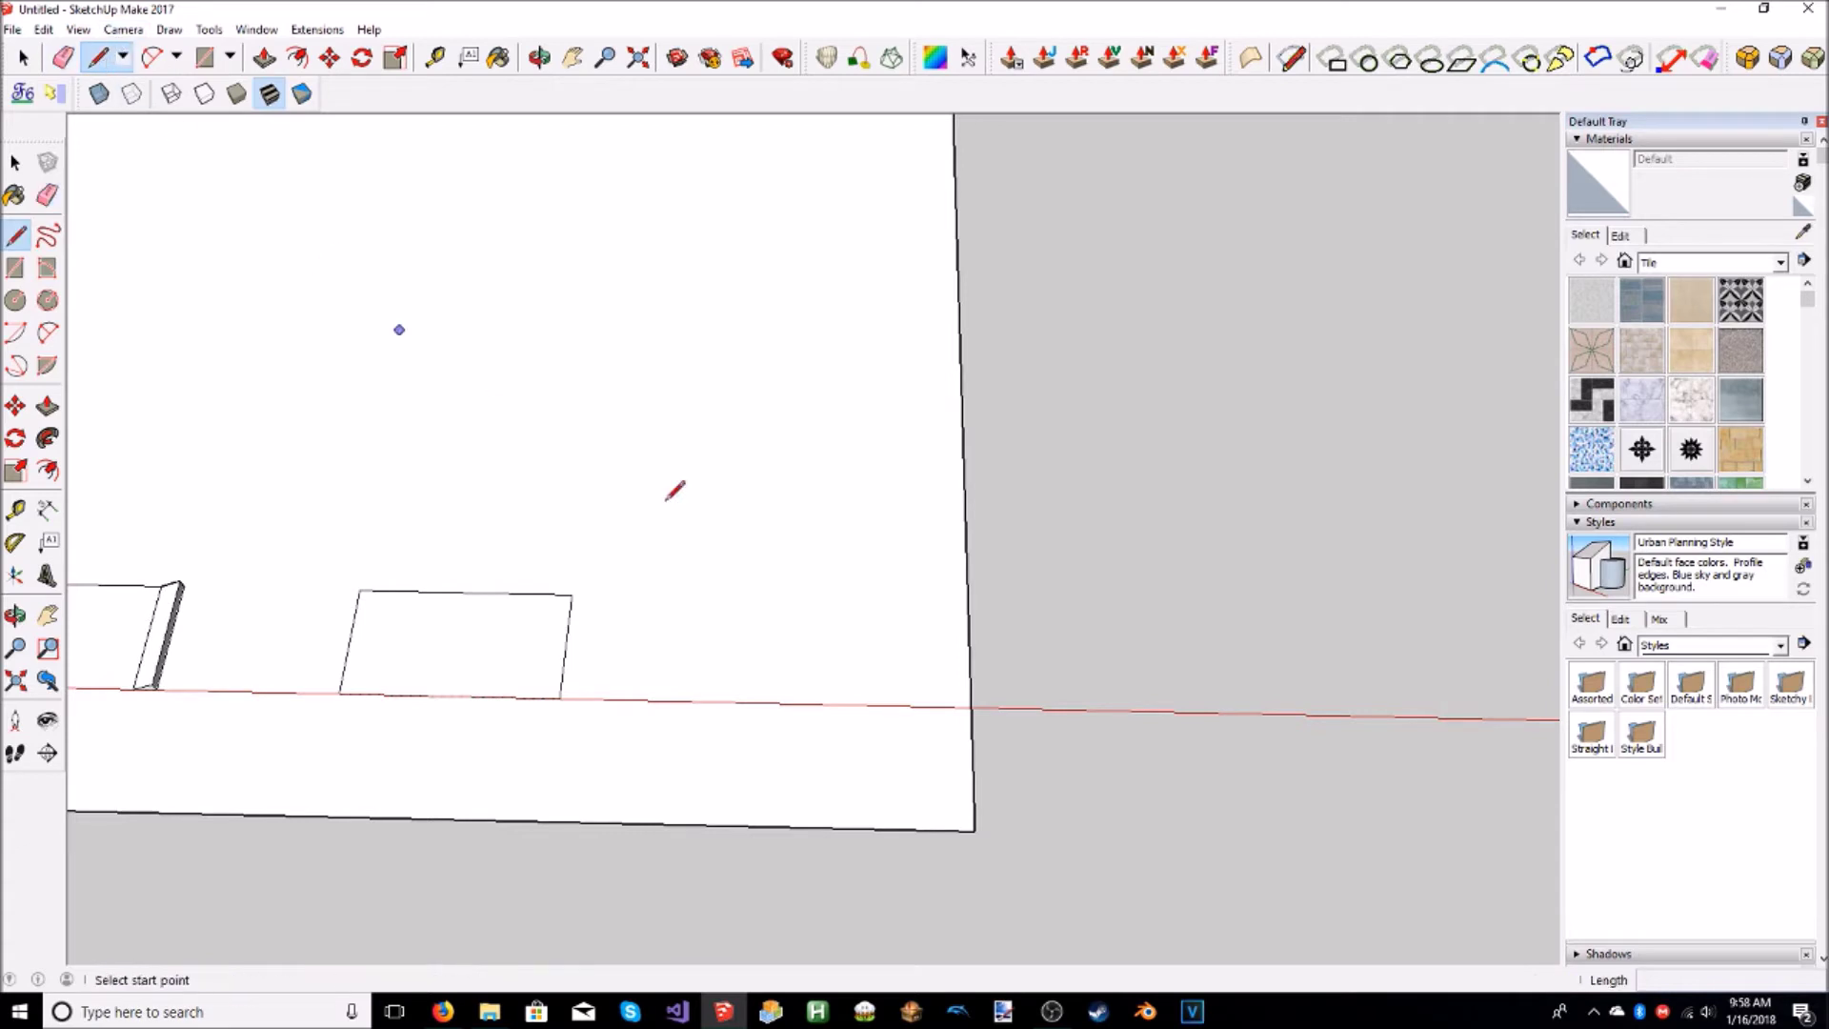
left_click(571, 594)
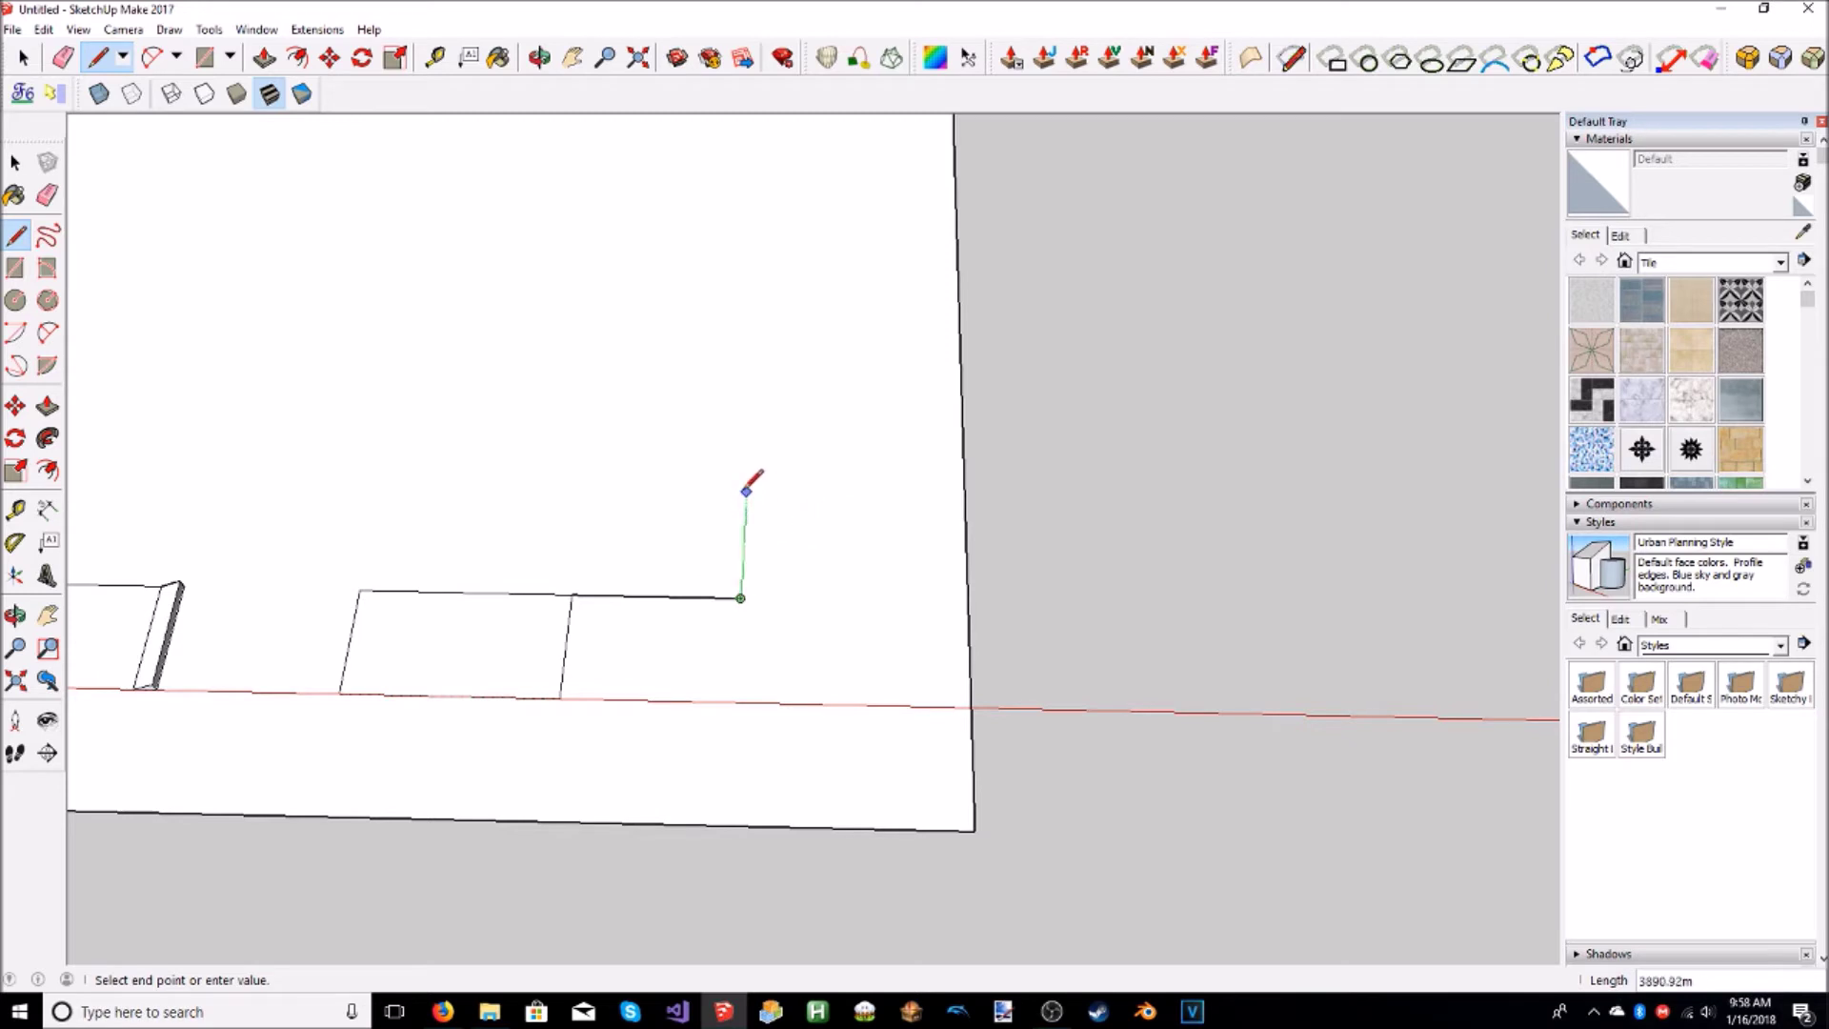
key("ctrl+z")
key("space")
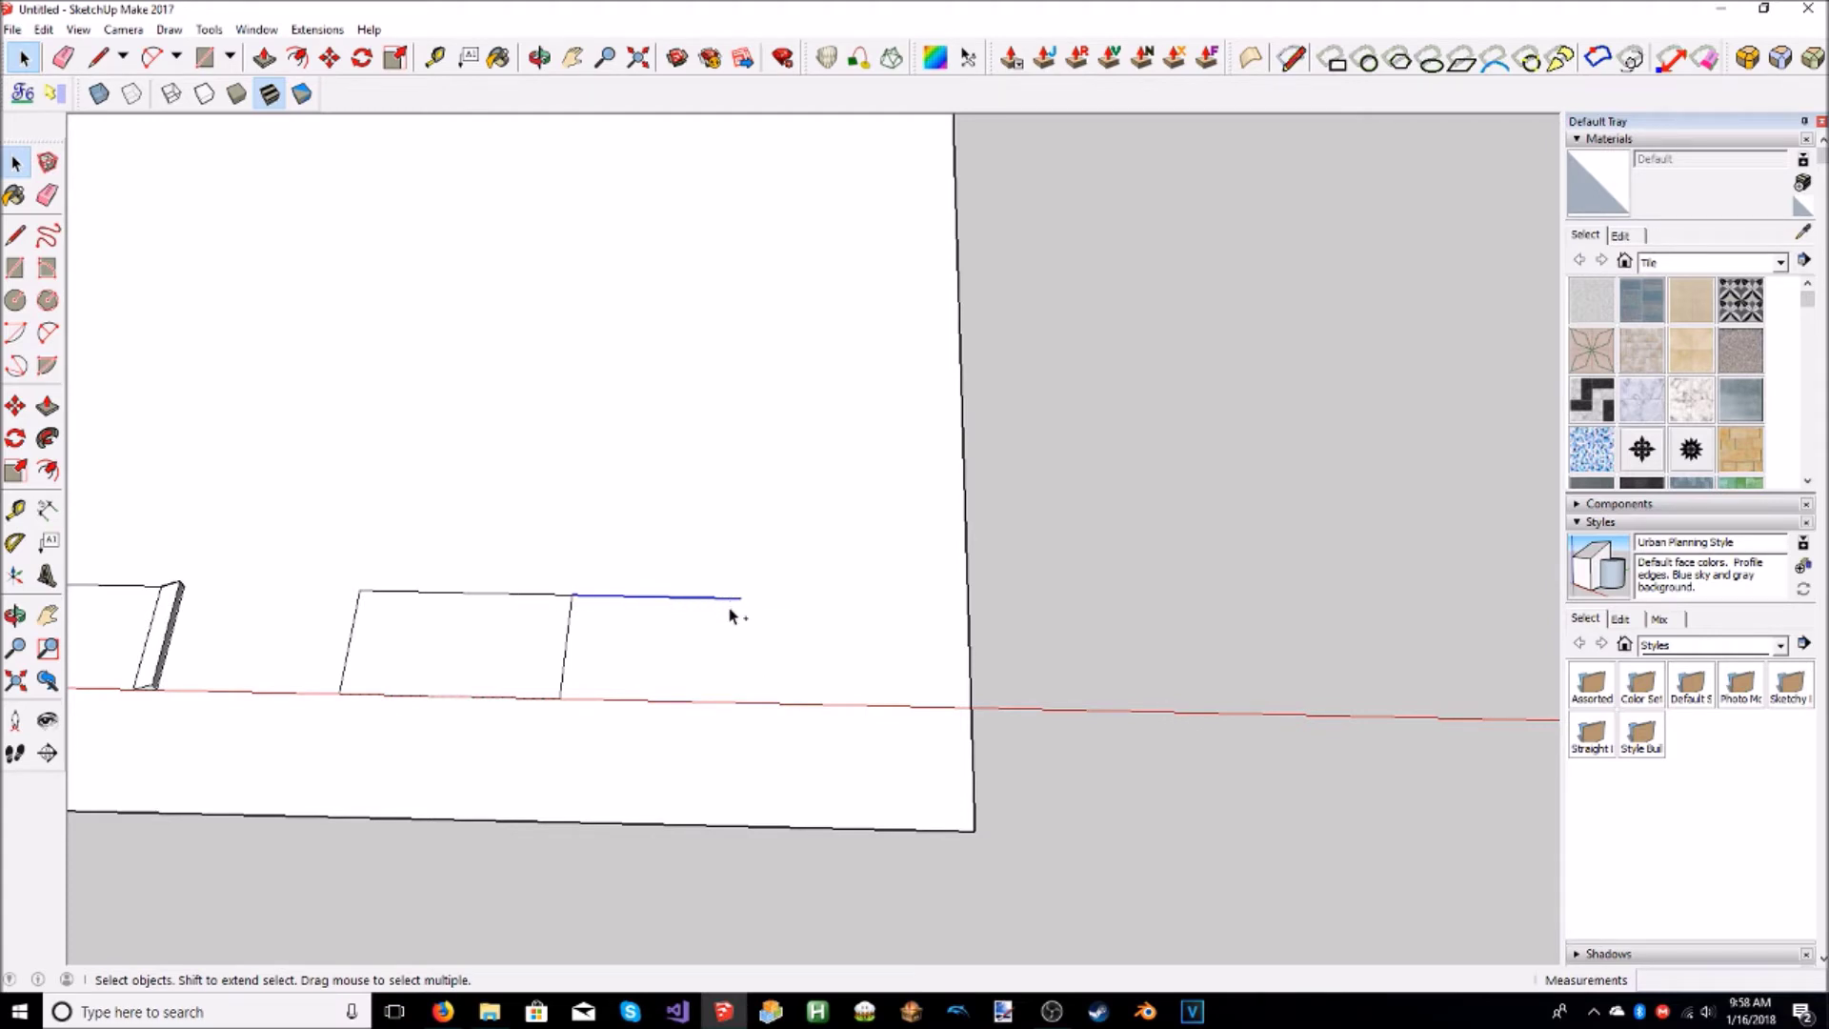
key("ctrl+v")
left_click(605, 436)
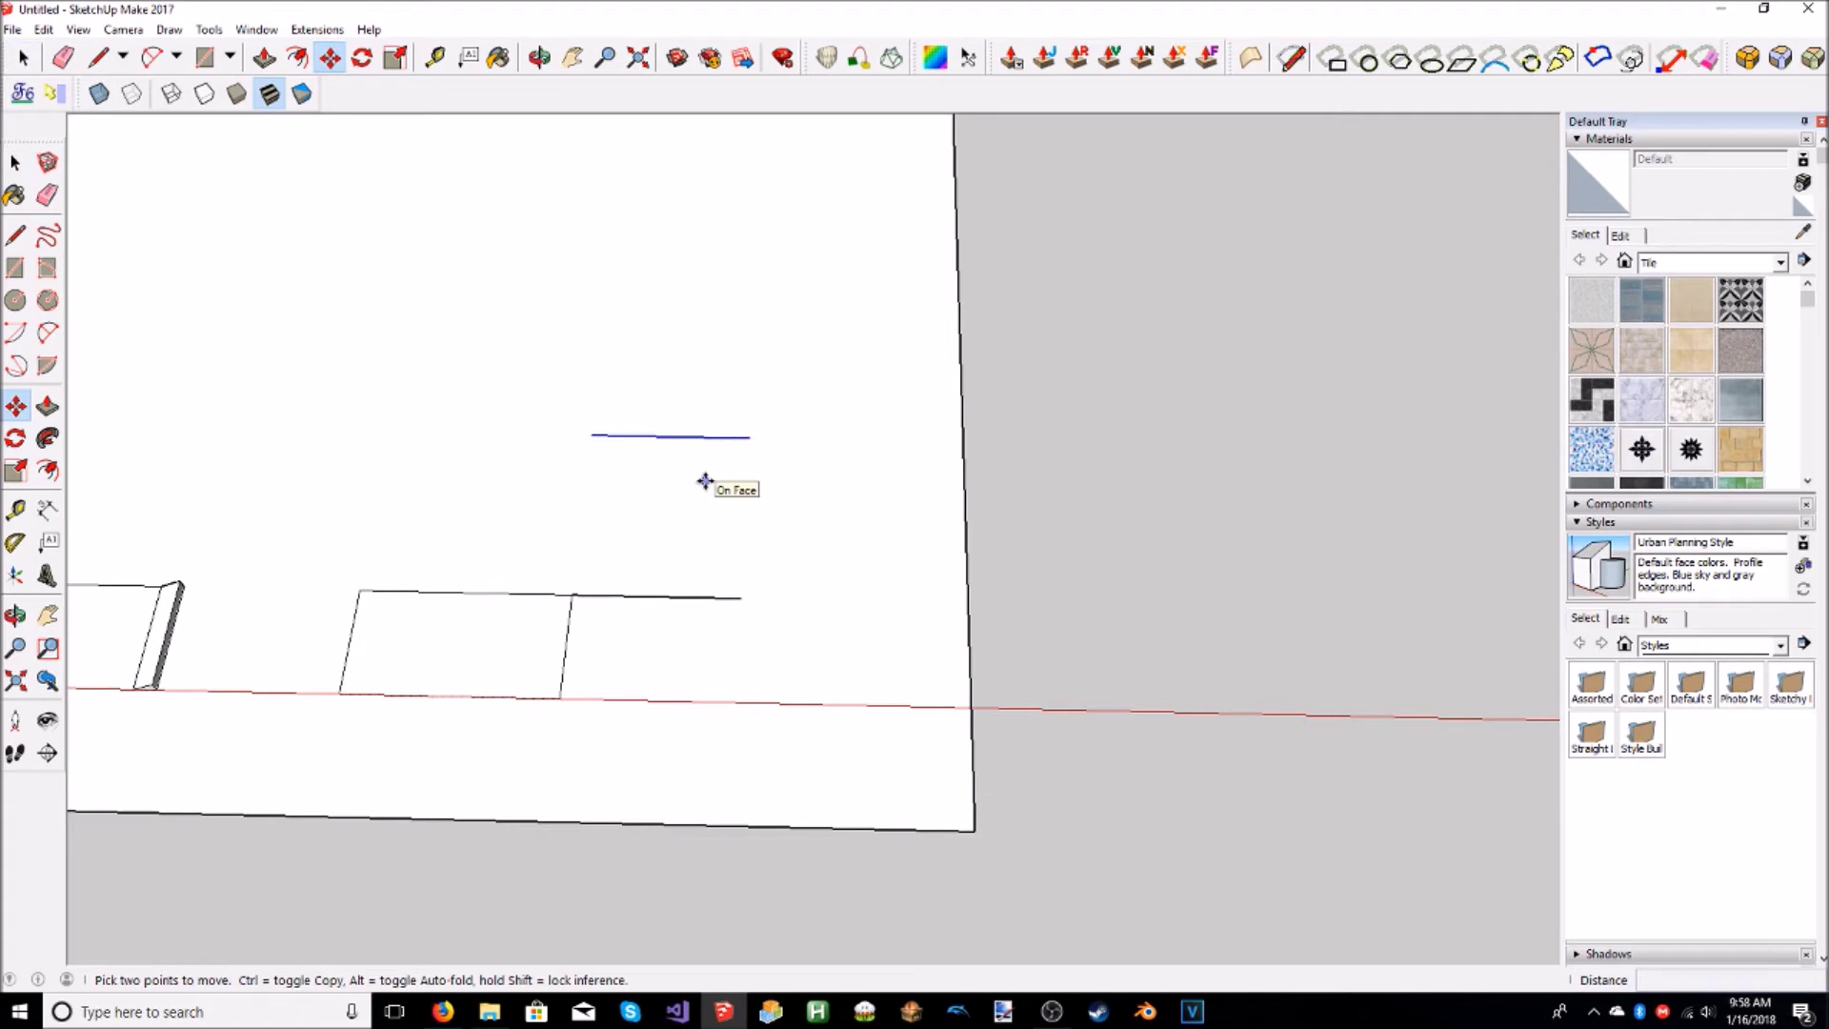
key("q")
left_click(669, 437)
left_click(677, 332)
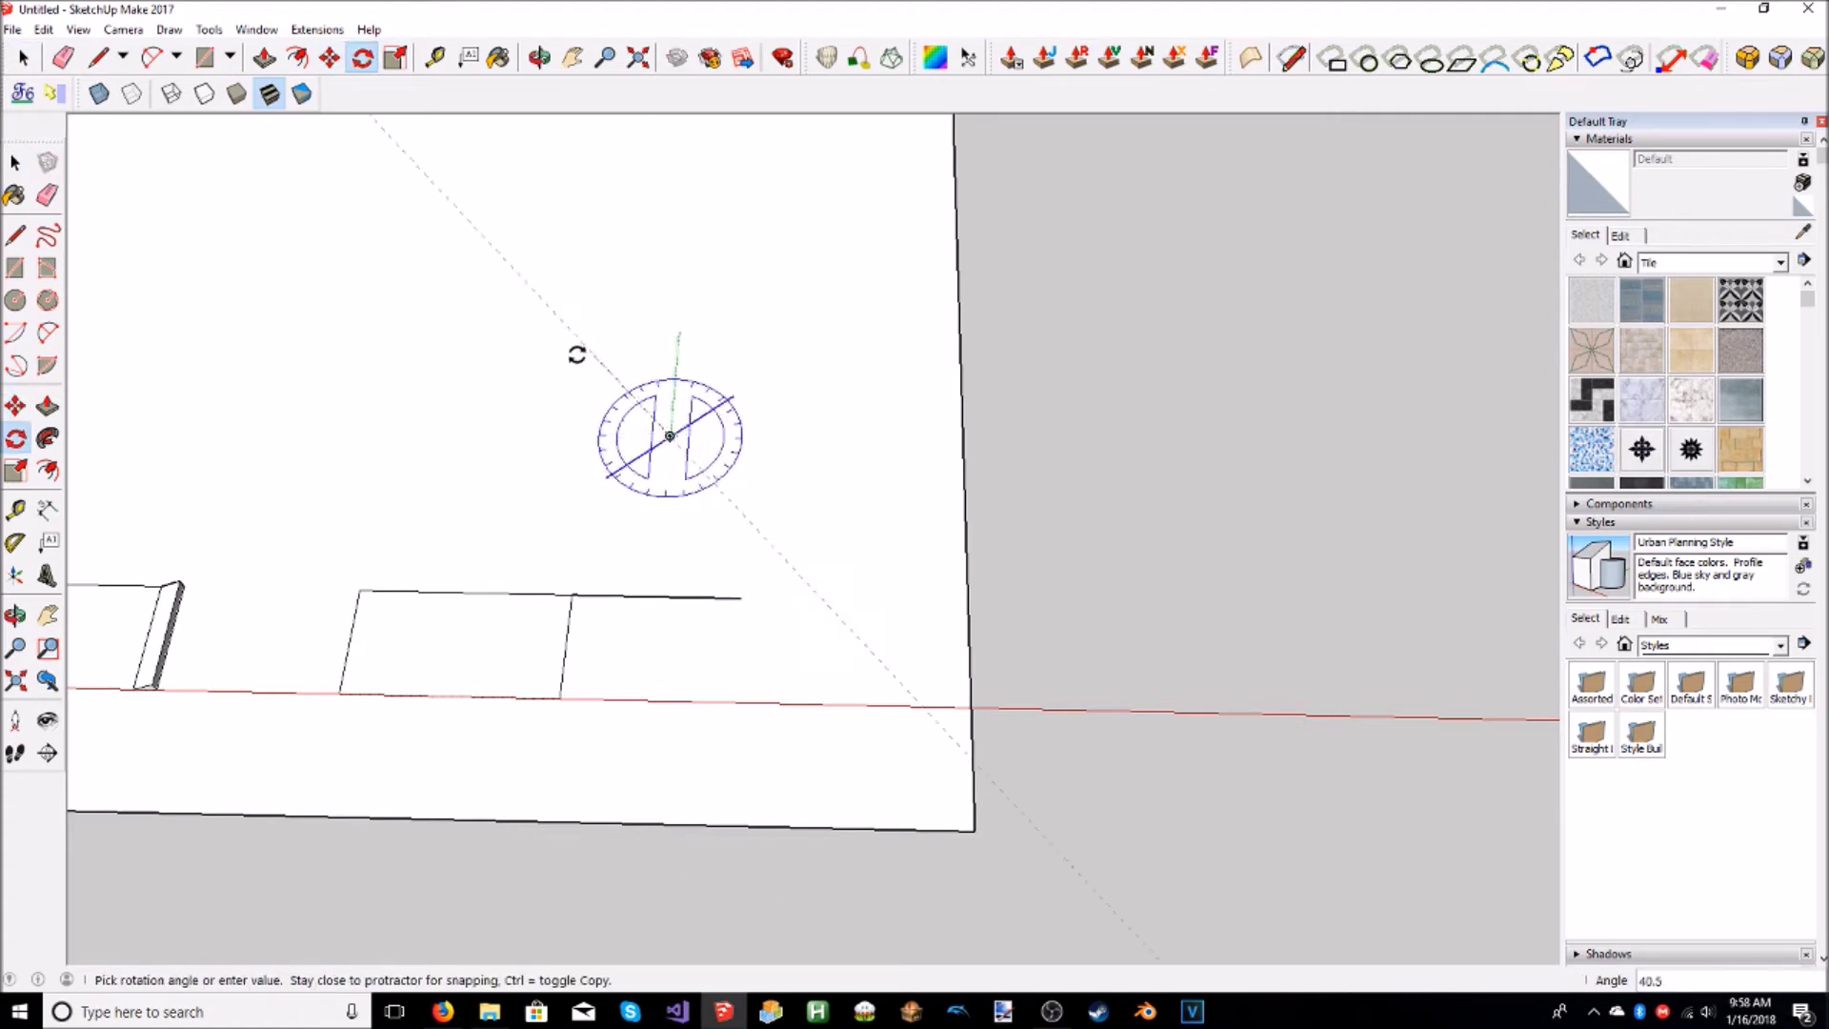
left_click(506, 433)
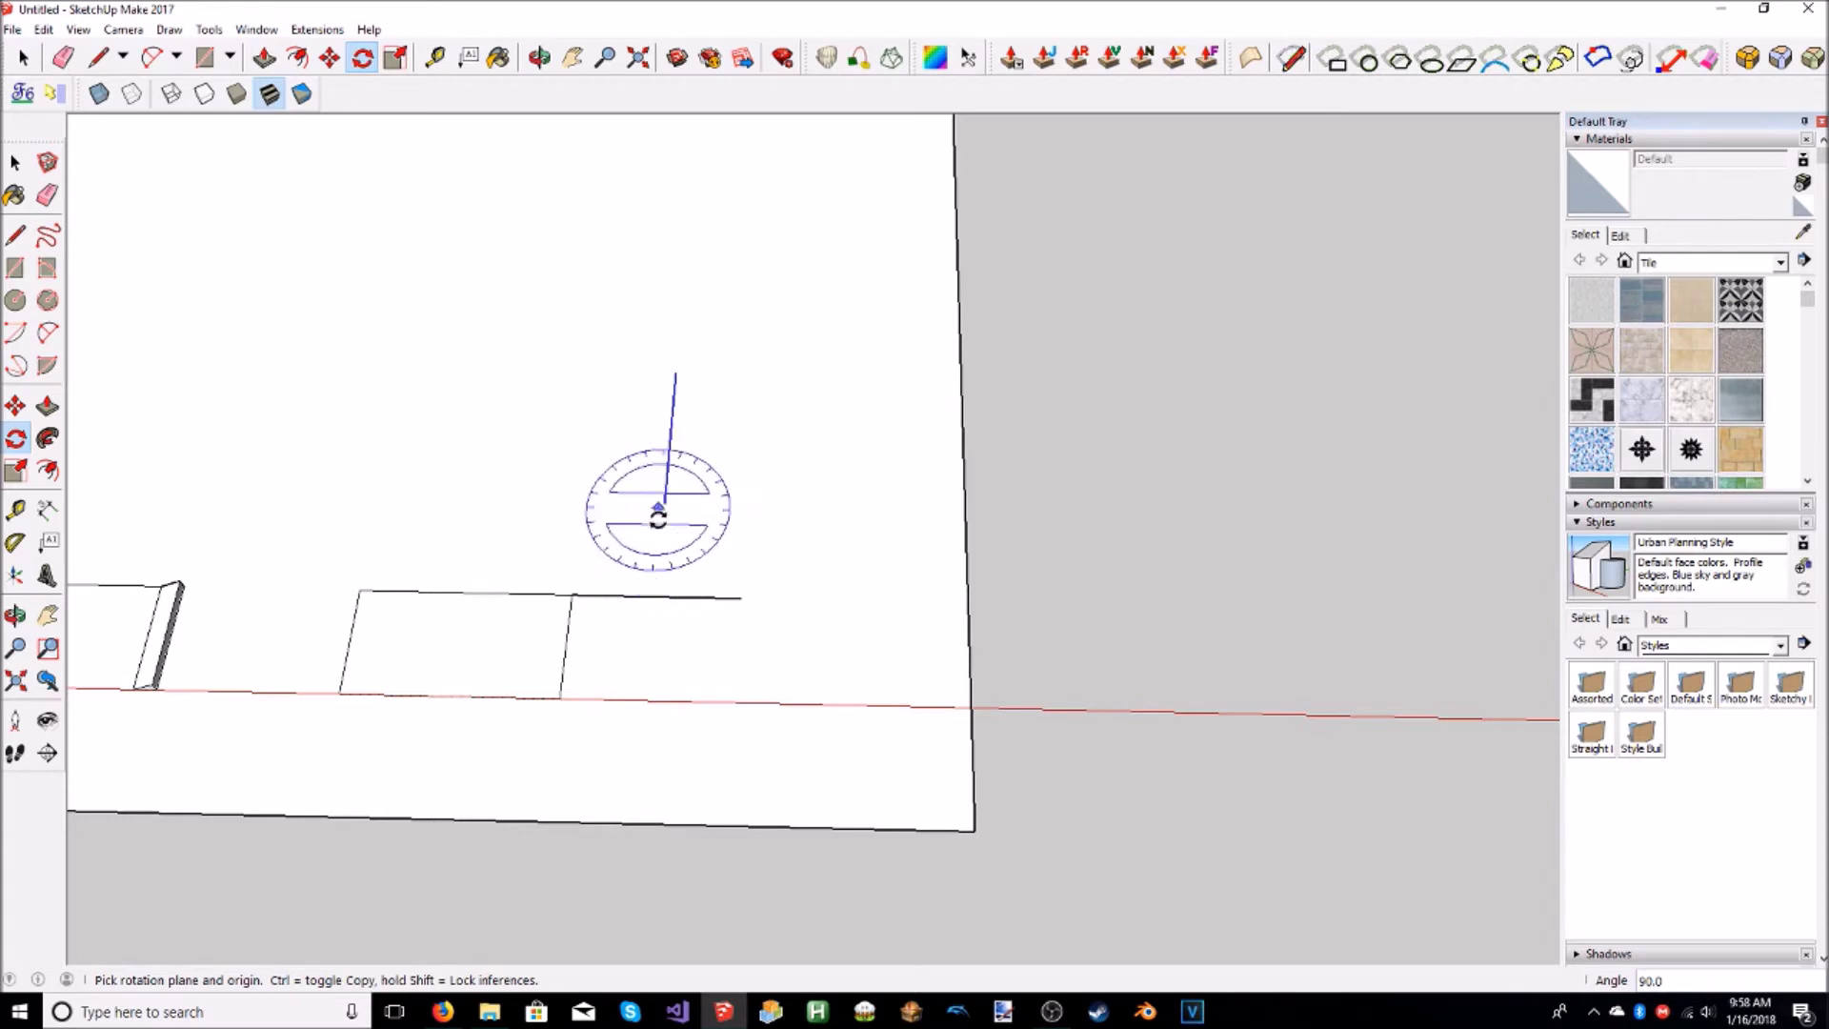
Move the rotated line onto the extension's end to form a right-angle corner.
left_click(329, 58)
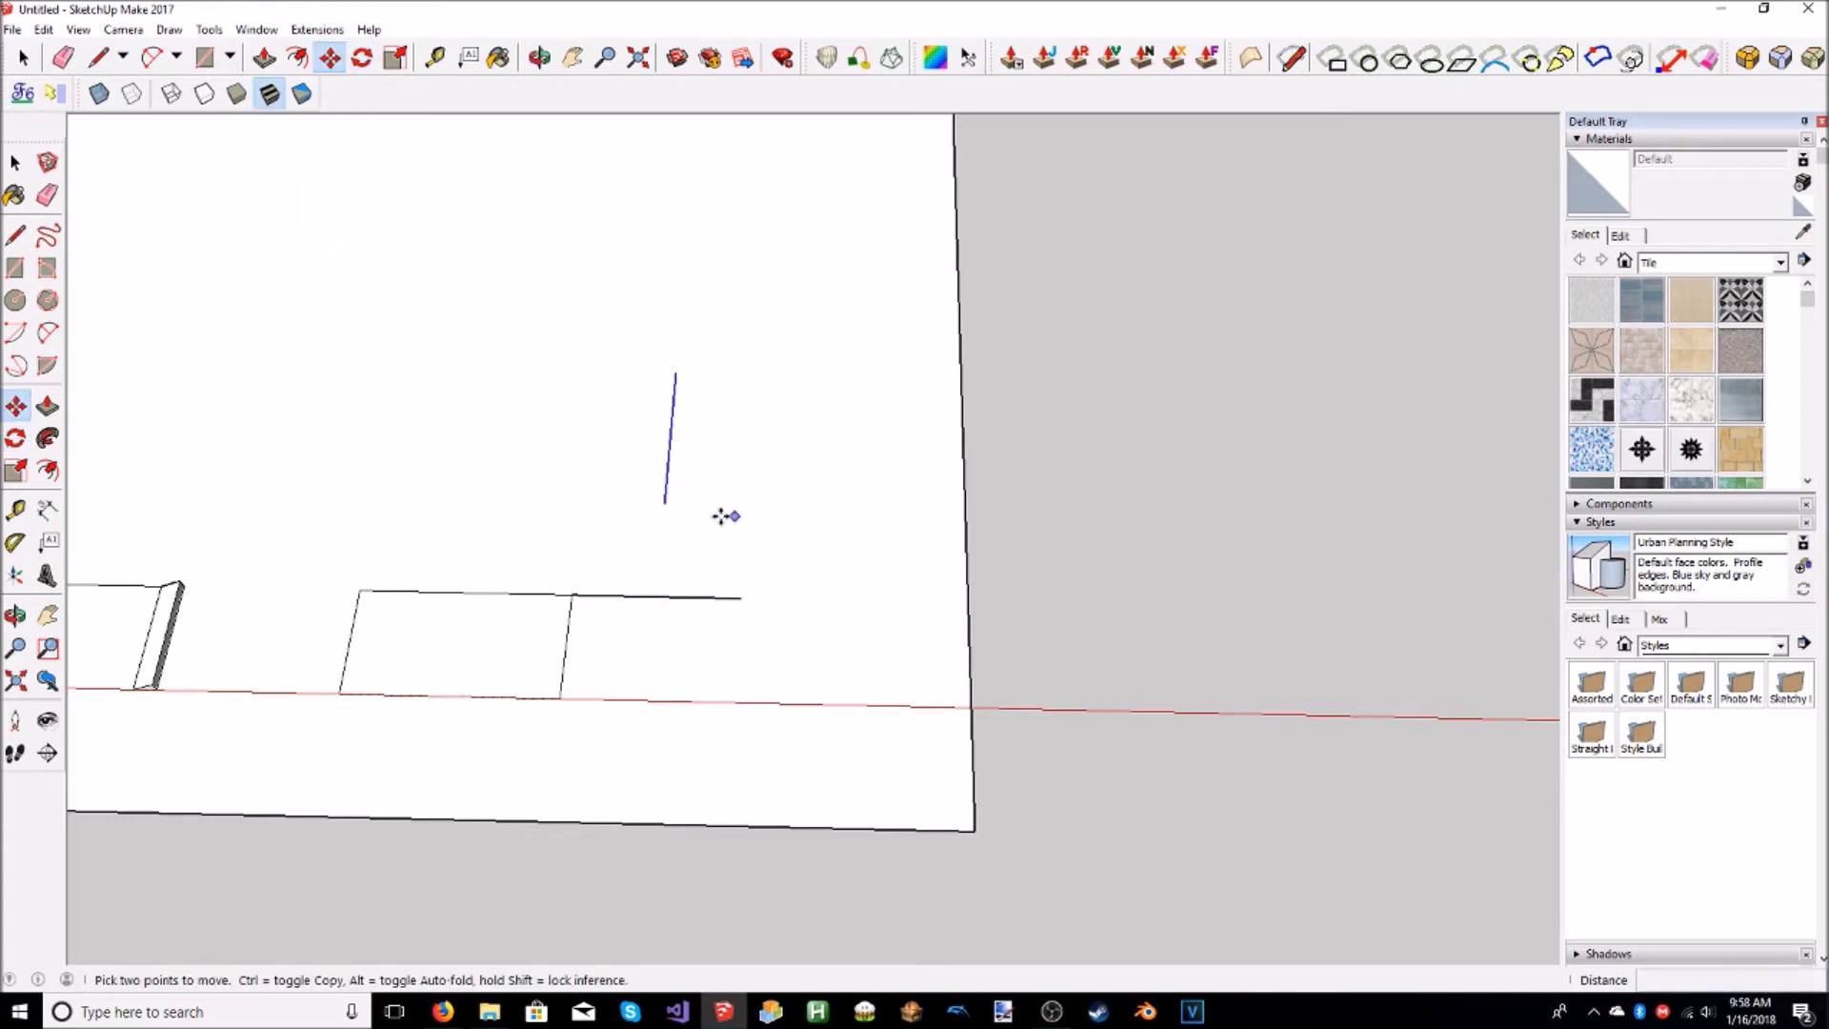
left_click(665, 502)
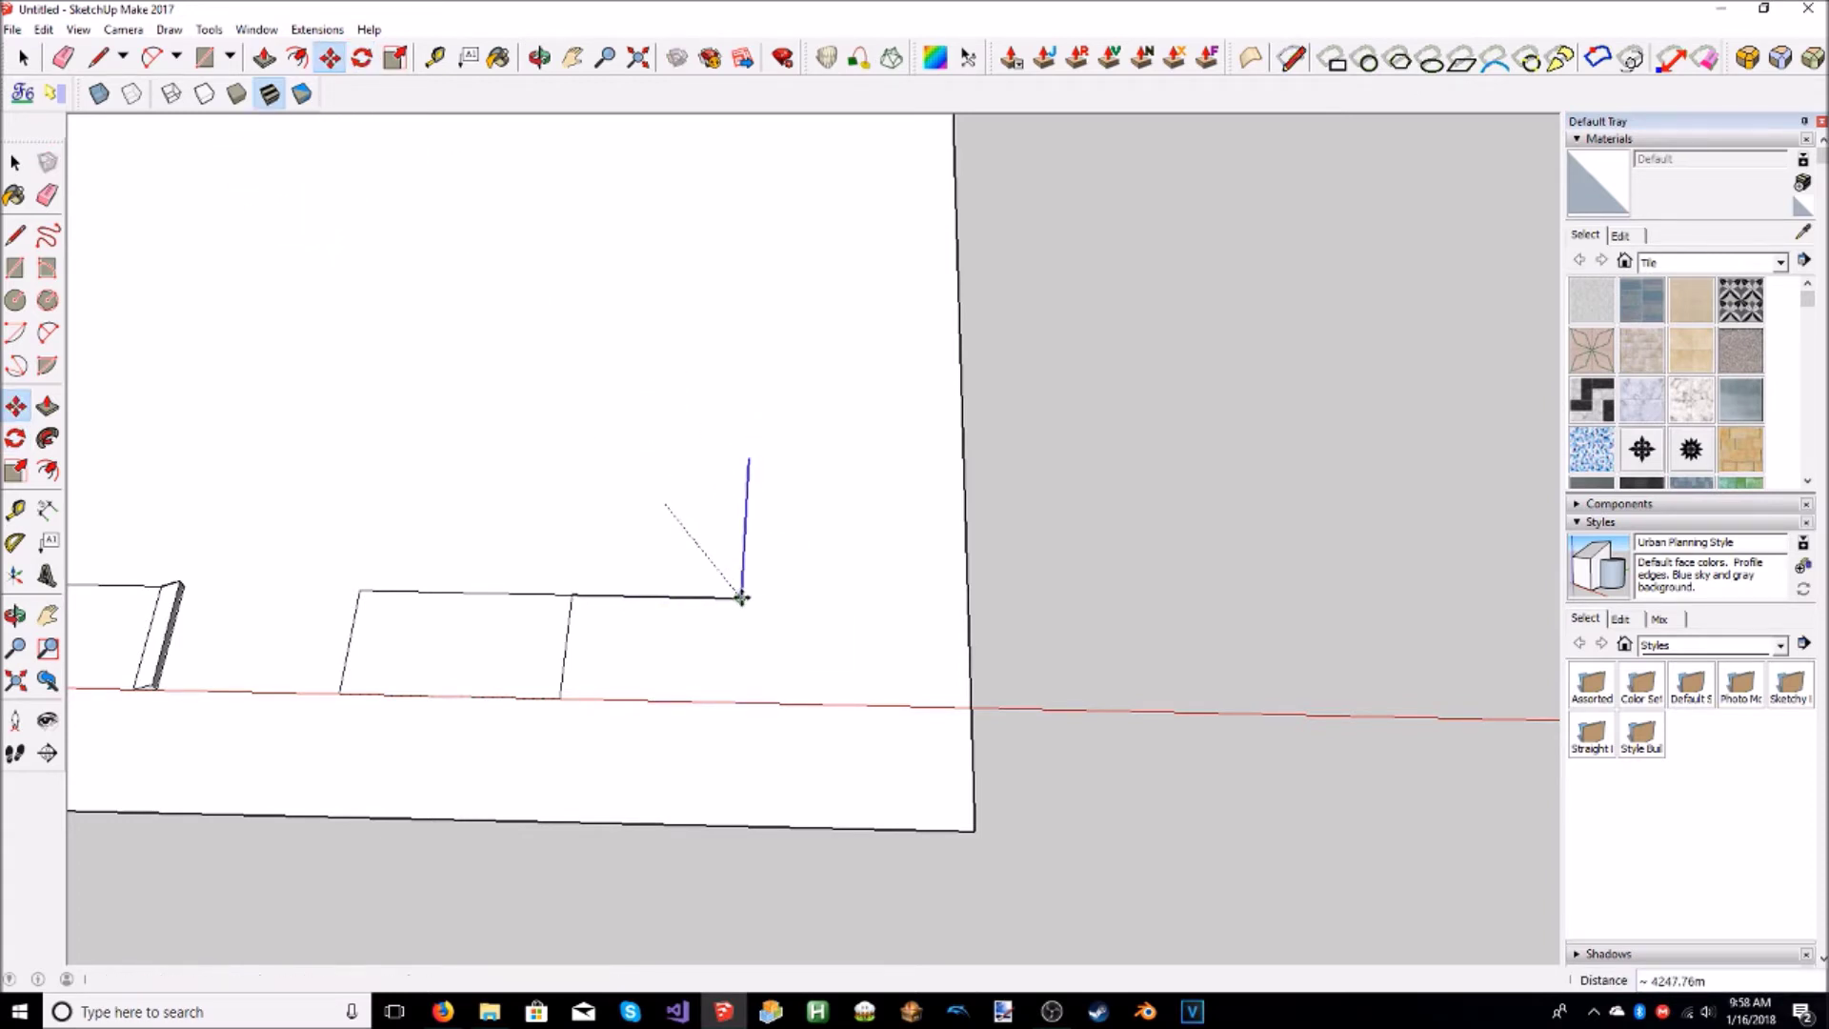
left_click(742, 596)
mouse_move(783, 582)
middle_mouse_down()
mouse_move(730, 547)
mouse_move(473, 477)
middle_mouse_up()
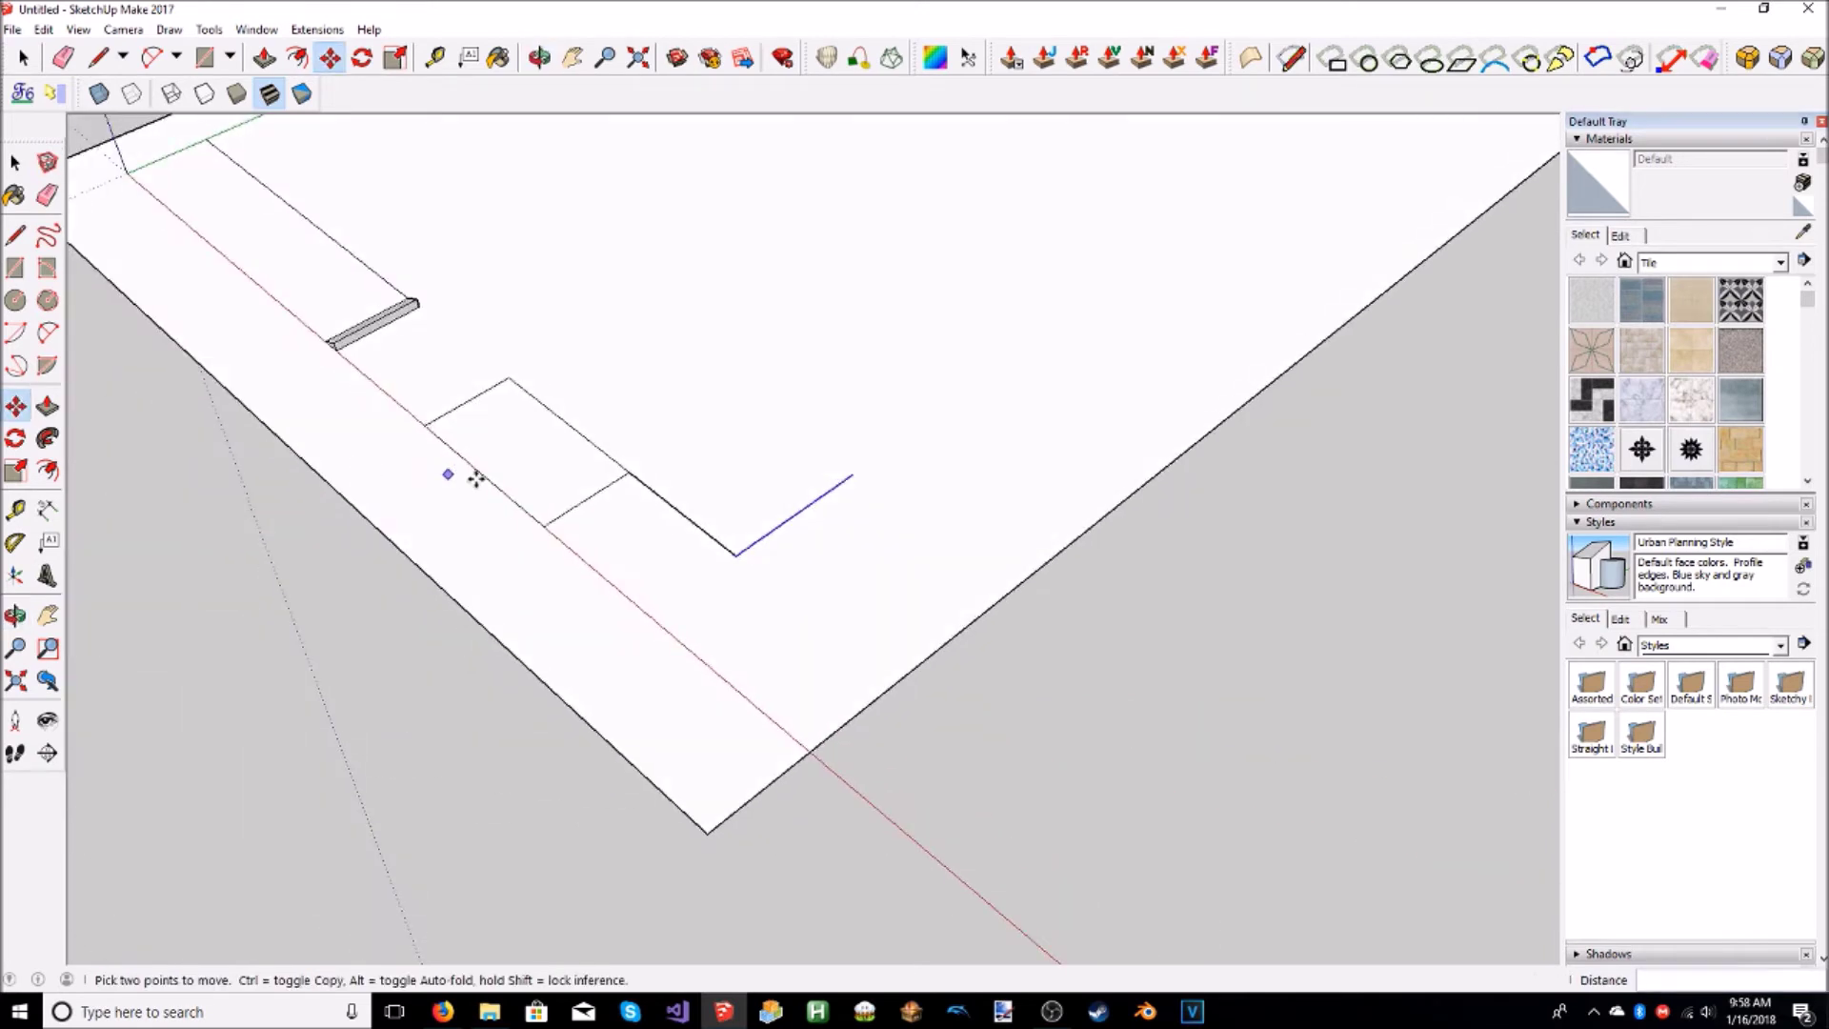
scroll(495, 479, "up", 3)
left_click(24, 57)
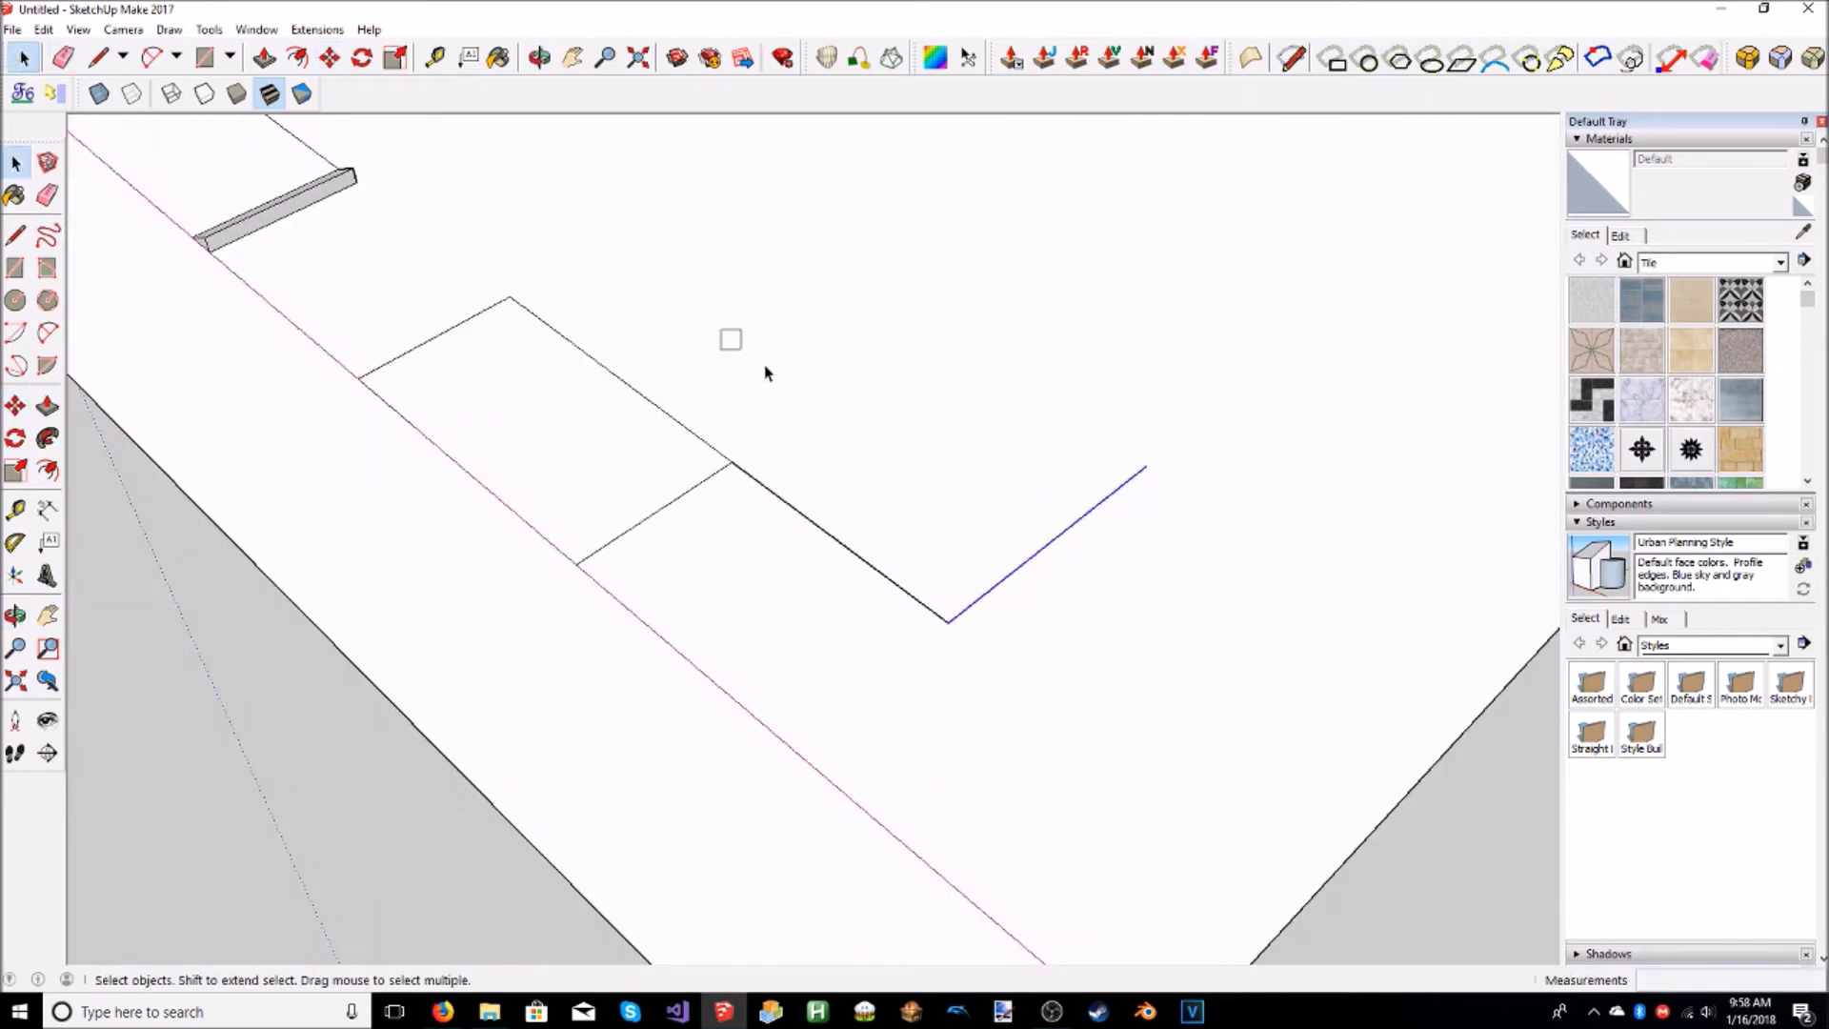
left_click(155, 58)
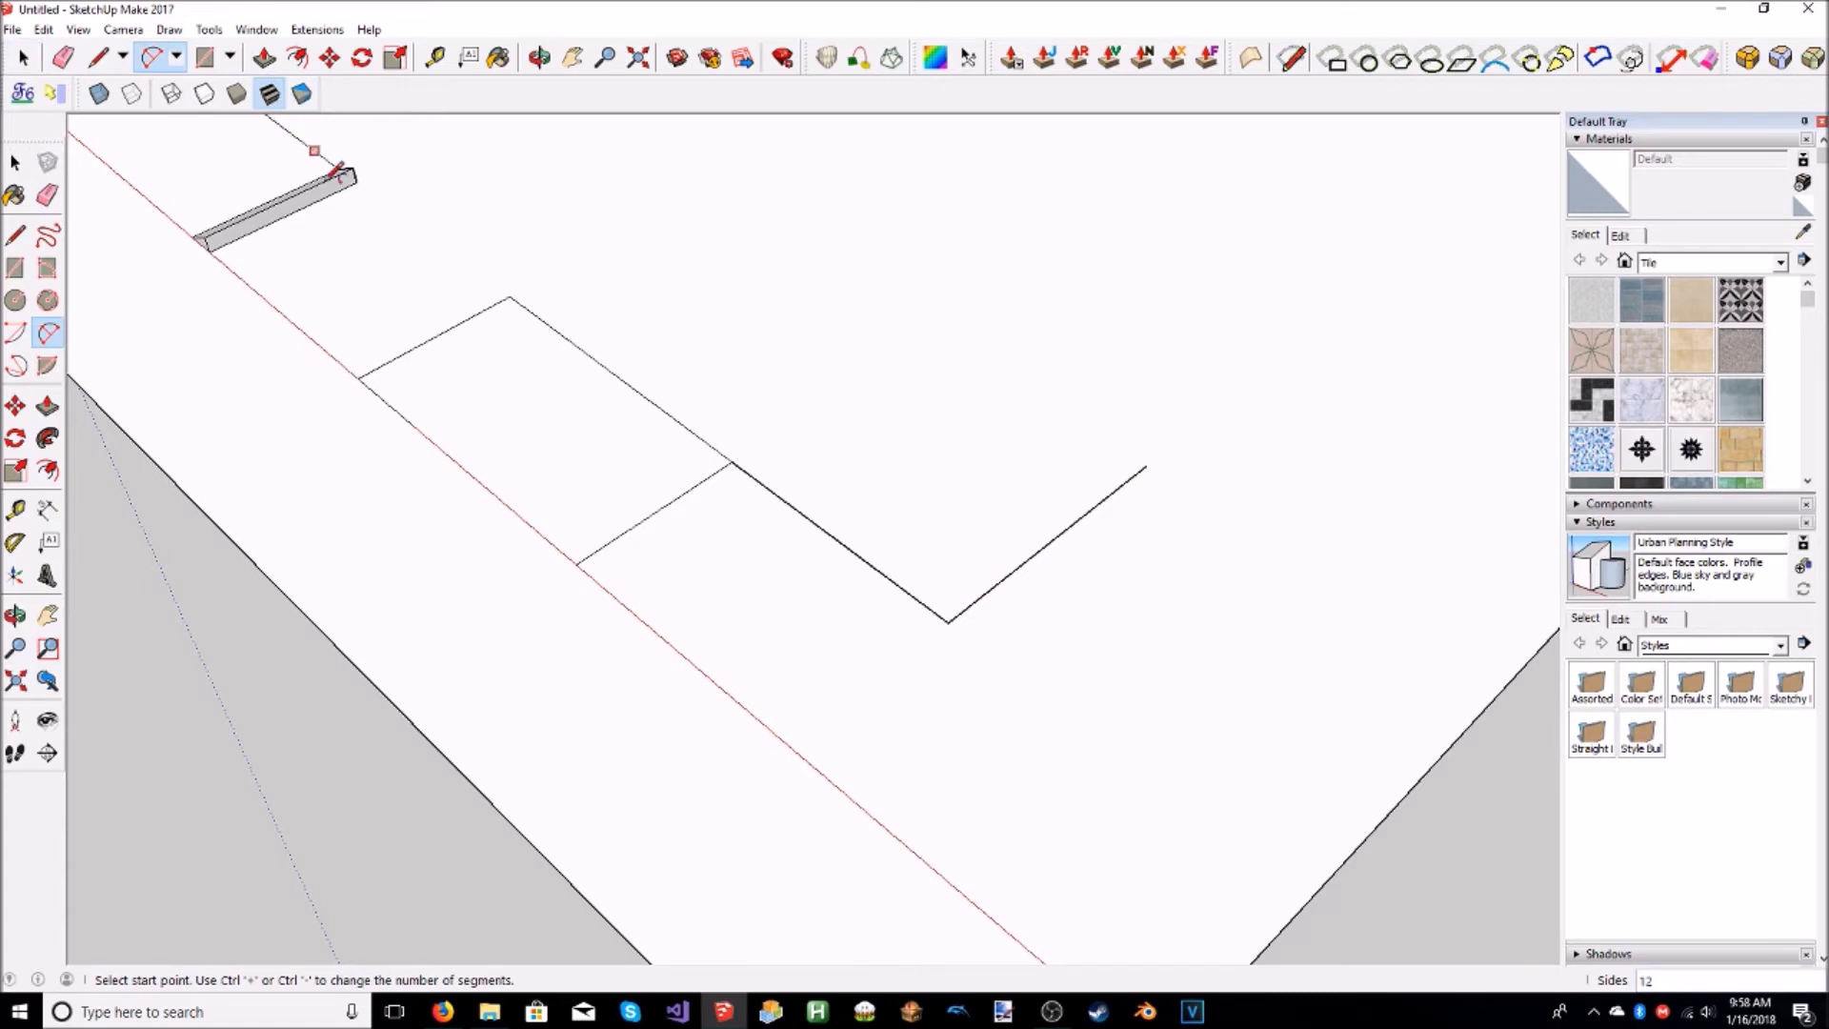
Draw a two-point arc between the corner's line ends and delete the straight corner edges.
left_click(731, 462)
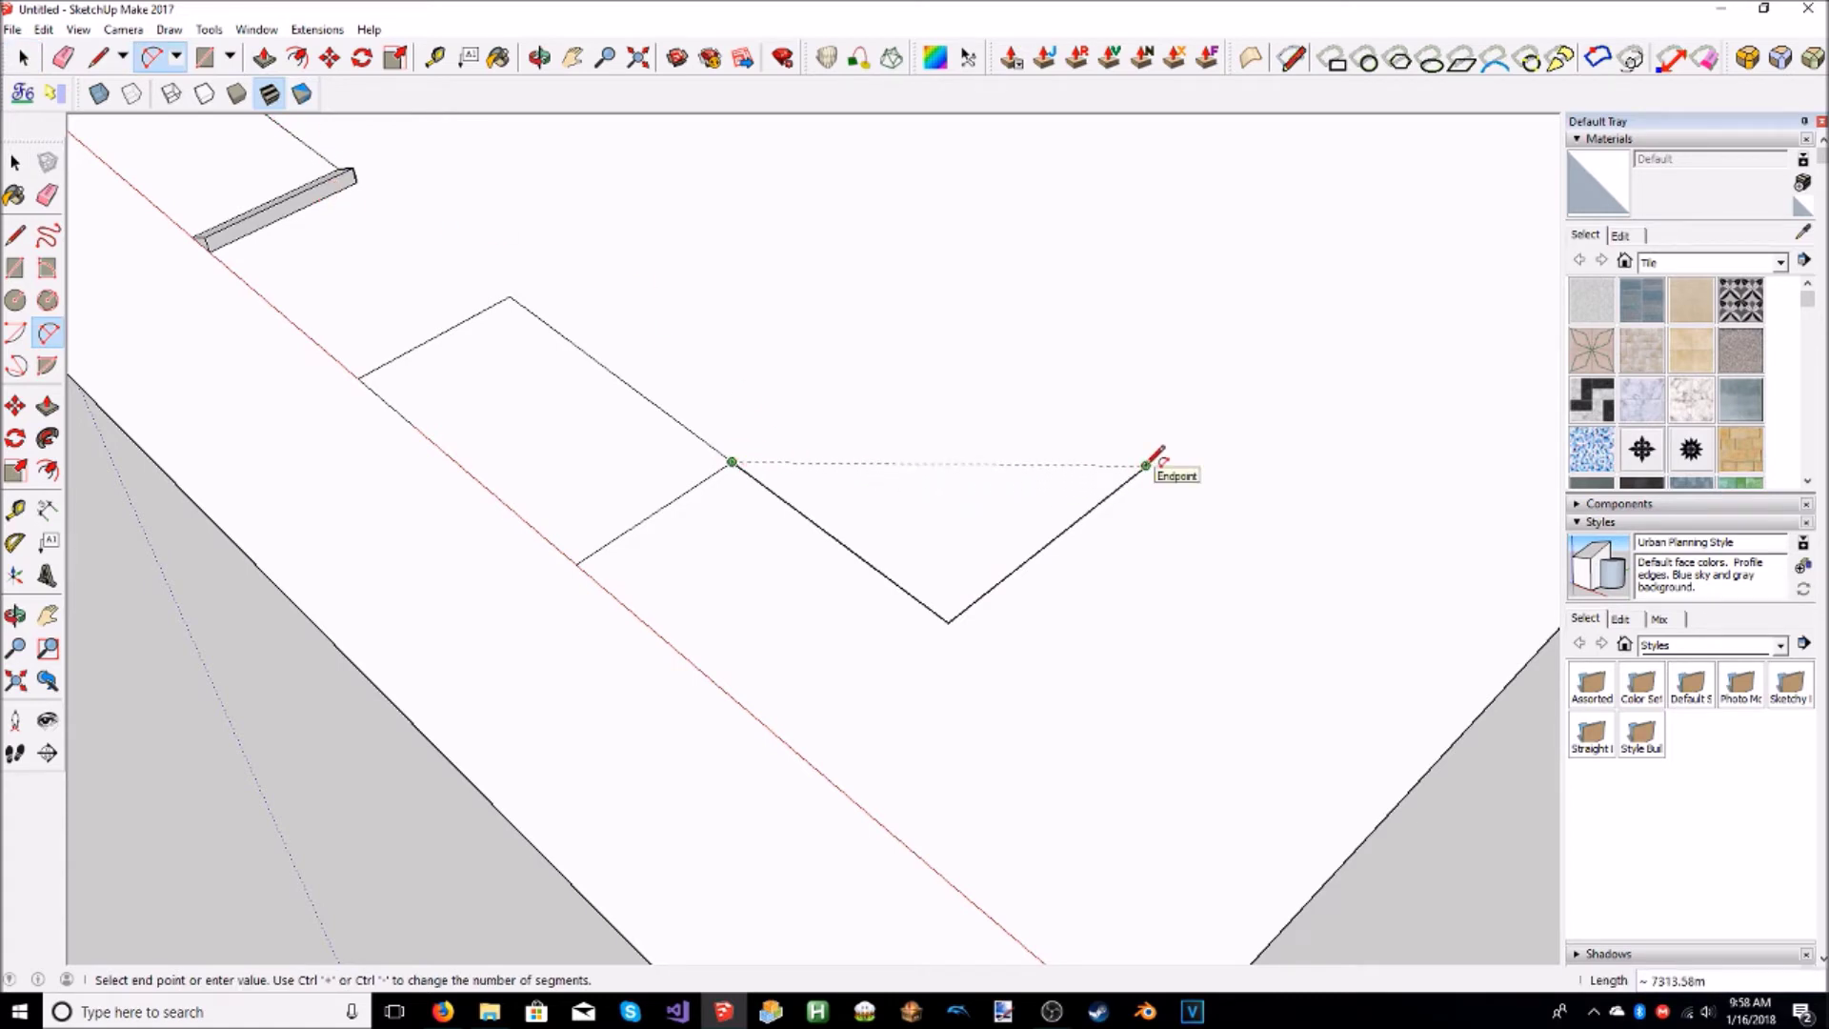
left_click(1146, 465)
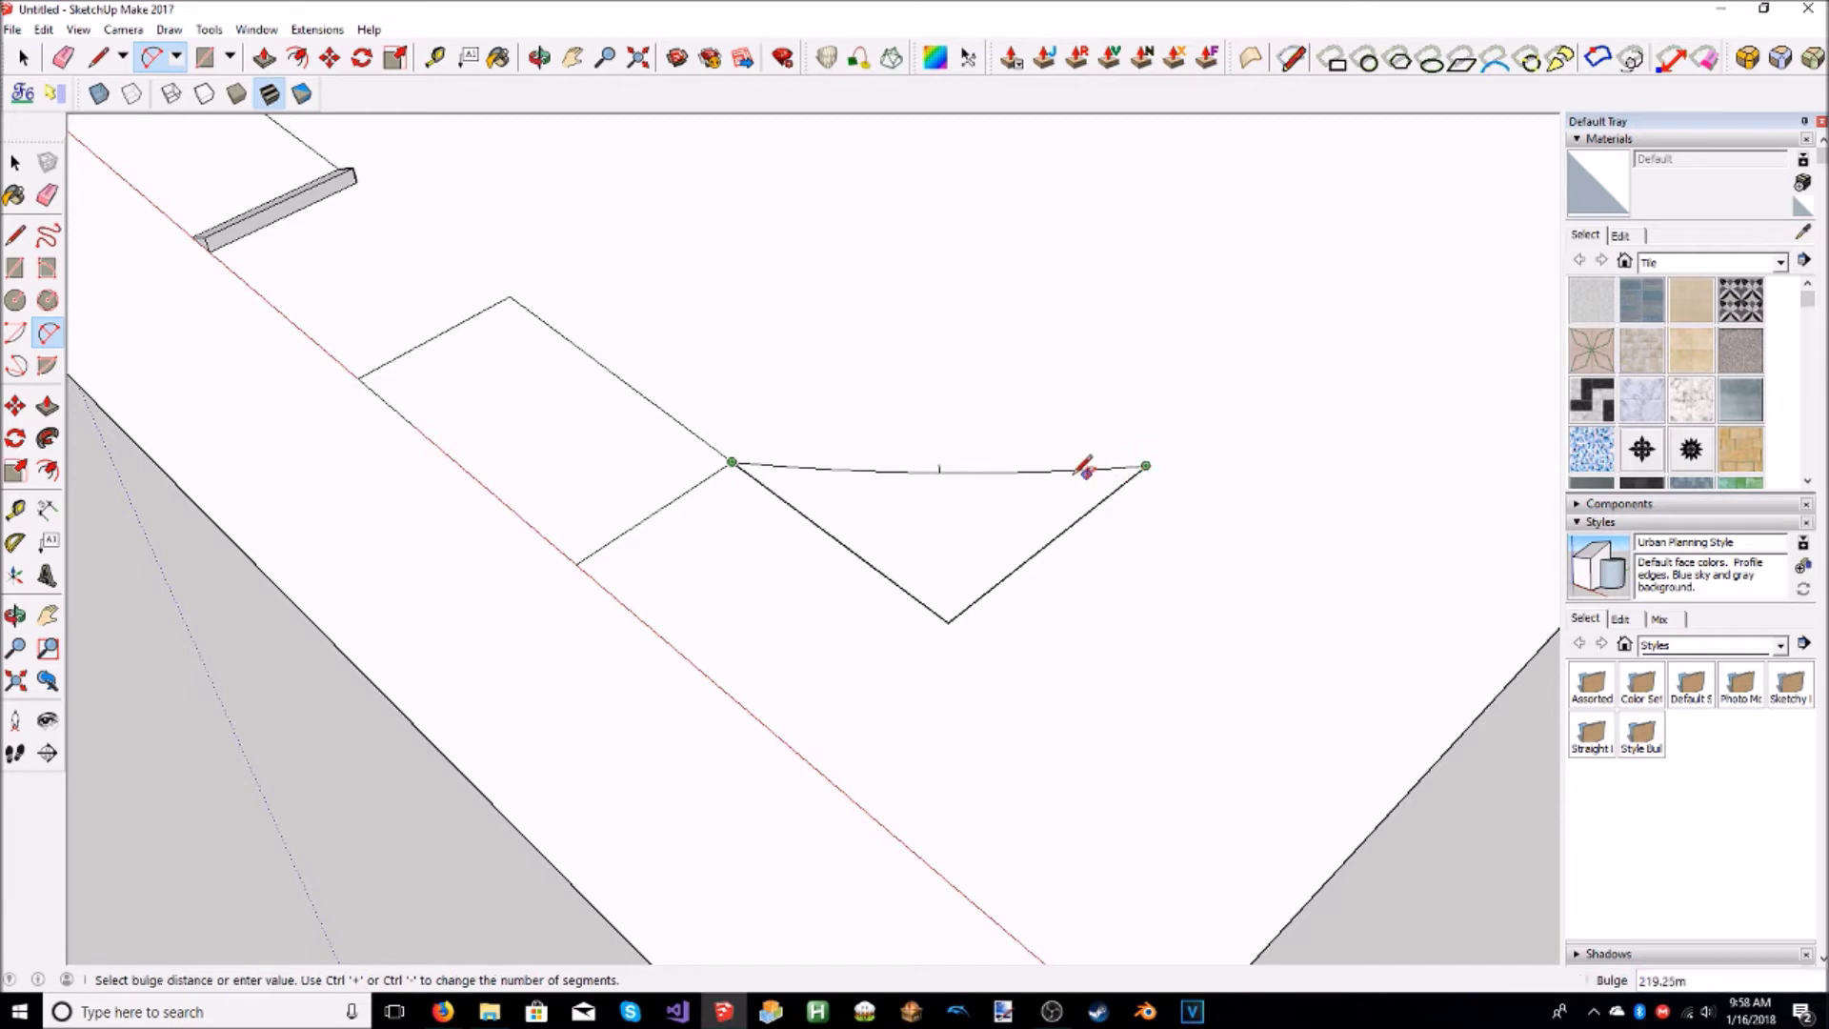
left_click(991, 525)
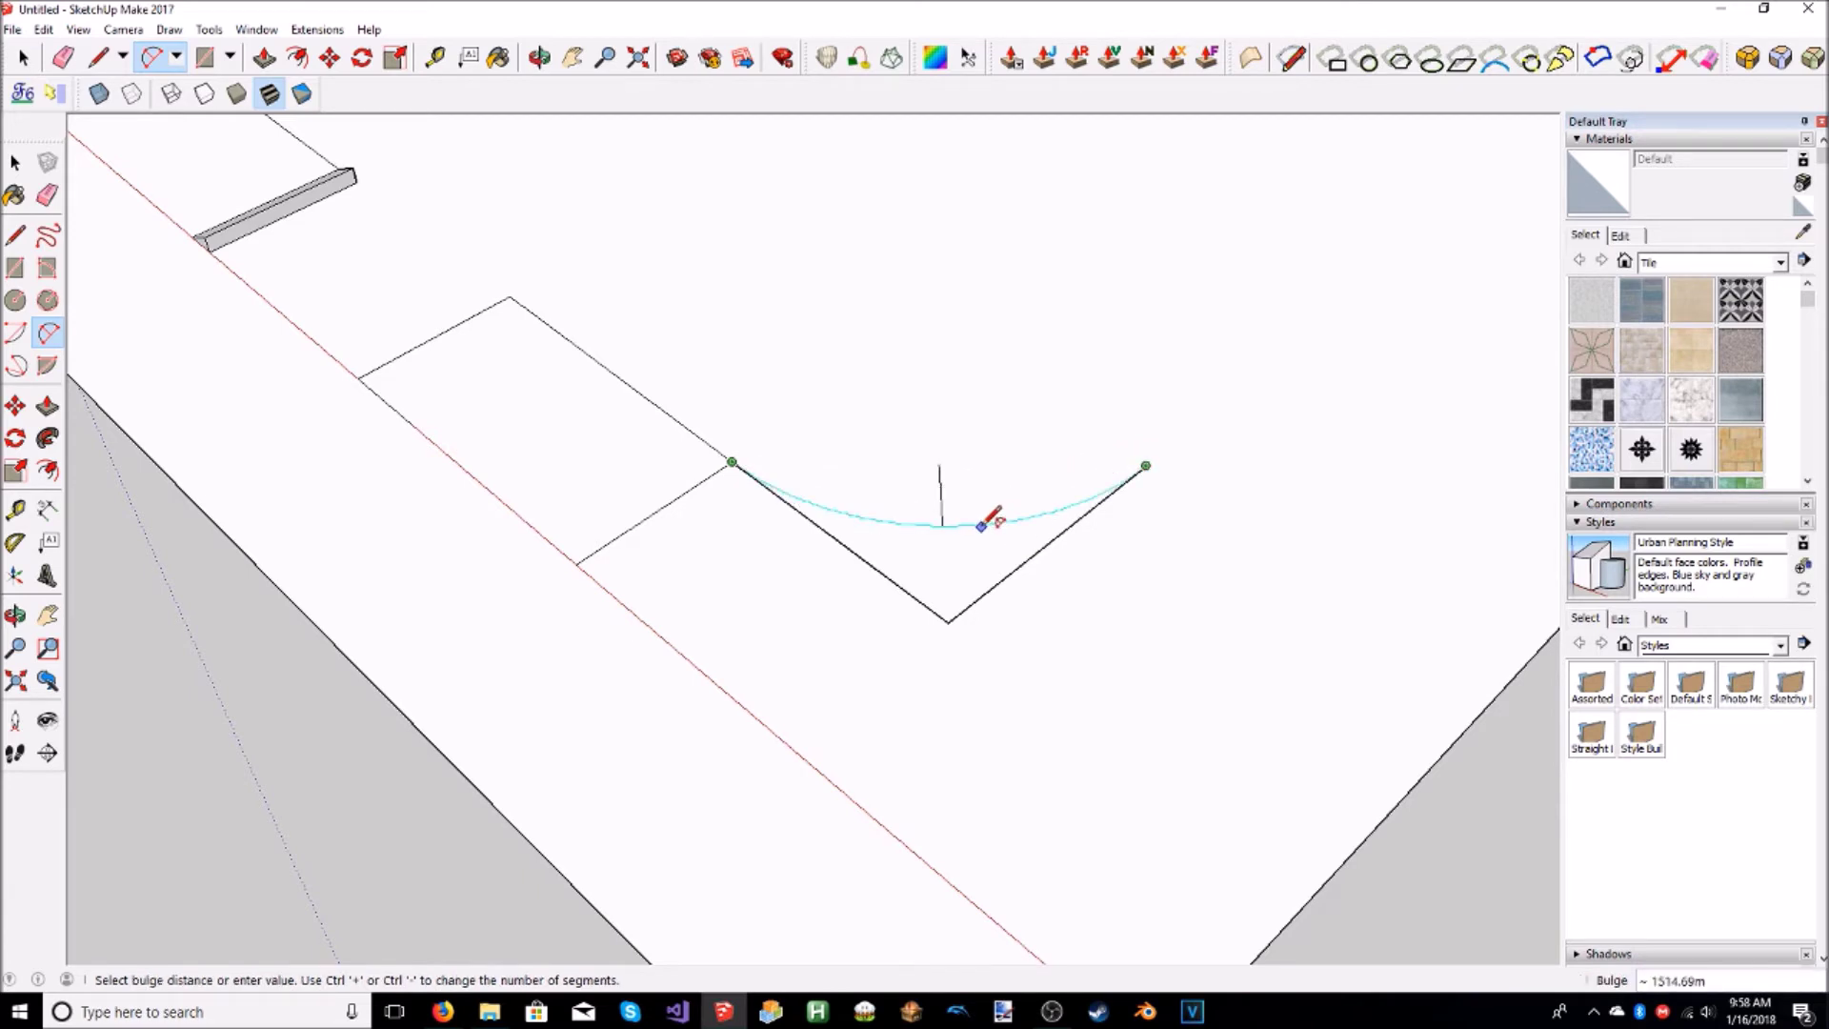
middle_click_drag(1000, 457, 739, 482)
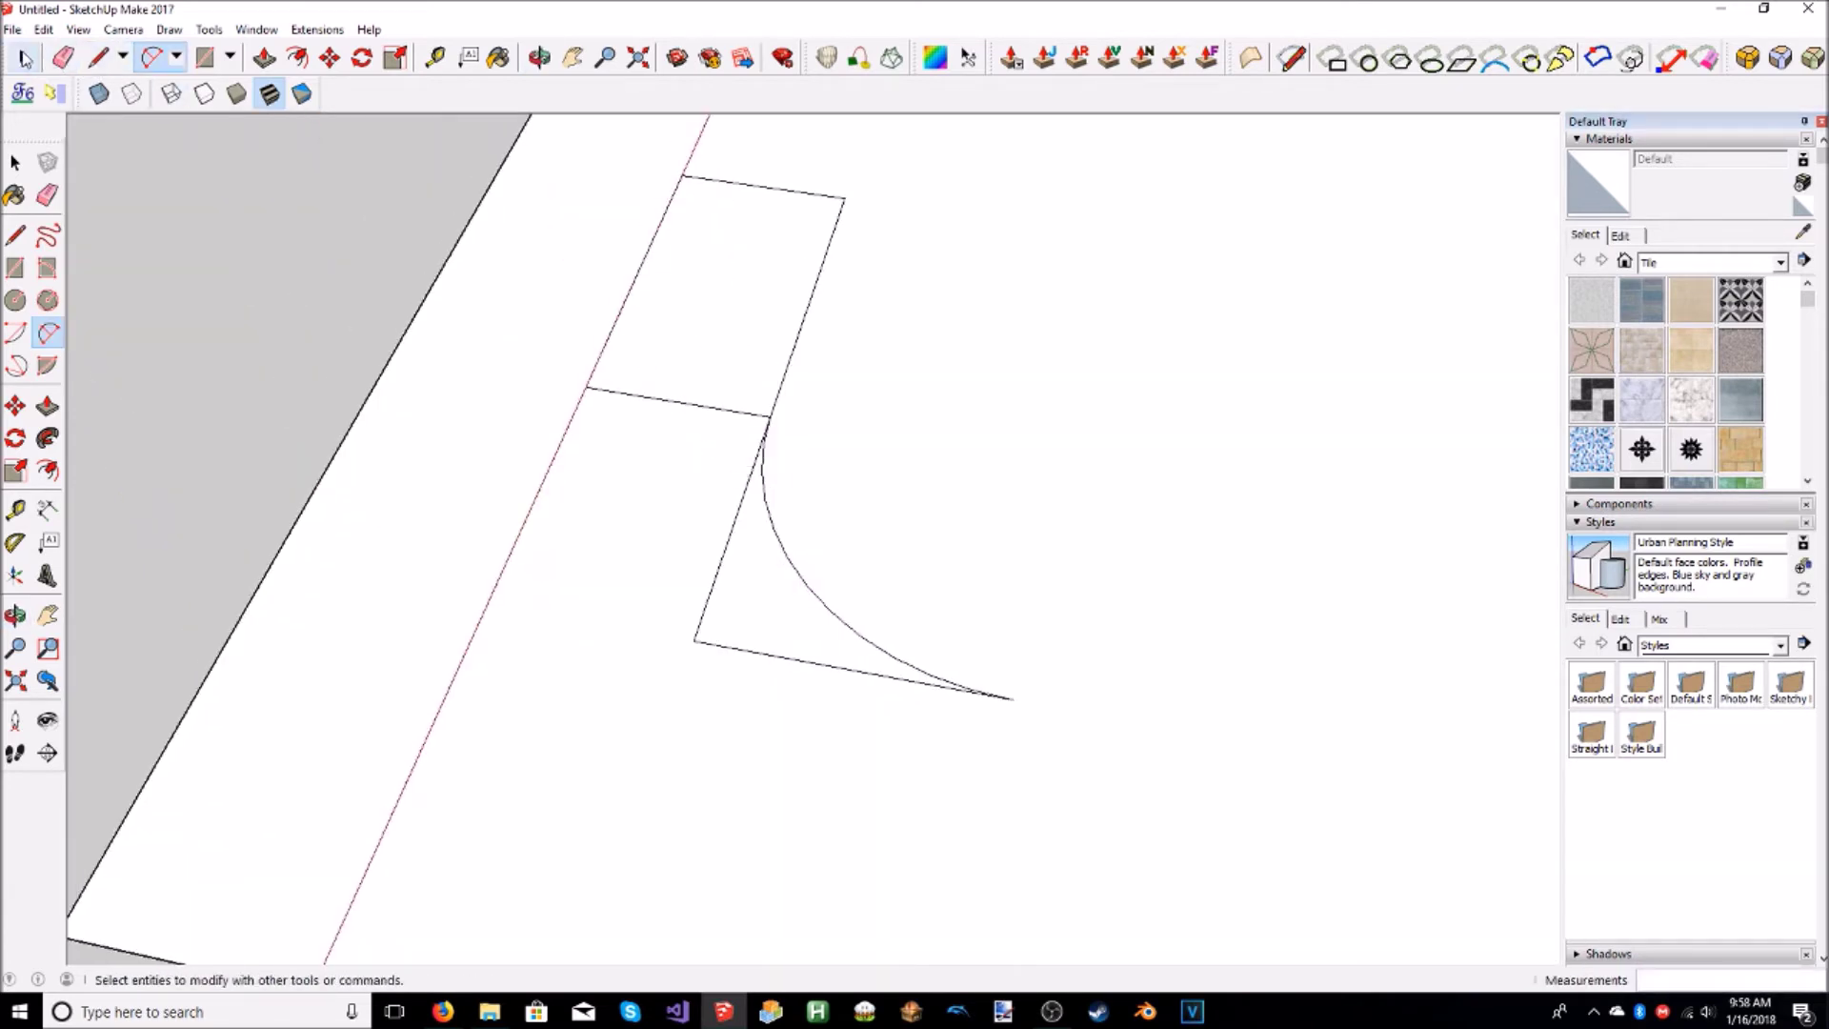
left_click(15, 163)
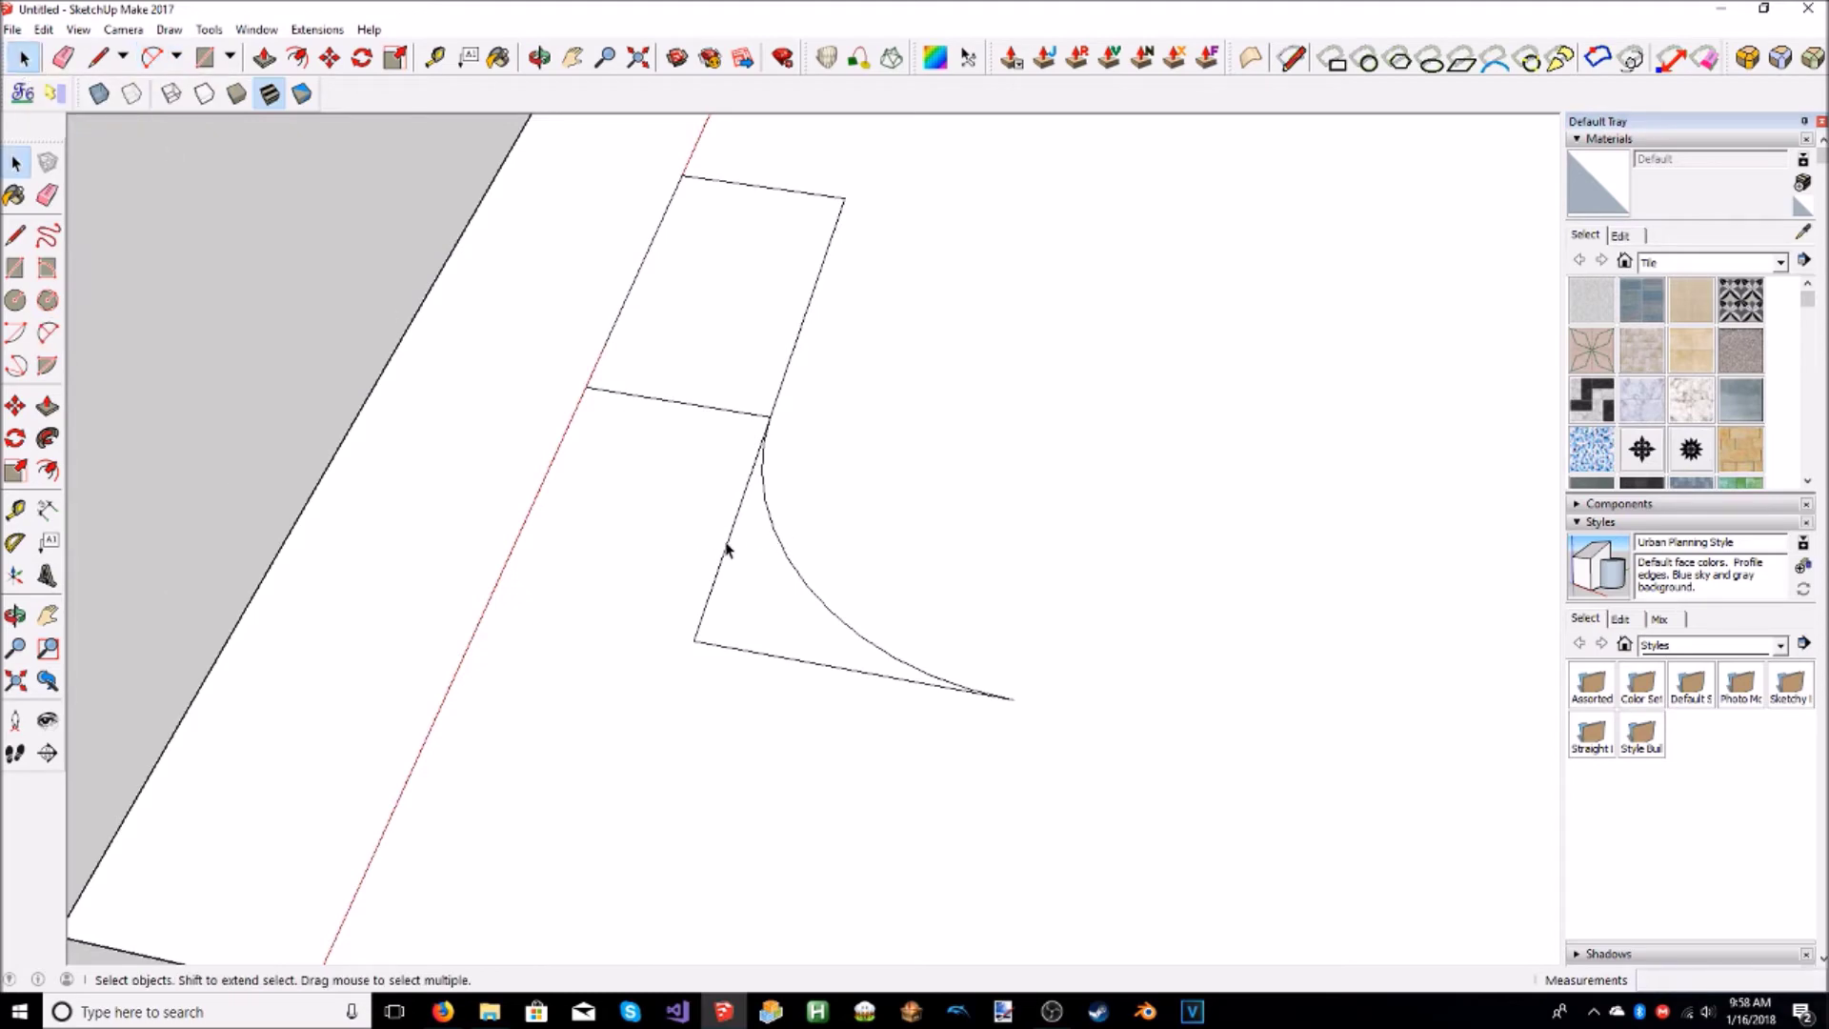
key("Delete")
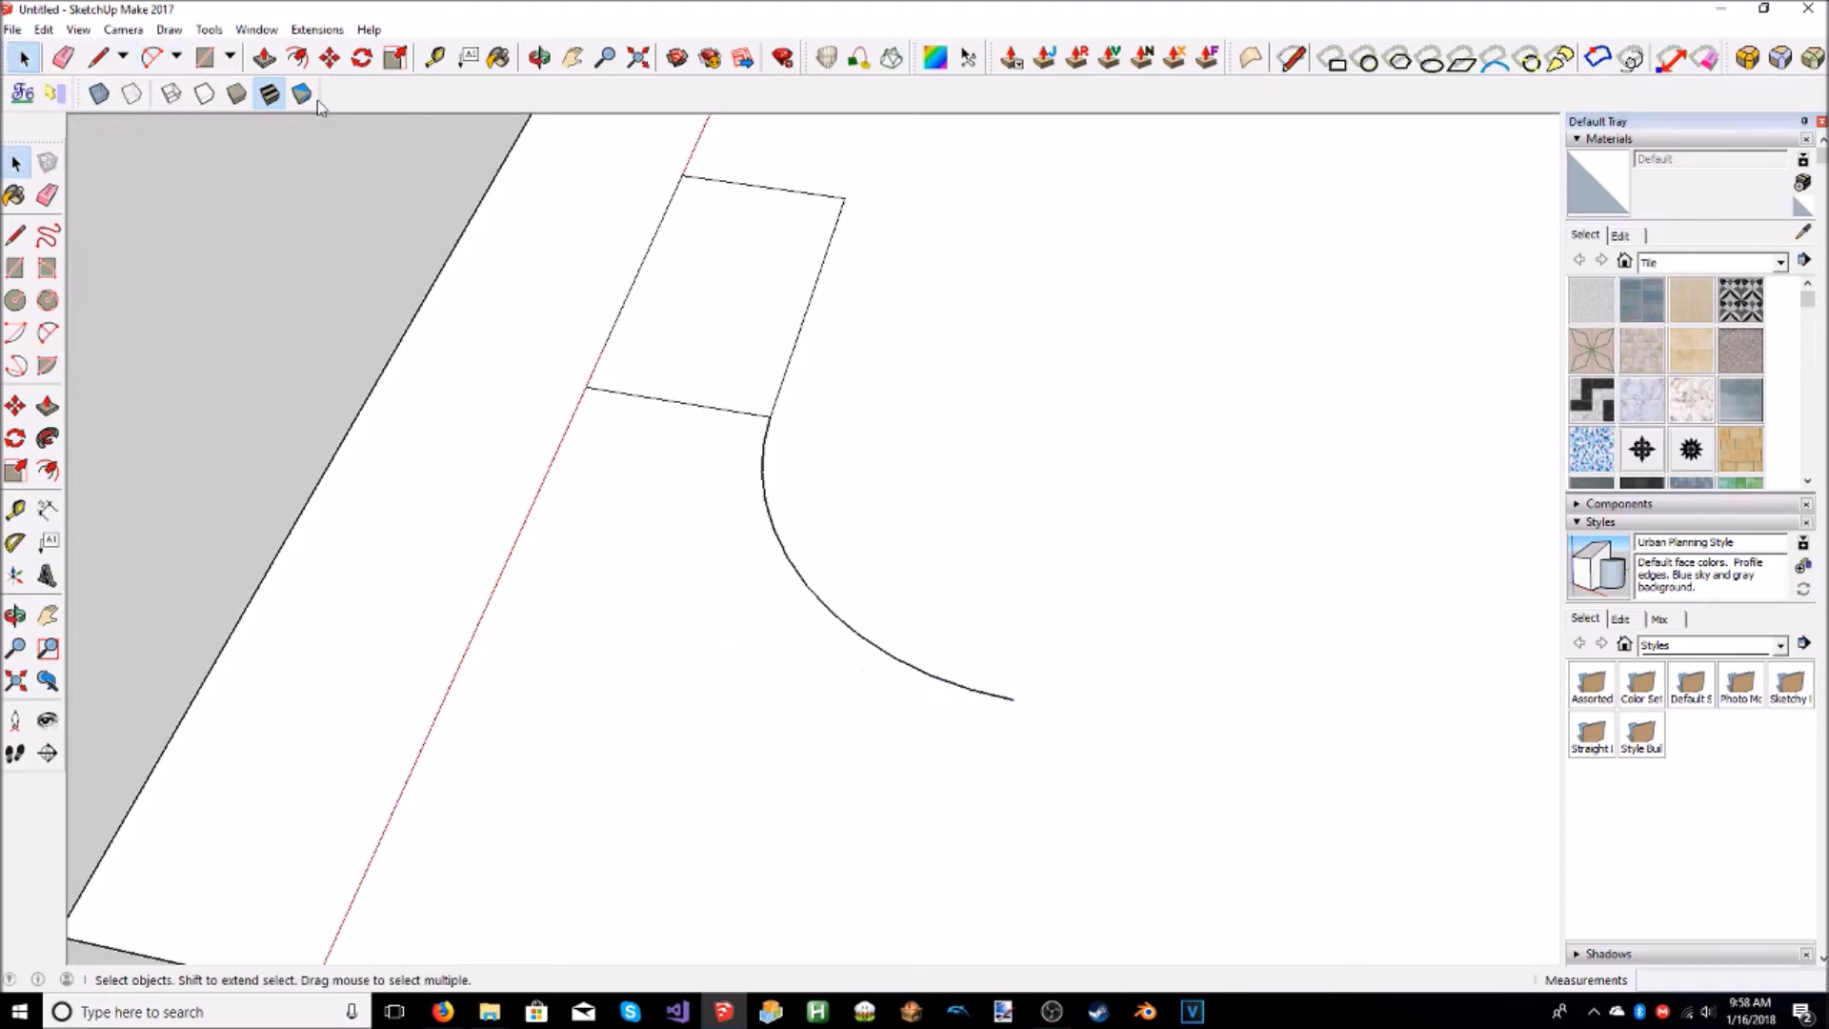
left_click(700, 415)
Paste a copy of the rectangle's shared edge, rotate it 90 degrees, and attach it to the arc's end.
left_click(707, 419)
key("ctrl+v")
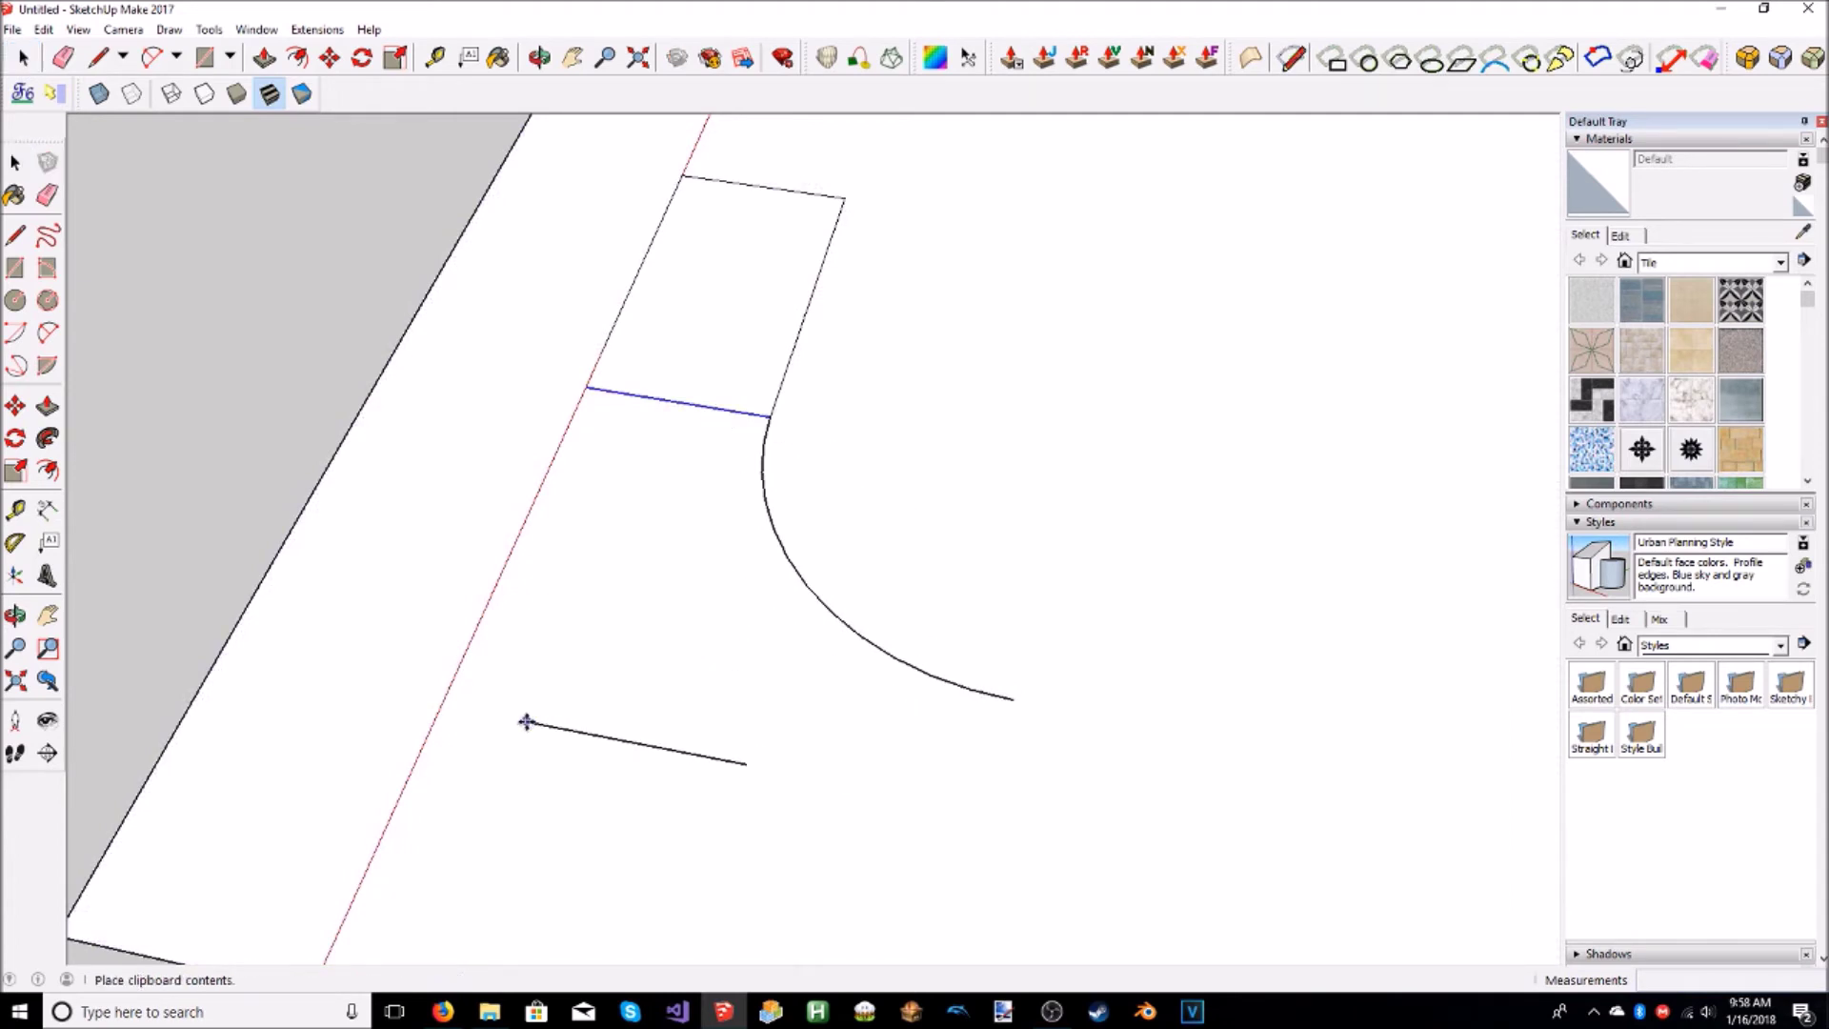
left_click(526, 722)
key("q")
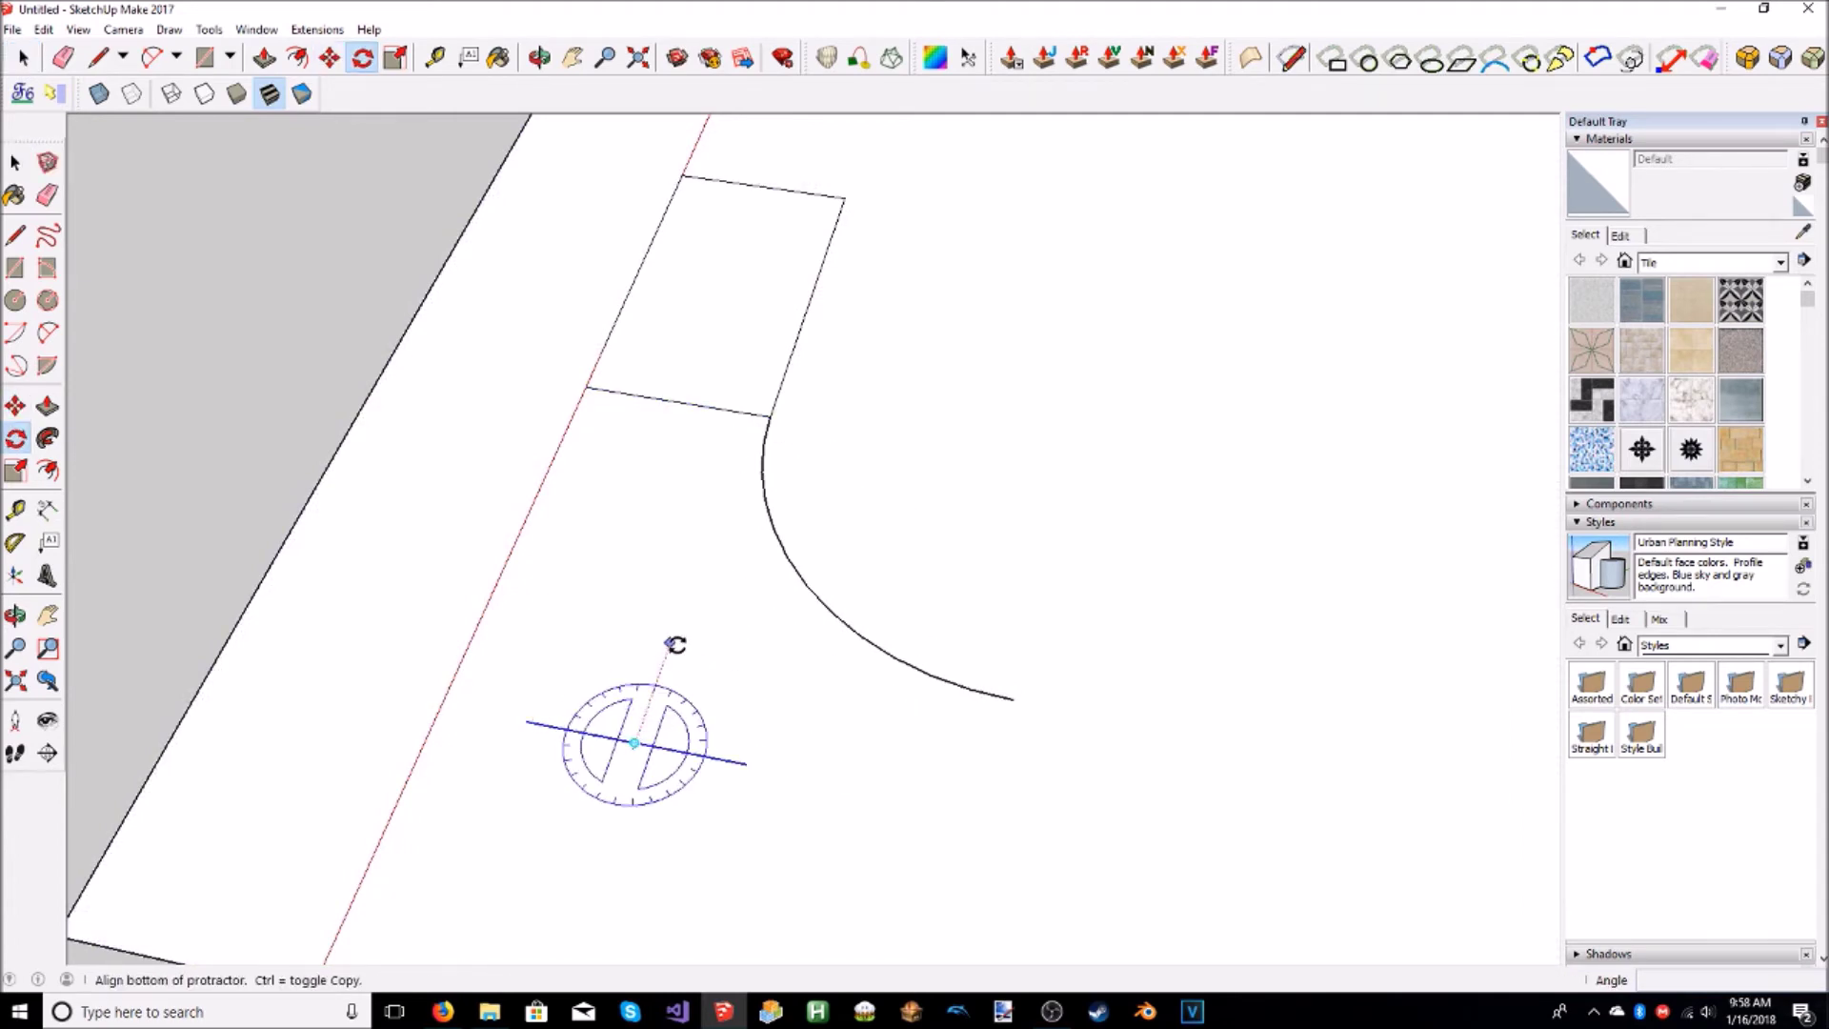
left_click(675, 645)
left_click(485, 716)
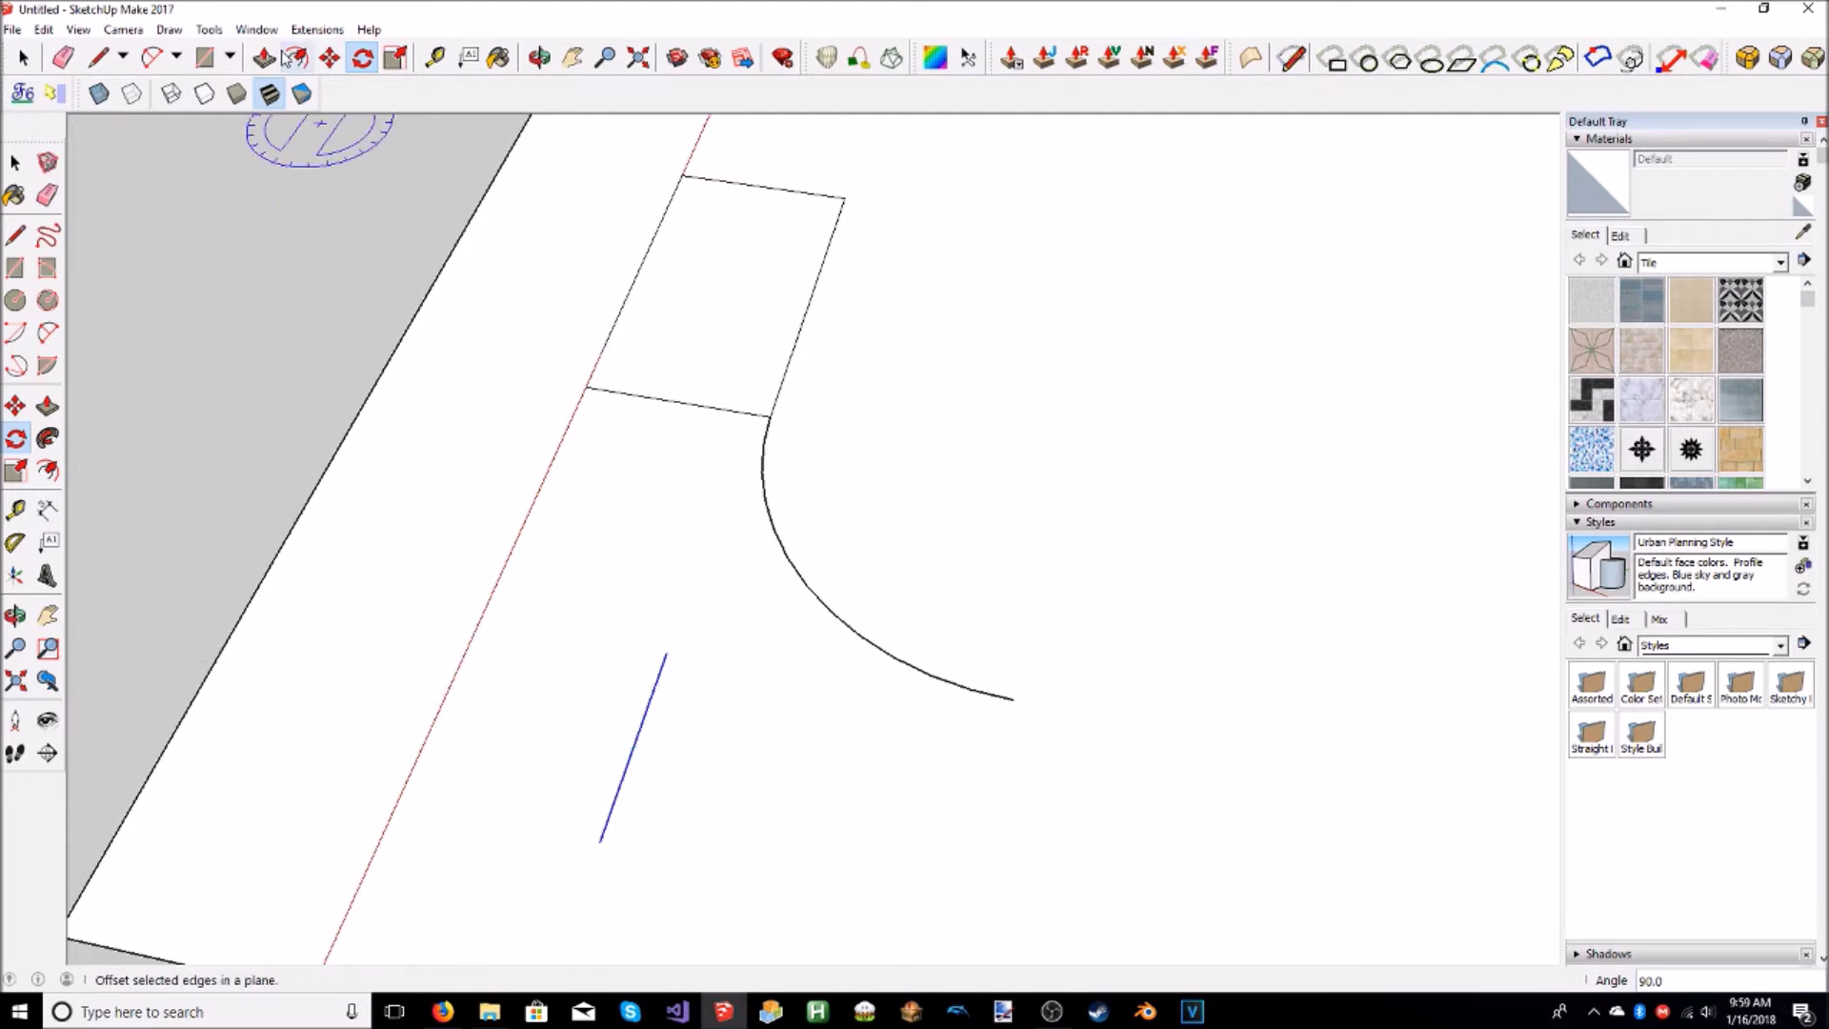
left_click(329, 59)
left_click(662, 652)
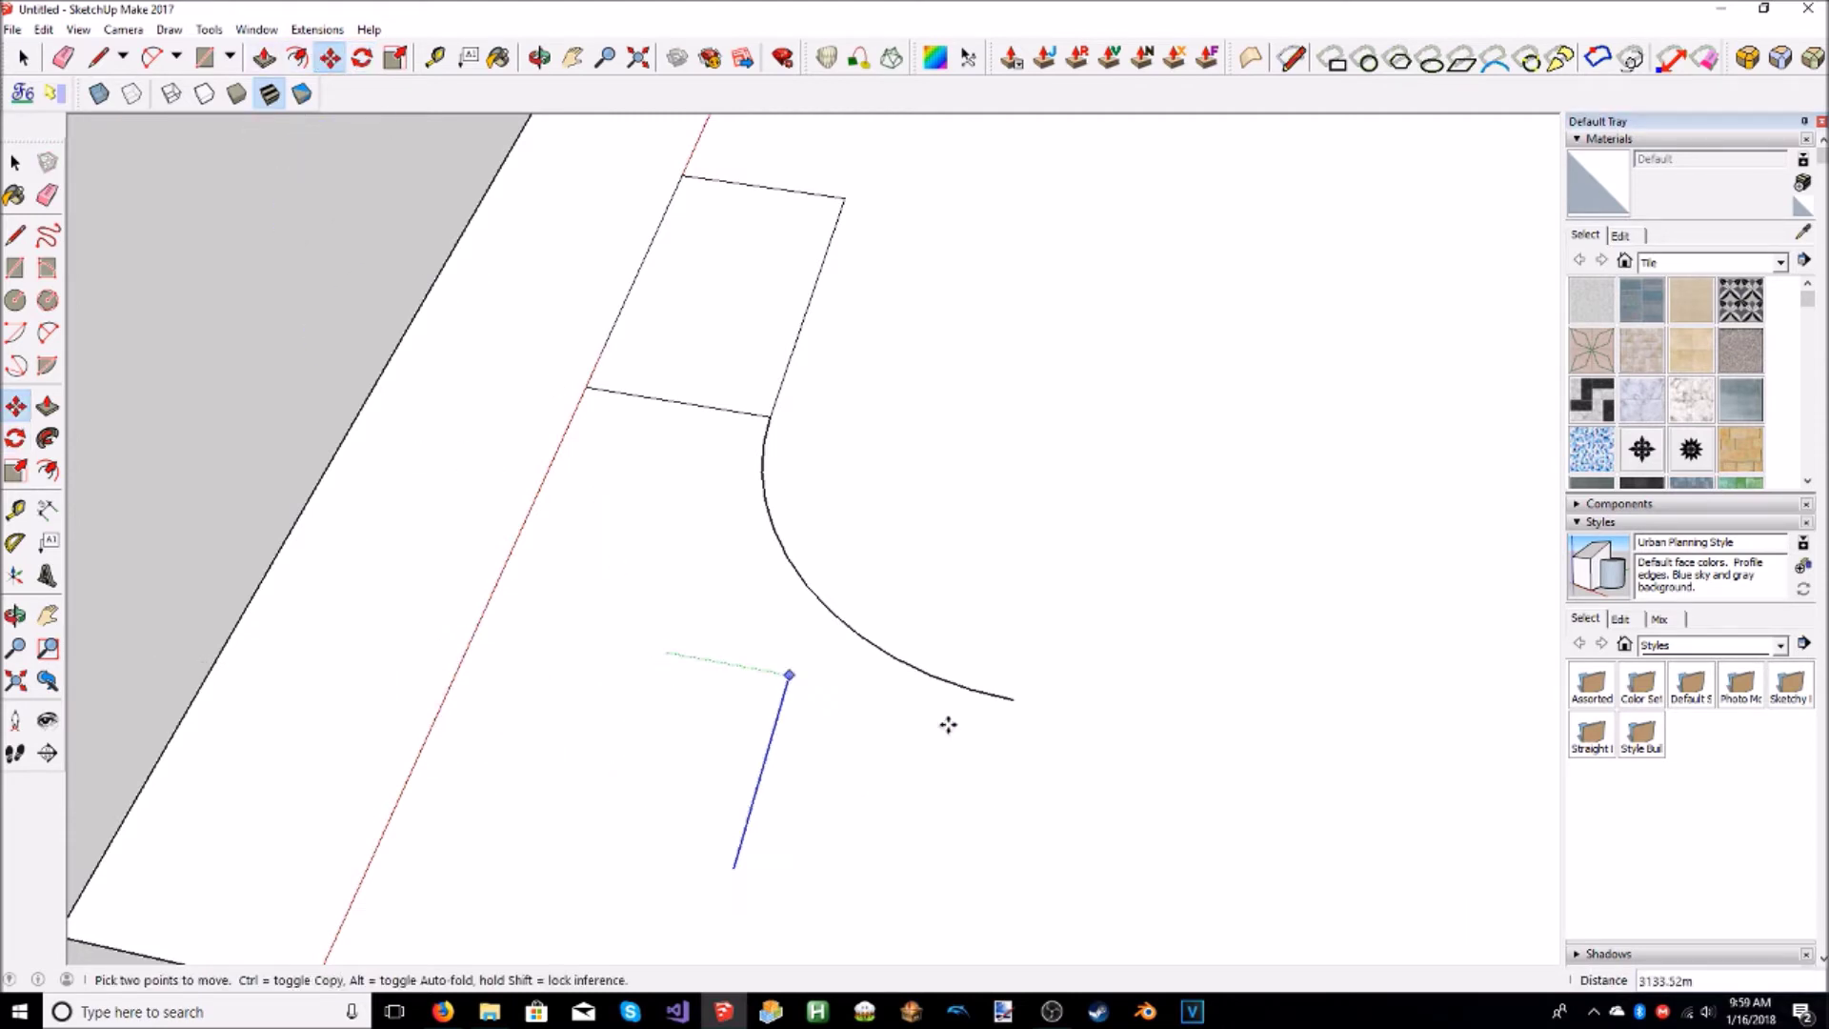
left_click(1012, 701)
middle_click_drag(1013, 701, 971, 461)
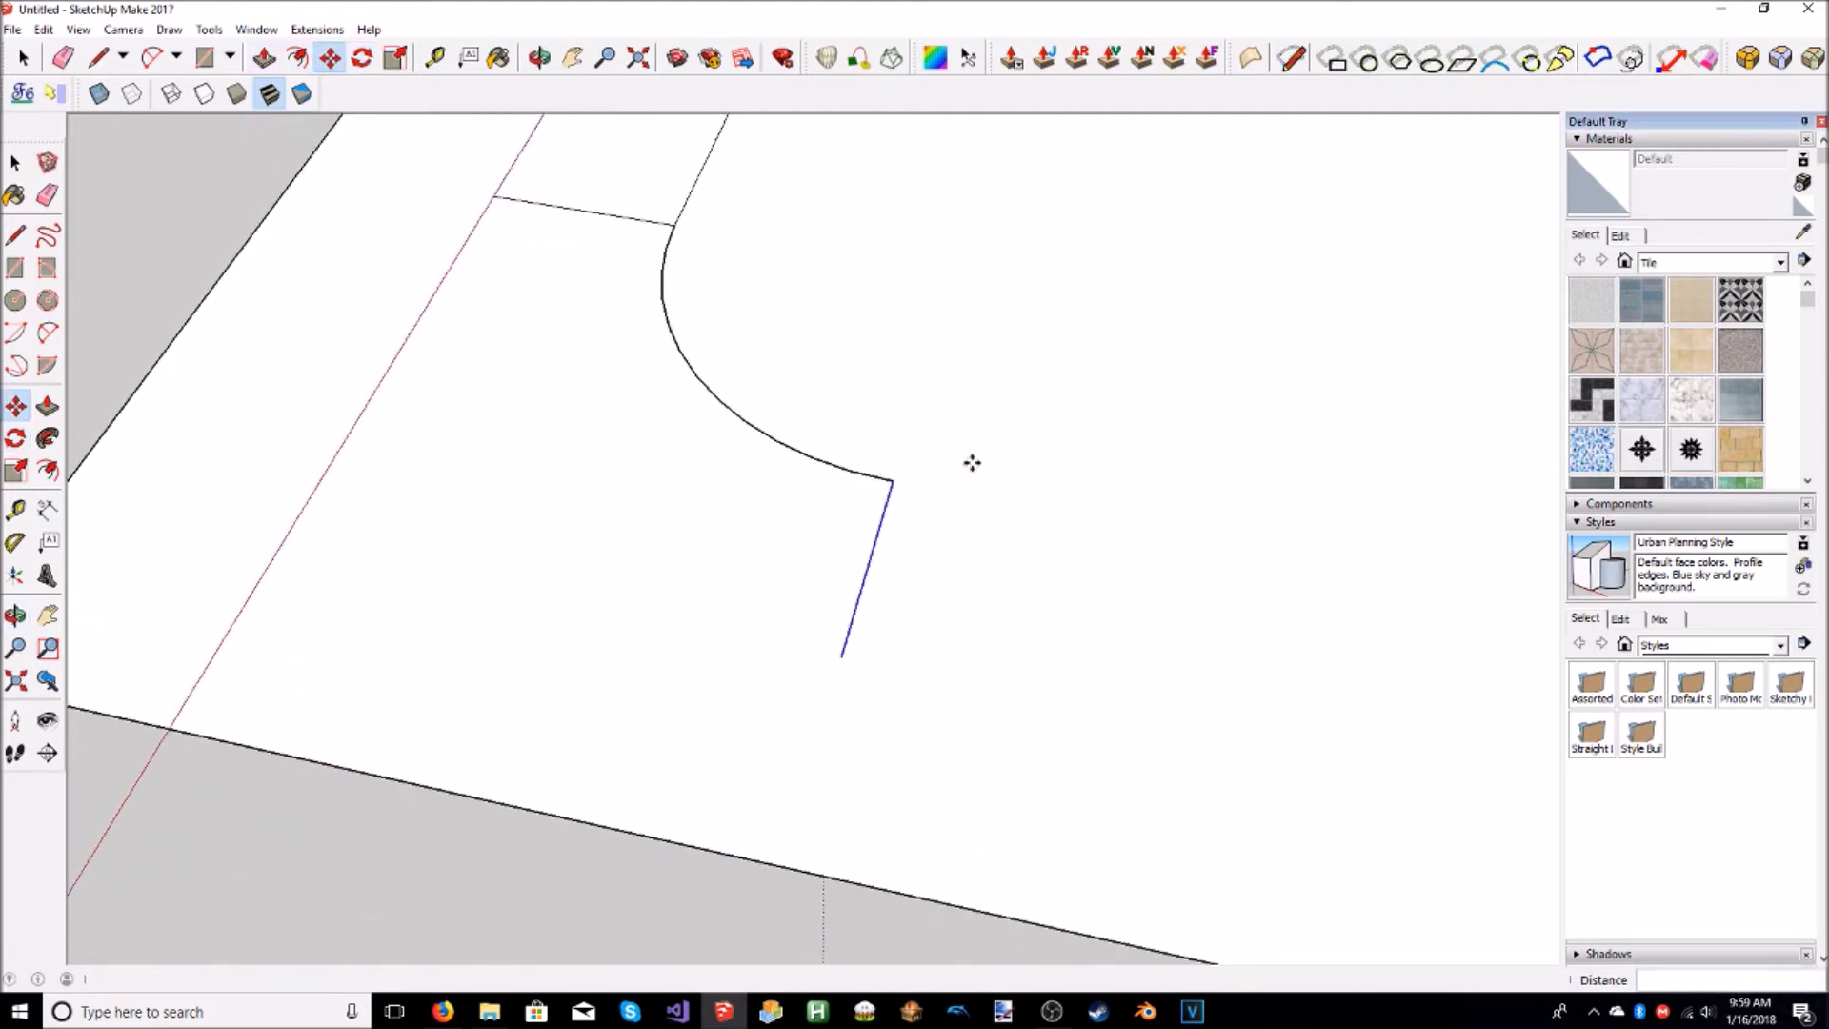
Draw a wider two-point arc between the open edge ends to close the outer turn.
left_click(151, 57)
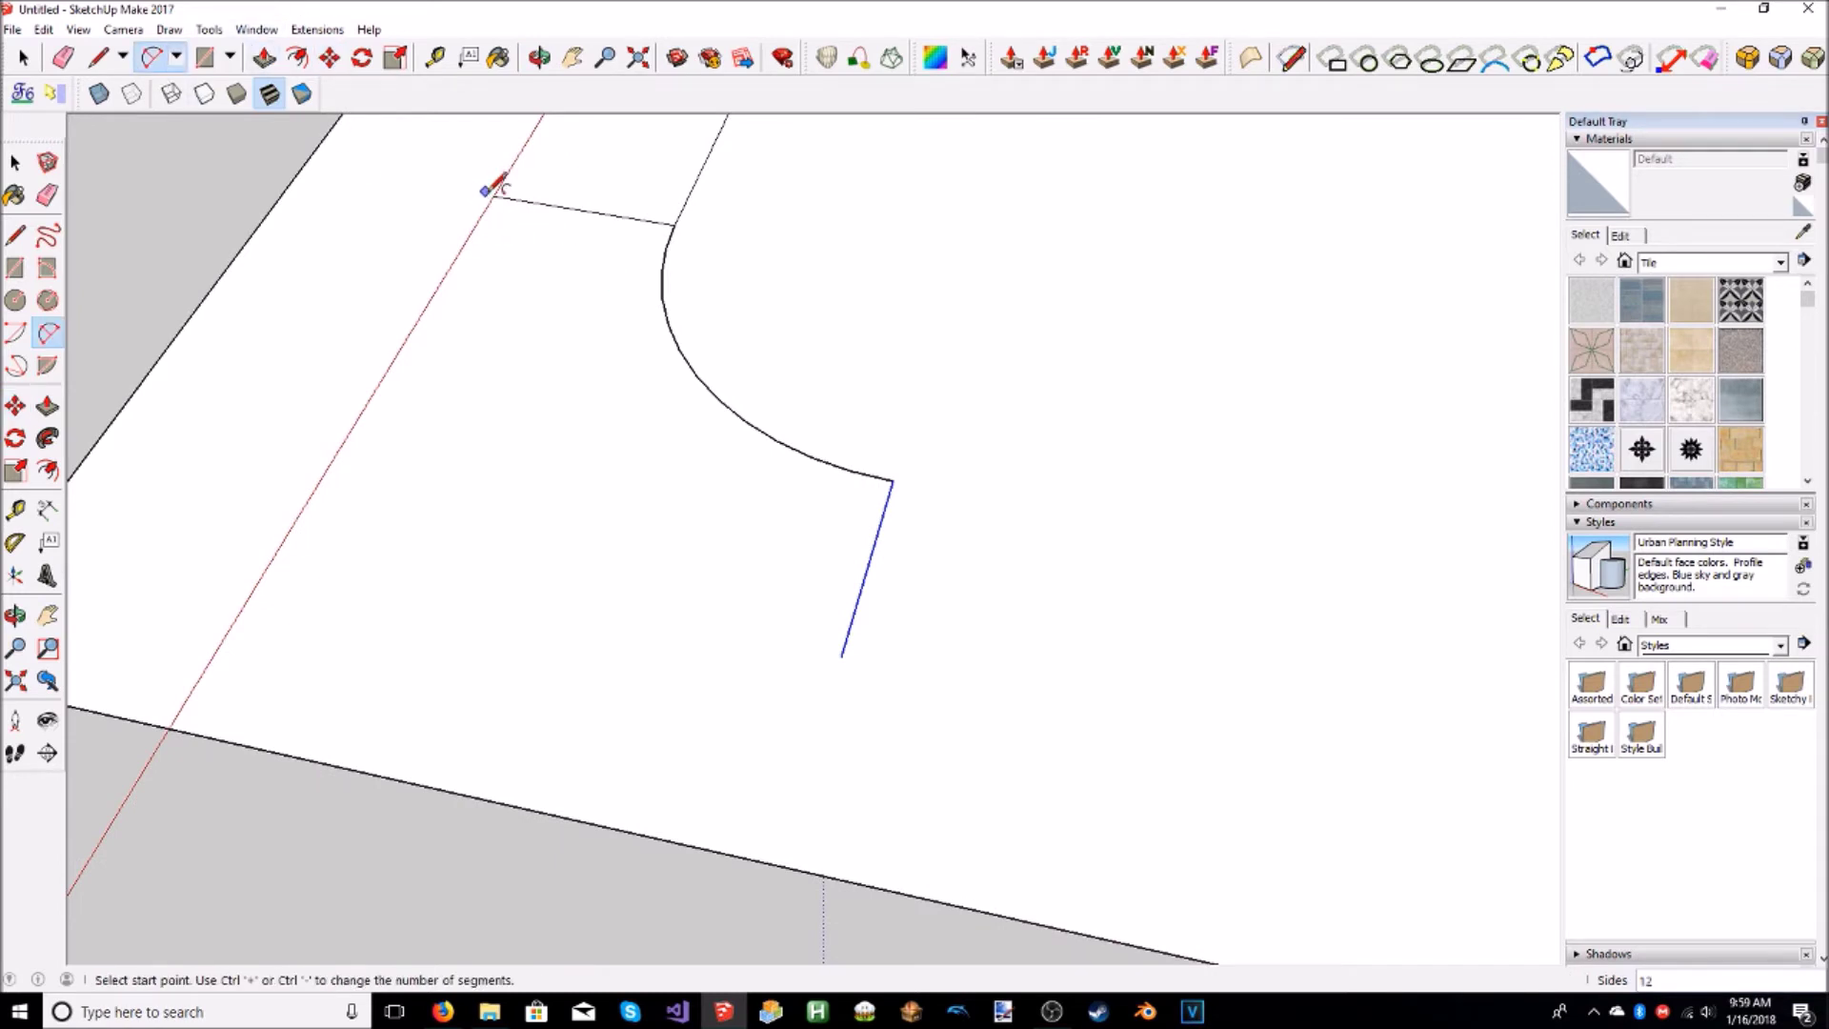
left_click(495, 193)
left_click(841, 656)
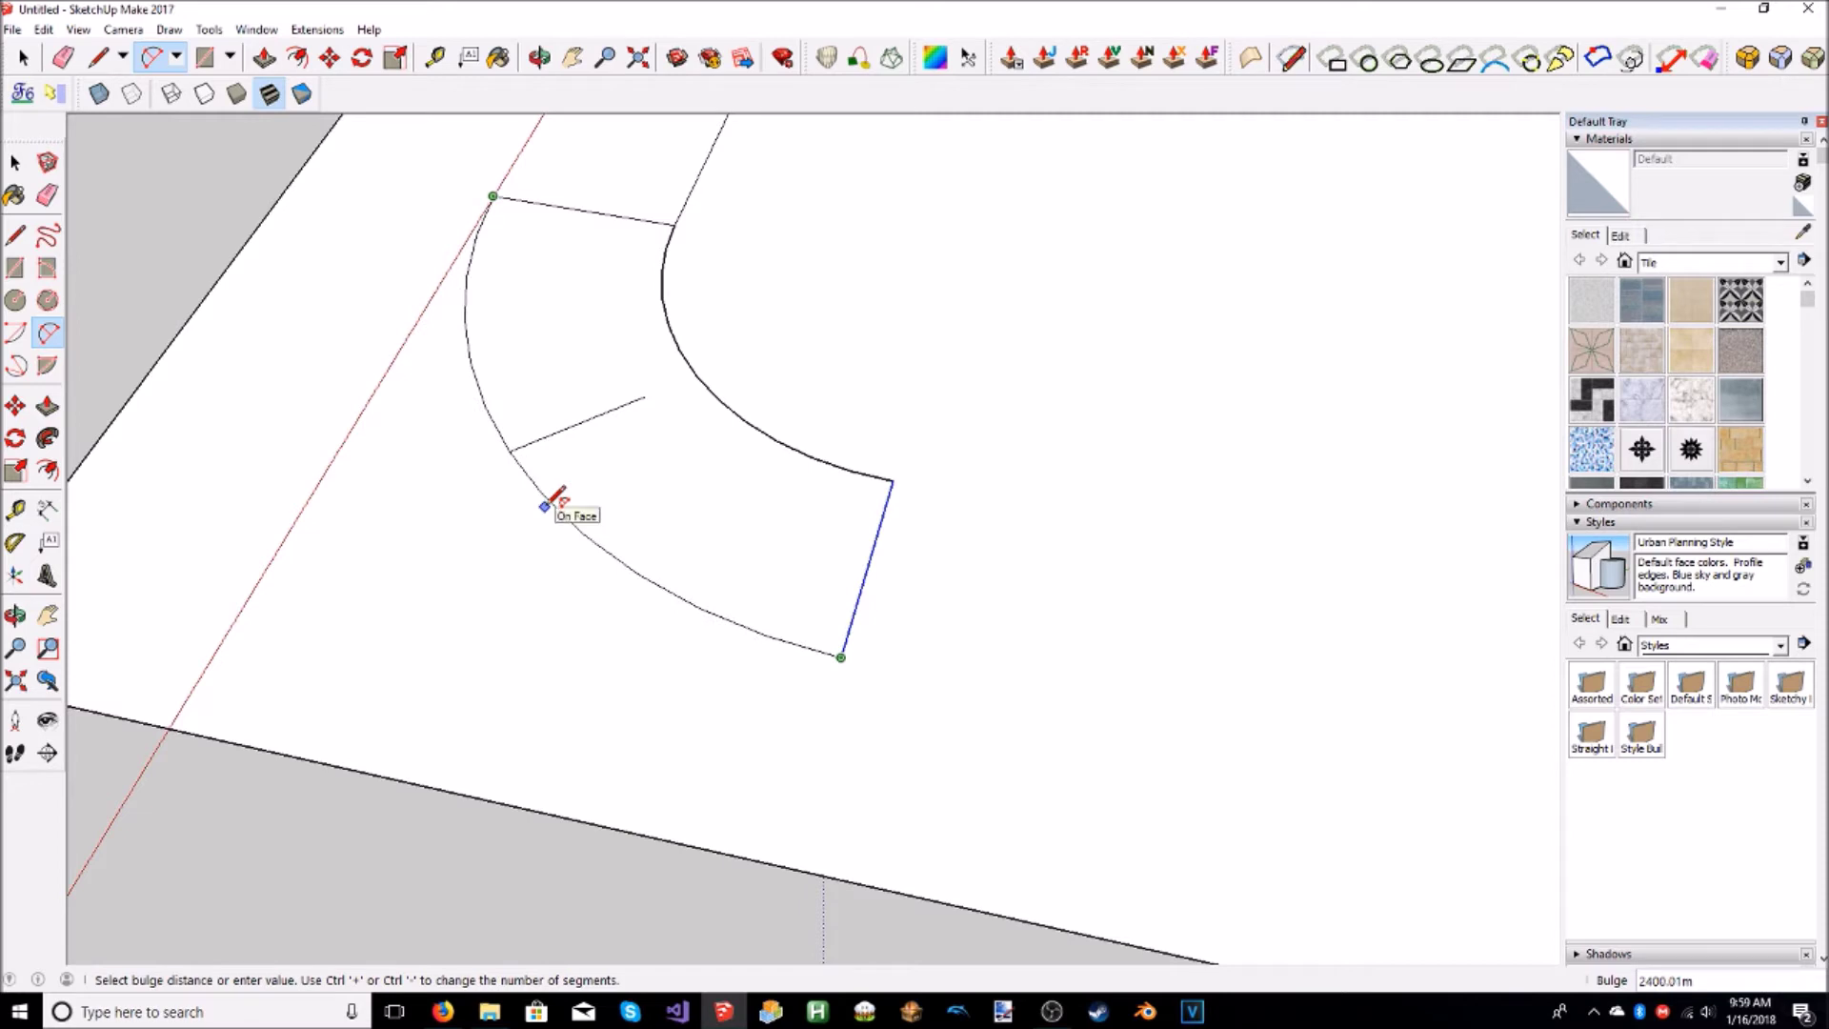
left_click(556, 495)
middle_click_drag(555, 495, 568, 435)
left_click(23, 57)
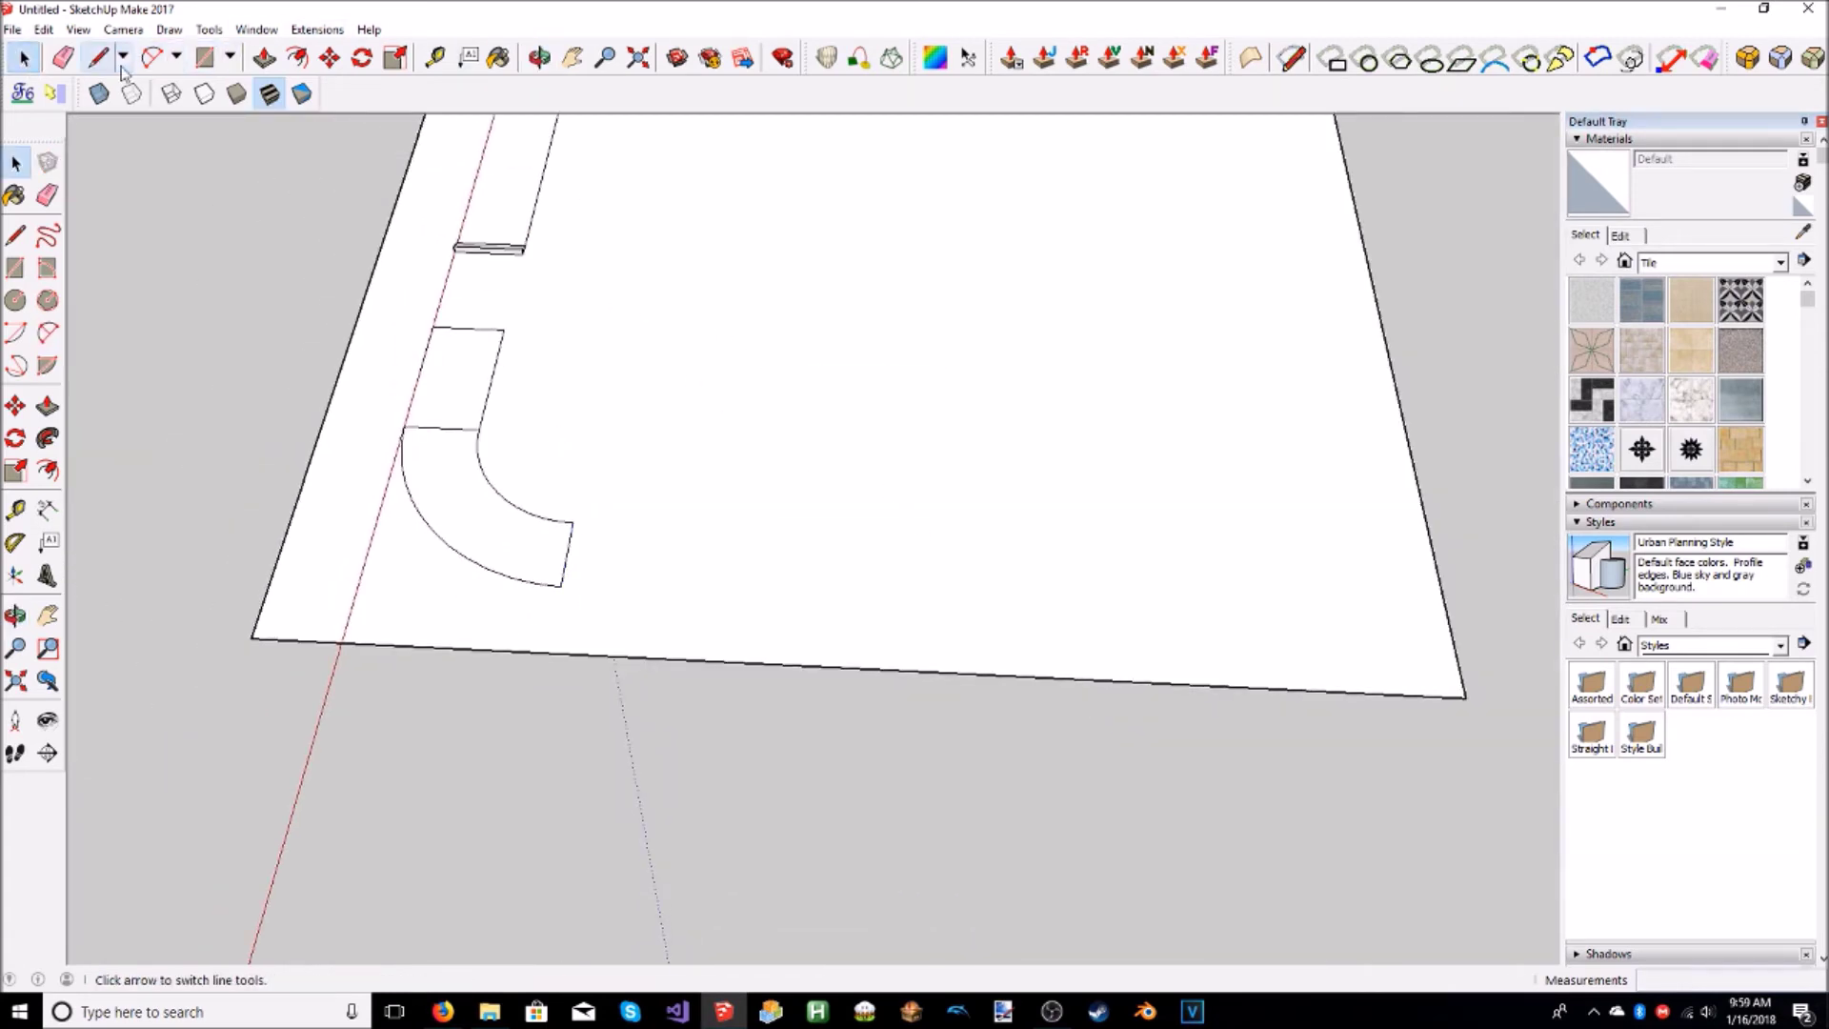
Draw a long straight rectangle starting from the curve's end corner.
left_click(204, 58)
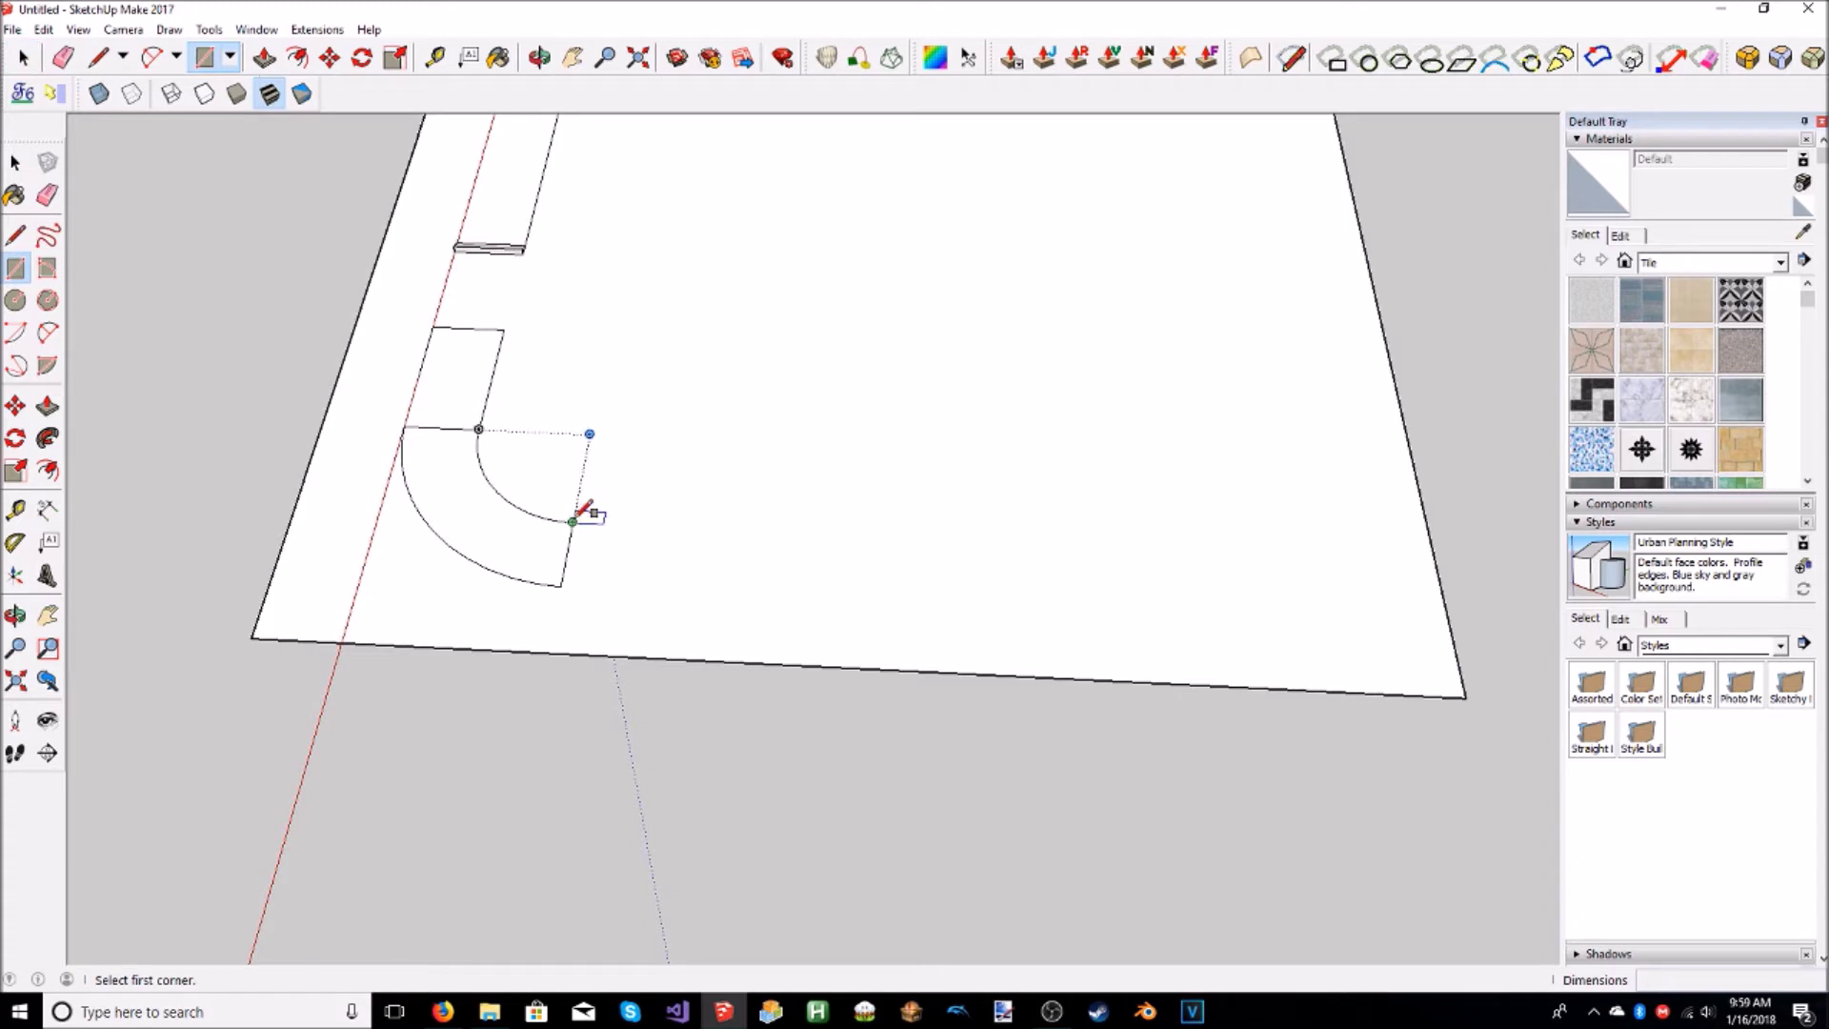
left_click(573, 521)
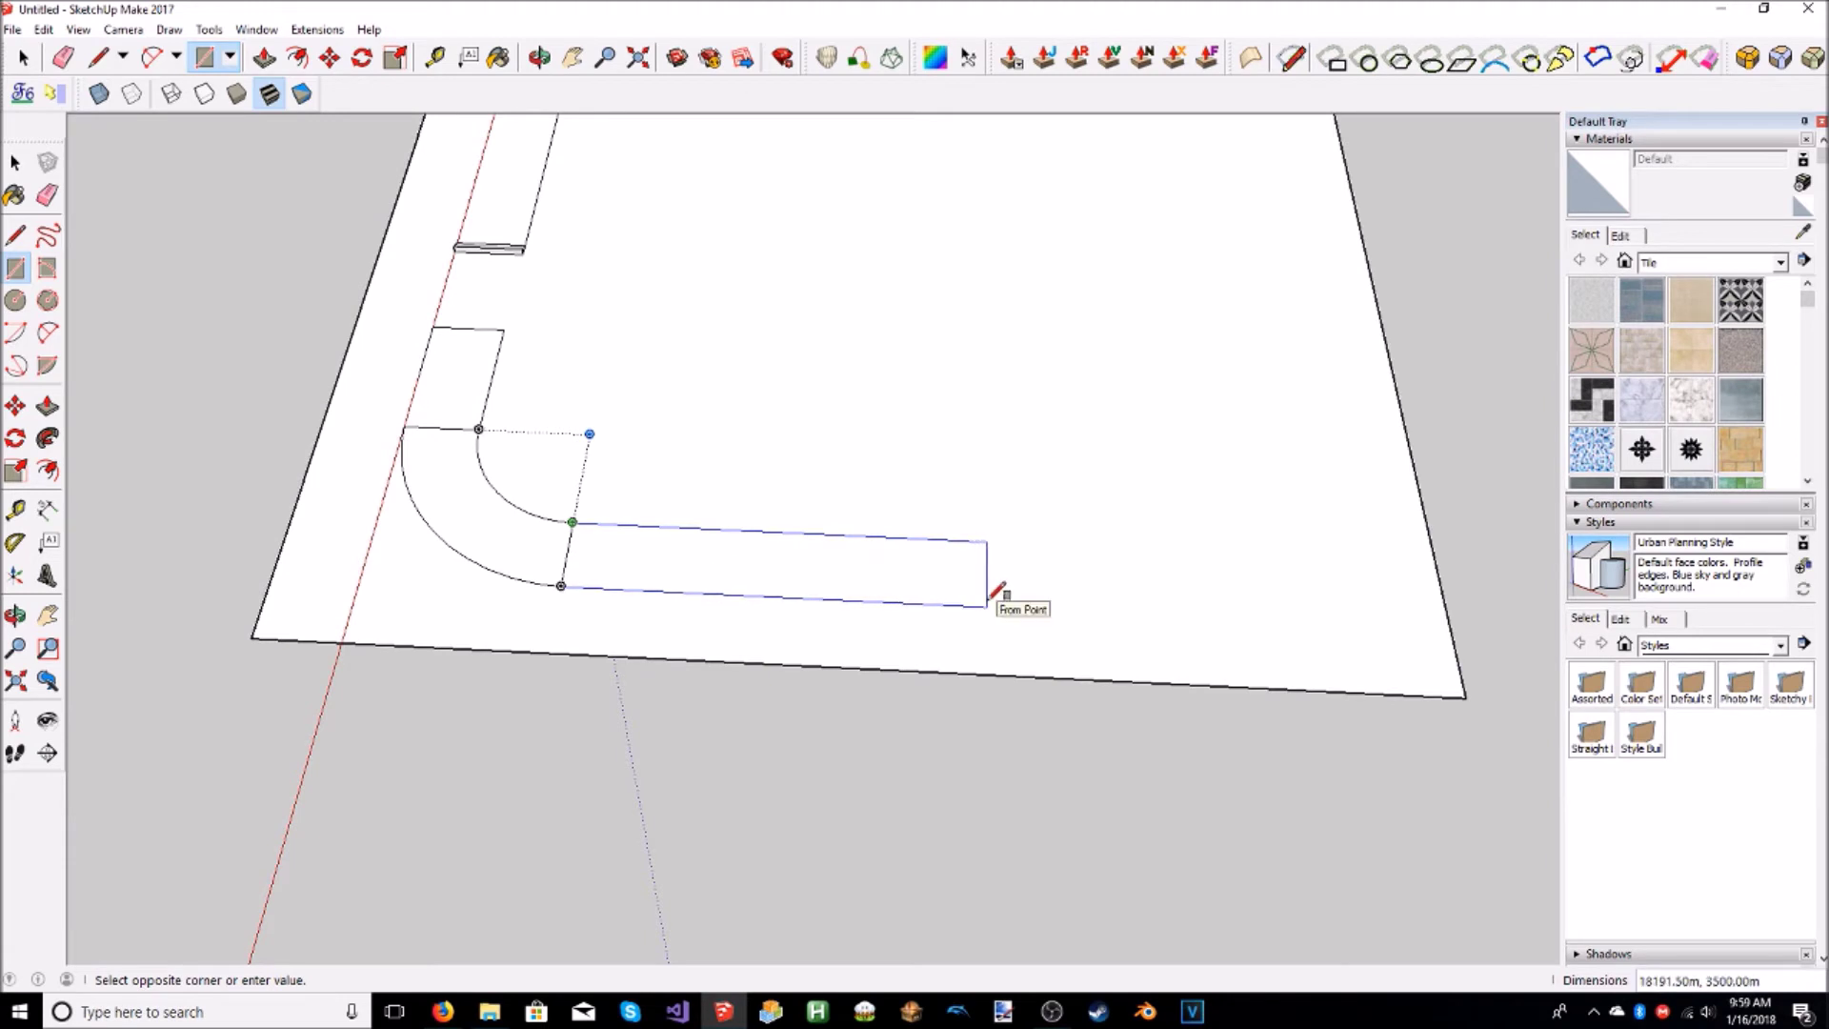
left_click(987, 604)
middle_click_drag(988, 604, 1188, 571)
scroll(739, 551, "up", 5)
middle_click_drag(739, 551, 743, 509)
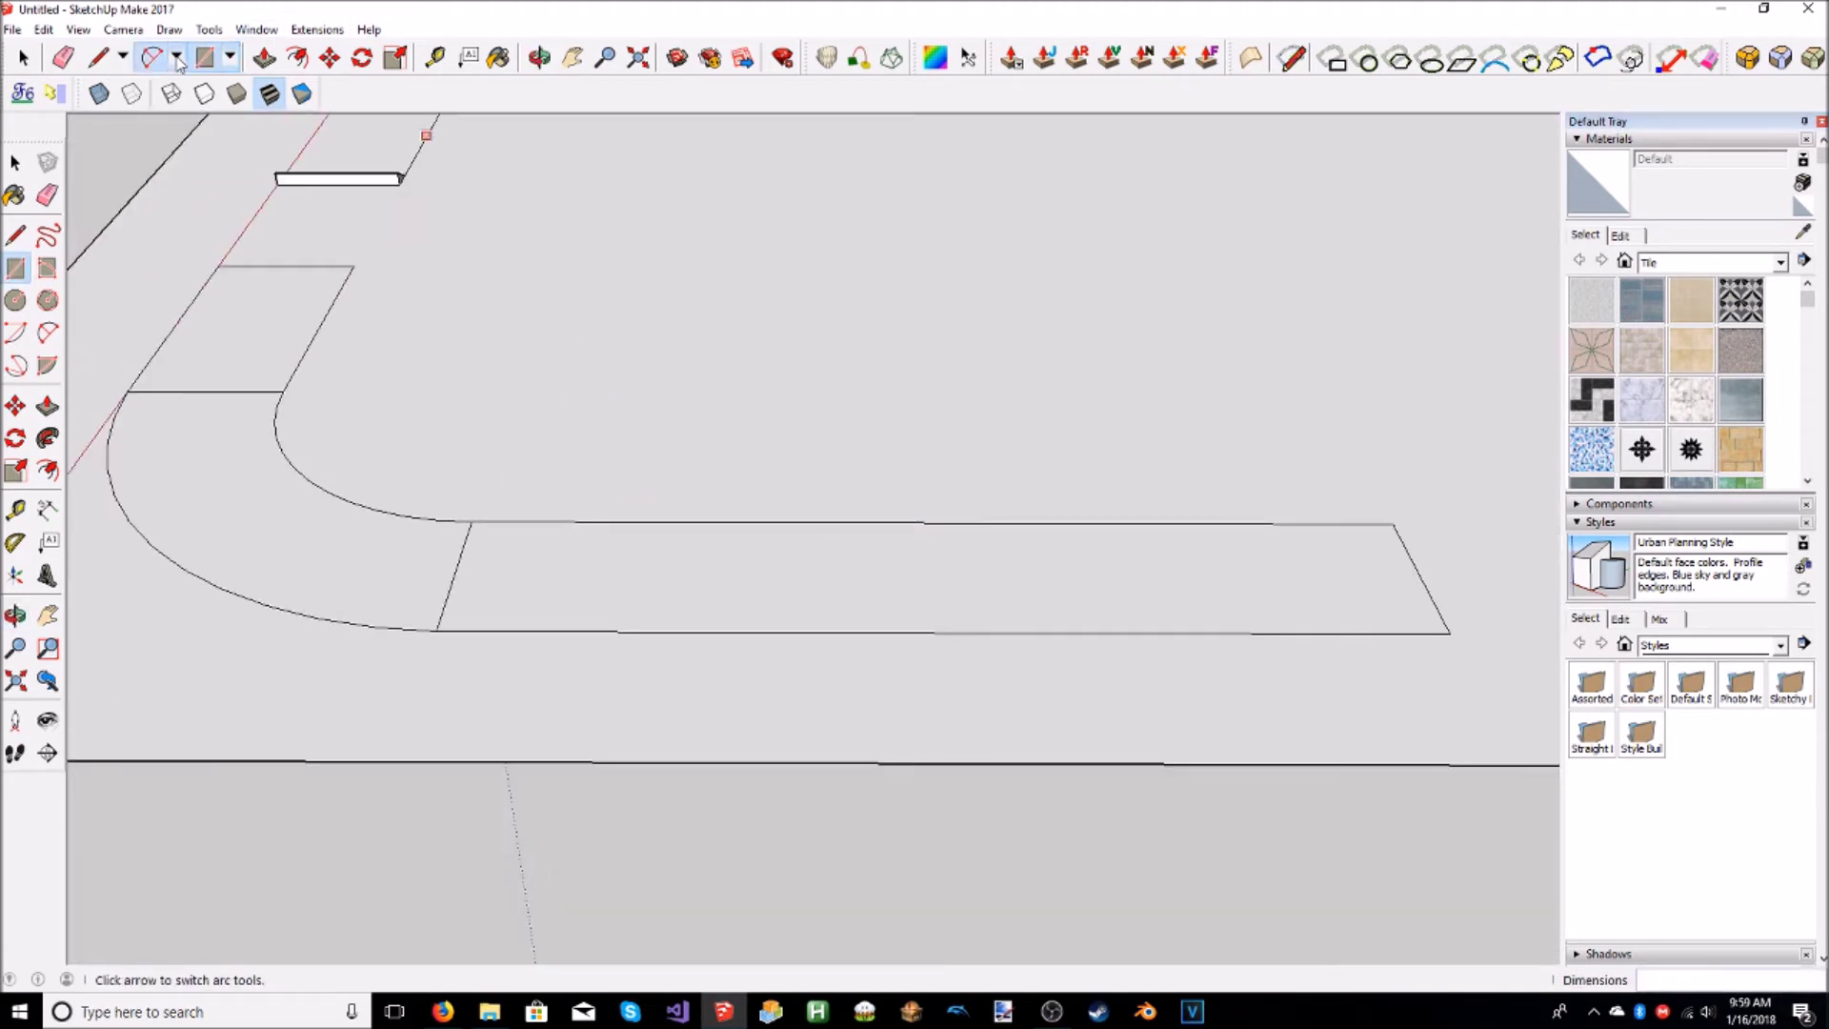
scroll(592, 590, "up", 3)
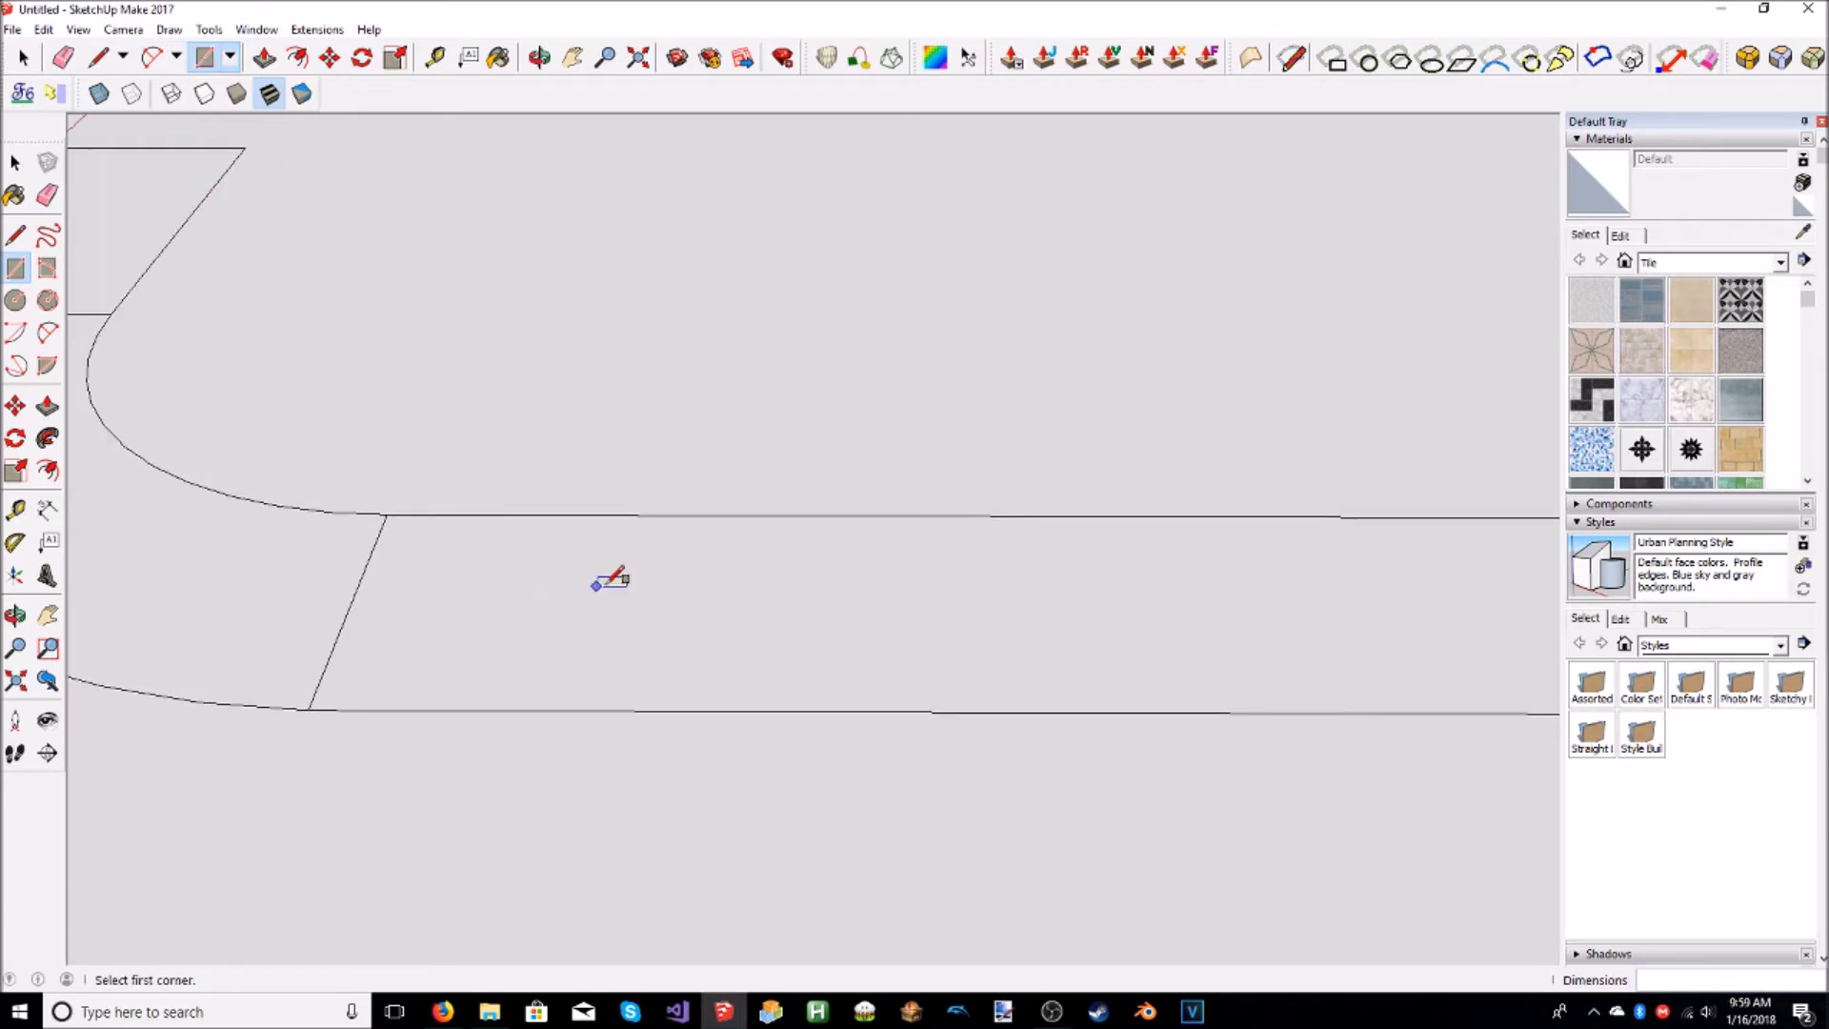
Draw a small square on the straight strip and copy it.
left_click(651, 561)
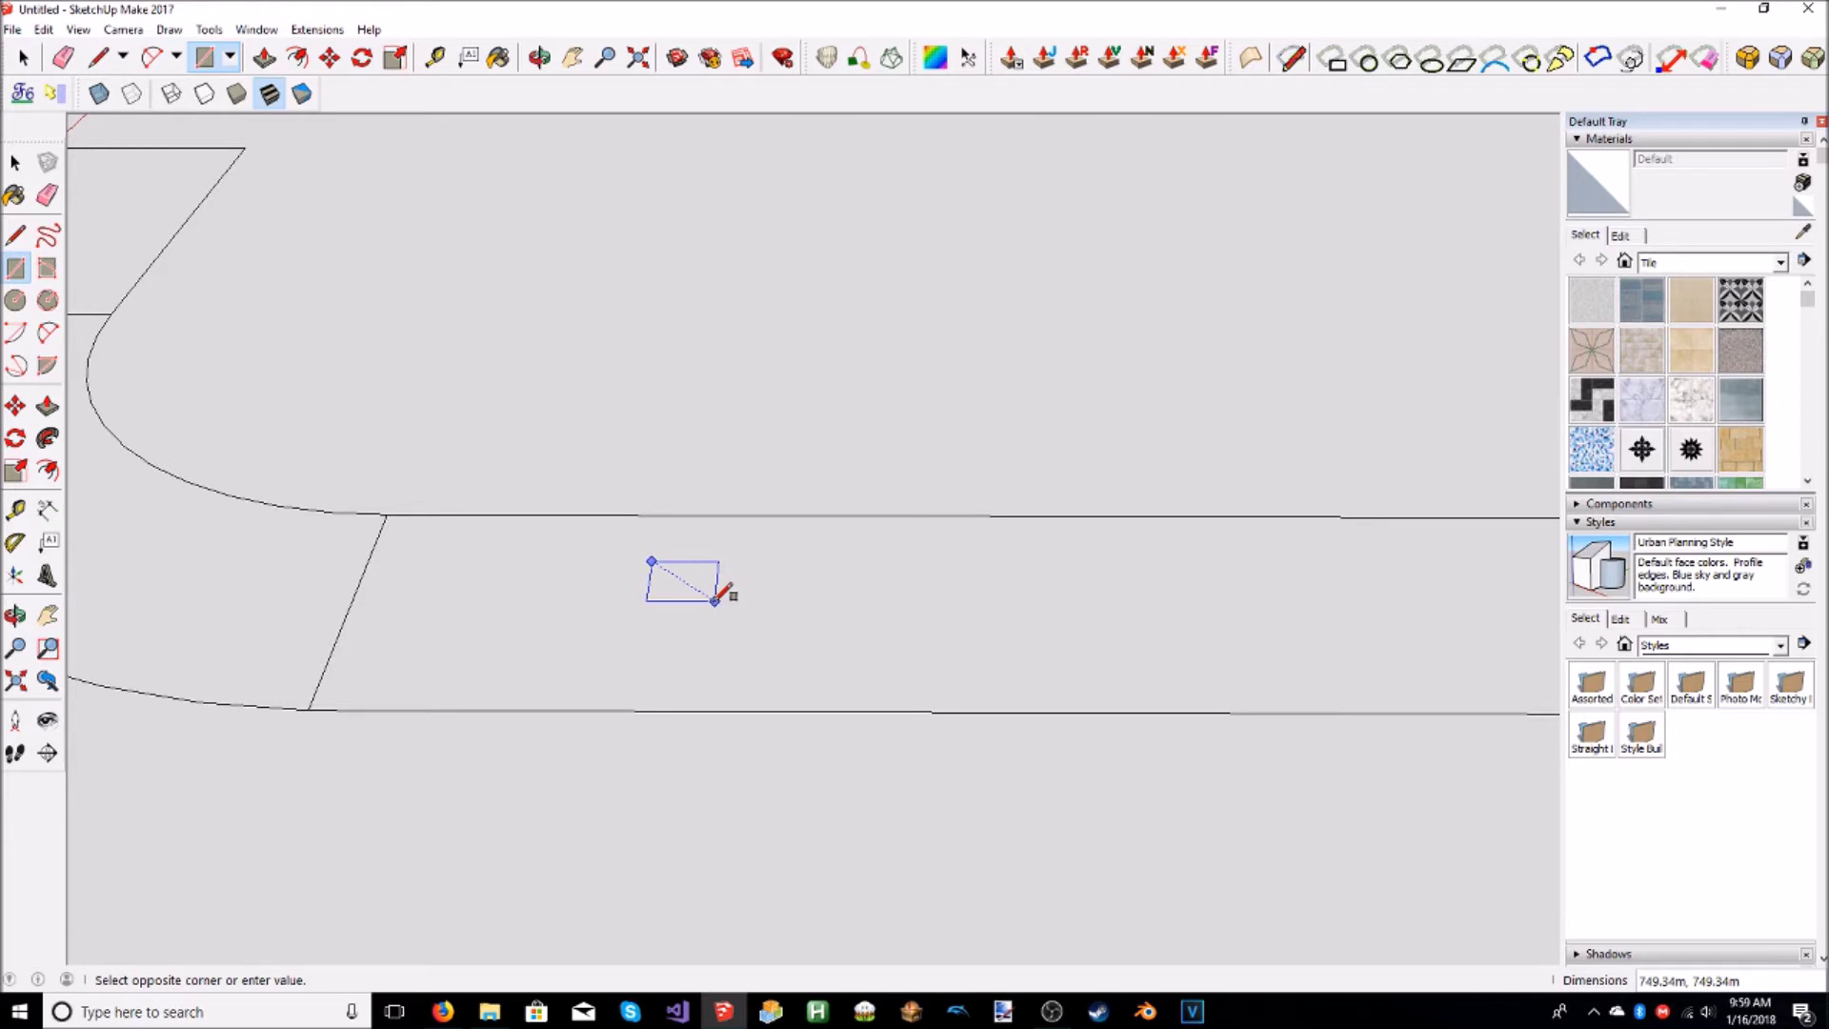
left_click(714, 601)
middle_click_drag(714, 601, 204, 118)
key("space")
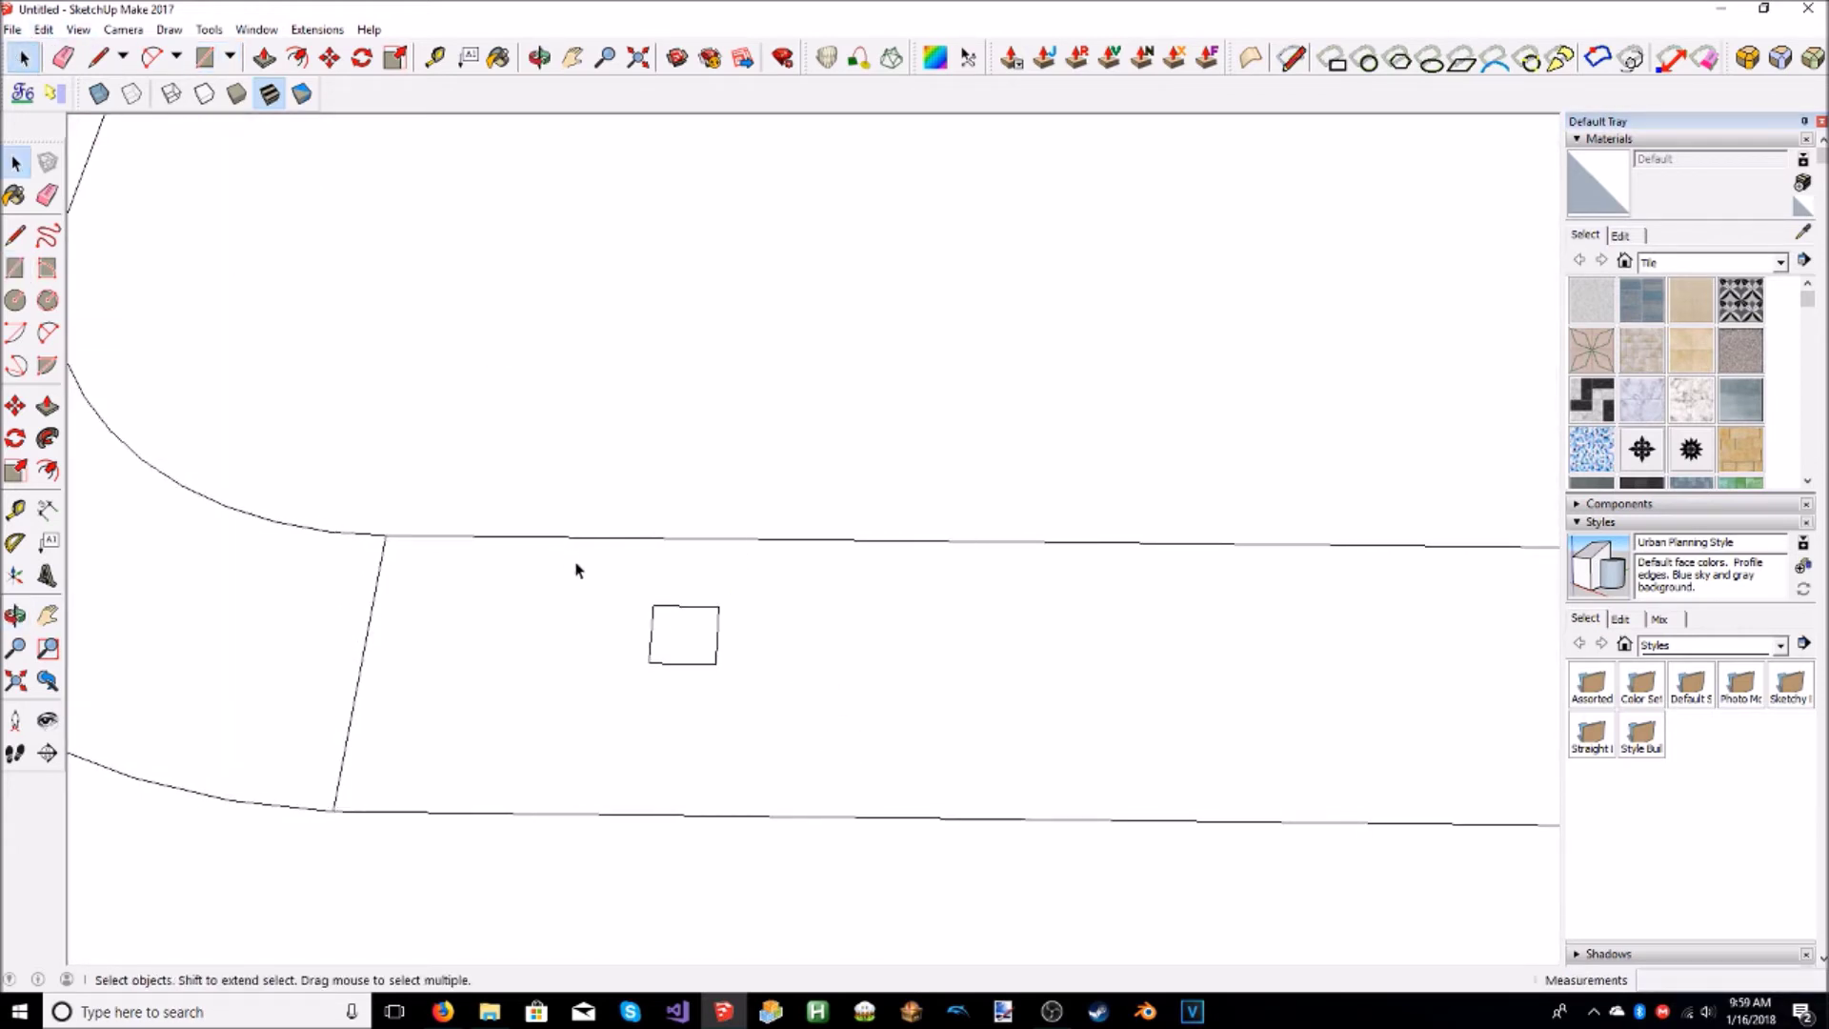
left_click_drag(575, 569, 776, 692)
key("ctrl+c")
Paste three copies of the square along the strip, then begin offsetting the first square.
key("ctrl+v")
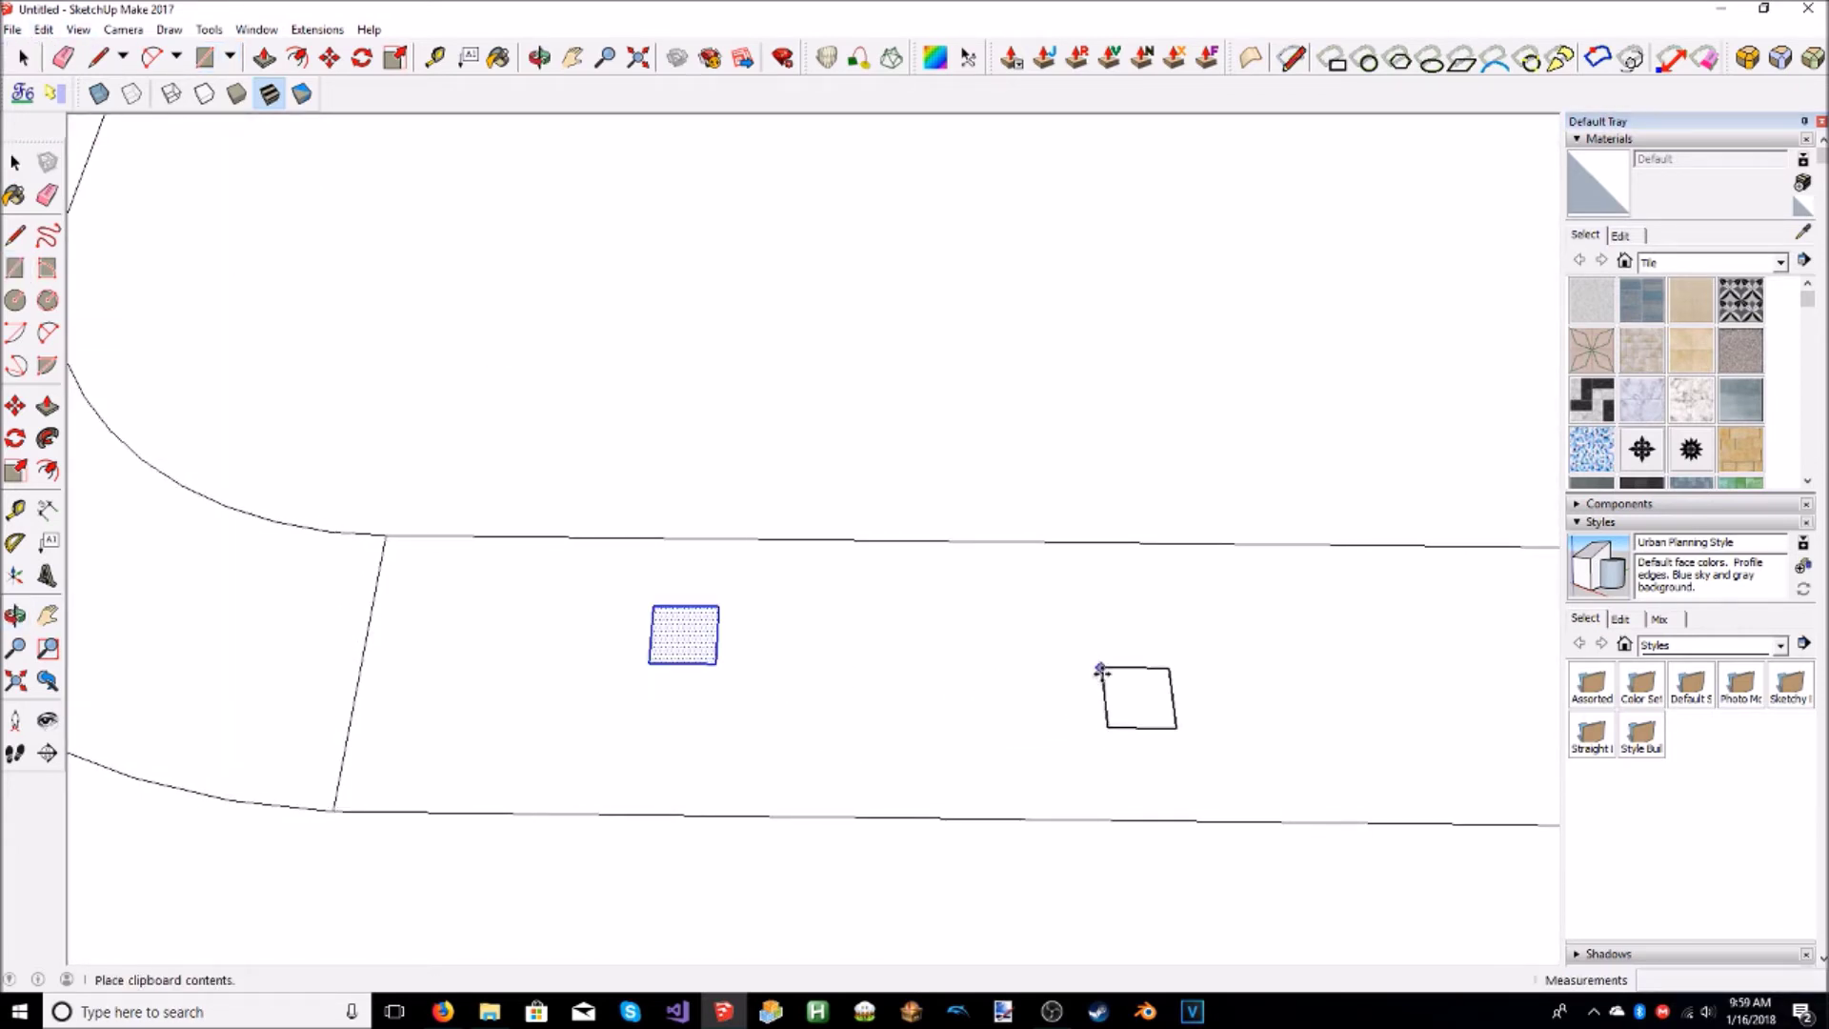
left_click(981, 696)
key("ctrl+v")
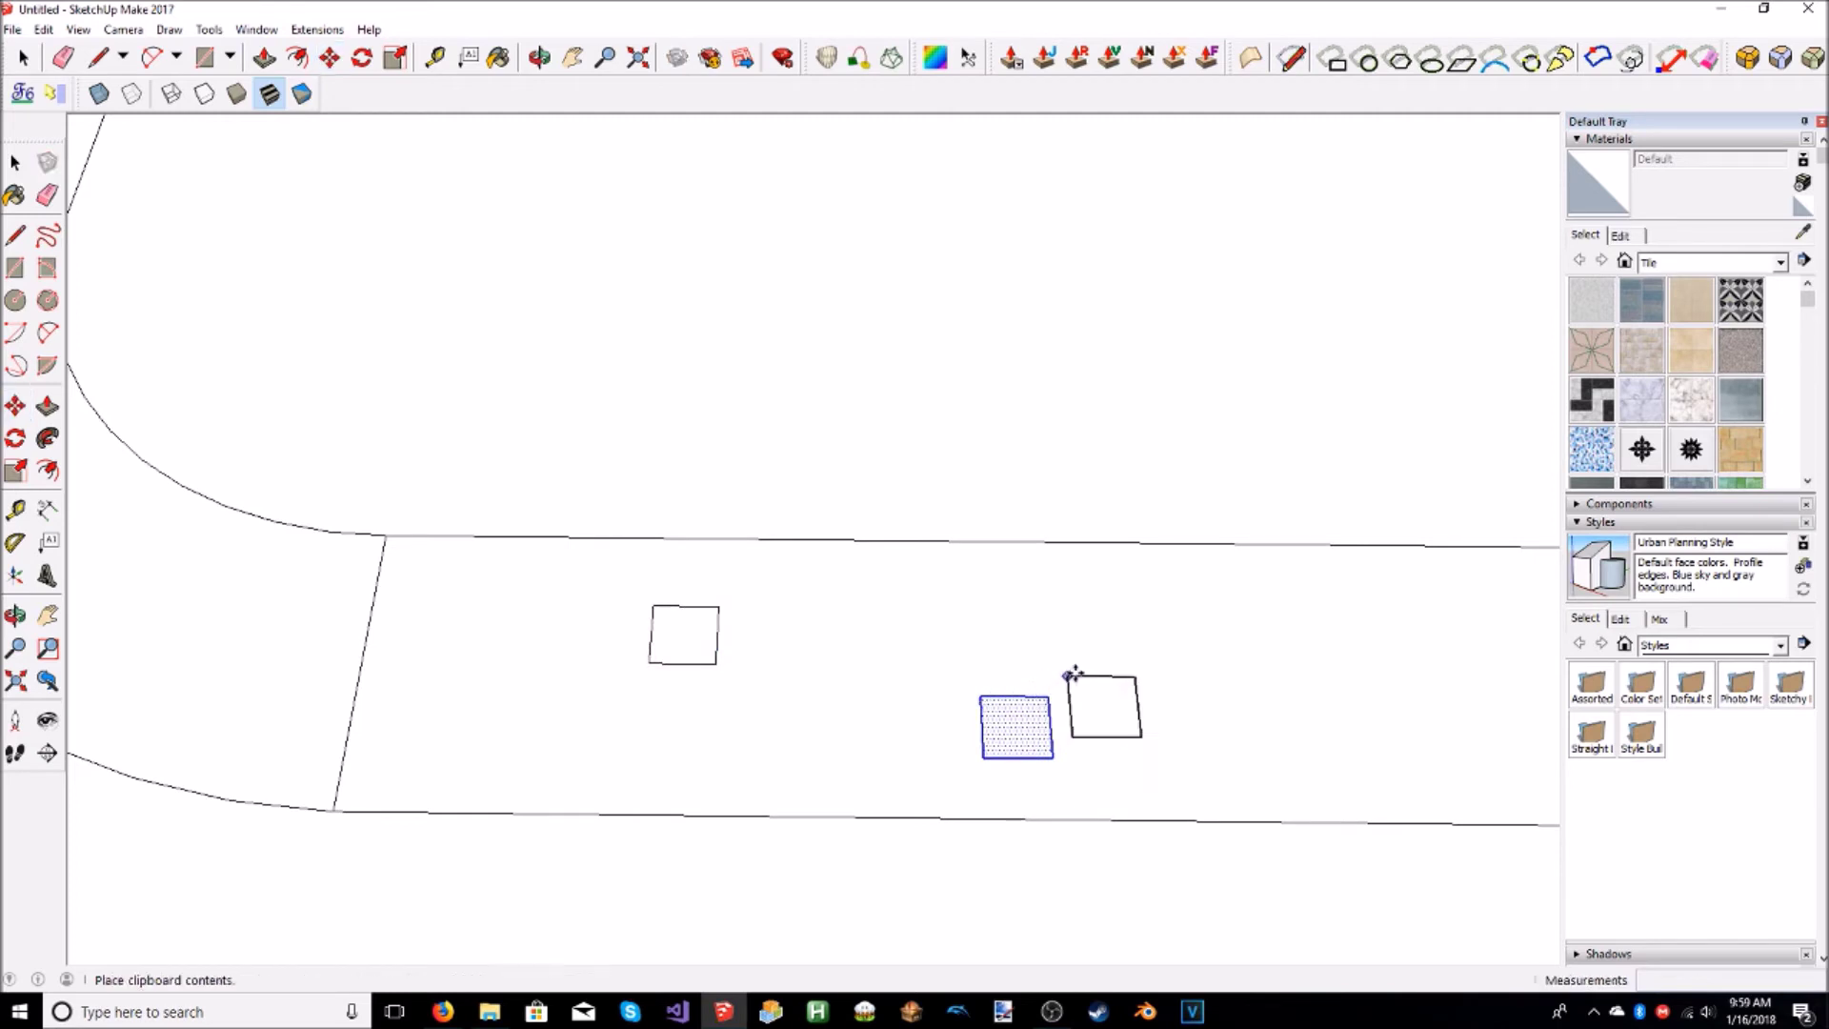
left_click(1364, 607)
middle_click_drag(1364, 607, 614, 566)
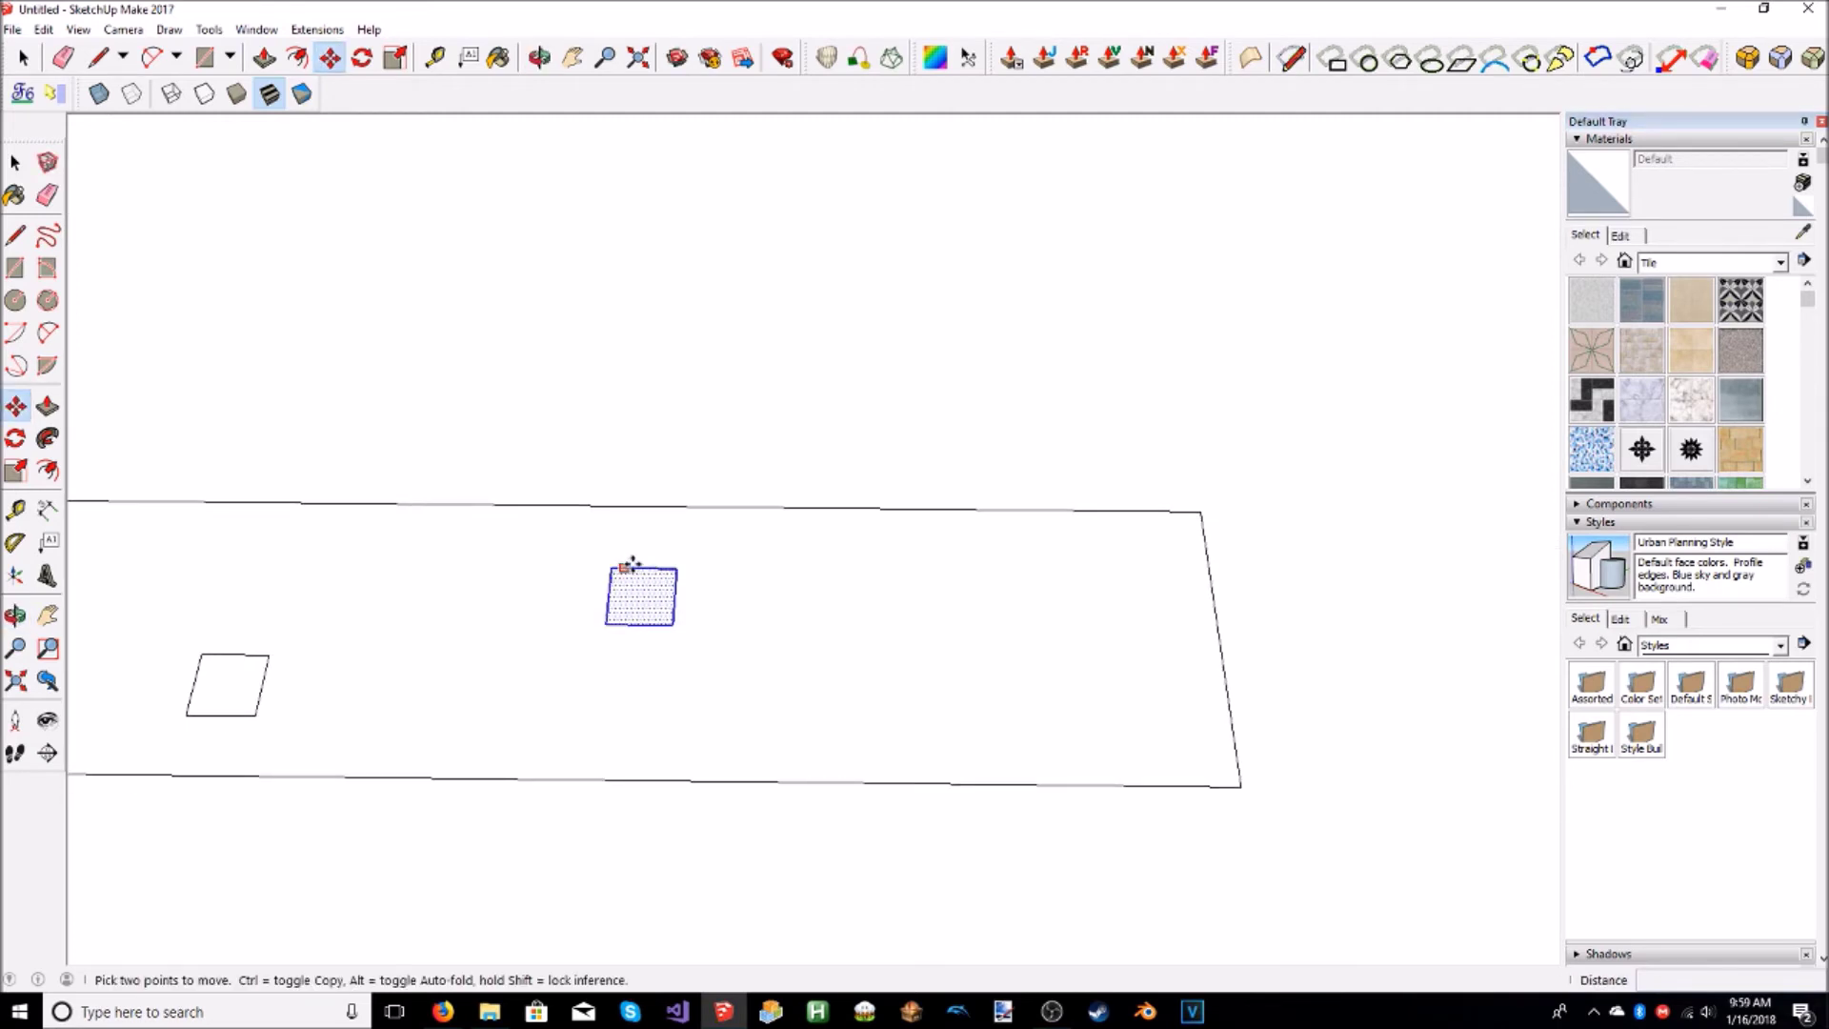
key("ctrl+v")
left_click(1021, 682)
left_click(24, 58)
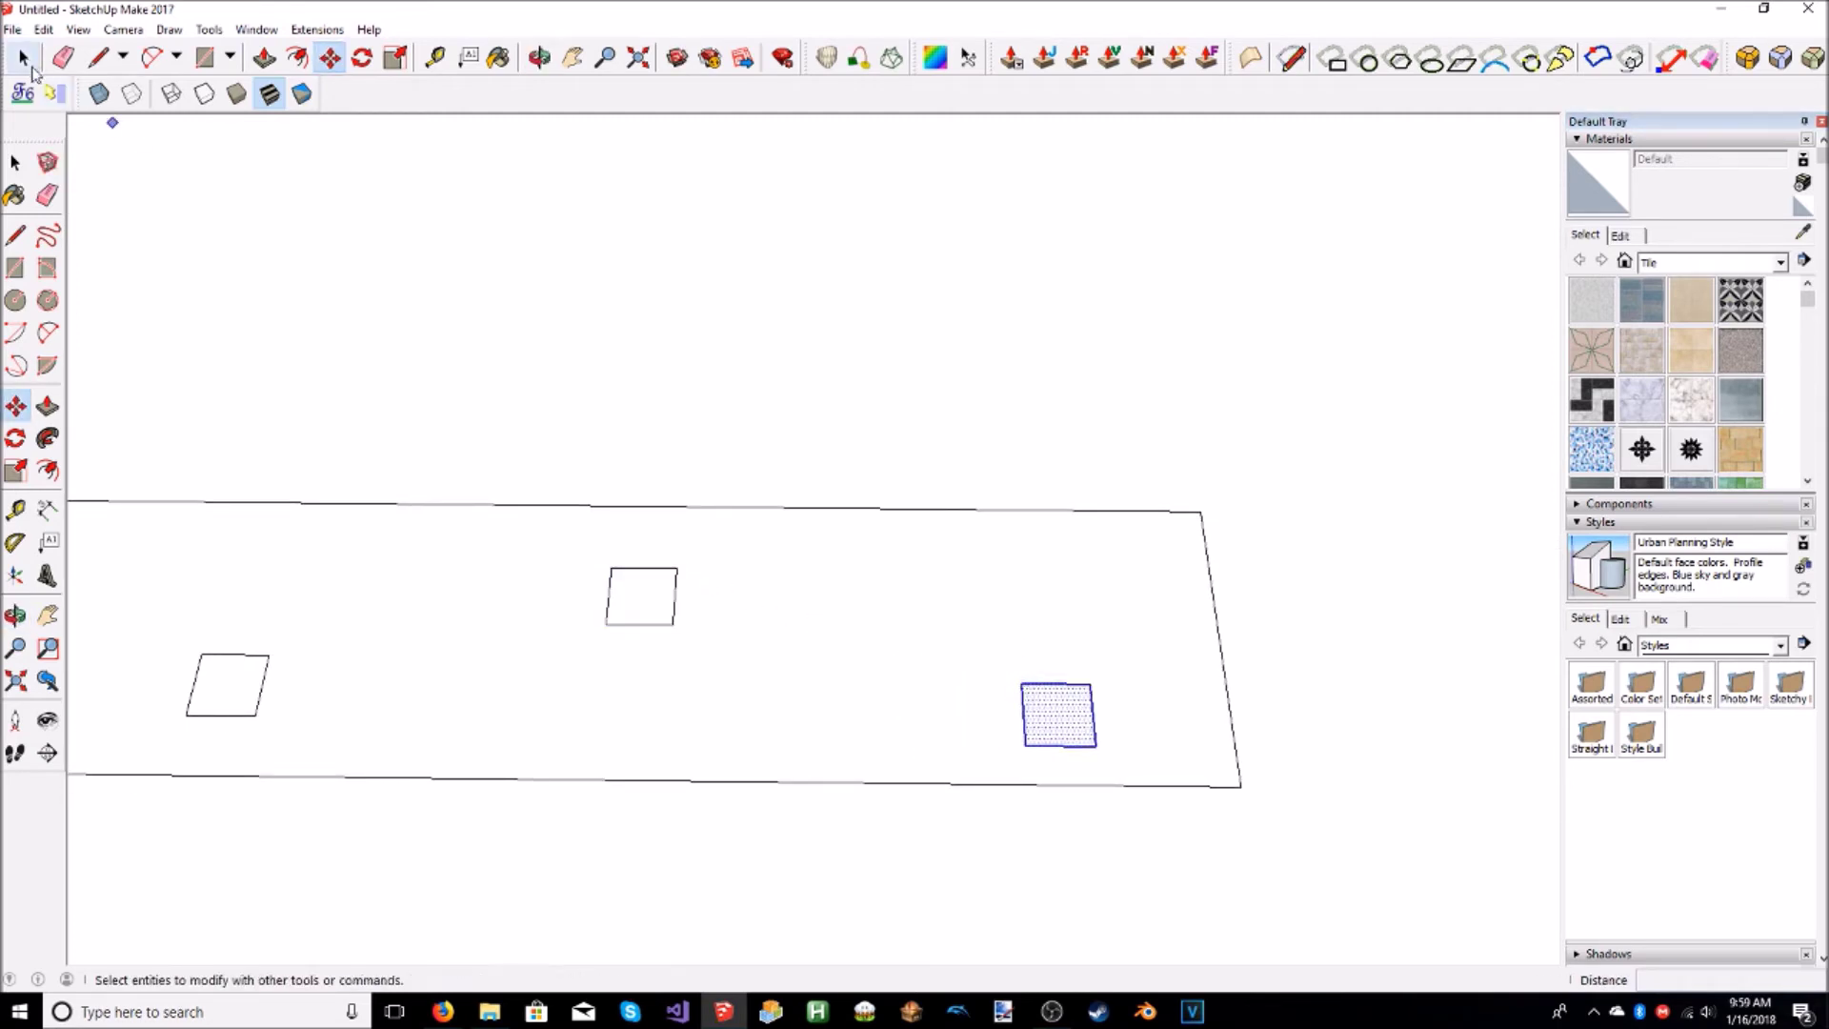
left_click(568, 280)
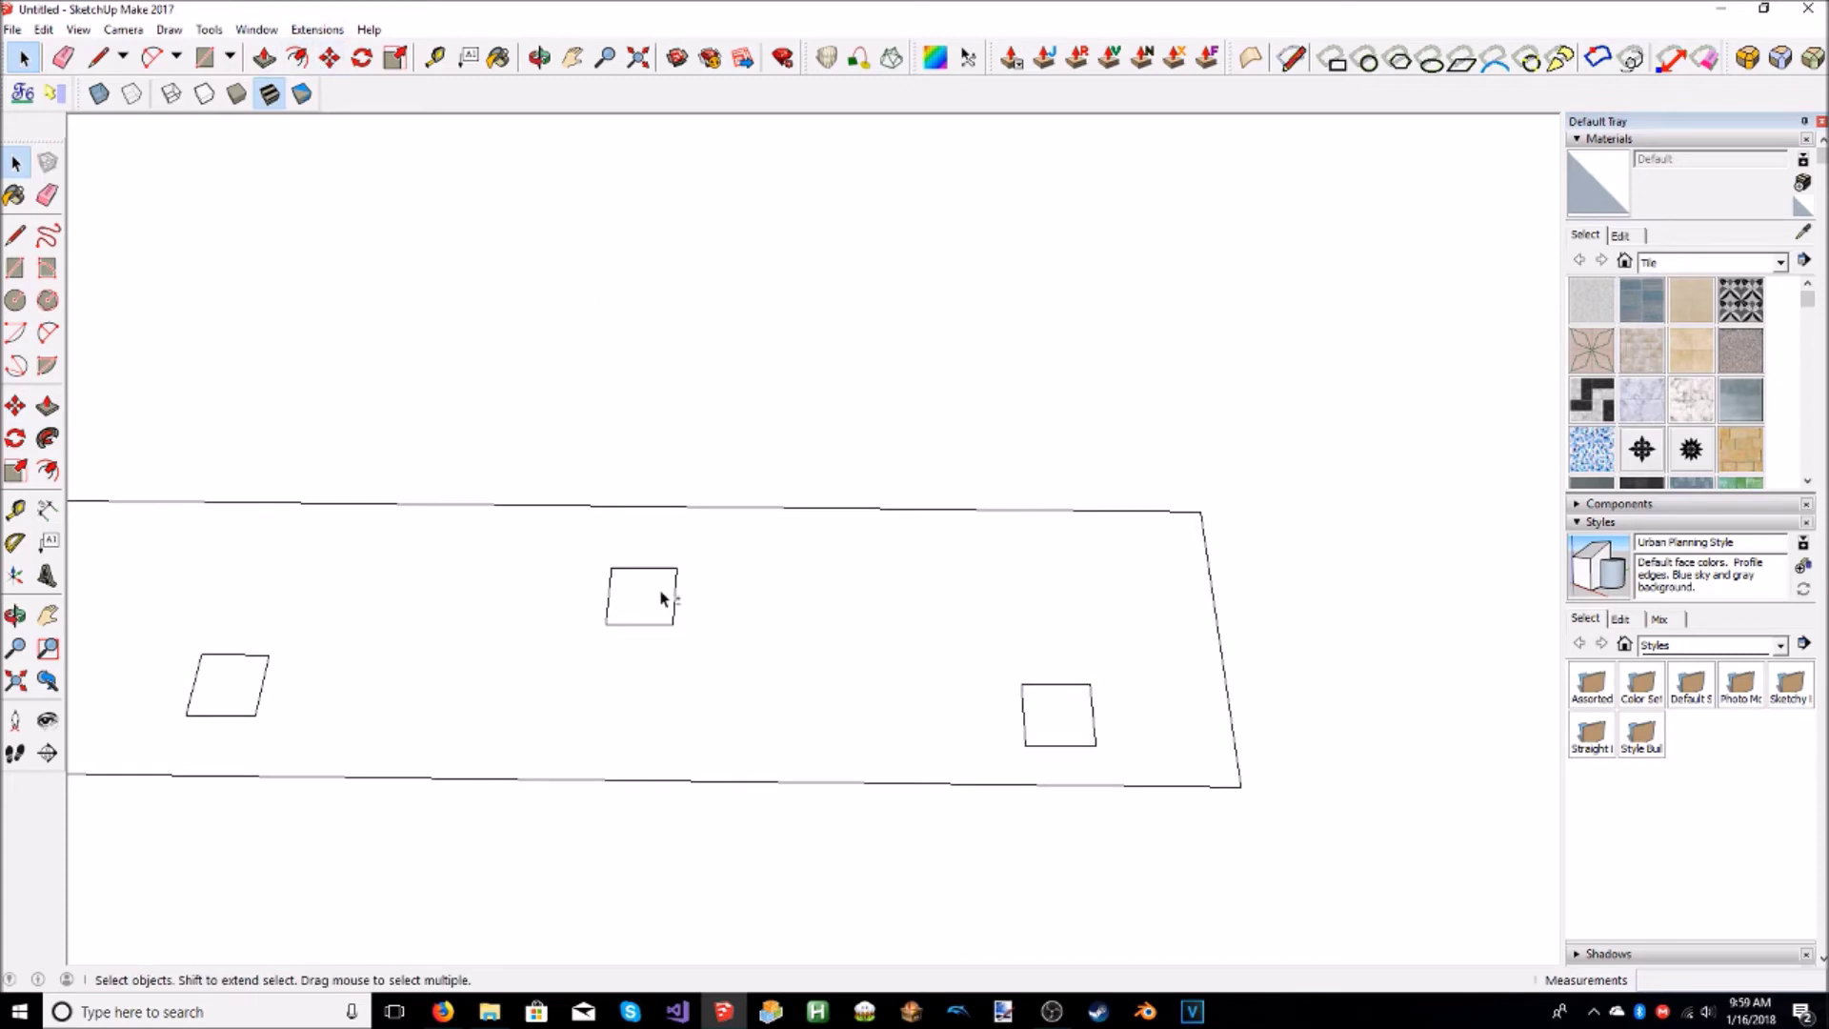
middle_click_drag(661, 597, 1009, 525)
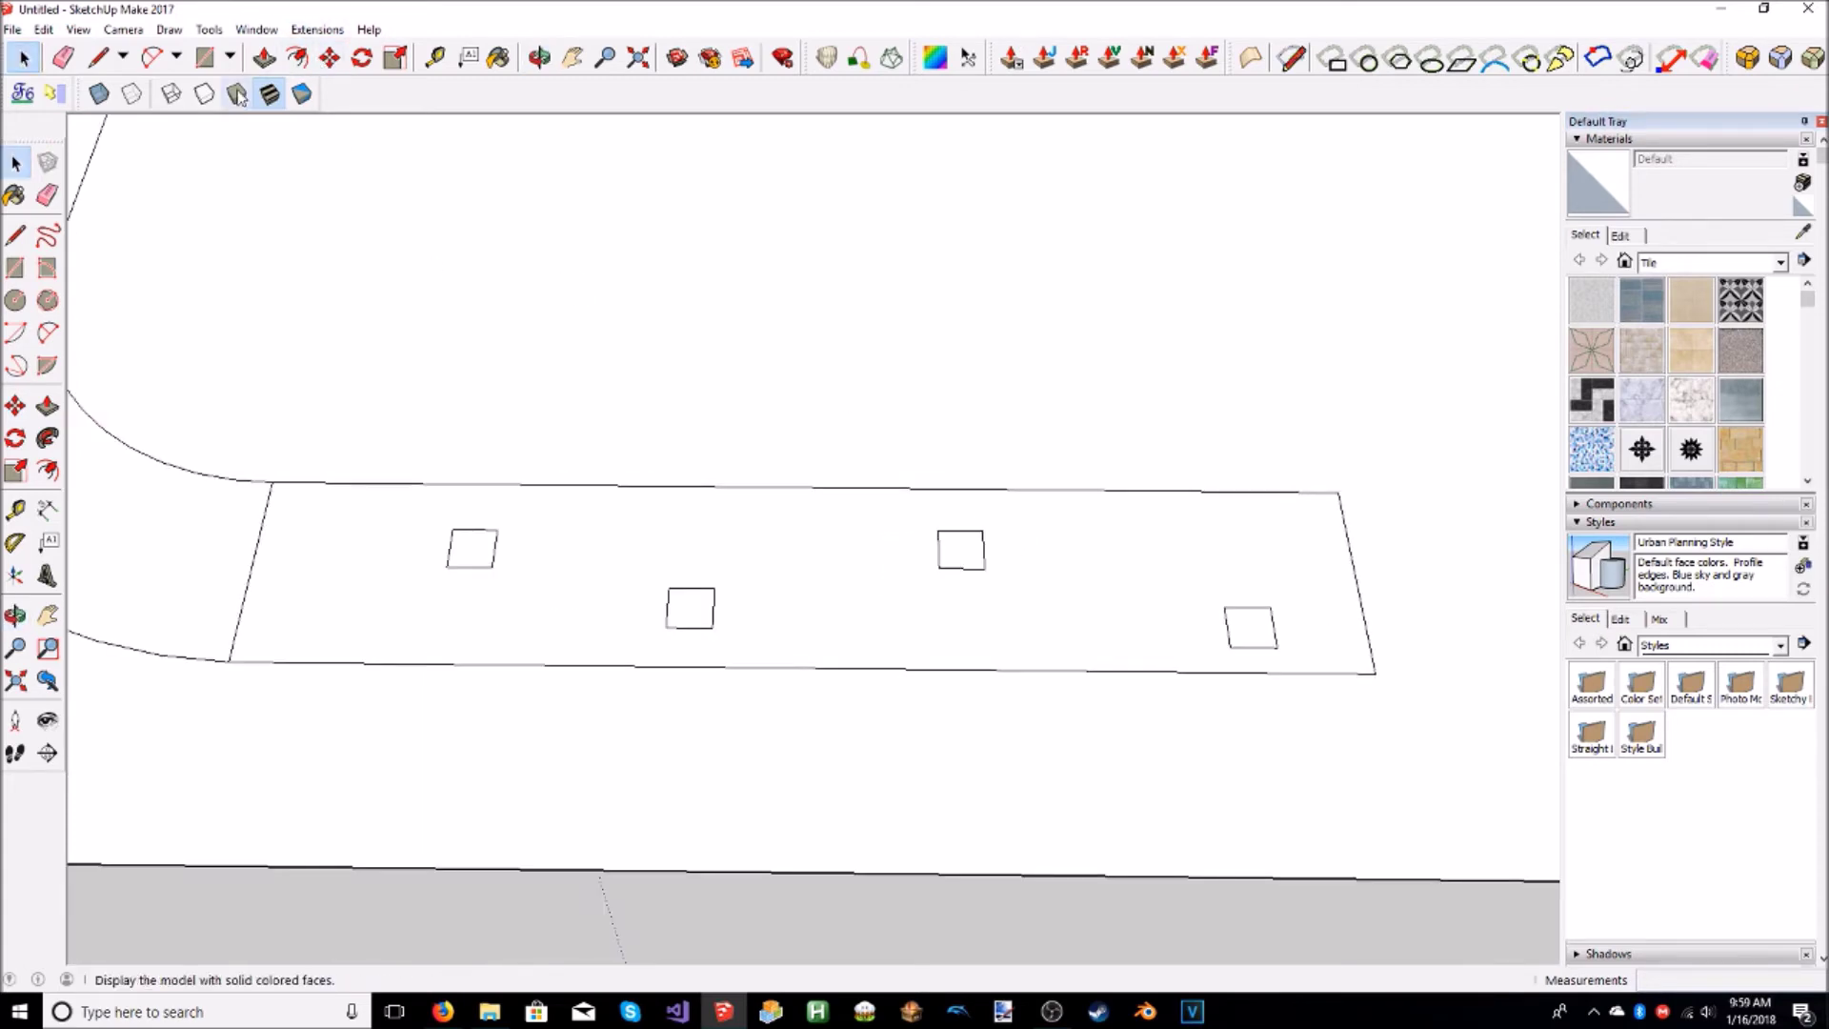
left_click(300, 59)
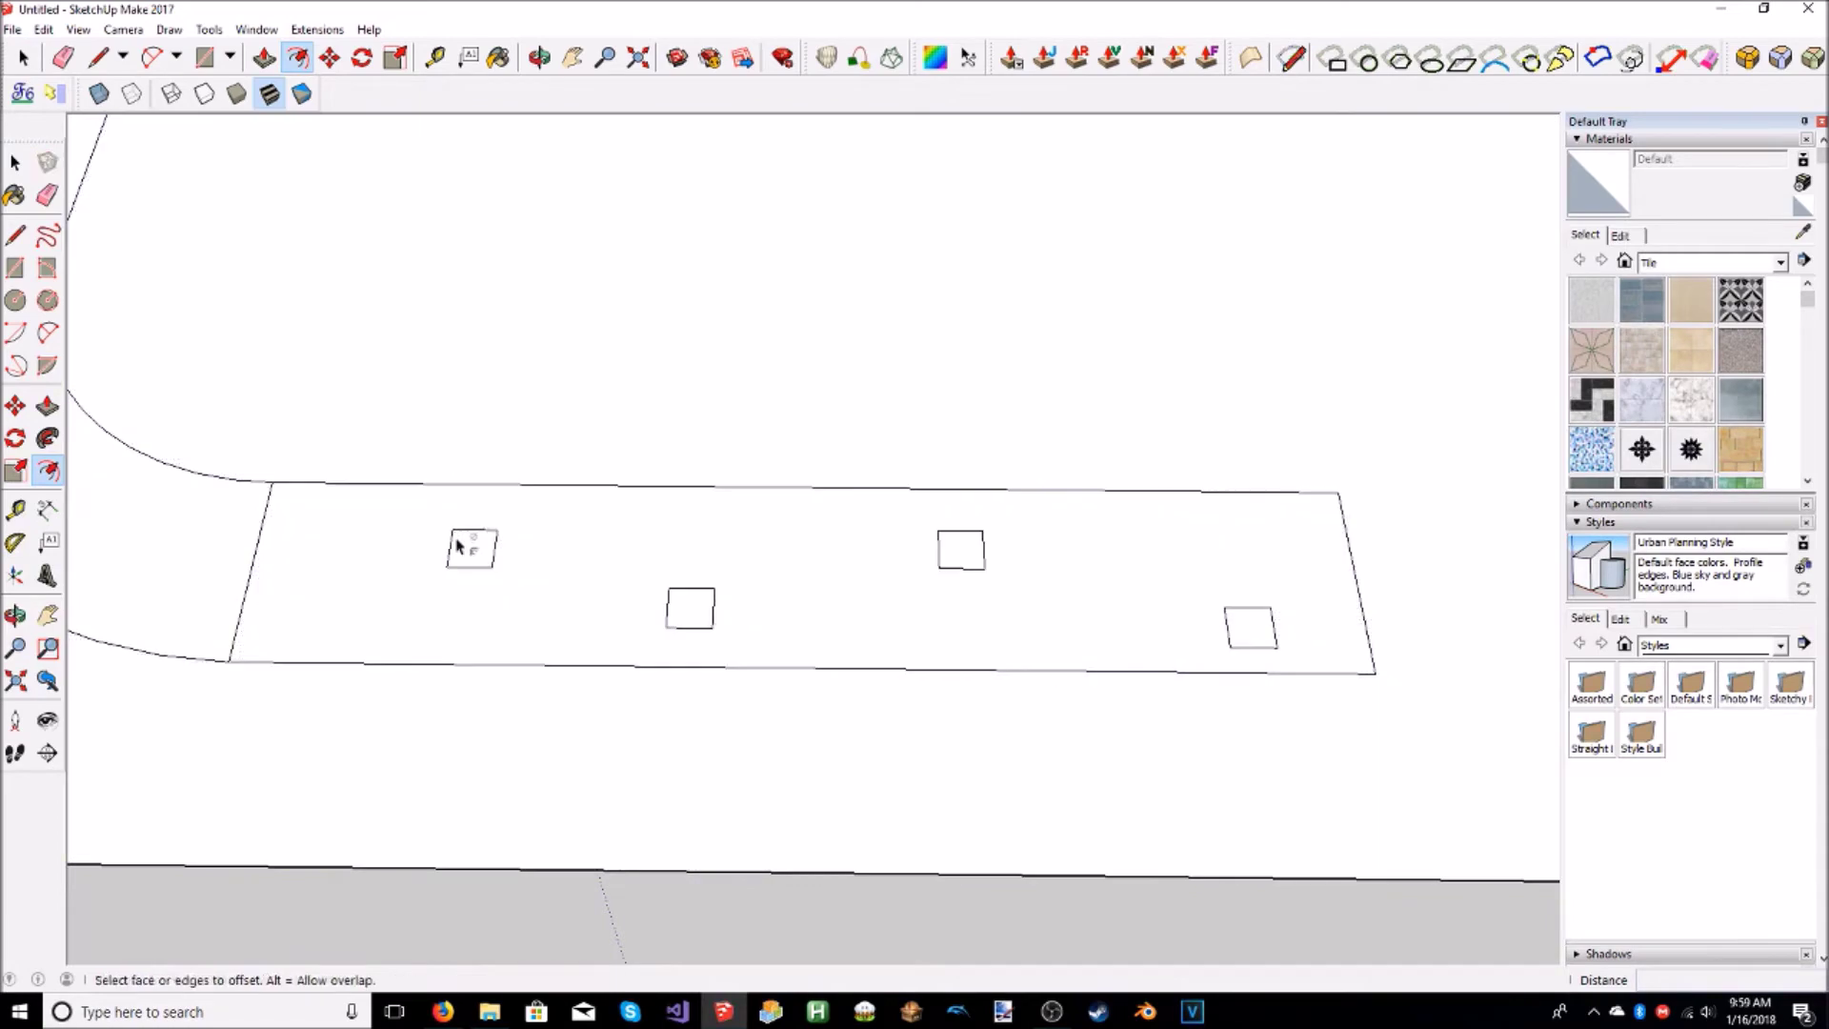
left_click(469, 543)
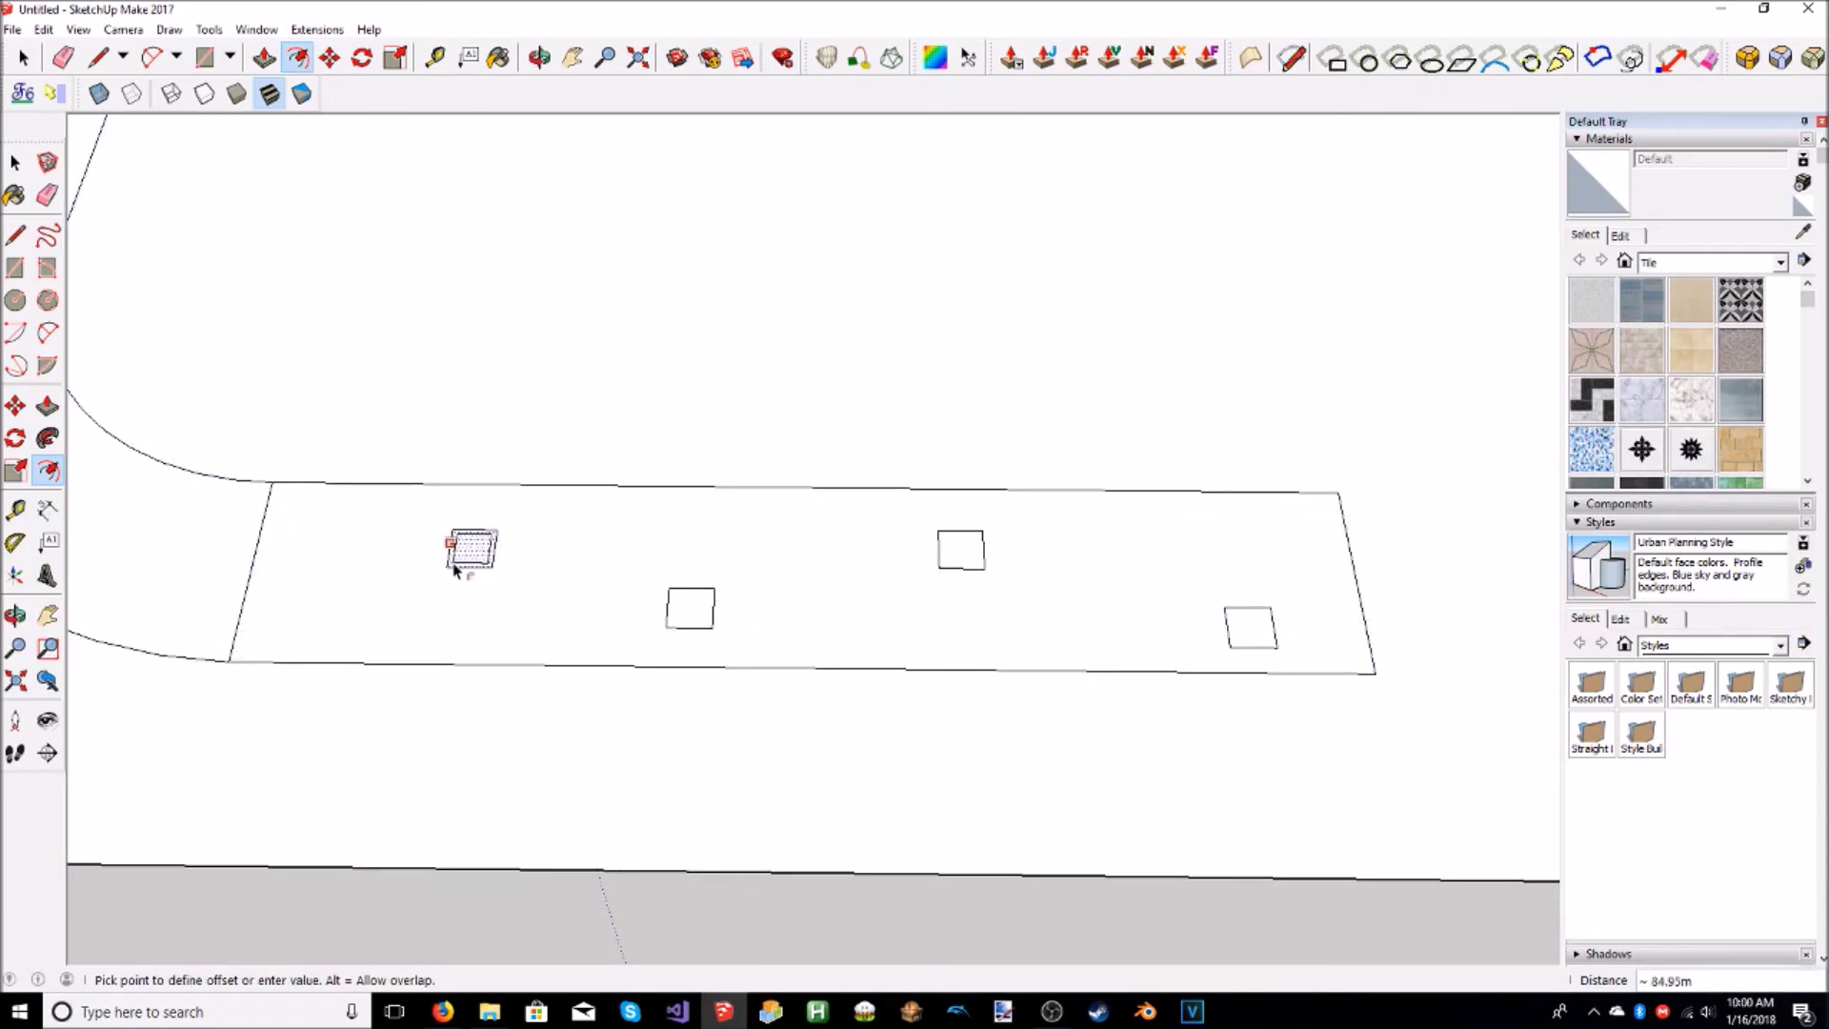
Offset an inset outline inside the curved section, undoing the strip's unwanted offset.
left_click(457, 569)
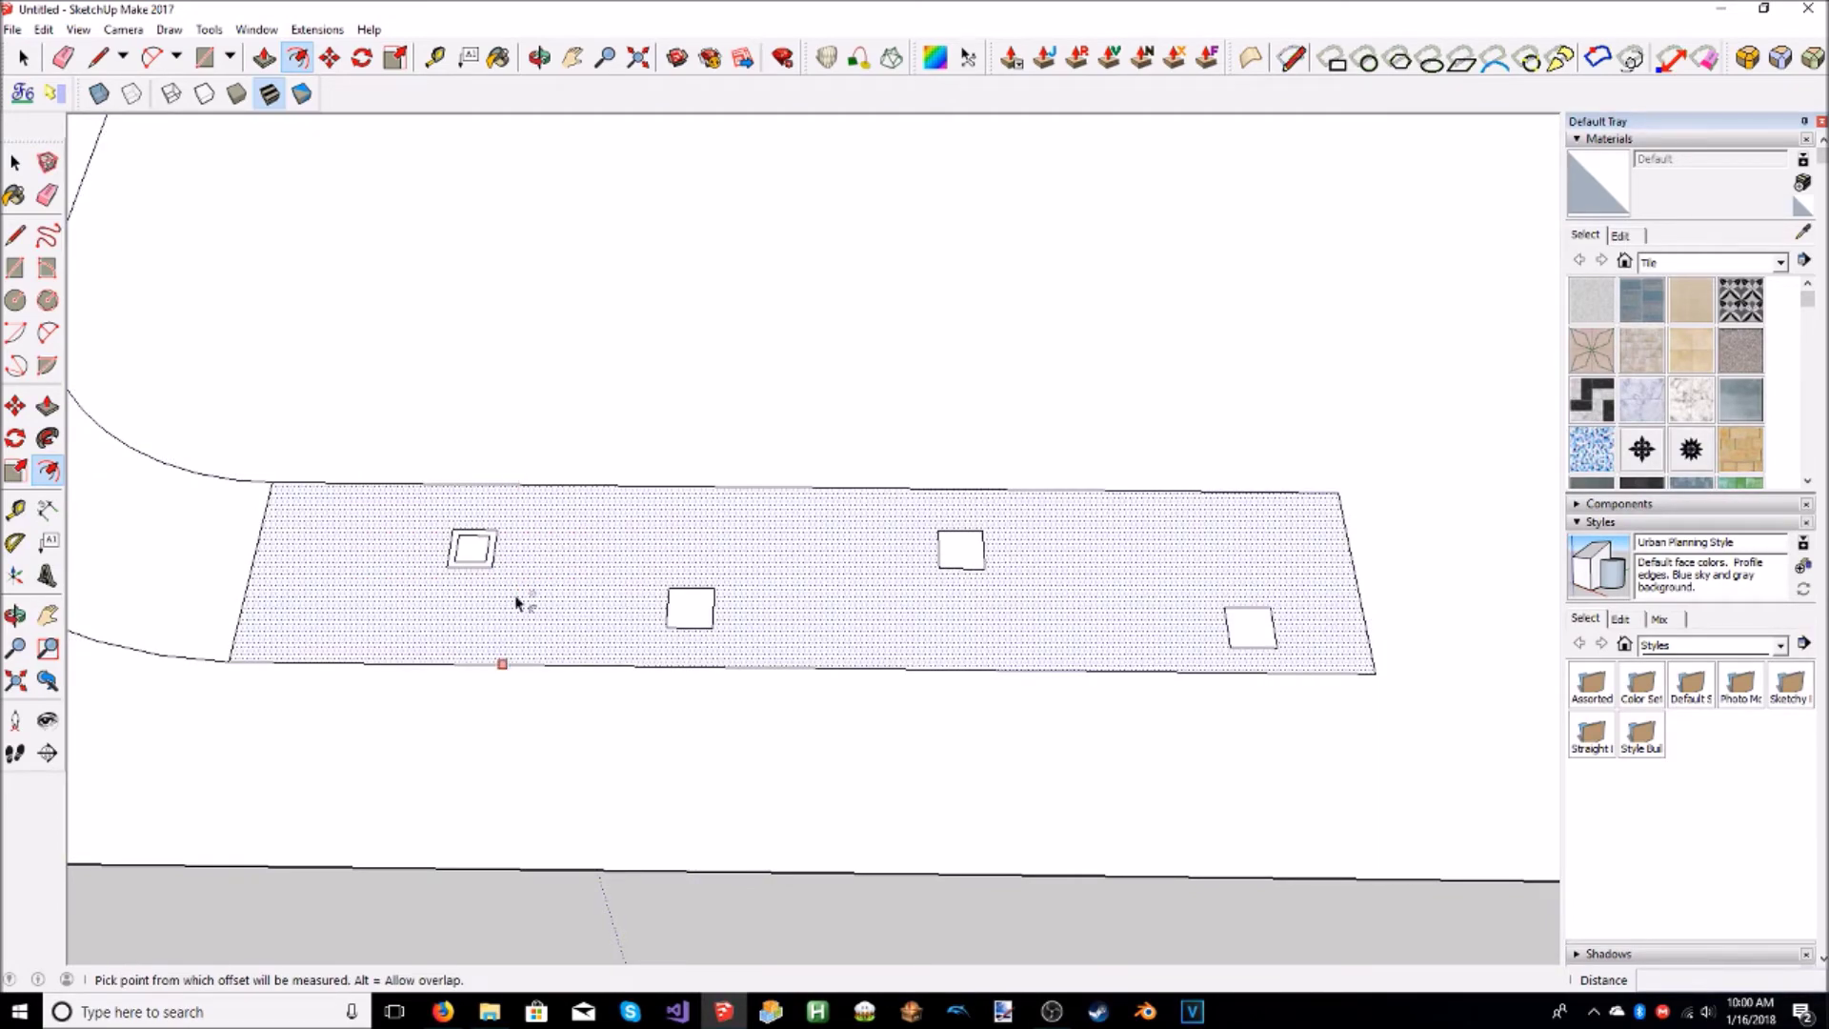
key("Escape")
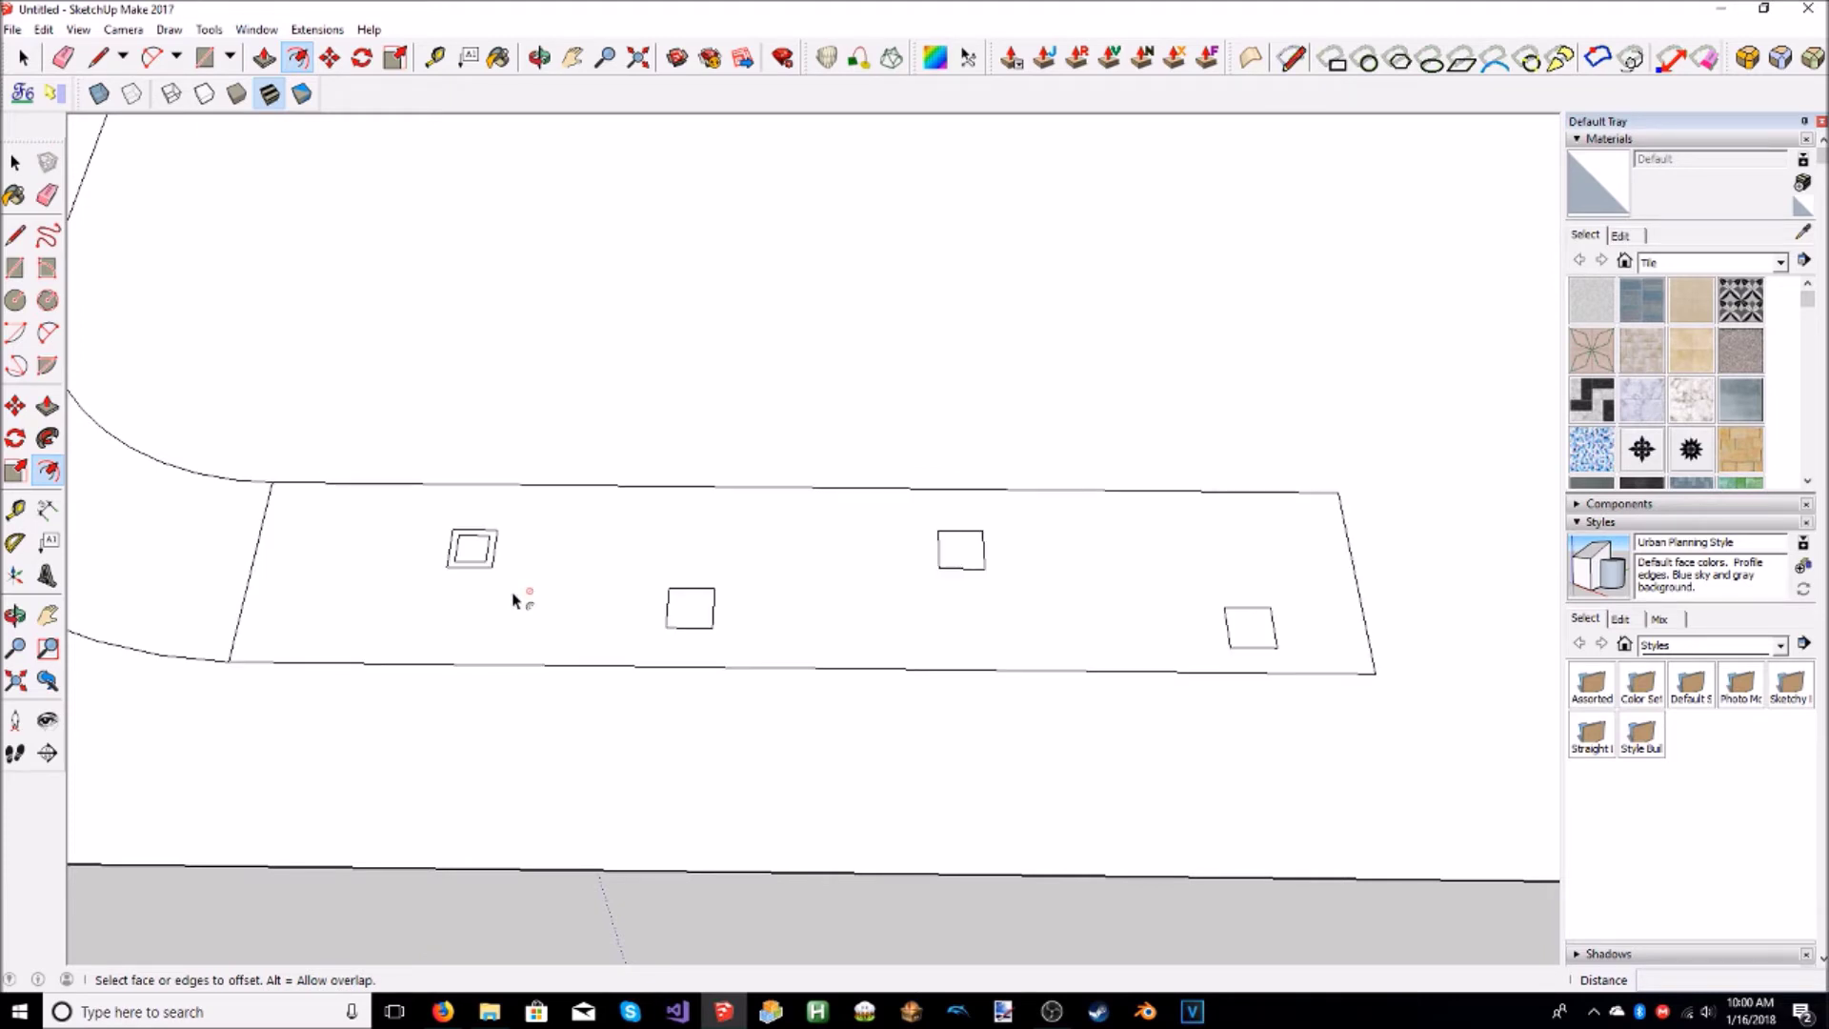
left_click(515, 600)
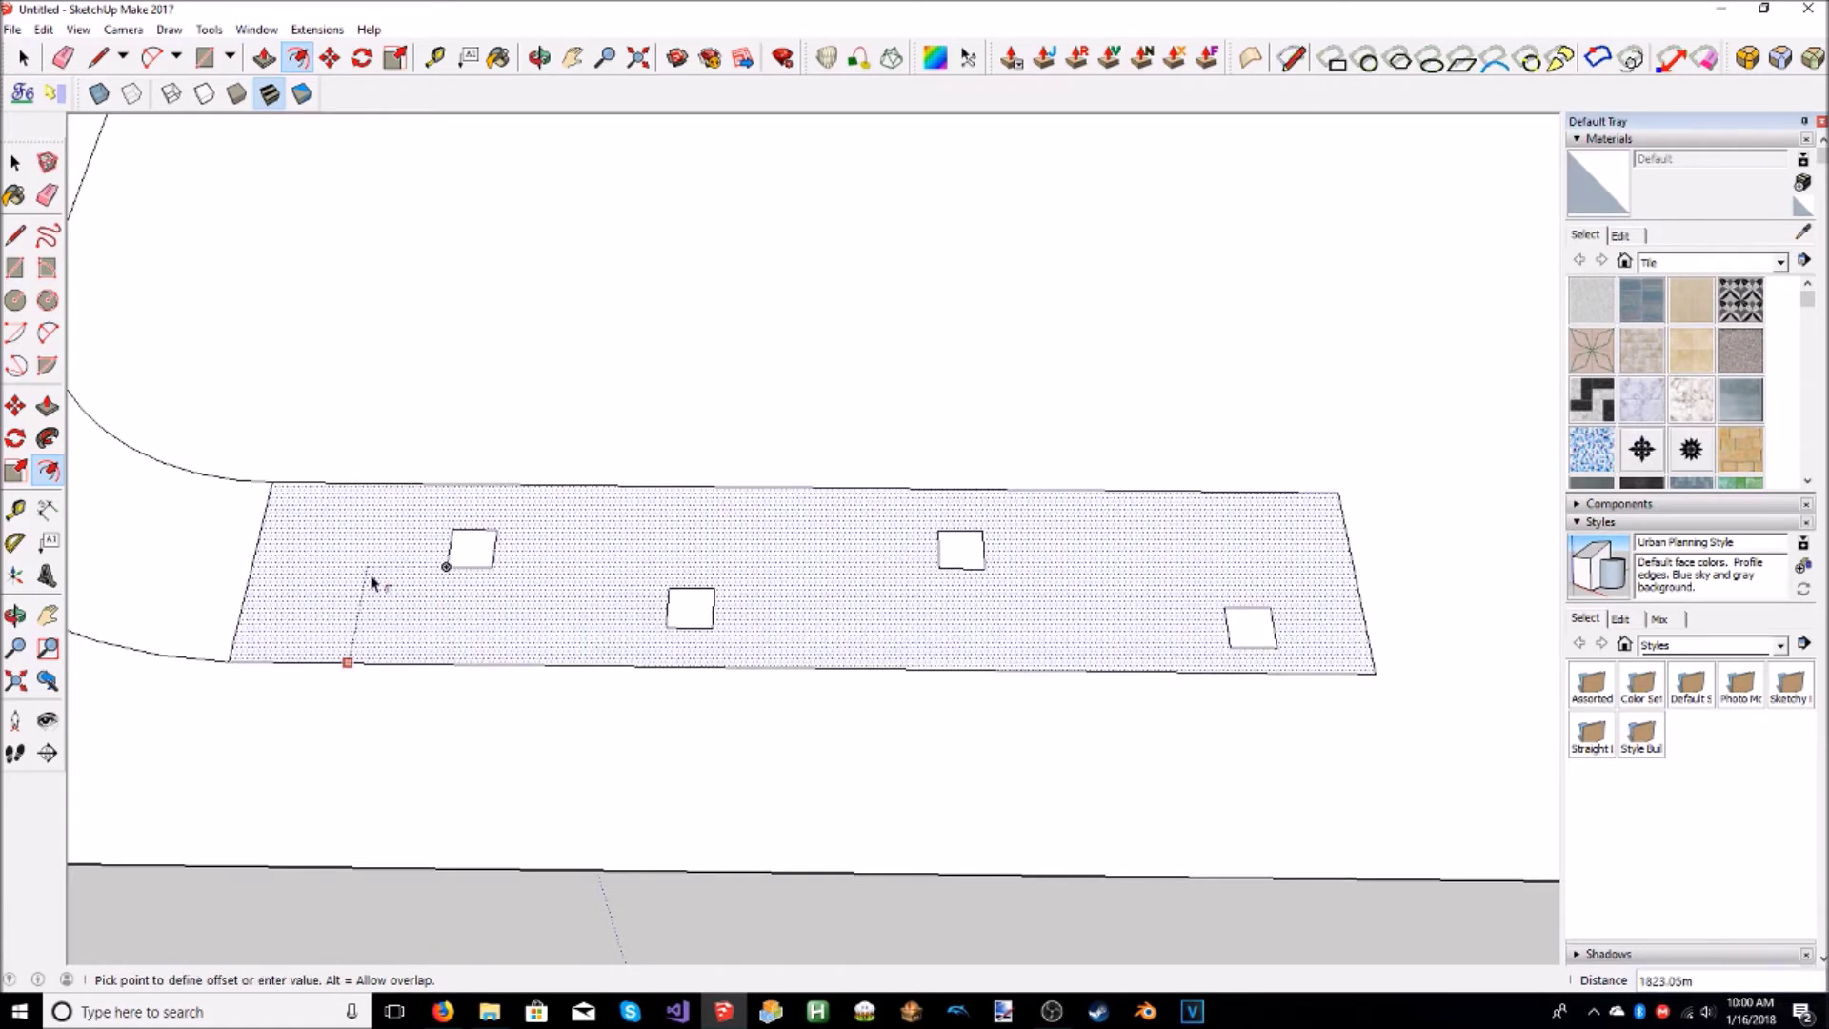
left_click(314, 626)
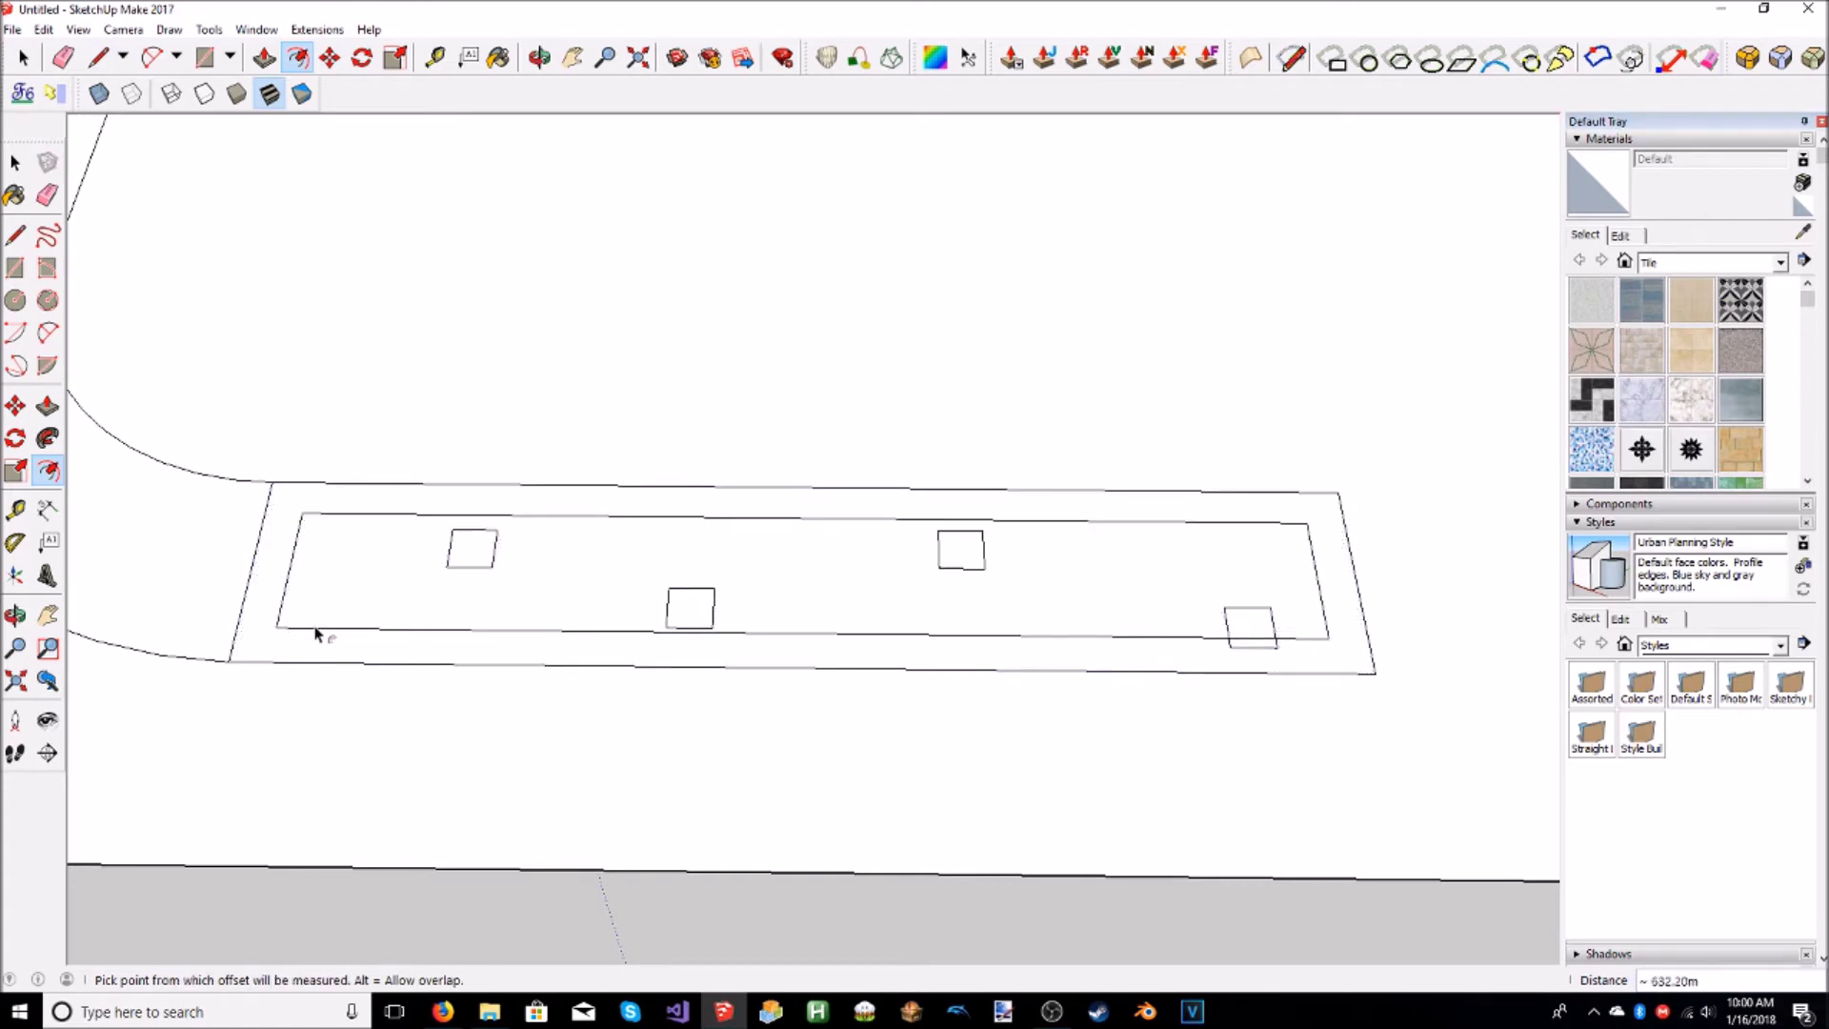
key("ctrl+z")
scroll(333, 515, "up", 5)
left_click(624, 563)
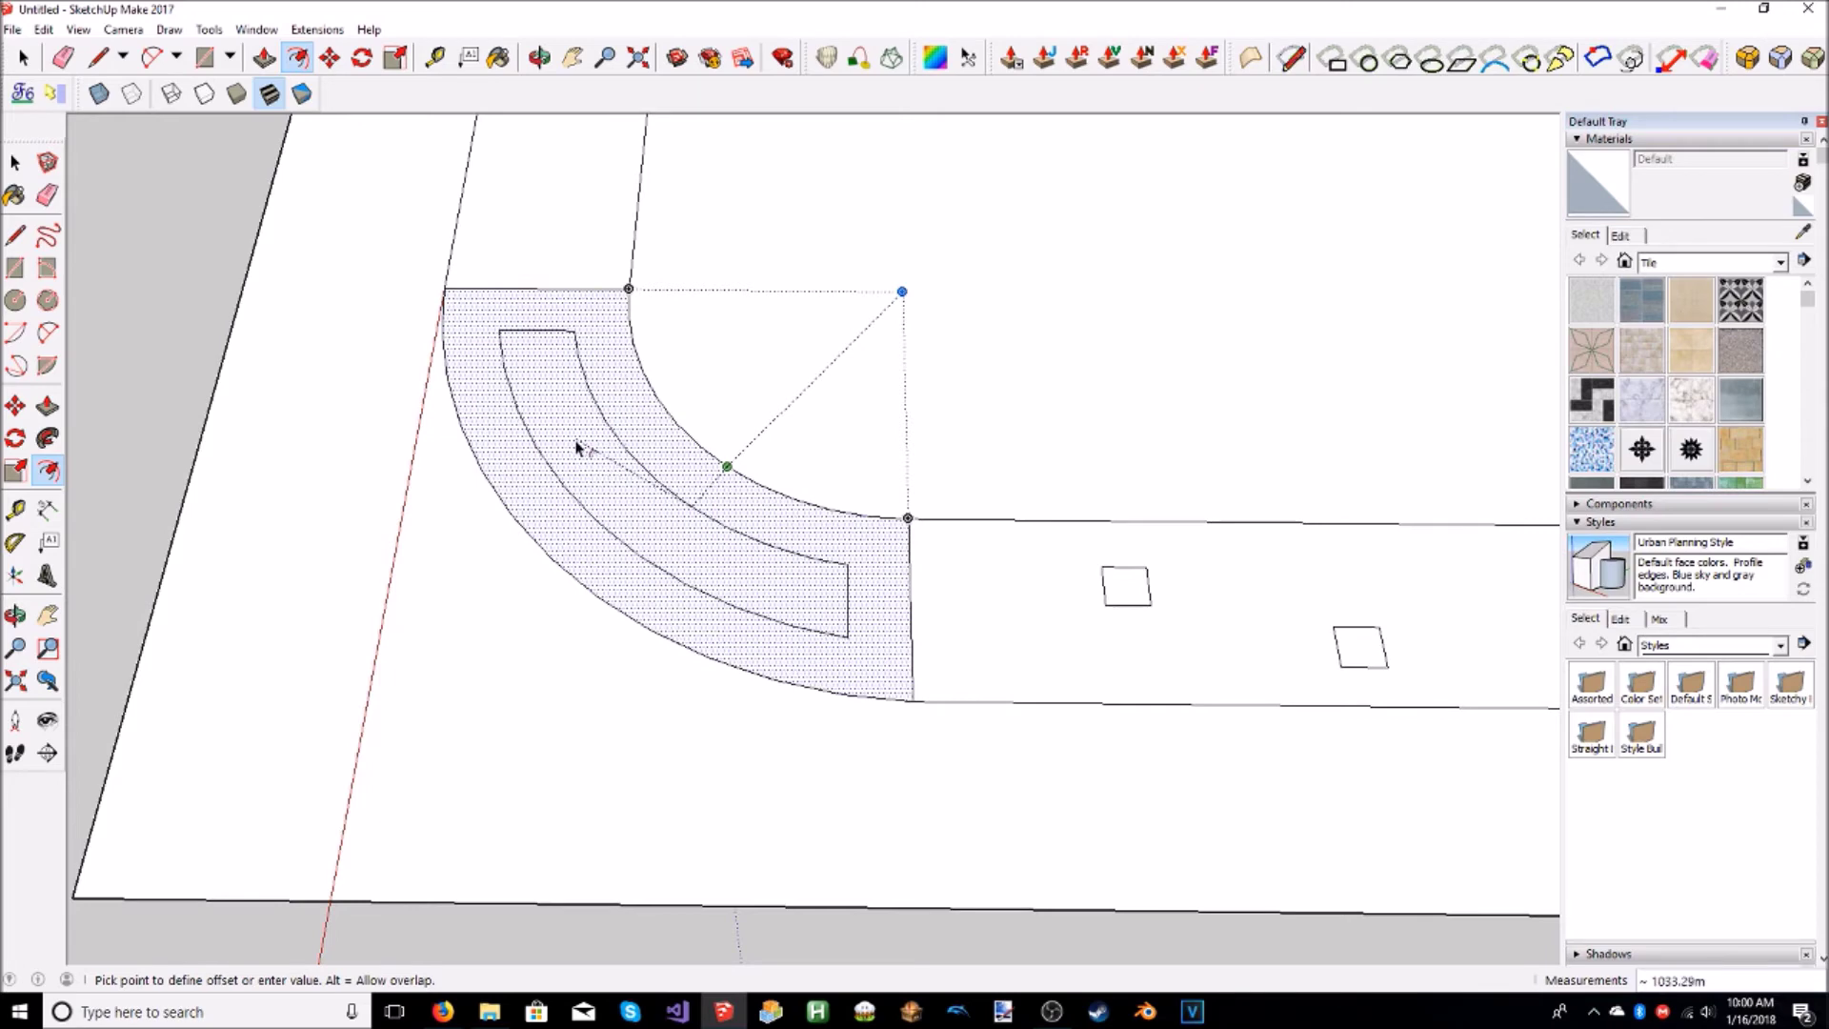
left_click(575, 419)
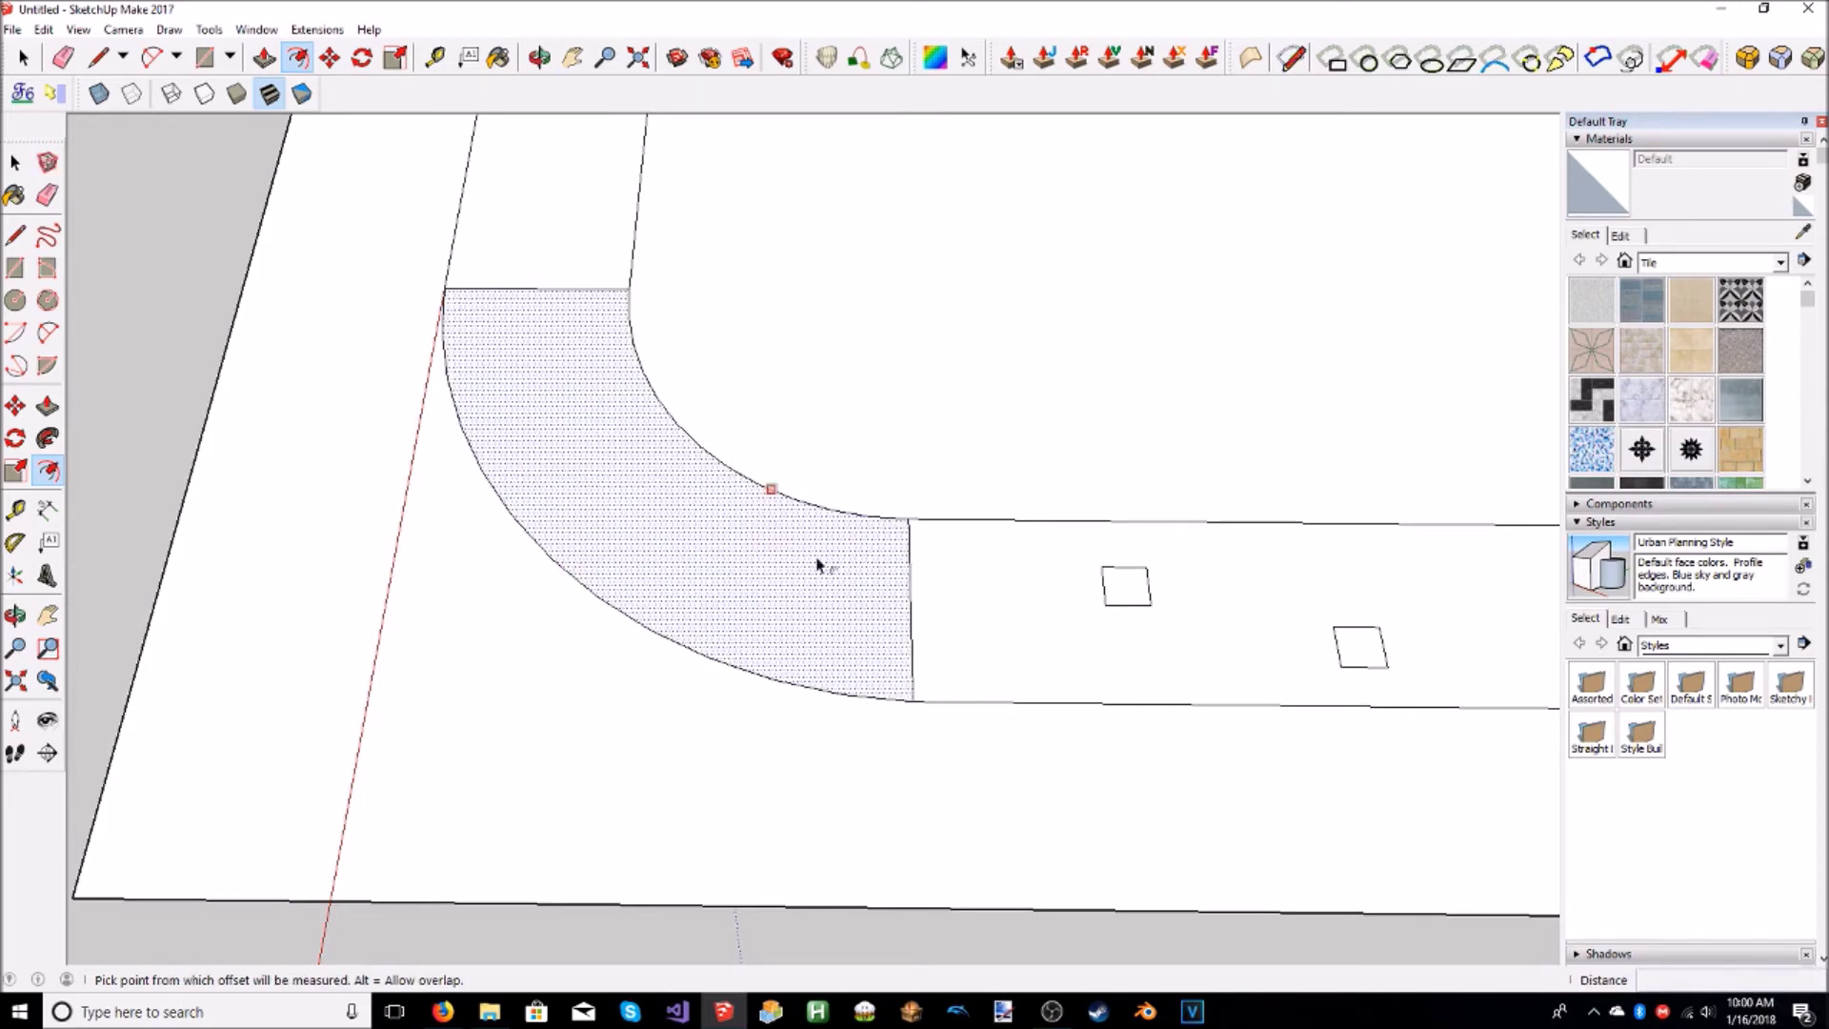
Give the small square an inner offset outline, replacing the too-small 300 offset.
middle_click_drag(816, 559, 833, 571)
scroll(843, 581, "up", 5)
left_click(849, 598)
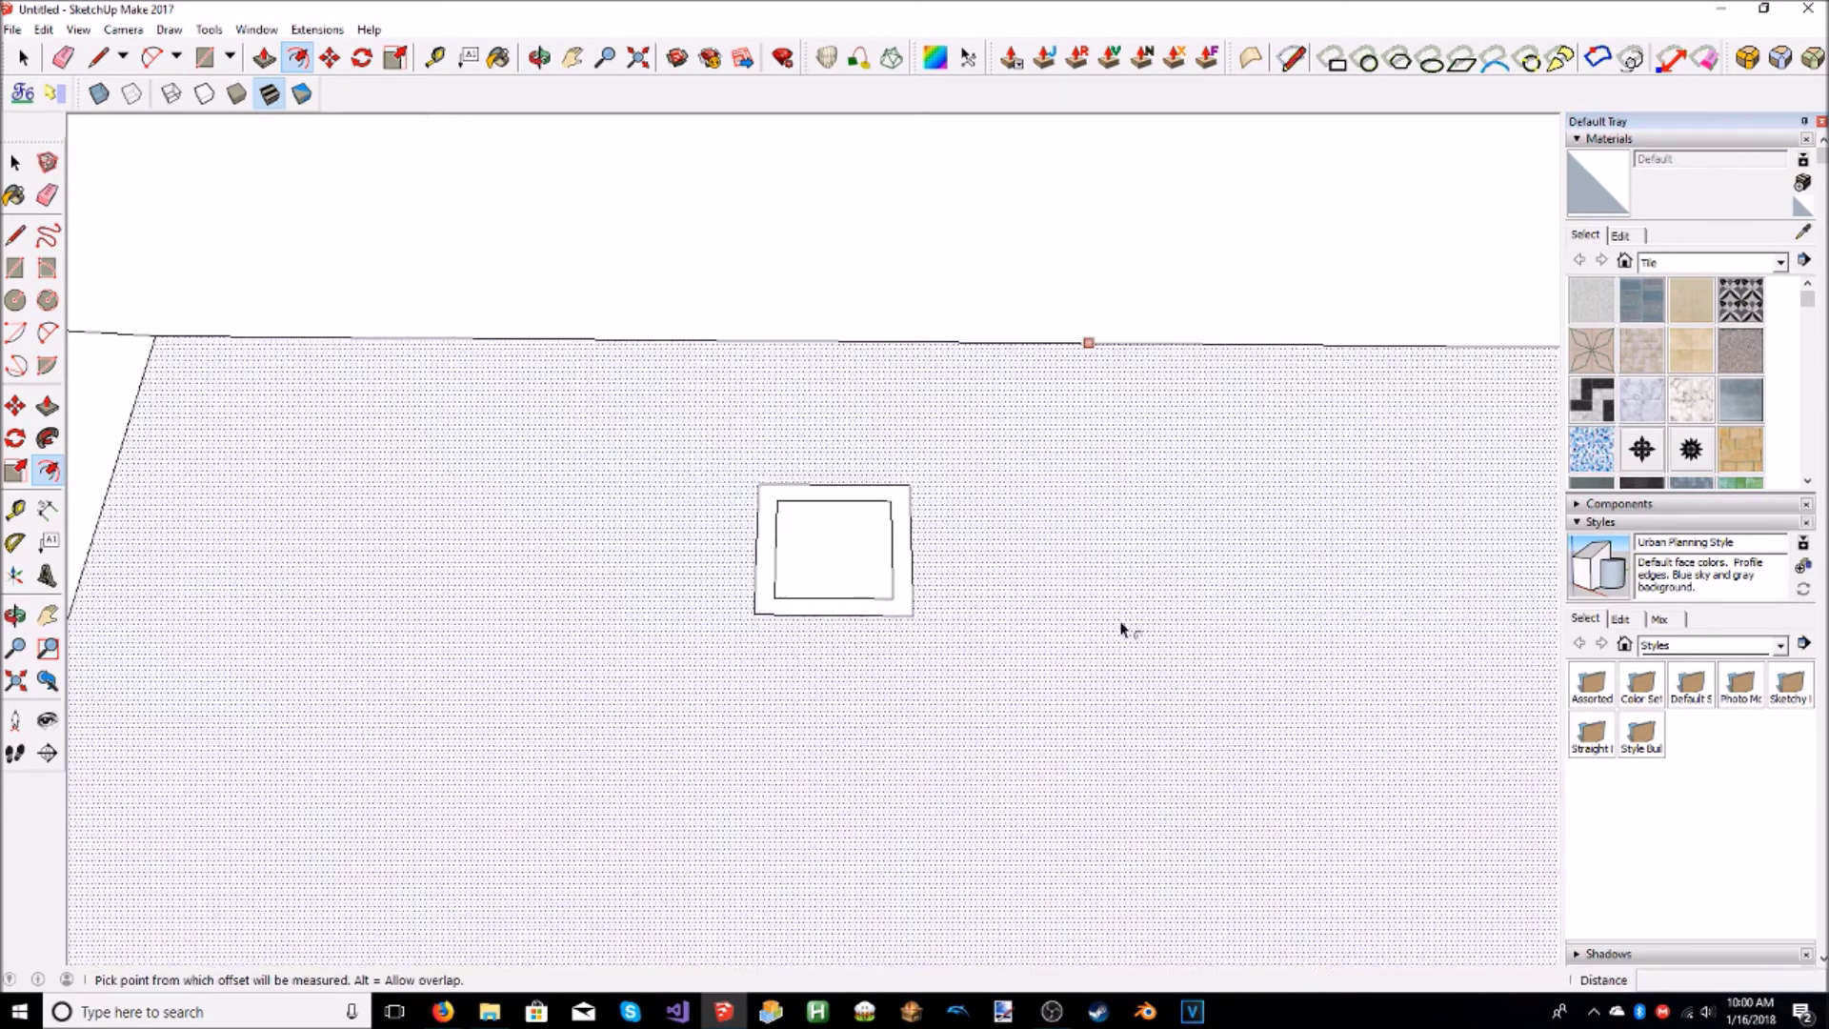
middle_click_drag(1123, 625, 879, 530)
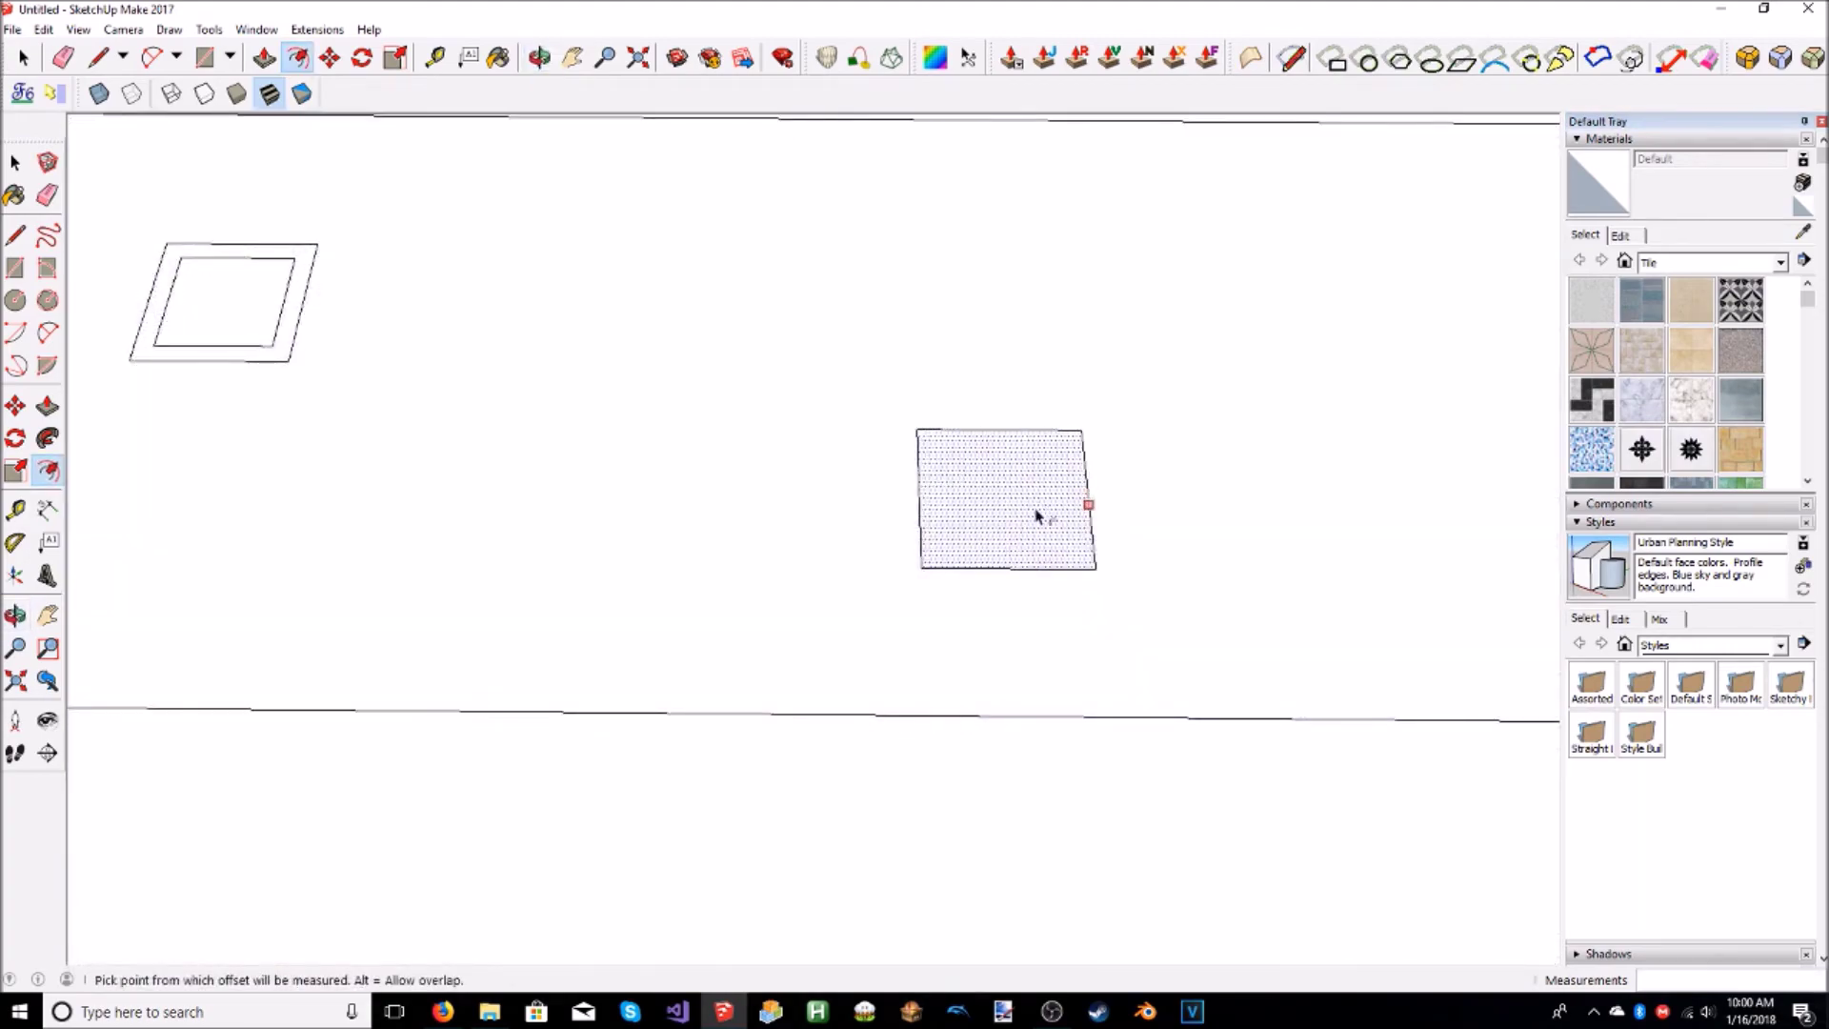
middle_click_drag(1079, 579, 196, 698)
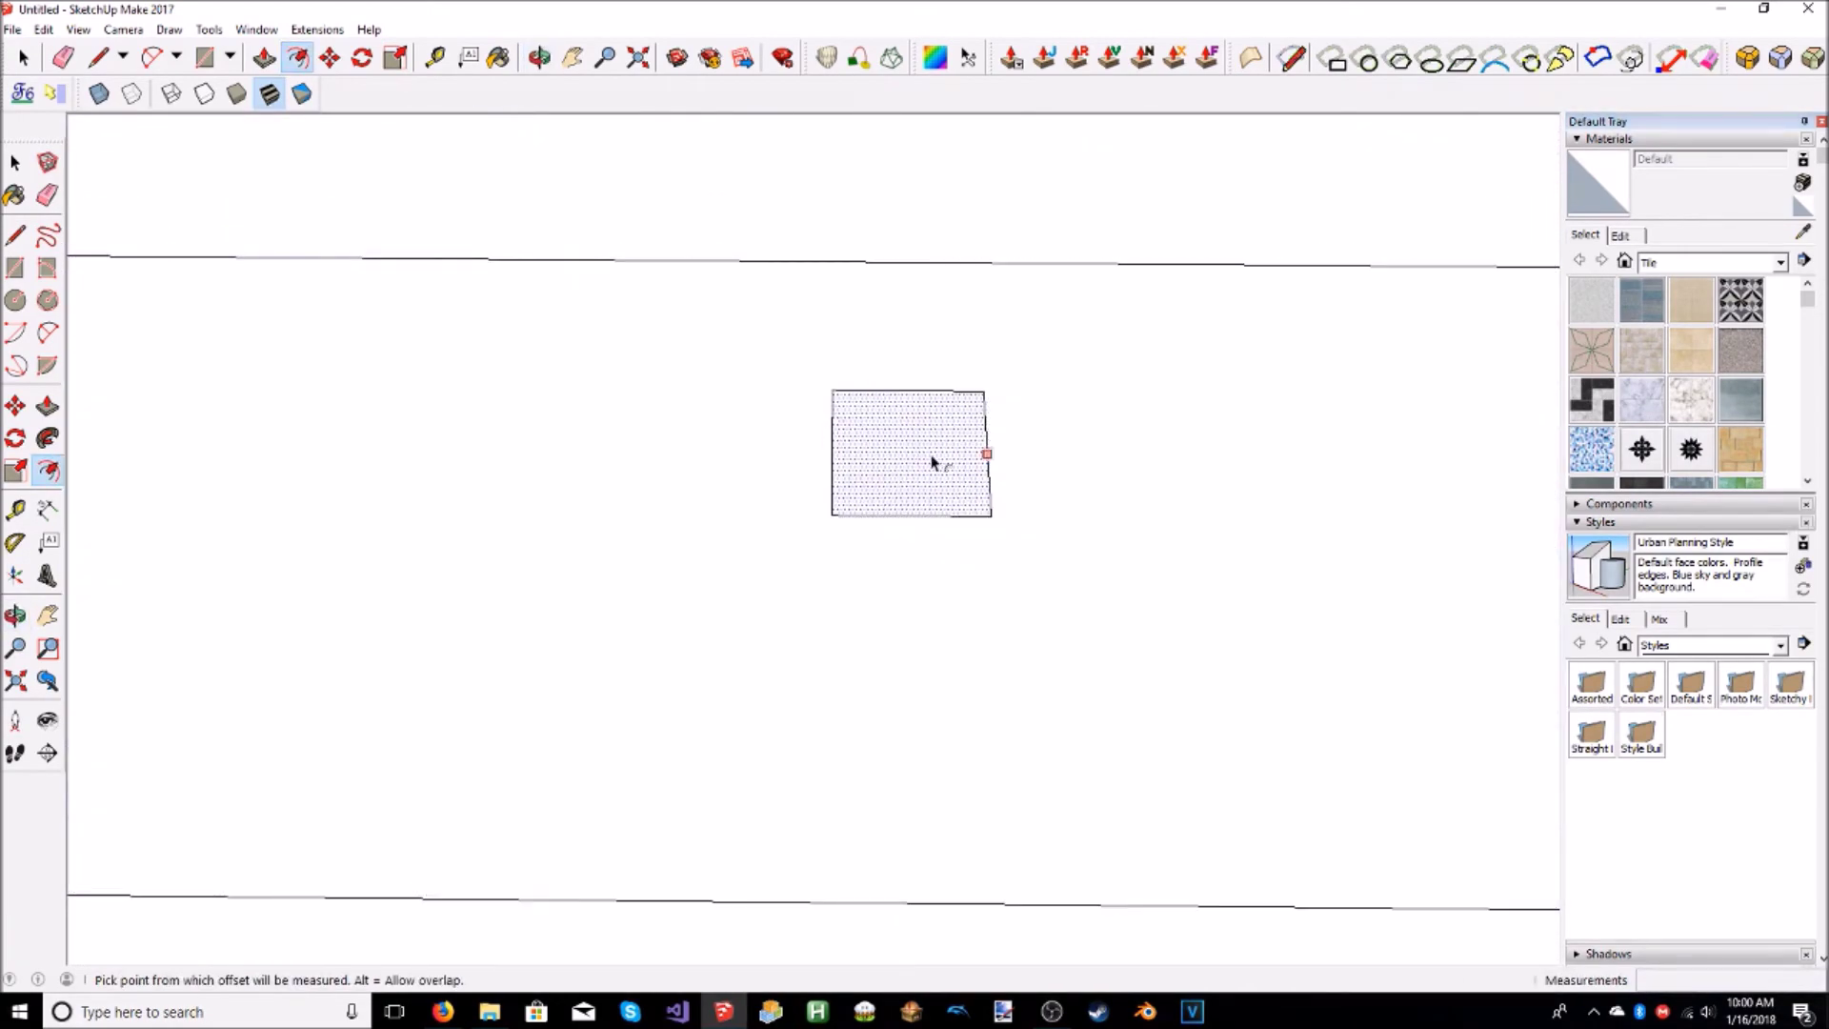
type("300")
key("Return")
middle_click_drag(1111, 523, 339, 375)
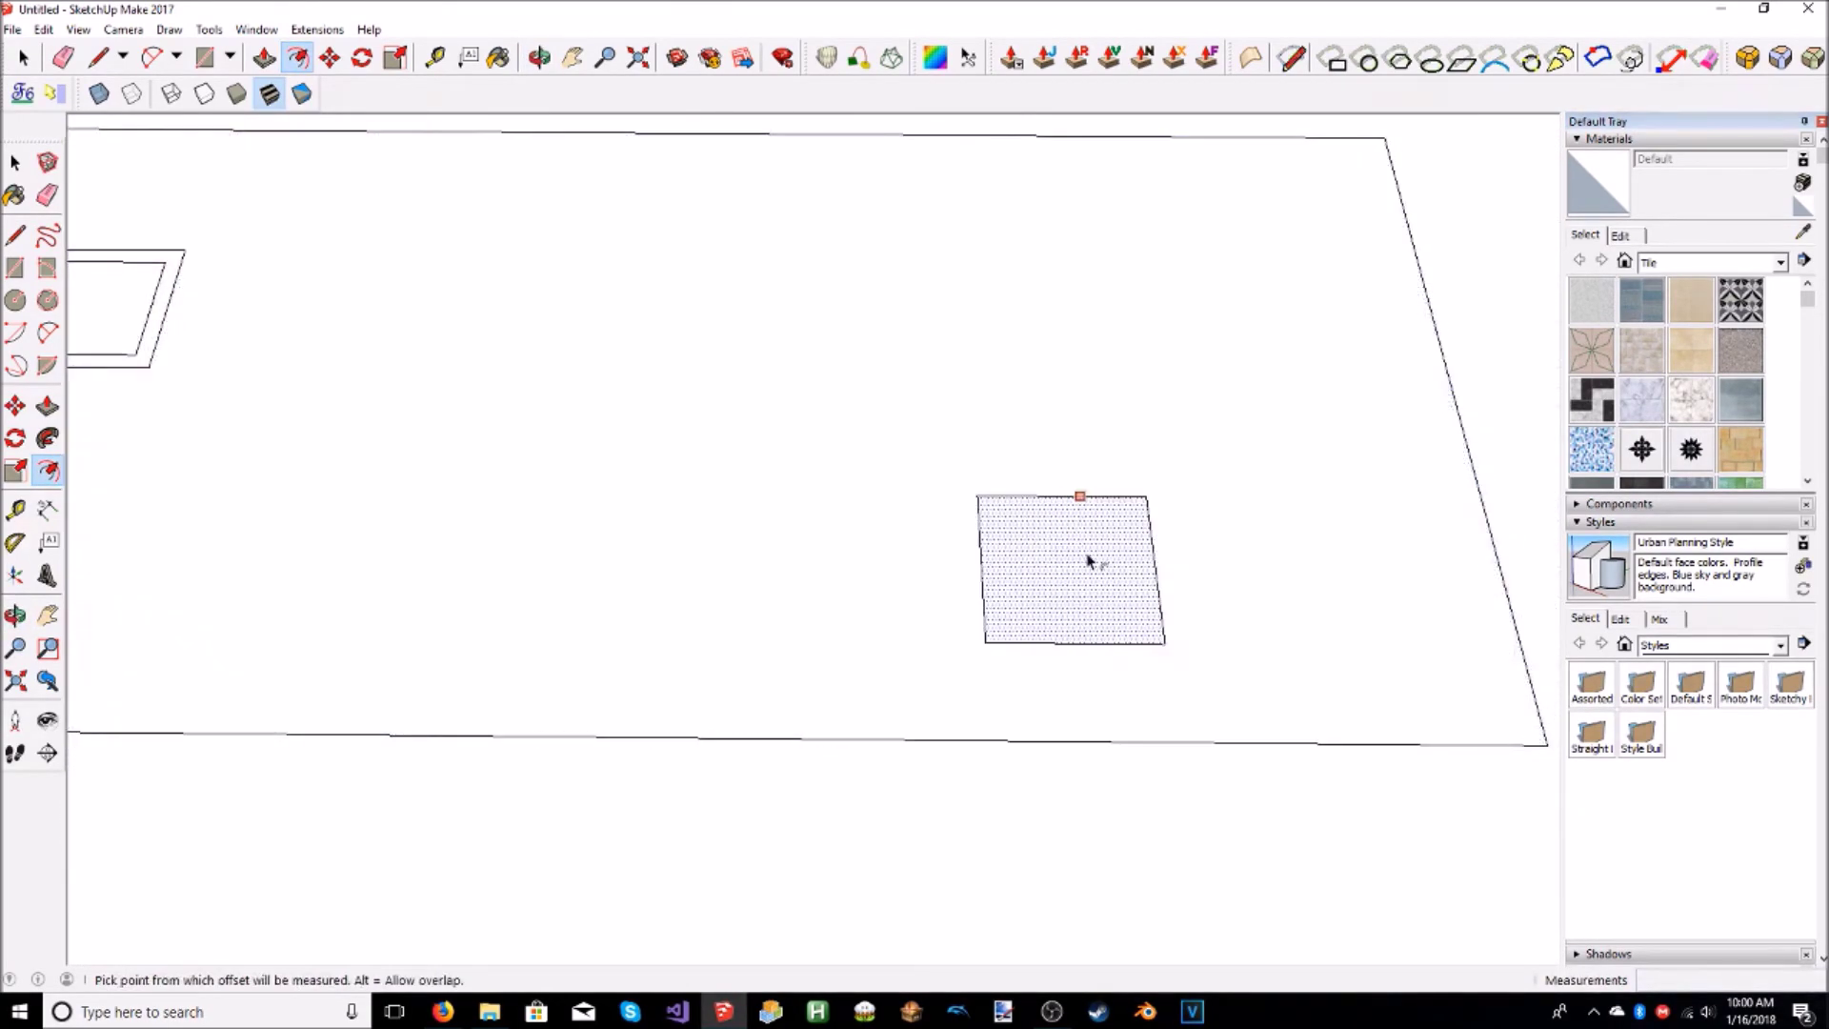
key("ctrl+z")
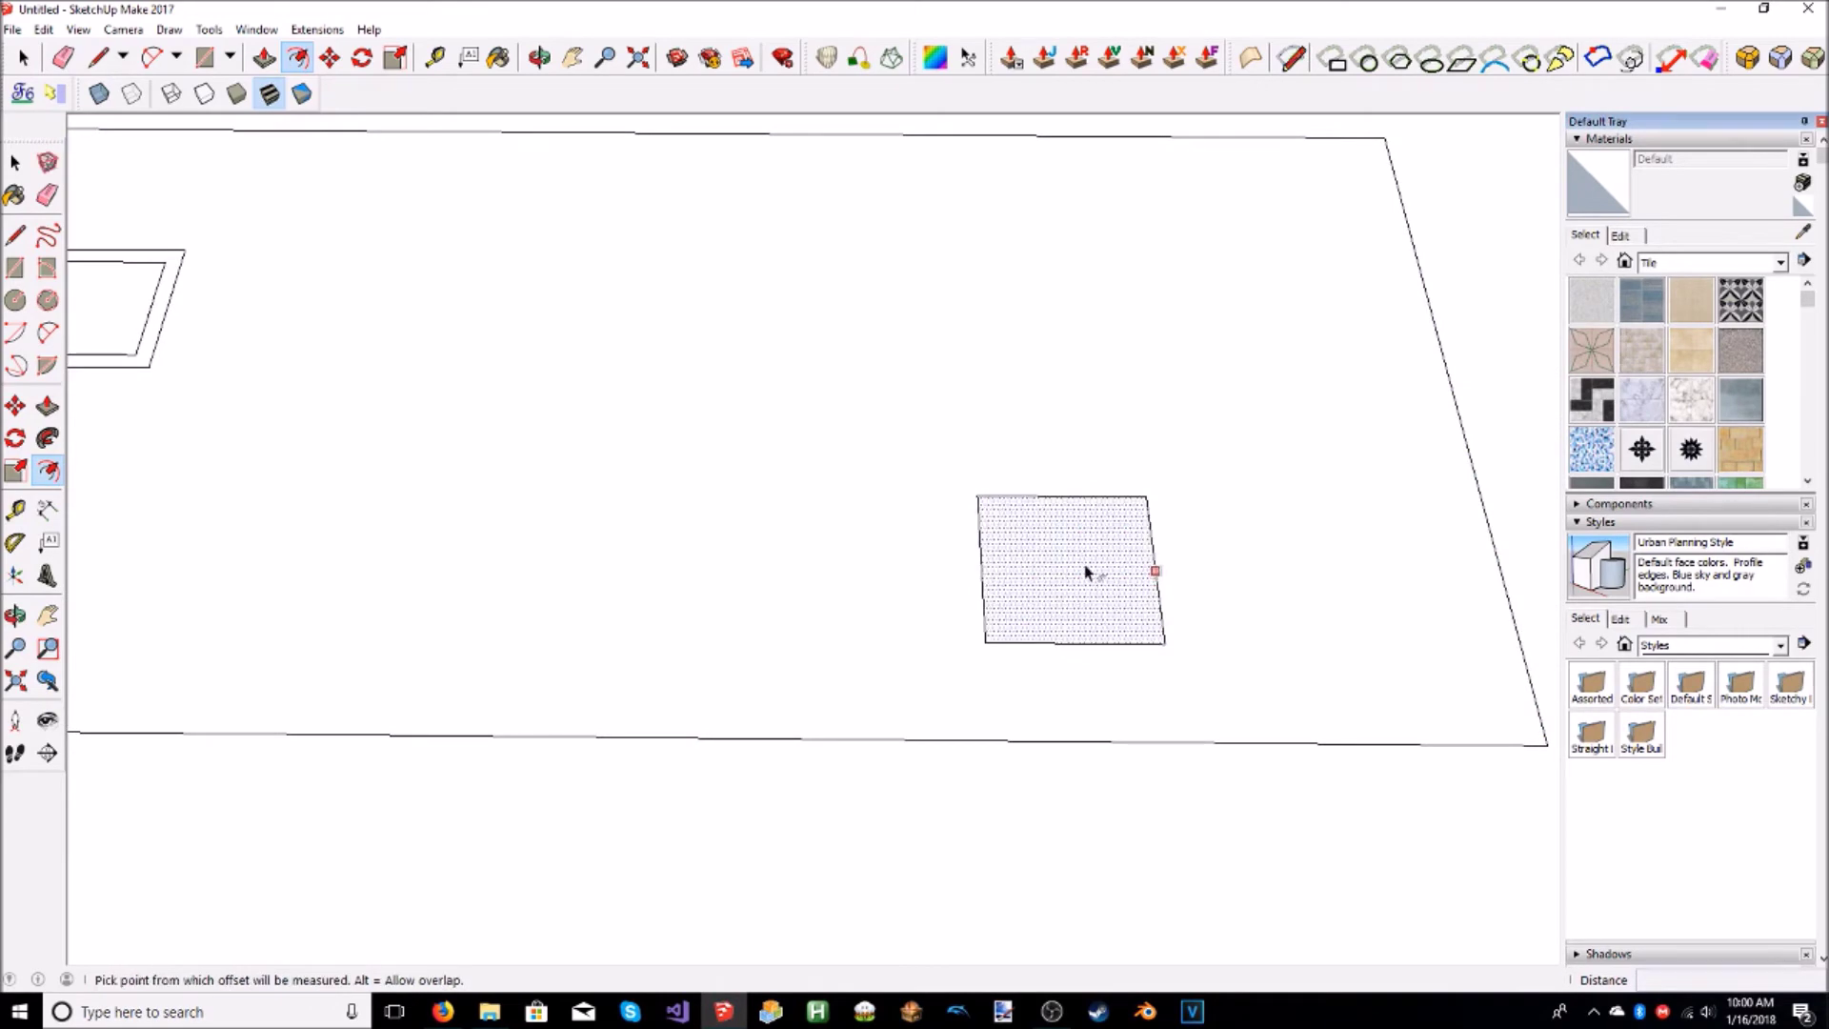
left_click(1091, 574)
left_click(1147, 624)
middle_click_drag(1155, 629, 346, 298)
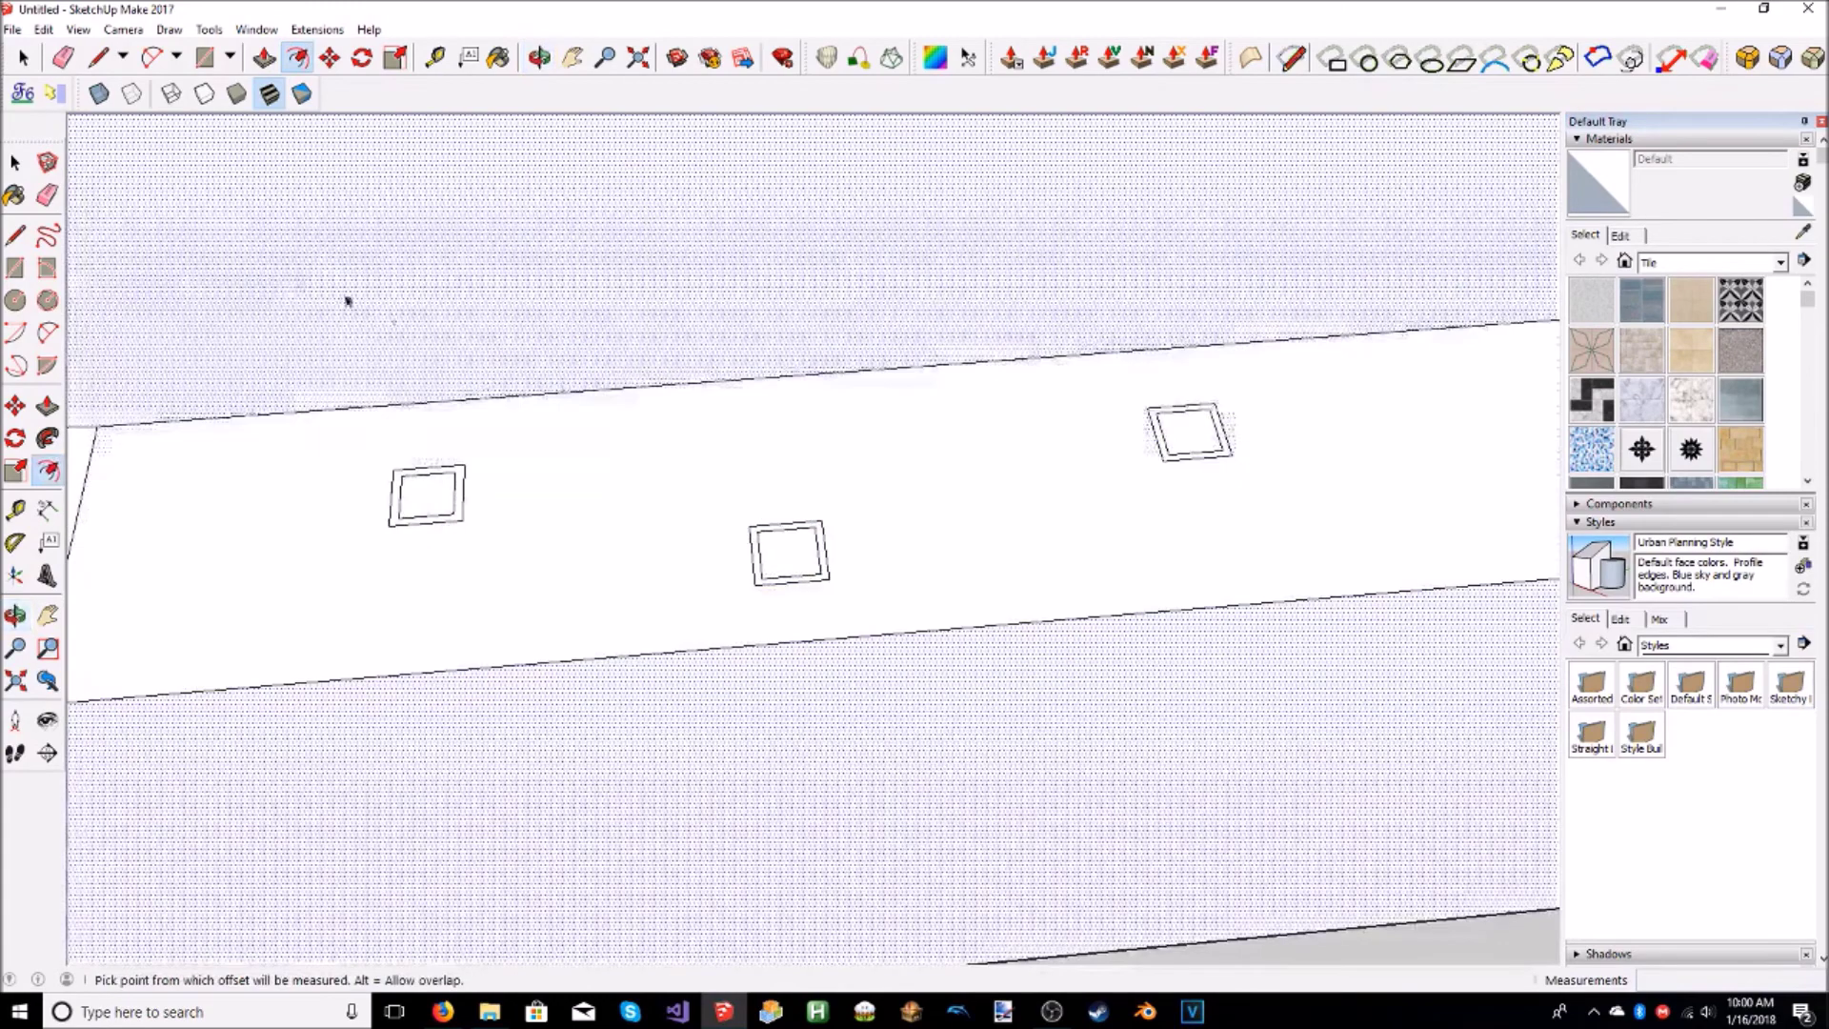
left_click(24, 59)
Push/pull the middle inner square up into a short box.
left_click(263, 59)
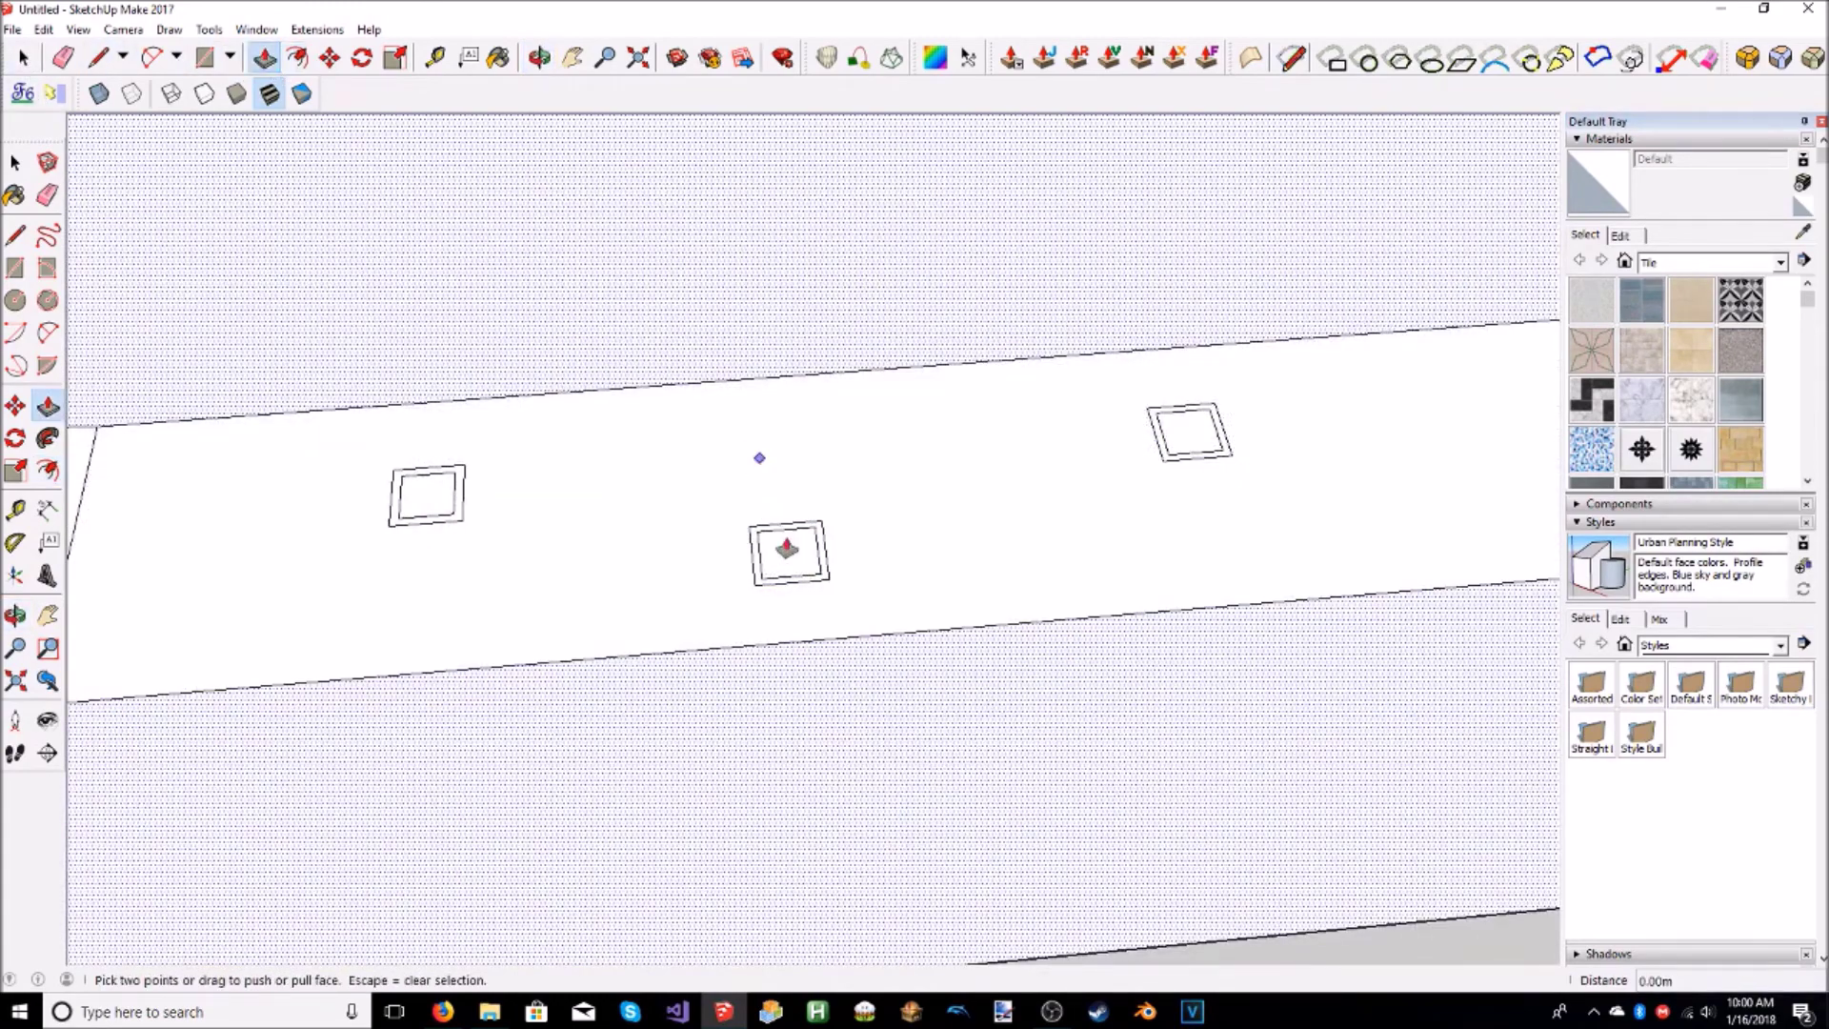
left_click(800, 550)
key("Escape")
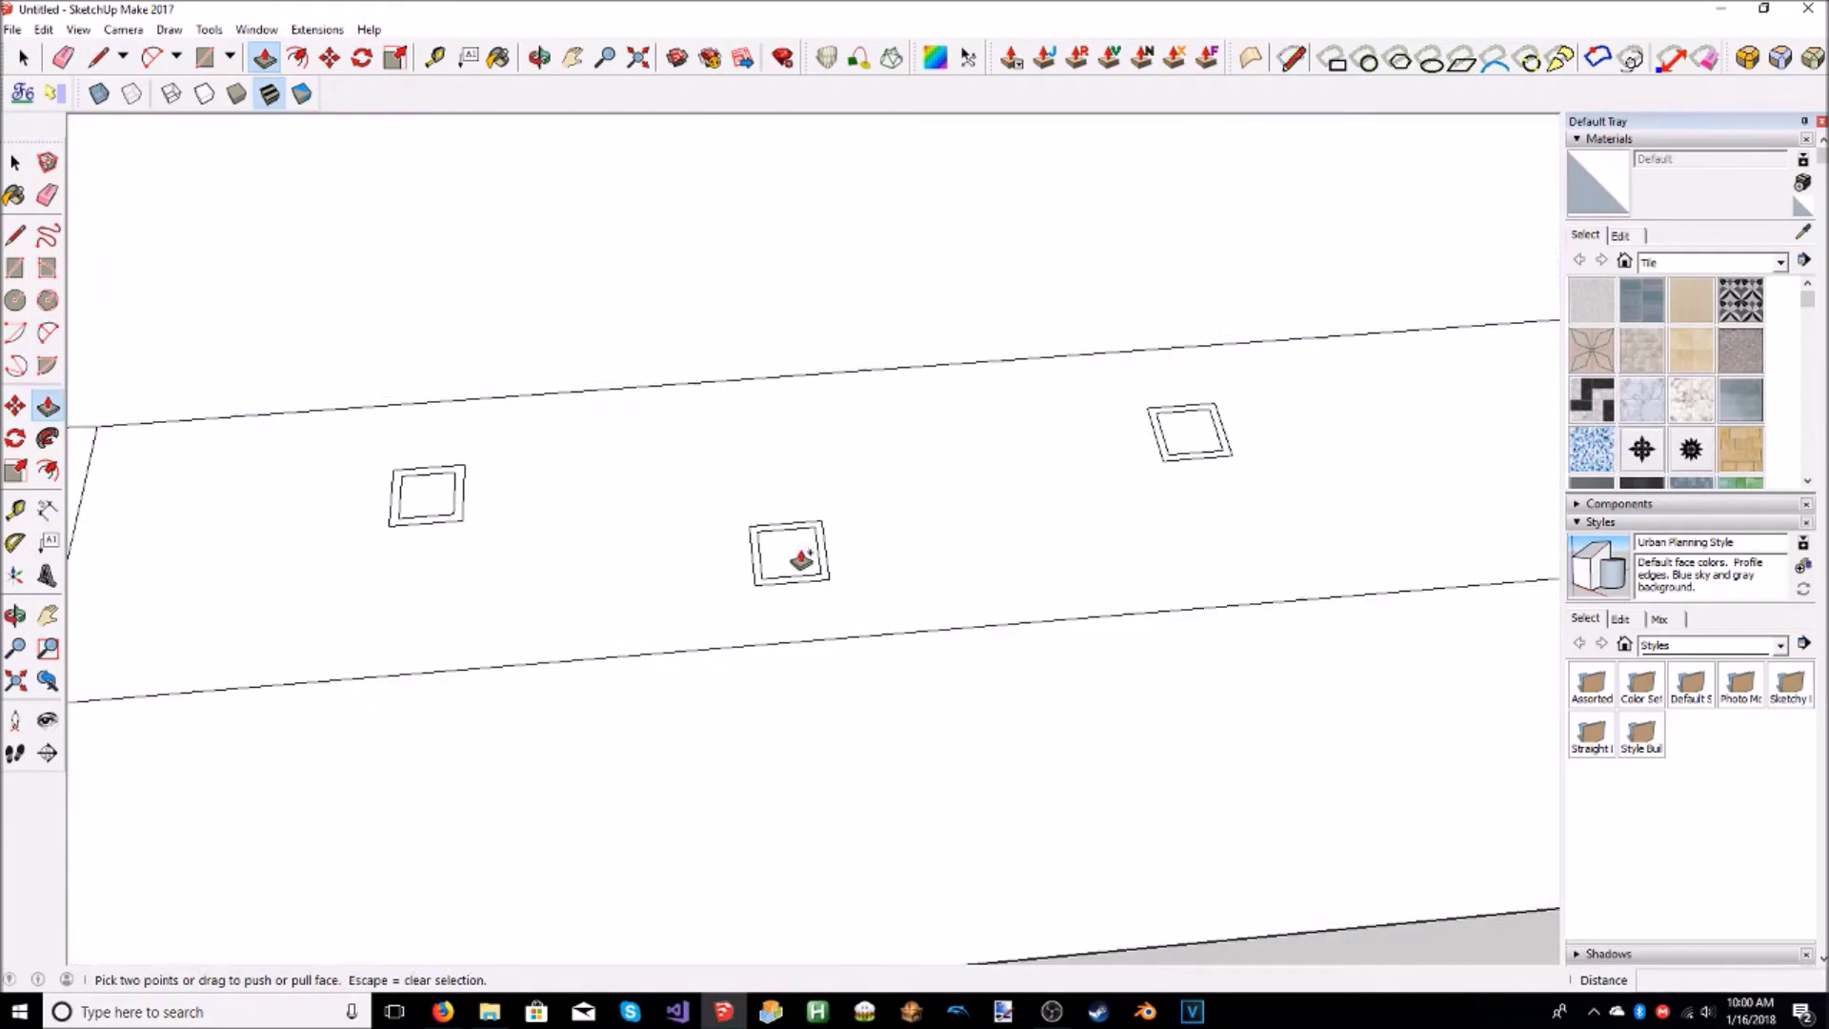
middle_click_drag(805, 555, 765, 551)
left_click(667, 614)
left_click(684, 601)
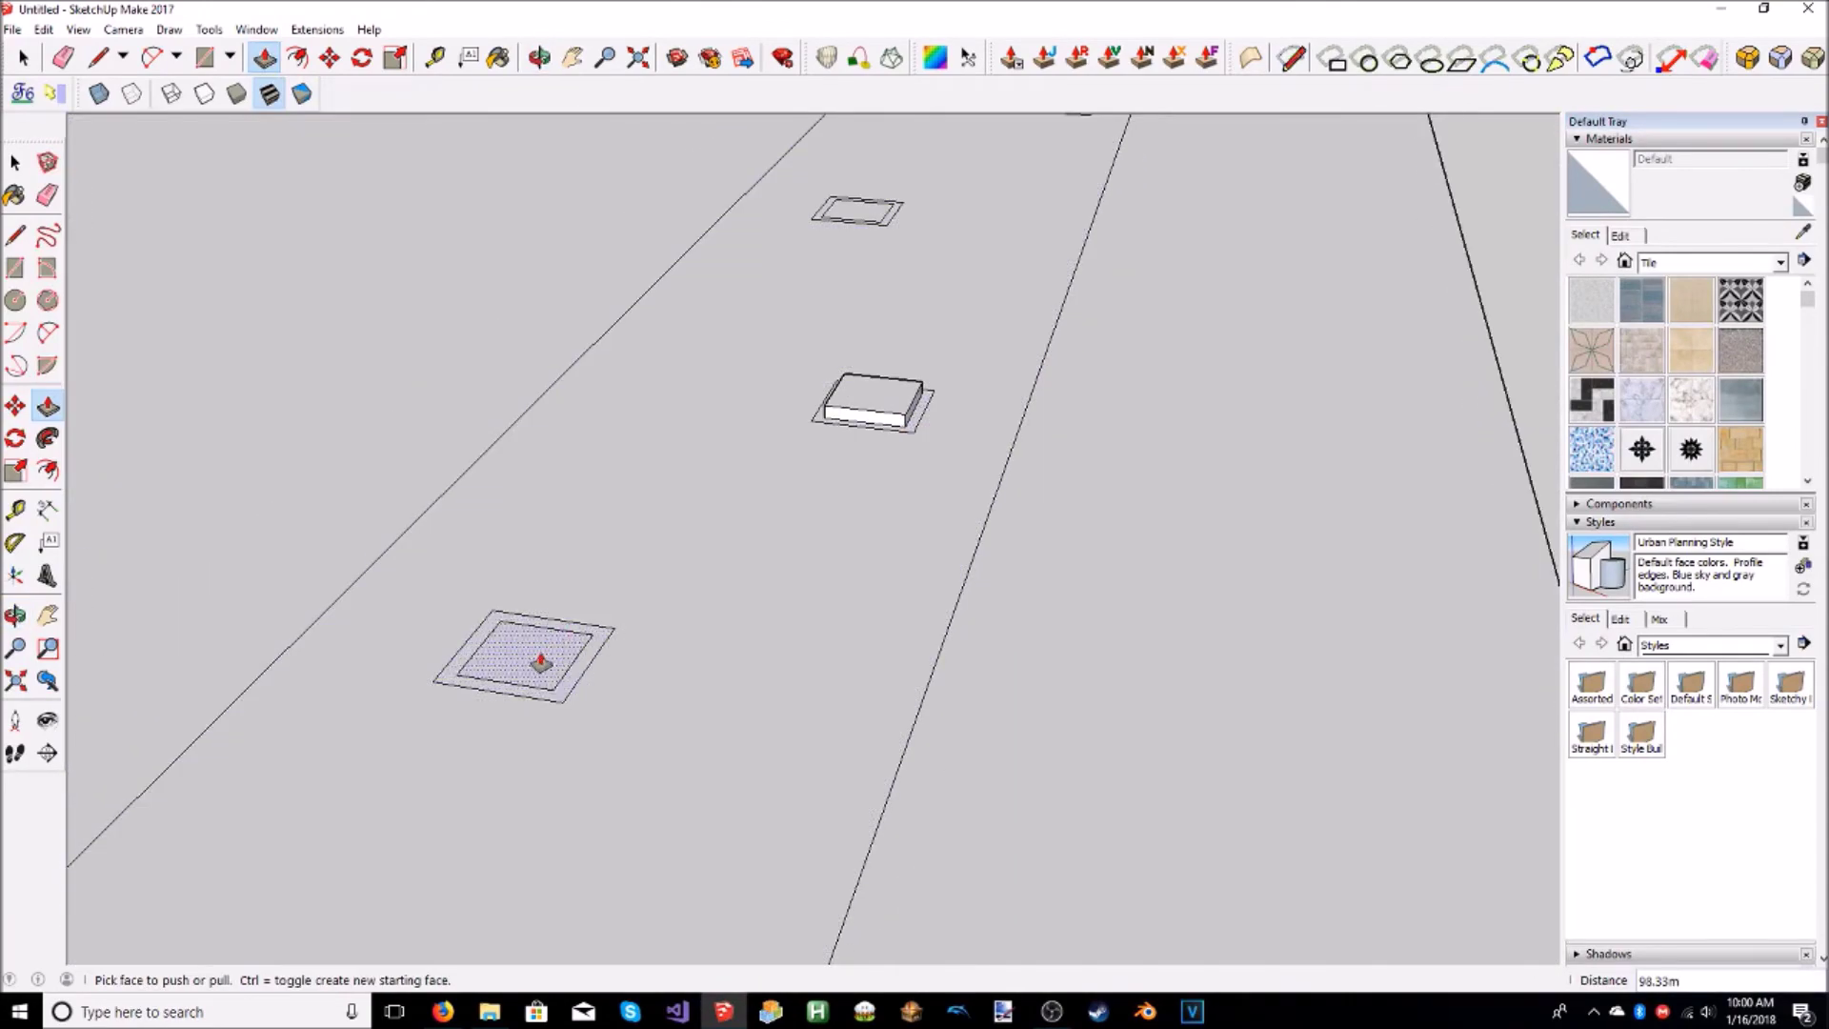
Raise the lower, top and right inner squares to the same height as the middle box.
left_click(534, 654)
left_click(869, 400)
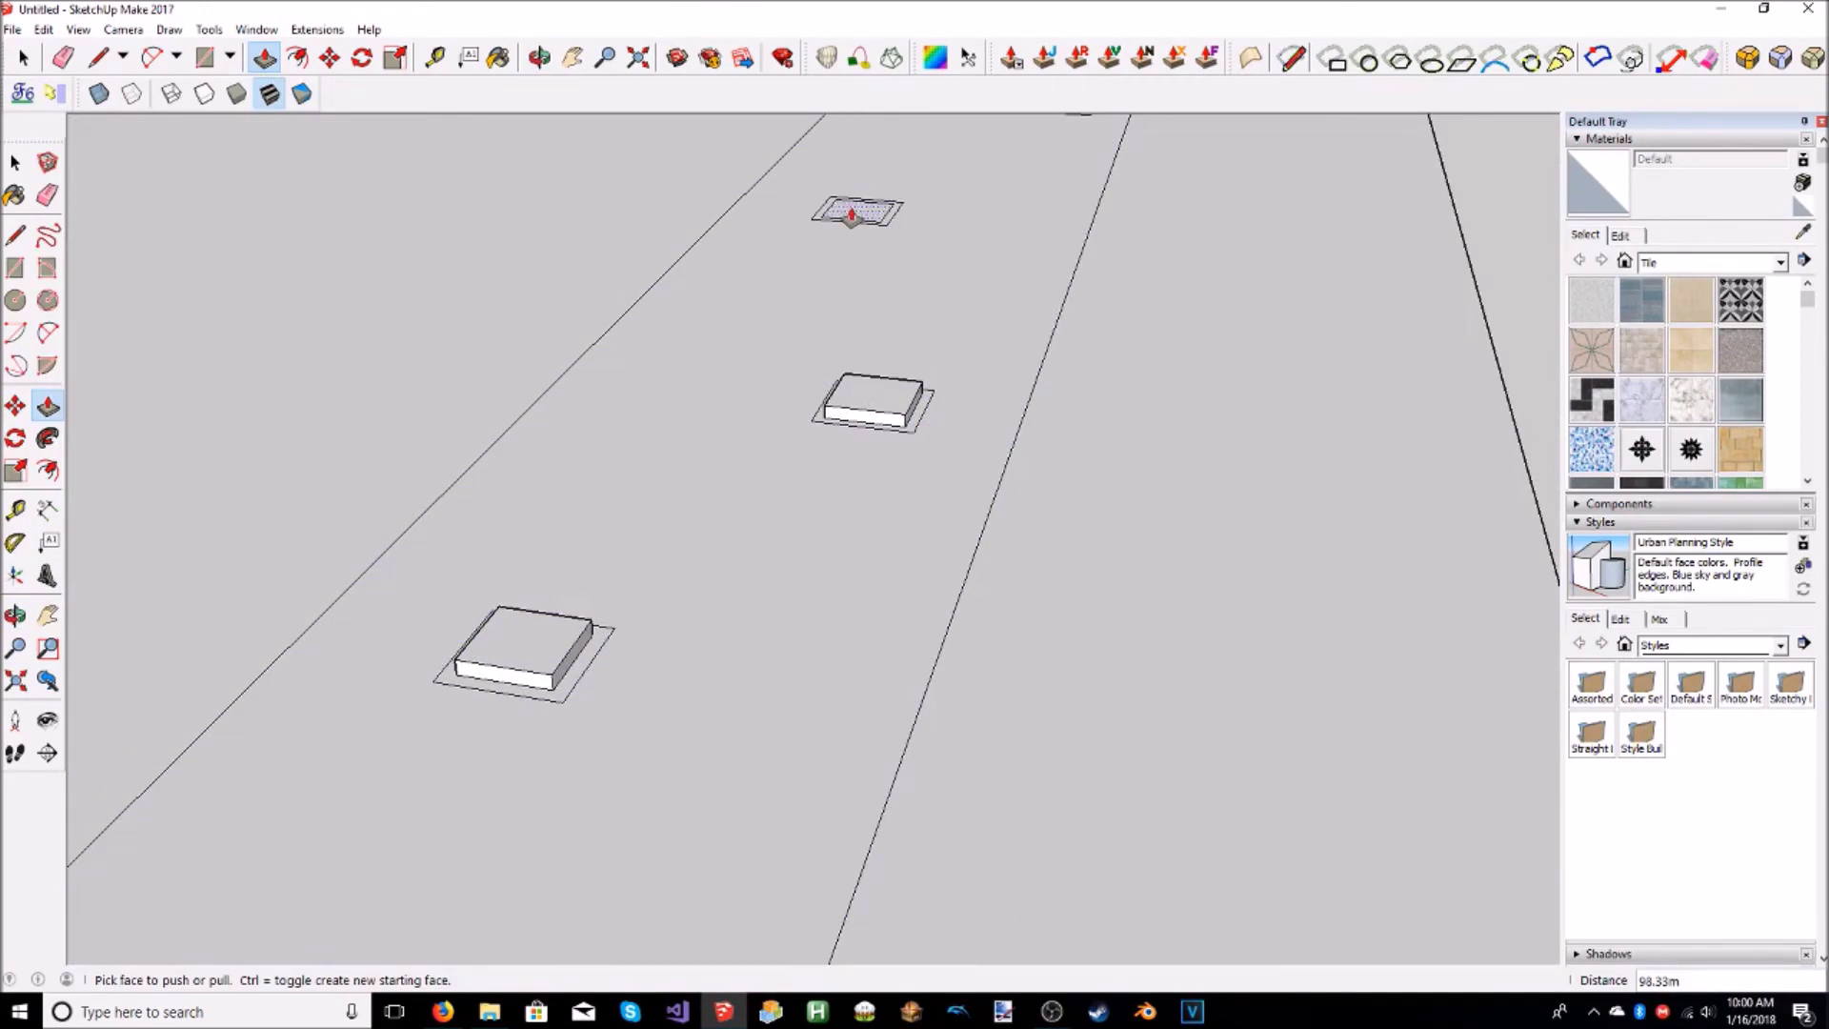
left_click(848, 213)
left_click(865, 396)
middle_click_drag(1000, 355, 694, 592)
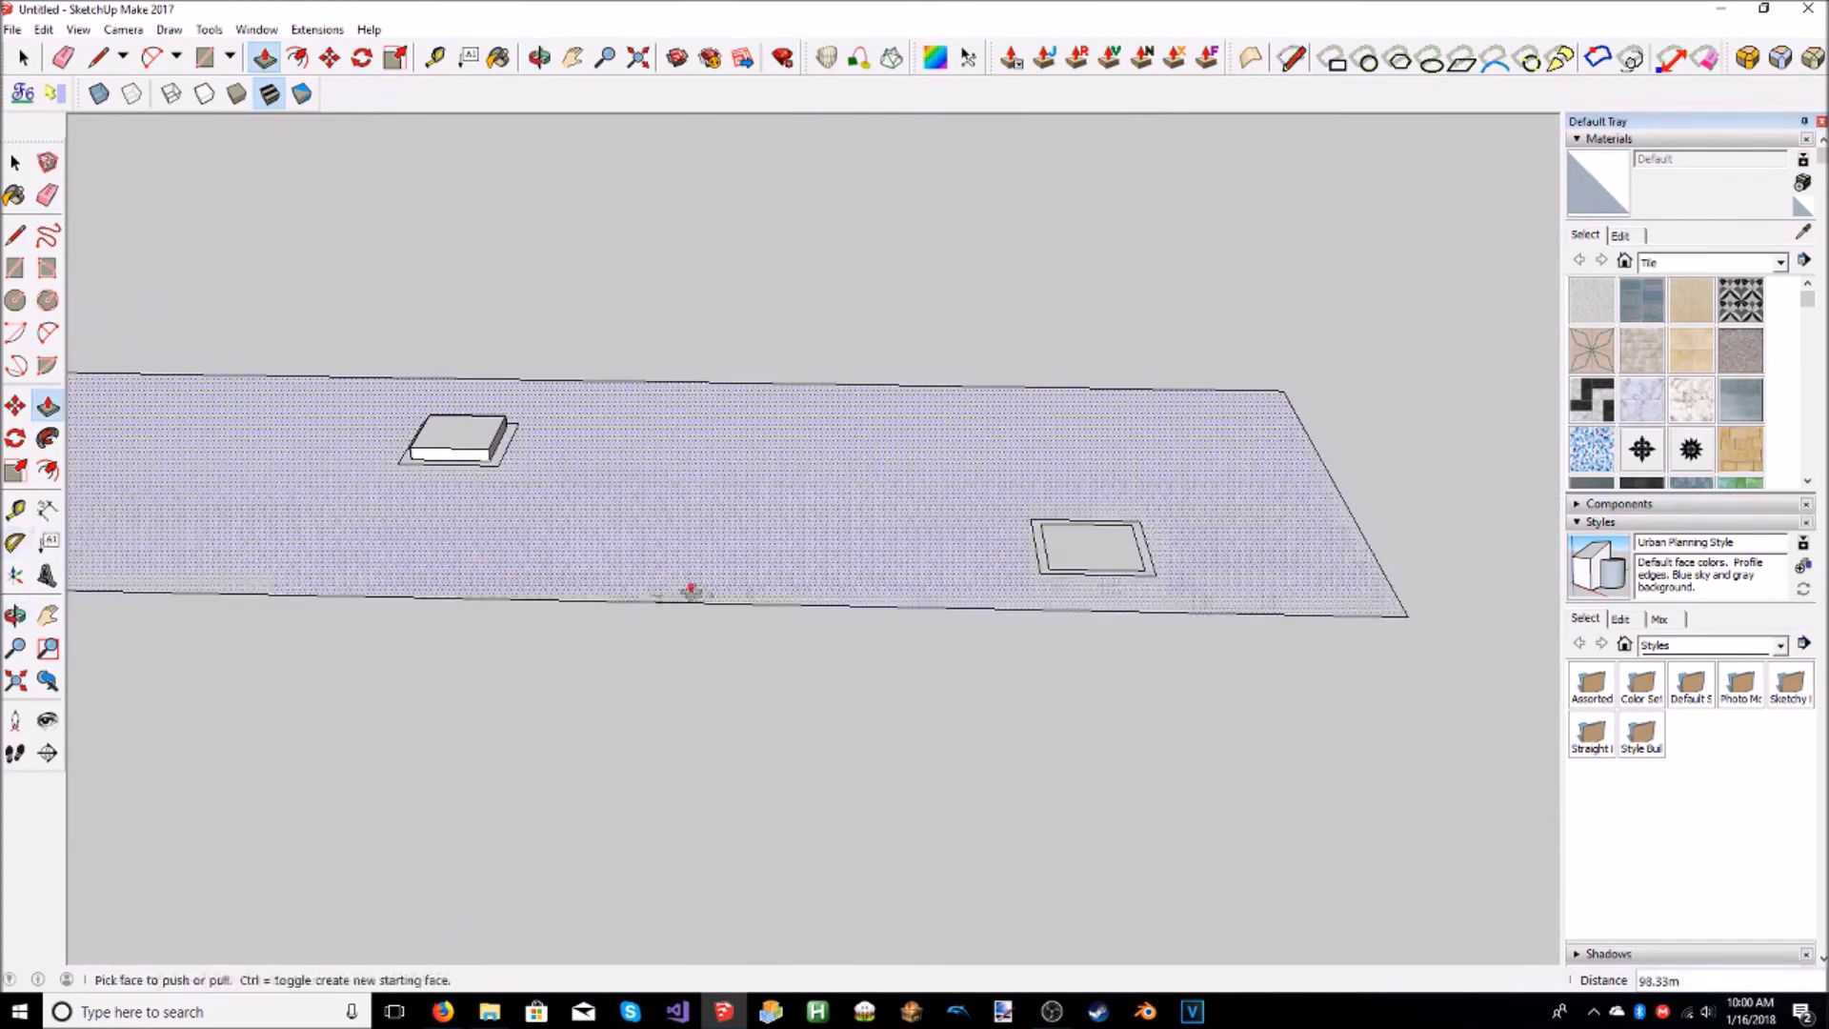
left_click(1070, 550)
left_click(464, 444)
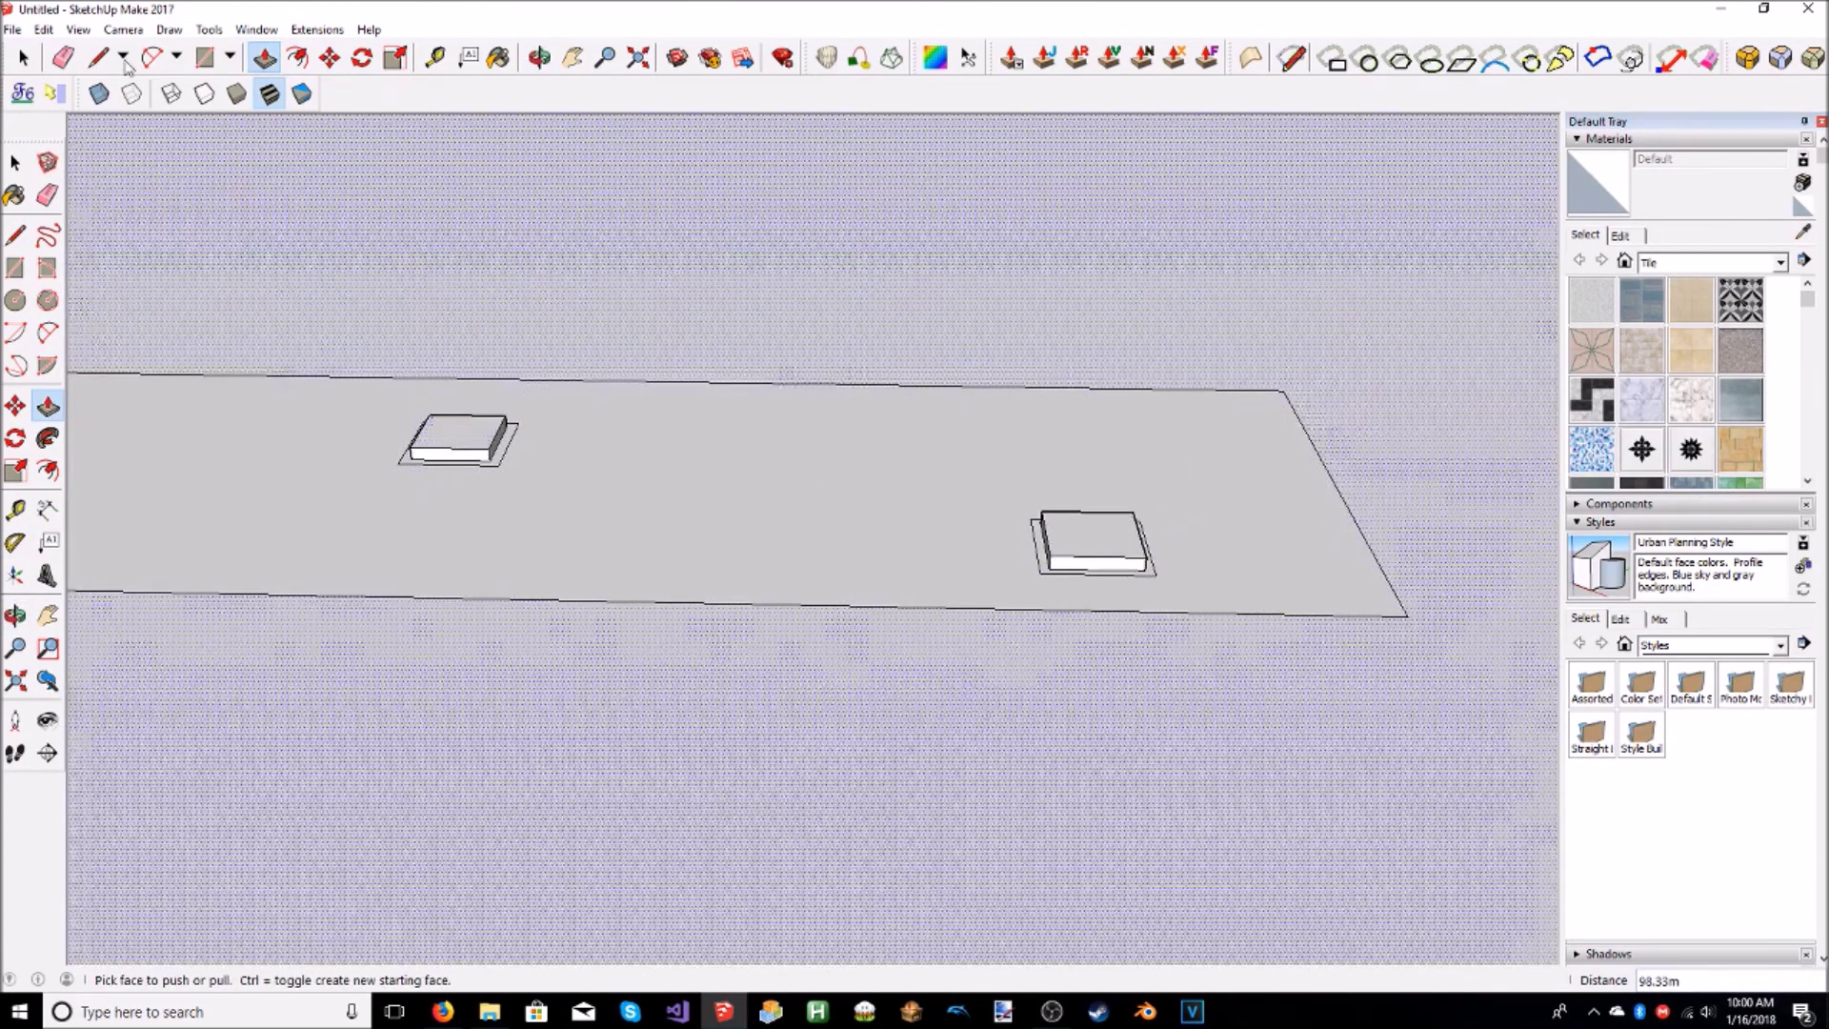
left_click(23, 58)
scroll(385, 442, "up", 3)
middle_click_drag(385, 442, 682, 220)
Delete the stray short edge inside the bump's base rectangle and inspect the bump's edges and faces.
scroll(682, 220, "down", 5)
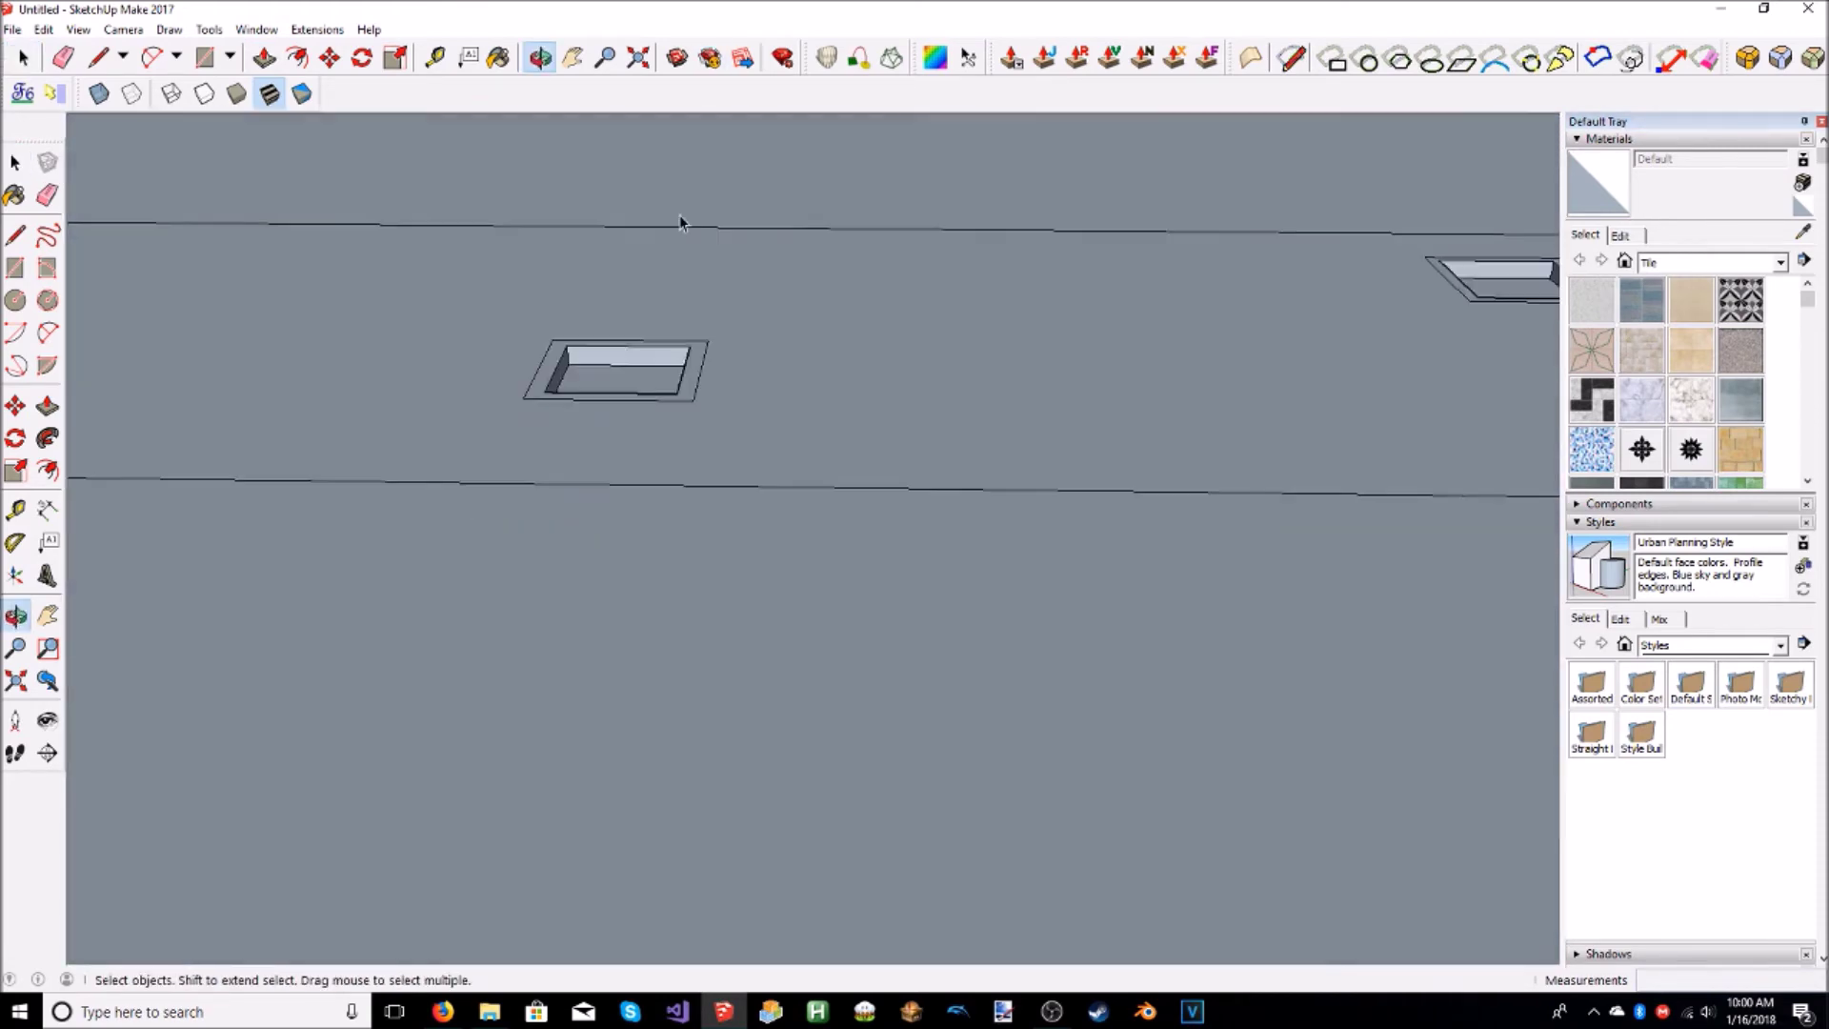
middle_click_drag(747, 343, 760, 711)
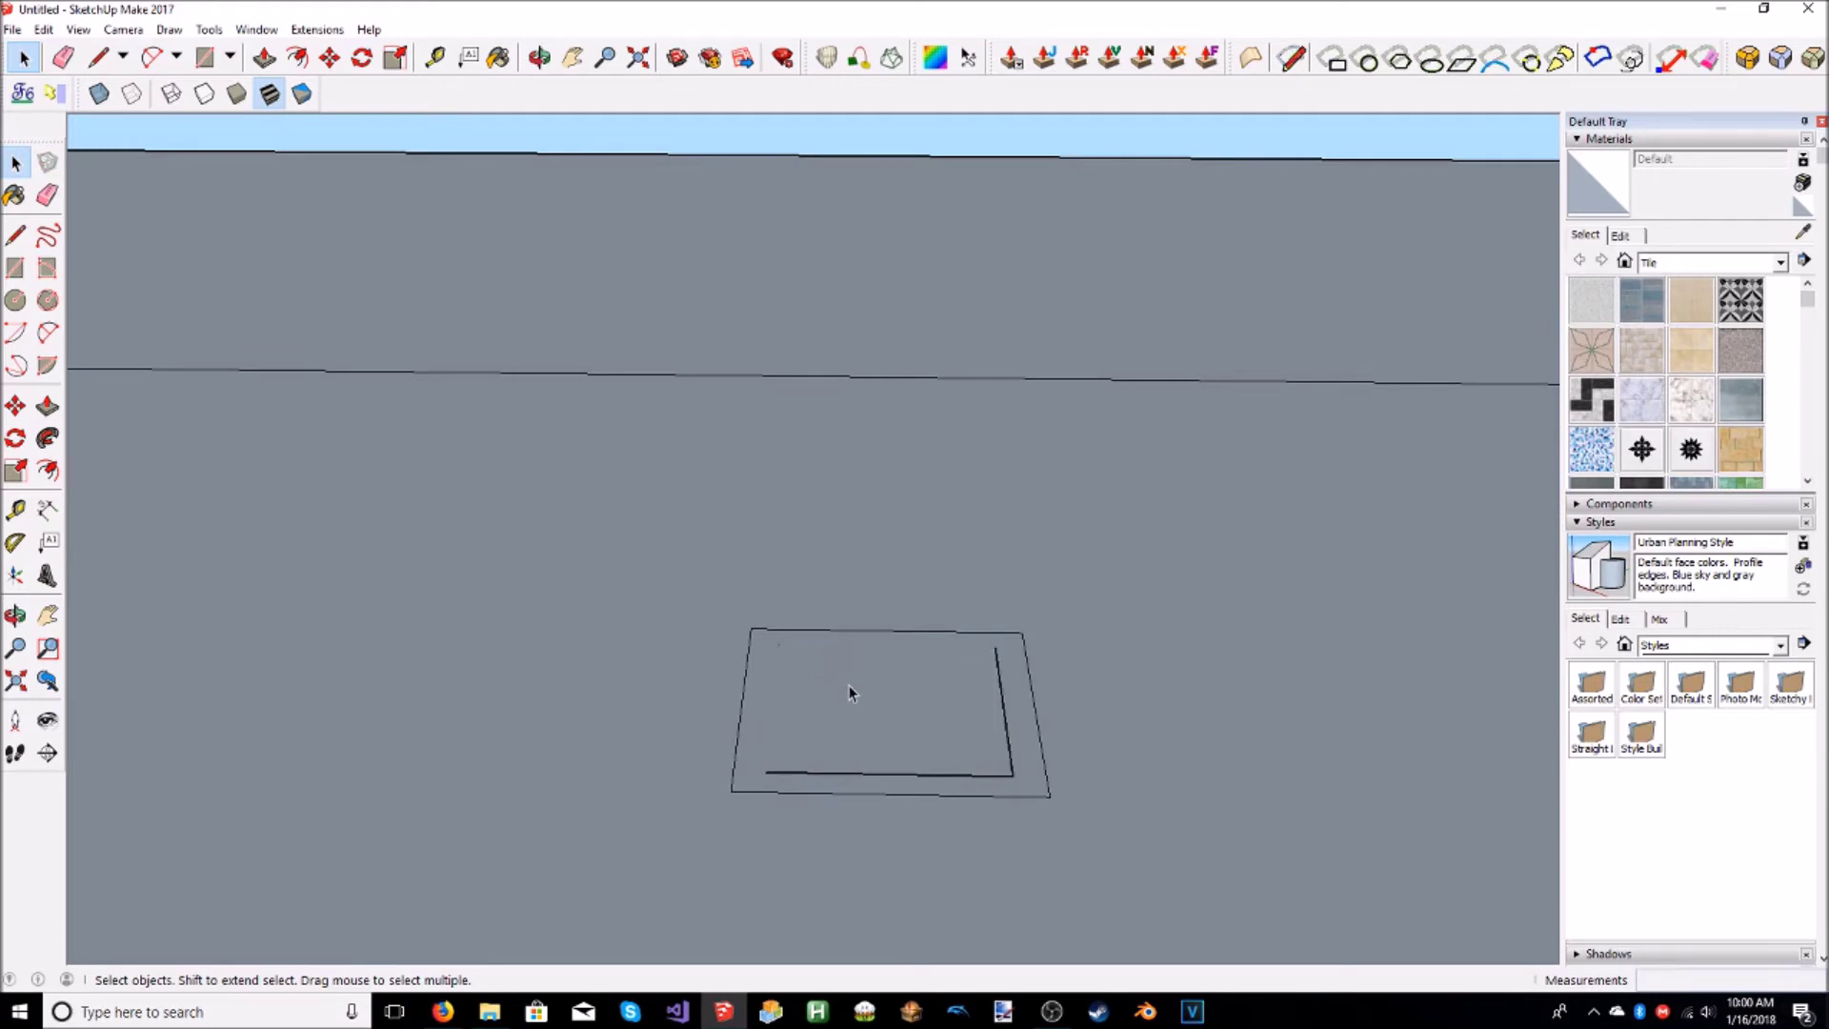
middle_click_drag(1171, 532, 856, 510)
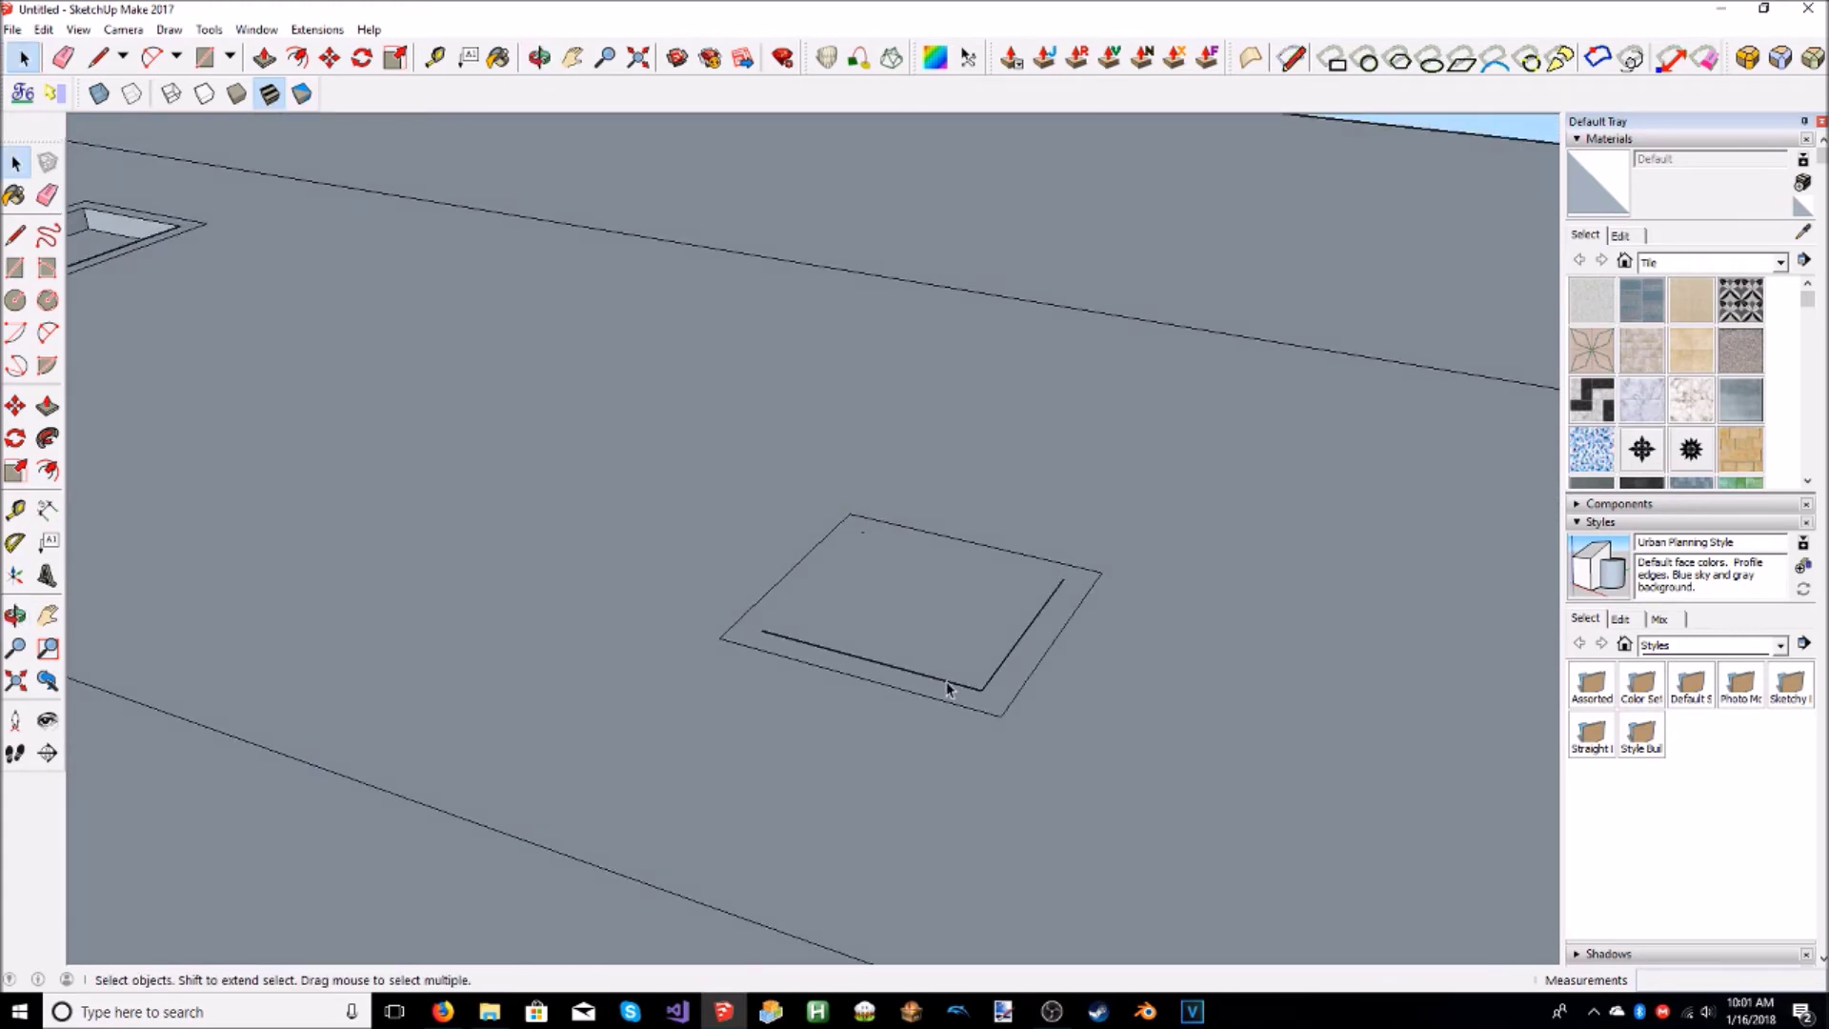
left_click(1000, 663)
key("Delete")
middle_click_drag(907, 771, 768, 328)
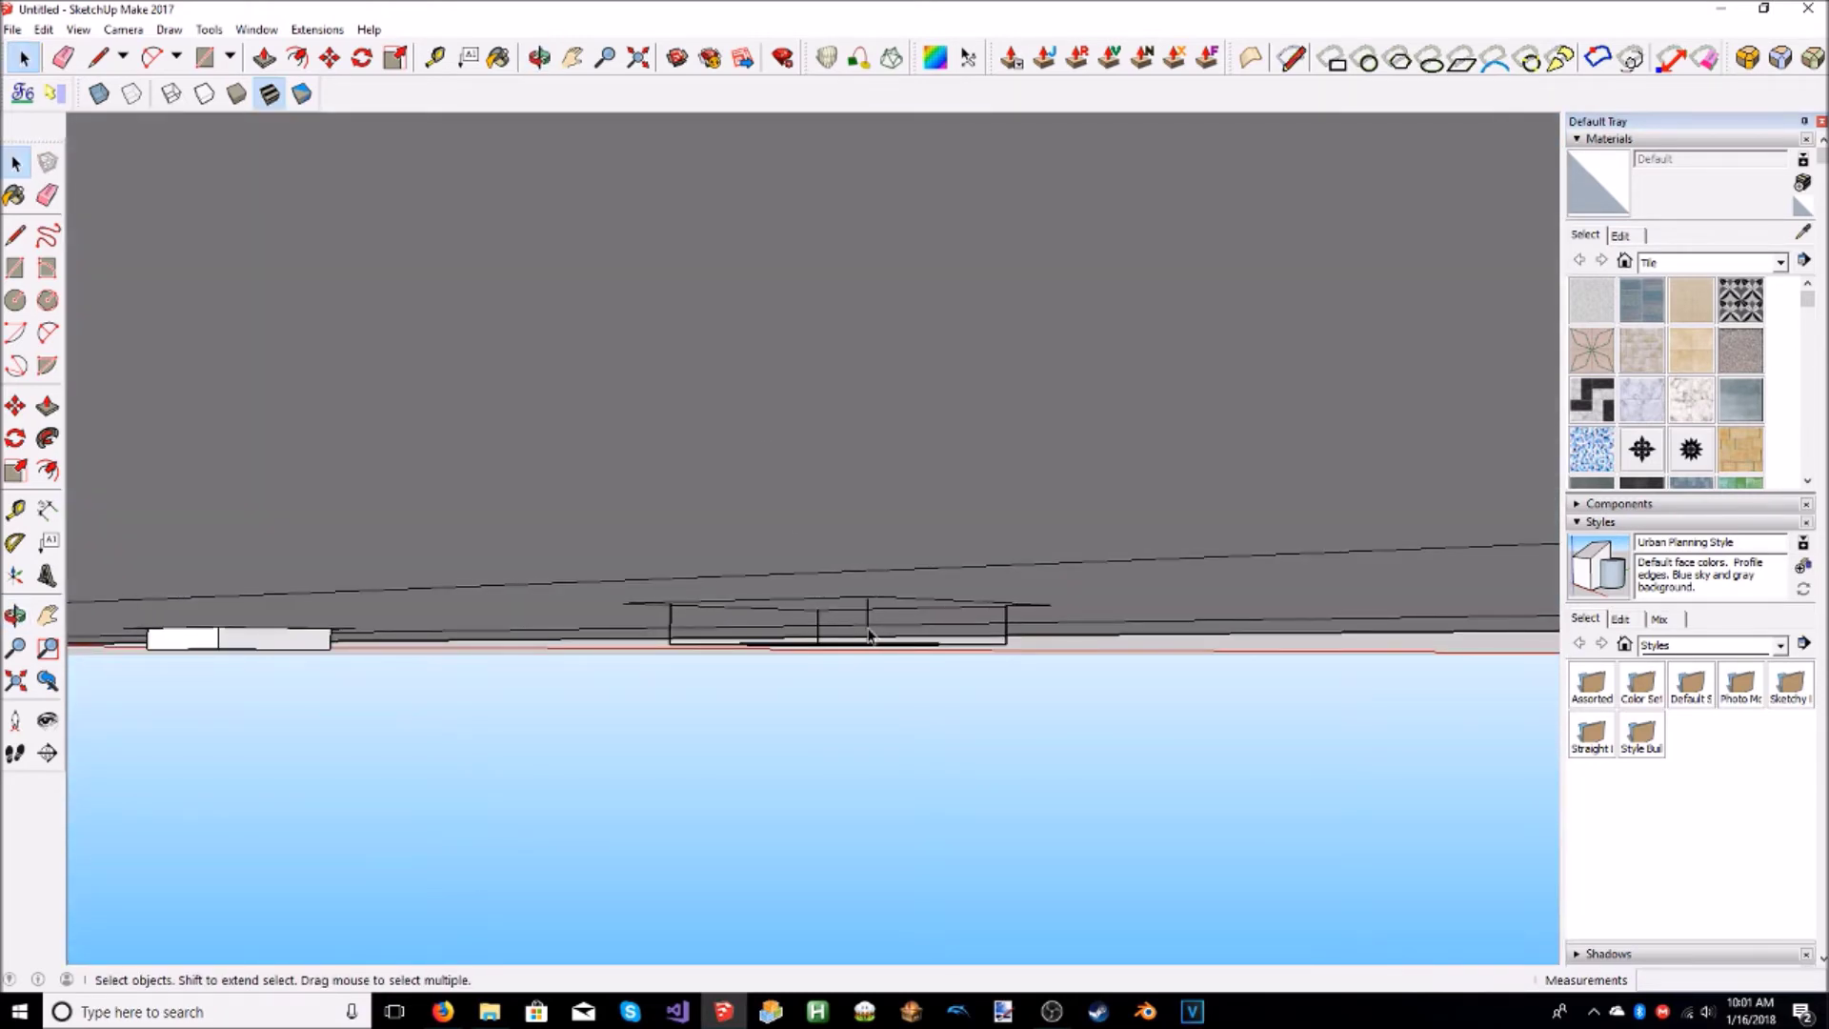
left_click(814, 636)
left_click(819, 629)
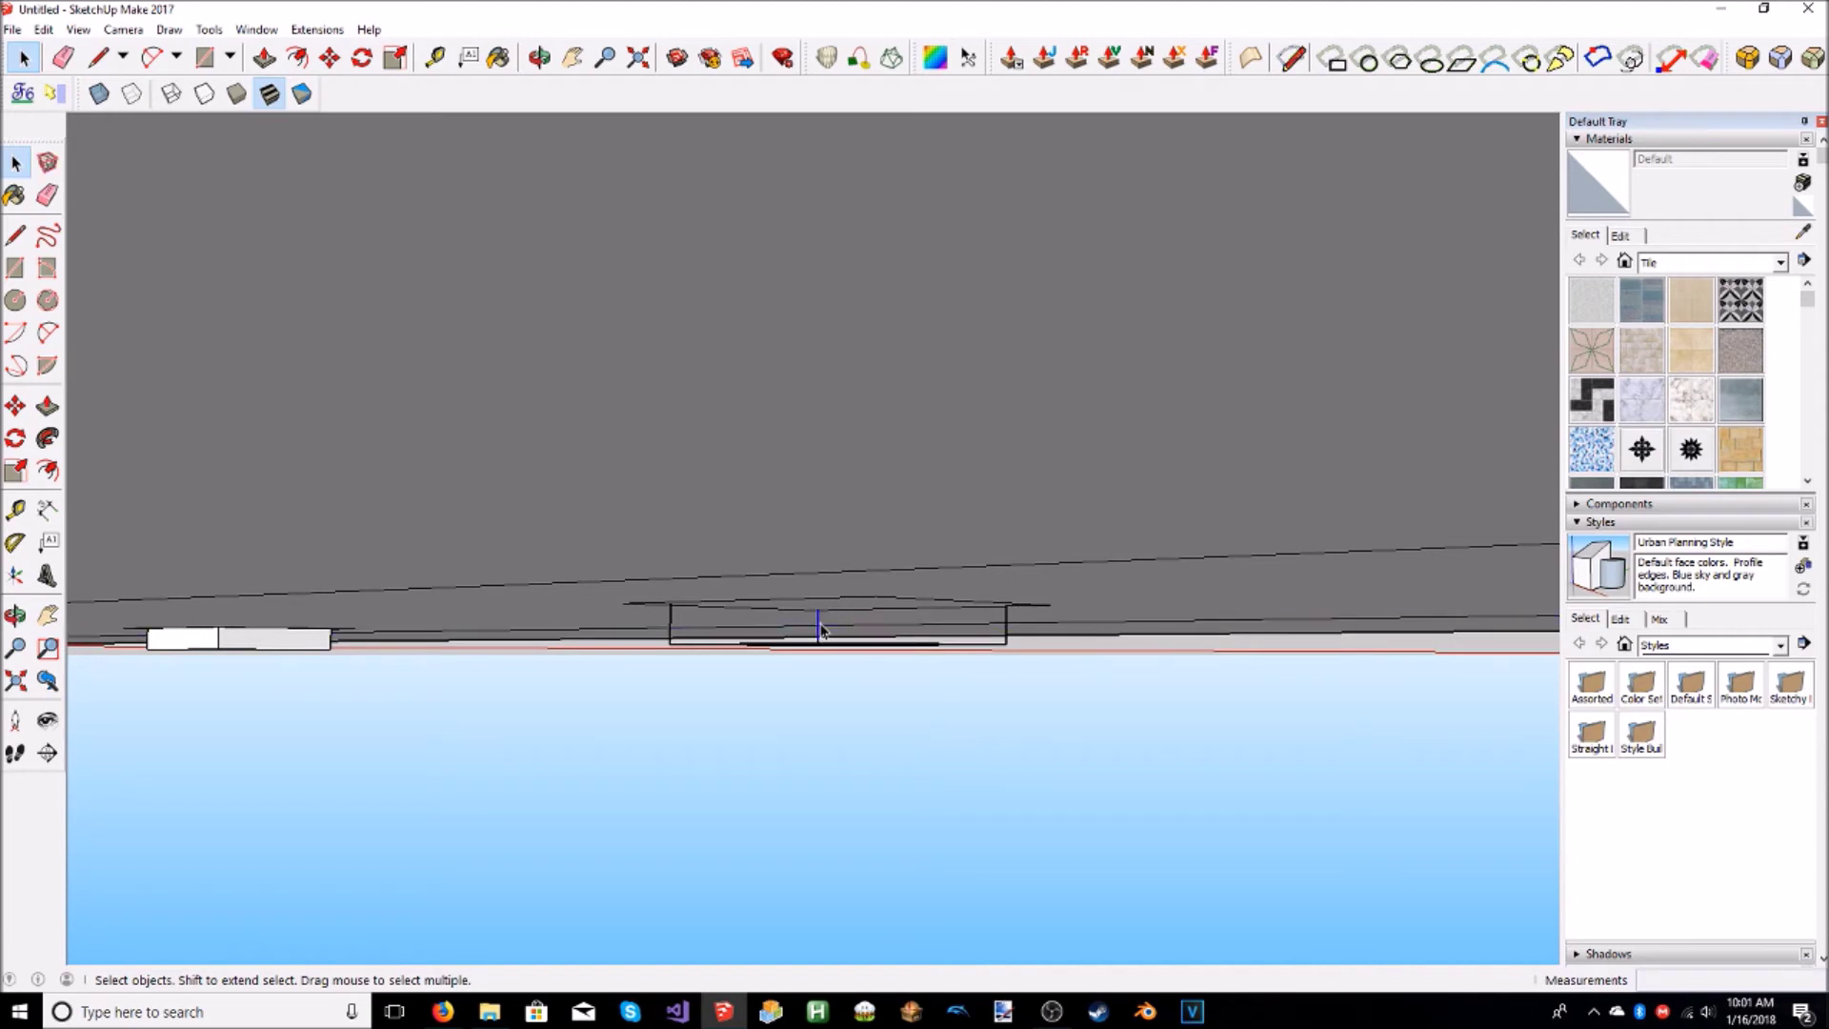
left_click(672, 615)
middle_click_drag(1007, 626, 853, 539)
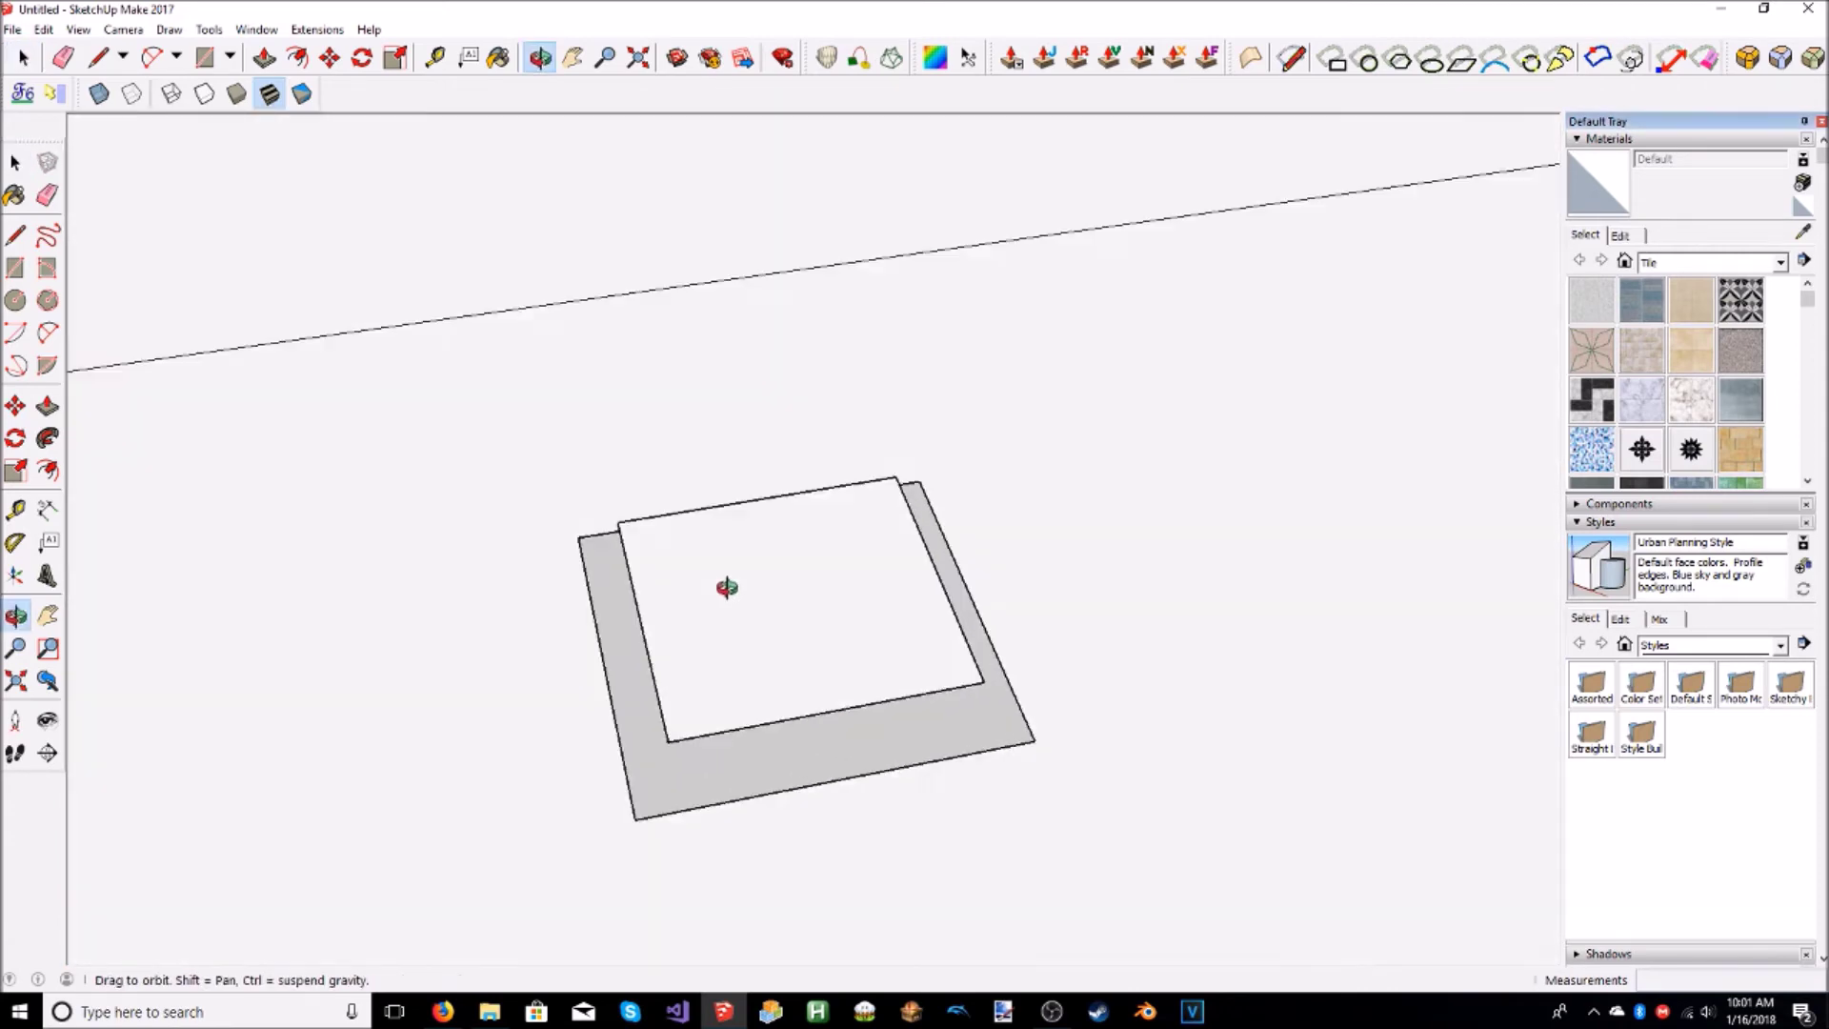
left_click_drag(727, 587, 286, 273)
key("space")
Draw three diagonals from the inner square's corners to the outer pad corners.
left_click(98, 57)
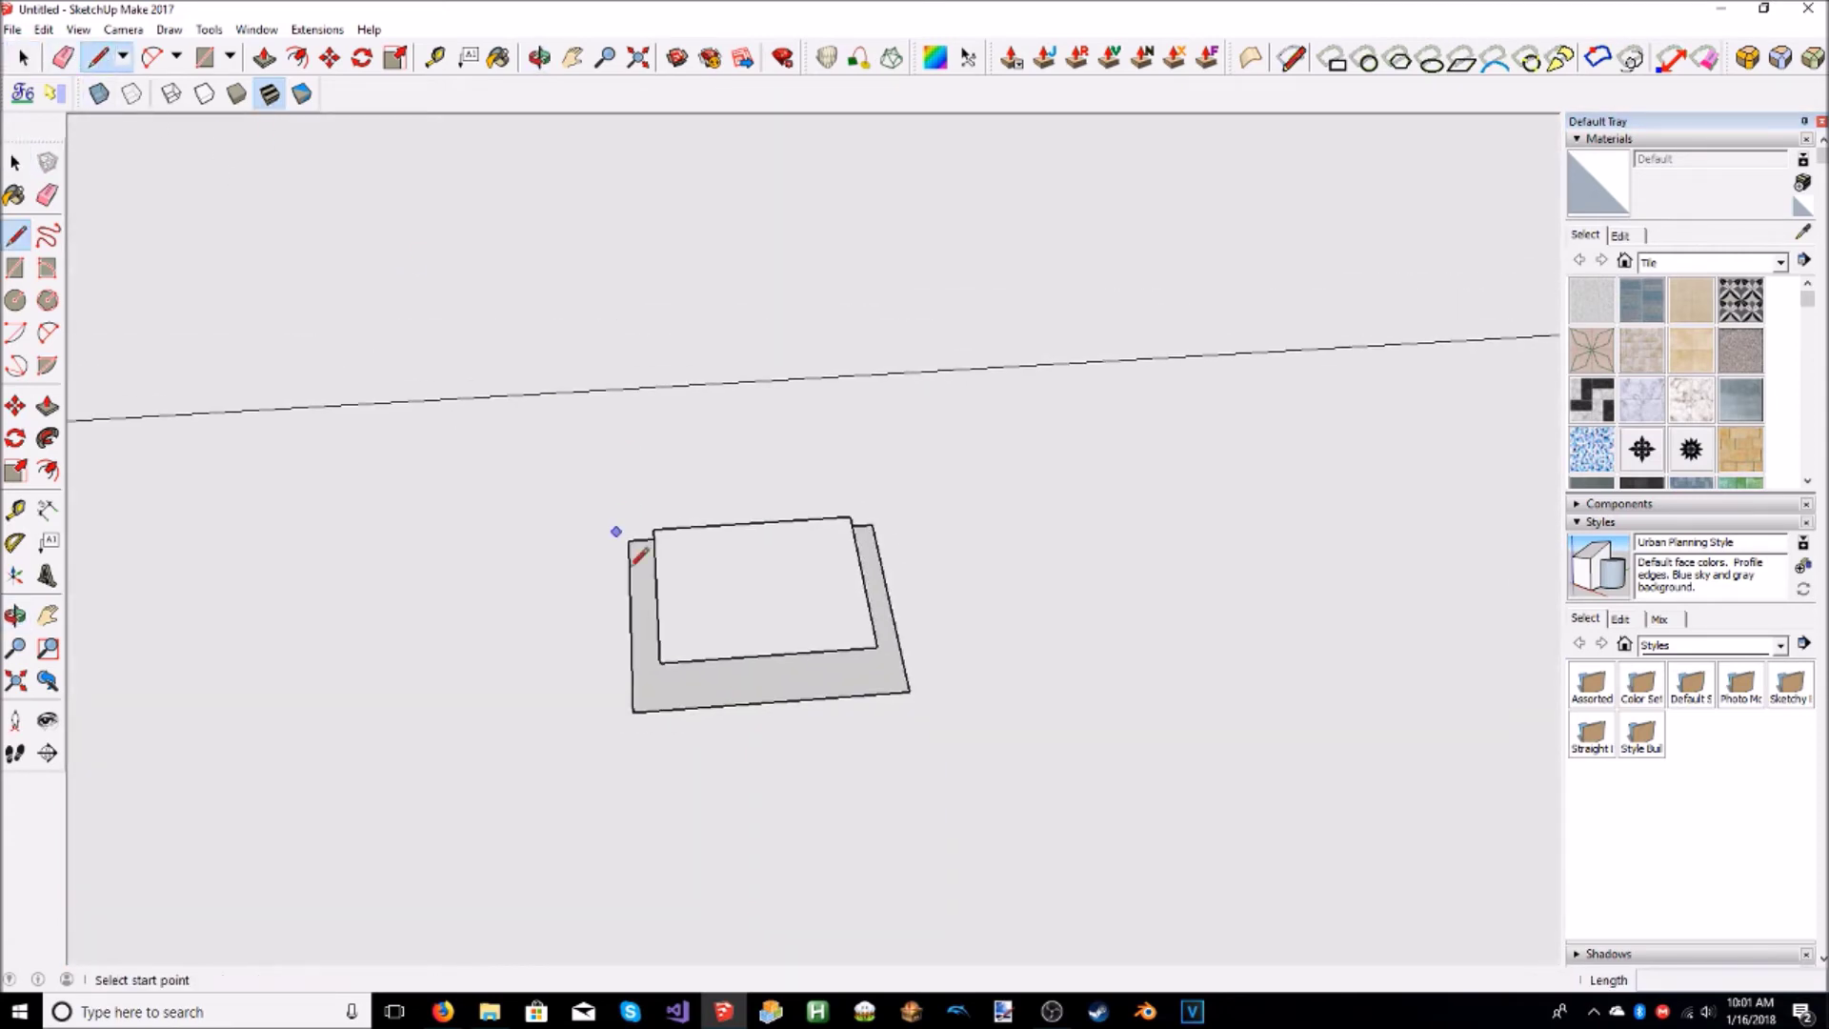
left_click(659, 661)
left_click(633, 711)
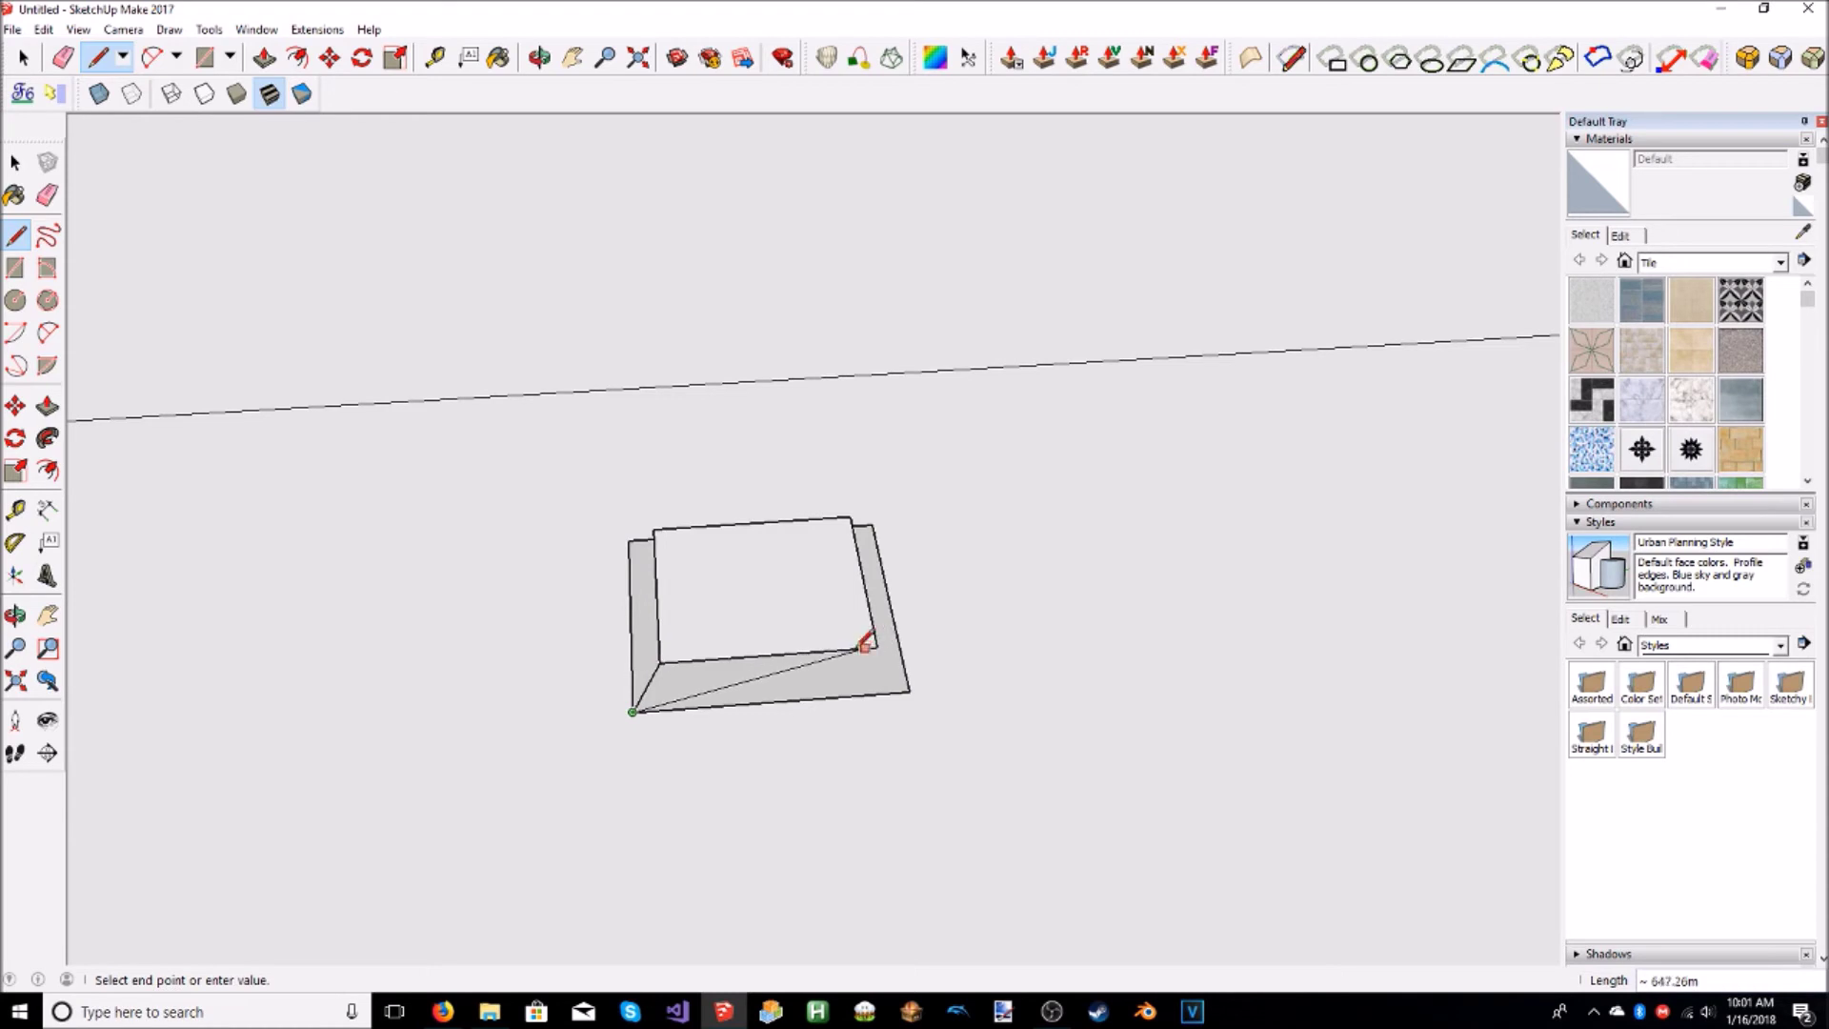
key("Escape")
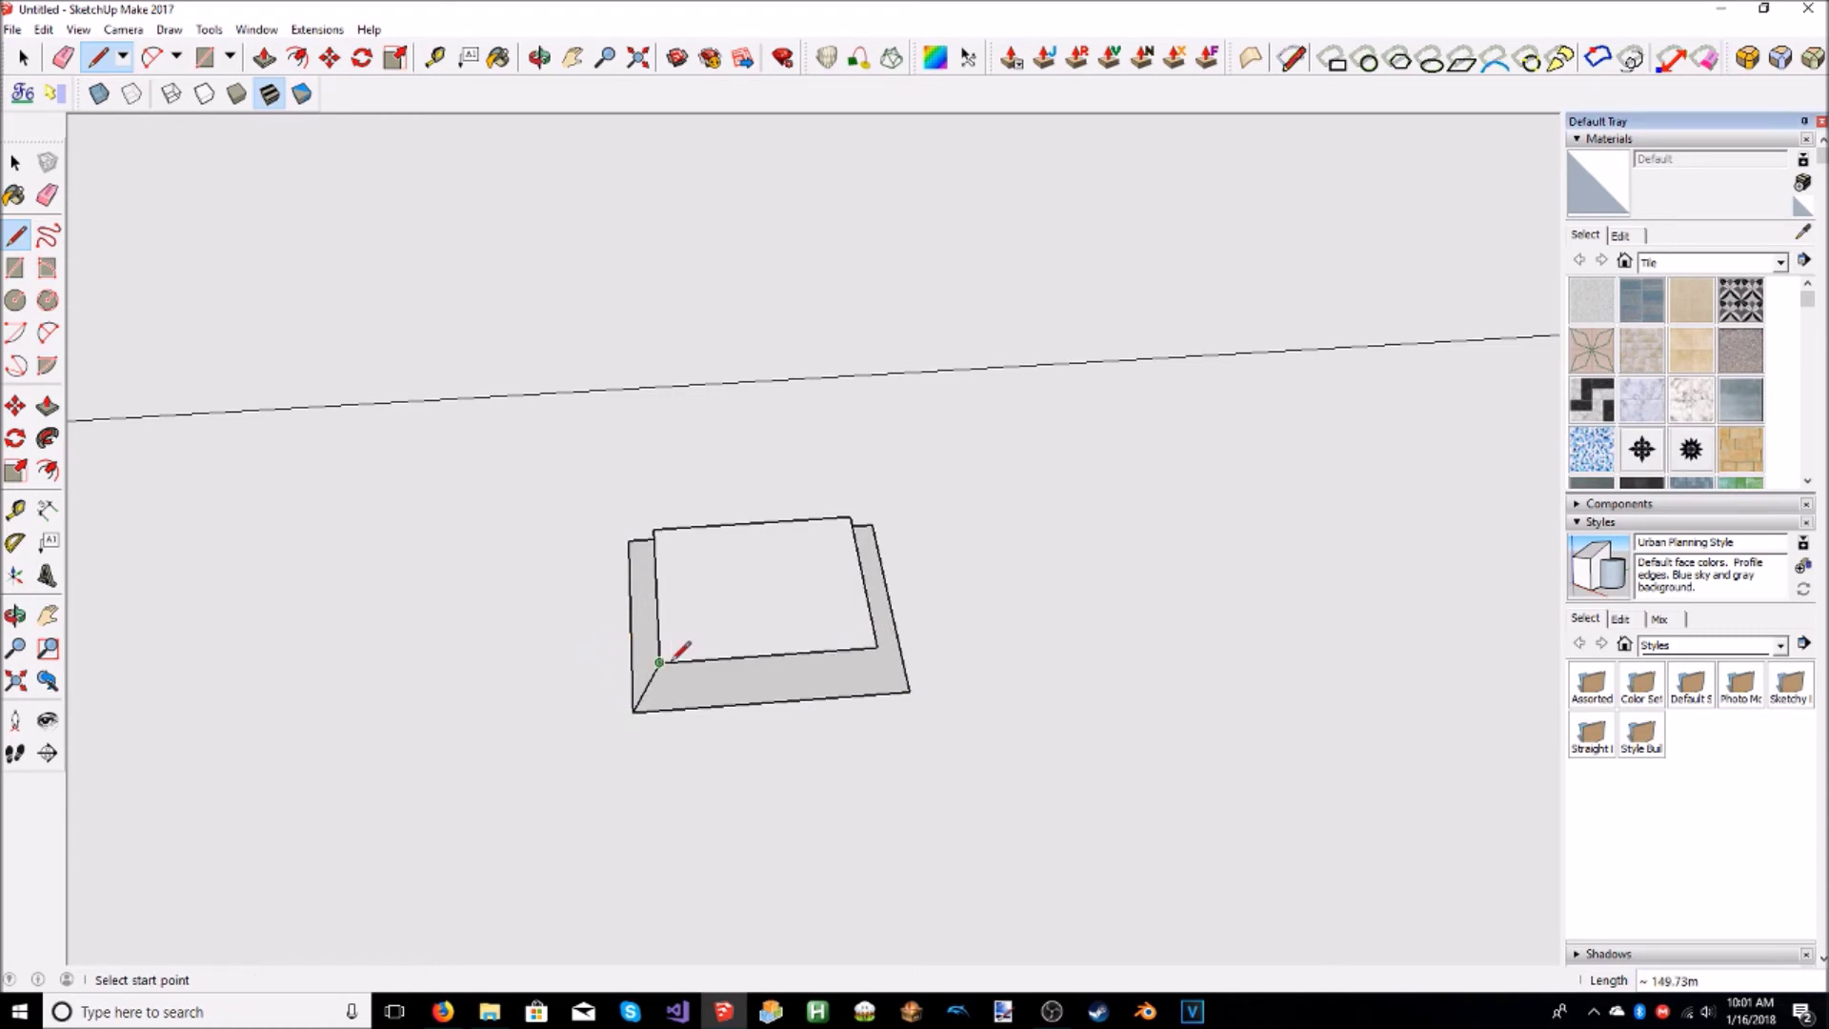
left_click(877, 646)
mouse_move(919, 682)
middle_mouse_down()
mouse_move(559, 654)
mouse_move(890, 563)
mouse_move(653, 634)
mouse_move(698, 442)
mouse_move(817, 495)
mouse_move(694, 530)
mouse_move(1162, 523)
mouse_move(912, 580)
mouse_move(1335, 612)
mouse_move(666, 674)
mouse_move(195, 103)
middle_mouse_up()
left_click(948, 612)
left_click(726, 424)
left_click(758, 456)
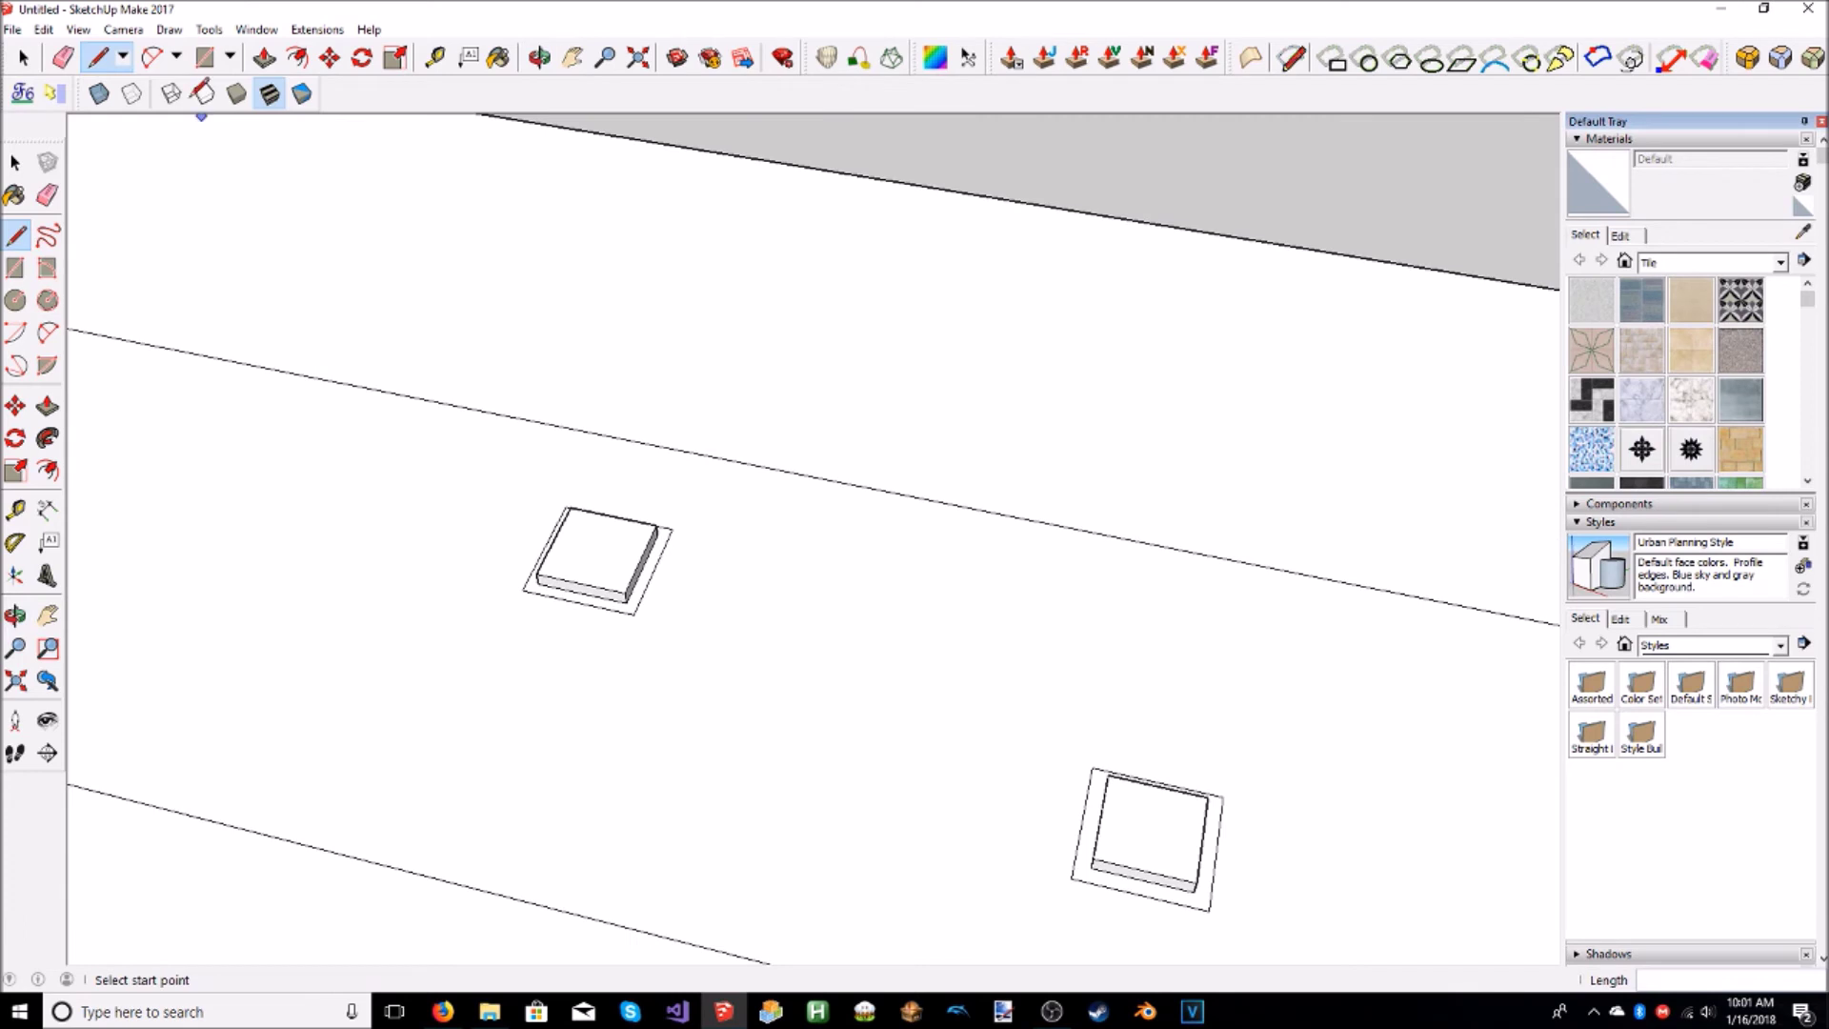
scroll(481, 531, "up", 3)
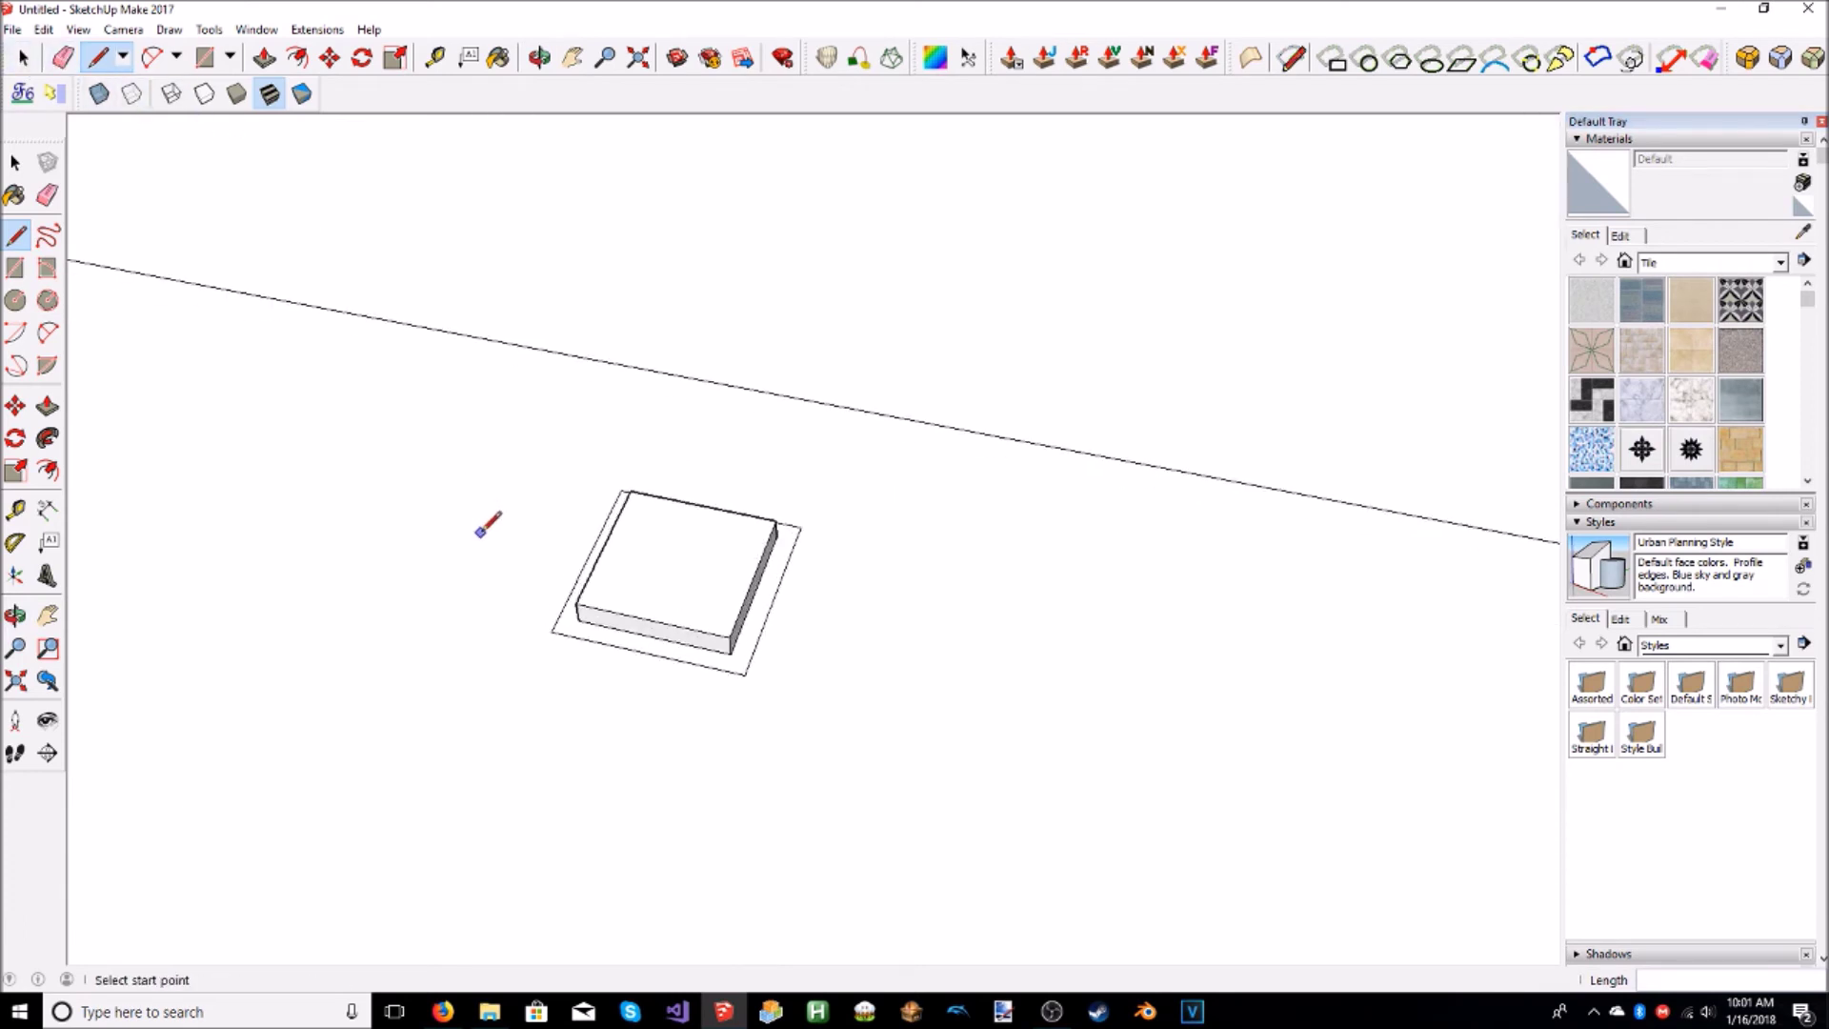
scroll(481, 531, "up", 2)
Erase the box's bottom front and right edges, retrying after two undone erasures.
key("space")
key("e")
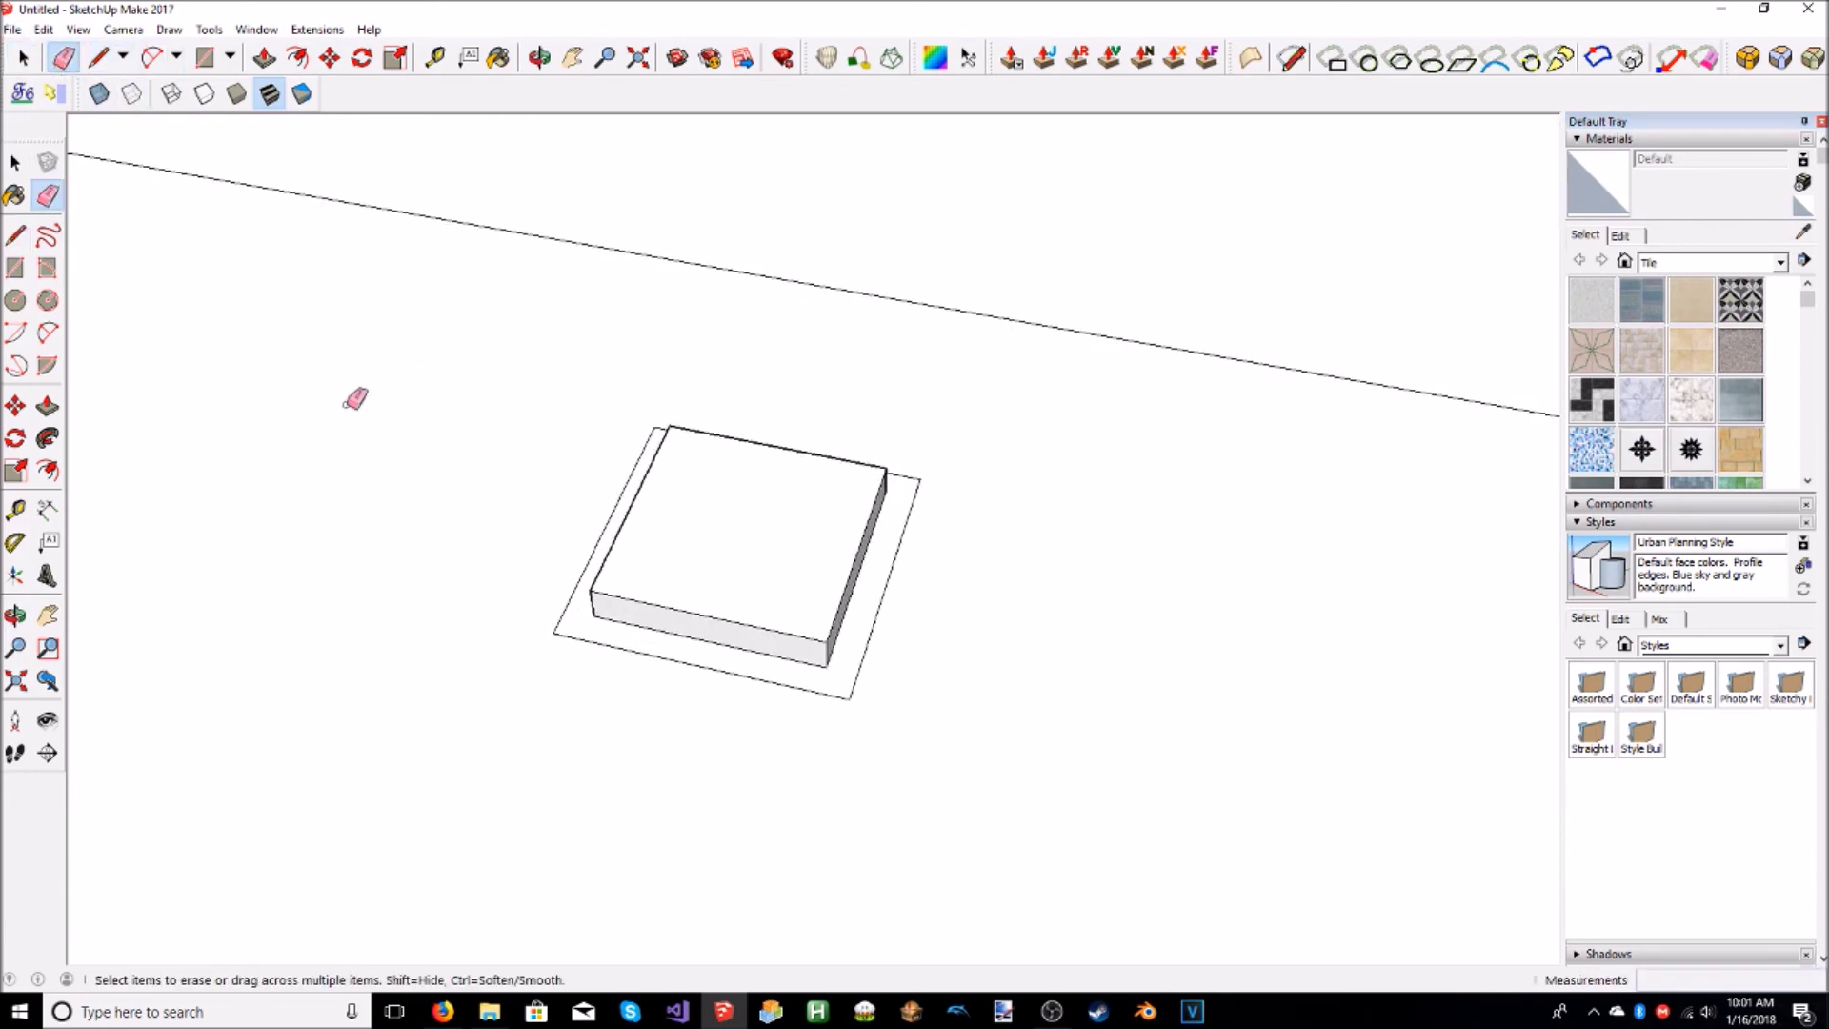
mouse_move(605, 614)
left_mouse_down()
mouse_move(831, 651)
mouse_move(752, 649)
left_mouse_up()
mouse_move(751, 649)
middle_mouse_down()
mouse_move(918, 396)
mouse_move(905, 274)
mouse_move(394, 548)
mouse_move(837, 584)
mouse_move(750, 608)
middle_mouse_up()
mouse_move(735, 541)
left_mouse_down()
mouse_move(811, 578)
mouse_move(962, 546)
left_mouse_up()
key("ctrl+z")
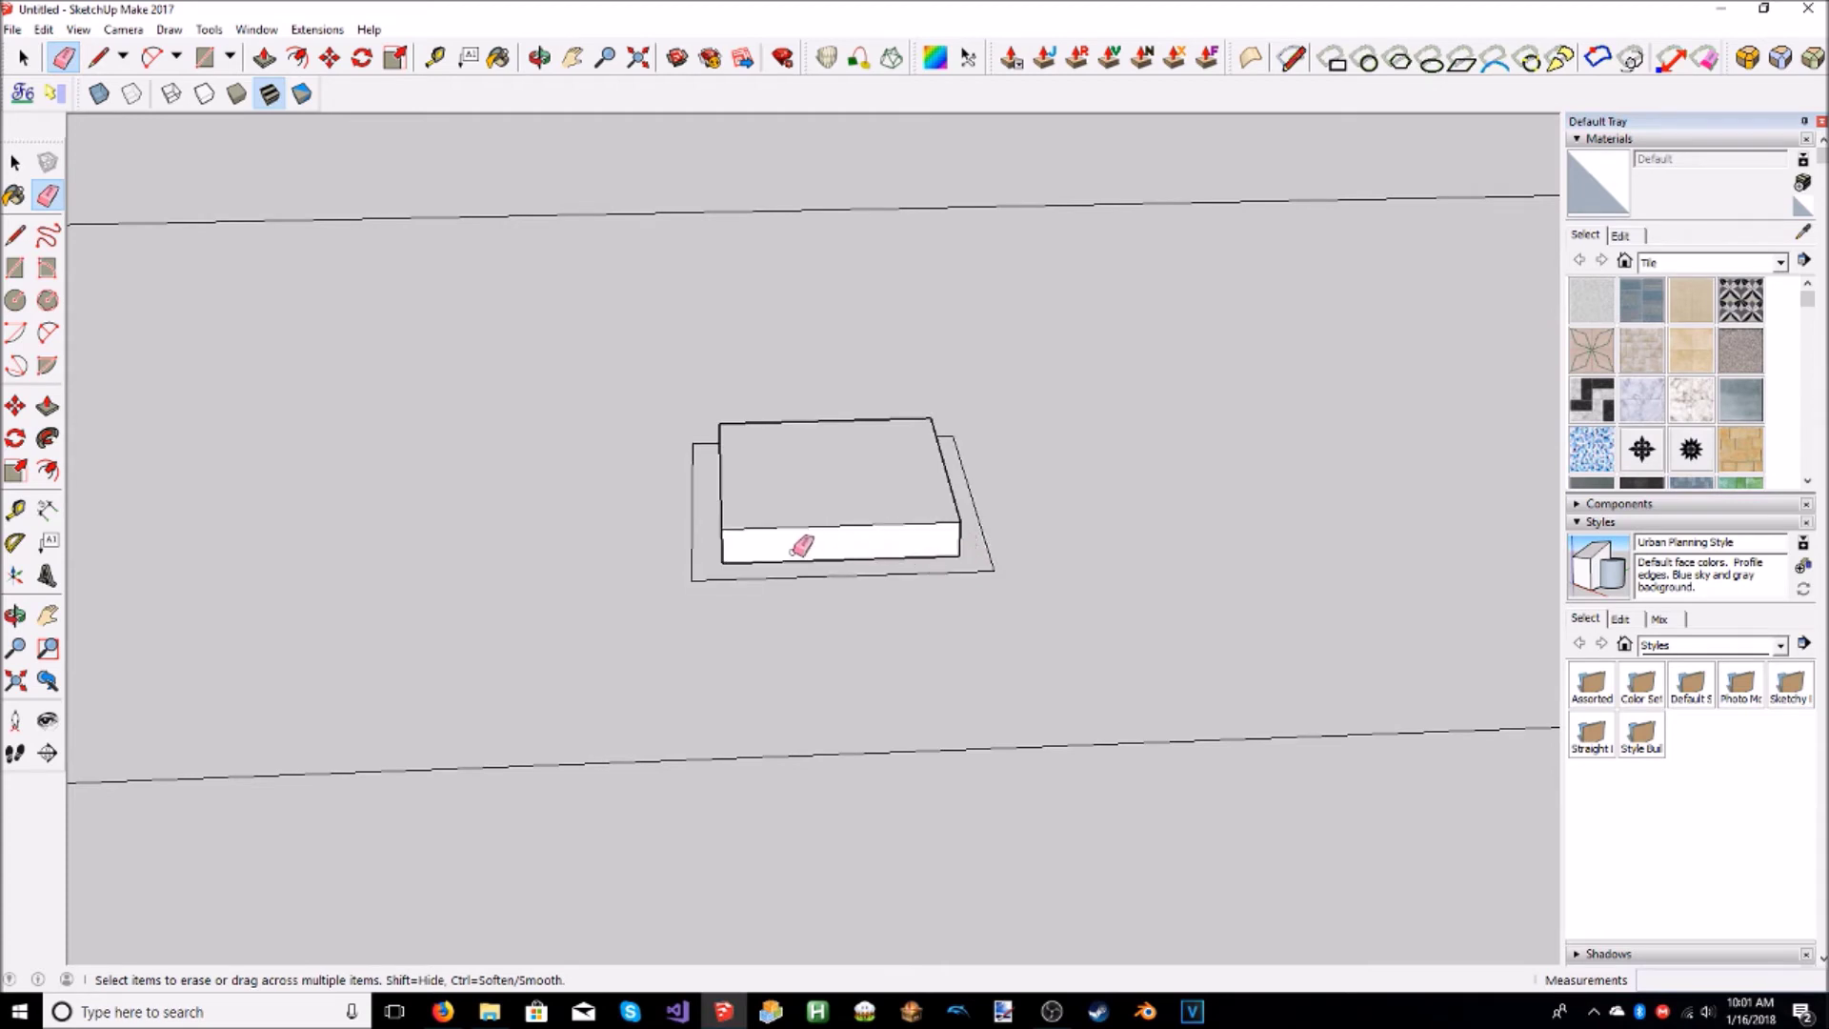
left_click_drag(730, 543, 817, 566)
key("ctrl+z")
left_click_drag(773, 555, 949, 543)
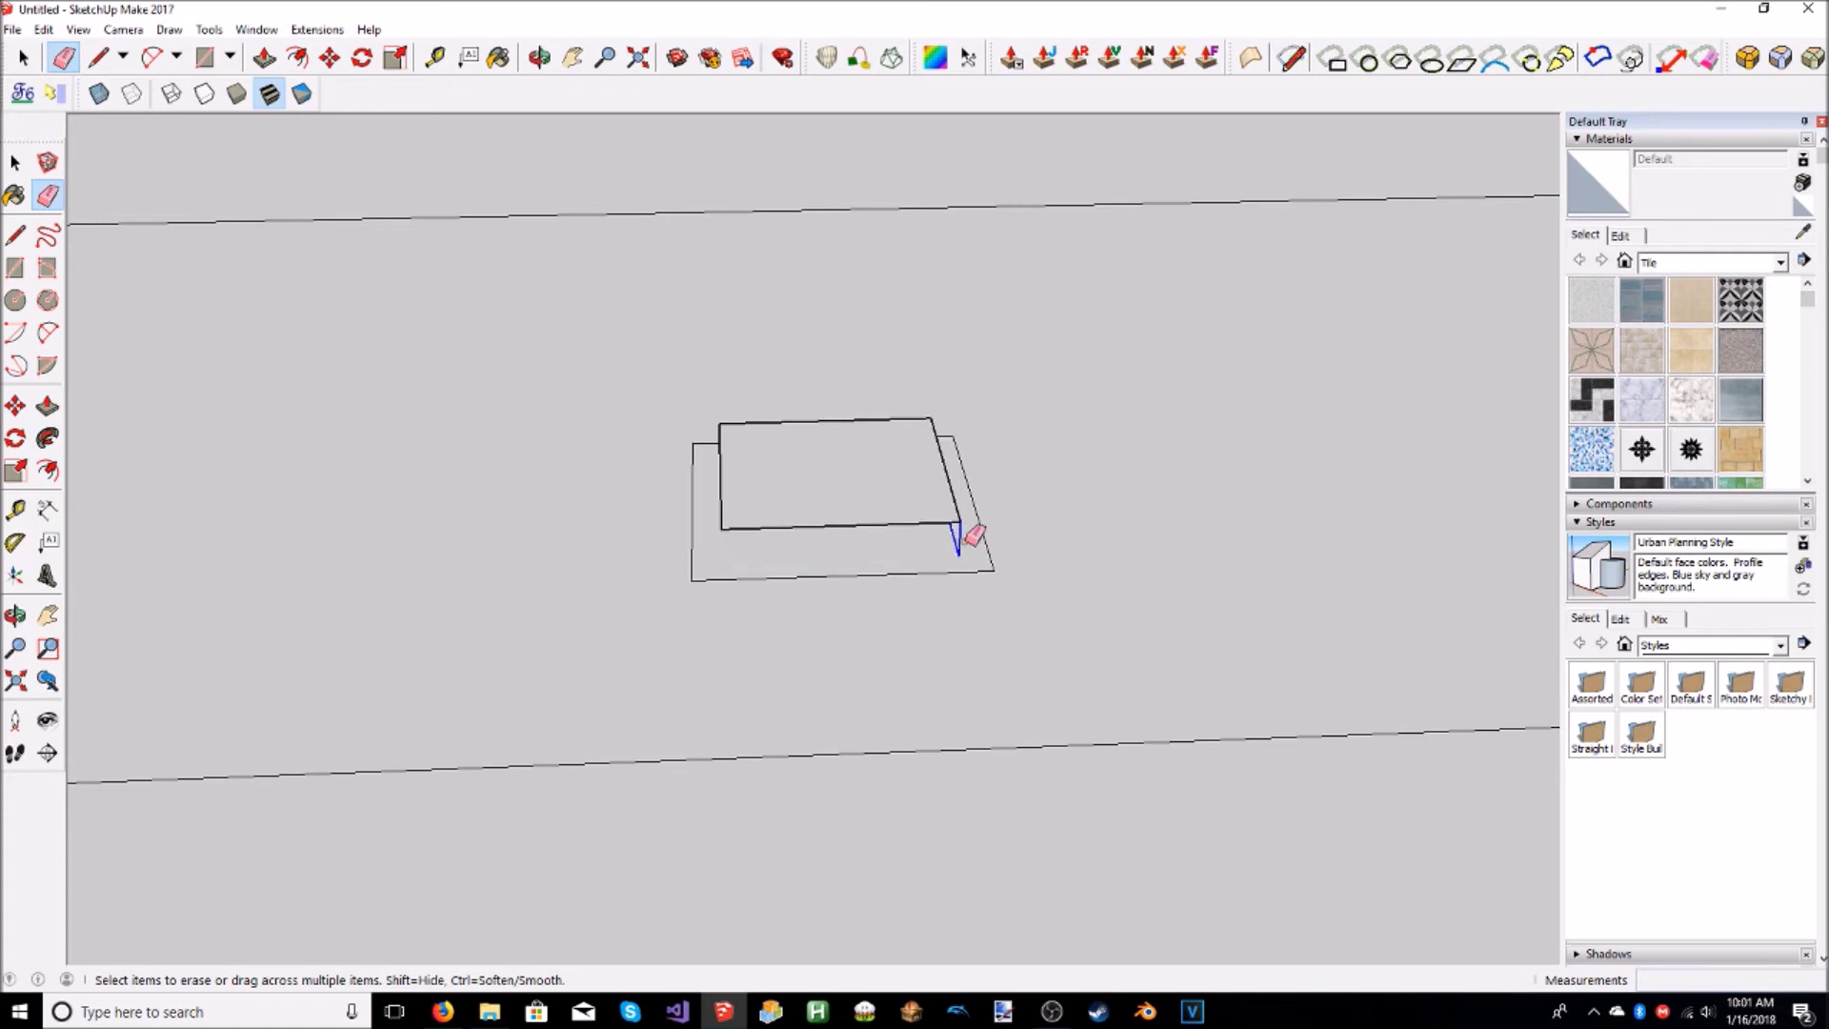
middle_click_drag(1020, 555, 643, 523)
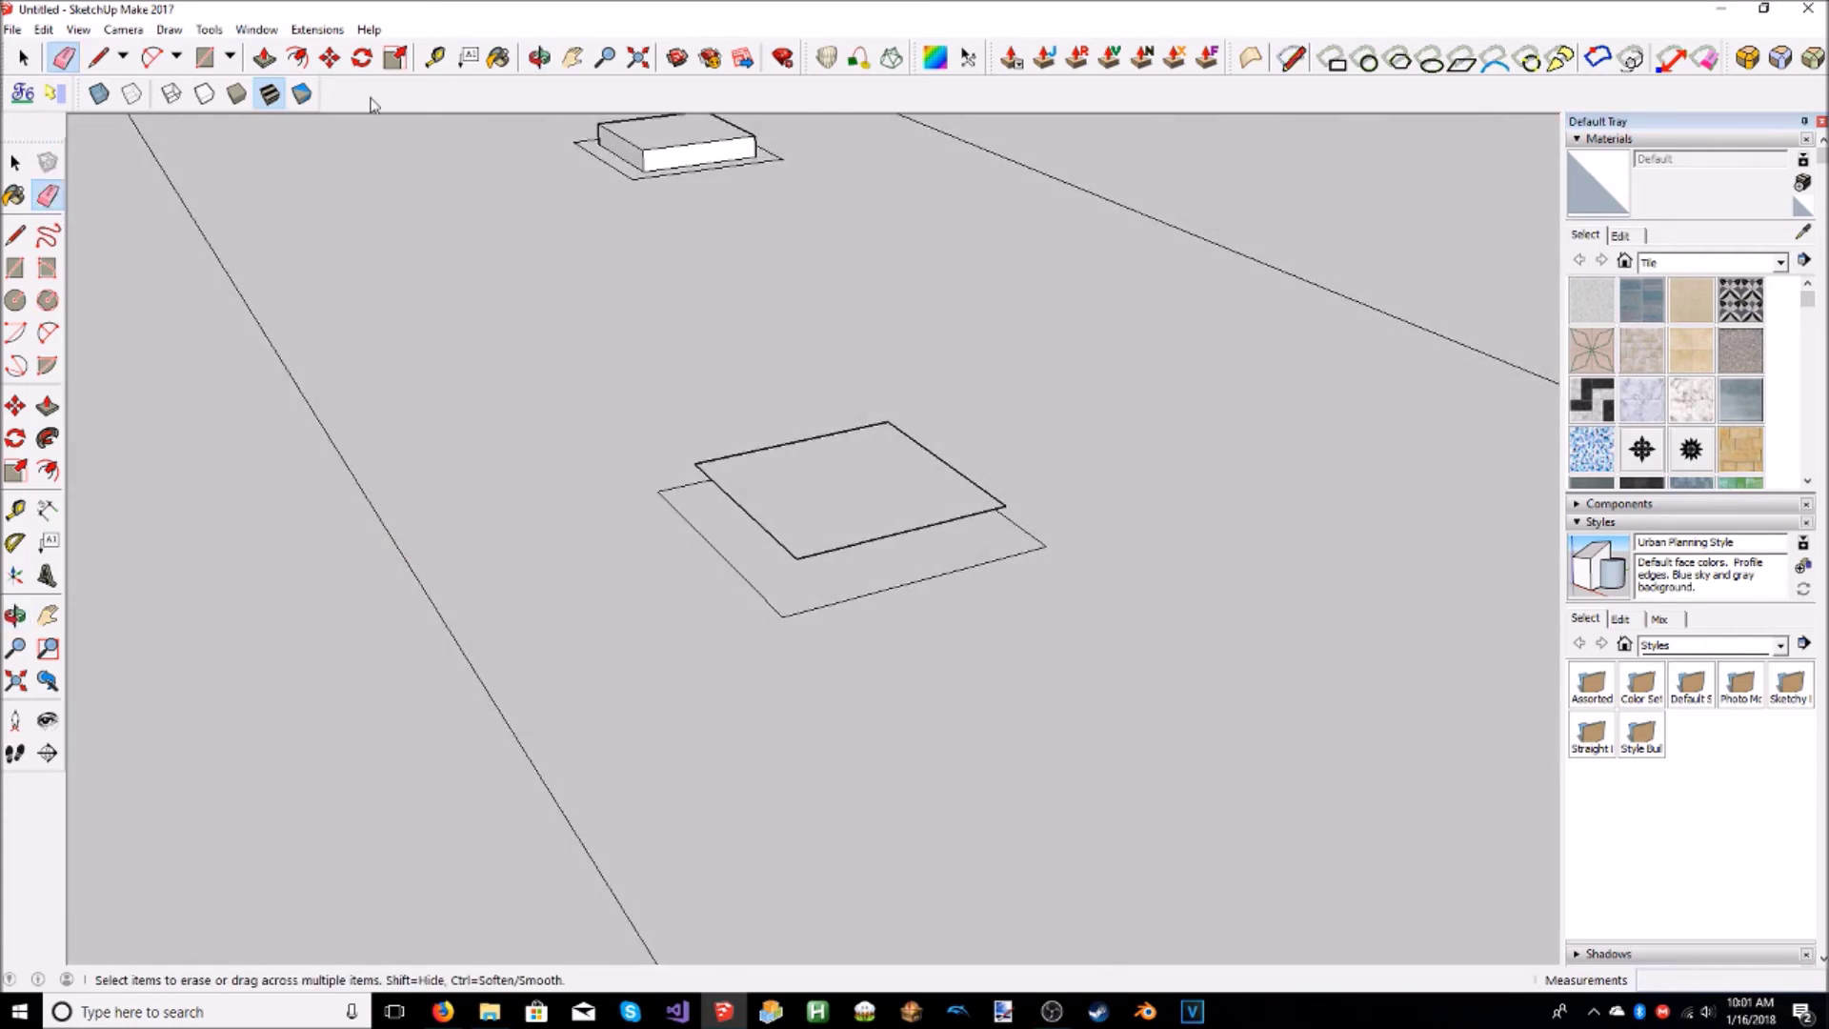
Delete the ring face between the rectangles and draw two triangular slope faces from a corner.
left_click(26, 56)
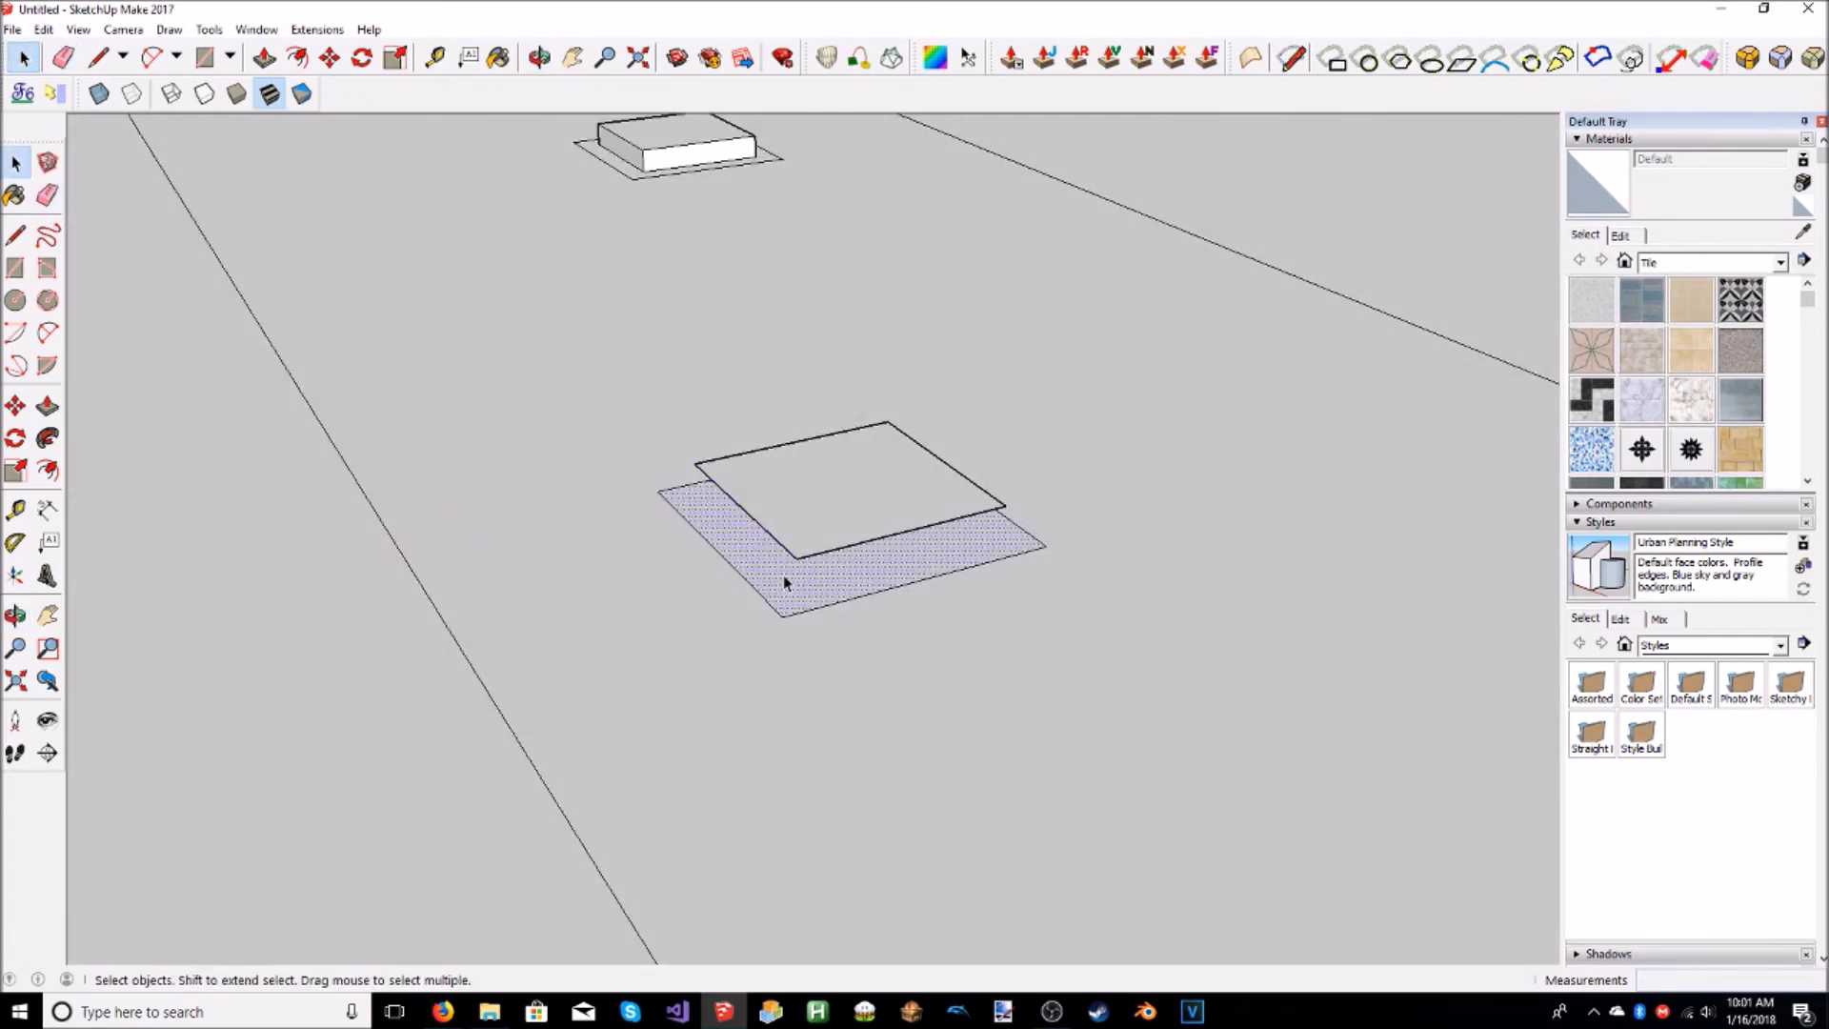
key("Delete")
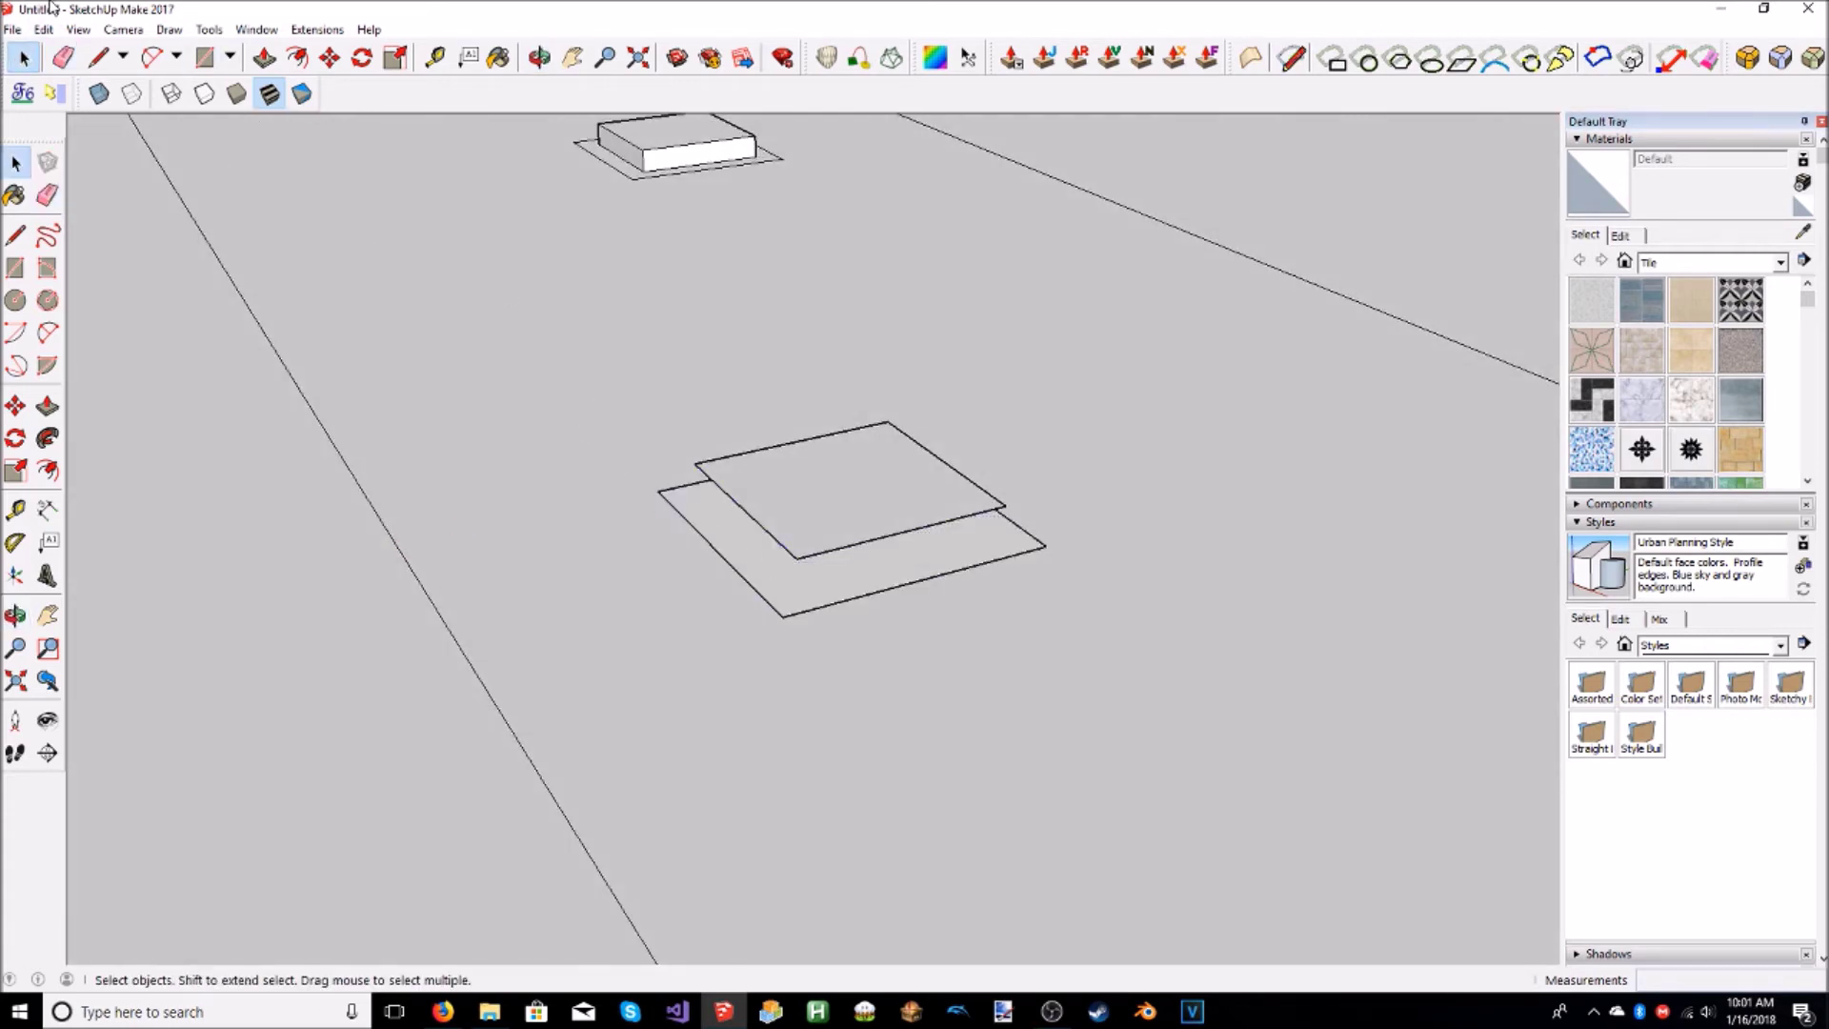
left_click(98, 59)
left_click(796, 557)
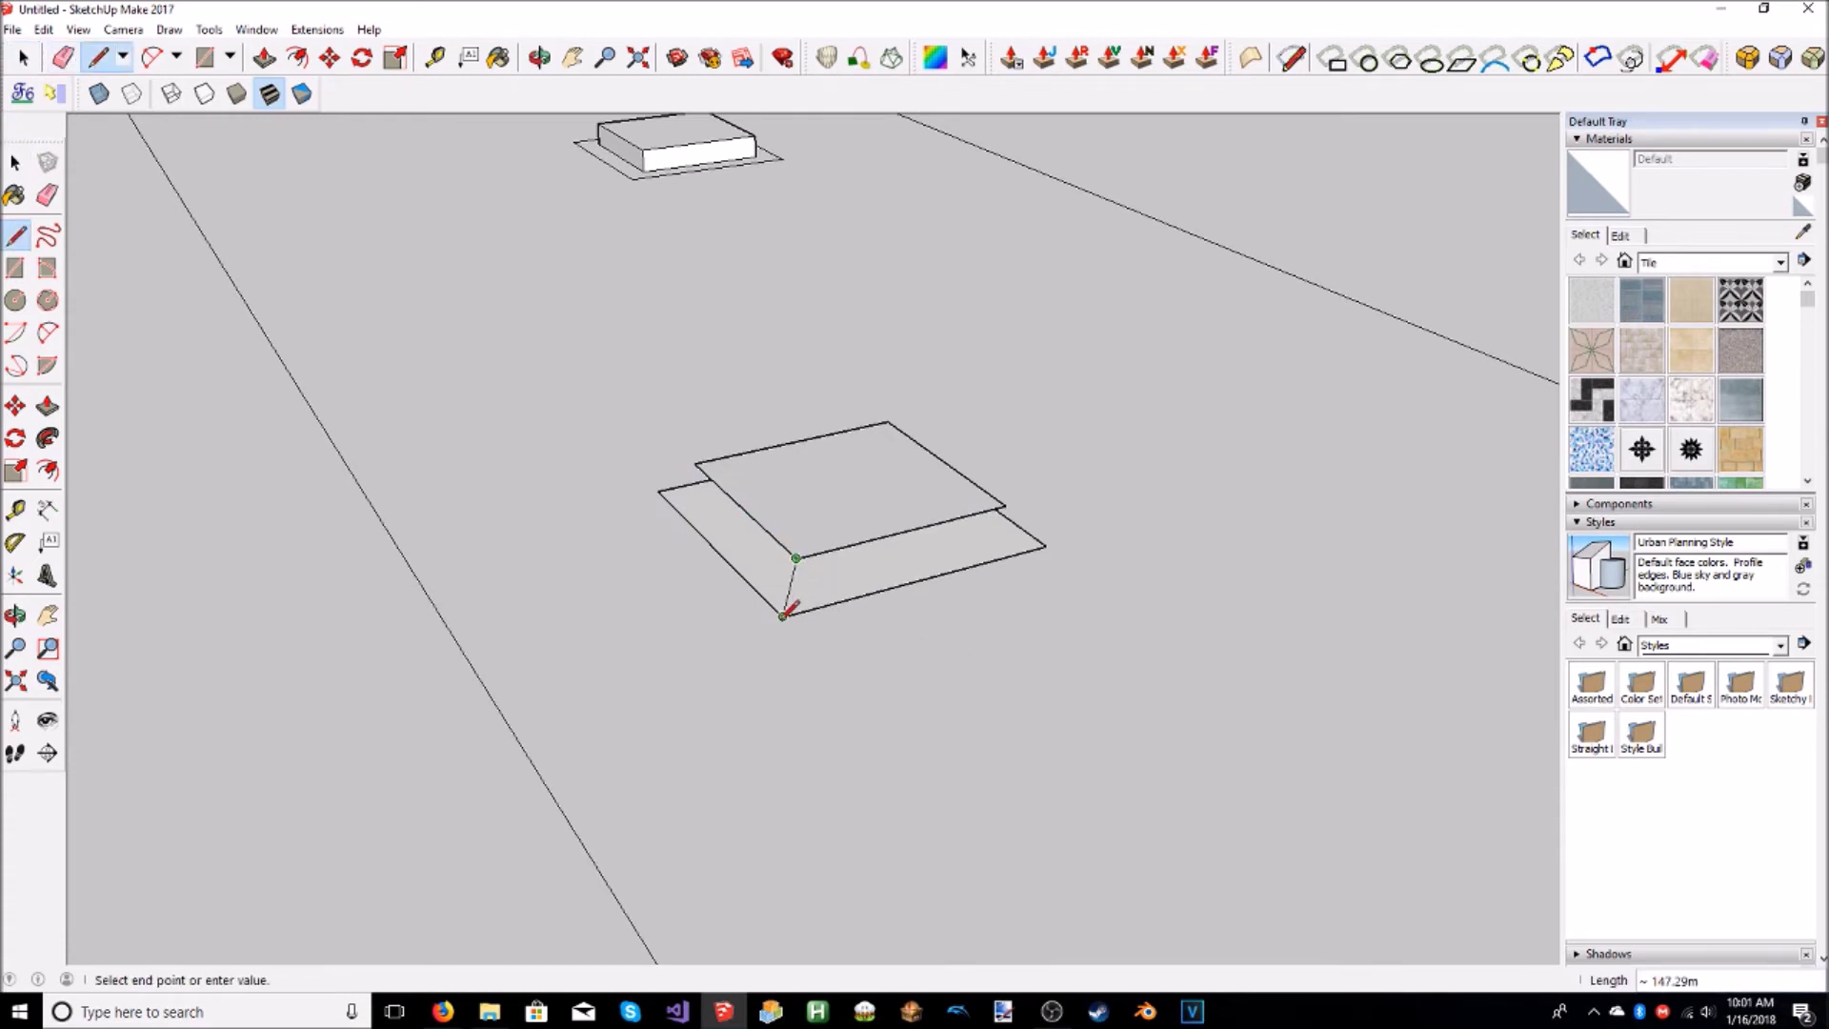
left_click(1004, 507)
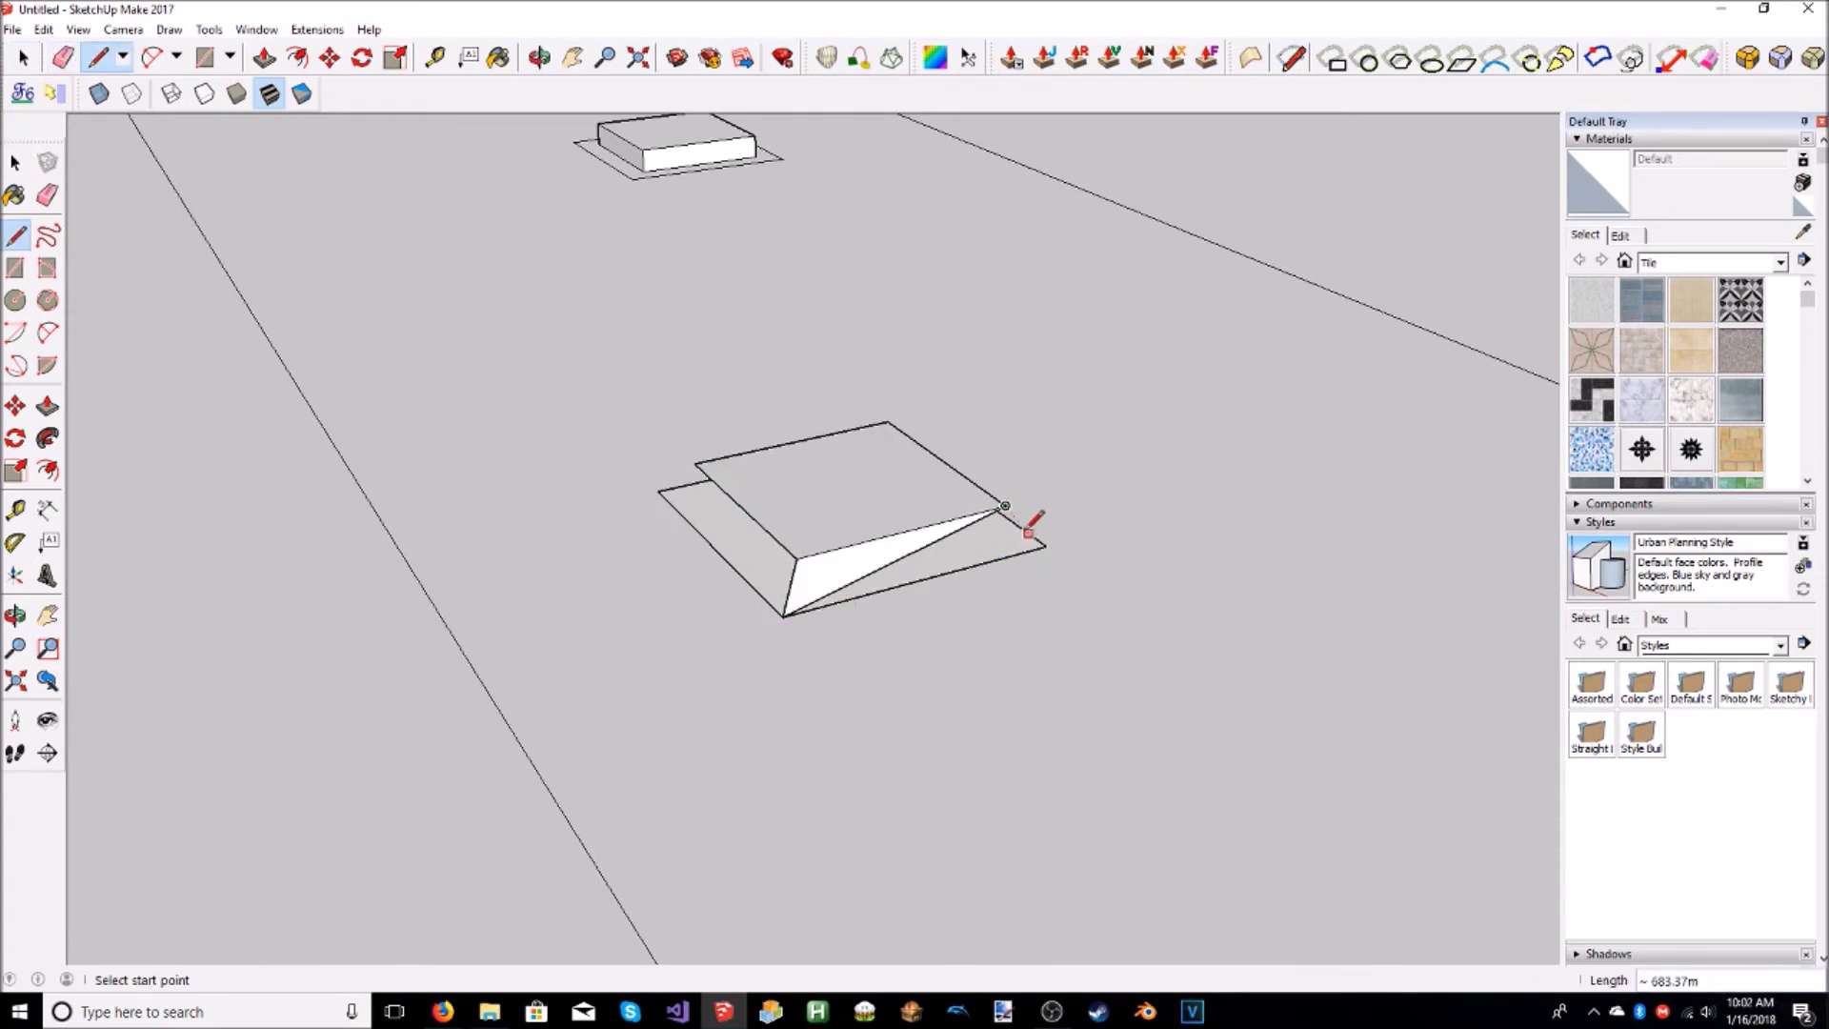
left_click(1045, 545)
left_click(1005, 507)
middle_click_drag(991, 515, 578, 343)
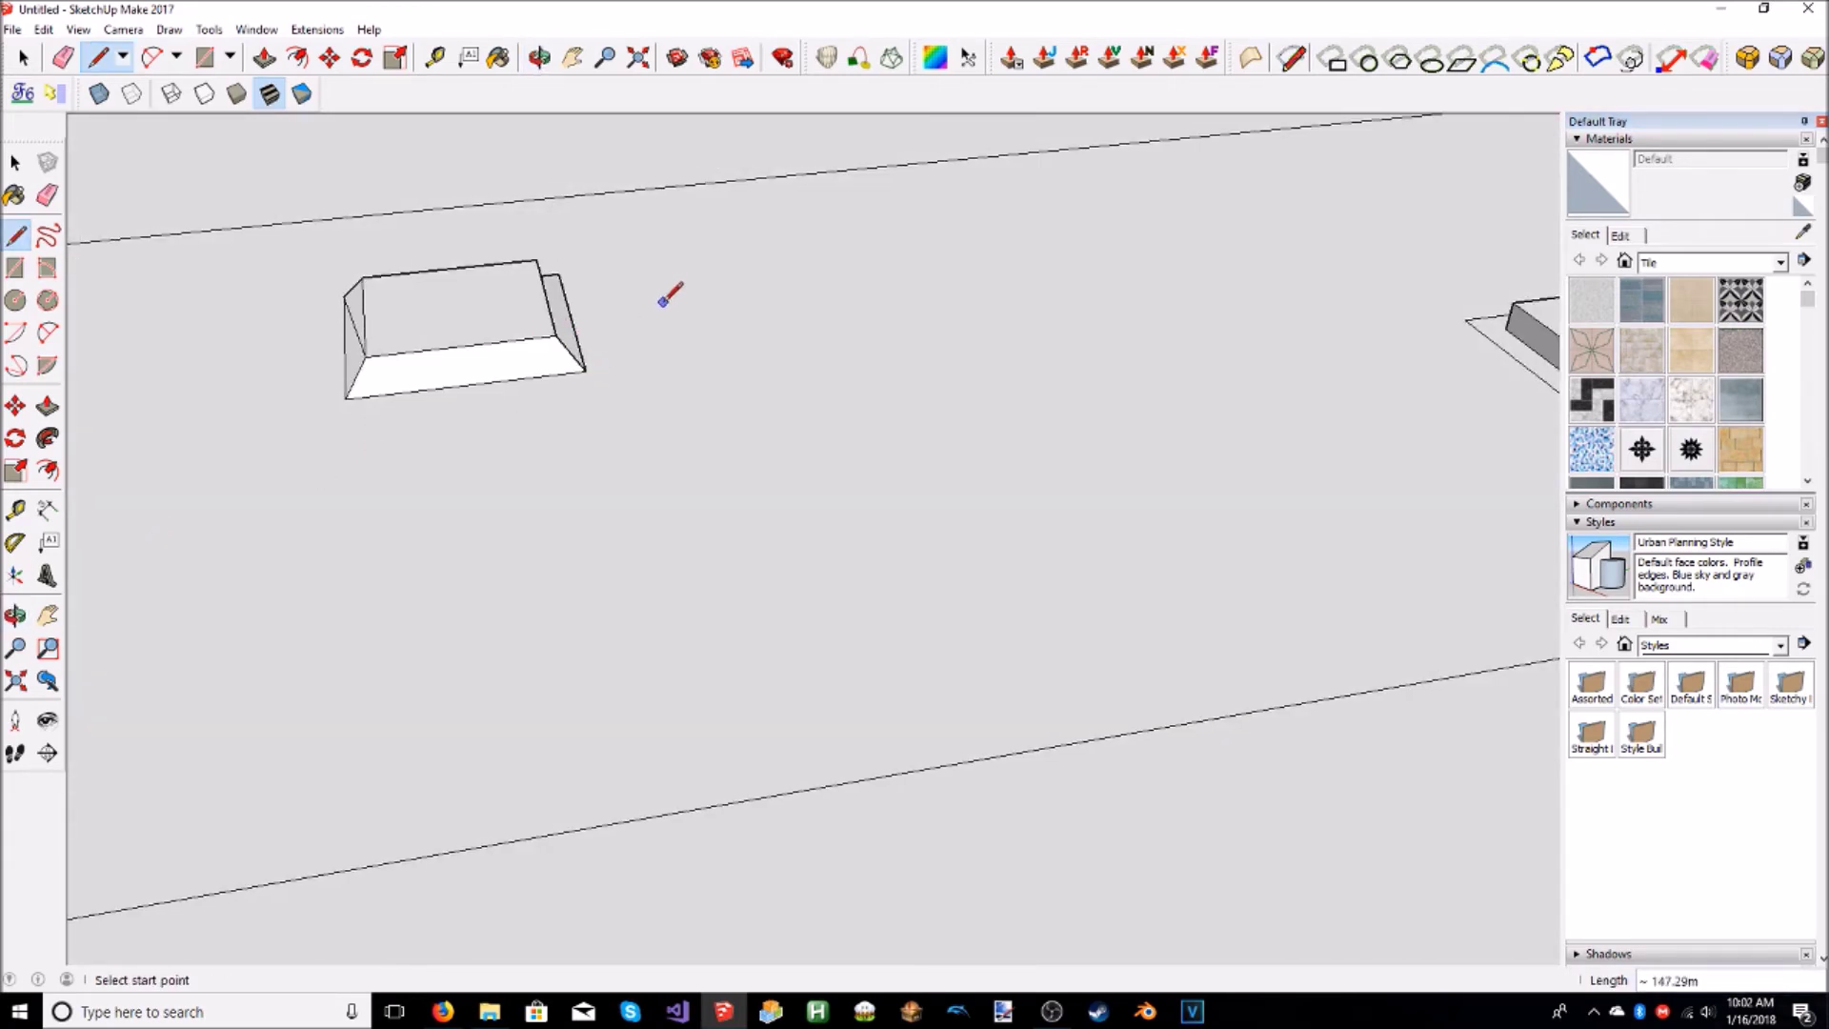
middle_click_drag(670, 294, 667, 410)
left_click(919, 374)
key("Escape")
middle_click_drag(1061, 470, 327, 388)
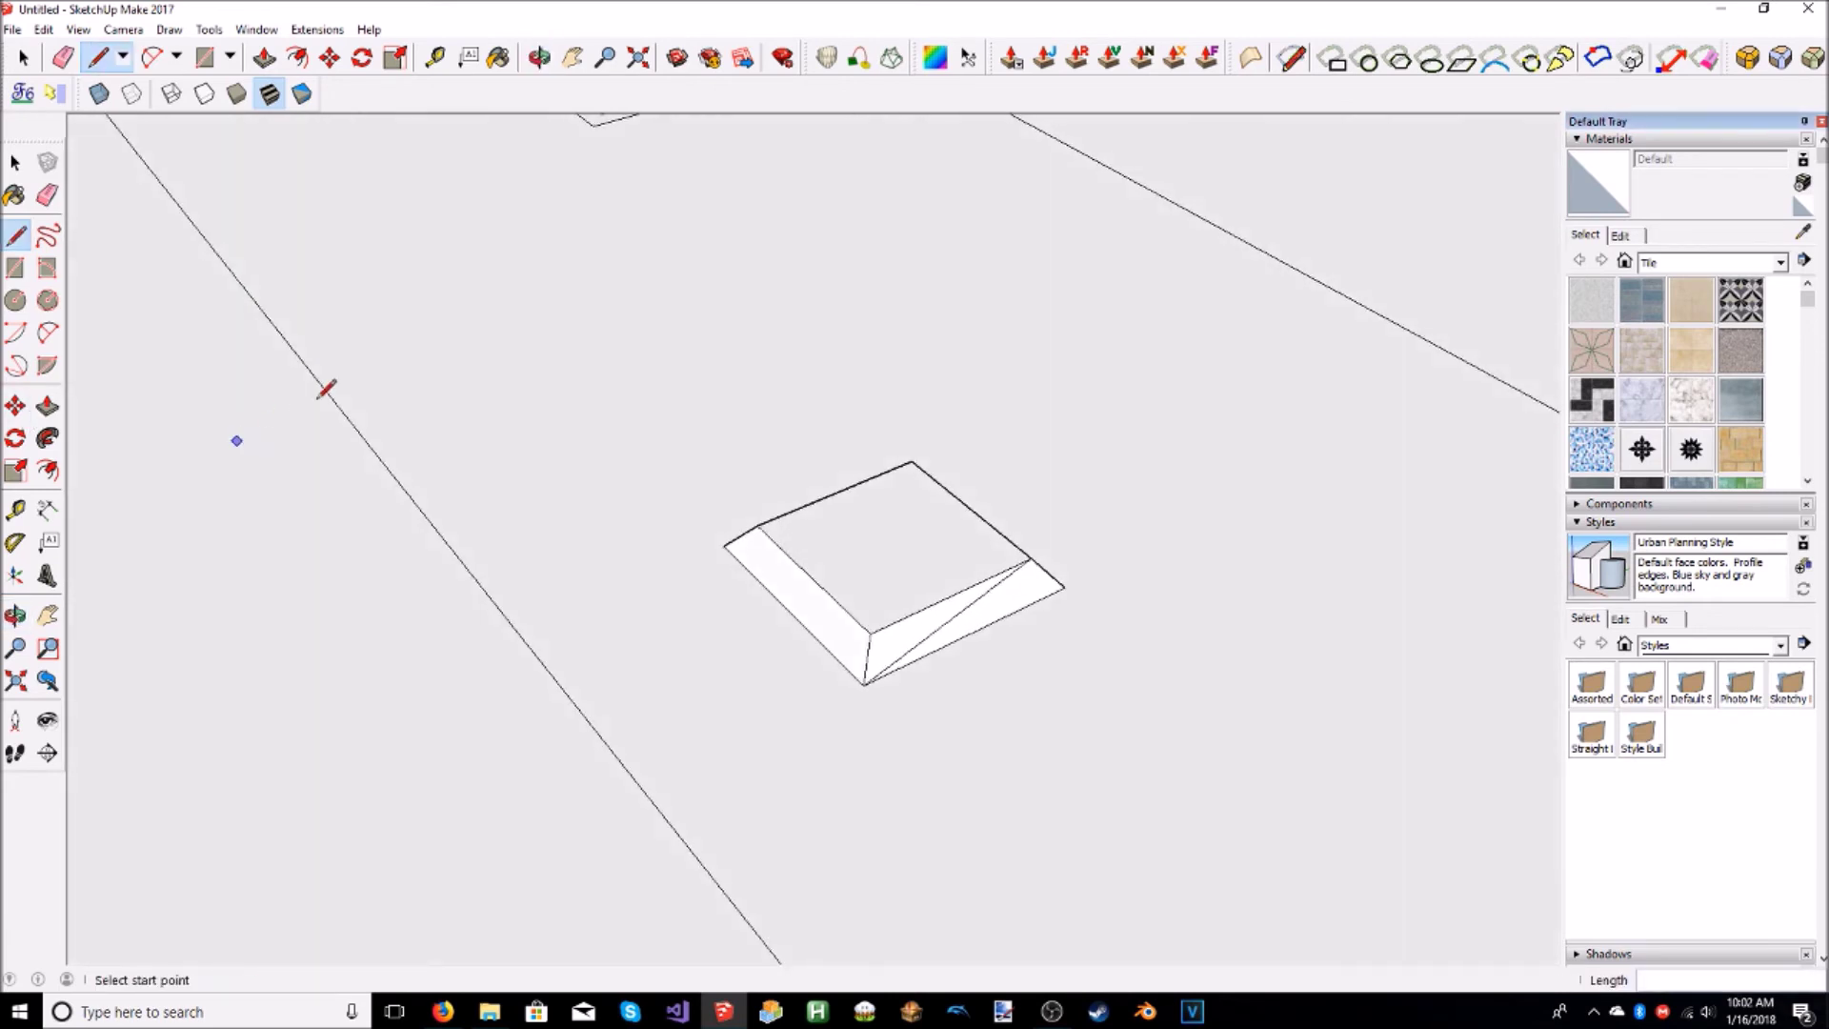
Erase the box's front bottom edges, undoing and retrying until the right faces remain.
key("e")
left_click_drag(920, 625, 991, 637)
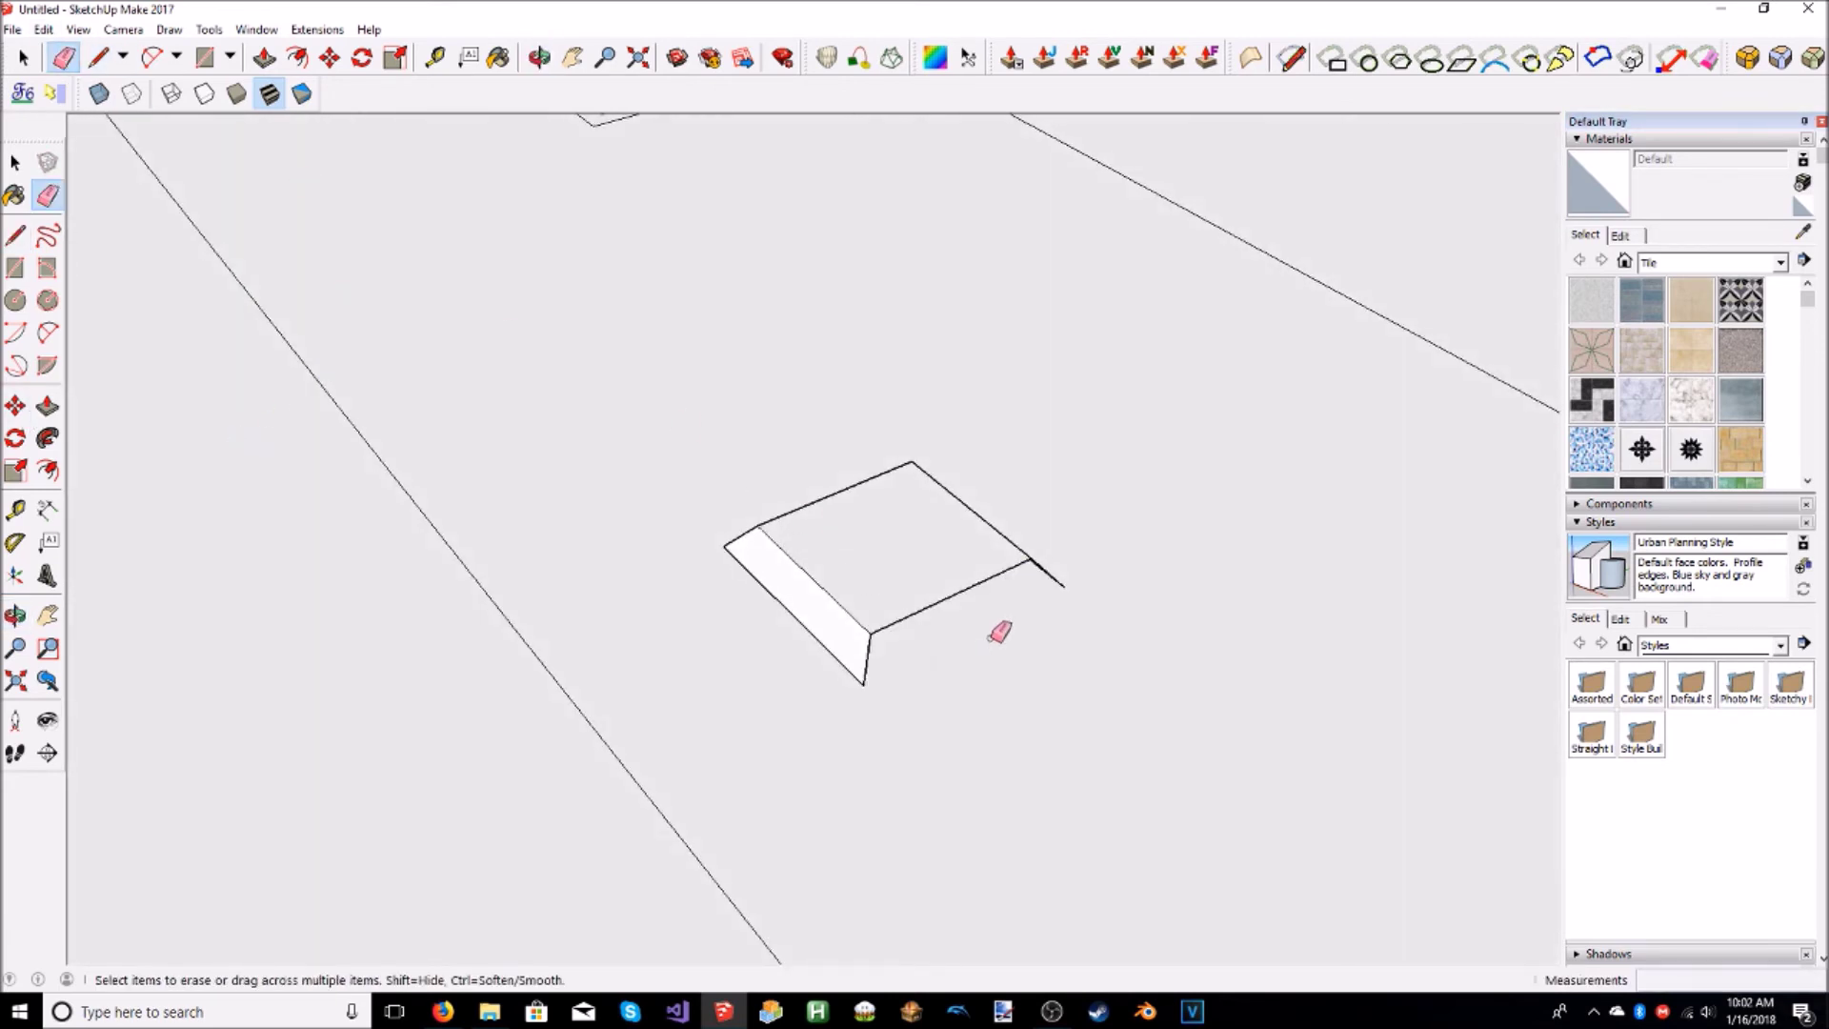
key("ctrl+z")
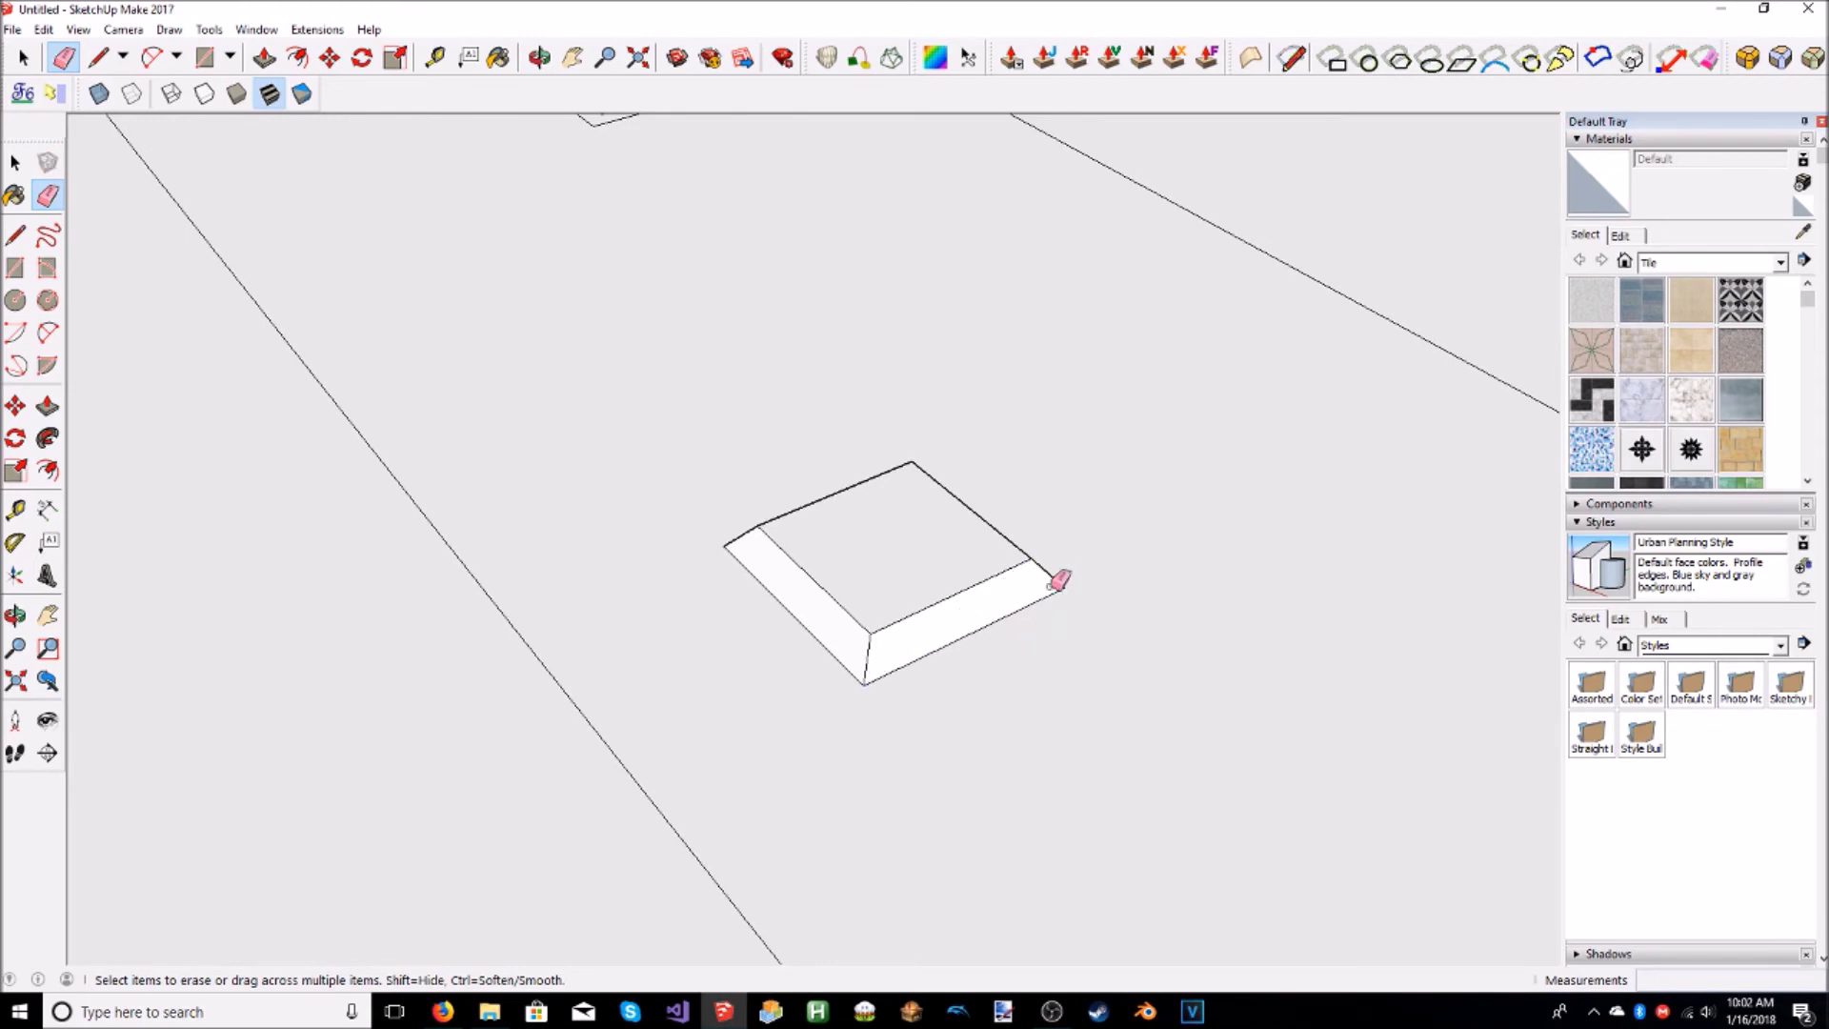
mouse_move(1054, 576)
middle_mouse_down()
mouse_move(712, 533)
mouse_move(270, 555)
mouse_move(253, 526)
middle_mouse_up()
scroll(902, 568, "down", 3)
scroll(726, 579, "up", 3)
scroll(810, 680, "up", 5)
mouse_move(816, 672)
middle_mouse_down()
mouse_move(1130, 620)
mouse_move(905, 543)
middle_mouse_up()
mouse_move(906, 543)
left_mouse_down()
mouse_move(967, 567)
mouse_move(869, 548)
left_mouse_up()
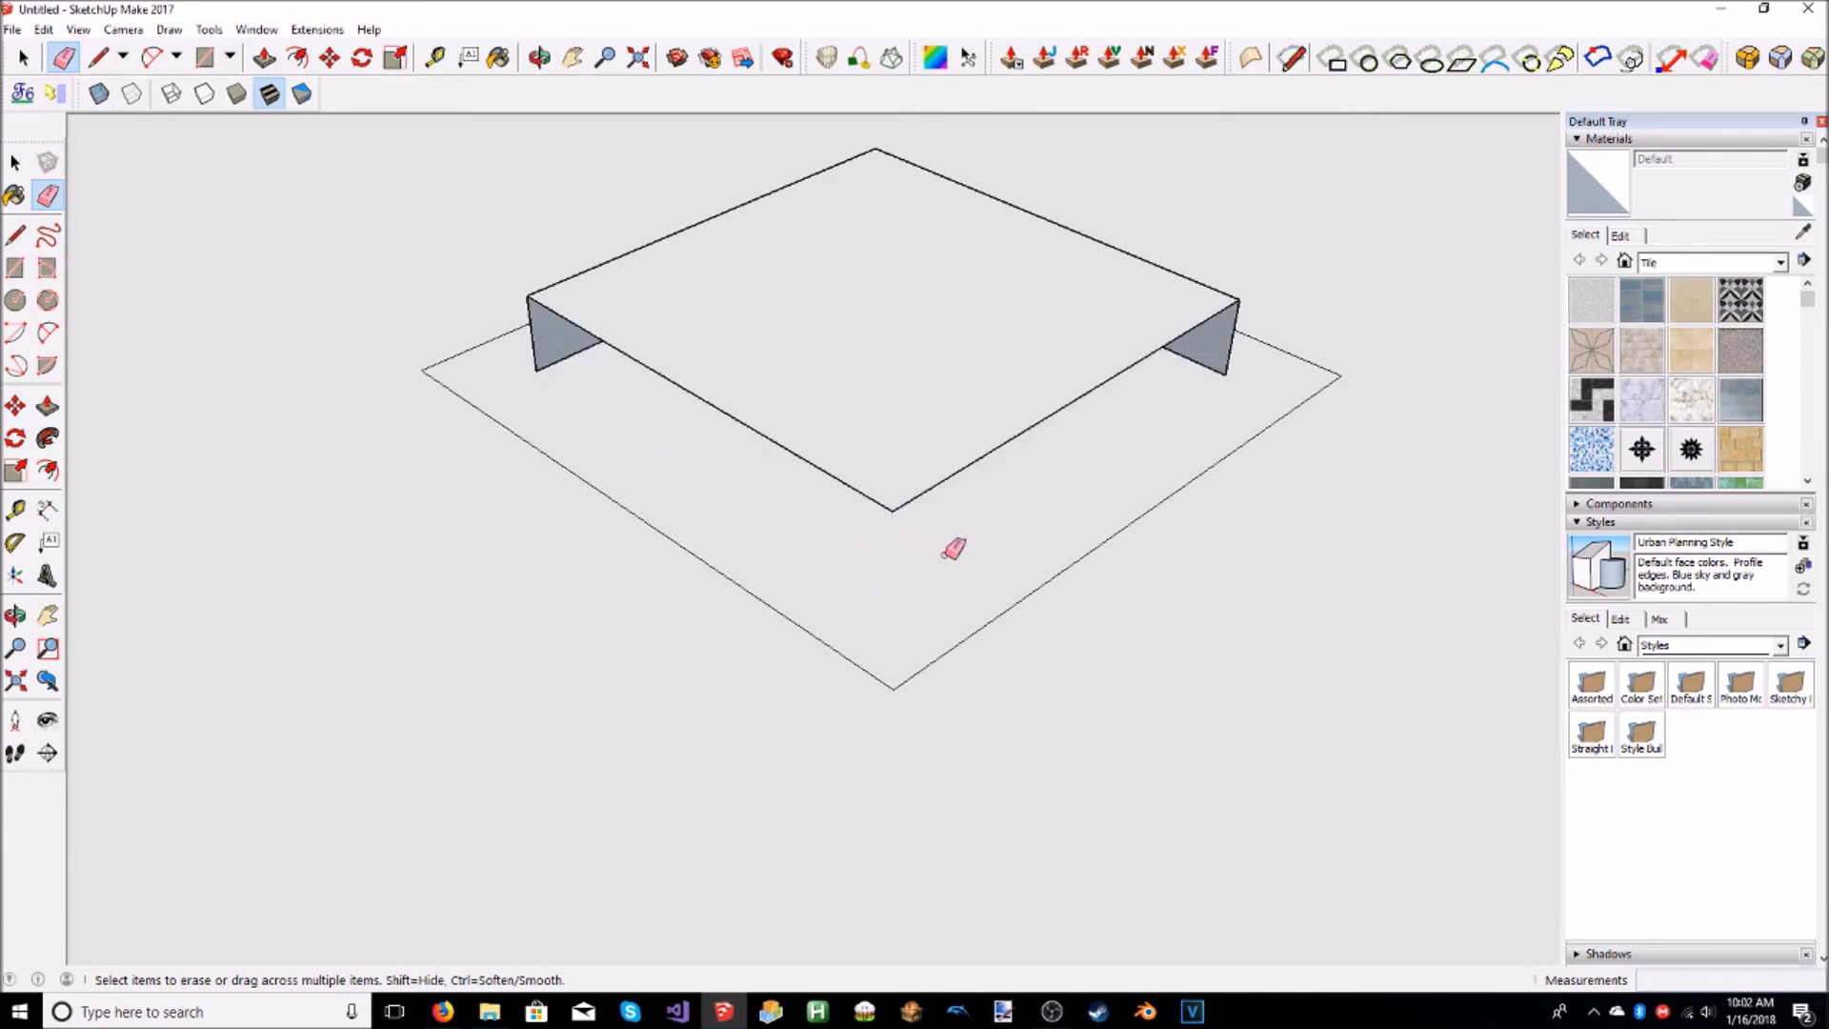
mouse_move(543, 324)
middle_mouse_down()
mouse_move(1359, 375)
mouse_move(1334, 477)
middle_mouse_up()
key("ctrl+z")
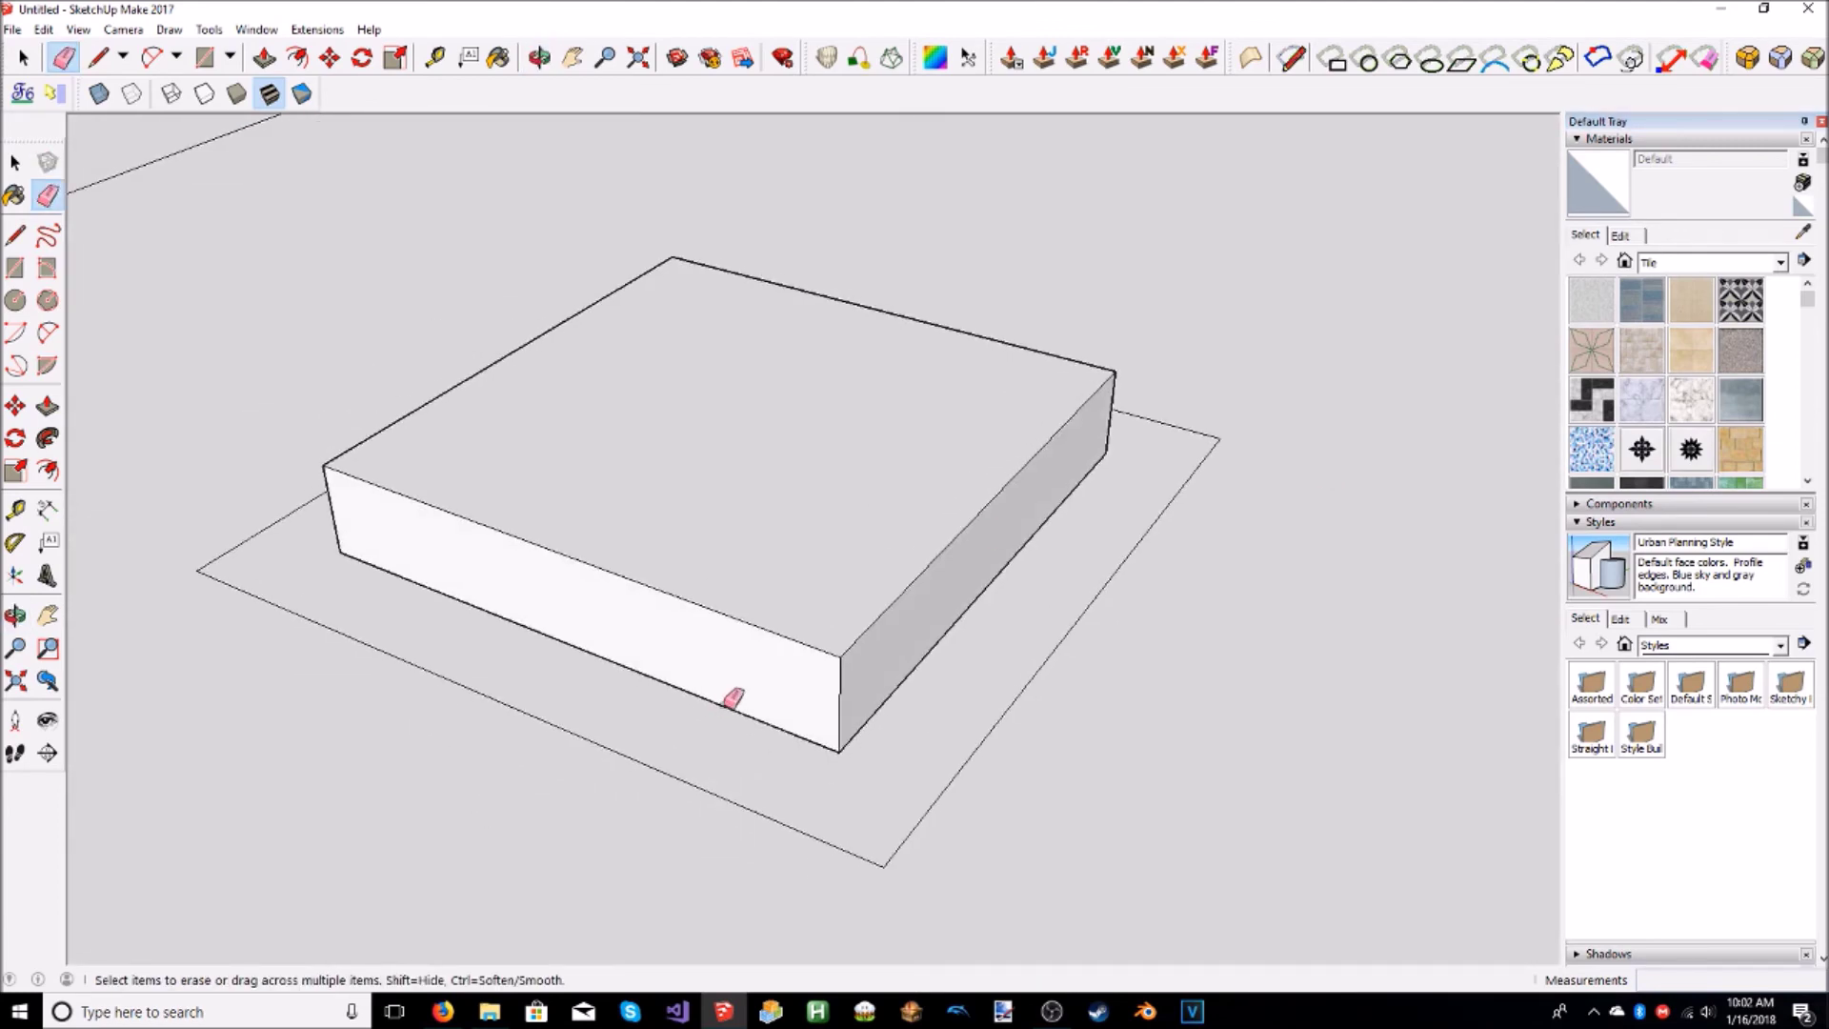
mouse_move(730, 705)
left_mouse_down()
mouse_move(899, 691)
mouse_move(438, 703)
left_mouse_up()
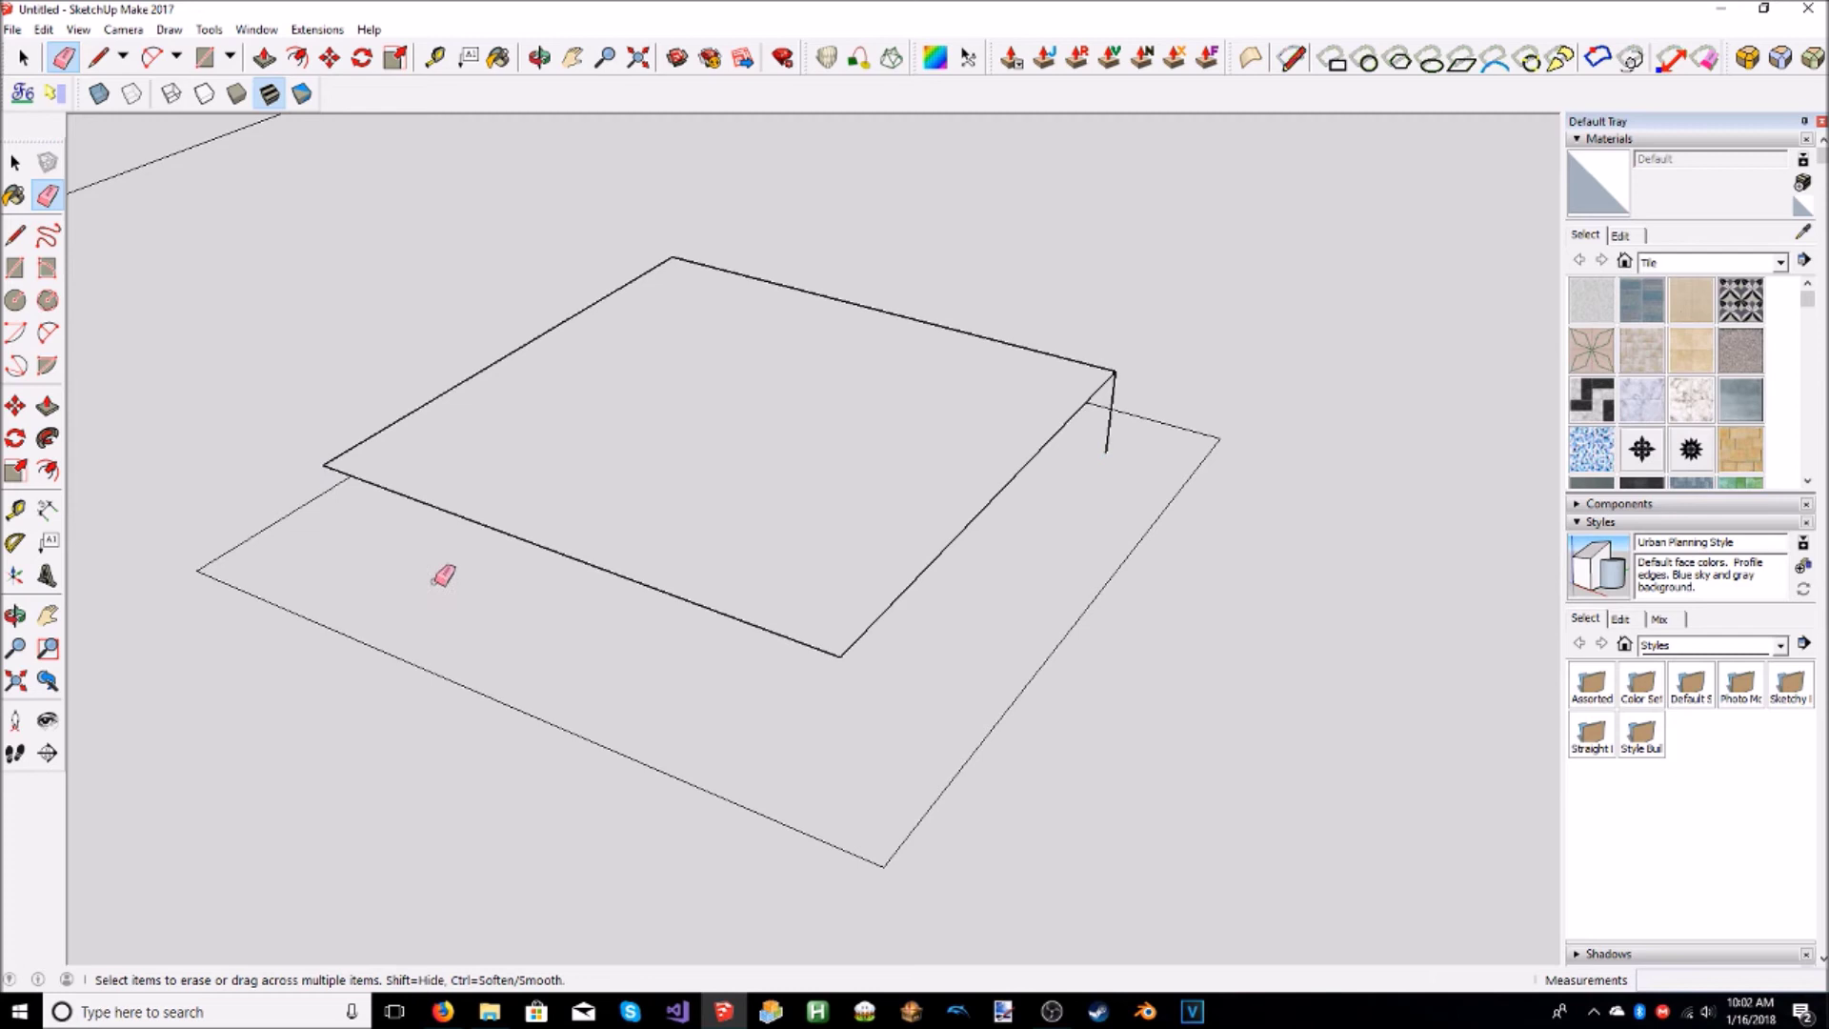
middle_click_drag(443, 575, 686, 501)
key("space")
left_click(674, 667)
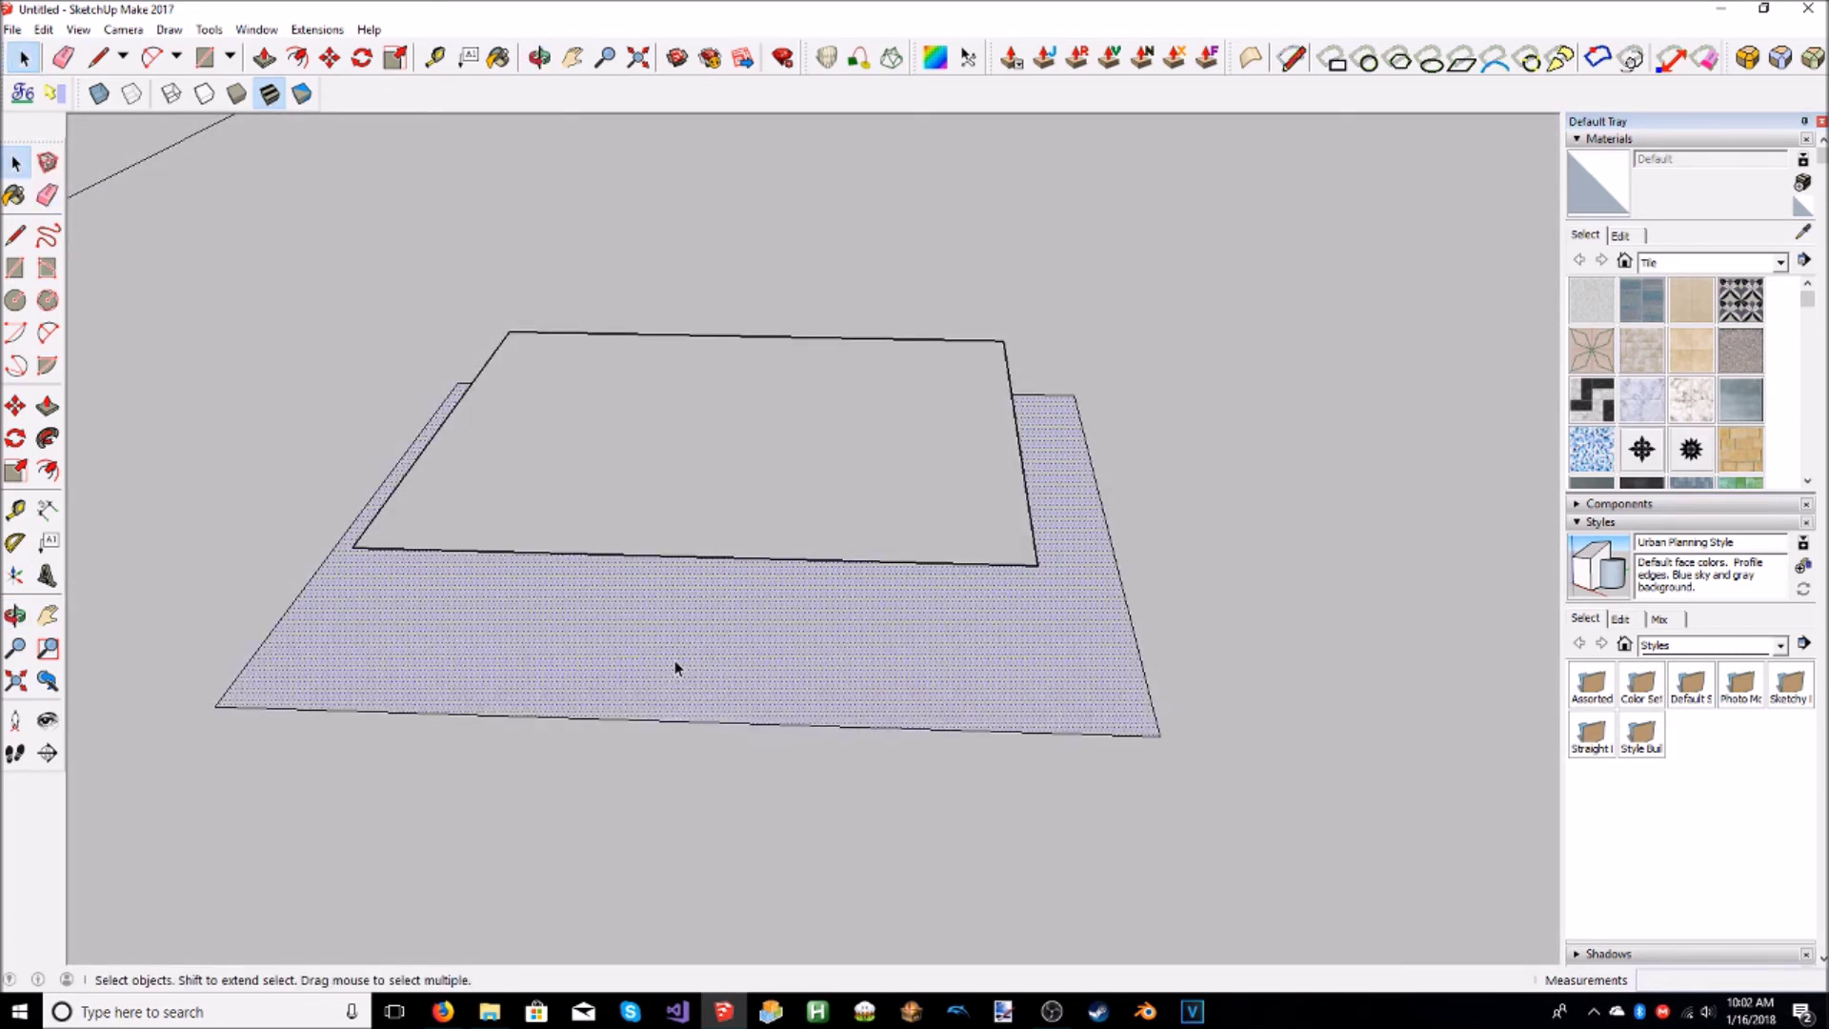
left_click(648, 549)
Draw sloping lines from the top face's front-left and front-right corners to the base's lower corners.
left_click(98, 58)
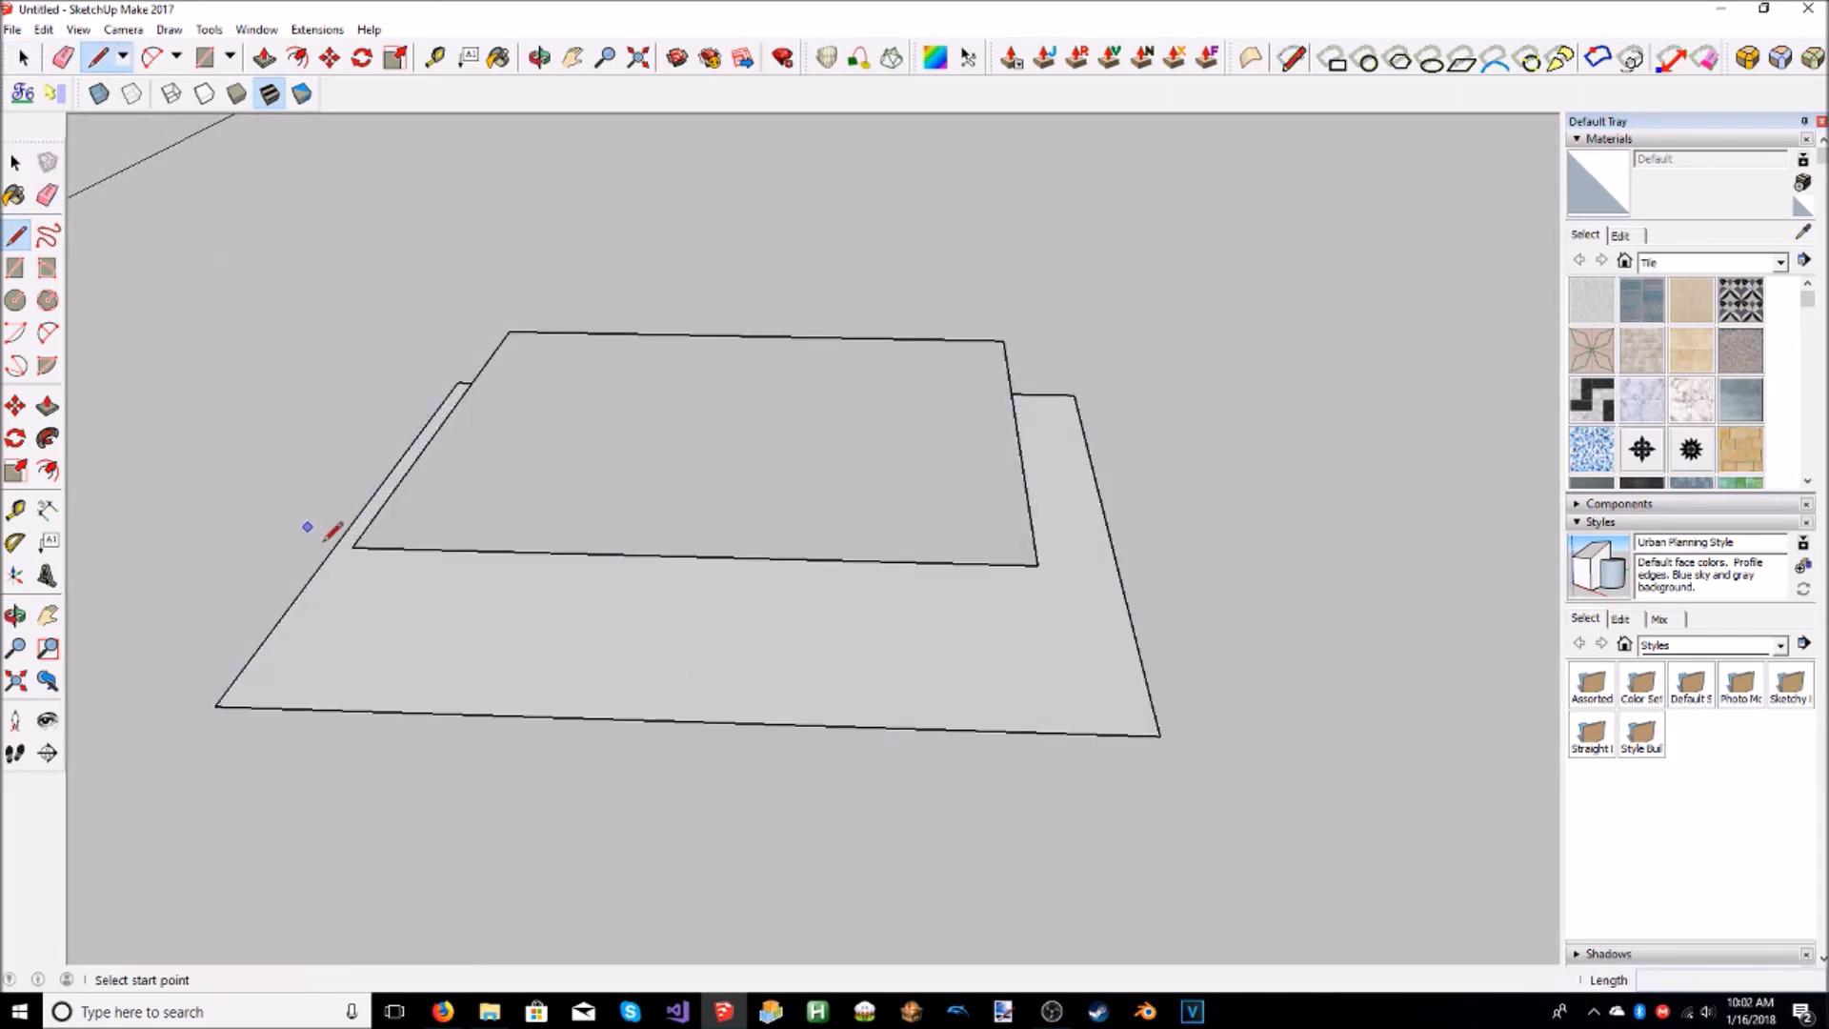
left_click(352, 547)
left_click(215, 705)
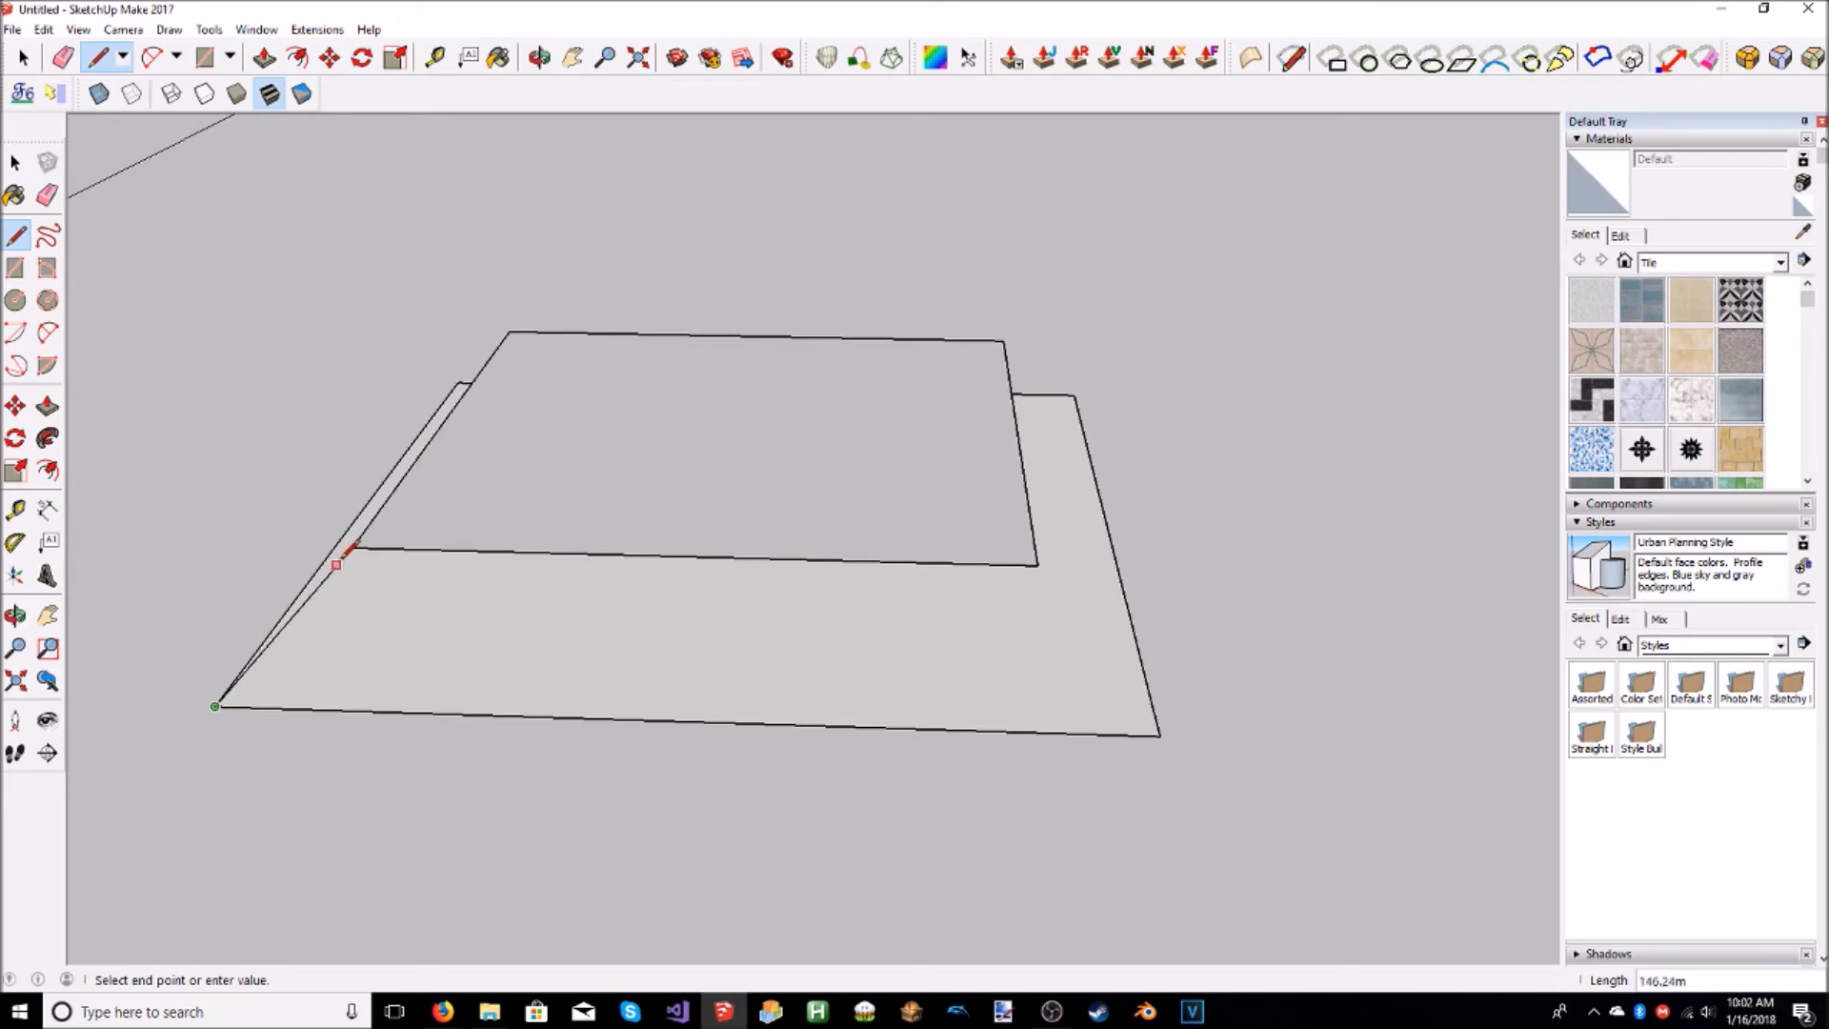
left_click(1035, 562)
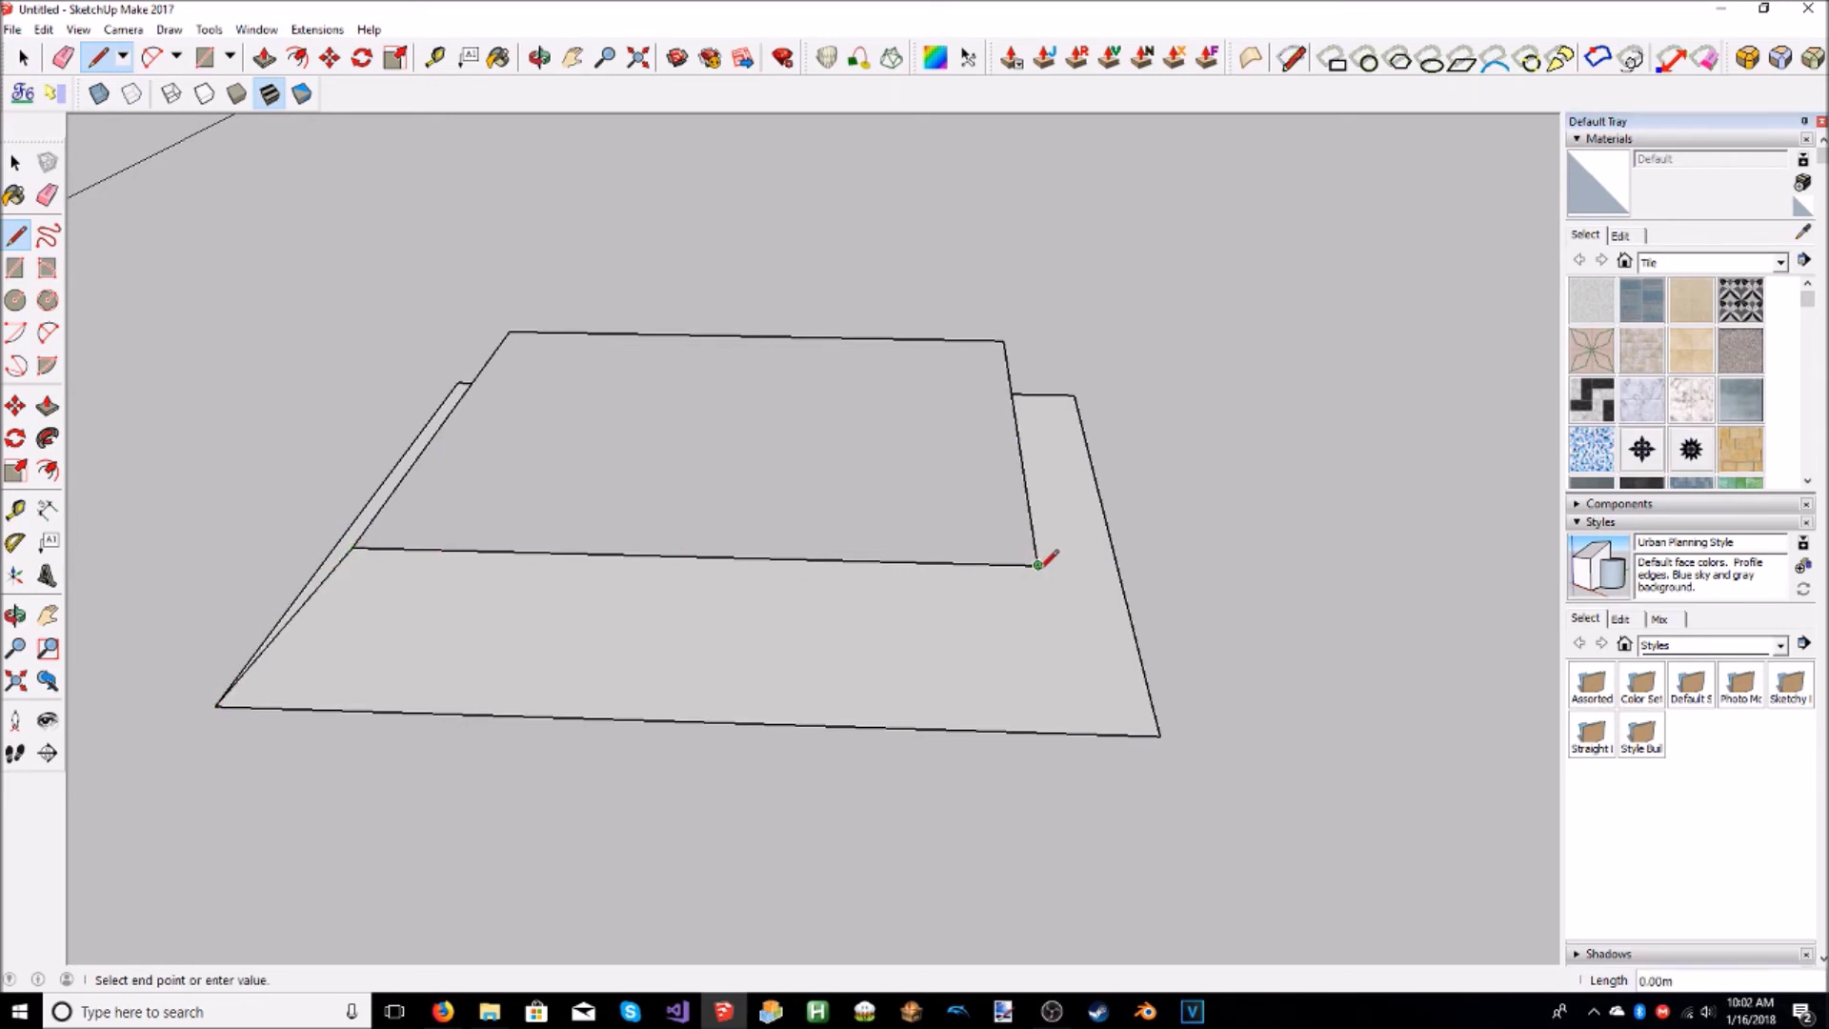
left_click(1159, 735)
middle_click_drag(1150, 632, 981, 693)
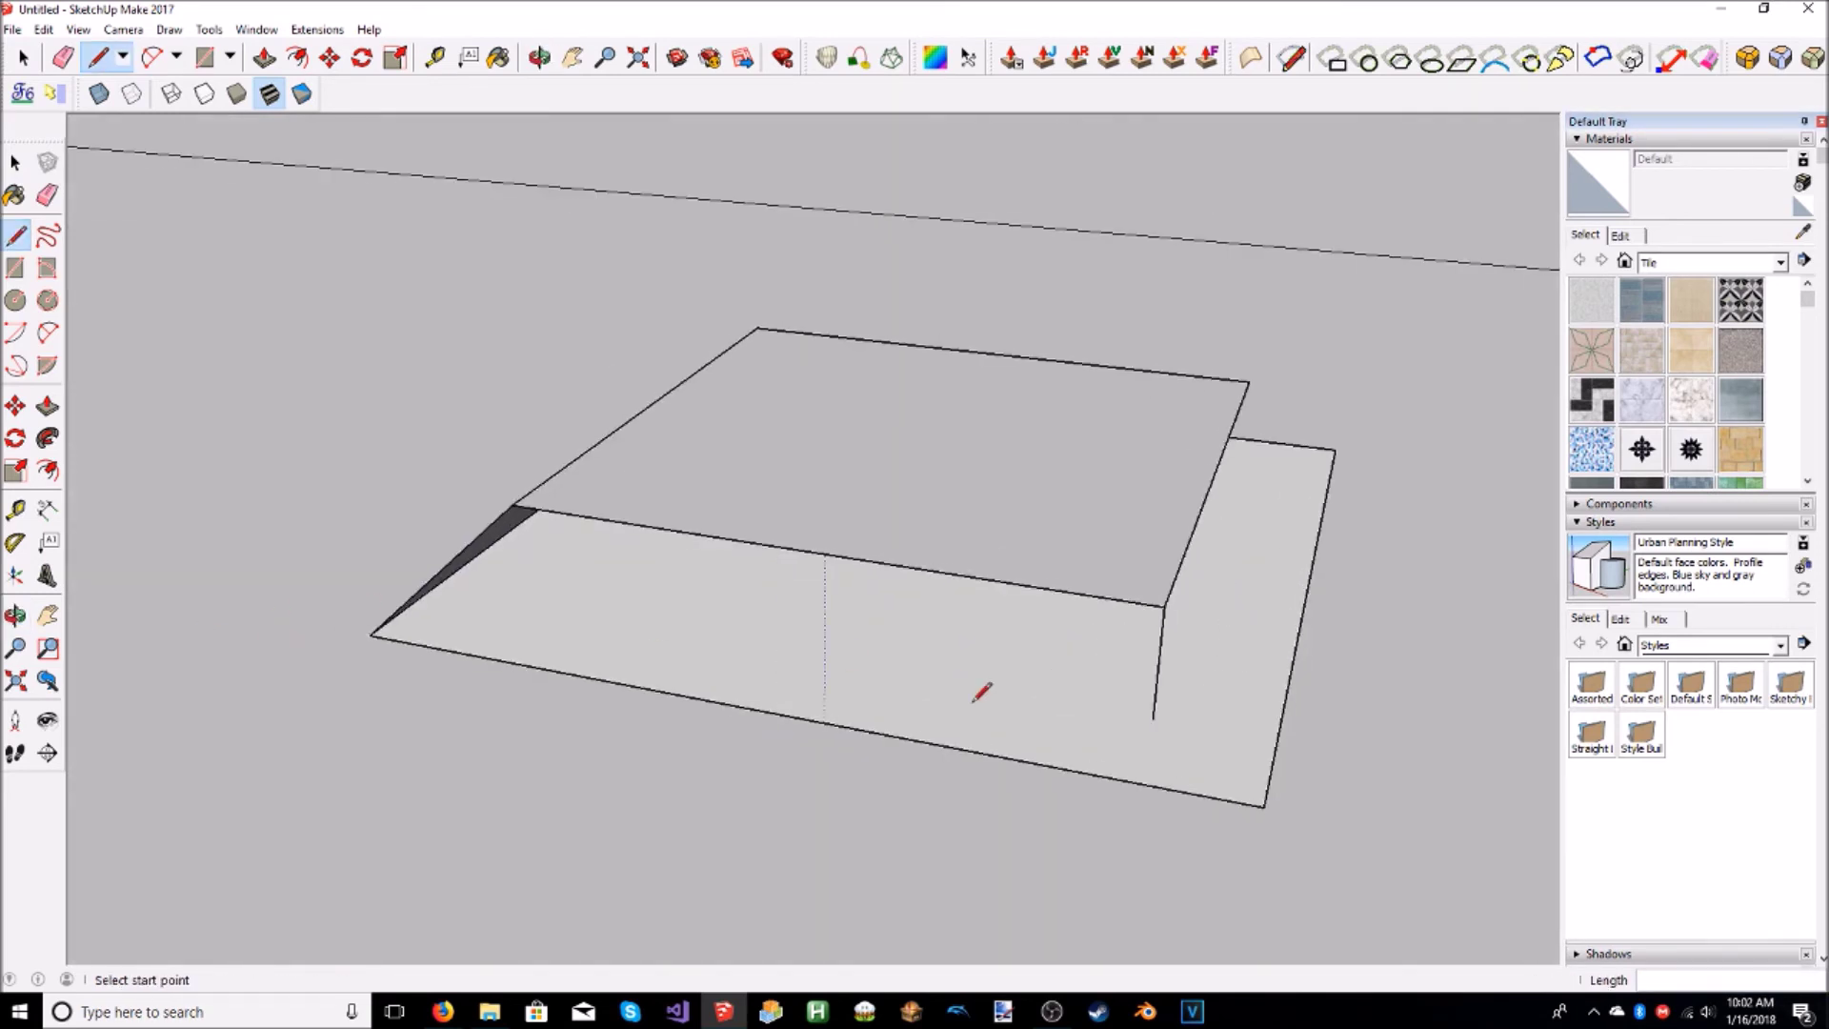
left_click(1164, 606)
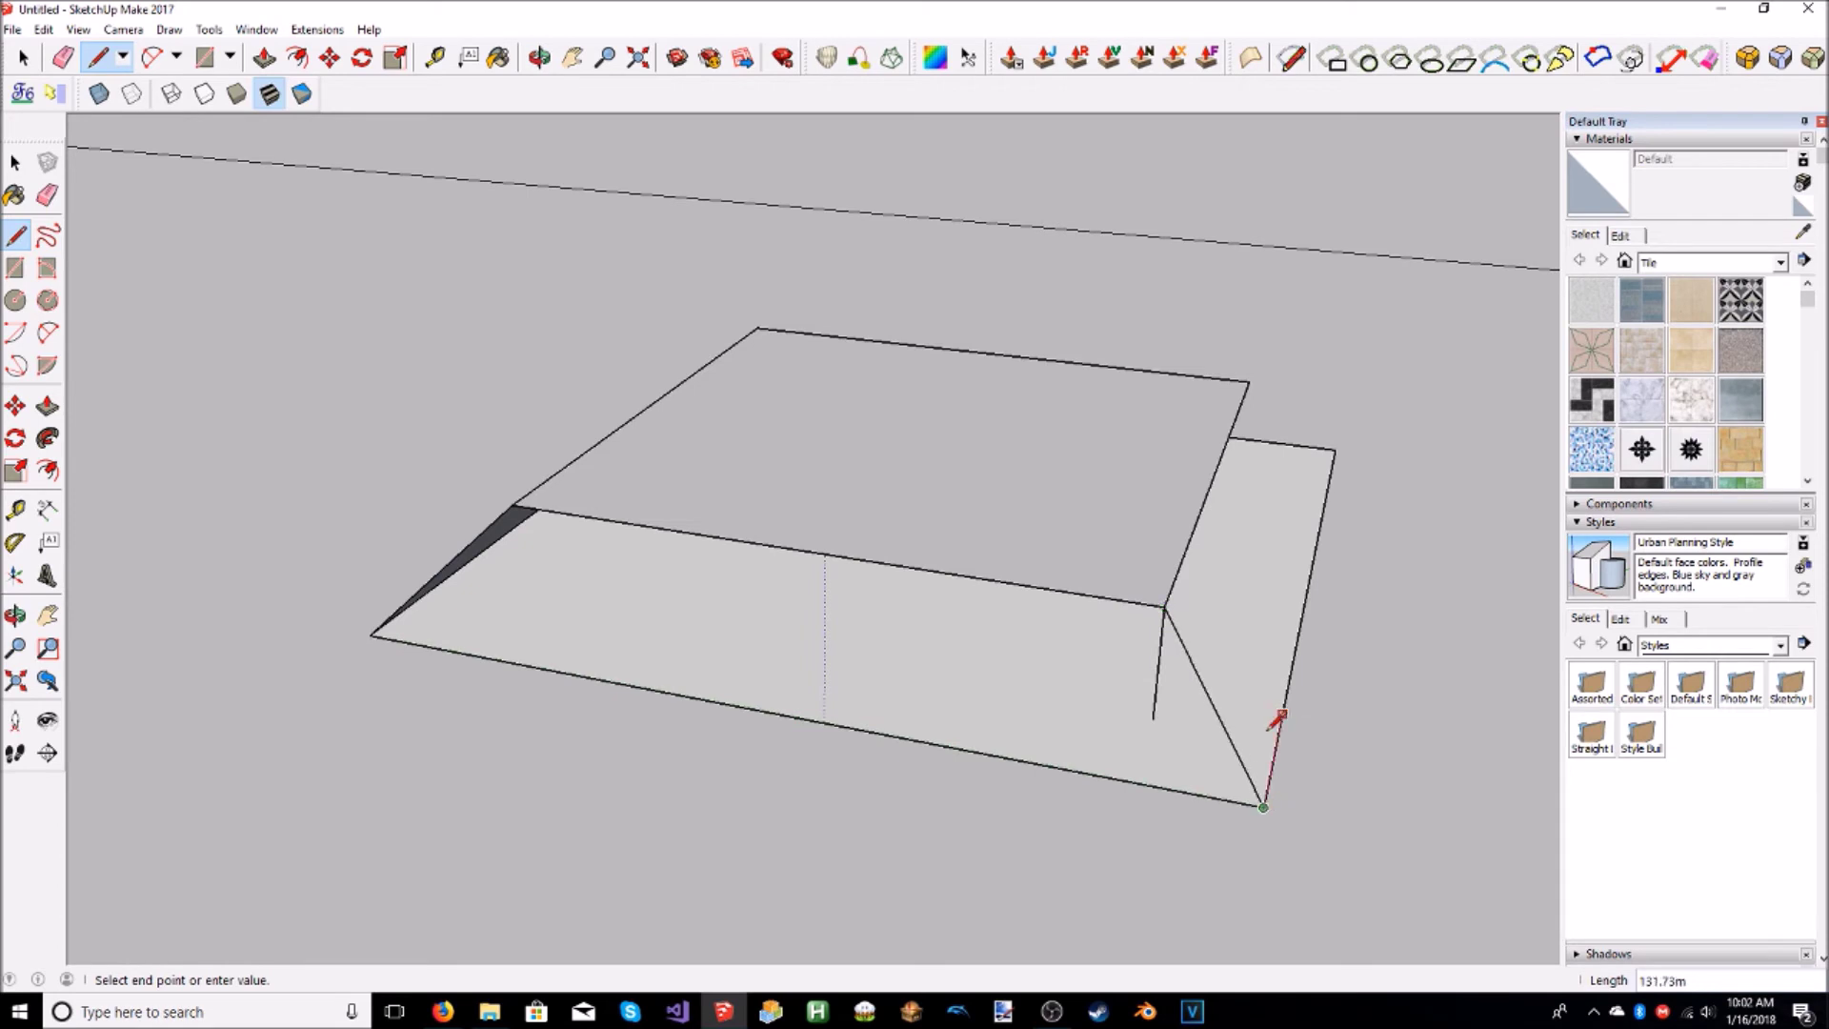
key("ctrl+z")
key("ctrl+z")
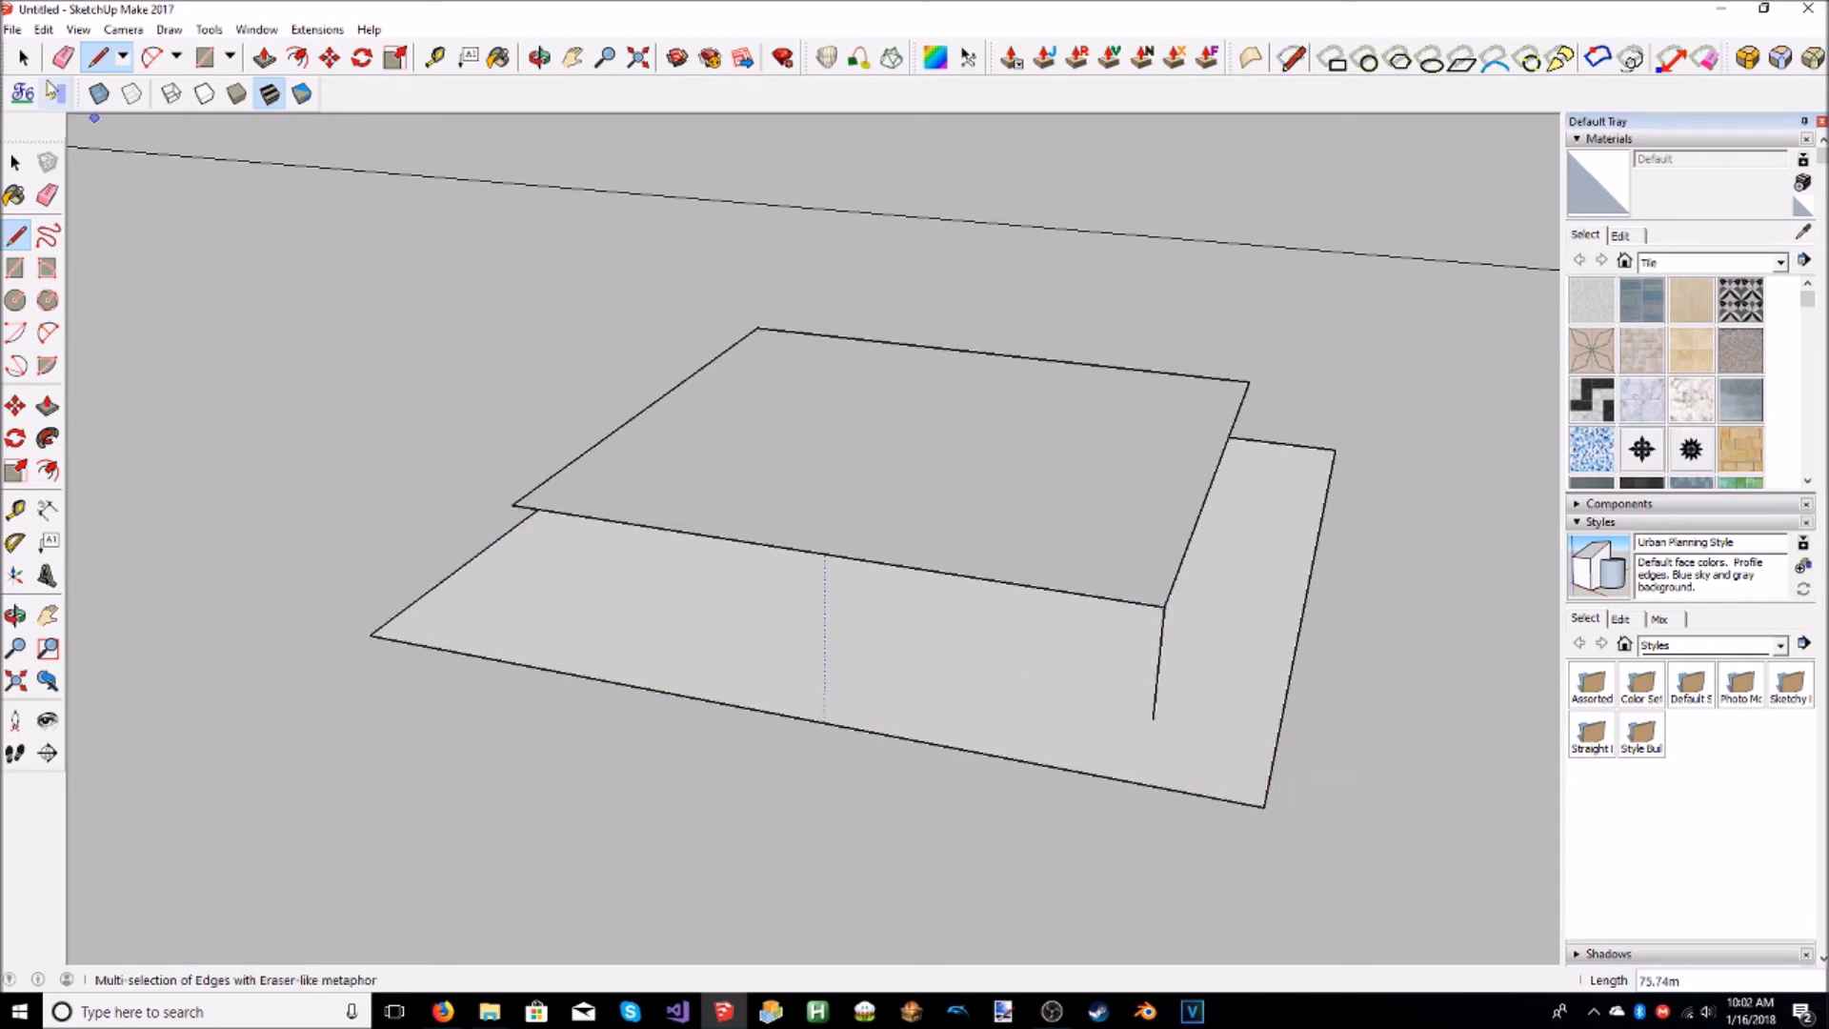
middle_click_drag(609, 498, 1208, 534)
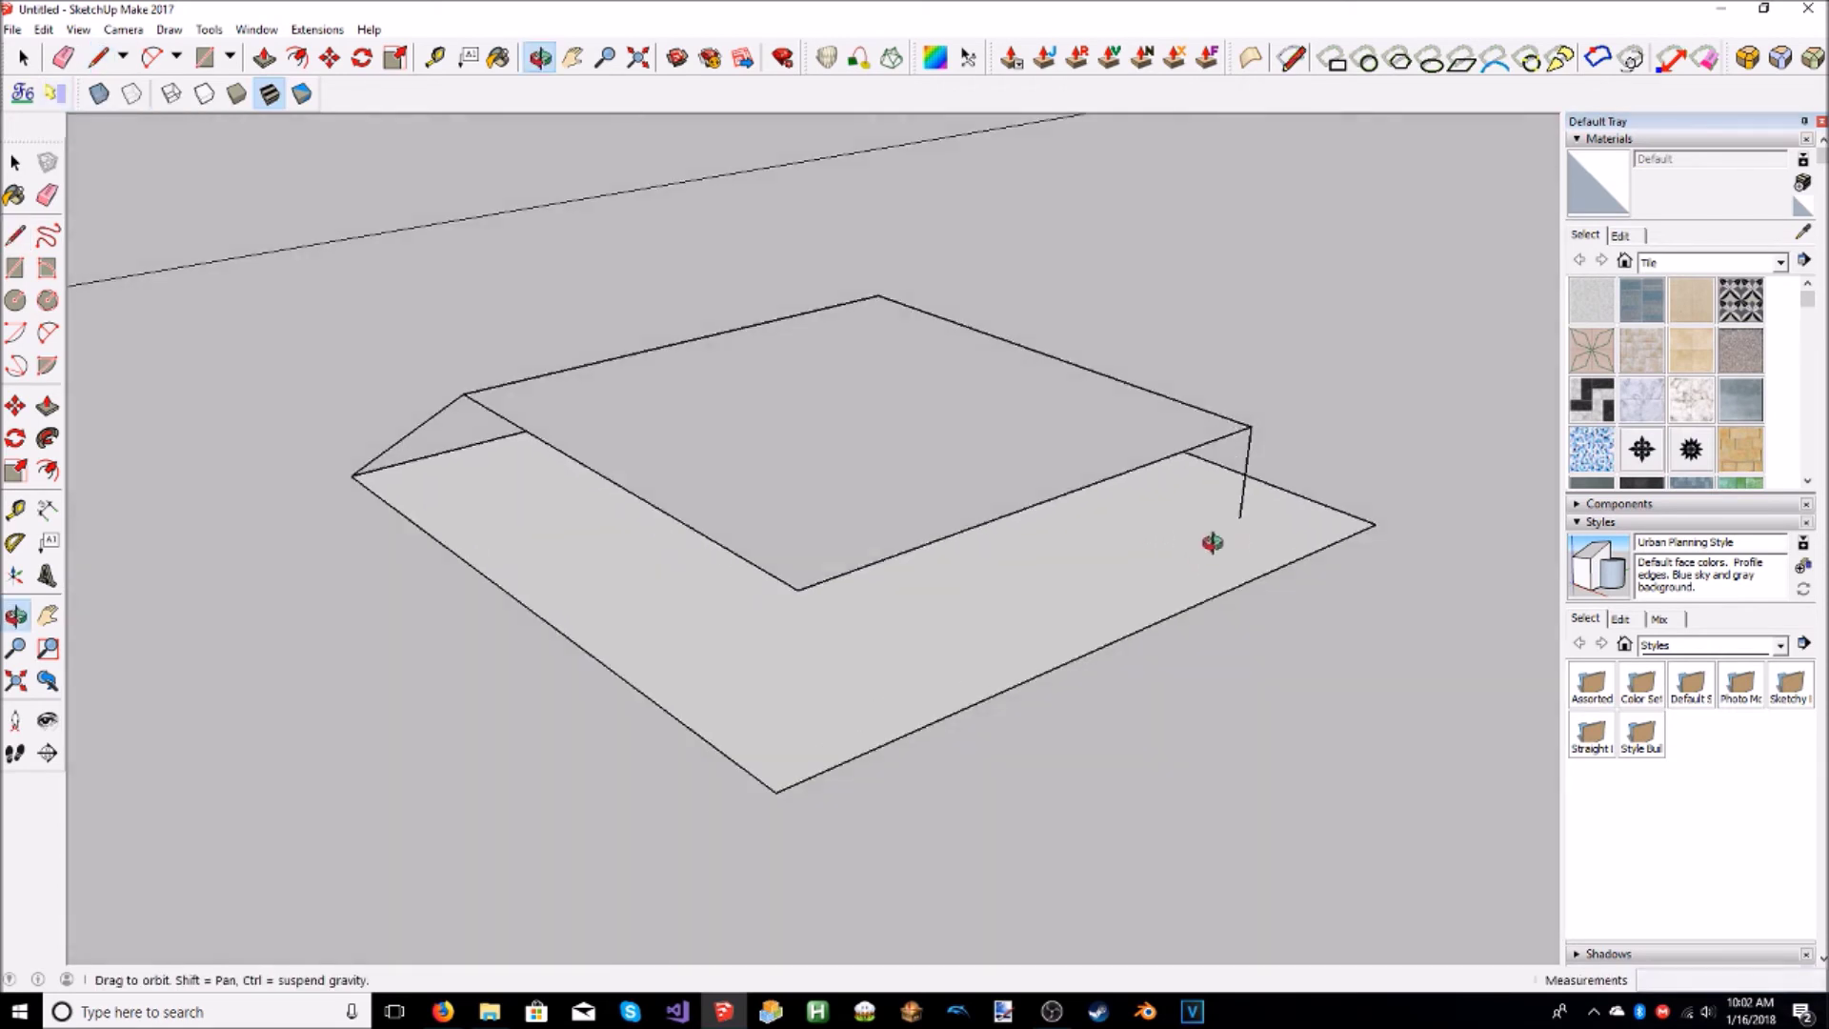
left_click(44, 29)
left_click(79, 72)
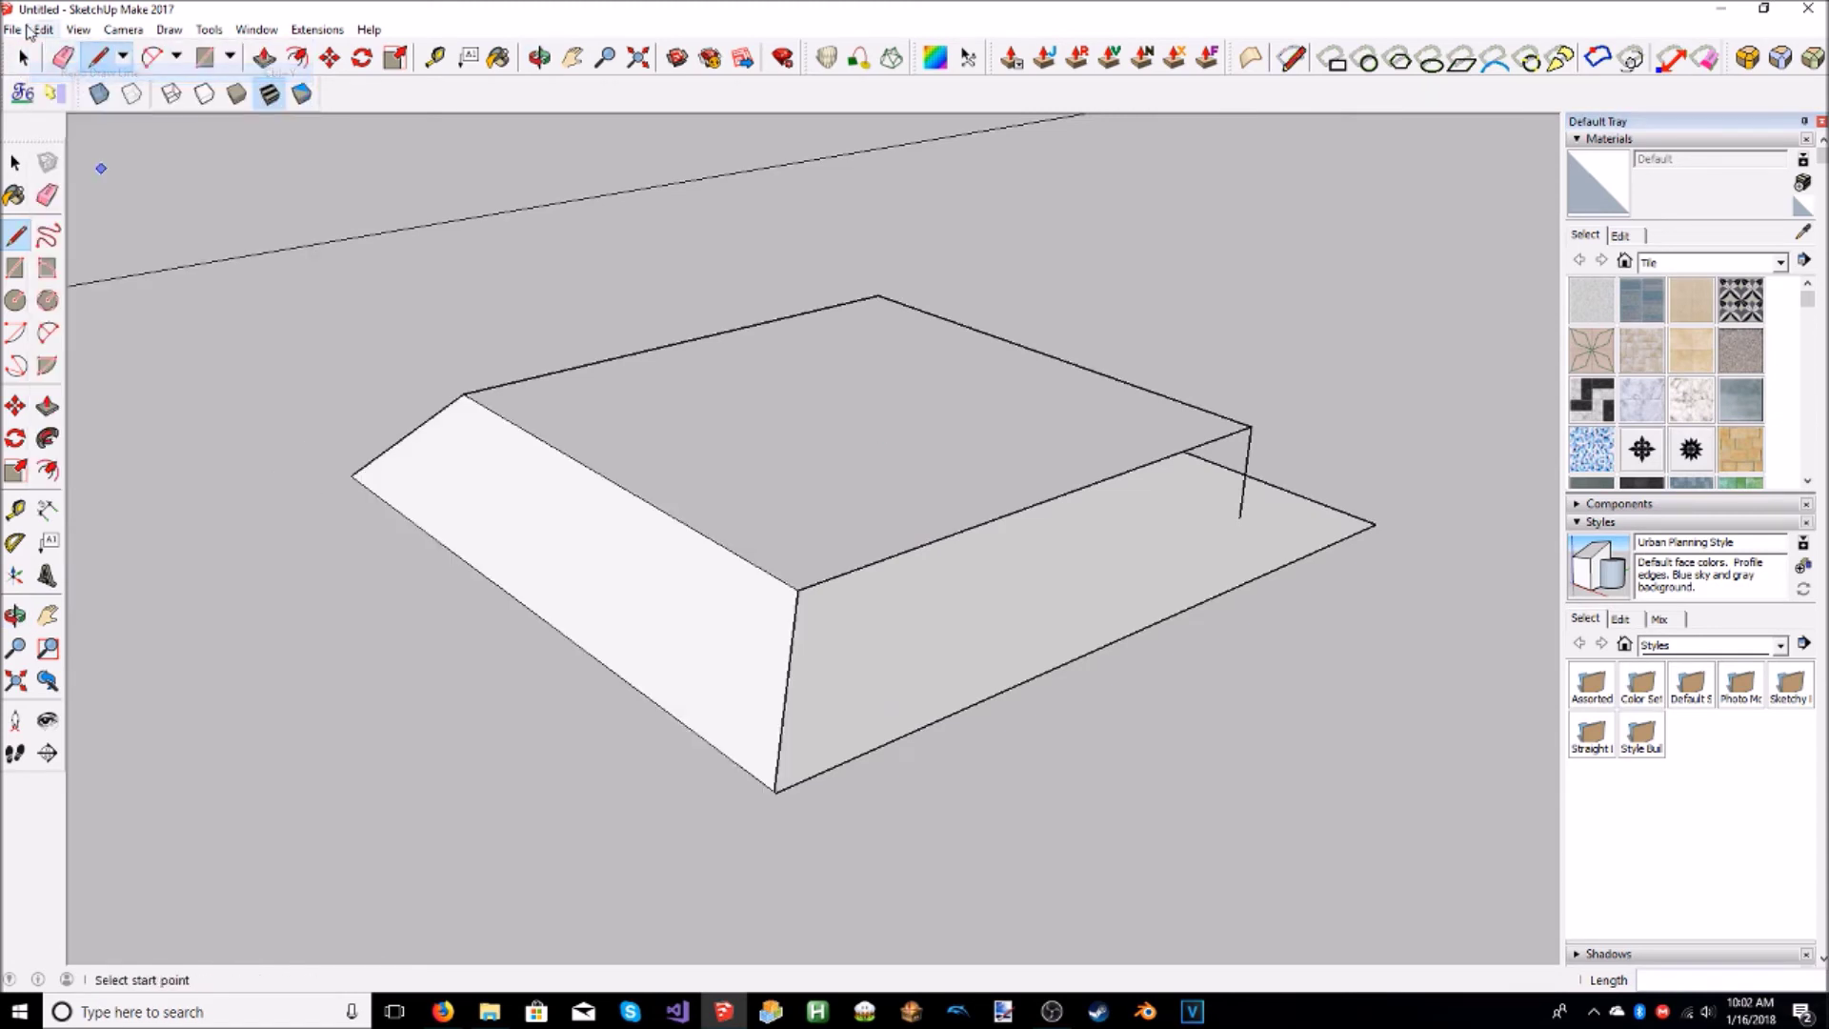
left_click(24, 58)
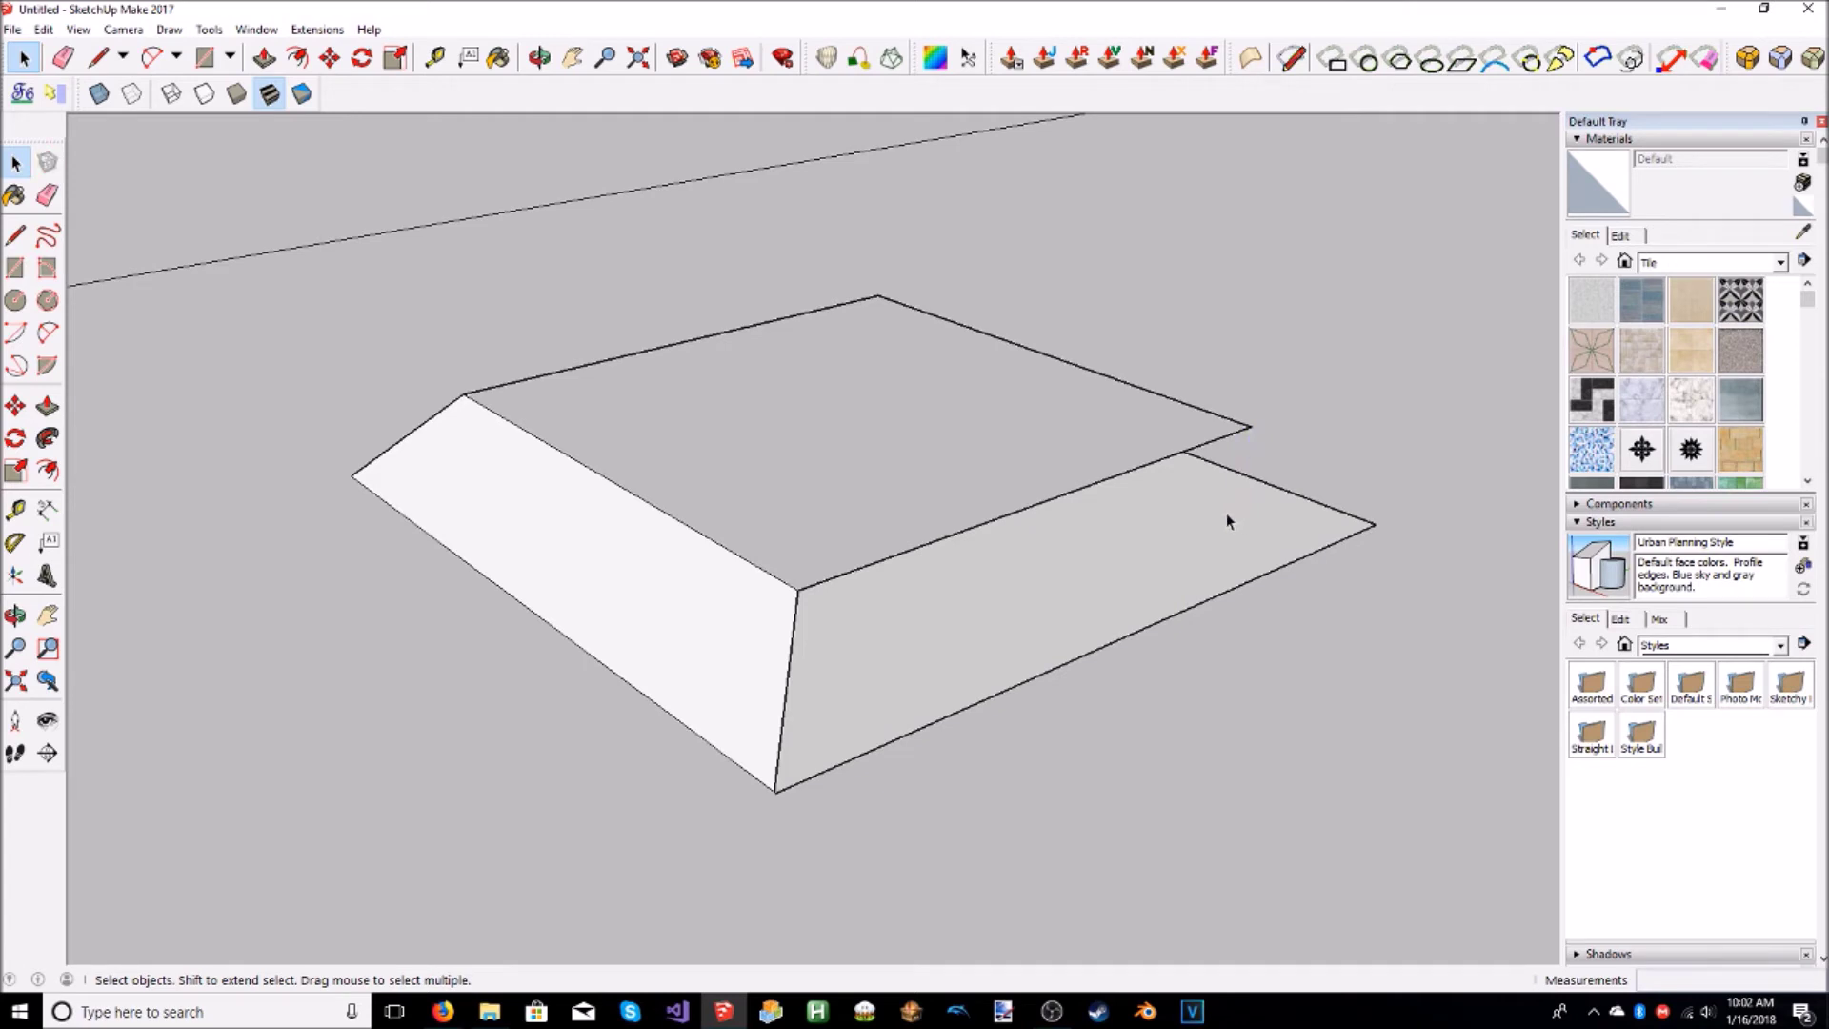
Draw the slope line between the top face's back corner and the bottom corner, undoing stray segments.
left_click(98, 58)
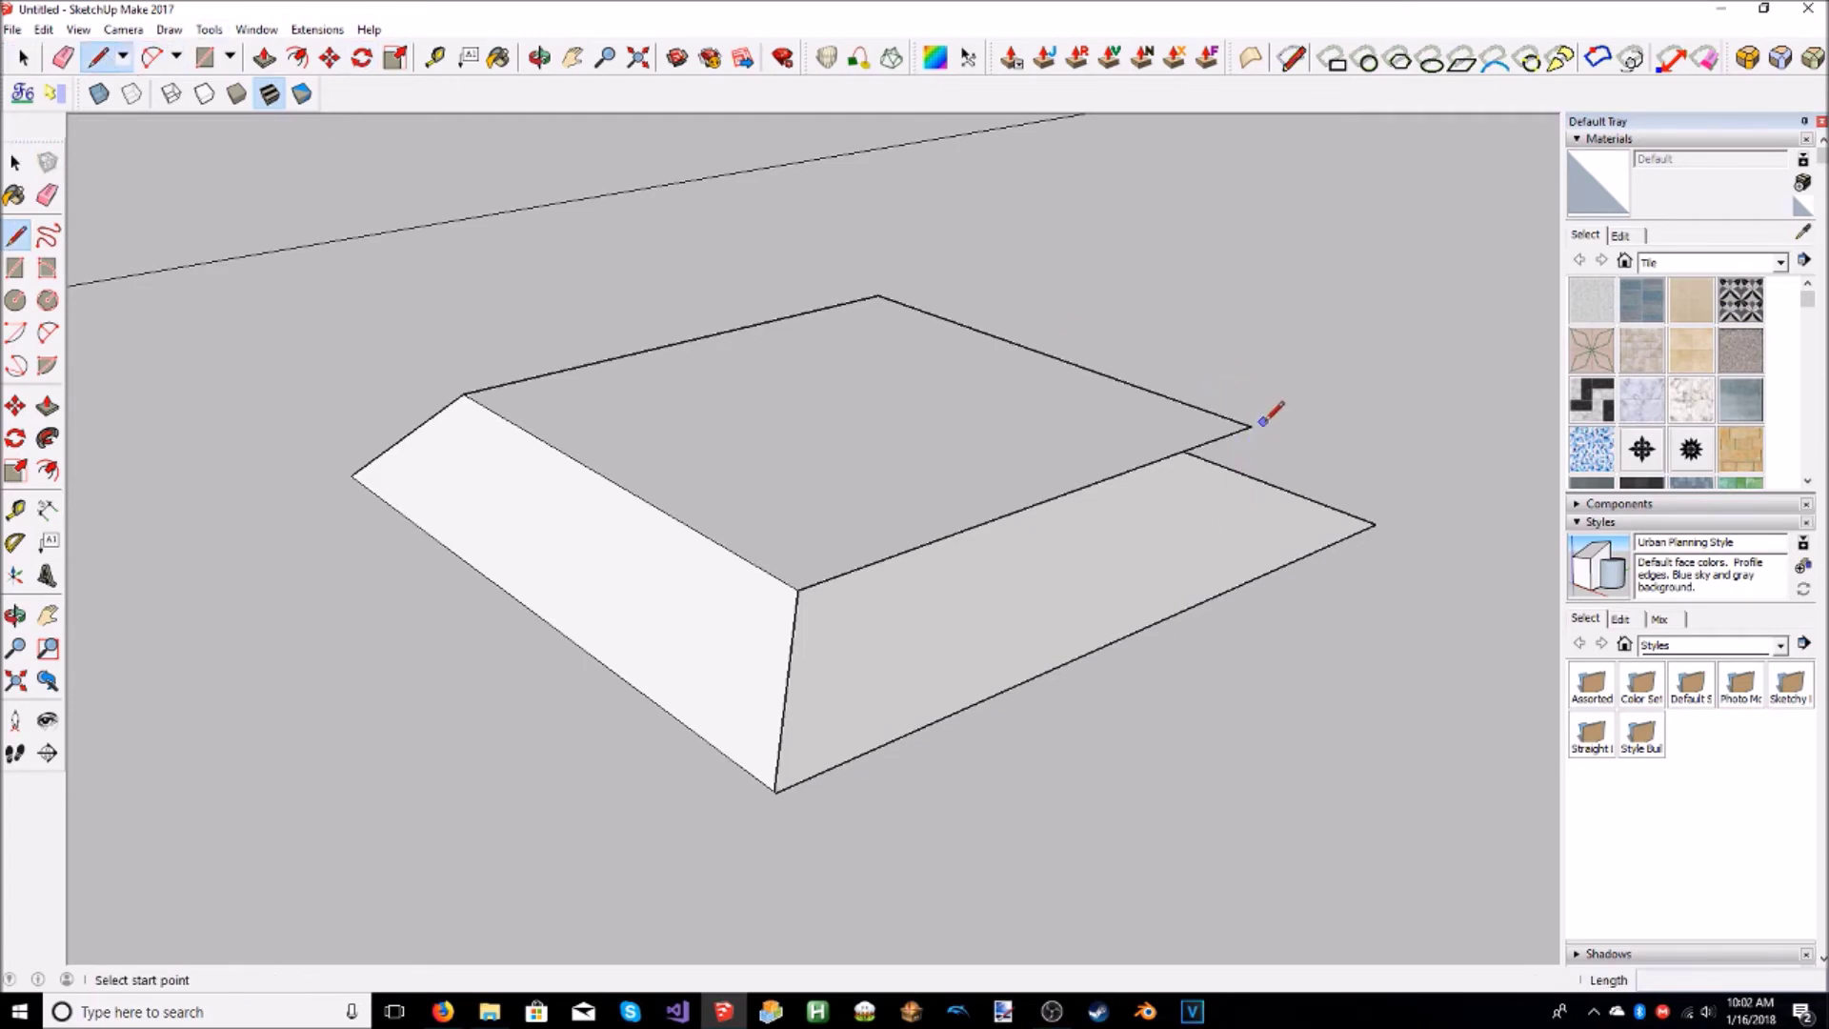
left_click(1252, 425)
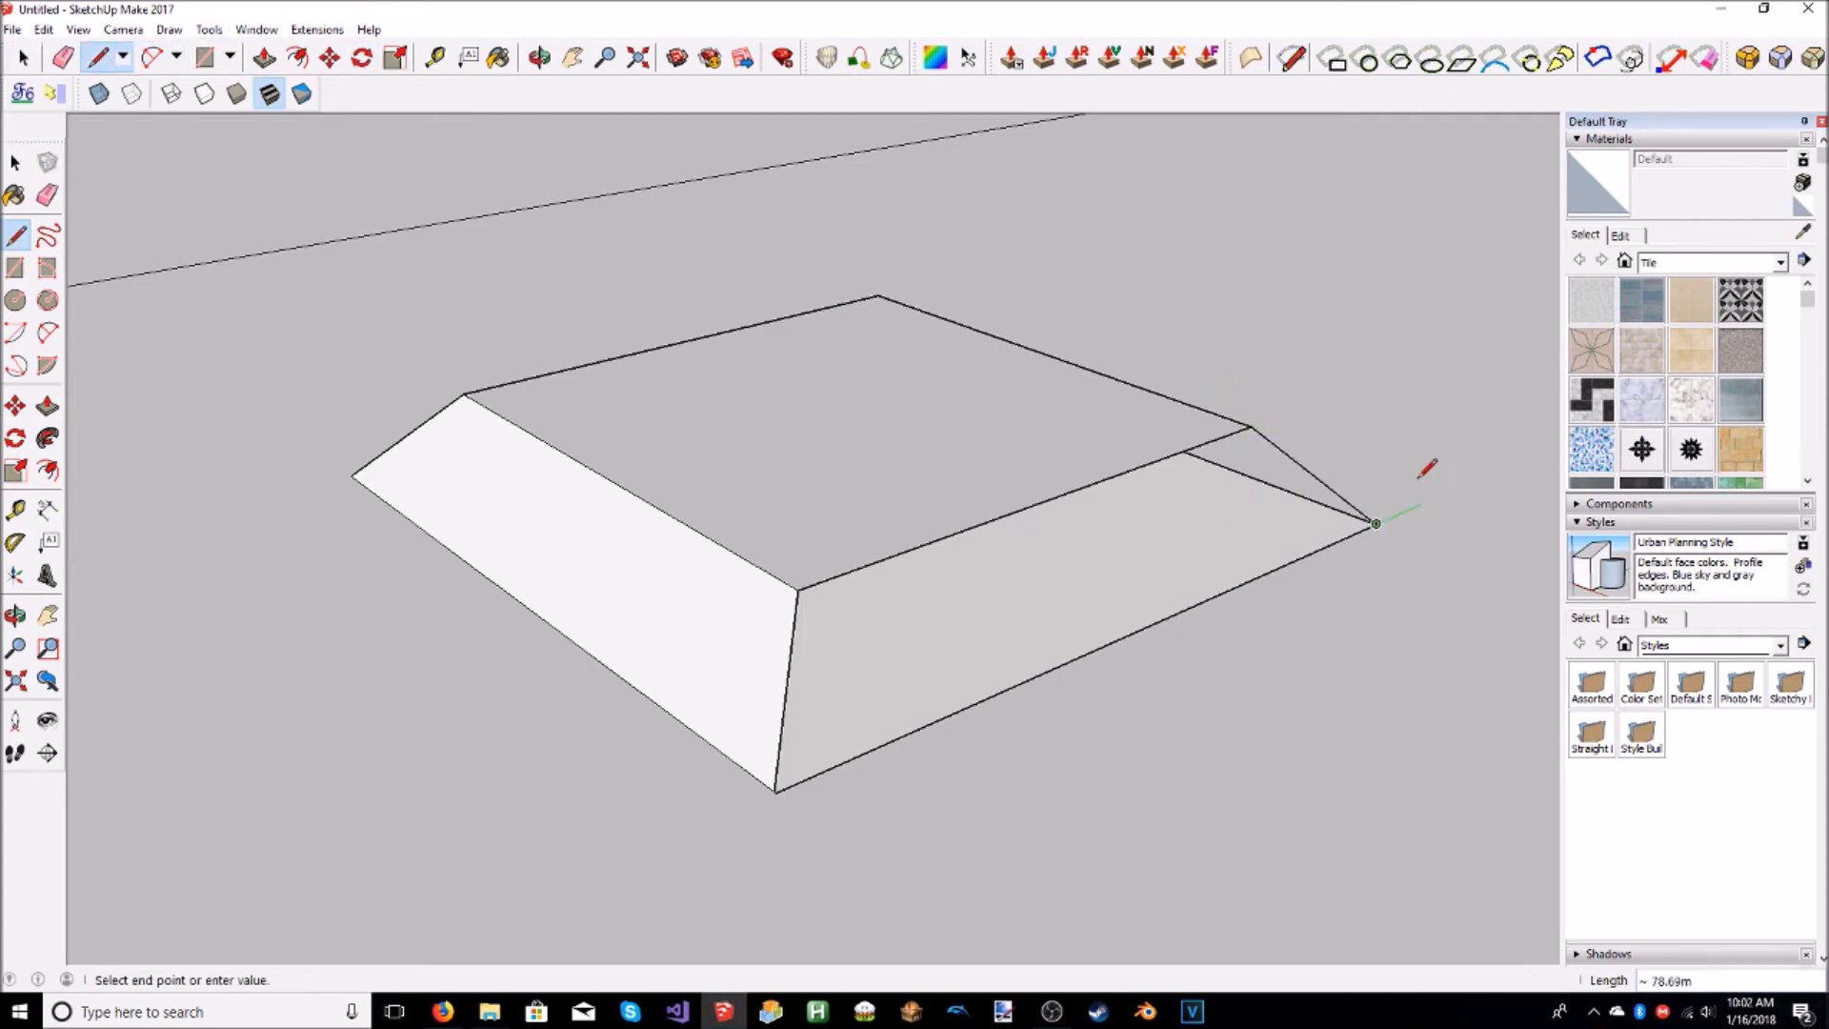
middle_click_drag(1418, 476, 1239, 709)
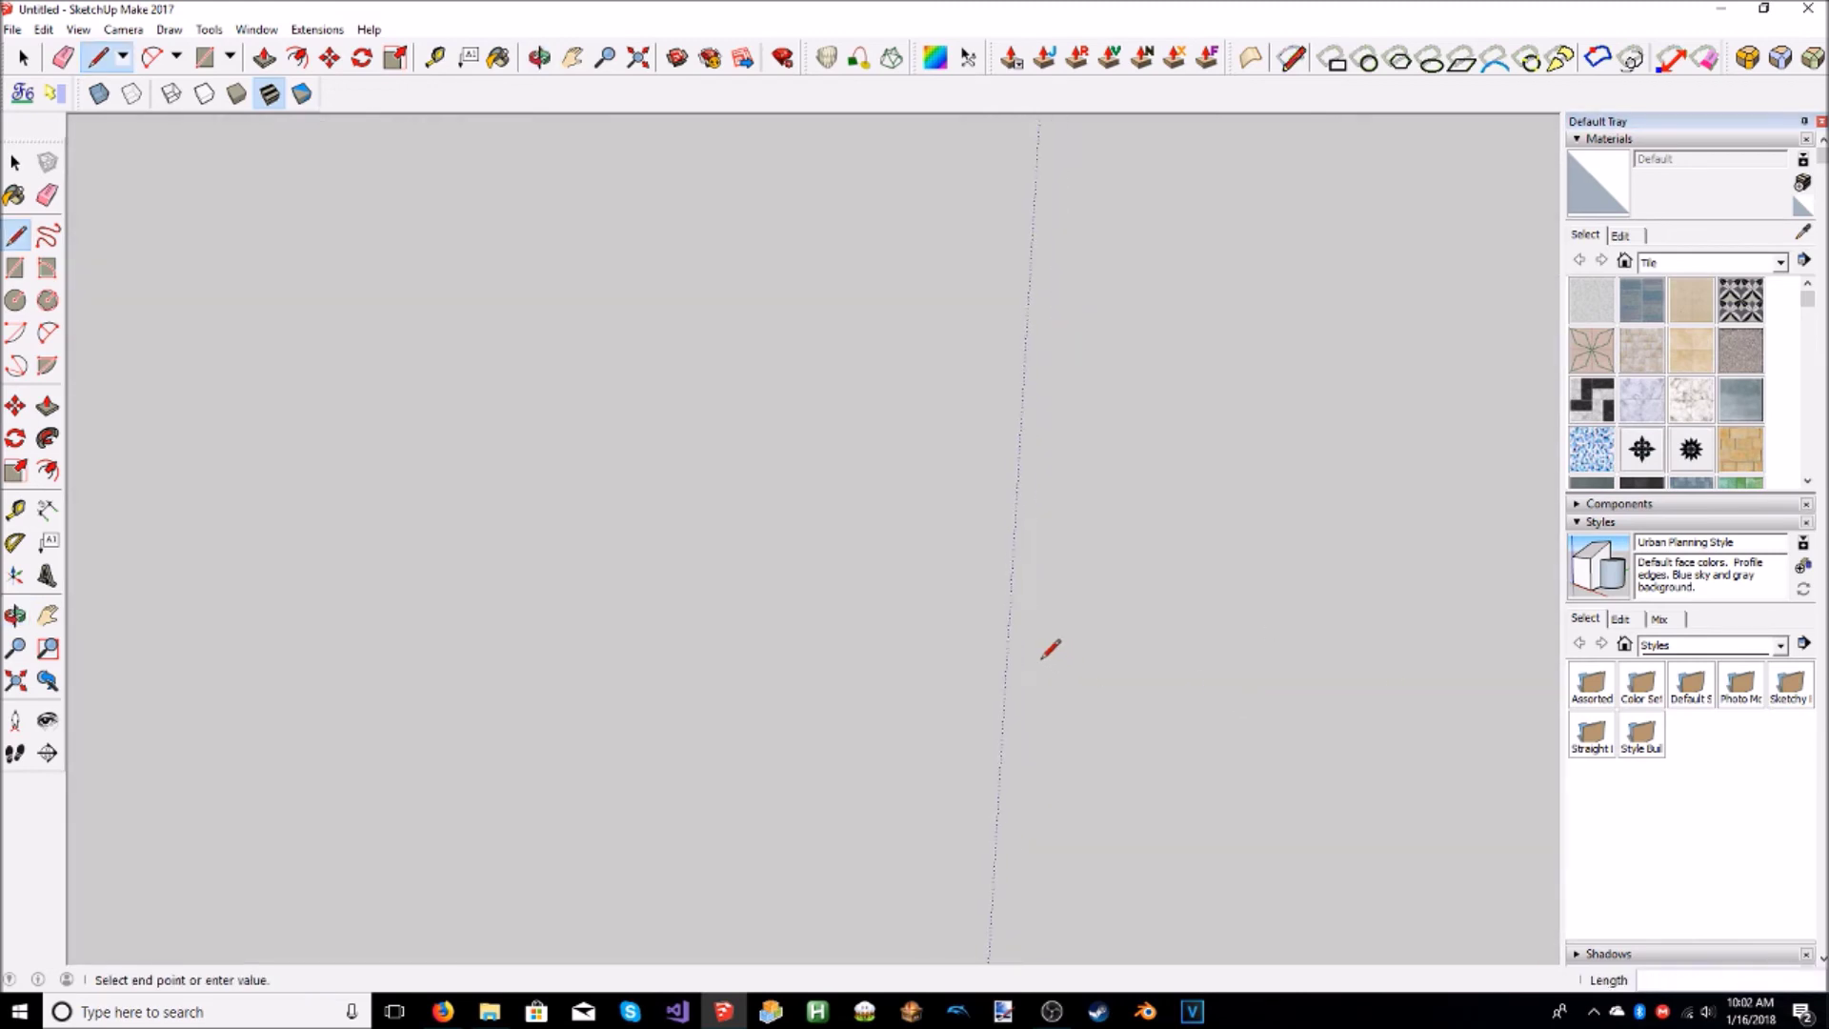
middle_click_drag(1048, 648, 991, 795)
left_click(983, 823)
key("ctrl+z")
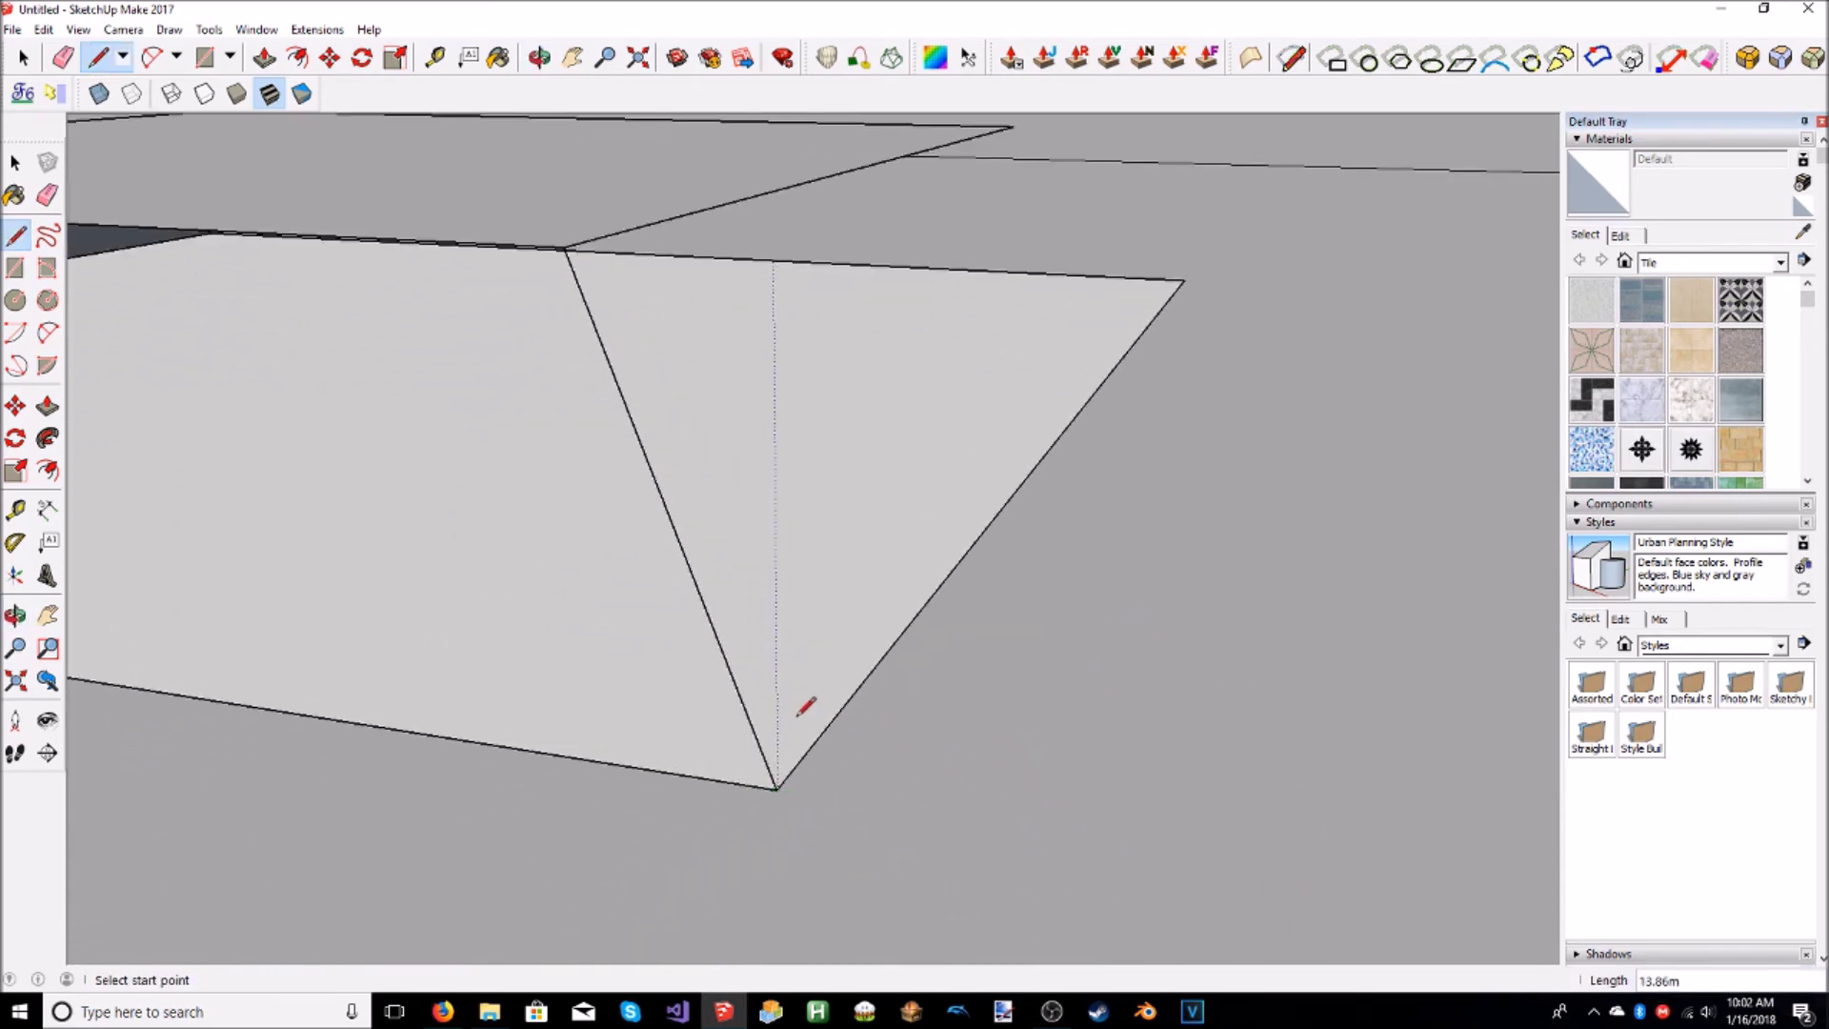
key("ctrl+z")
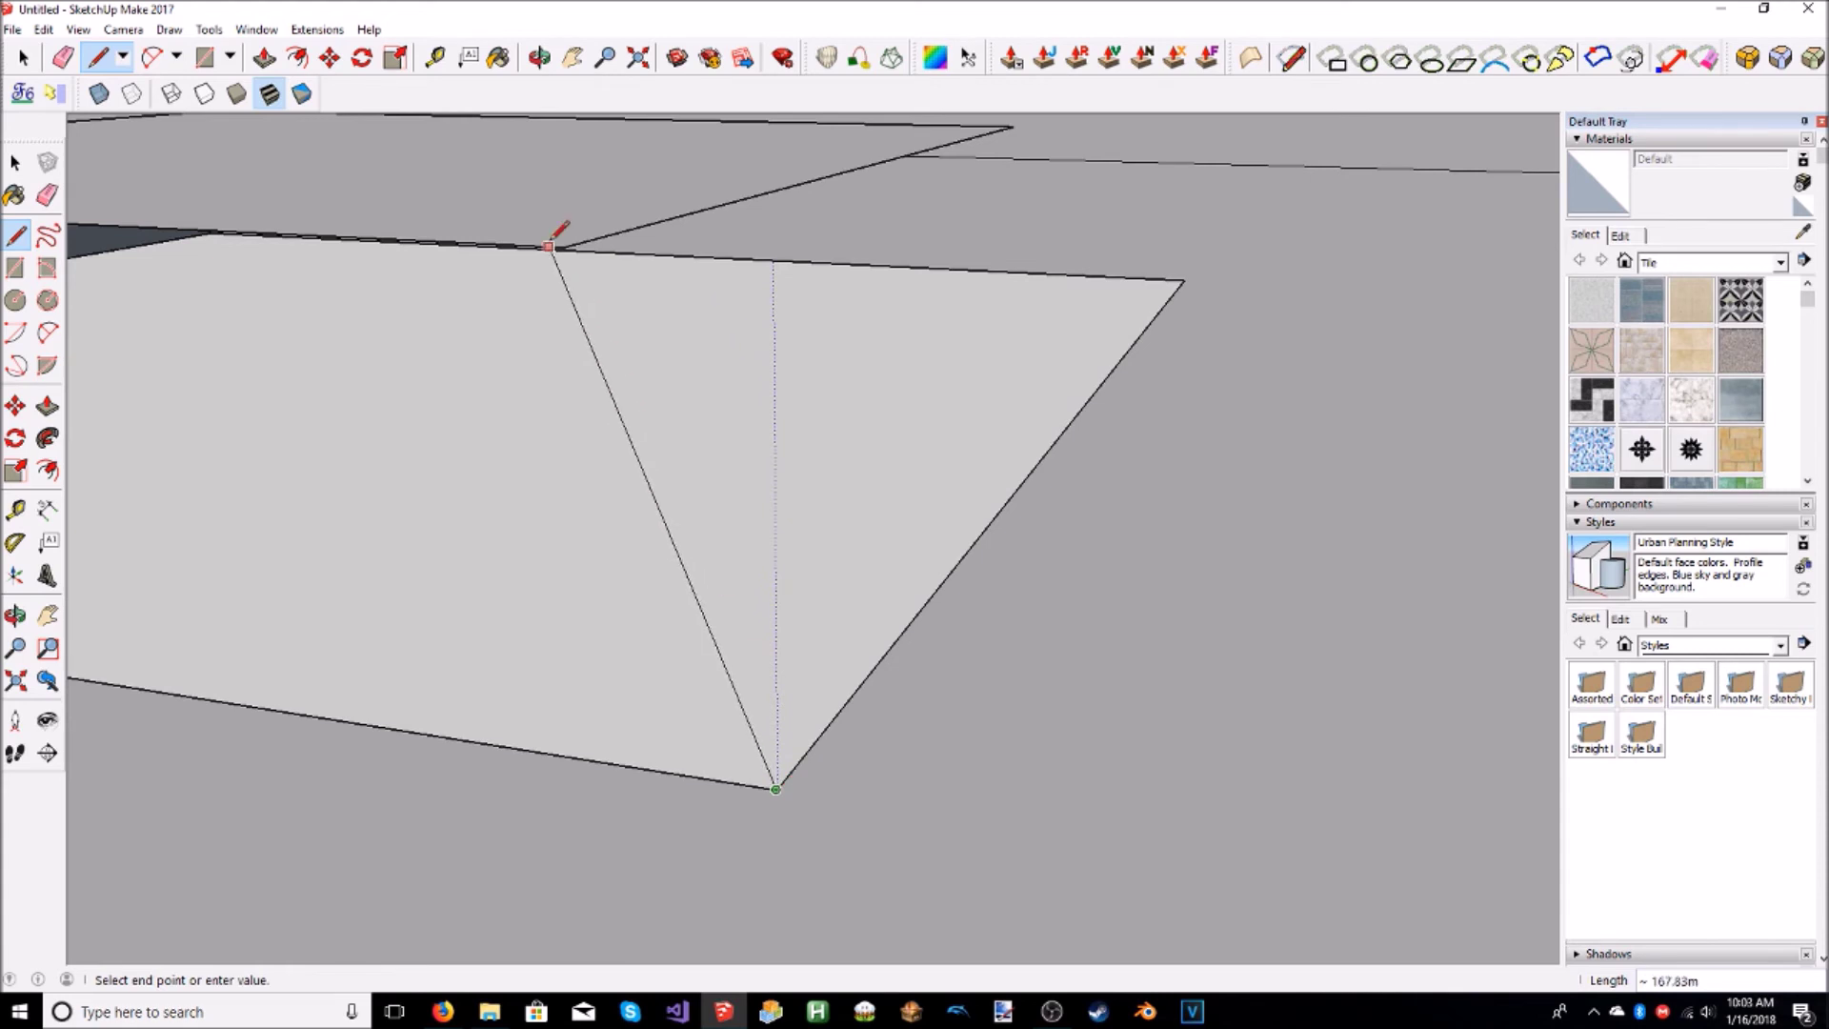
left_click(567, 249)
middle_click_drag(812, 392, 1179, 619)
Close the wedge's side face at its corner and remove the unwanted diagonal edge.
scroll(1179, 619, "down", 10)
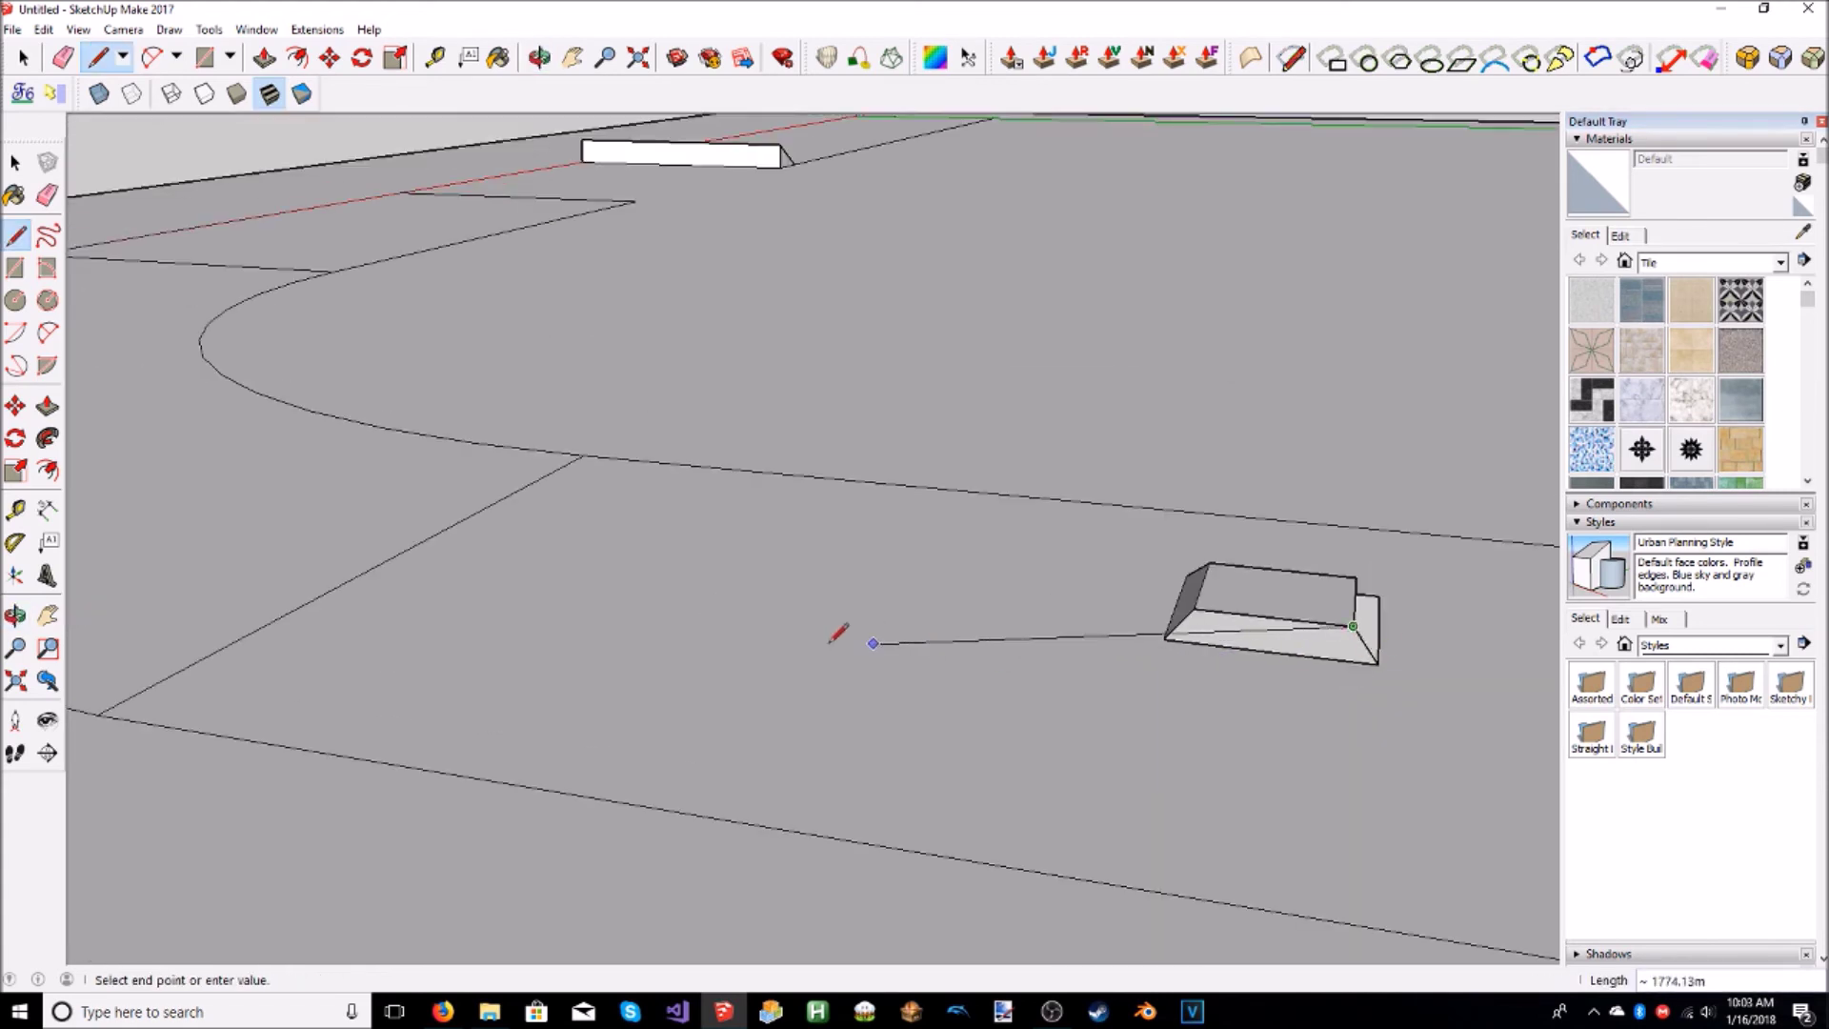
left_click(1352, 625)
middle_click_drag(1228, 640, 953, 662)
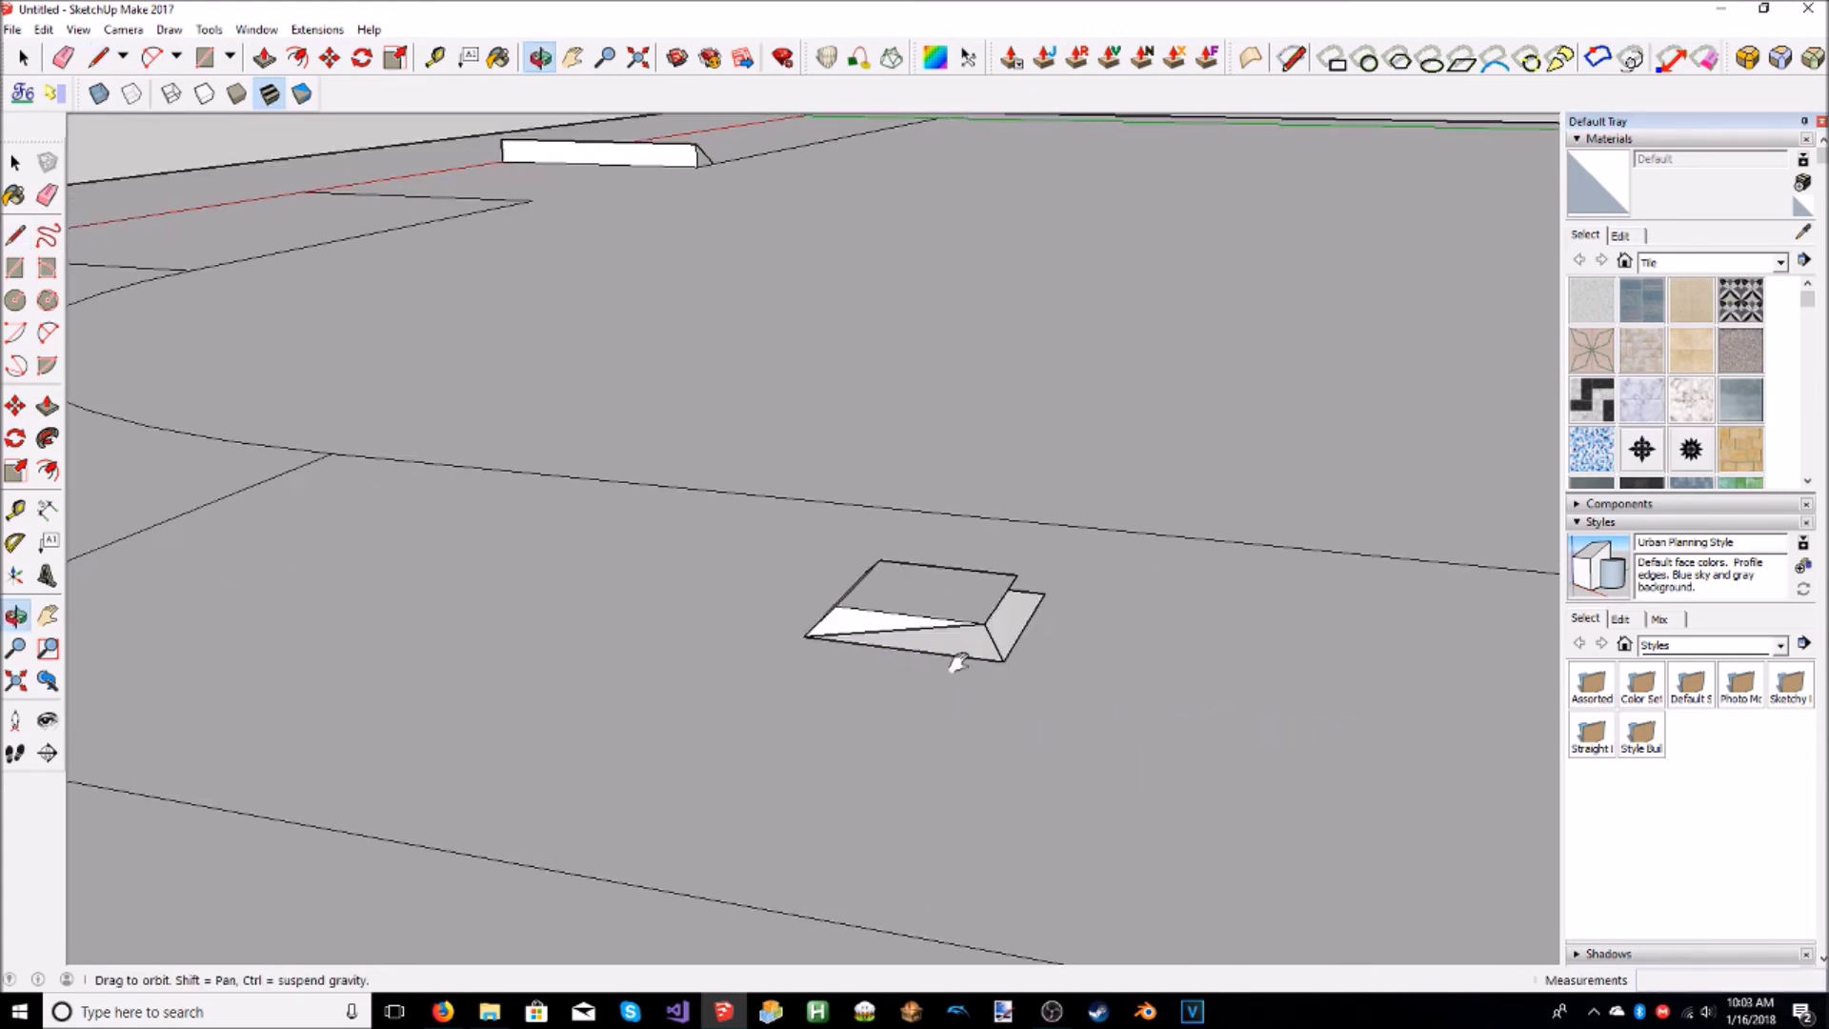
scroll(1070, 601, "up", 5)
middle_click_drag(1069, 608, 984, 641)
scroll(1286, 690, "up", 6)
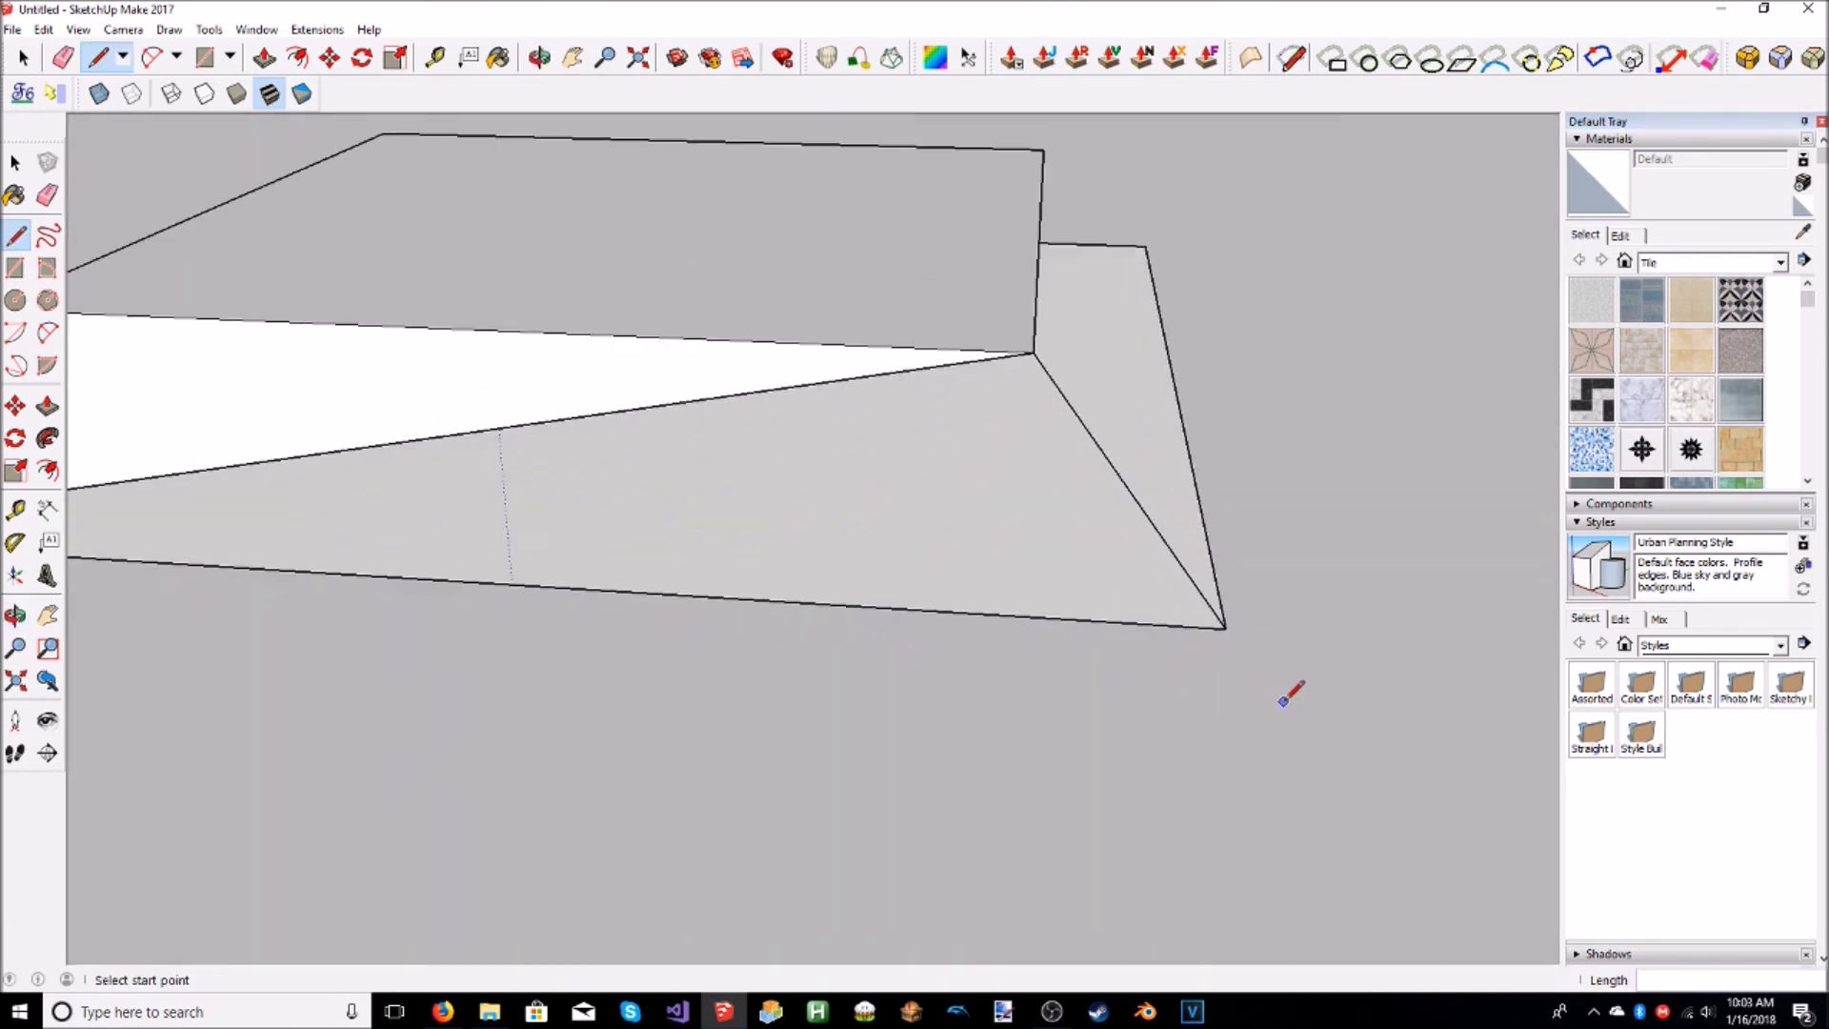
middle_click_drag(1256, 639, 957, 591)
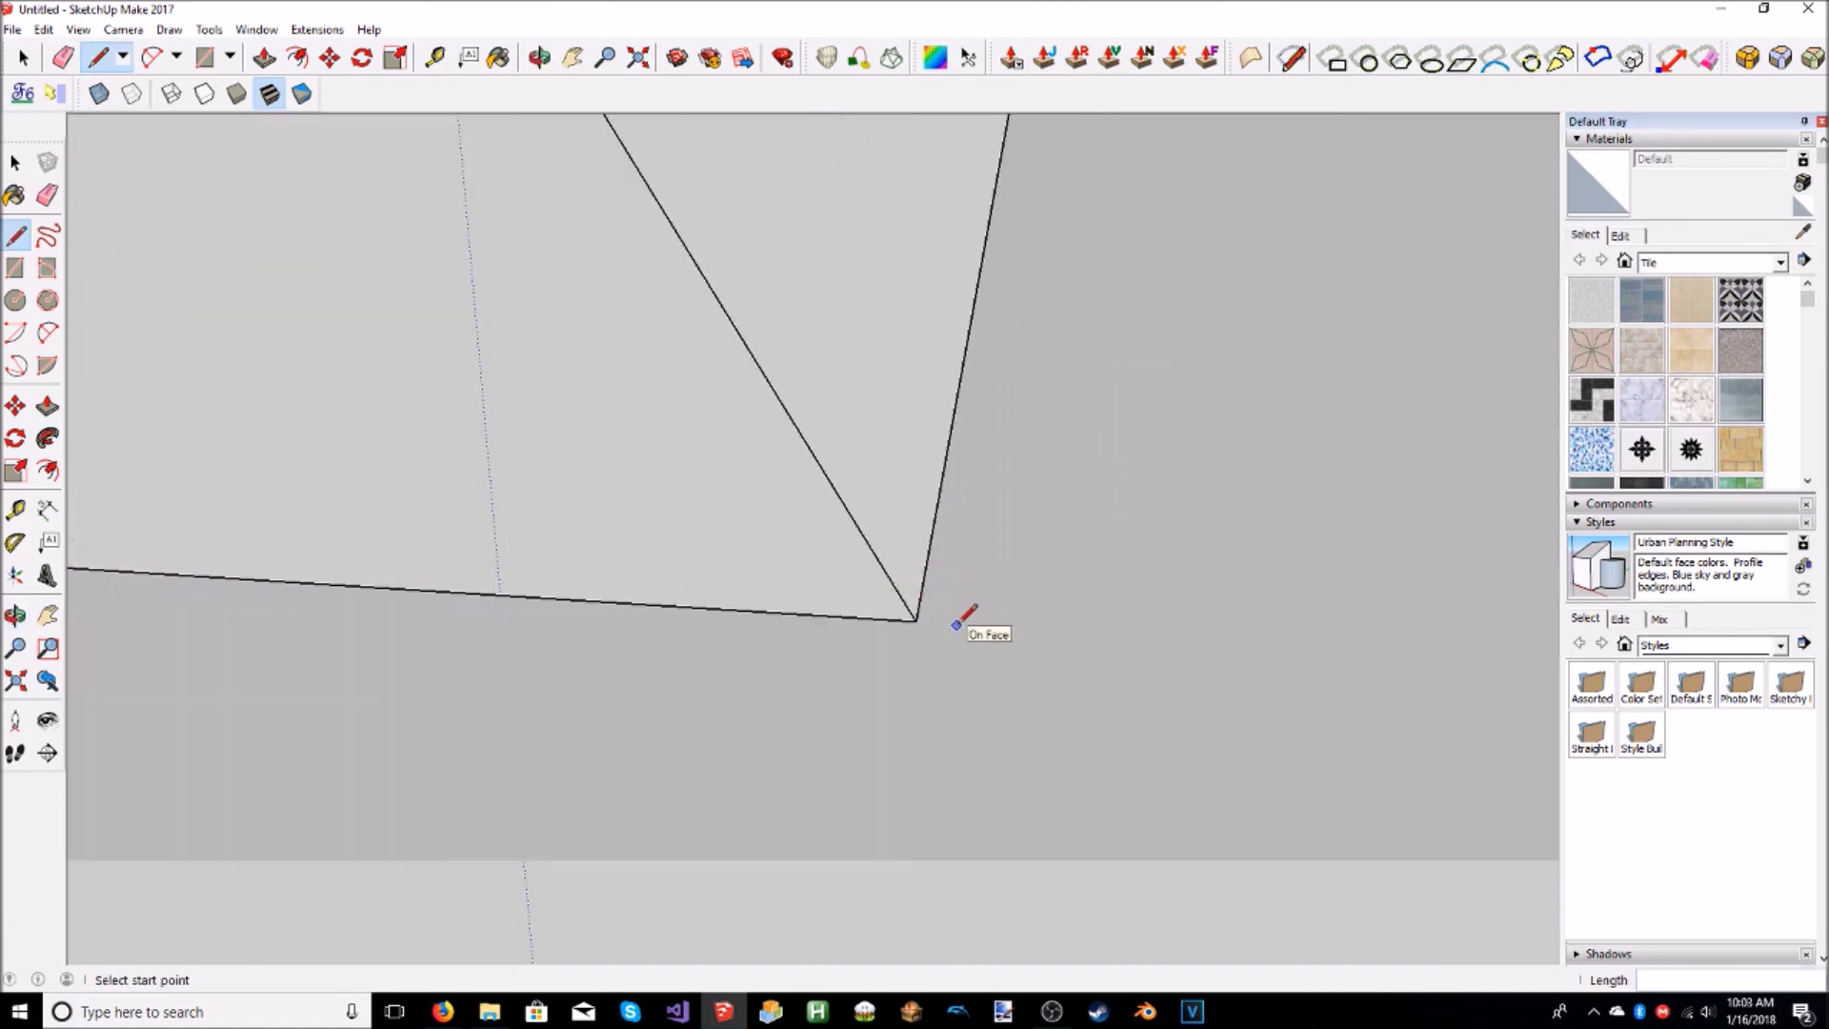
key("ctrl+z")
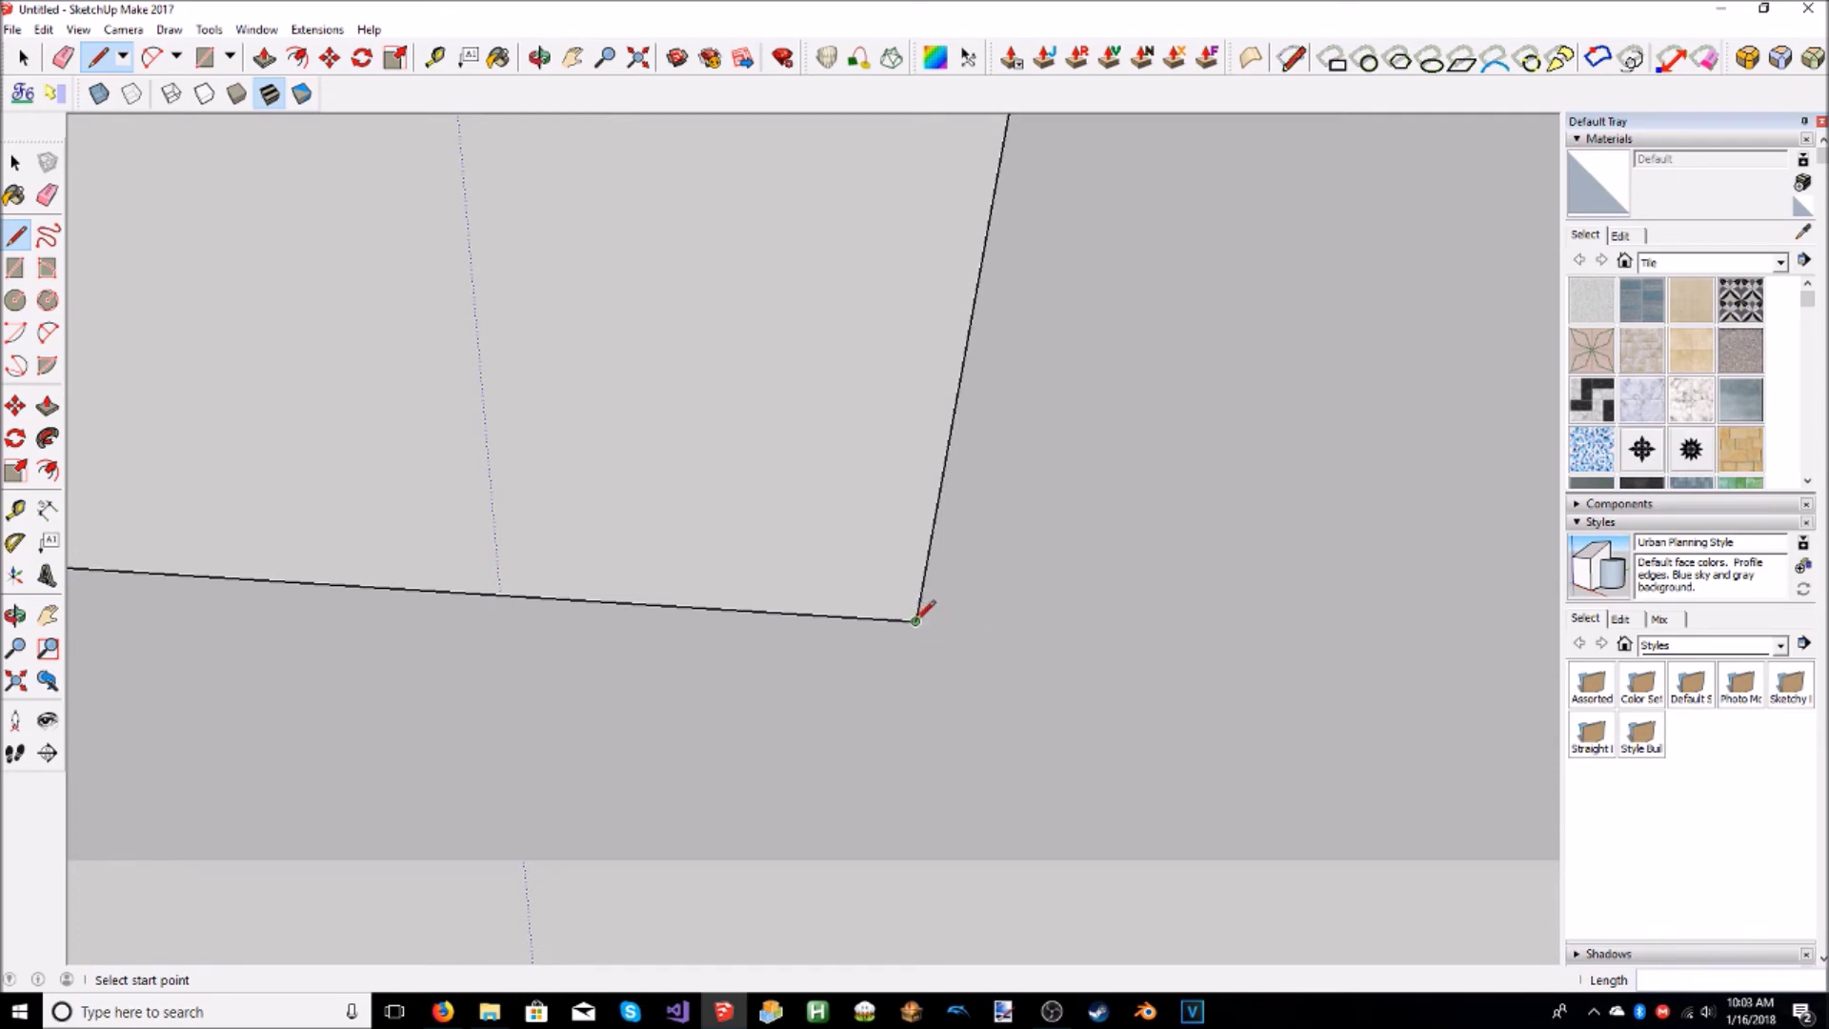
scroll(780, 348, "down", 6)
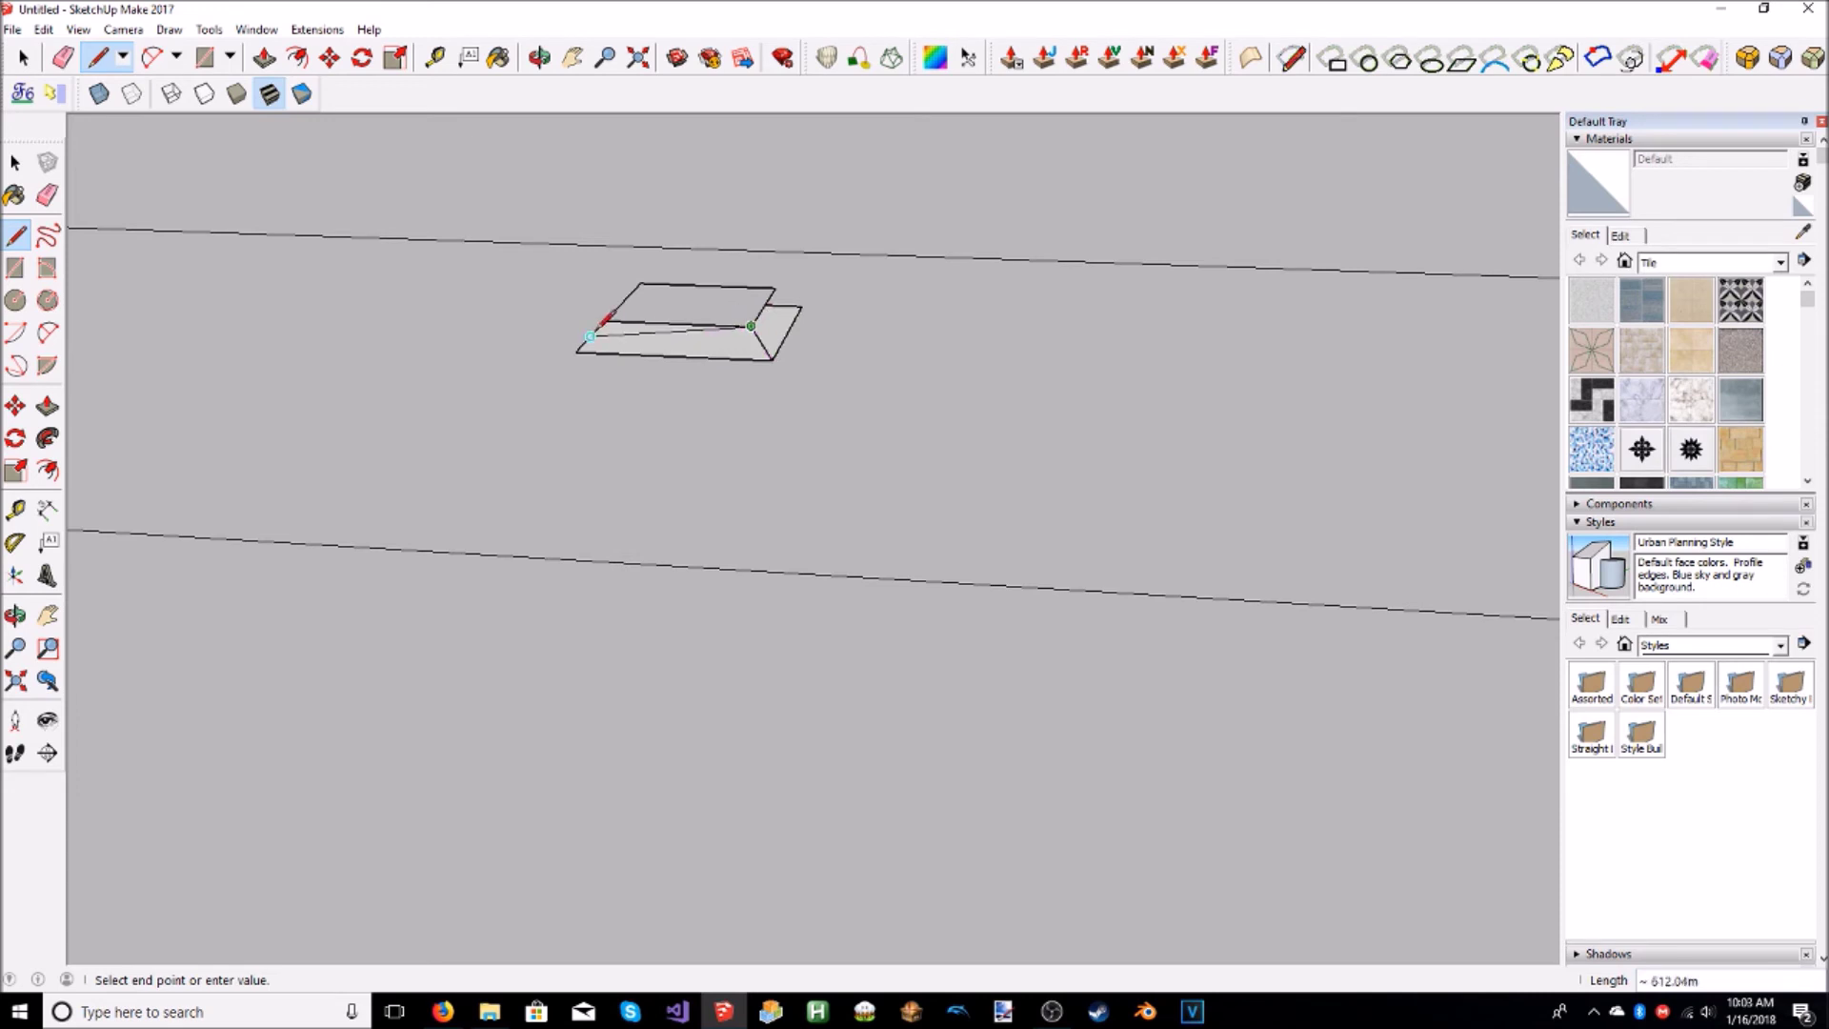
middle_click_drag(607, 319, 866, 523)
scroll(865, 519, "up", 5)
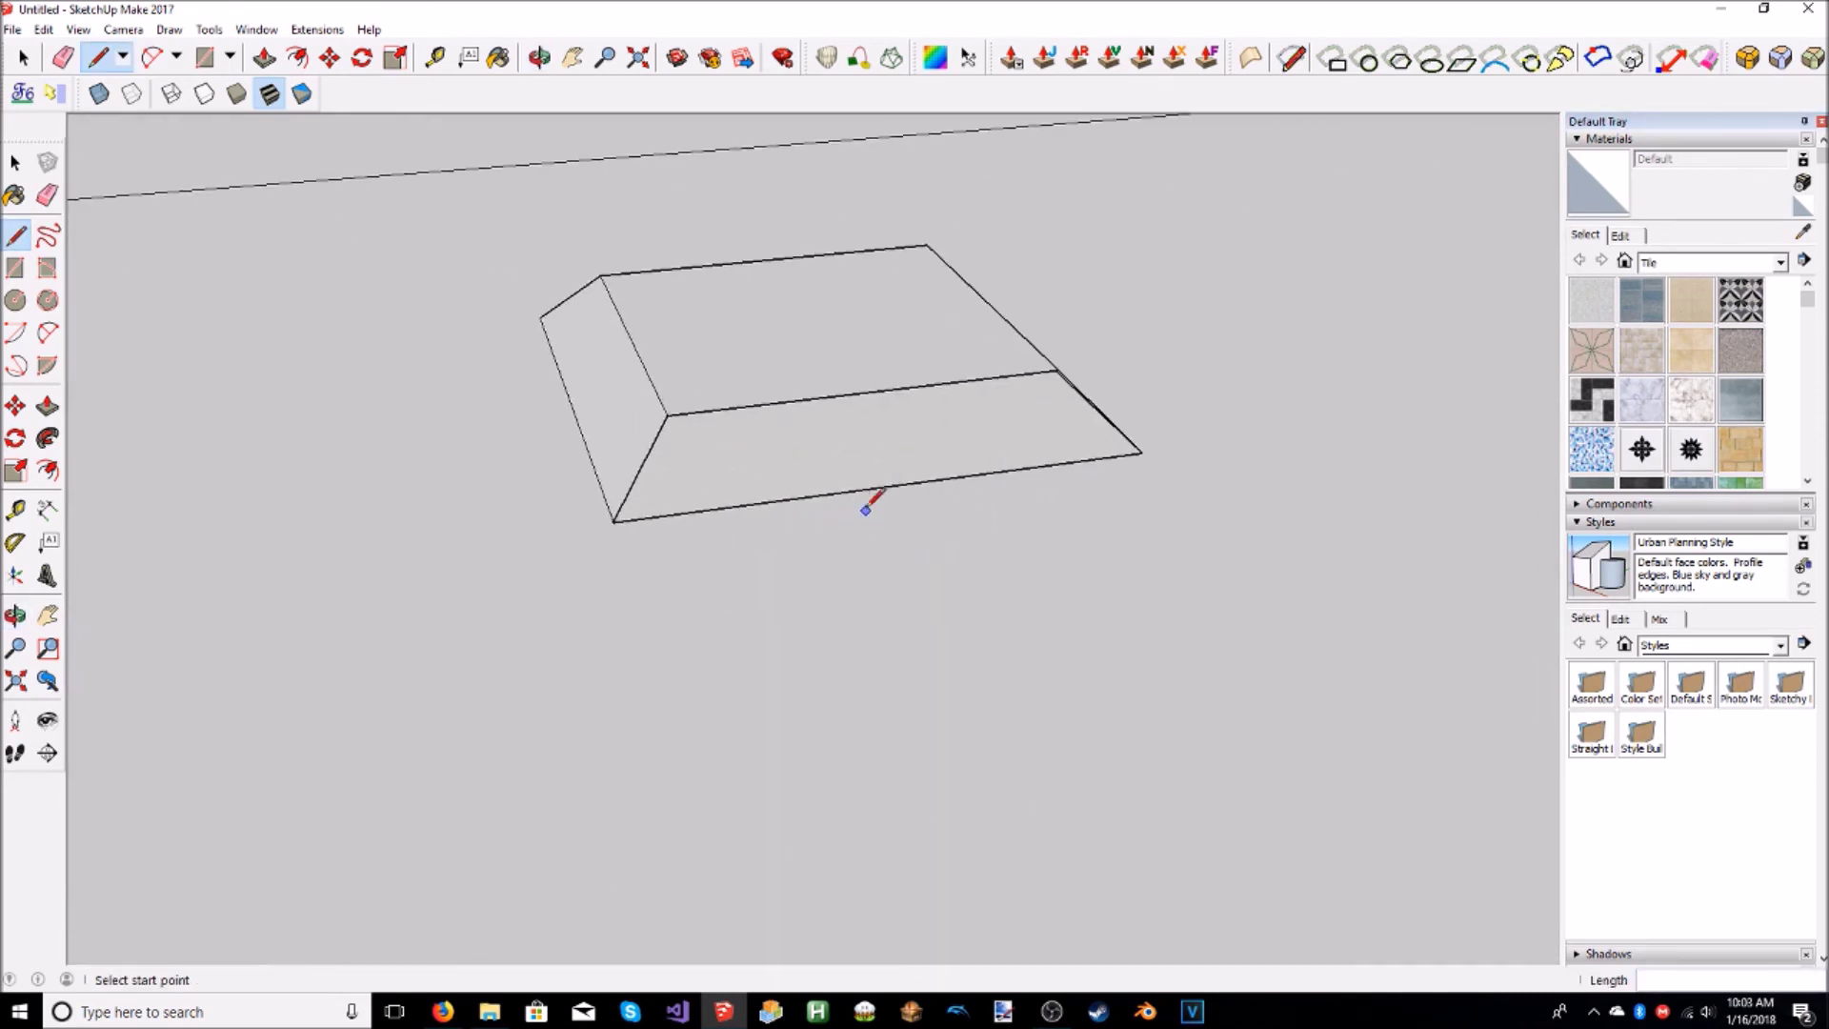
Connect the wedge's front and right corners to close the last sloped face, then check it.
left_click(614, 521)
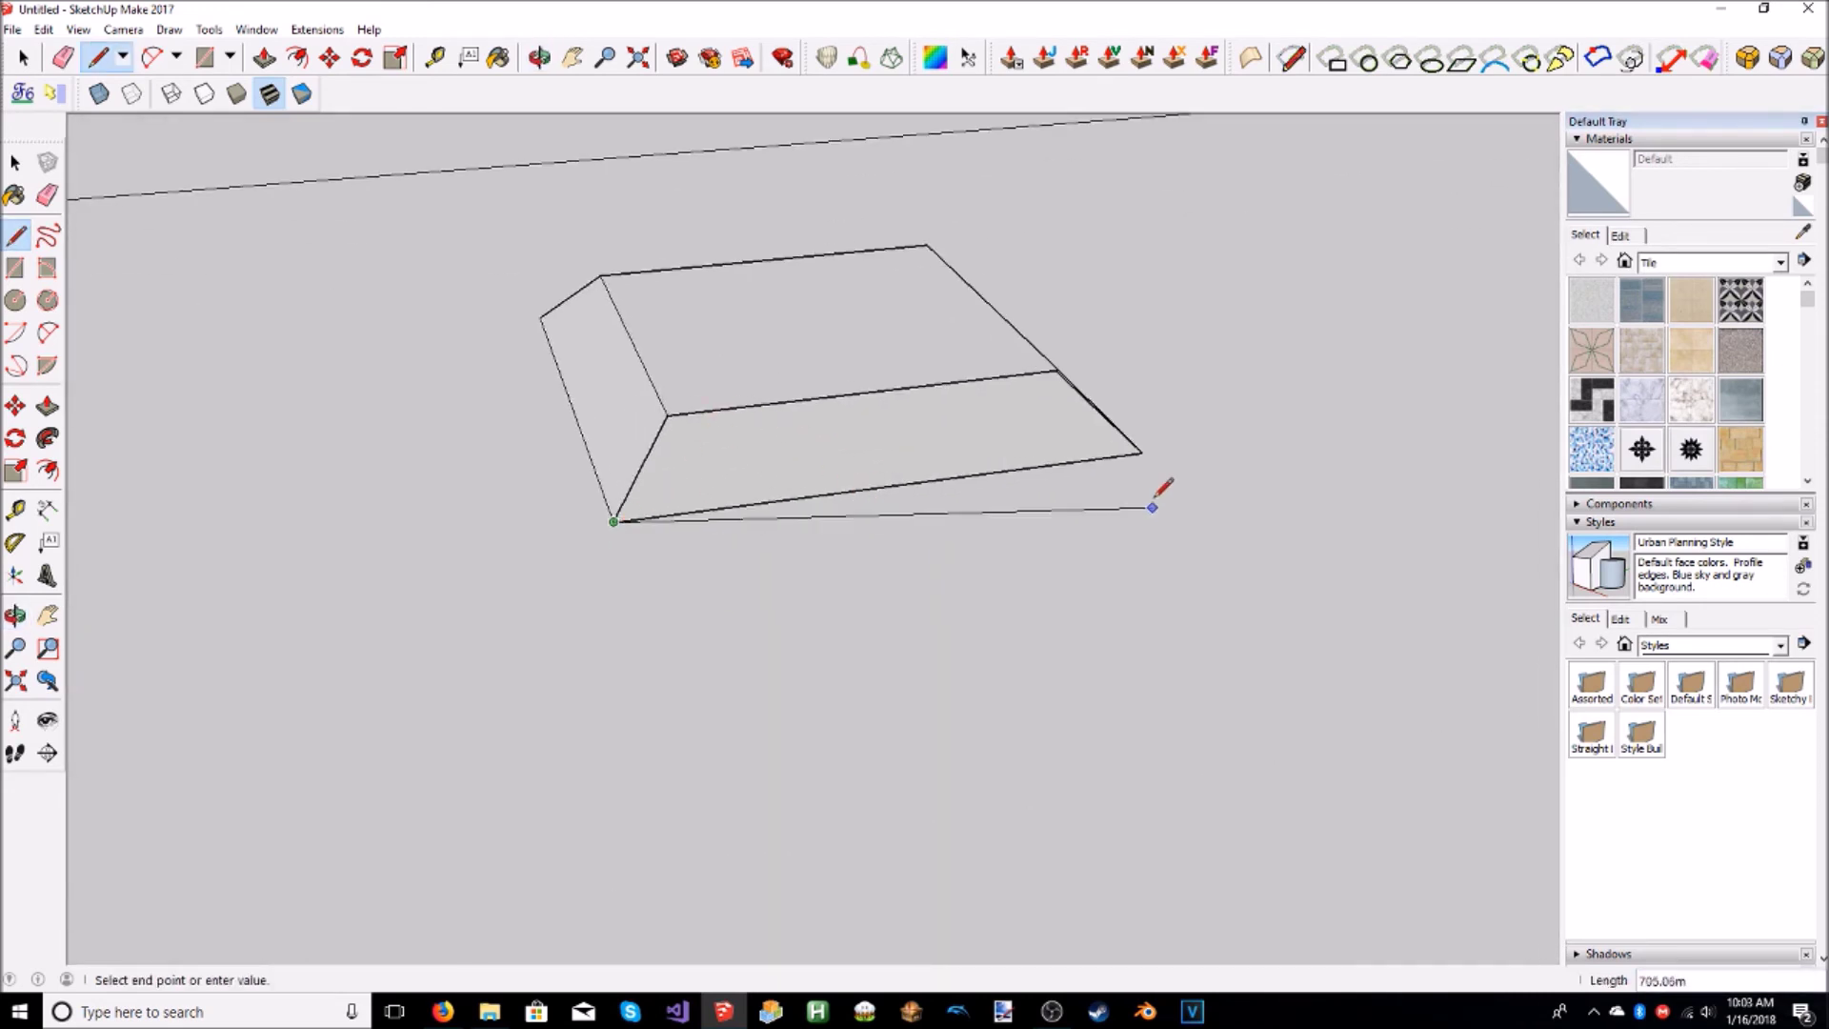
left_click(1141, 453)
middle_click_drag(1141, 453, 948, 415)
key("space")
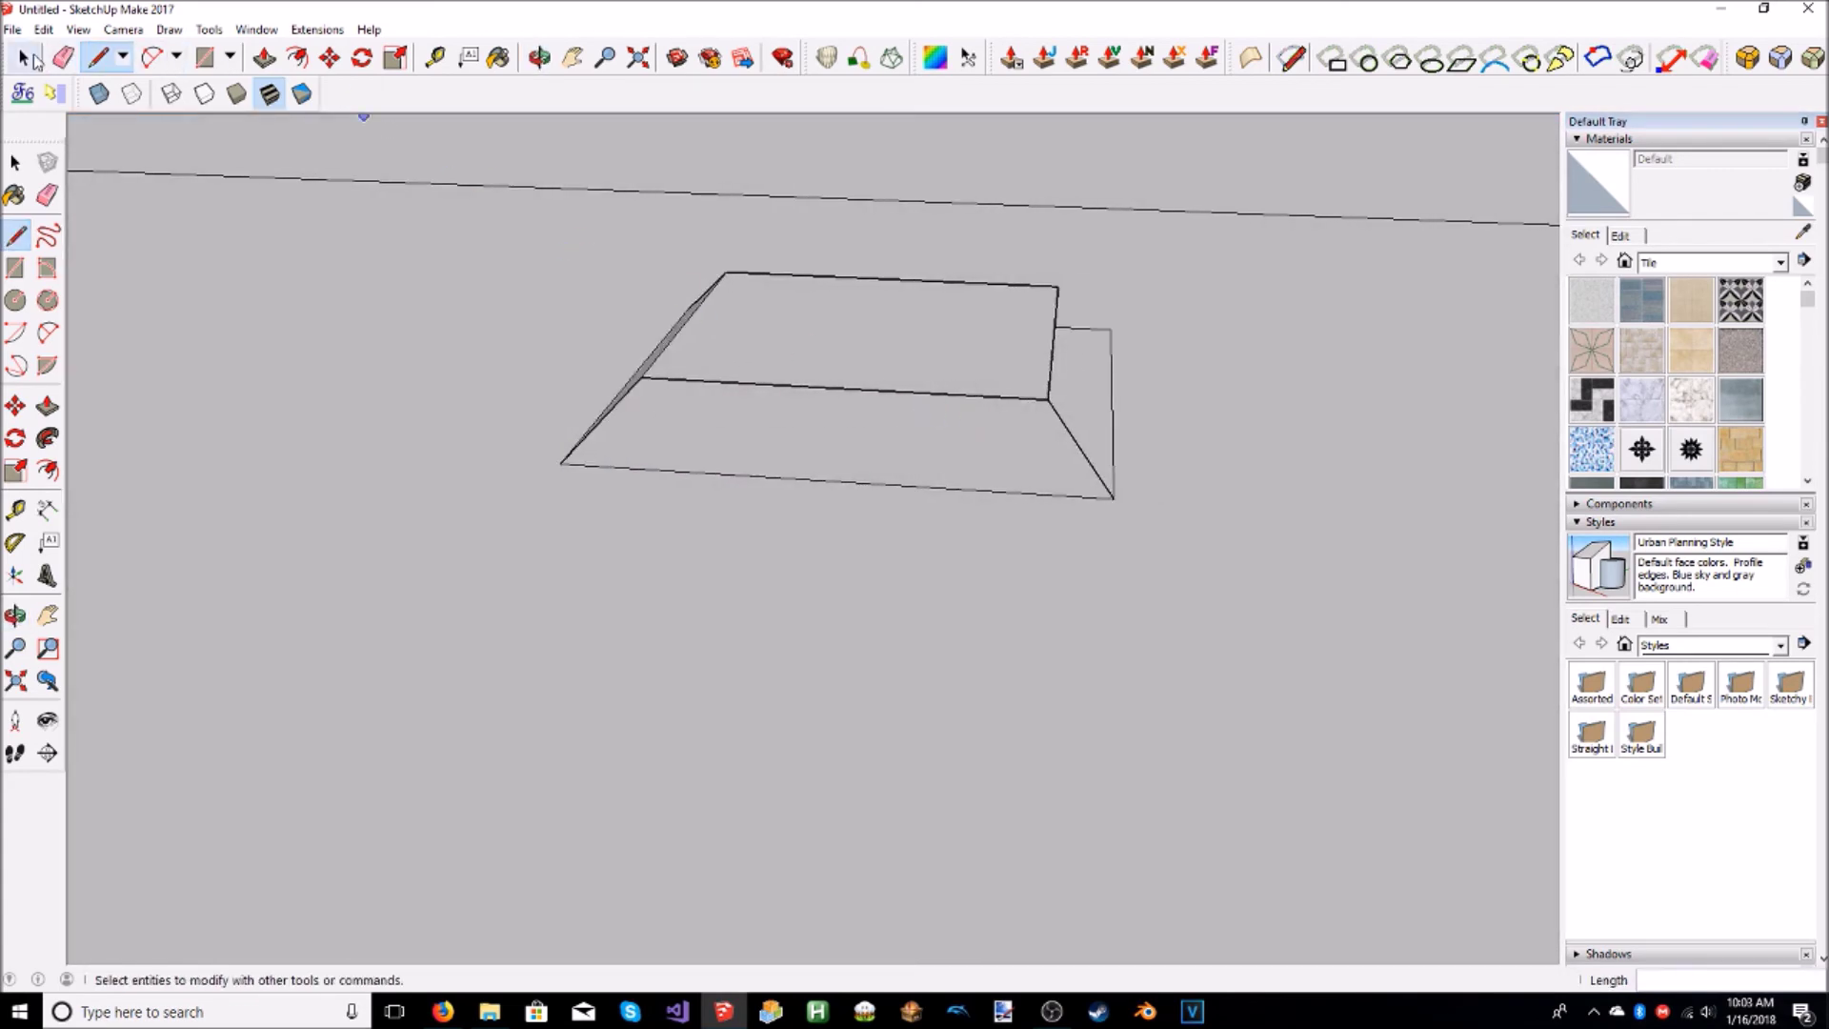
middle_click_drag(1002, 499, 1494, 363)
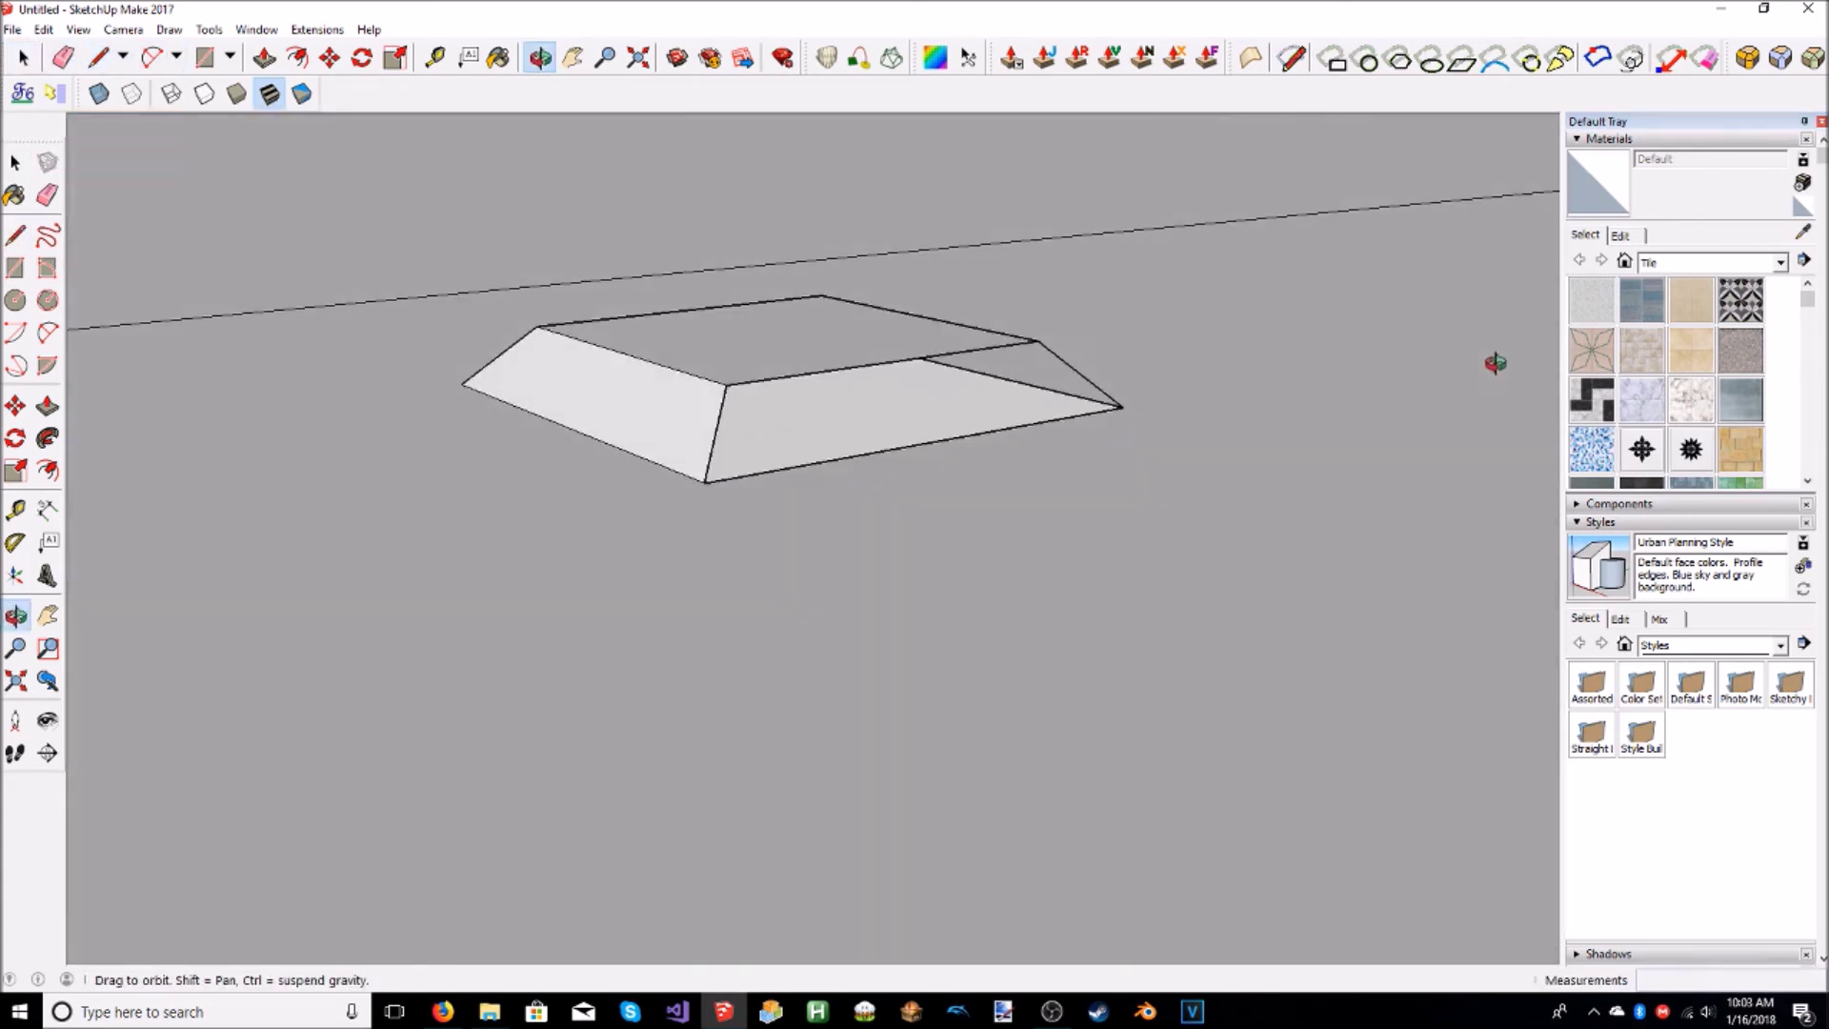
middle_click_drag(1204, 396, 429, 535)
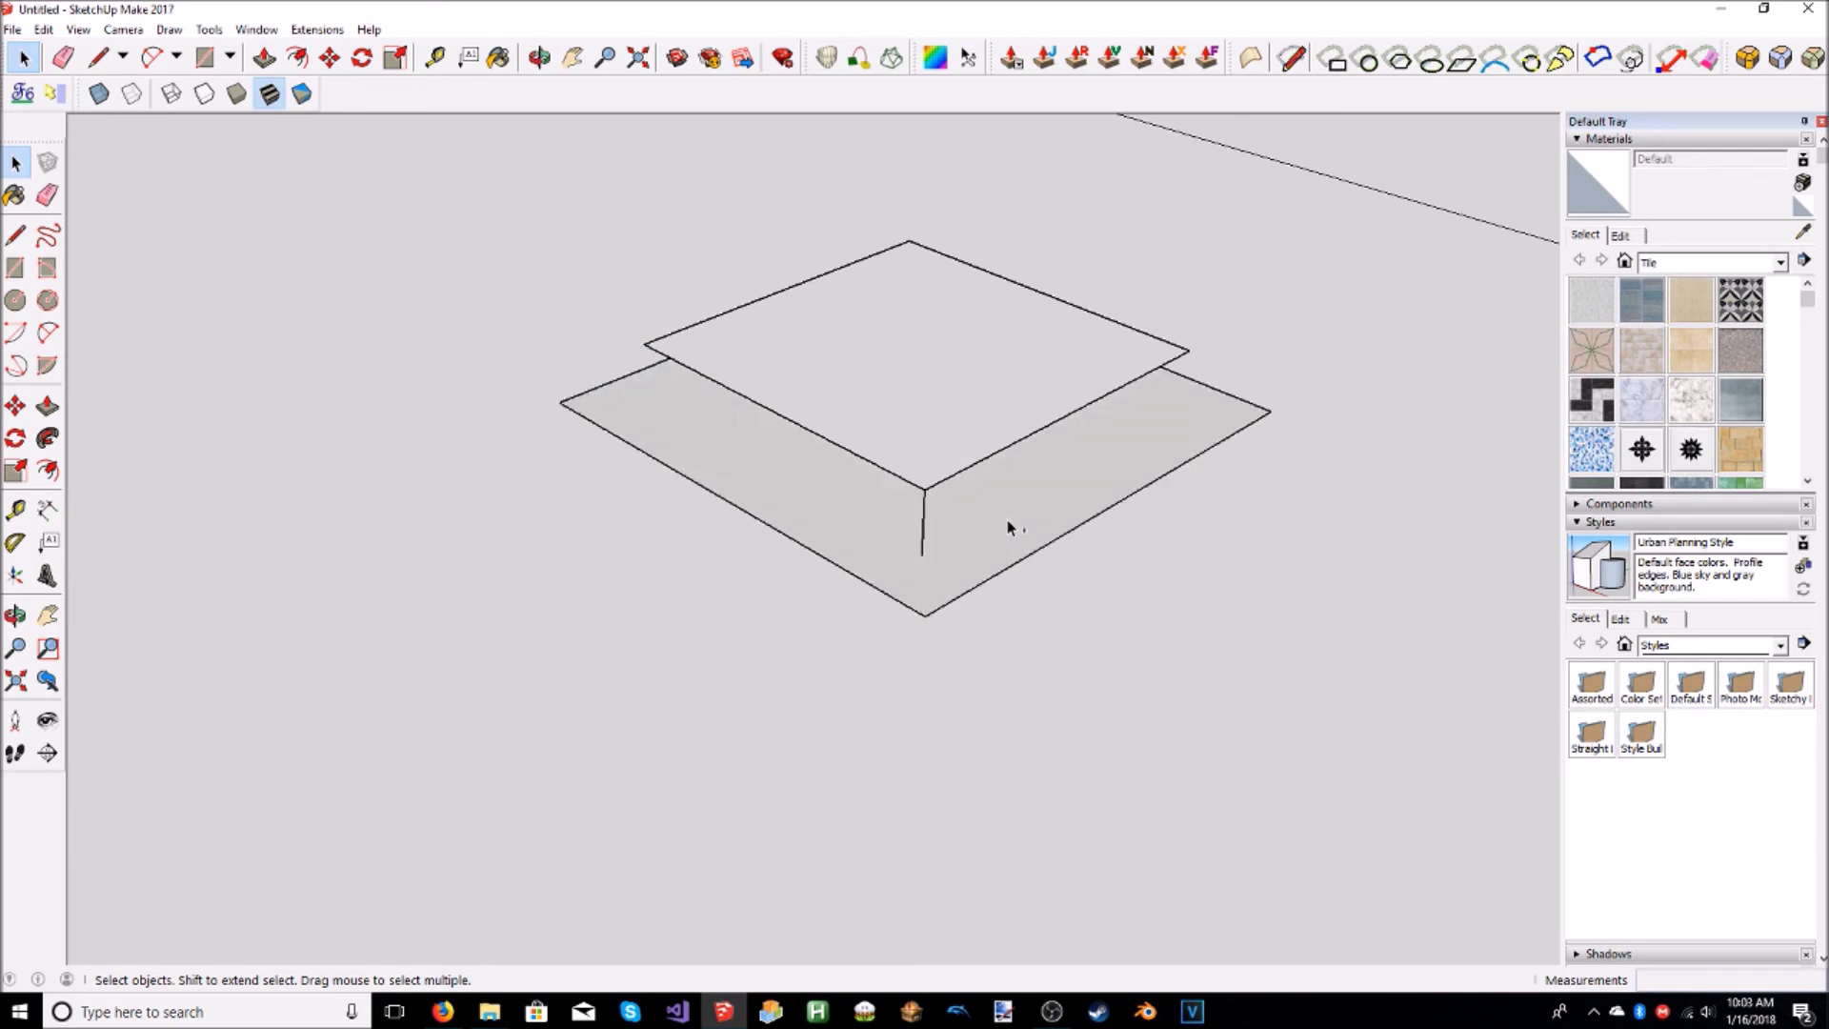
Draw slope edges from the raised square's corners down to the base square's corners.
middle_click_drag(1008, 518, 933, 512)
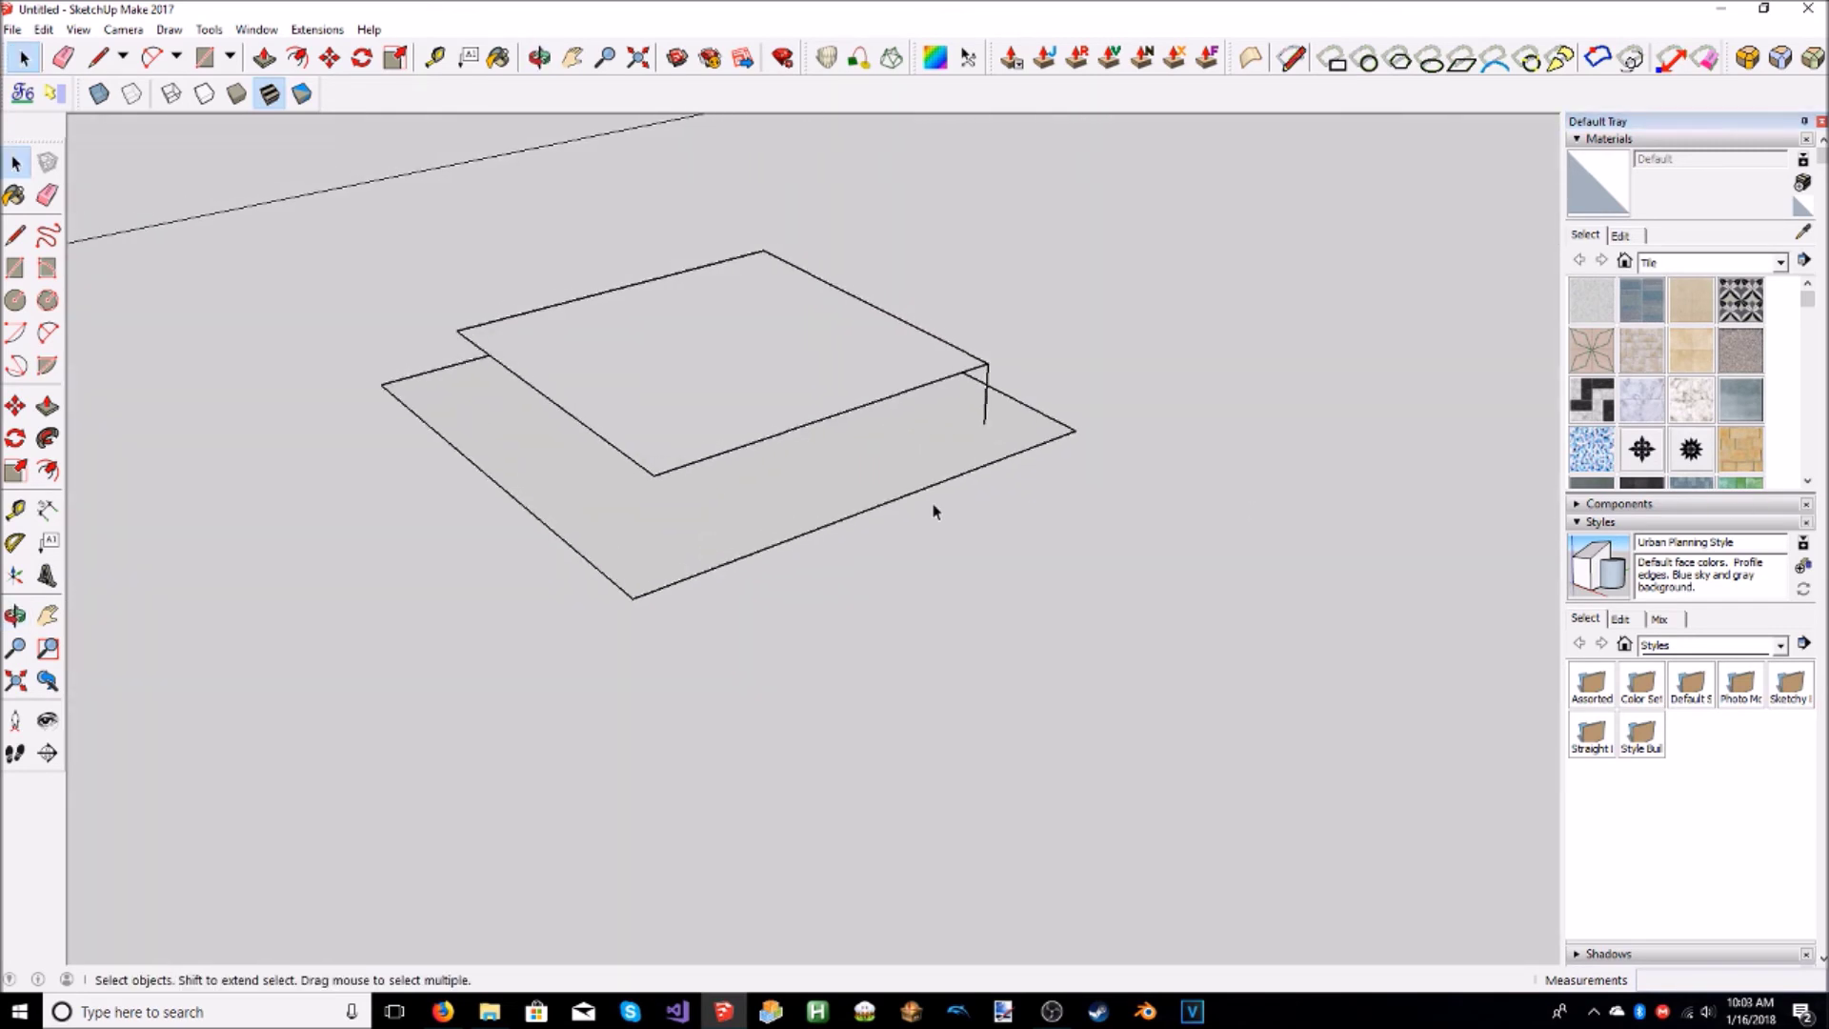
left_click(98, 57)
left_click(988, 363)
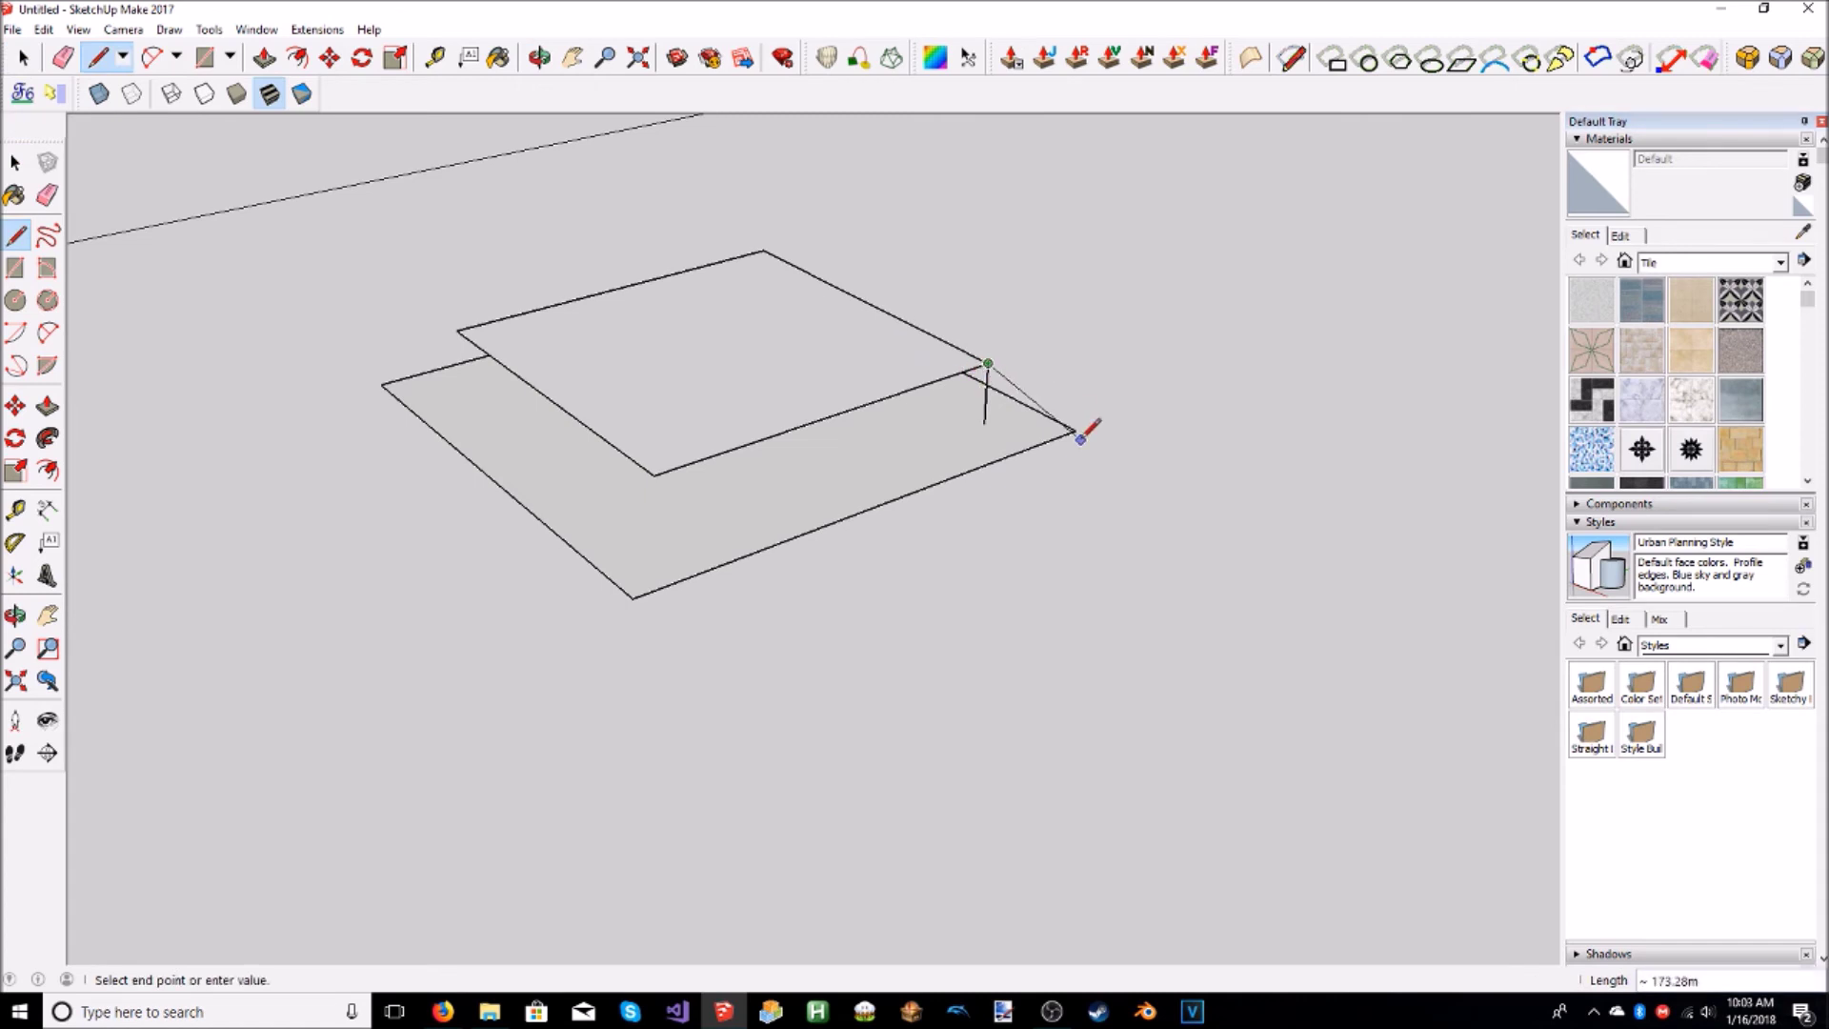
left_click(1074, 430)
left_click(633, 597)
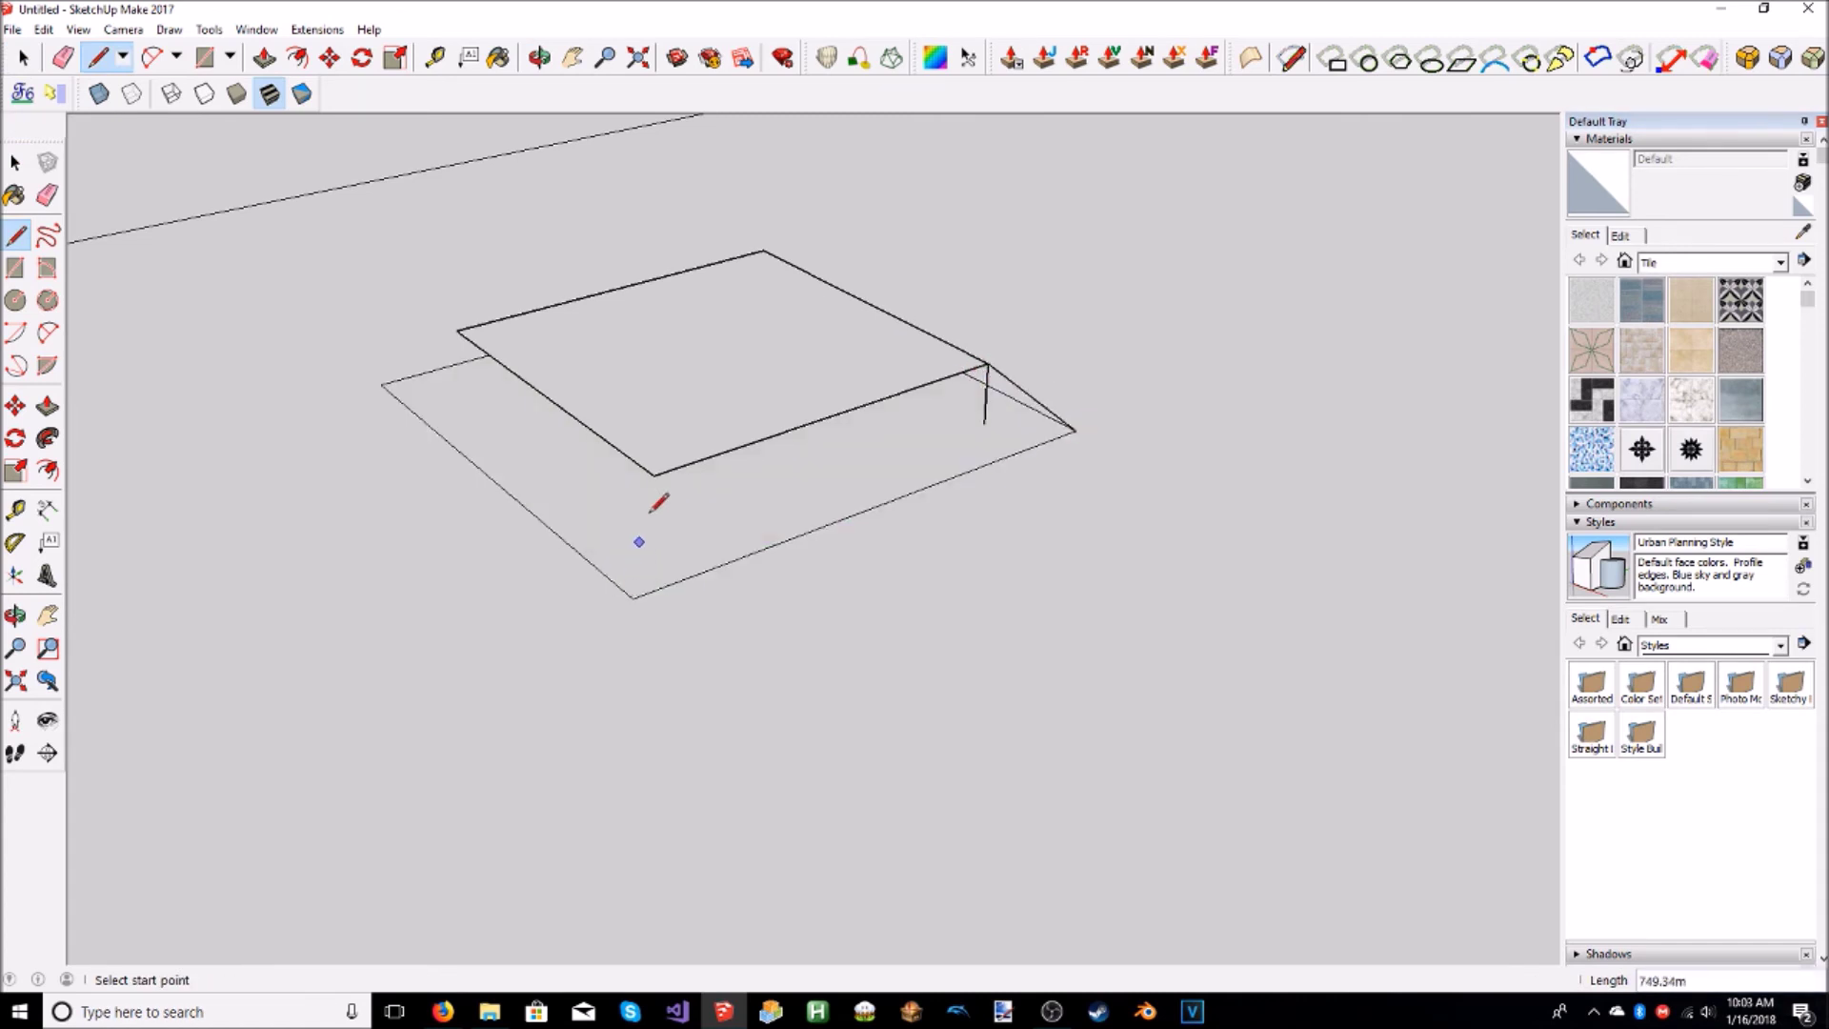
left_click(653, 474)
left_click(633, 597)
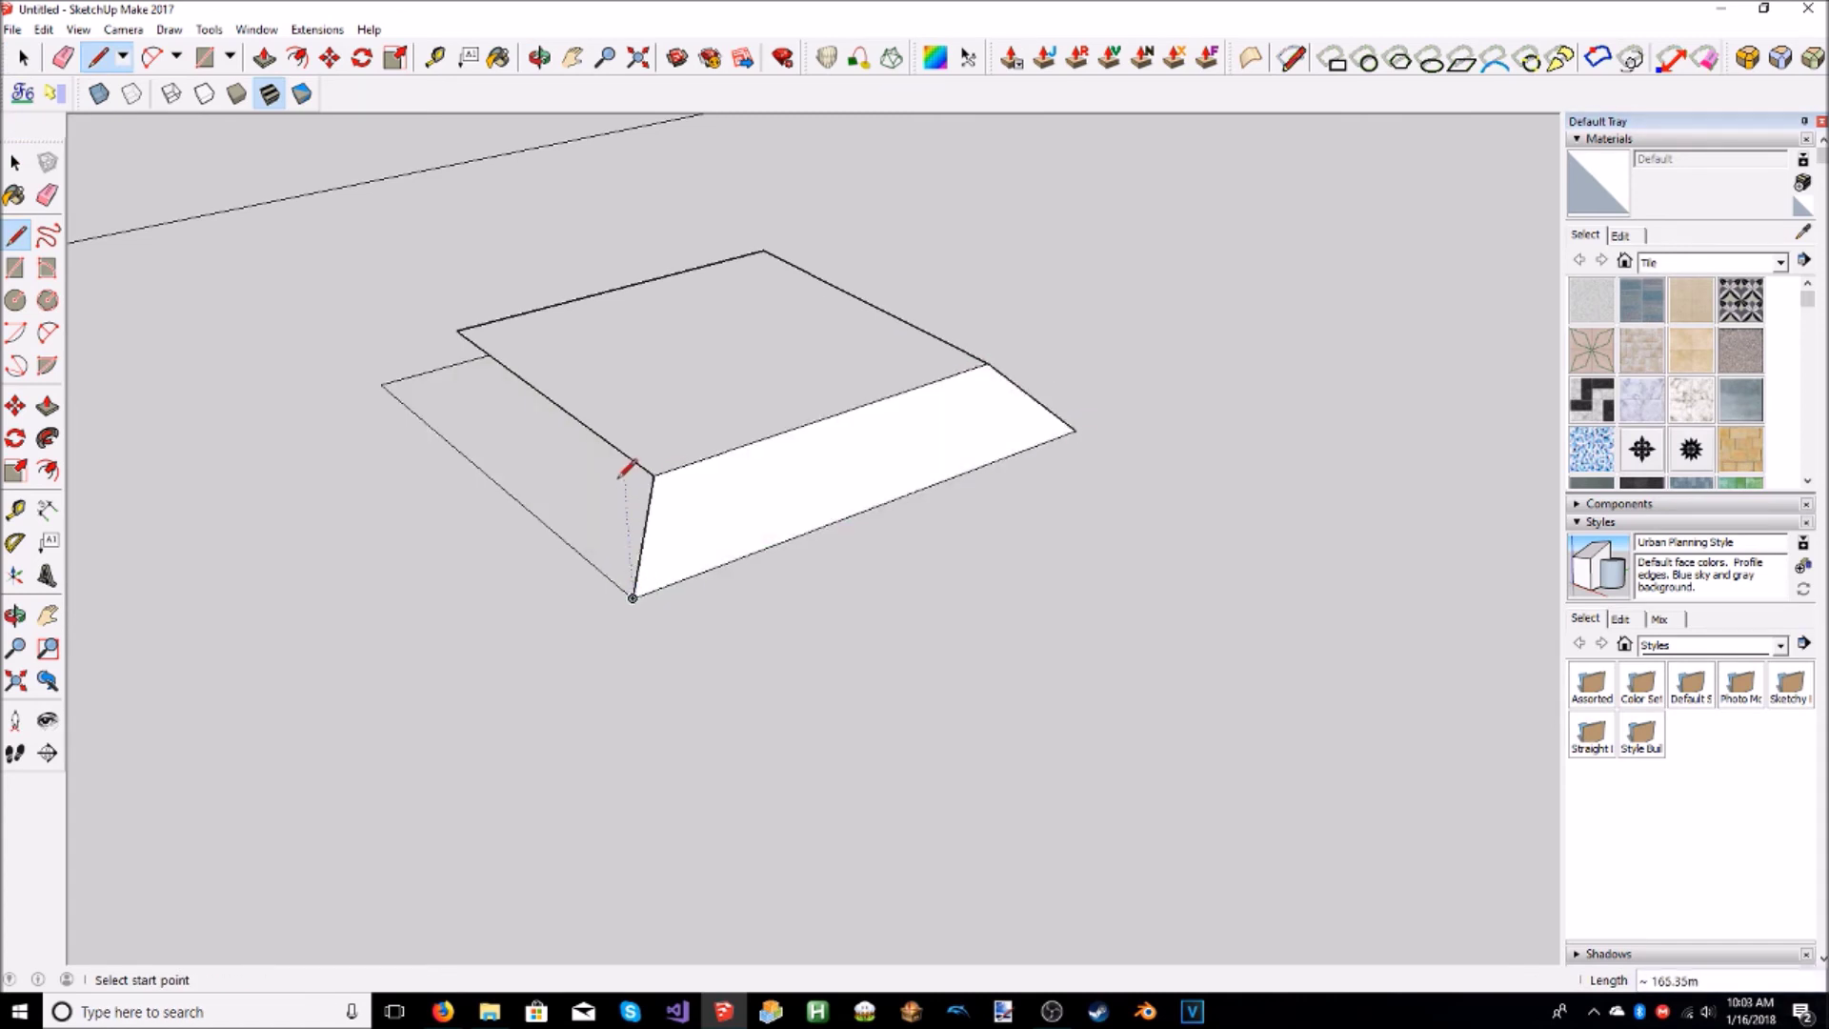
Redo the front slope edge from the top's front corner to the base corner.
key("ctrl+z")
scroll(845, 559, "up", 2)
left_click(617, 649)
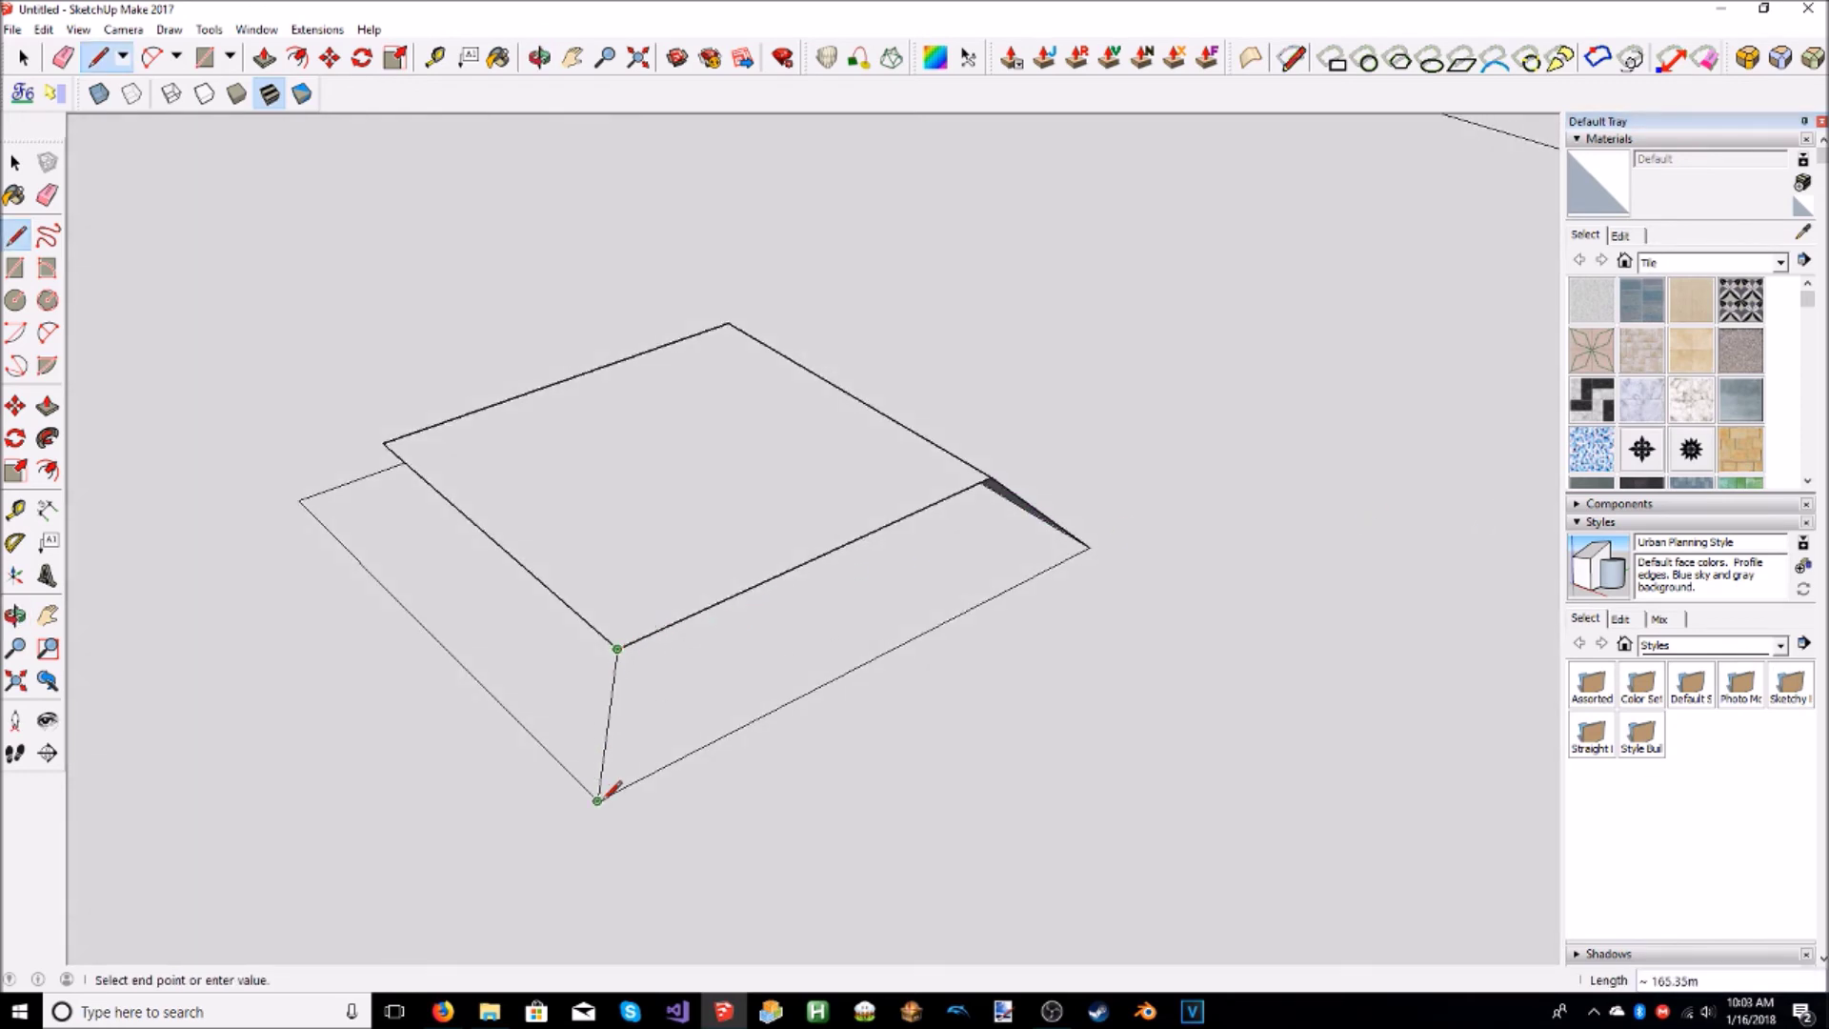
middle_click_drag(602, 796, 836, 624)
left_click(838, 617)
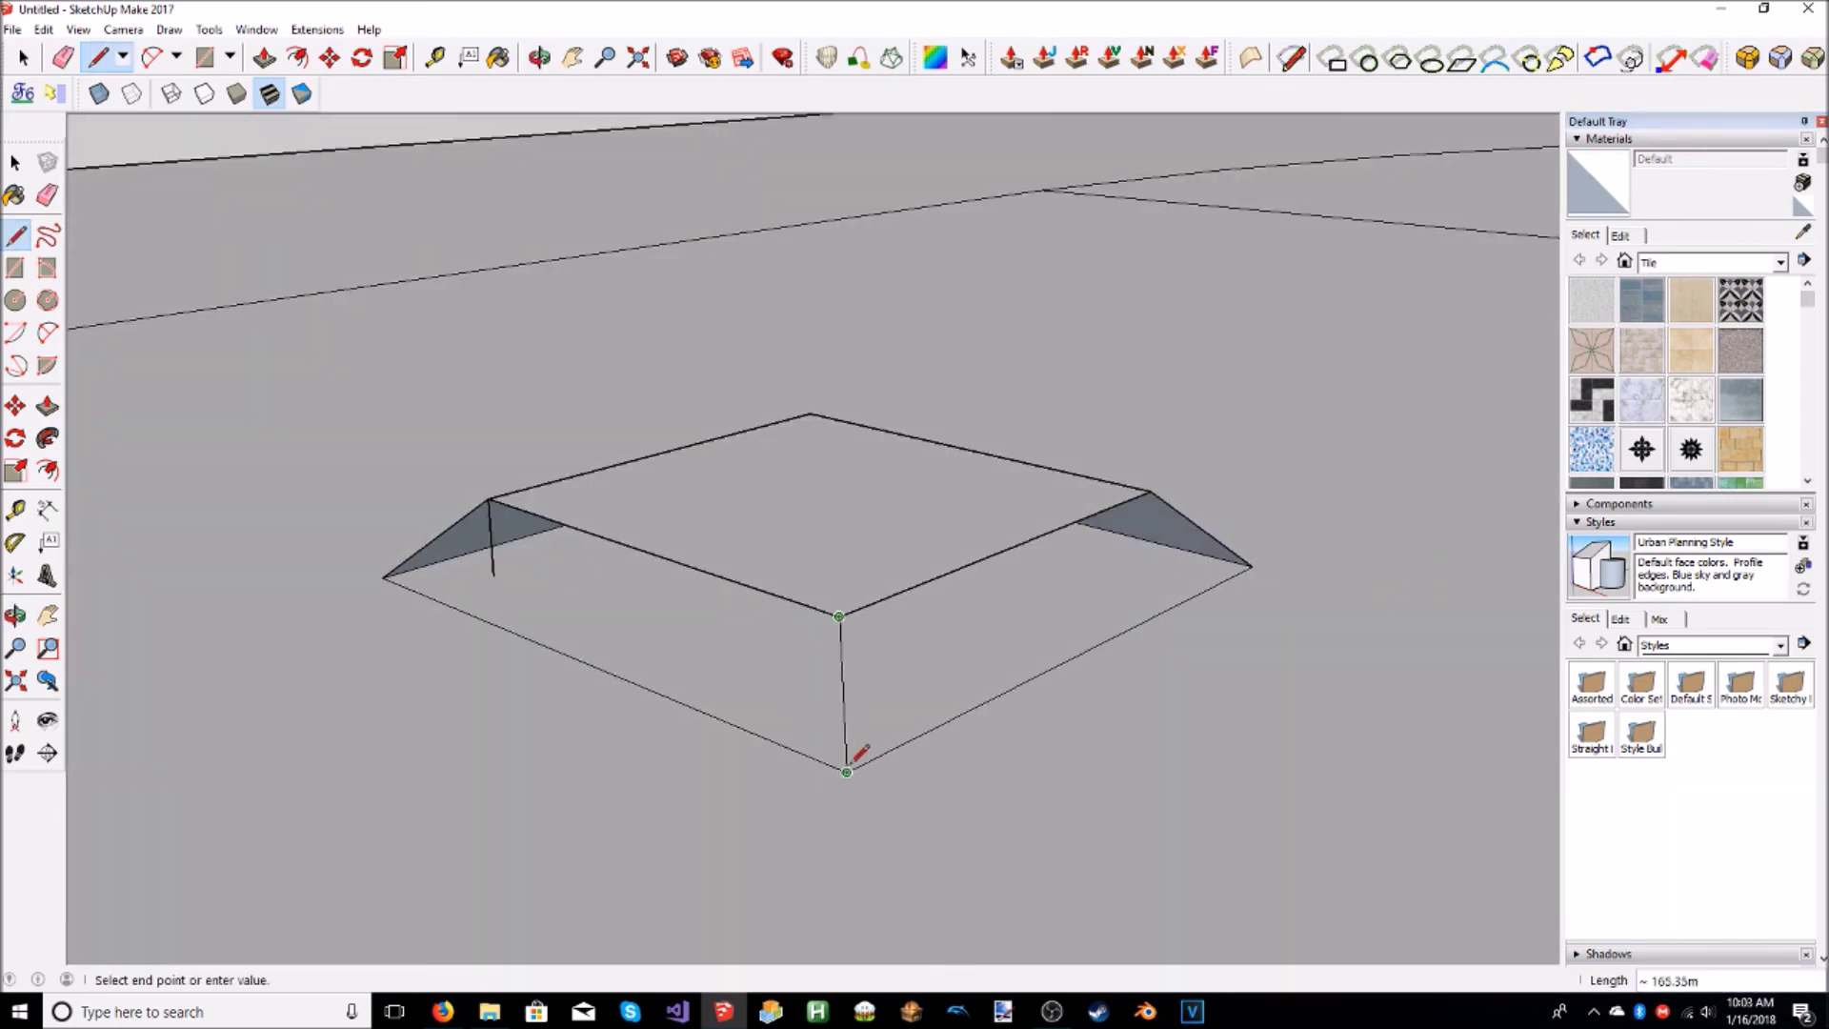
left_click(846, 771)
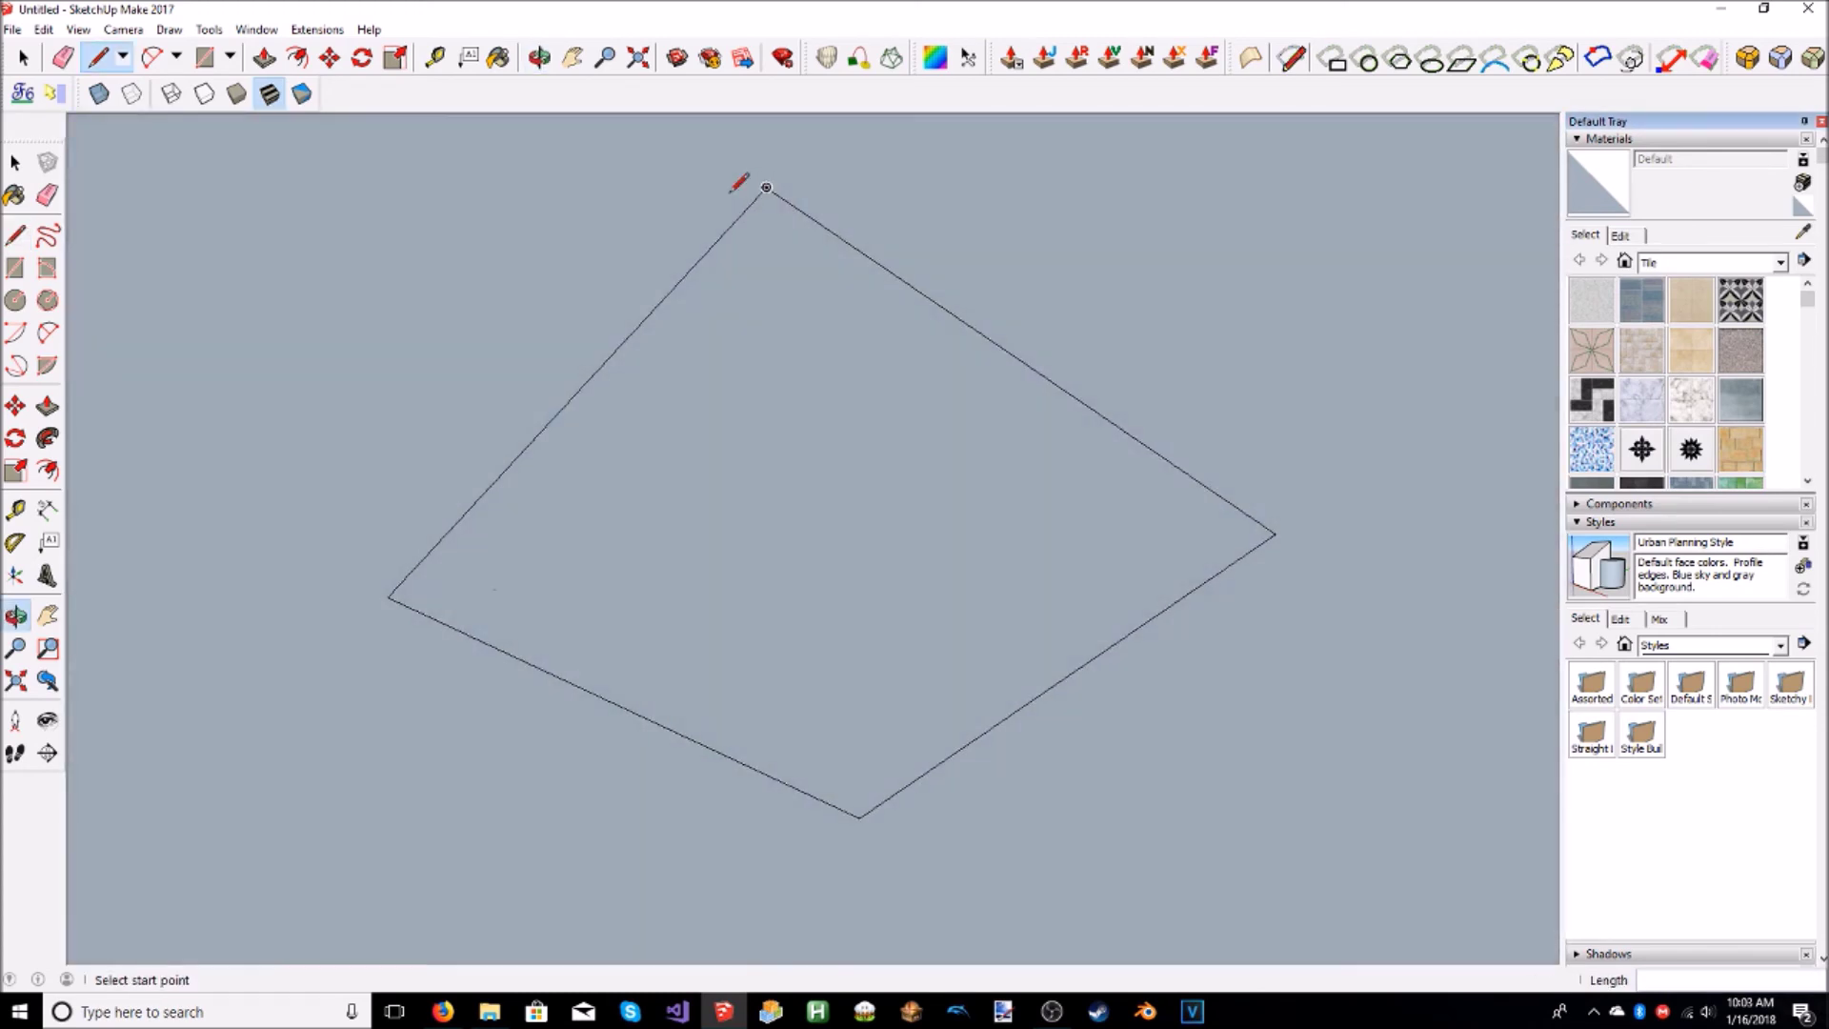
key("space")
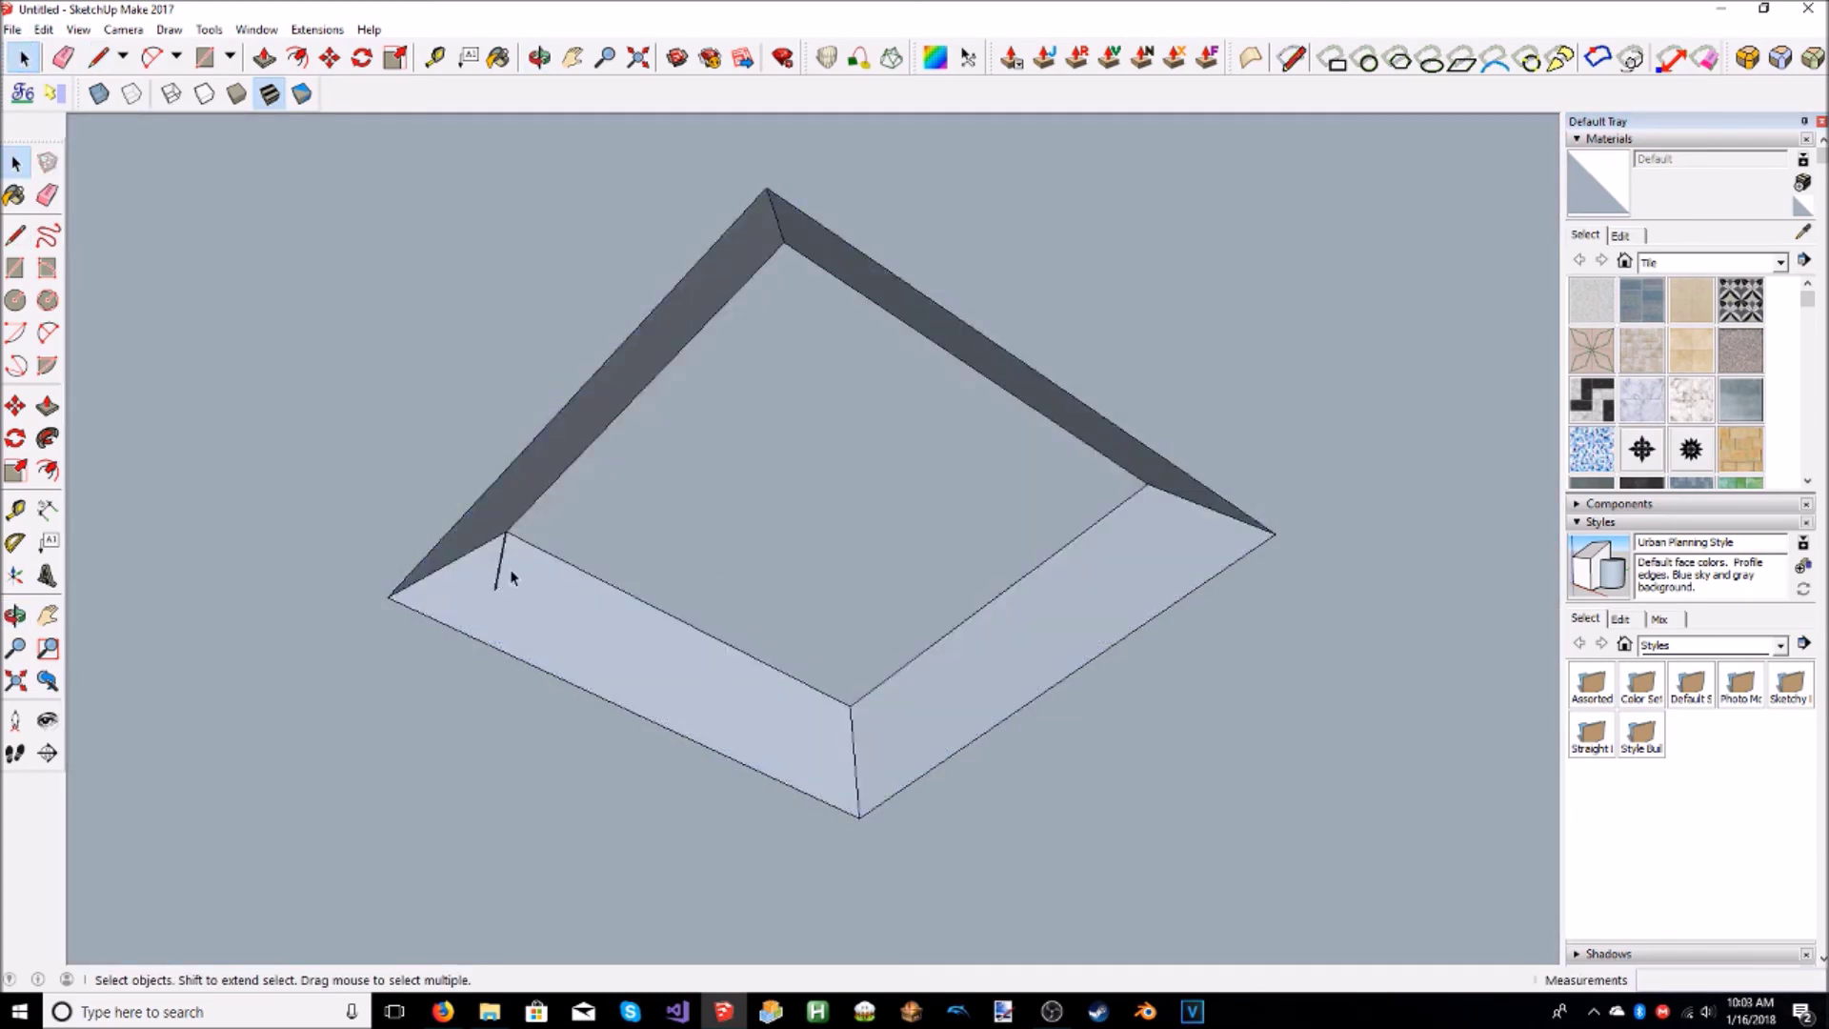
middle_click_drag(499, 579, 956, 588)
Erase the vertical side edges of another box on the track strip.
scroll(957, 589, "down", 3)
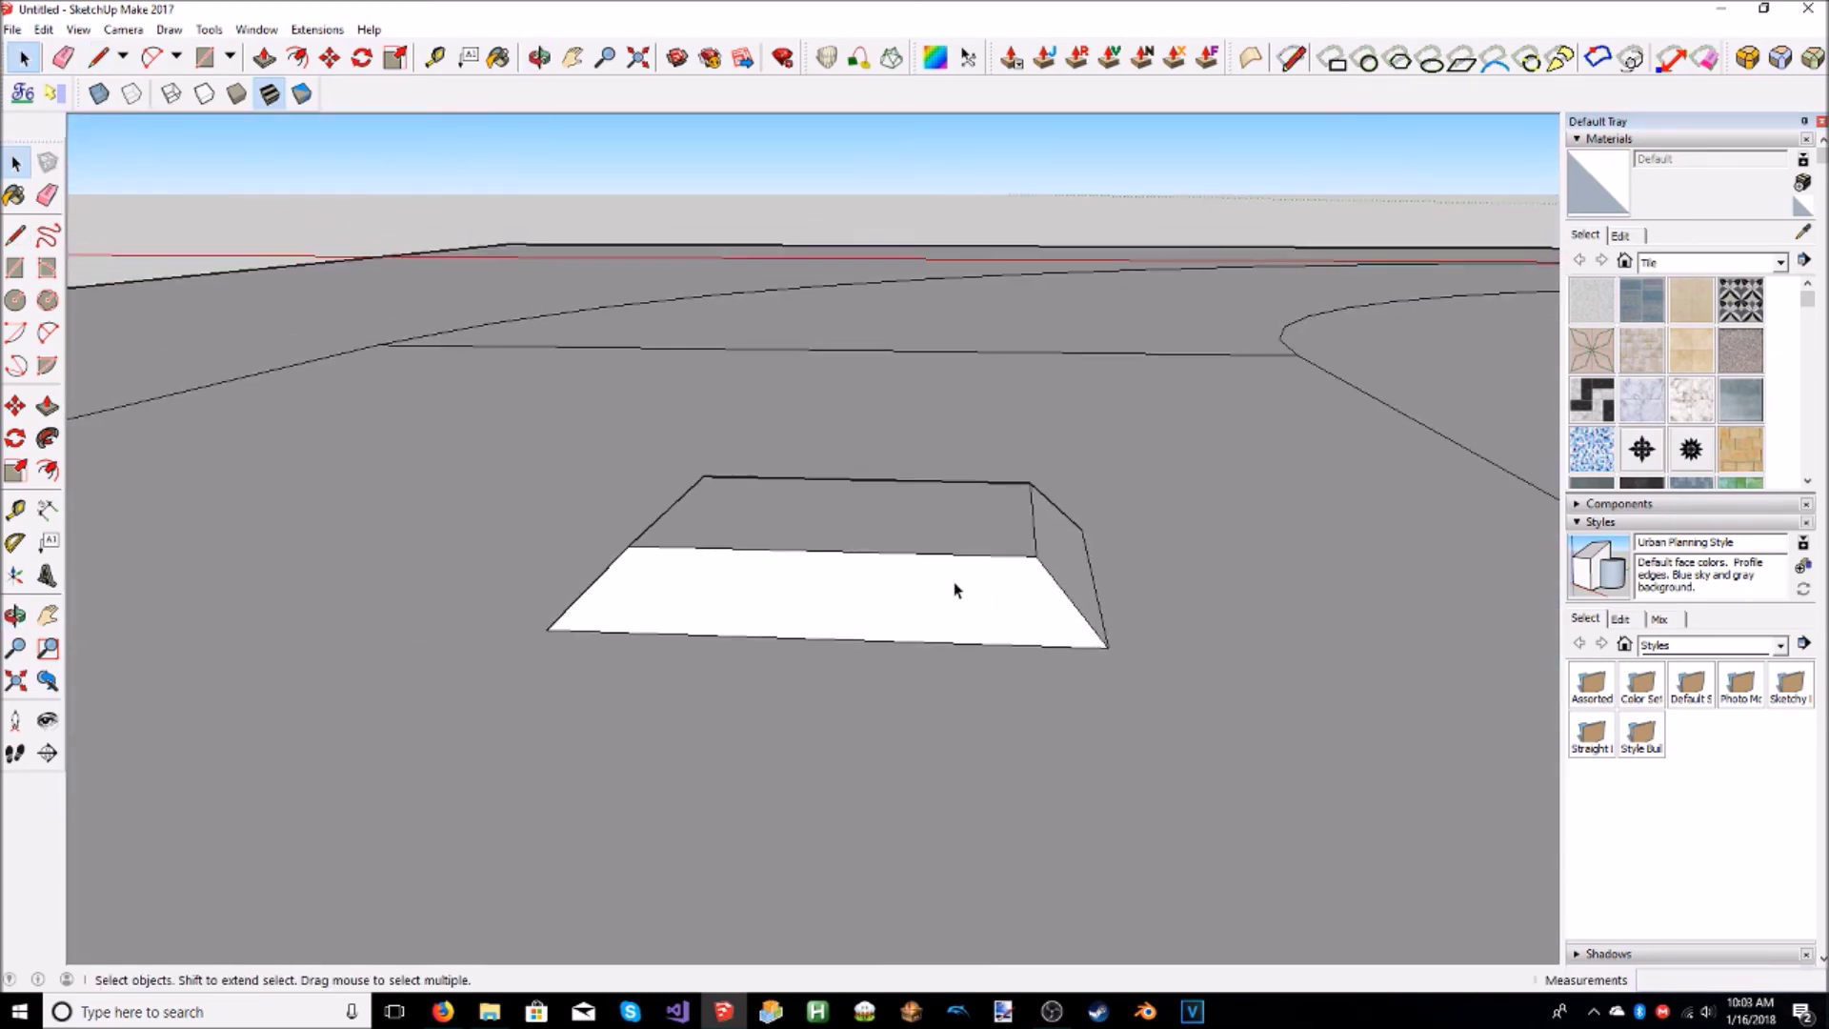
middle_click_drag(1148, 592, 530, 678)
scroll(381, 862, "down", 3)
scroll(572, 653, "up", 3)
scroll(1106, 613, "up", 5)
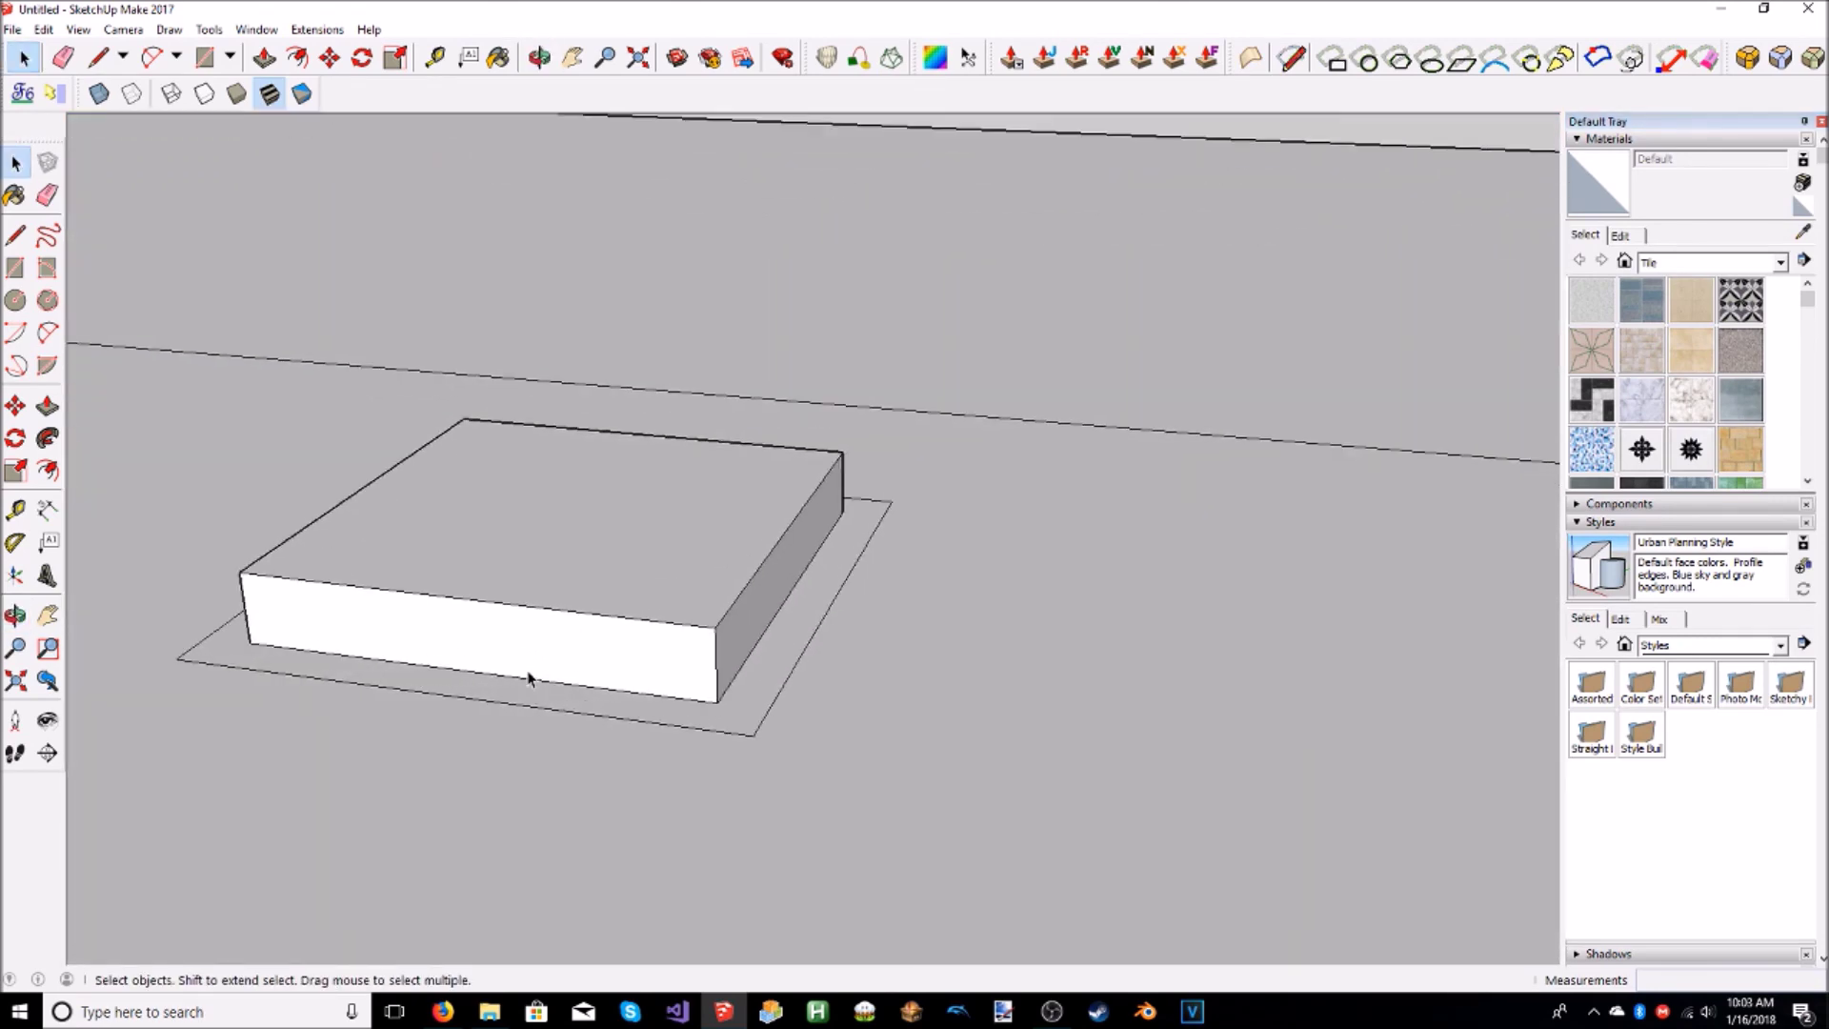
left_click(63, 58)
middle_click_drag(775, 657, 831, 610)
mouse_move(796, 614)
left_mouse_down()
mouse_move(906, 601)
mouse_move(1091, 478)
left_mouse_up()
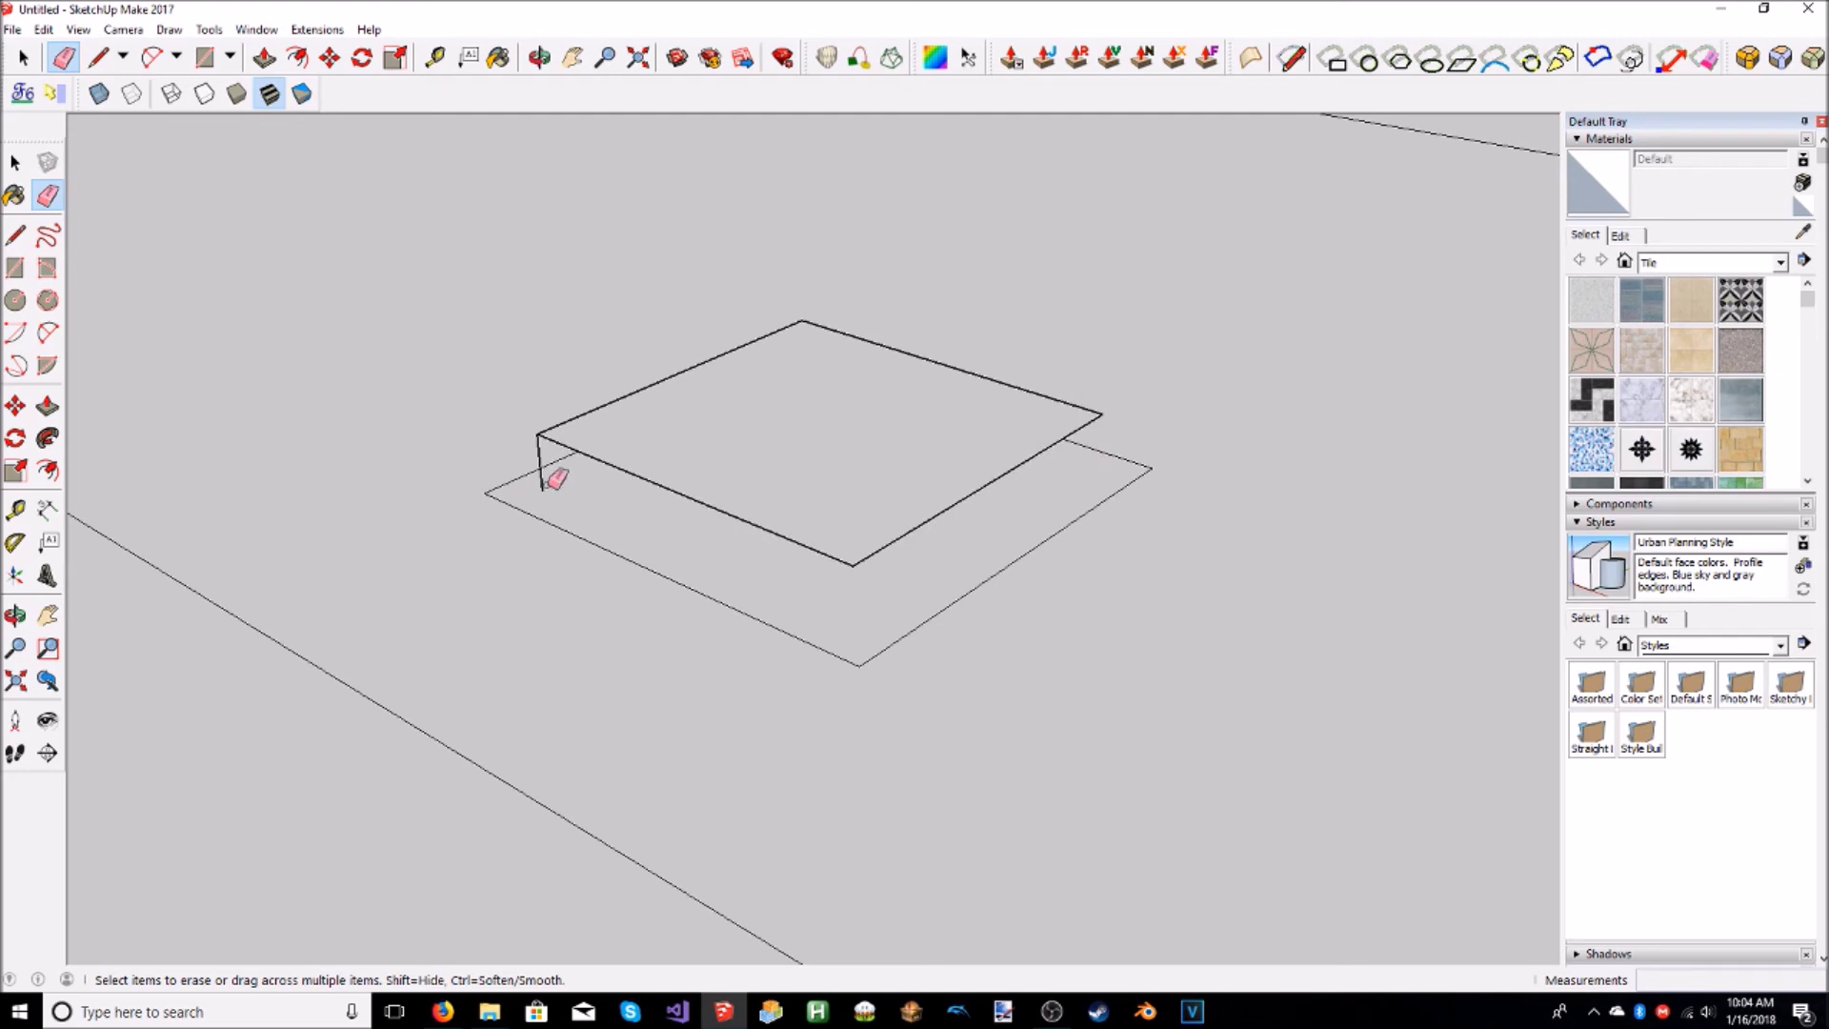
left_click(23, 57)
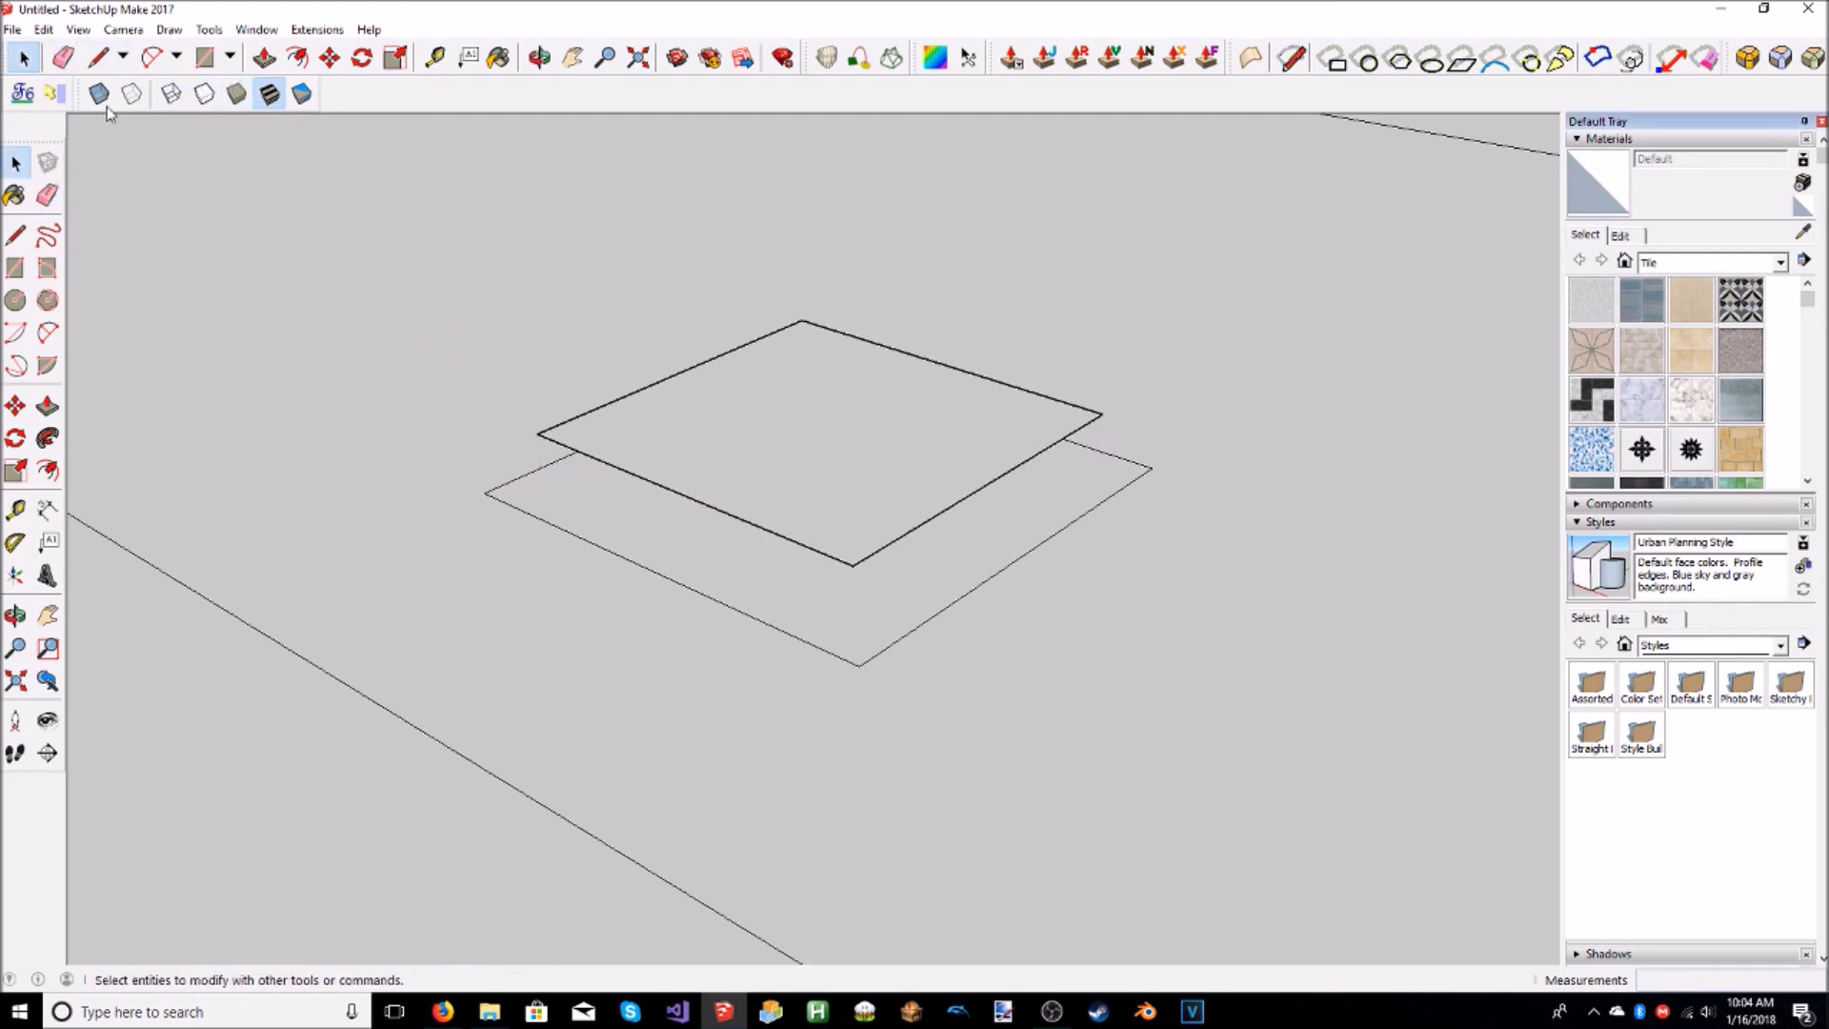
Draw the first slope edges from the upper square's corners to the base corners.
left_click(98, 57)
left_click(852, 564)
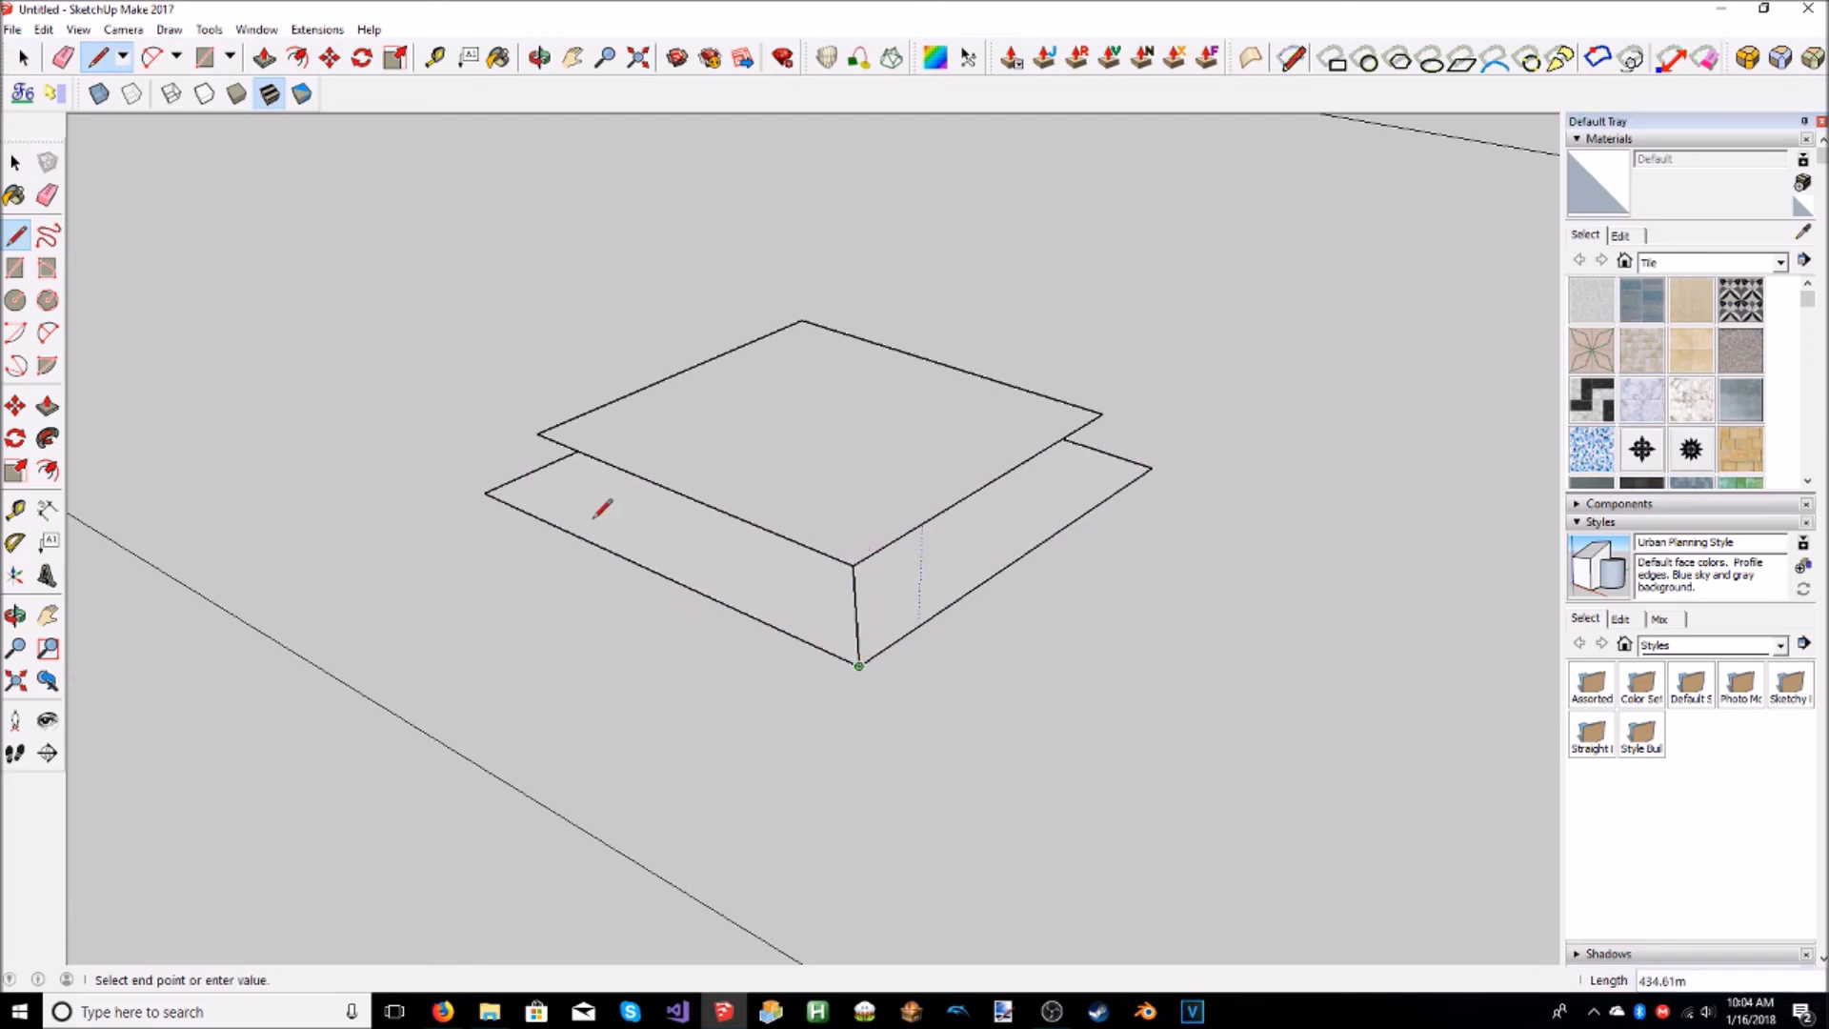
left_click(853, 564)
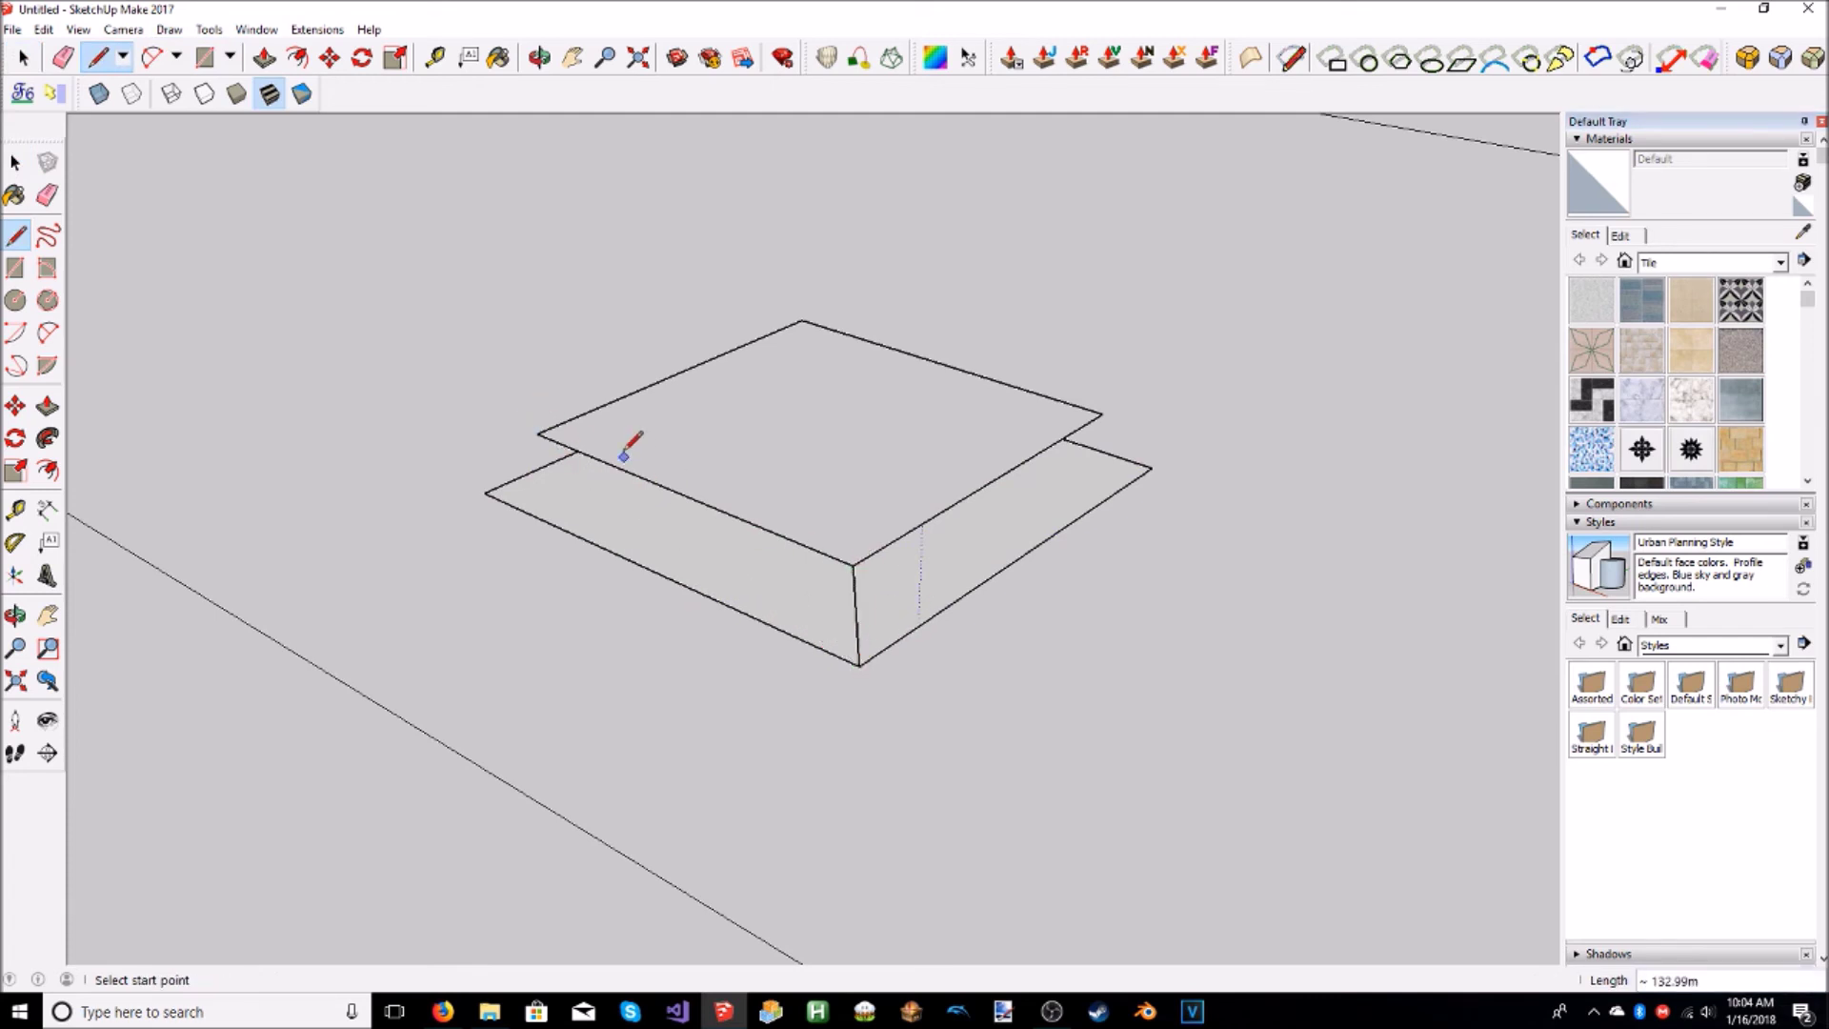
left_click(533, 430)
left_click(486, 494)
mouse_move(1052, 529)
middle_mouse_down()
mouse_move(1143, 563)
mouse_move(1134, 582)
middle_mouse_up()
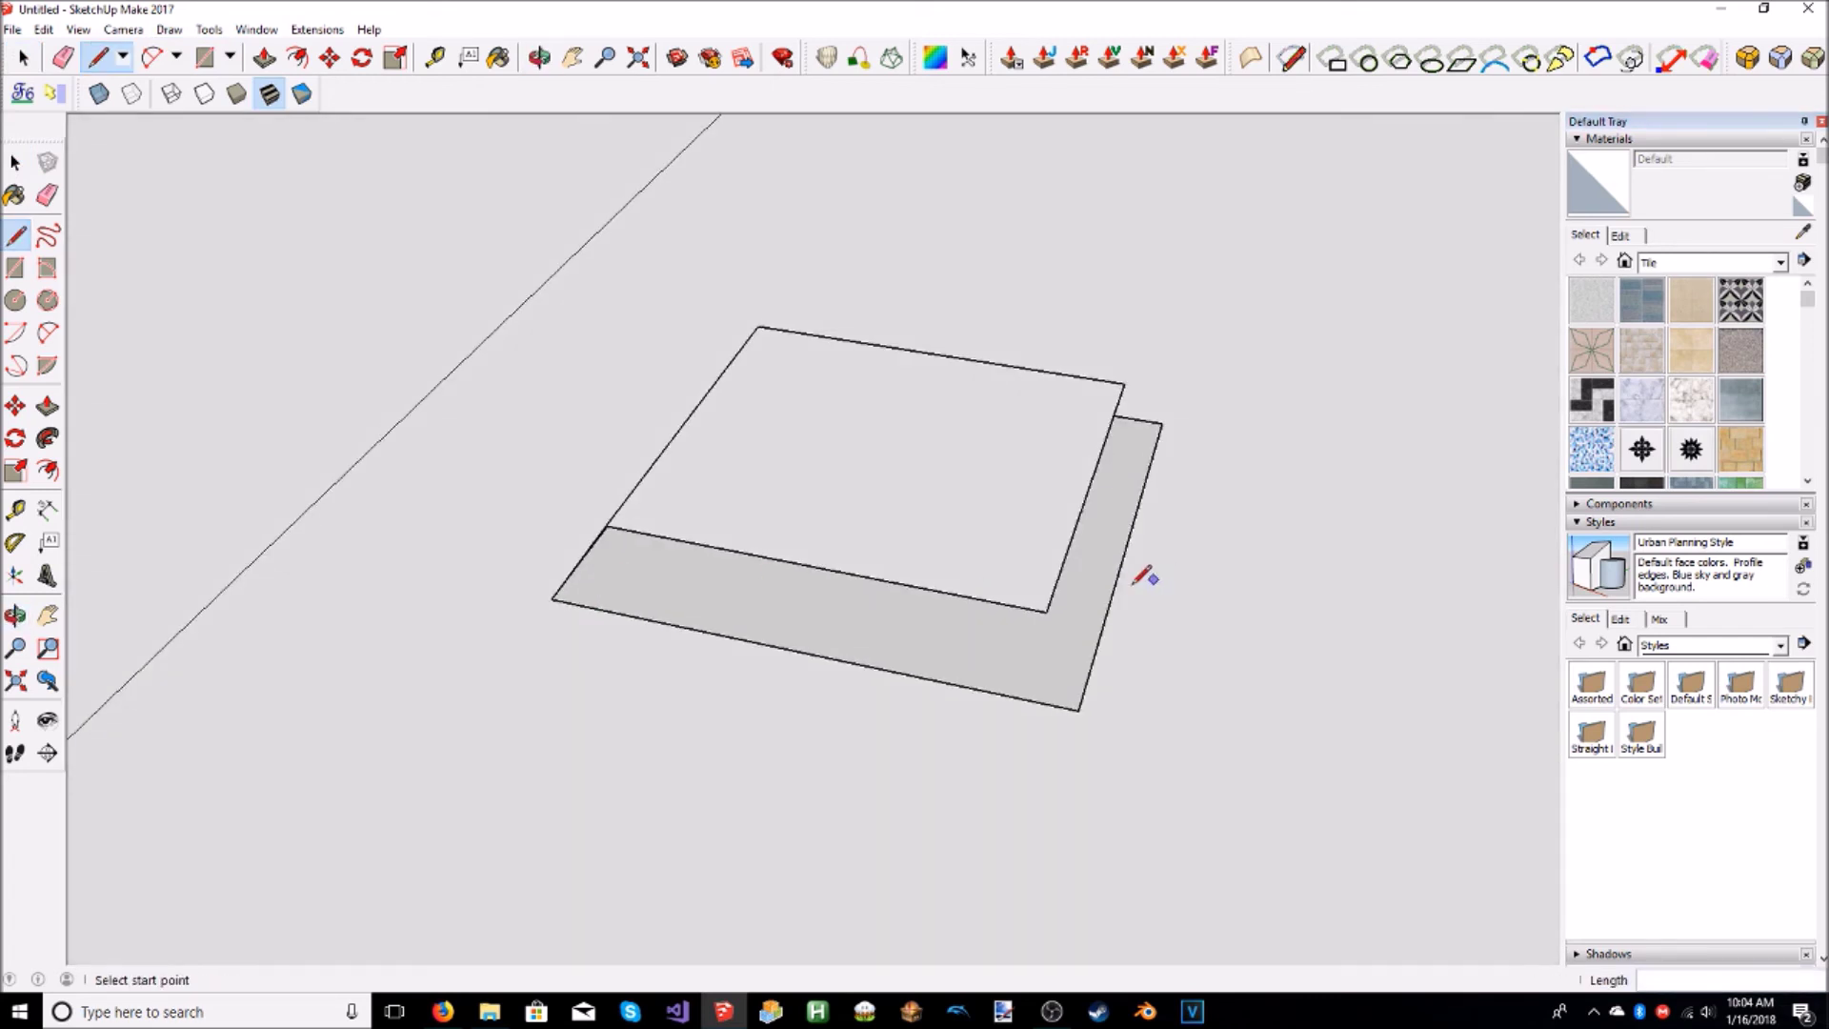
Draw the remaining slope edges, closing the front and last sloped faces.
left_click(1047, 610)
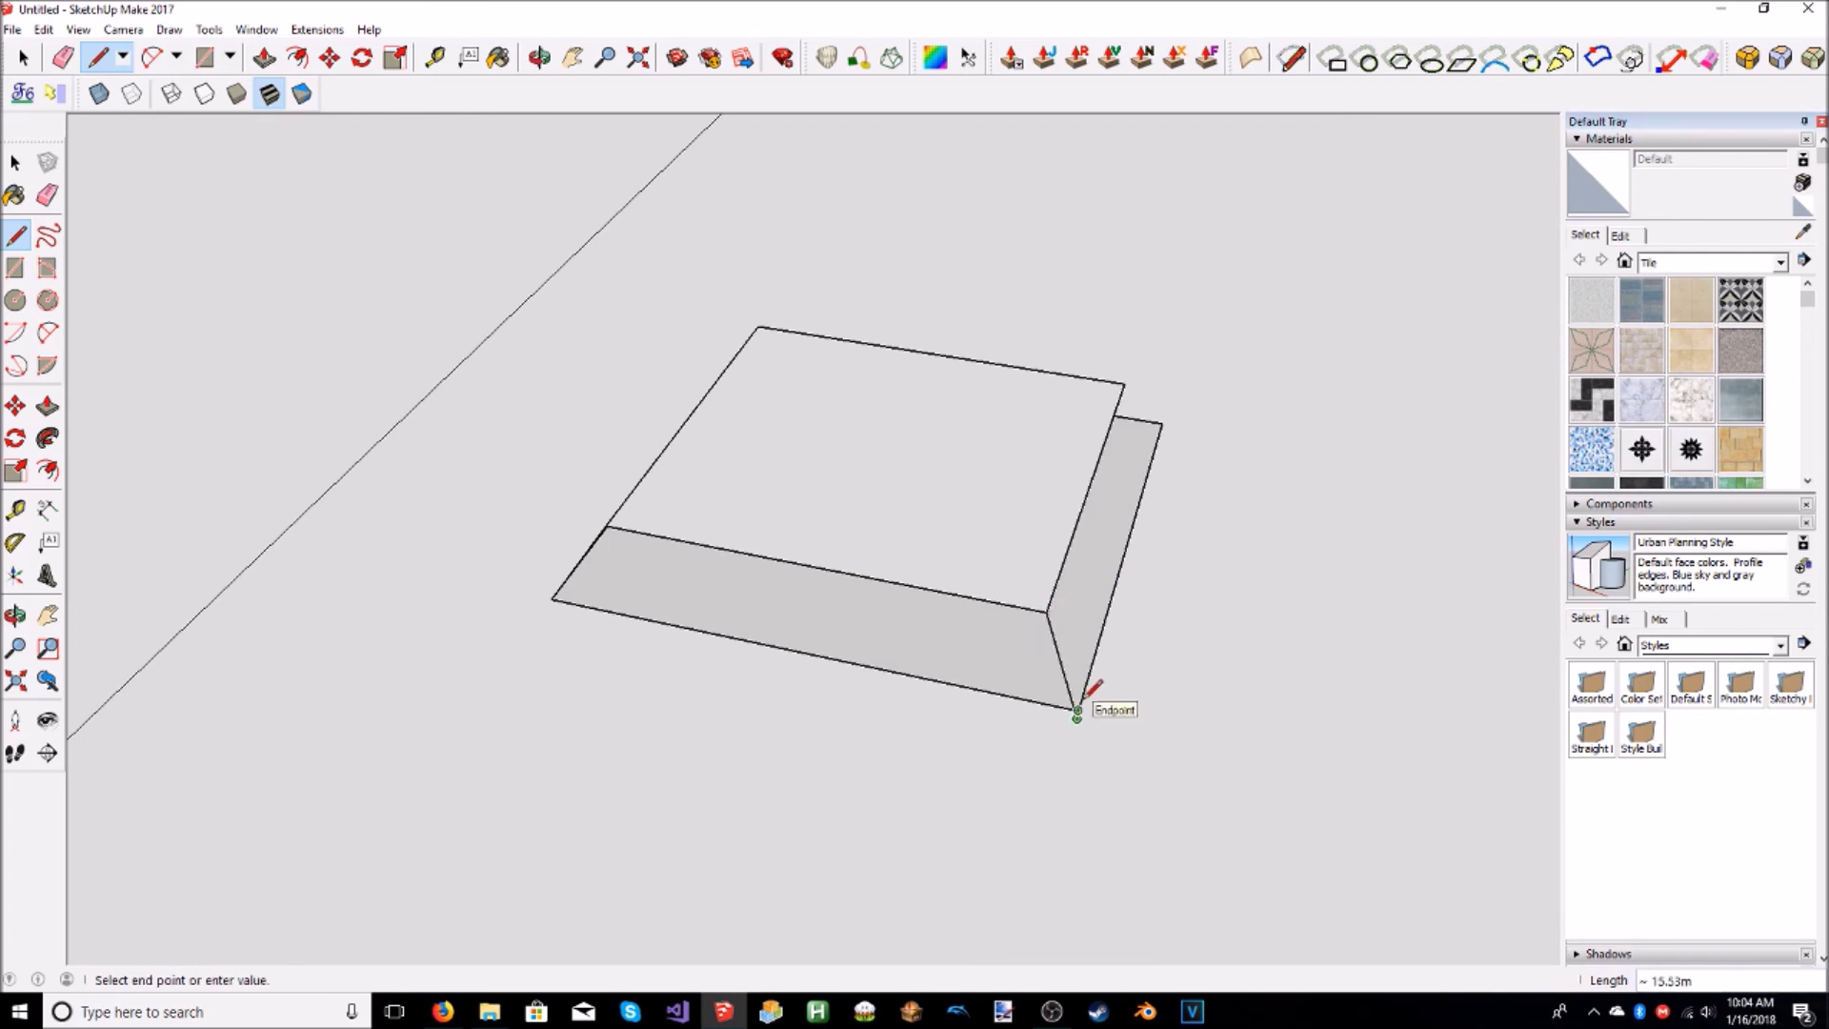
key("Escape")
left_click(1047, 611)
left_click(1079, 709)
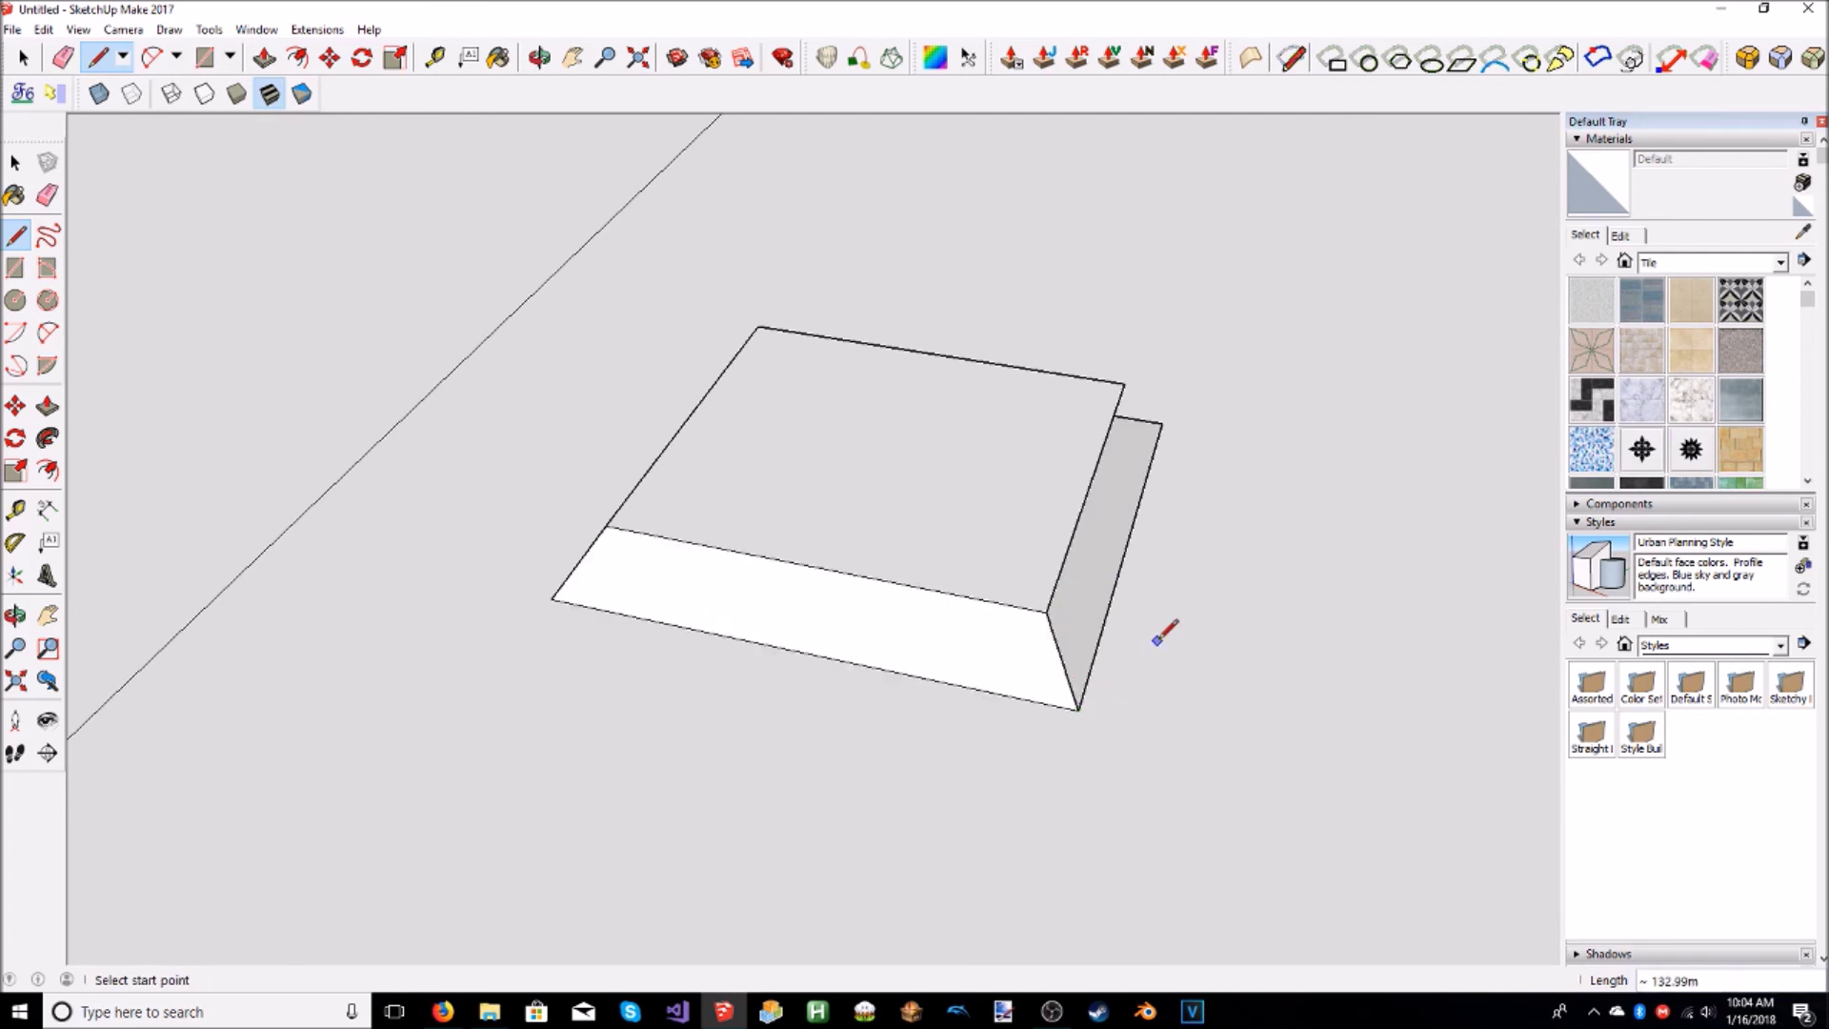
mouse_move(1163, 632)
middle_mouse_down()
mouse_move(1191, 584)
mouse_move(1232, 581)
mouse_move(980, 659)
middle_mouse_up()
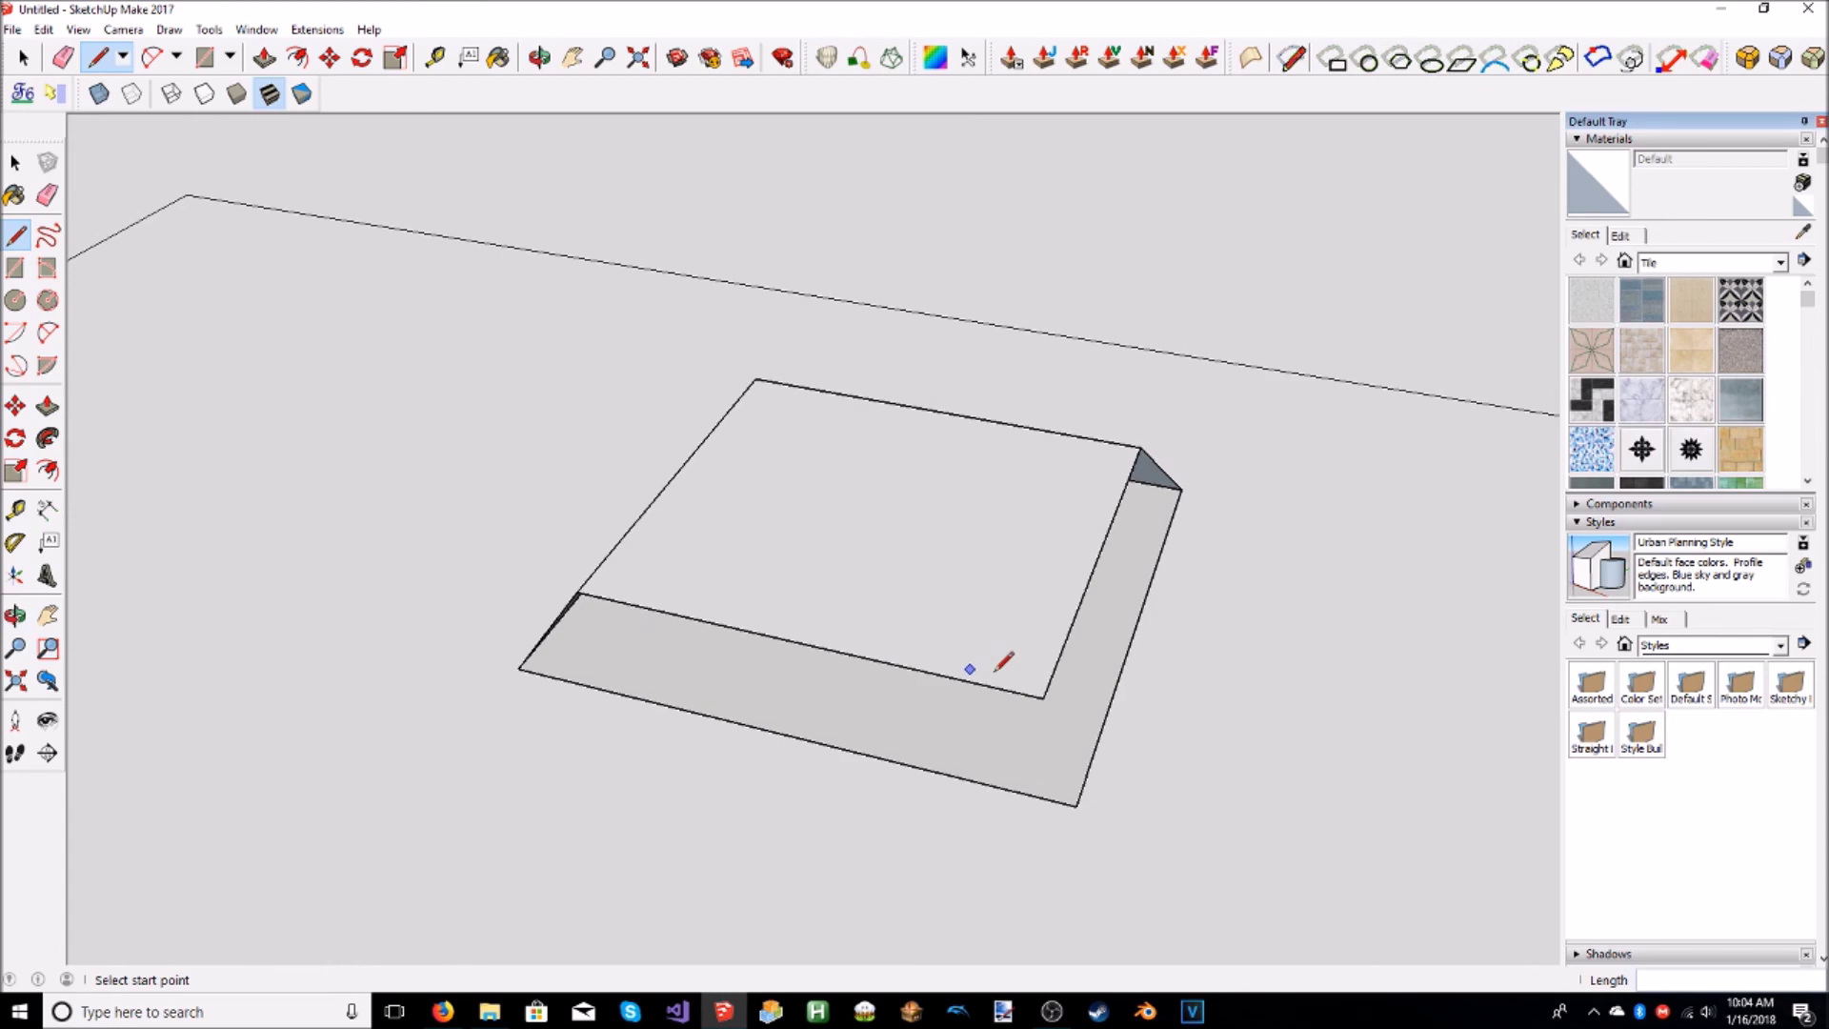
left_click(1043, 698)
left_click(1077, 804)
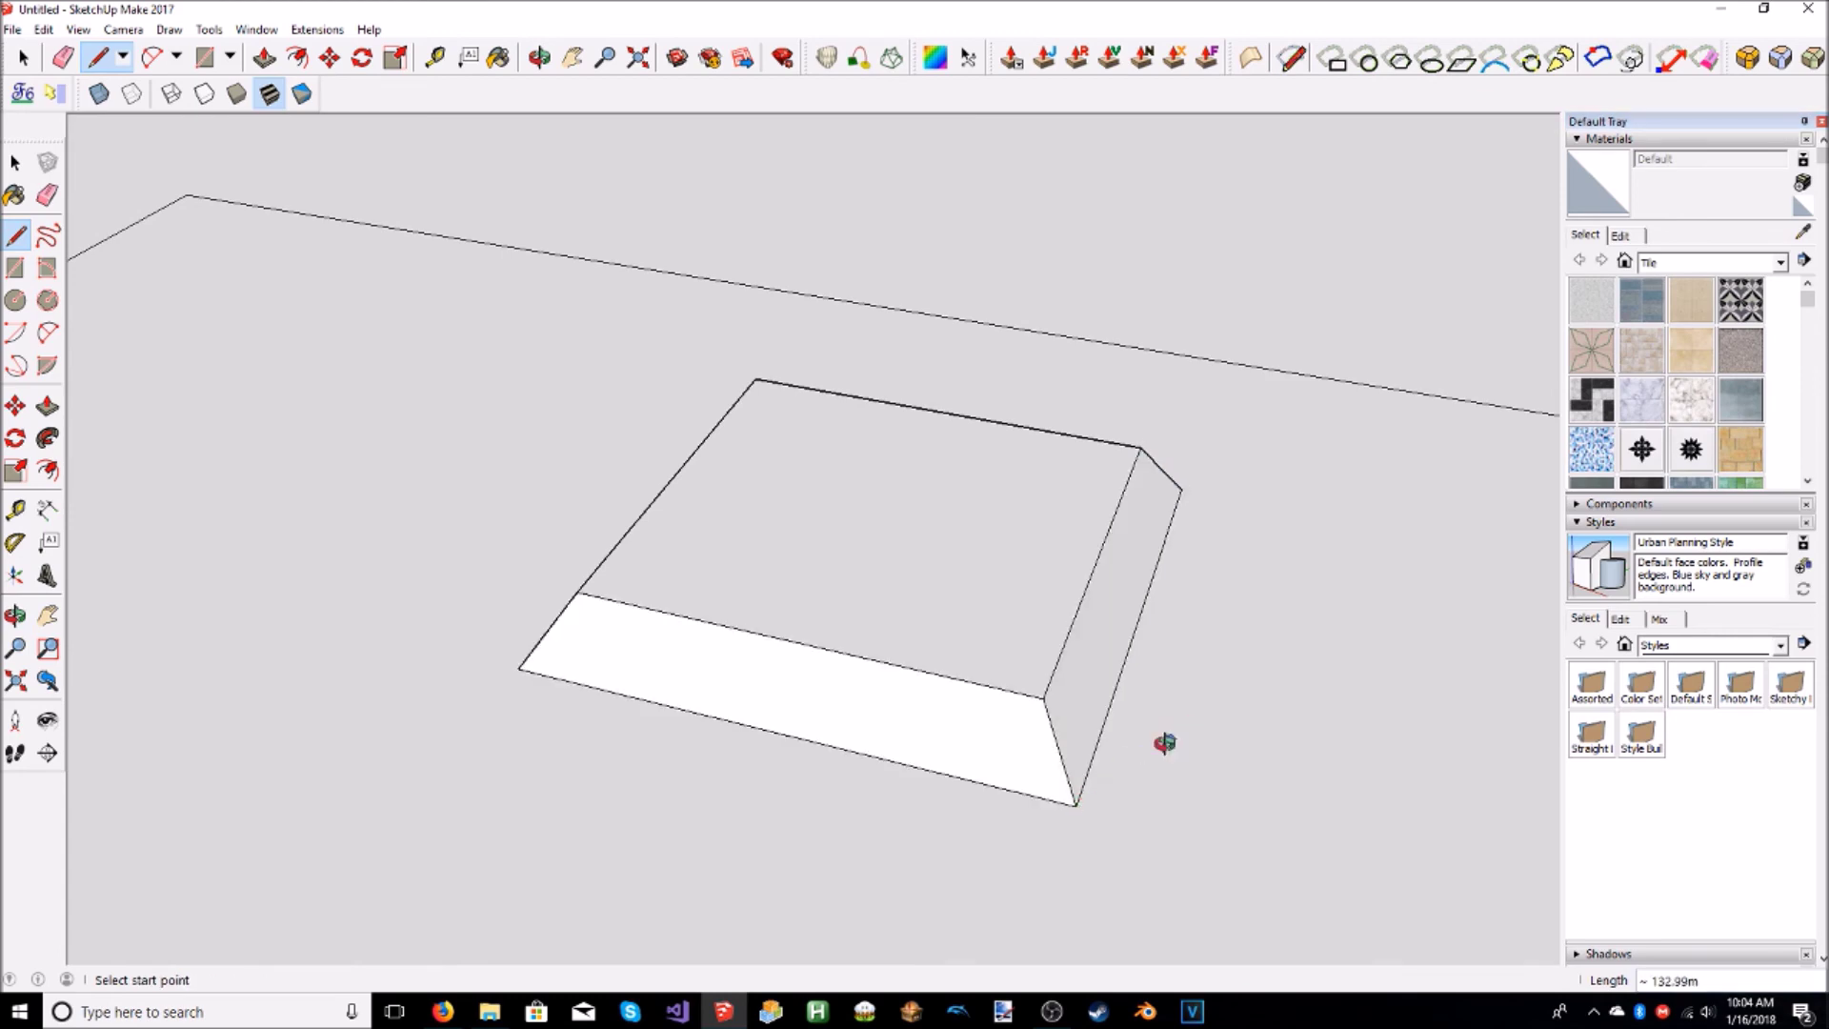
Zoom and orbit out to view the whole track with its four speed bumps.
scroll(1004, 755, "down", 5)
middle_click_drag(1057, 775, 289, 808)
scroll(396, 763, "down", 3)
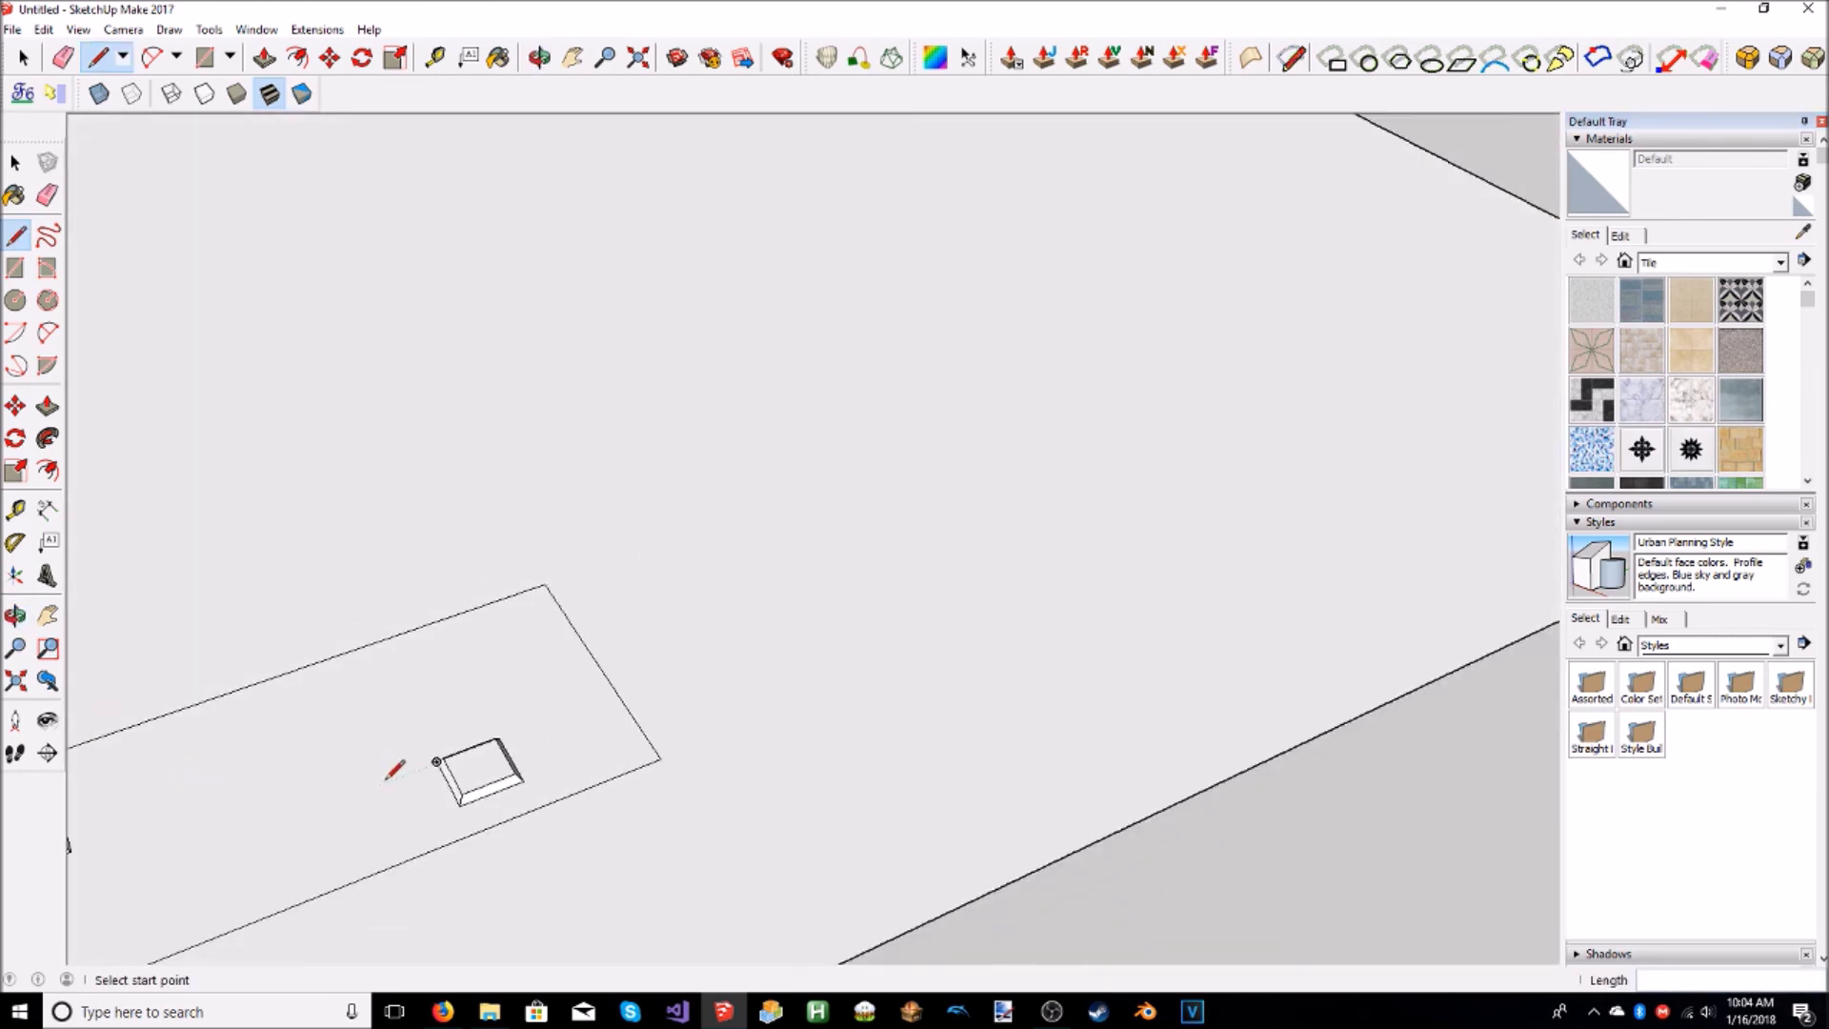
scroll(1289, 477, "down", 3)
key("o")
left_click_drag(1290, 477, 633, 694)
key("l")
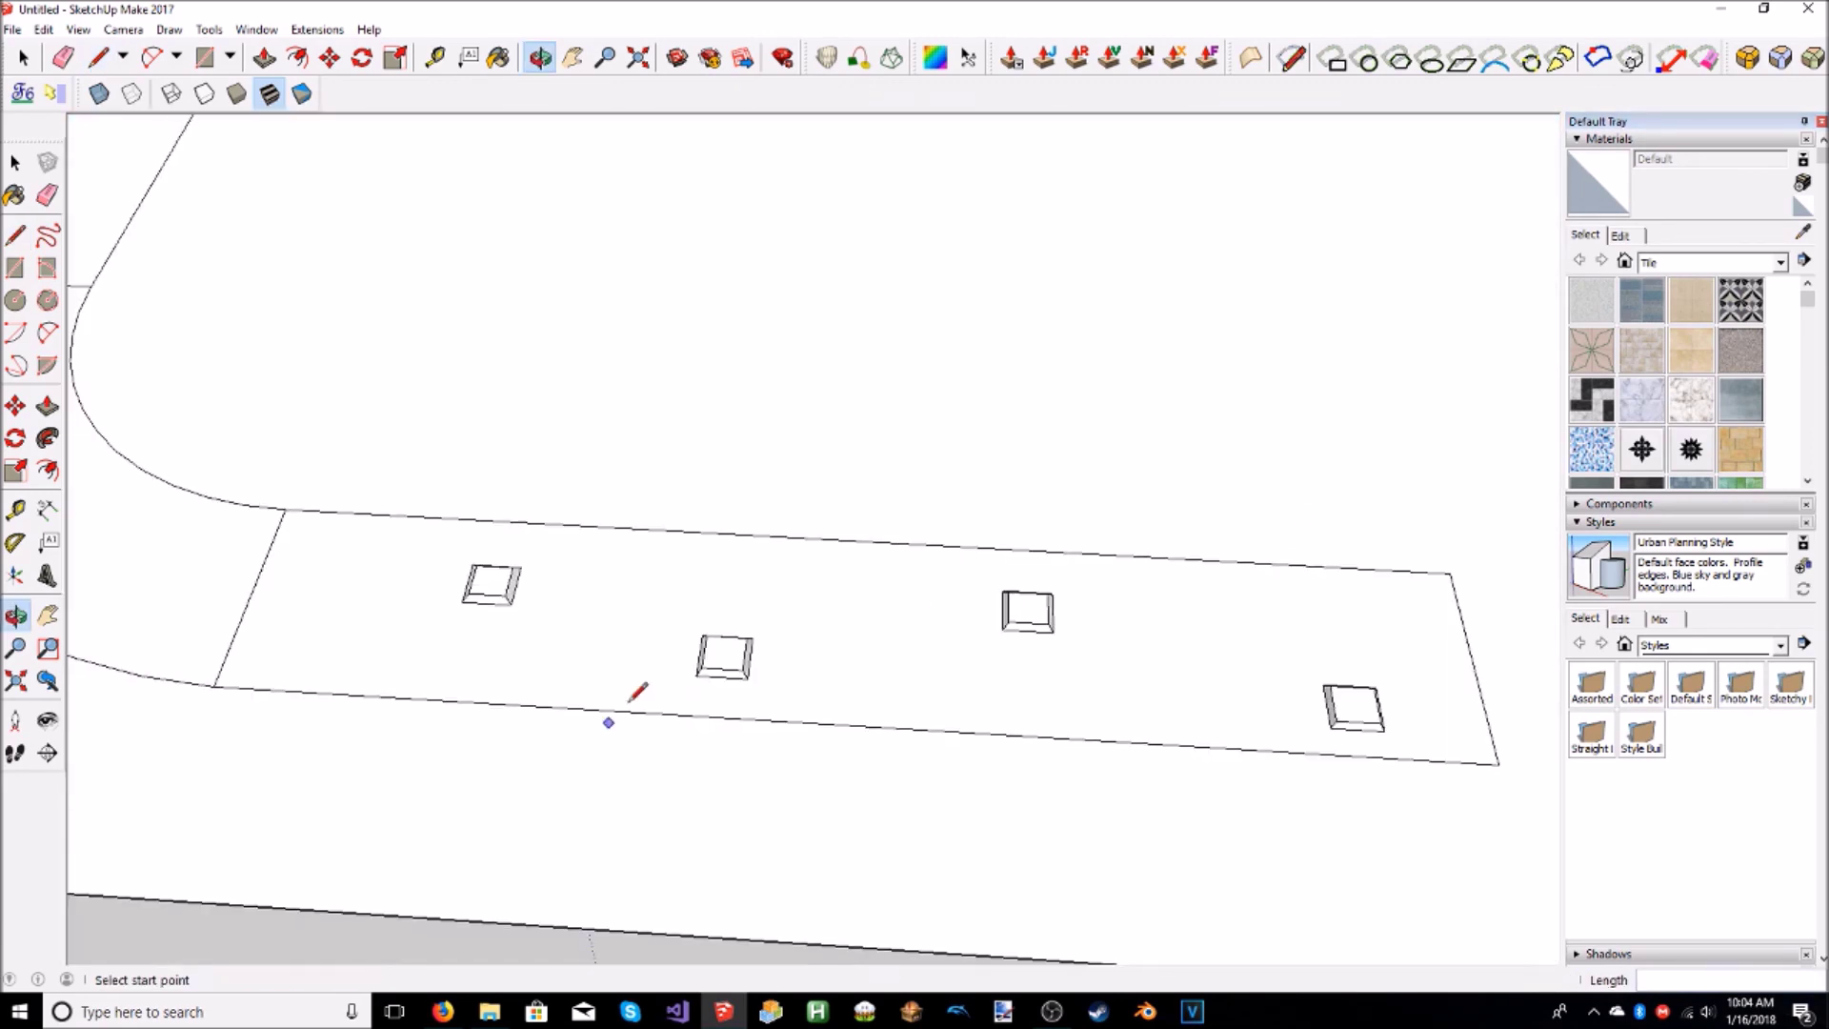
middle_click_drag(632, 694, 705, 644)
scroll(698, 652, "down", 2)
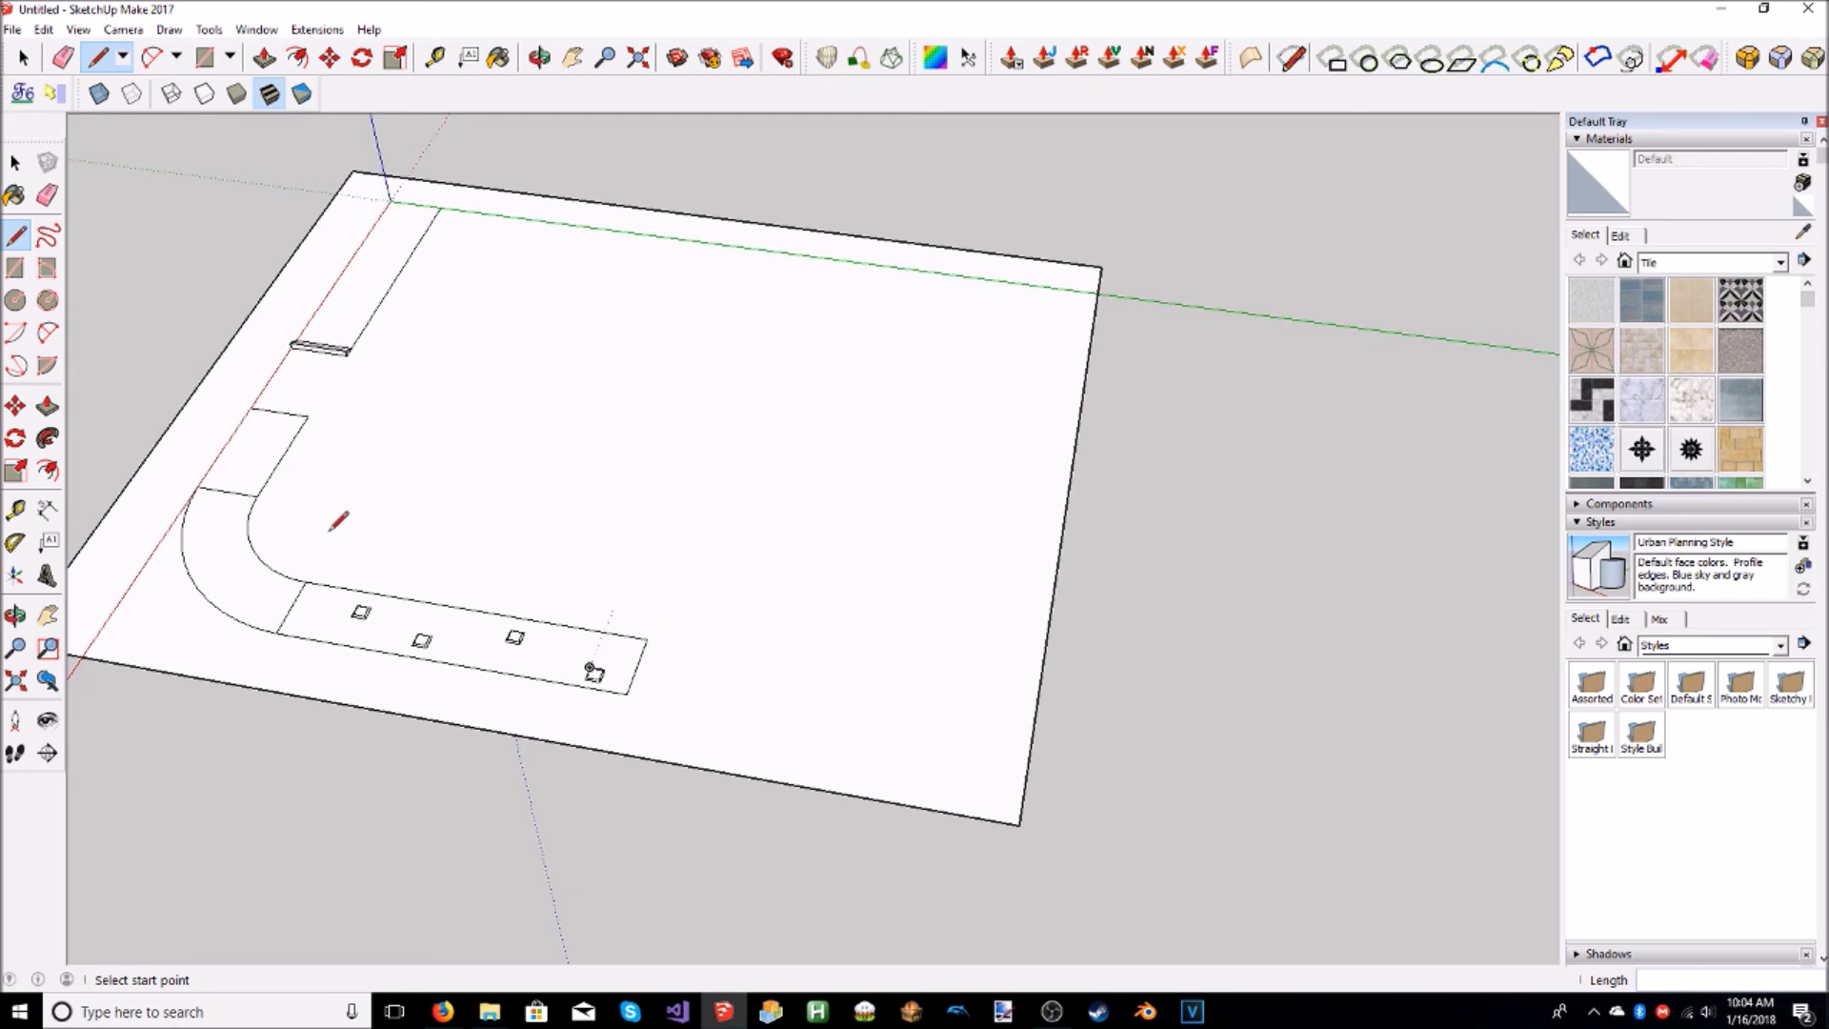
Try a rectangle at the strip's end corner, then undo it.
key("r")
scroll(613, 684, "up", 5)
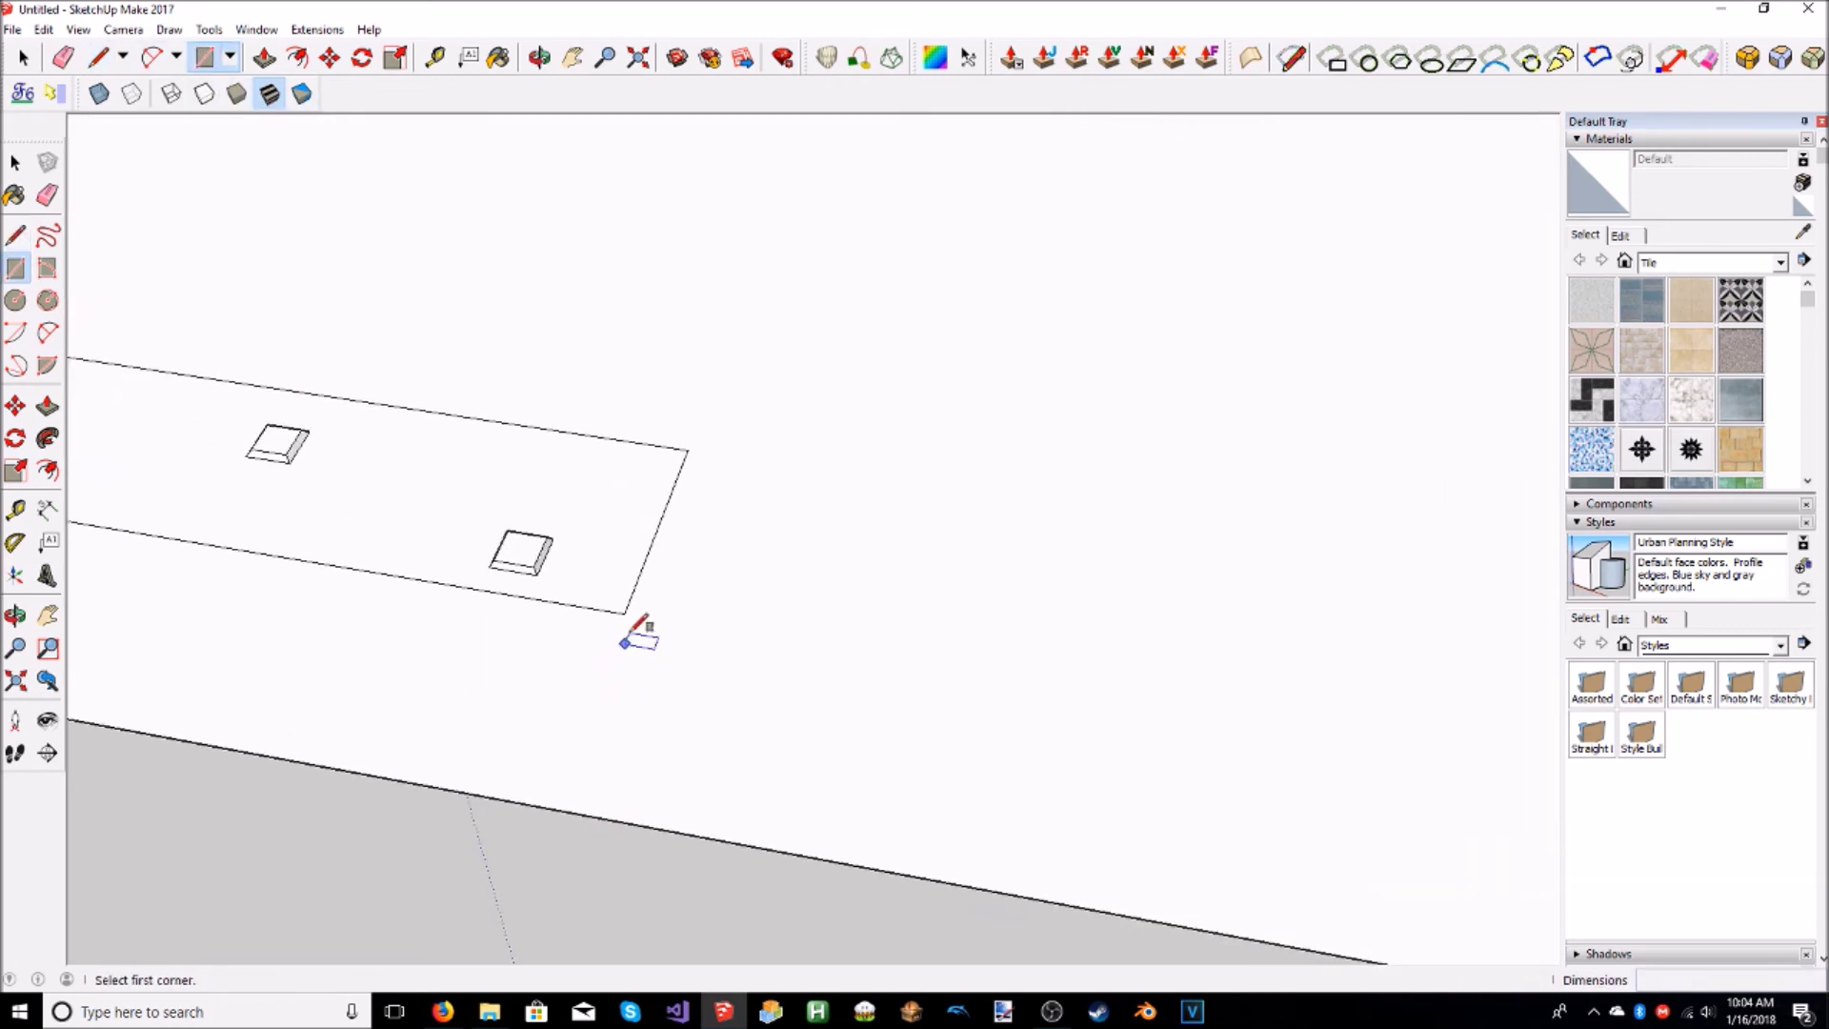
left_click(626, 612)
middle_click_drag(928, 526, 808, 763, "shift")
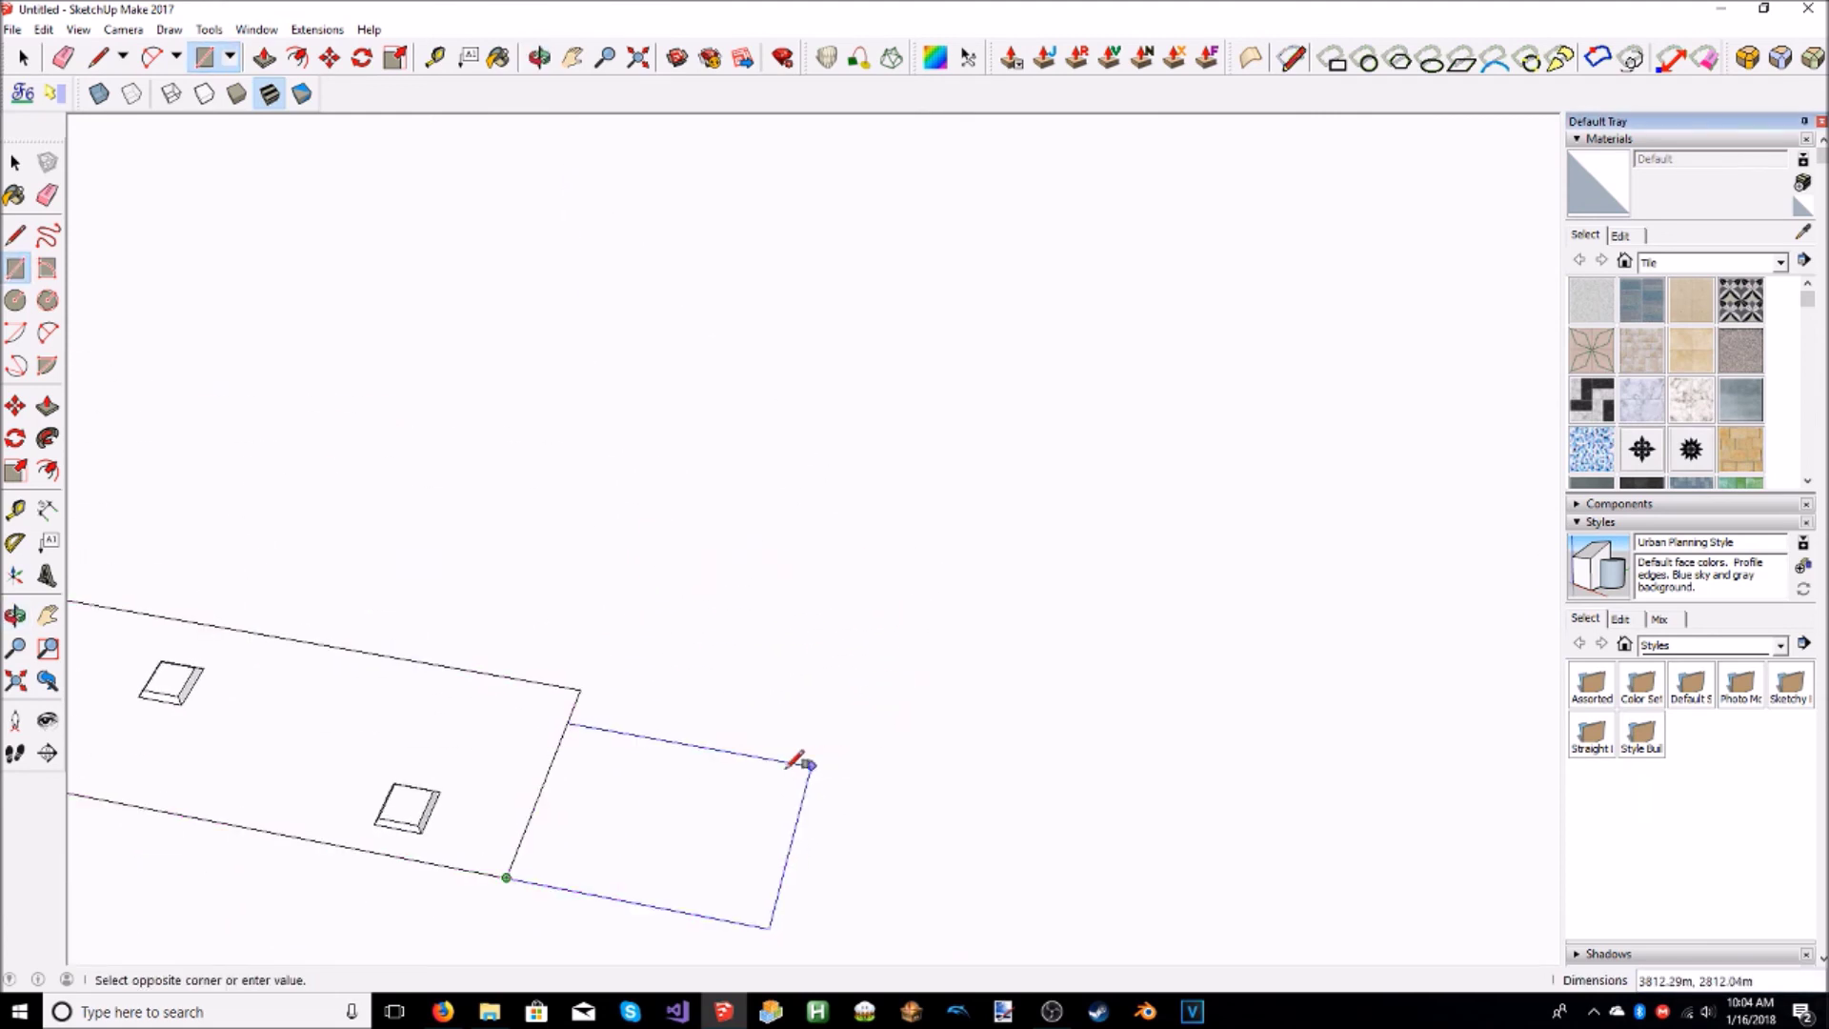
left_click(714, 697)
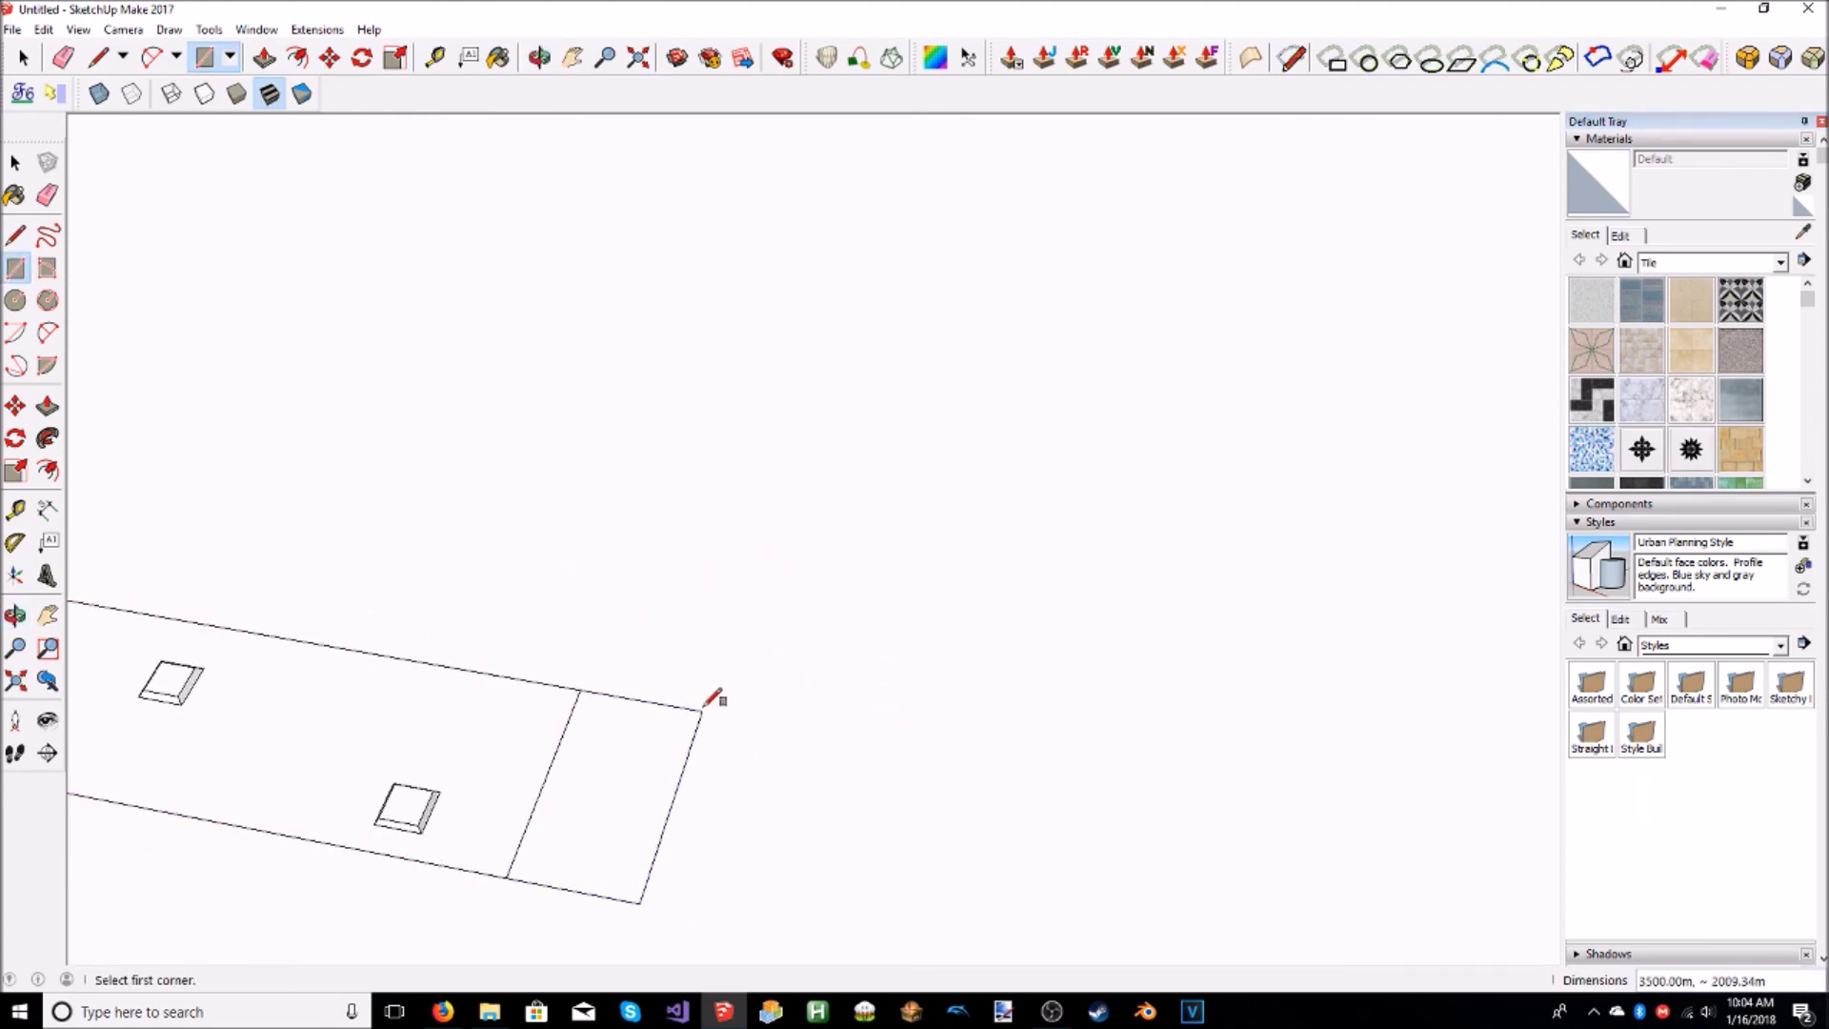
key("ctrl+z")
Copy the strip's end edge, paste it beside the strip and rotate it 90°.
key("space")
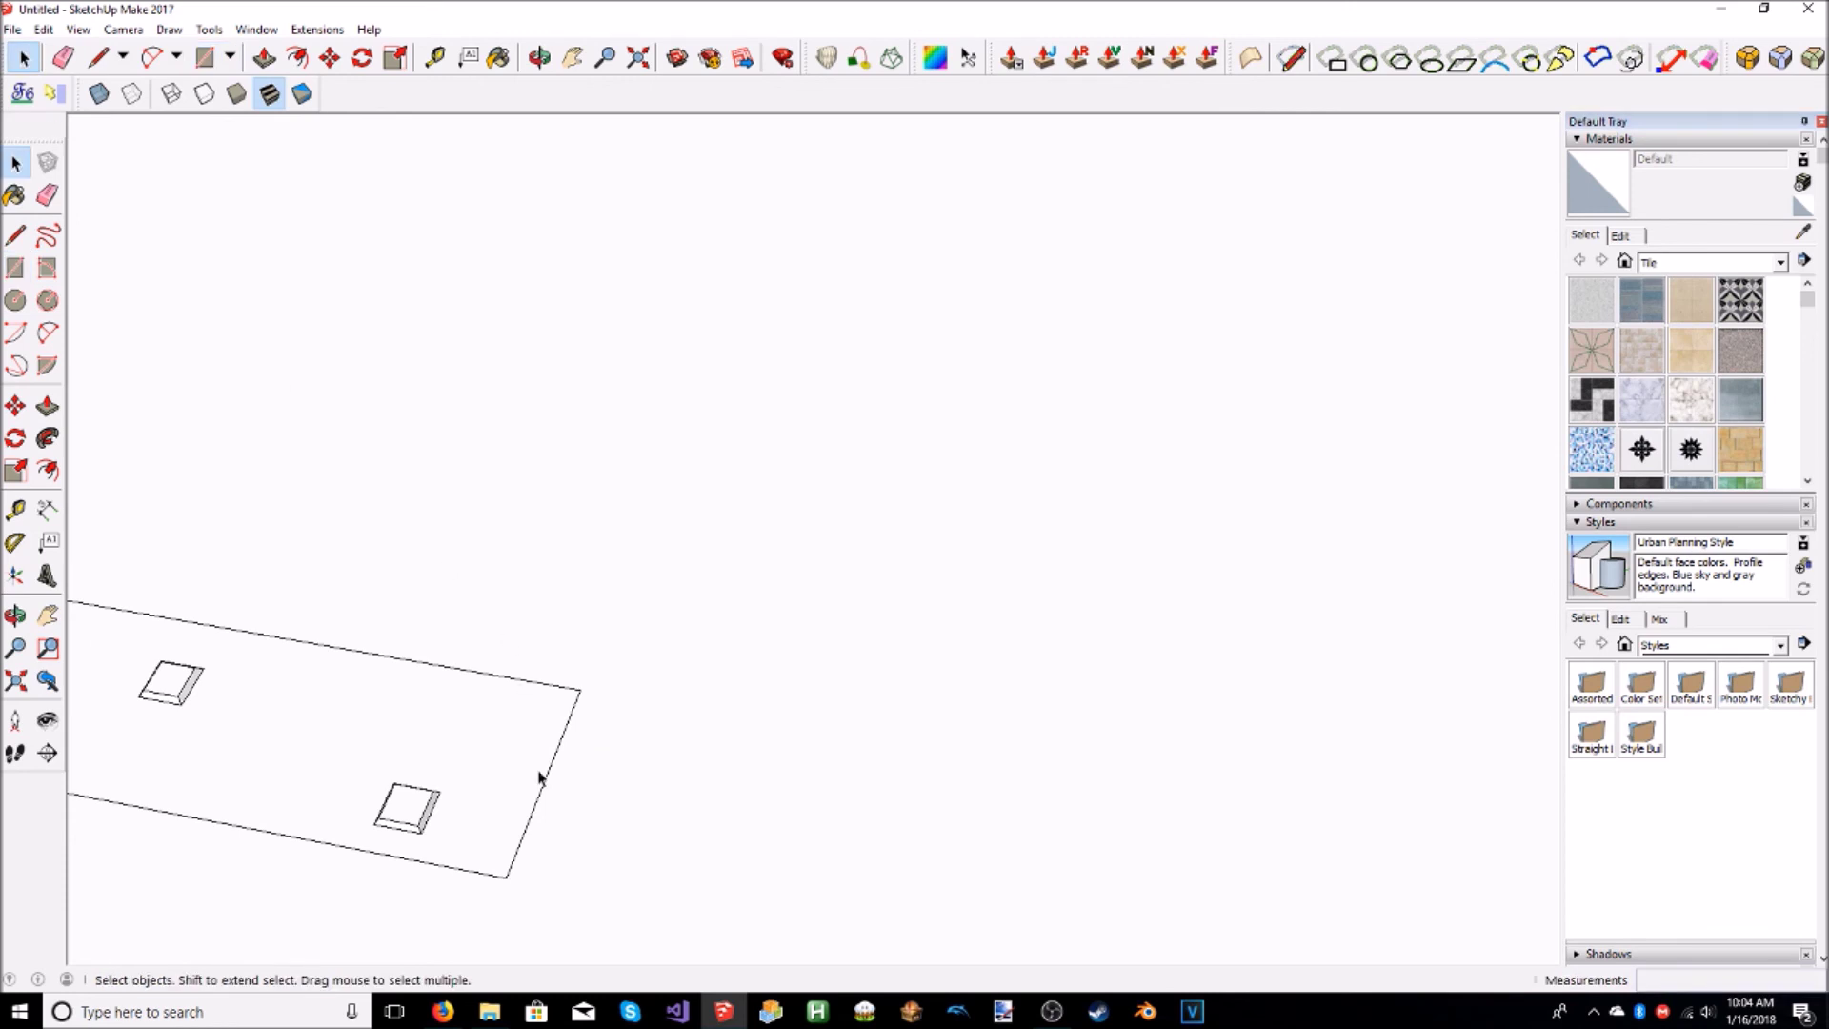
left_click(551, 773)
key("ctrl+c")
key("ctrl+v")
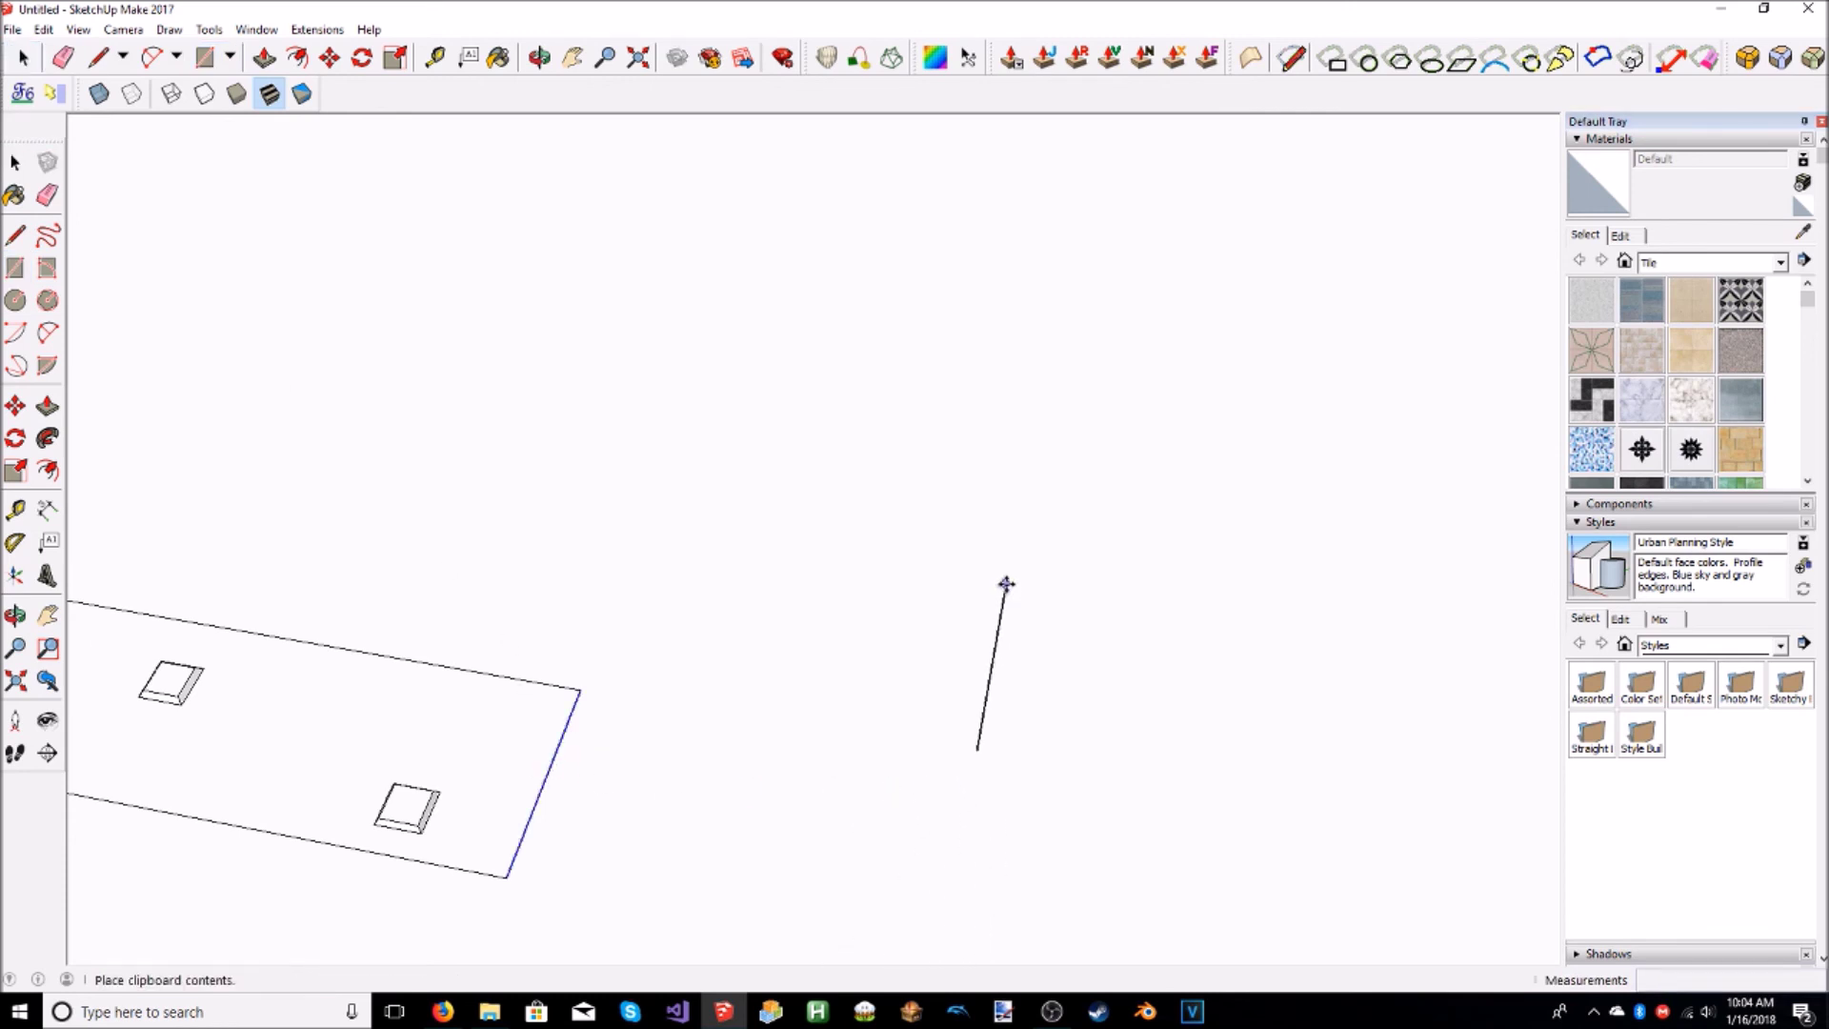
left_click(1004, 584)
key("q")
left_click(992, 663)
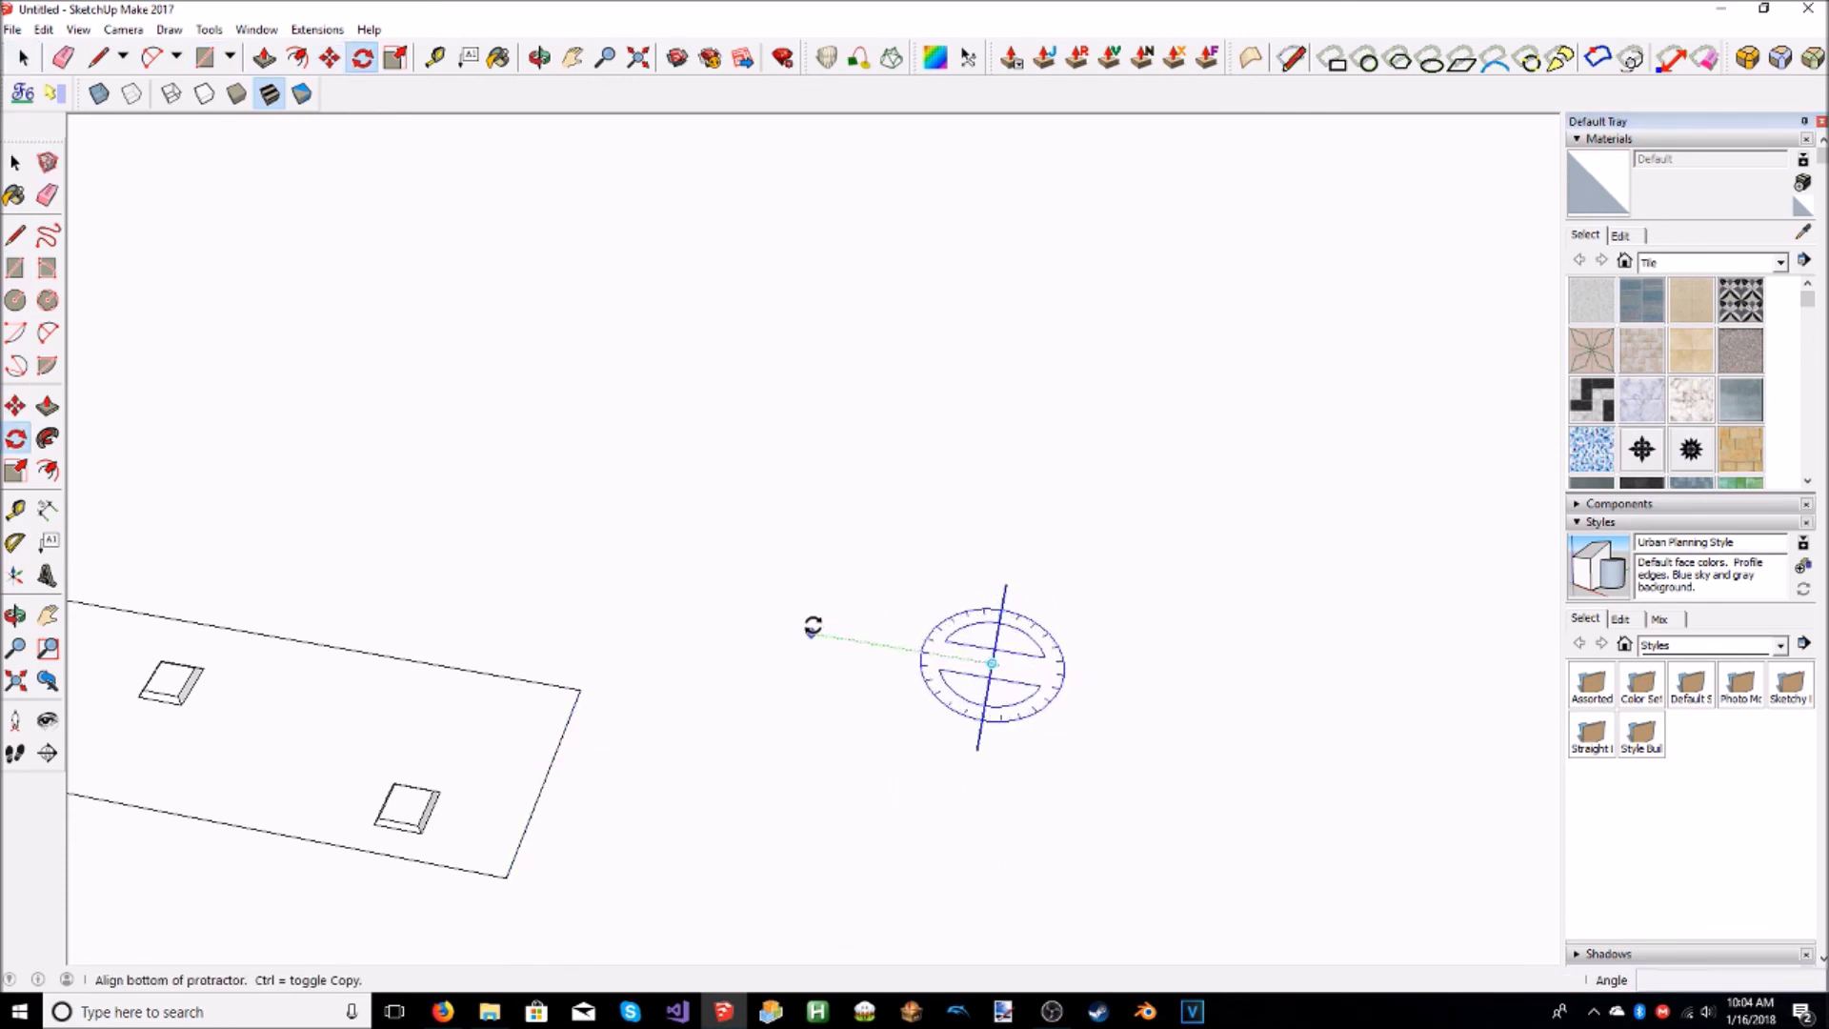
left_click(807, 633)
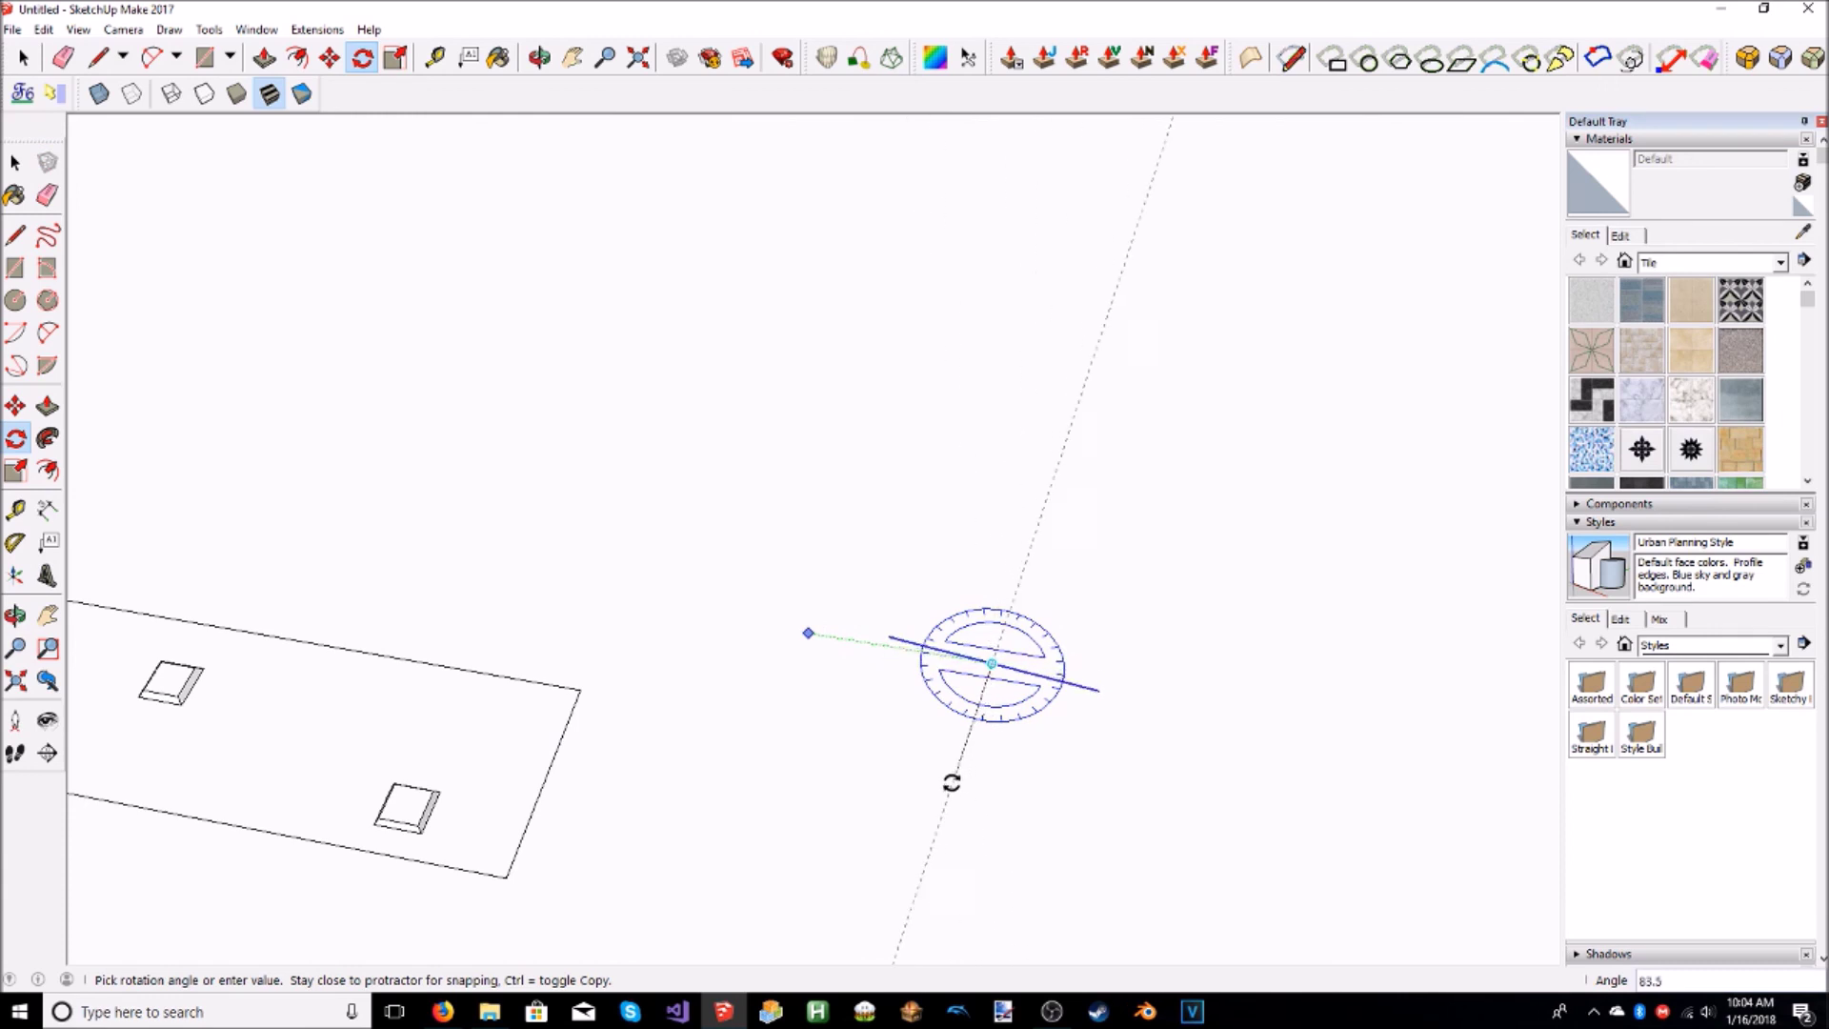
left_click(971, 783)
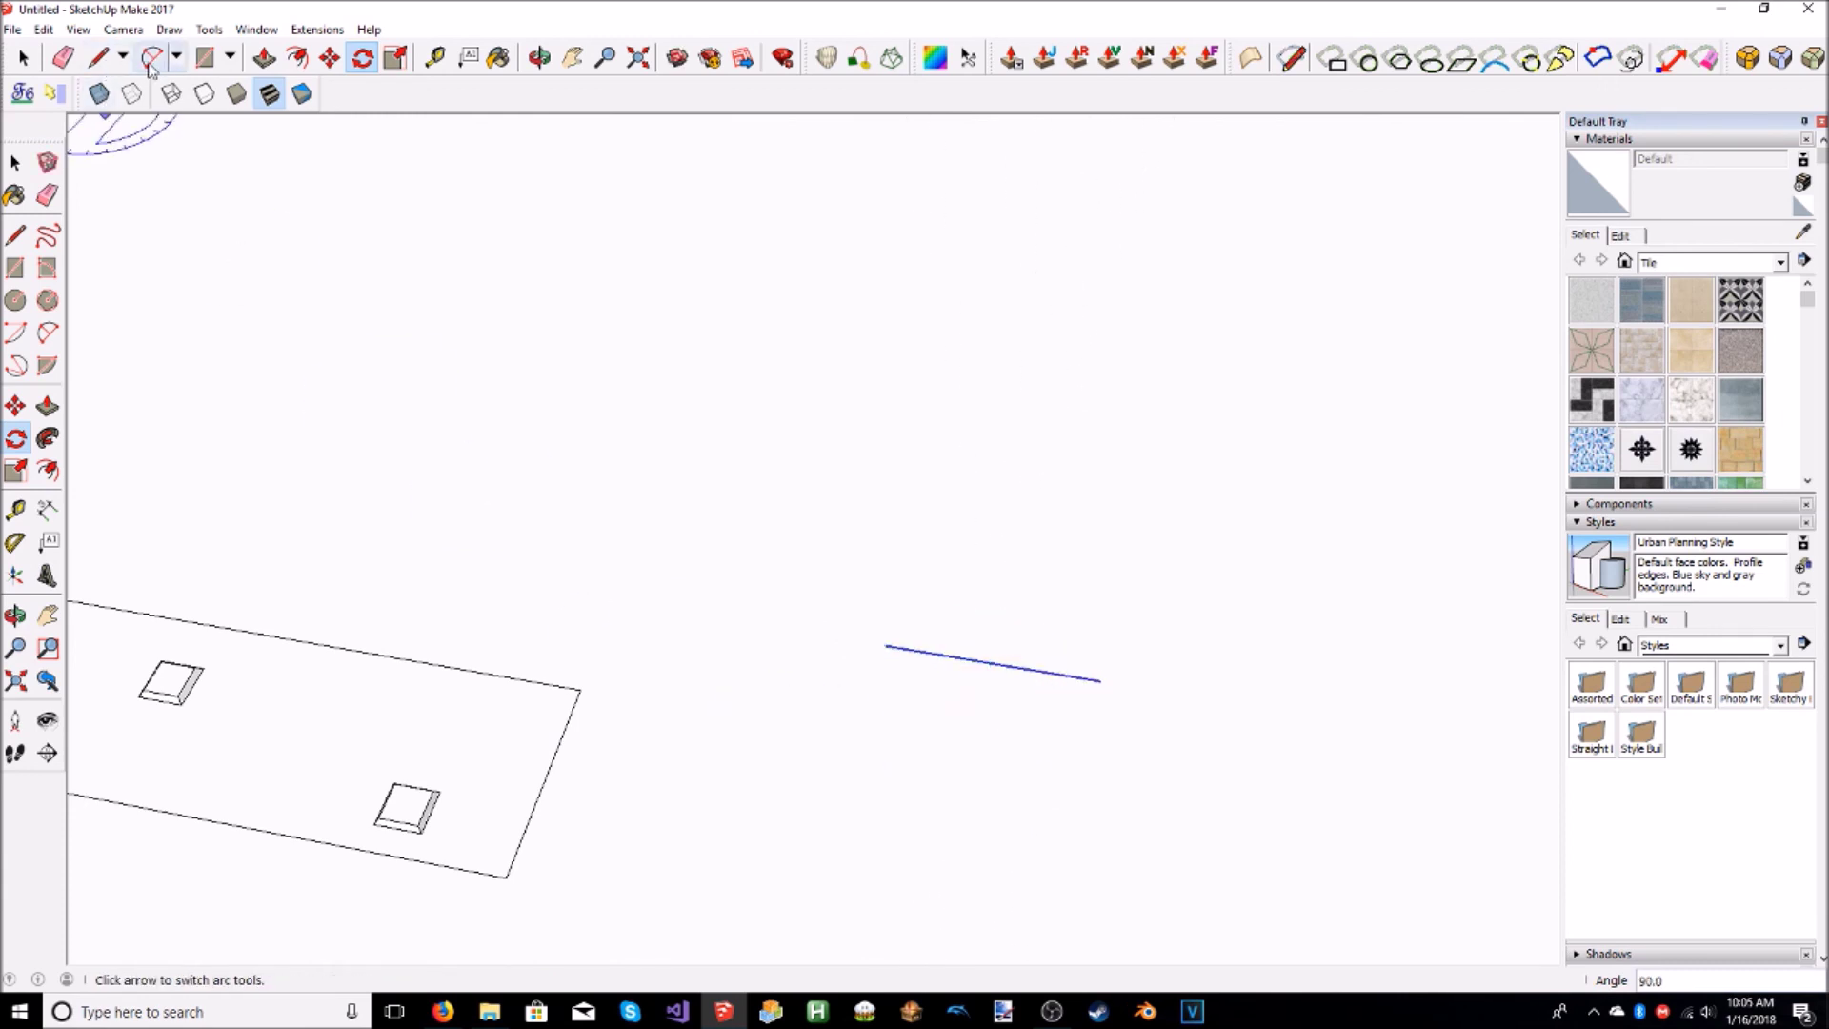
Move the loose edge's endpoint onto the strip's end corner.
left_click(329, 58)
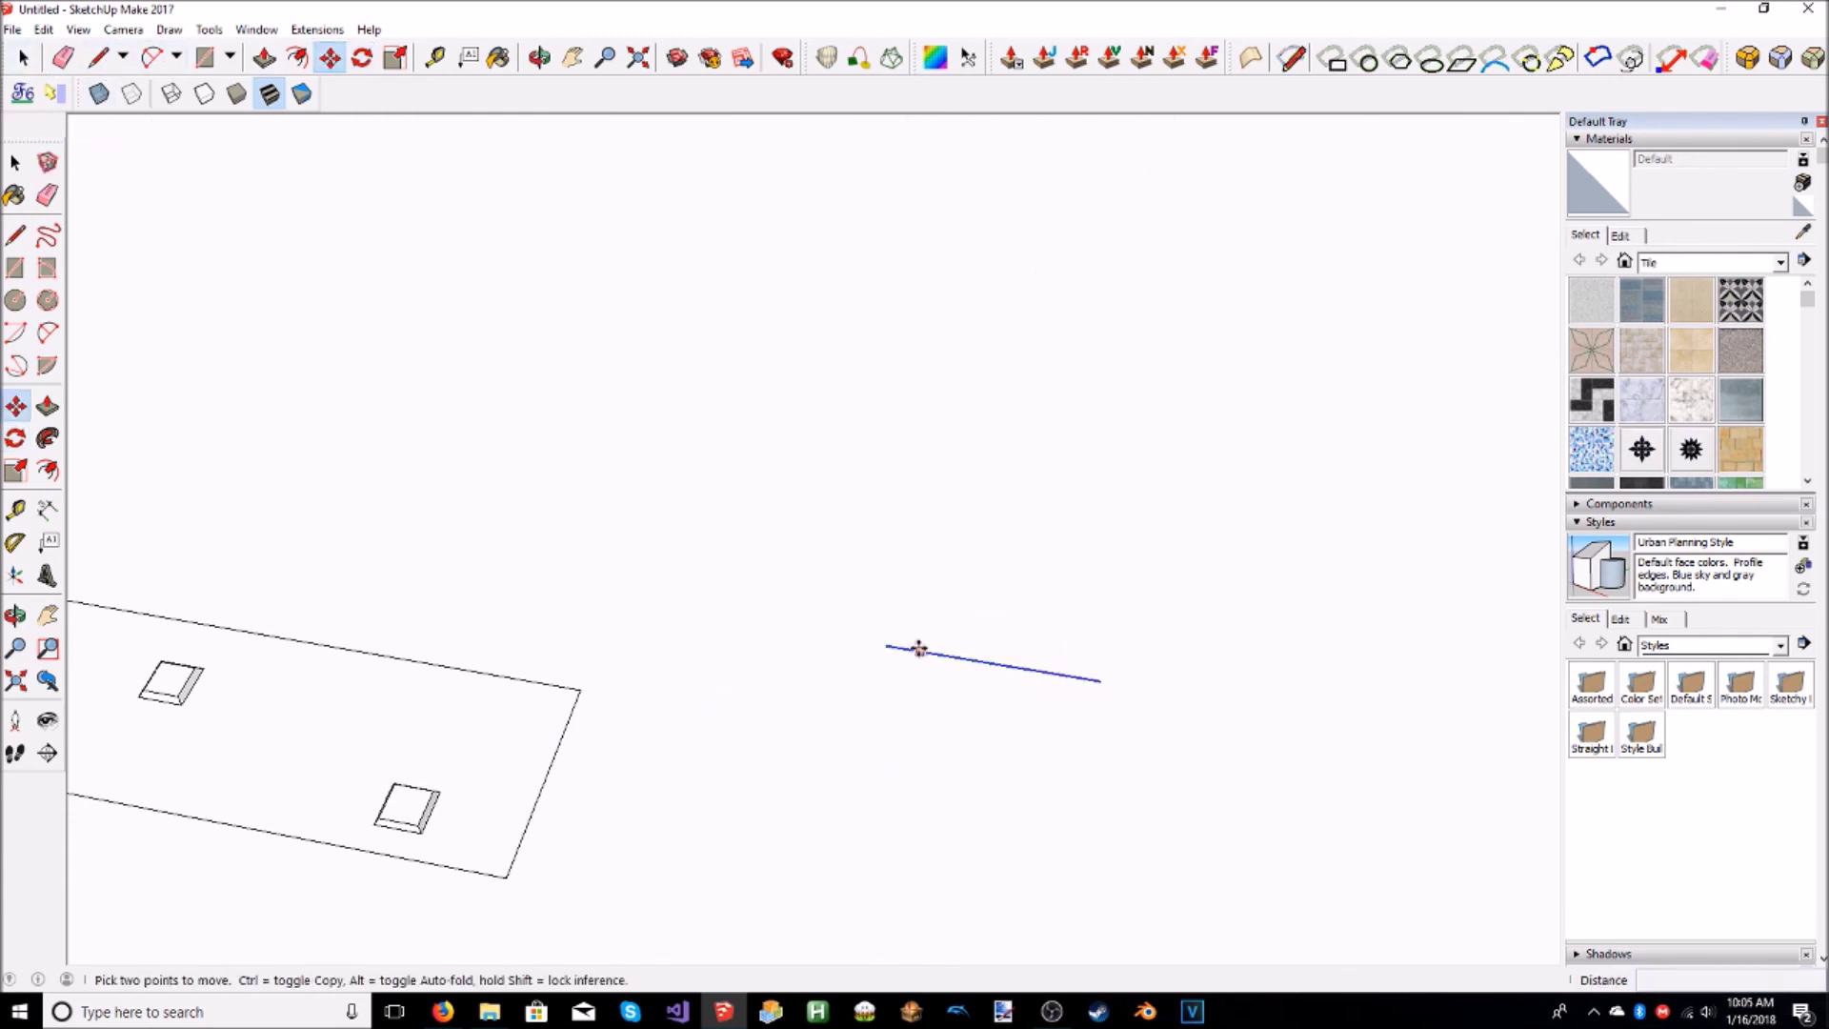
left_click(887, 649)
left_click(578, 689)
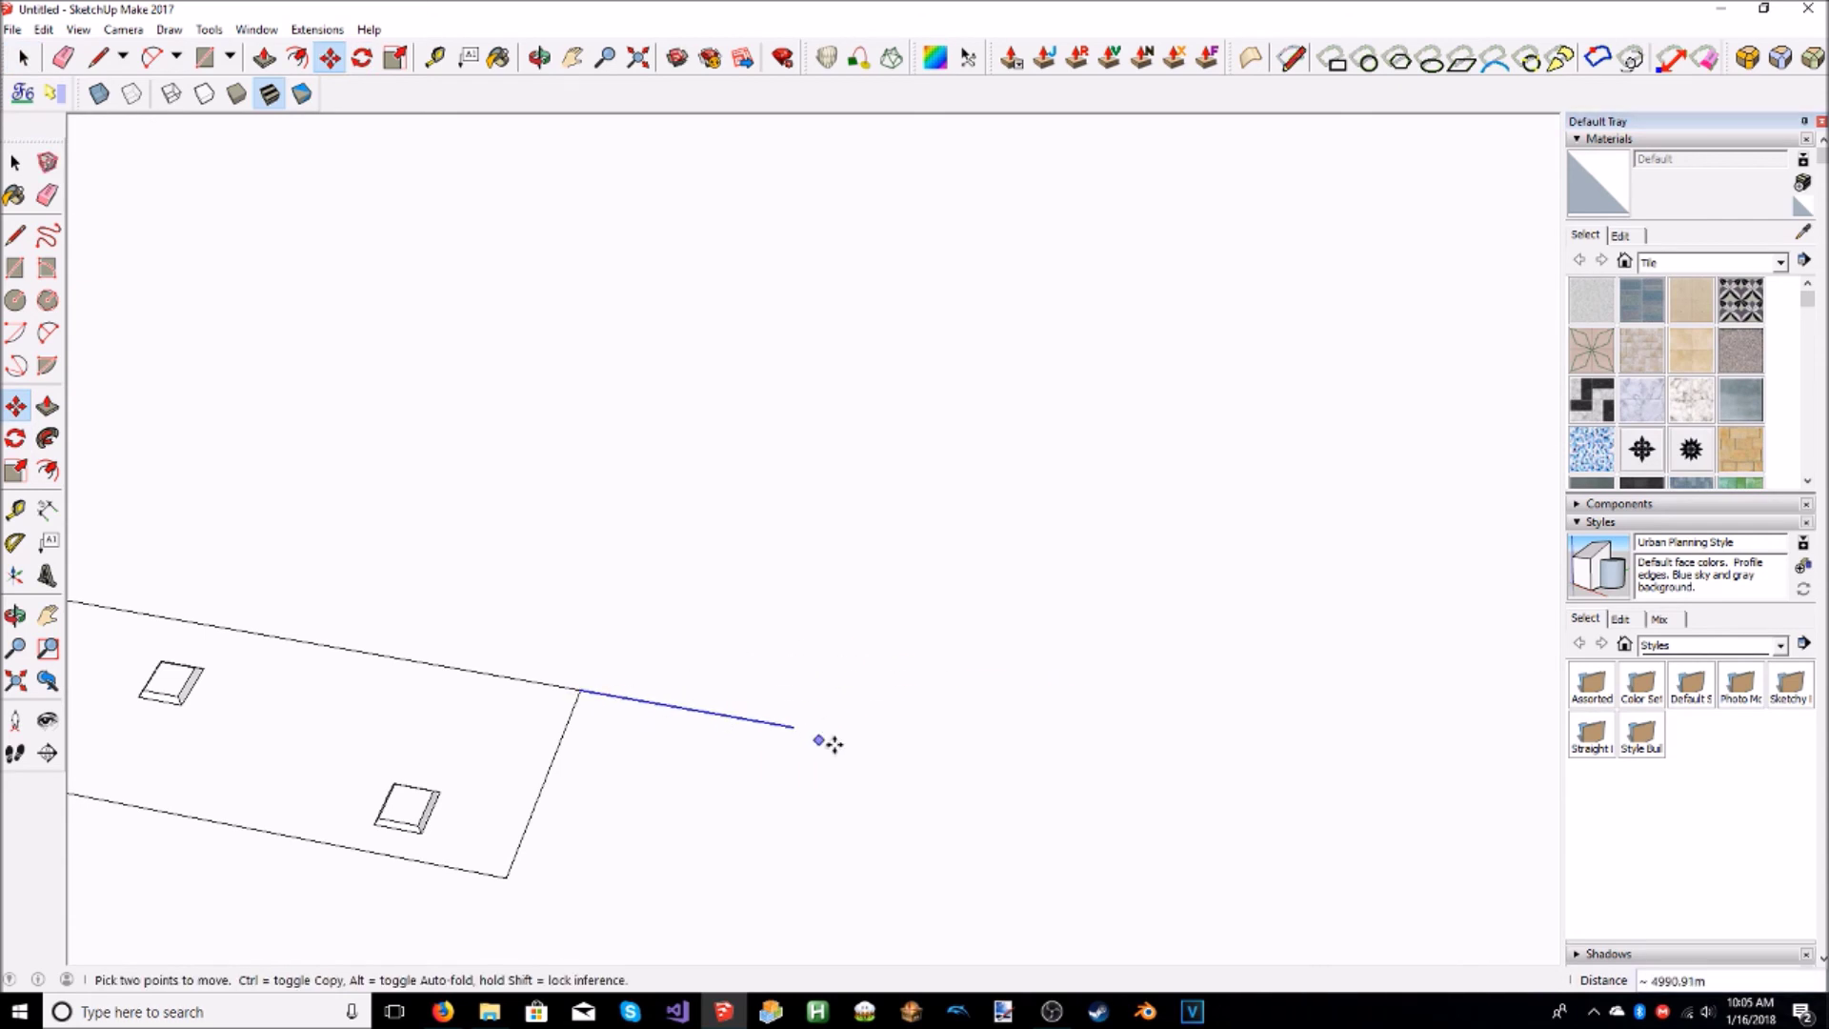
Draw a square rectangle closing off the strip's end.
left_click(205, 58)
scroll(582, 516, "down", 3)
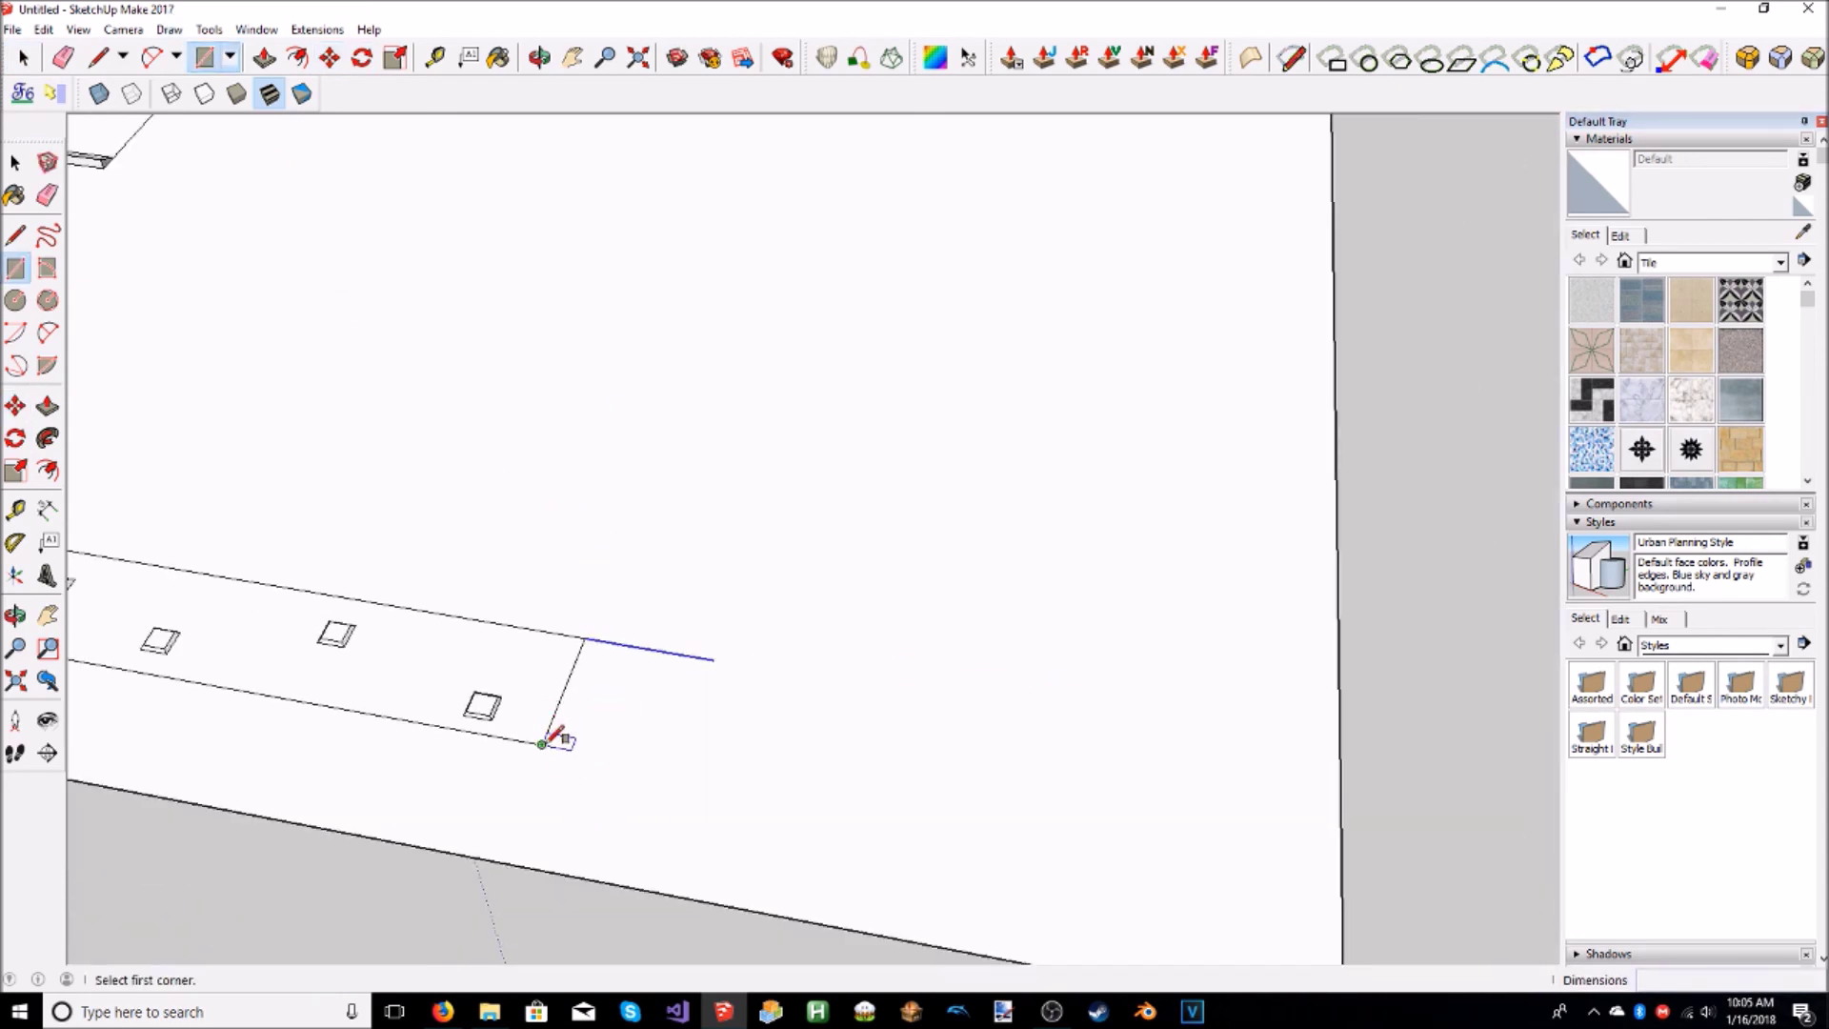
left_click(542, 744)
left_click(723, 648)
middle_click_drag(724, 648, 326, 645)
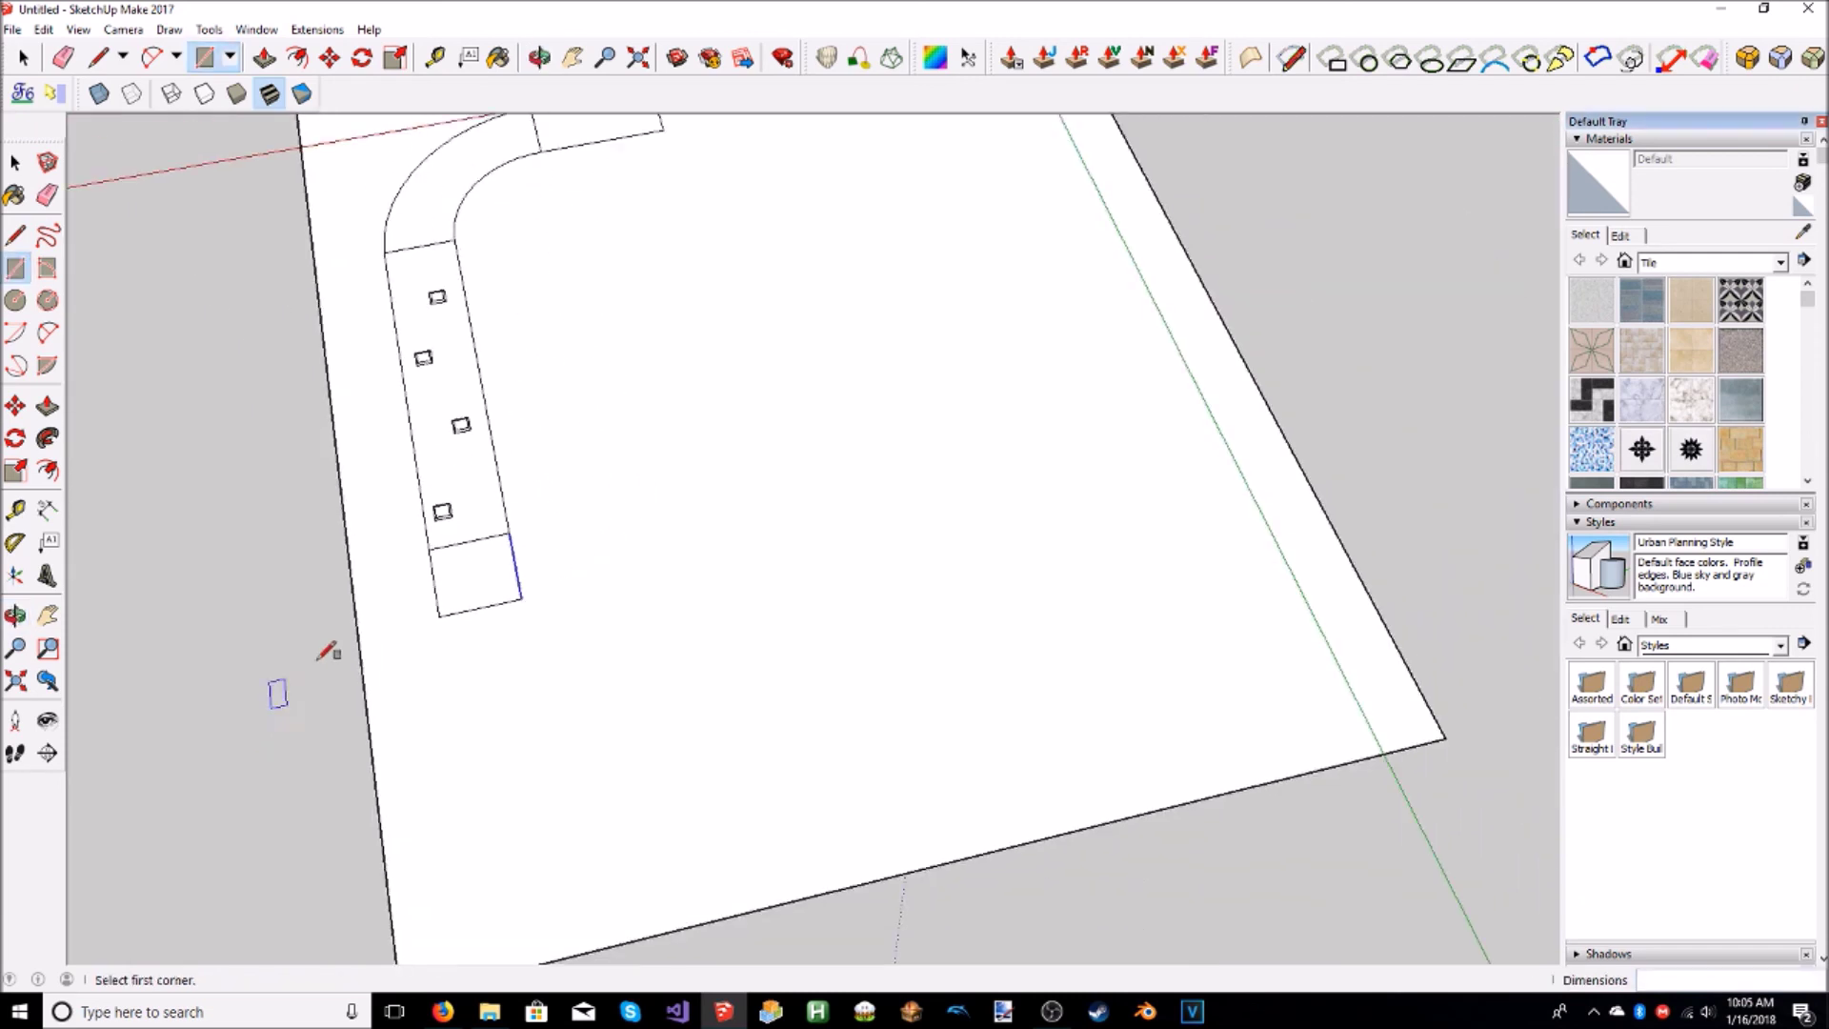
Draw a long rectangle from the strip's end corner as the perpendicular second leg.
left_click(509, 531)
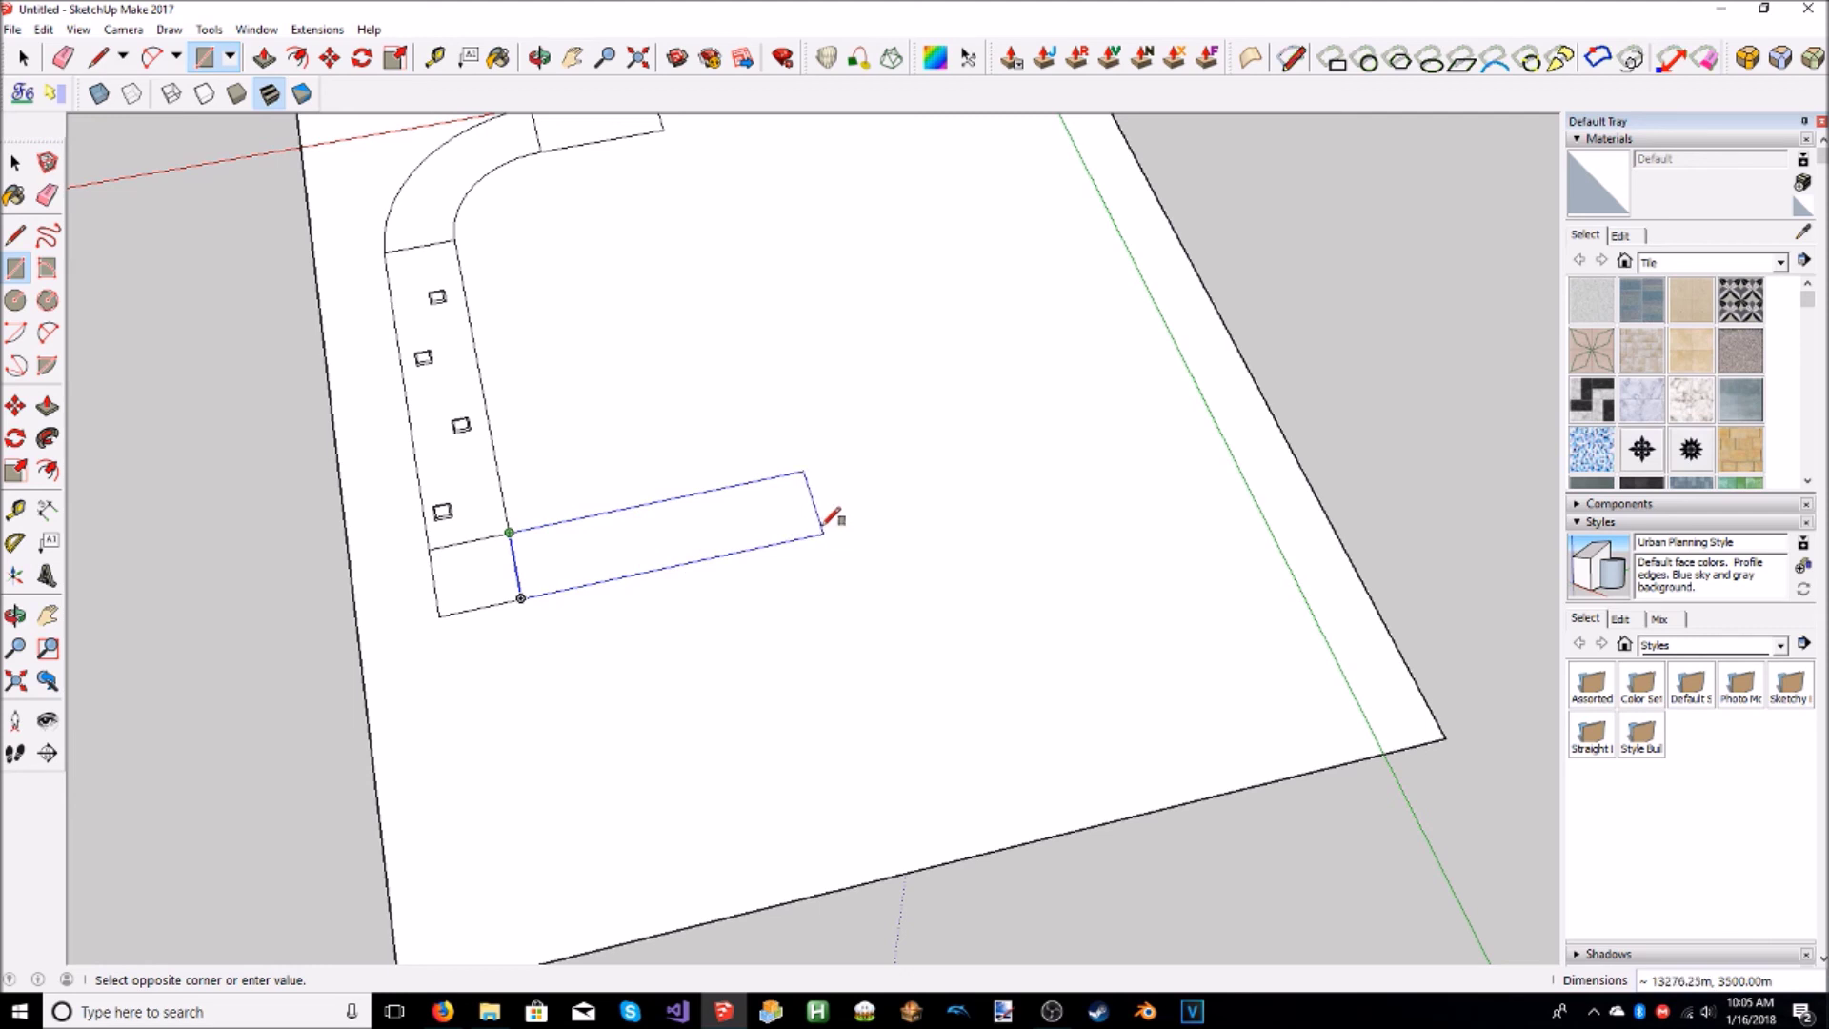
left_click(838, 527)
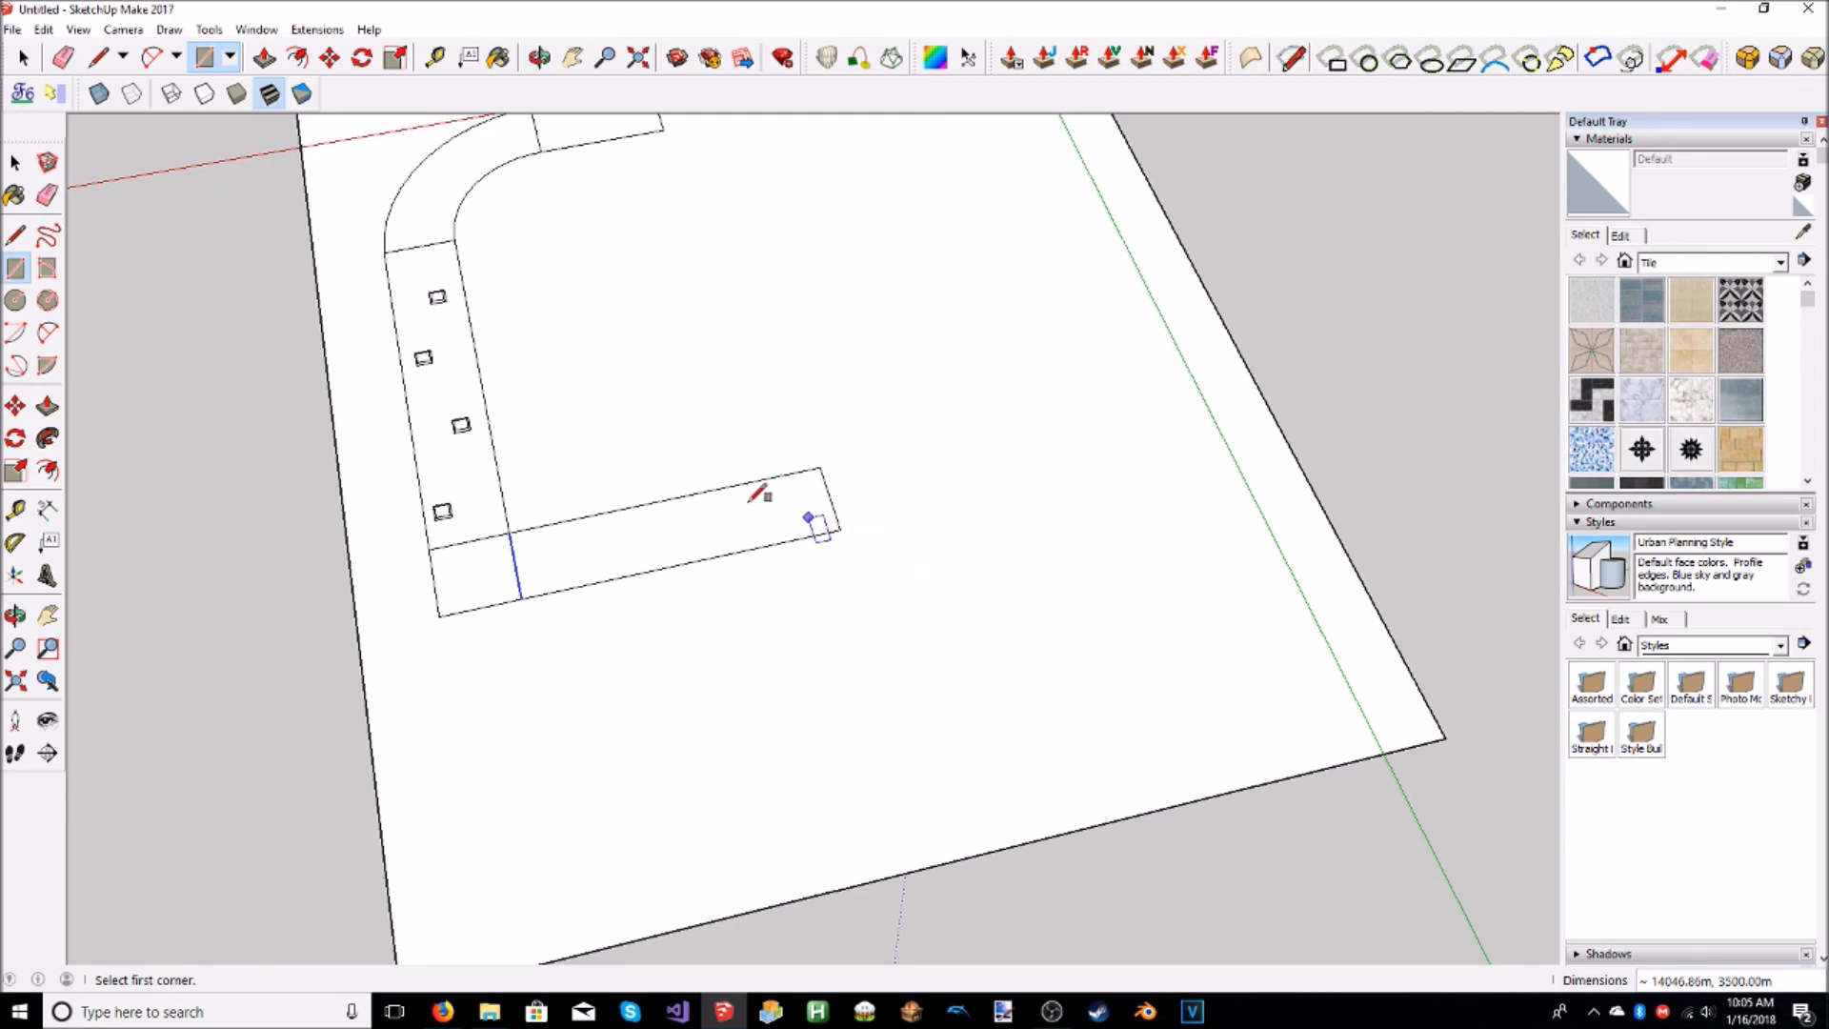
key("space")
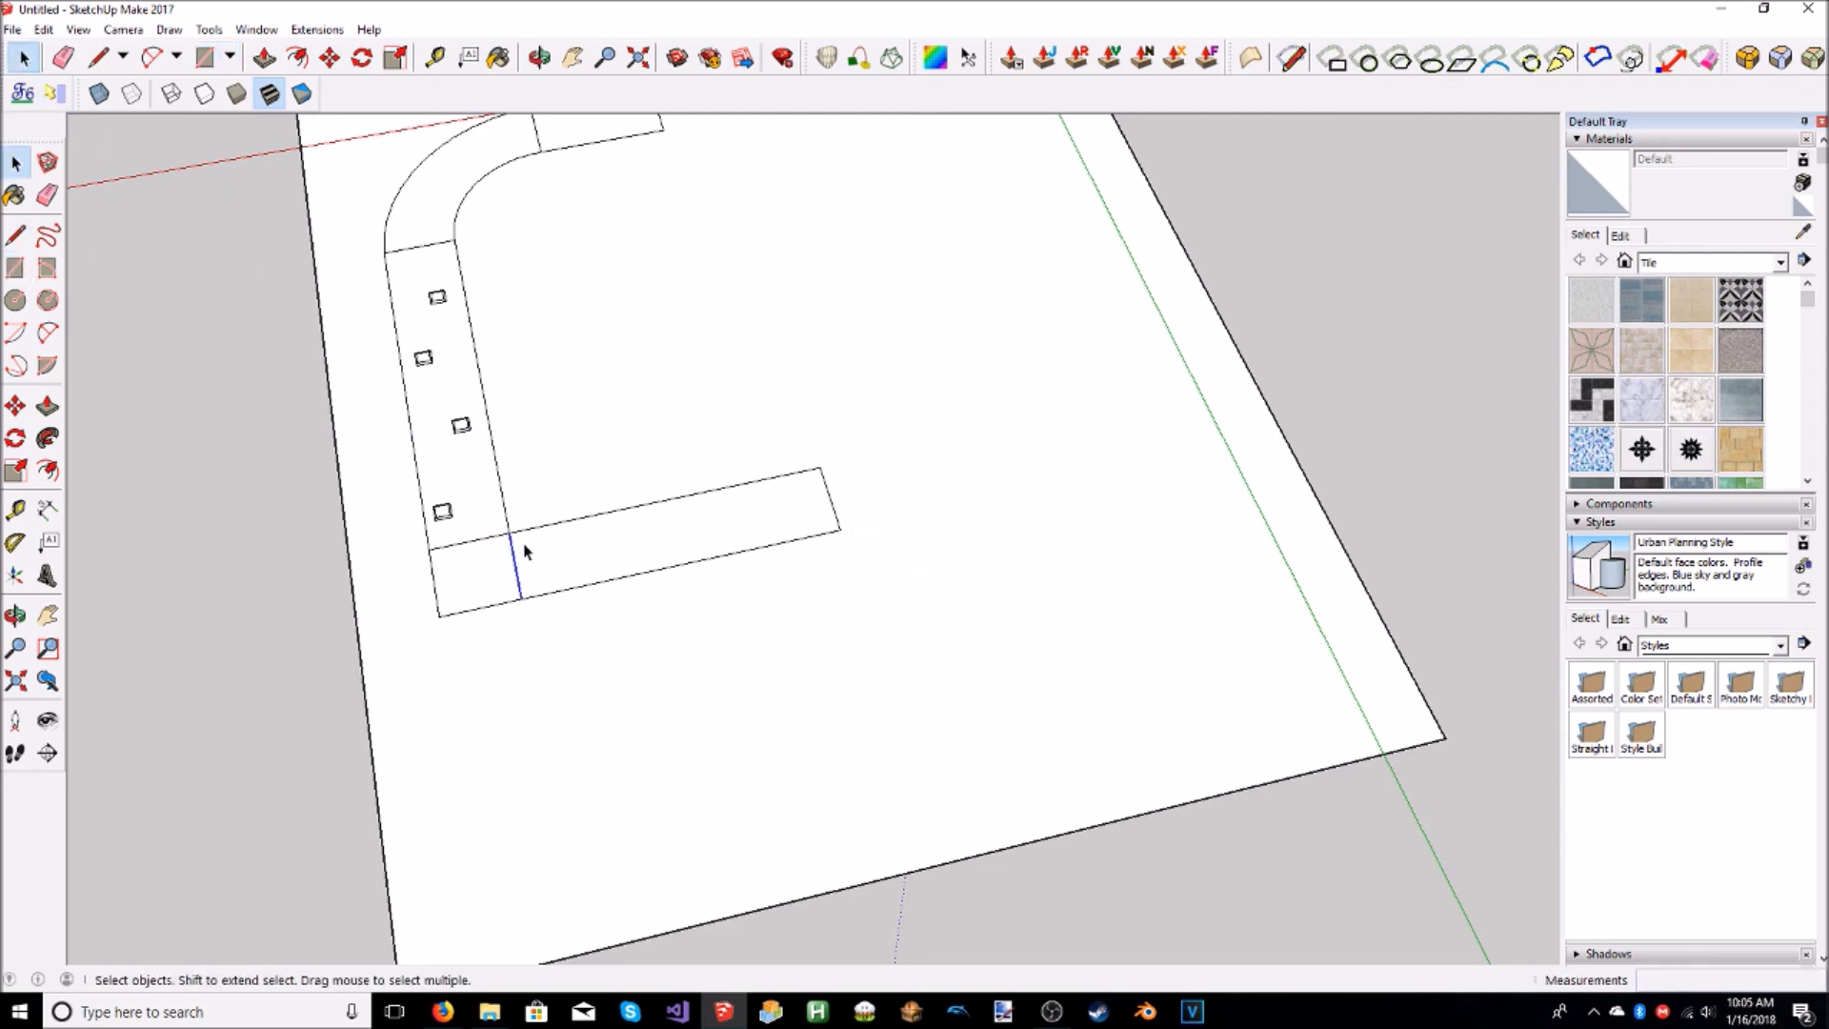
Delete the edge dividing the corner square from the new leg.
key("Delete")
left_click(491, 536)
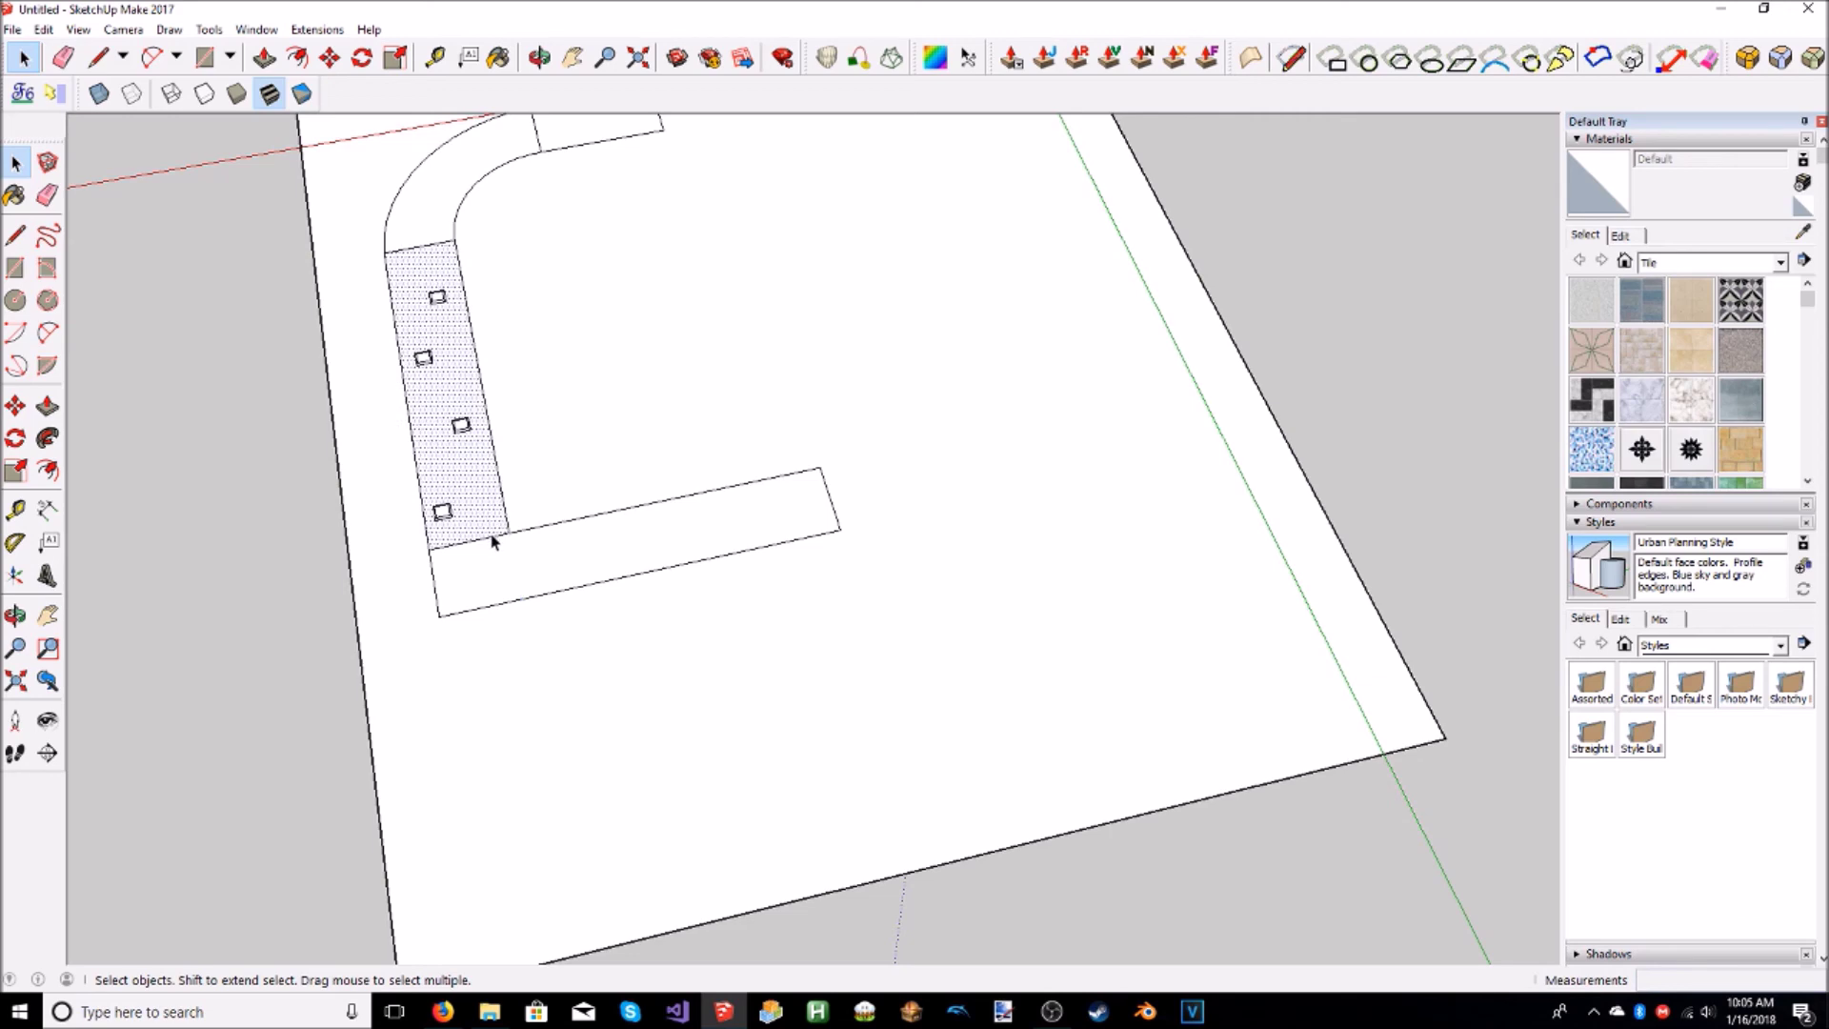
left_click(493, 542)
mouse_move(475, 248)
middle_mouse_down()
mouse_move(768, 233)
mouse_move(461, 188)
mouse_move(331, 141)
middle_mouse_up()
left_click(65, 57)
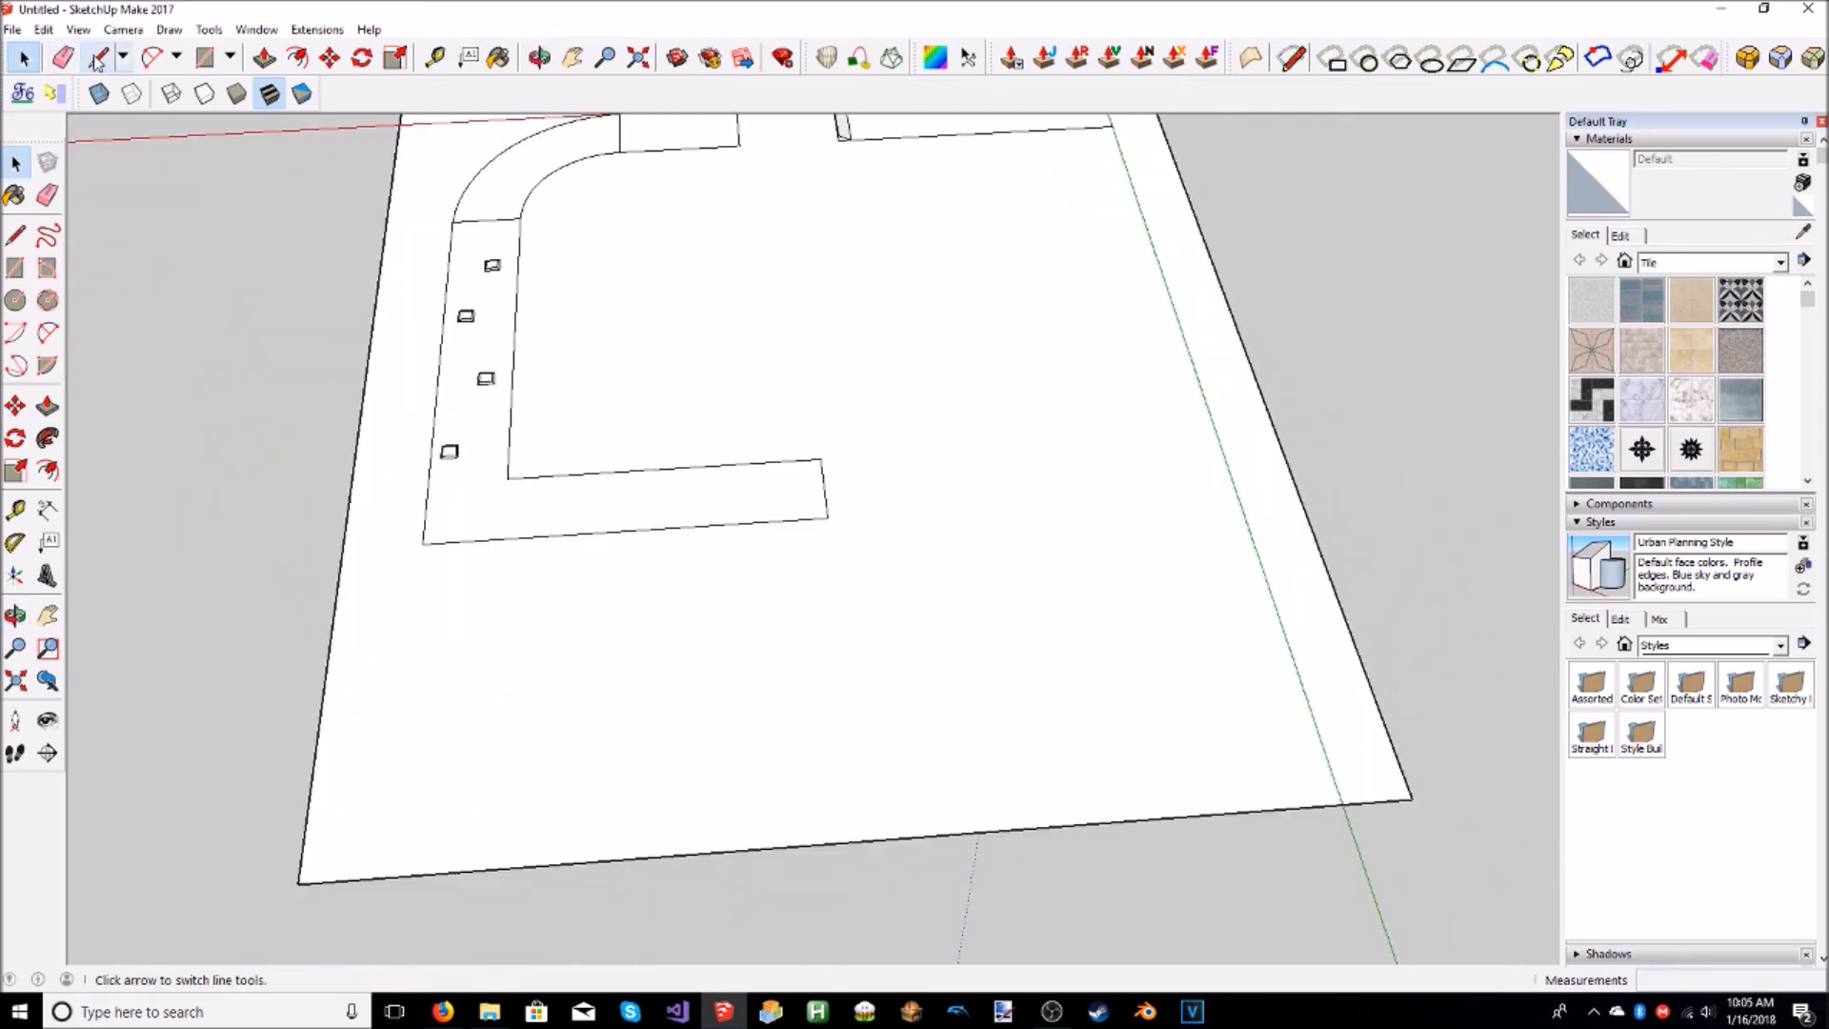
Draw a diagonal mitre line from the L's inner corner to its outer corner.
left_click(95, 59)
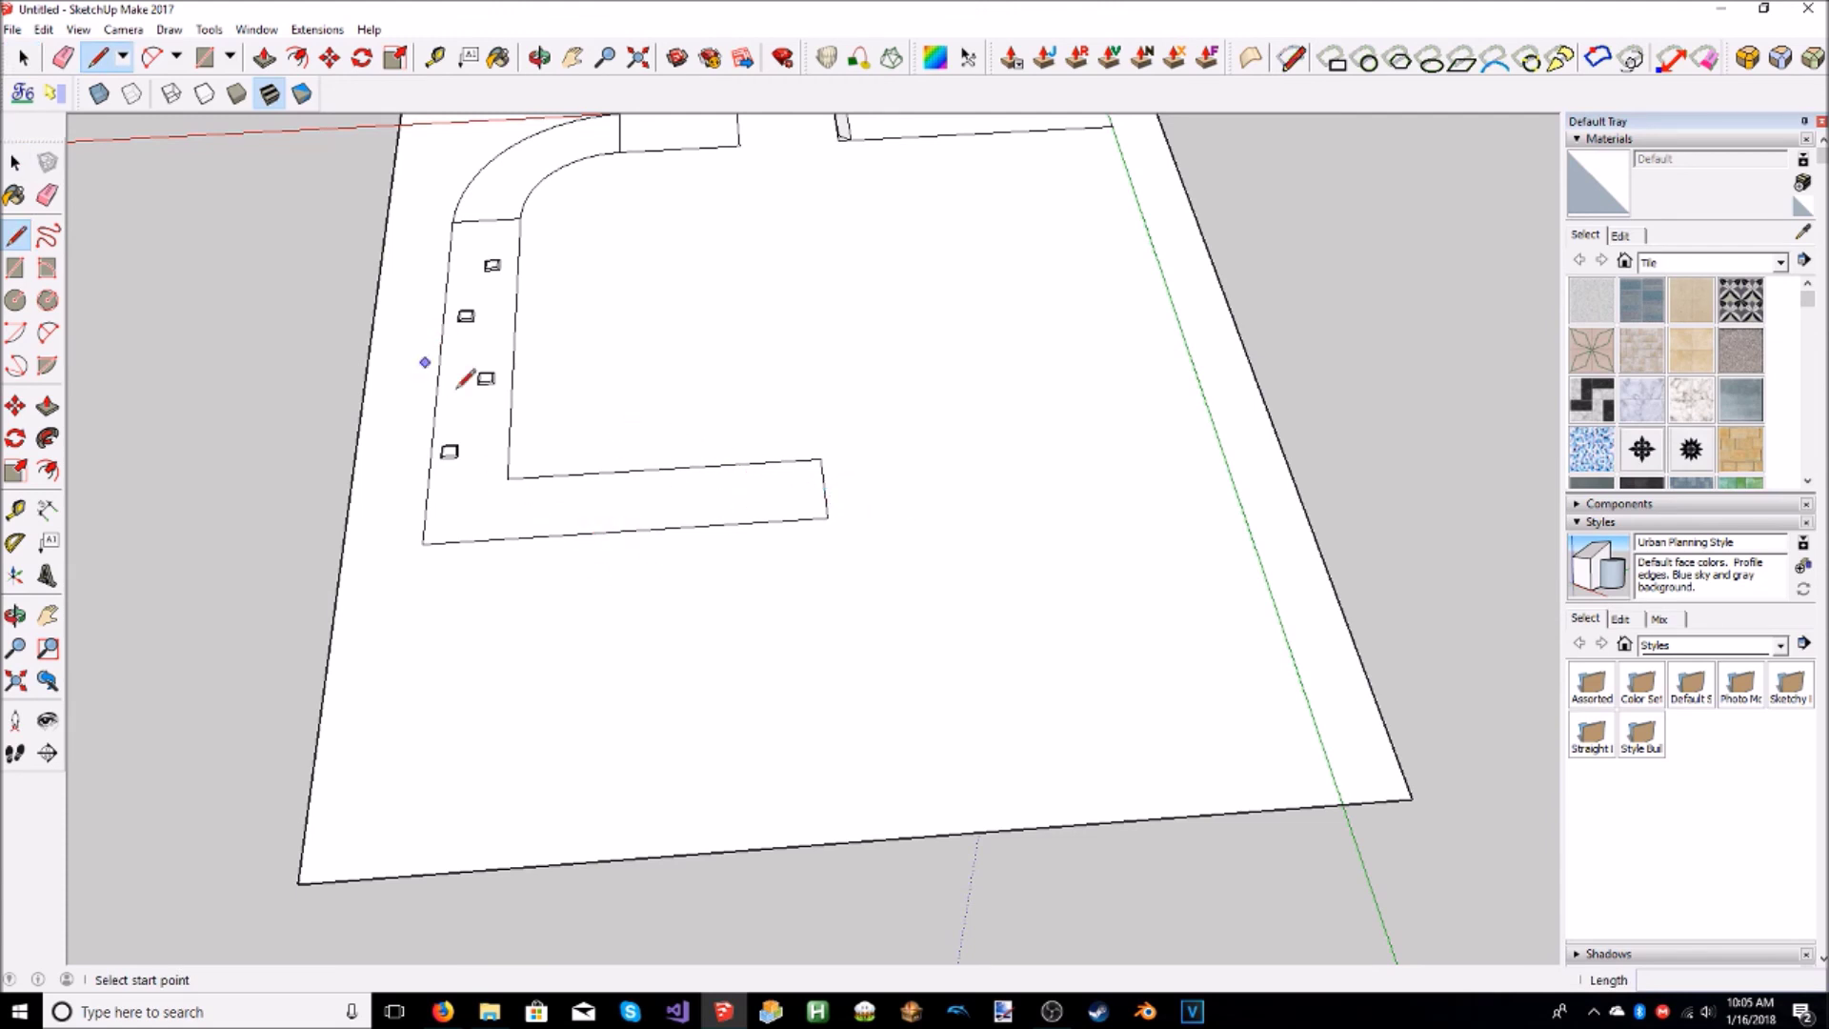
left_click(507, 478)
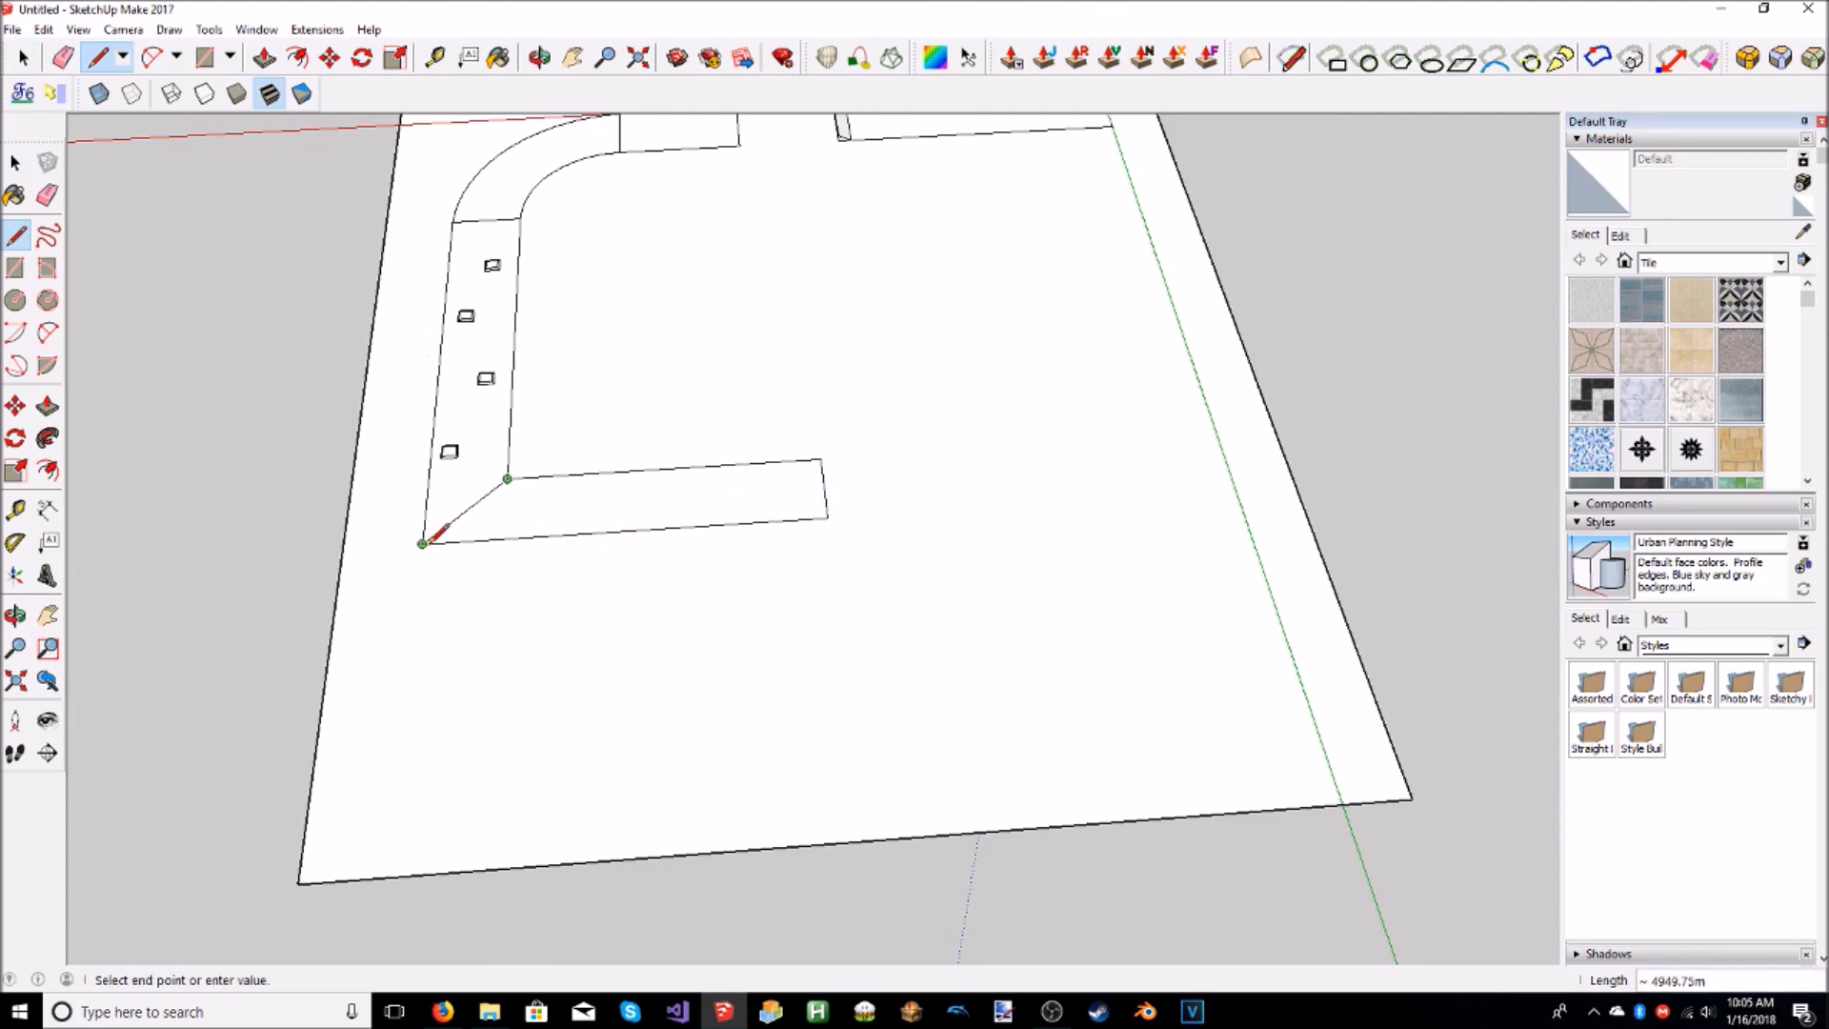
left_click(423, 544)
middle_click_drag(961, 472, 302, 575)
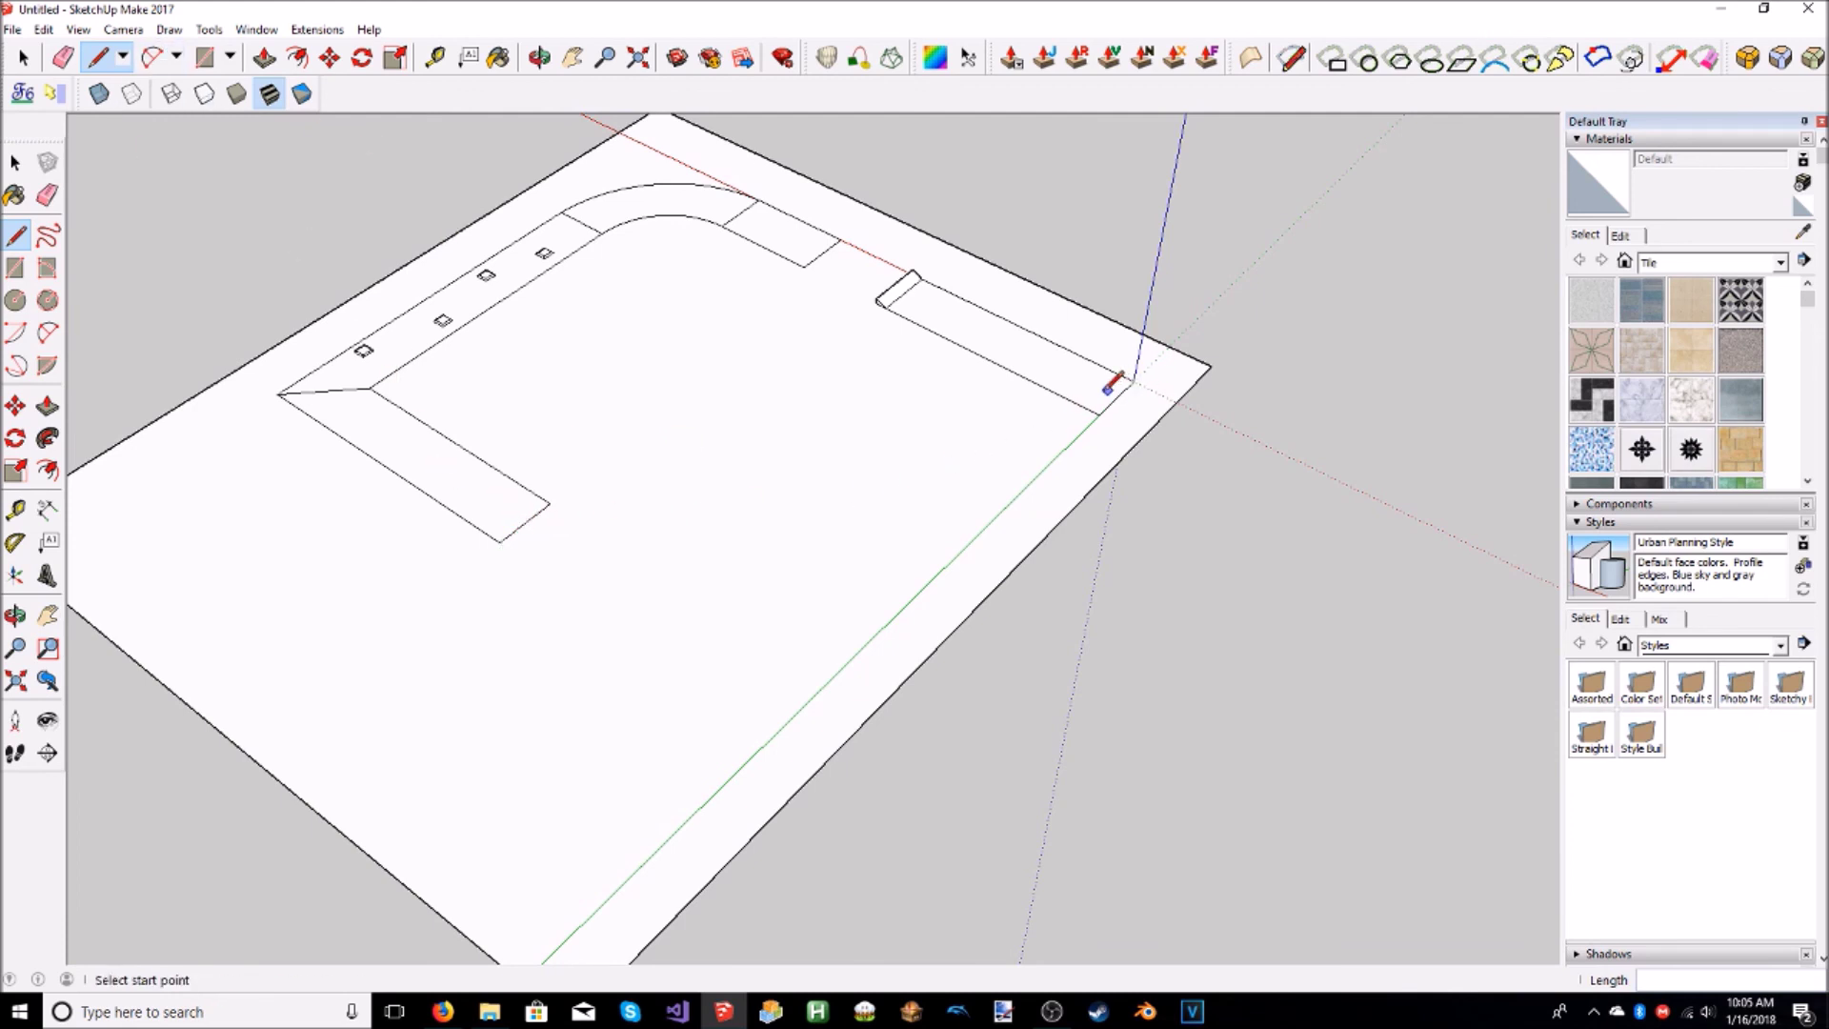
left_click(195, 403)
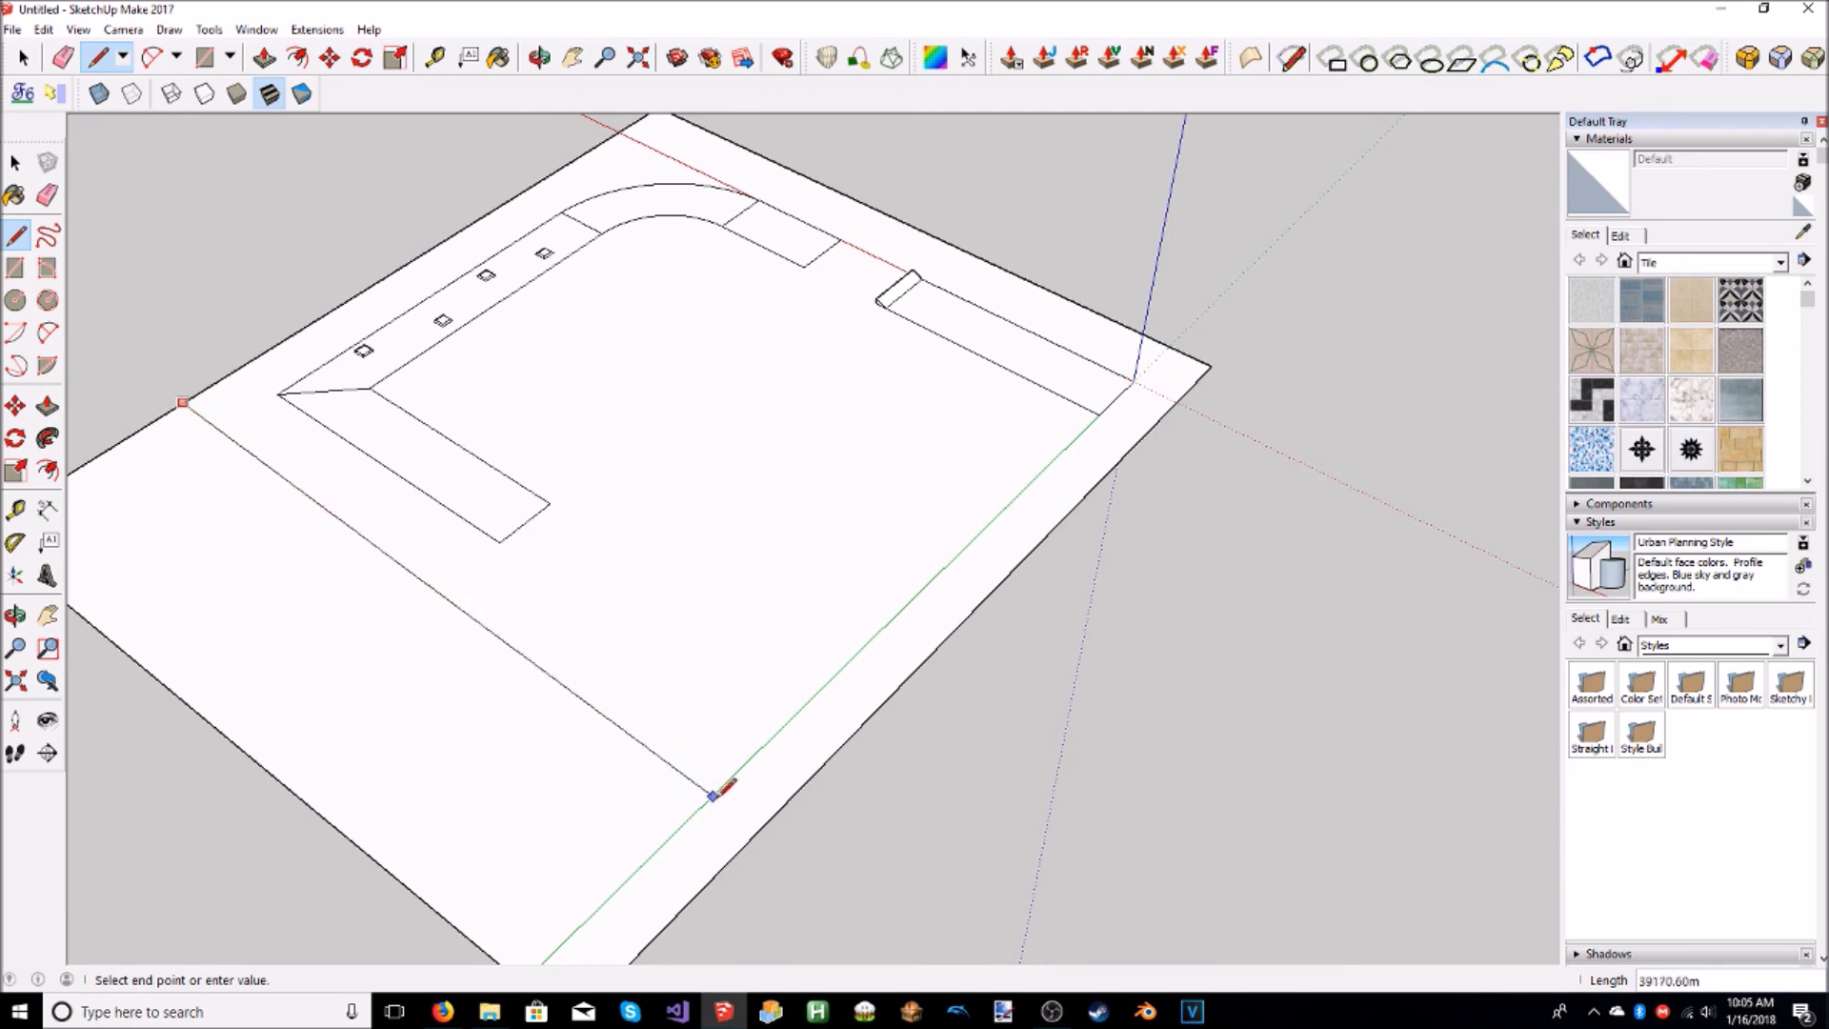
Erase the stray line drawn across the base plane.
left_click(778, 809)
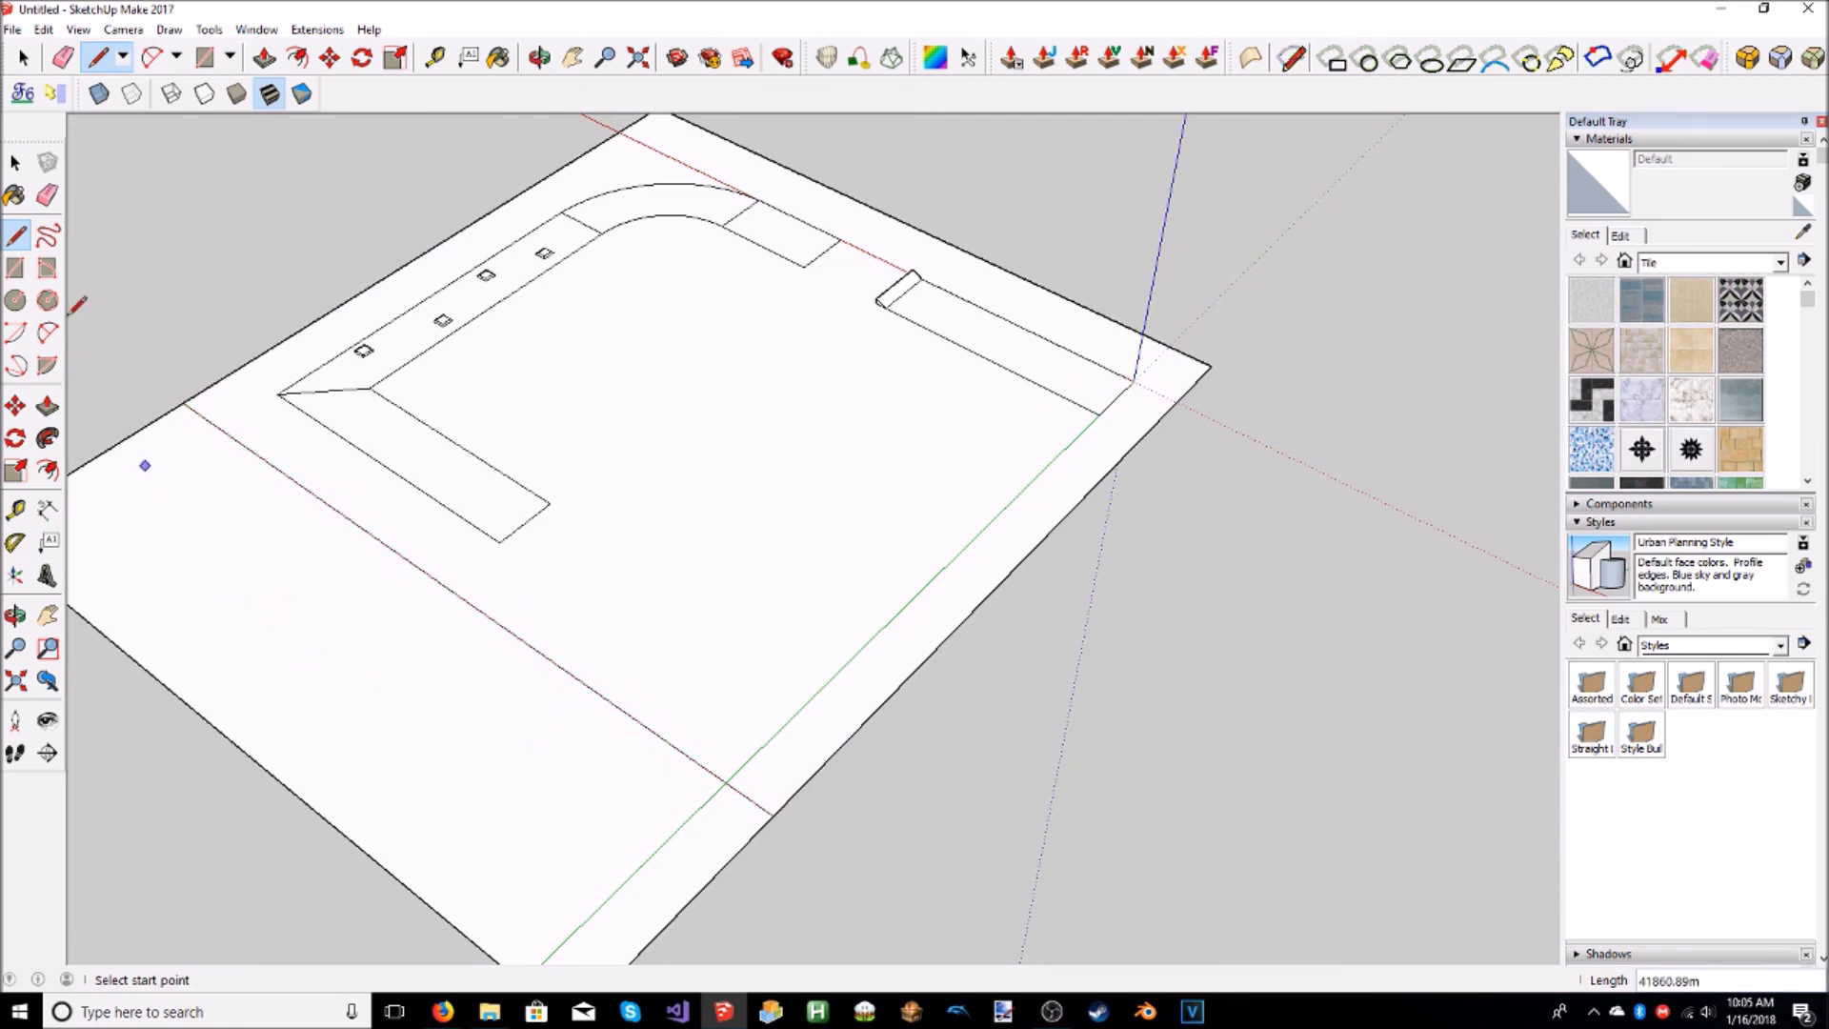
left_click(63, 57)
scroll(212, 295, "down", 3)
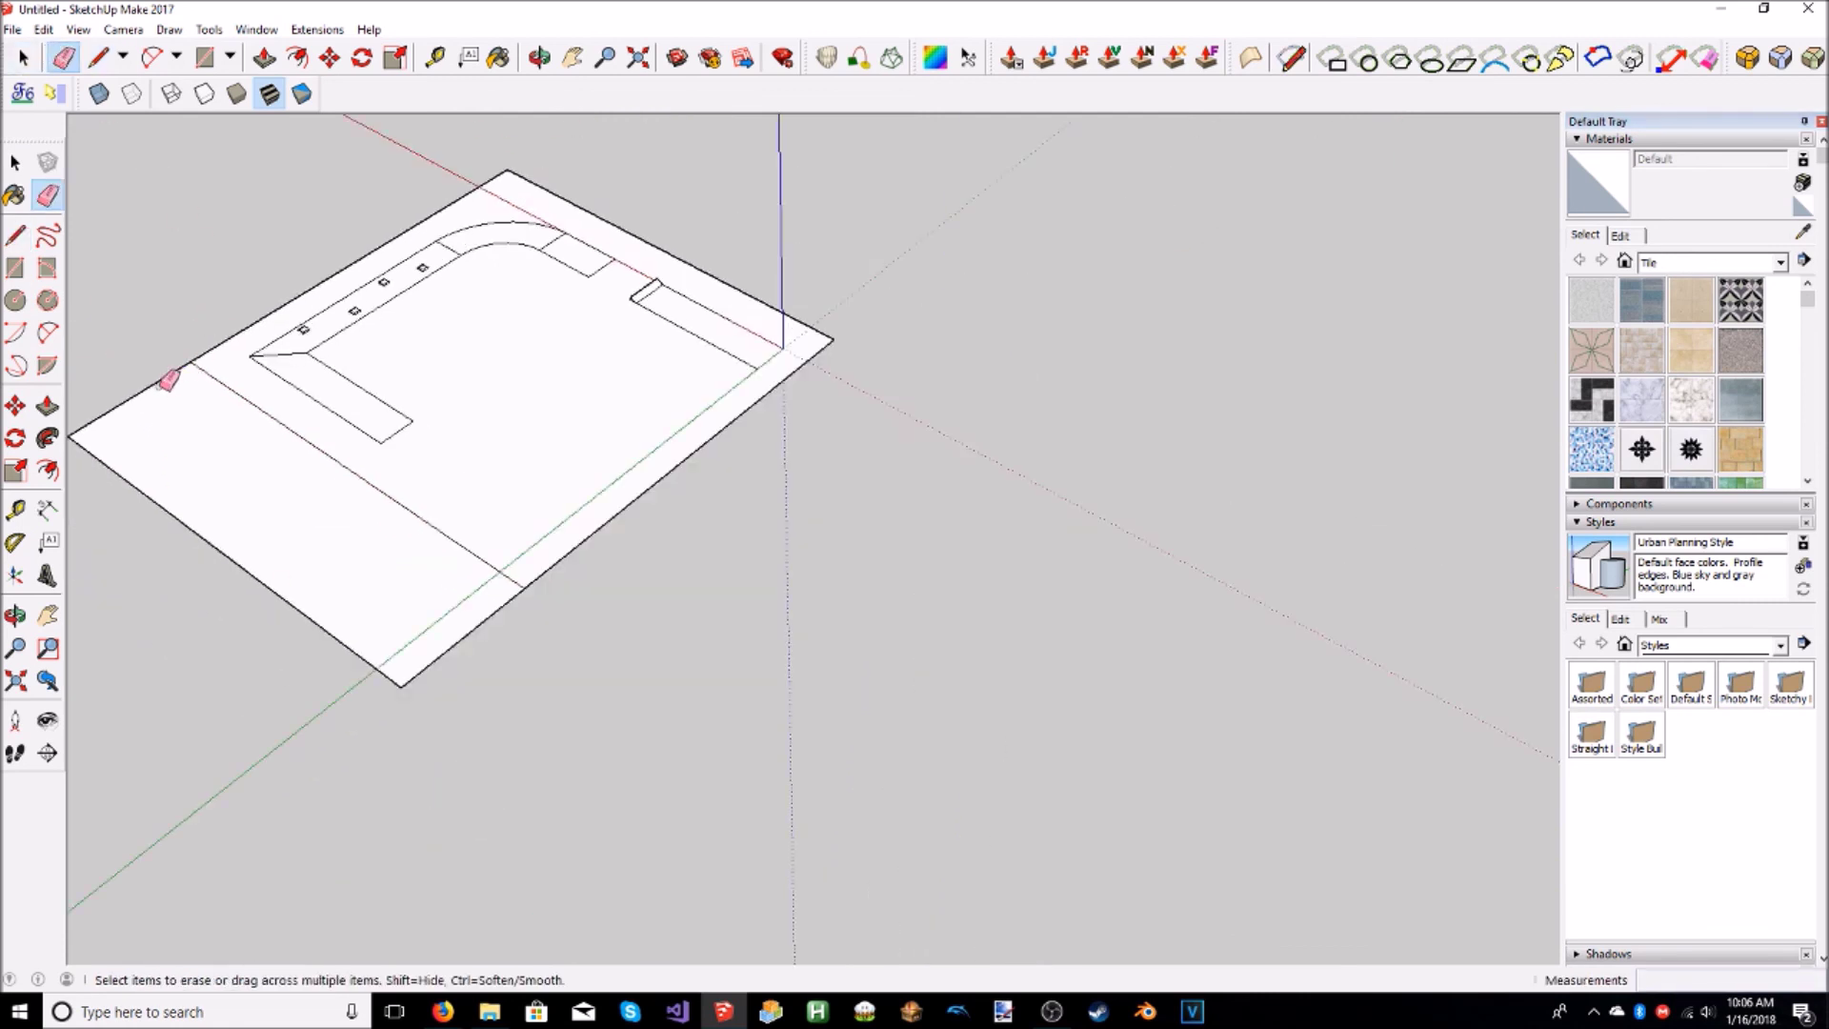
mouse_move(128, 511)
left_mouse_down()
mouse_move(352, 662)
mouse_move(562, 683)
left_mouse_up()
mouse_move(820, 547)
middle_mouse_down()
mouse_move(421, 514)
mouse_move(696, 460)
mouse_move(768, 612)
middle_mouse_up()
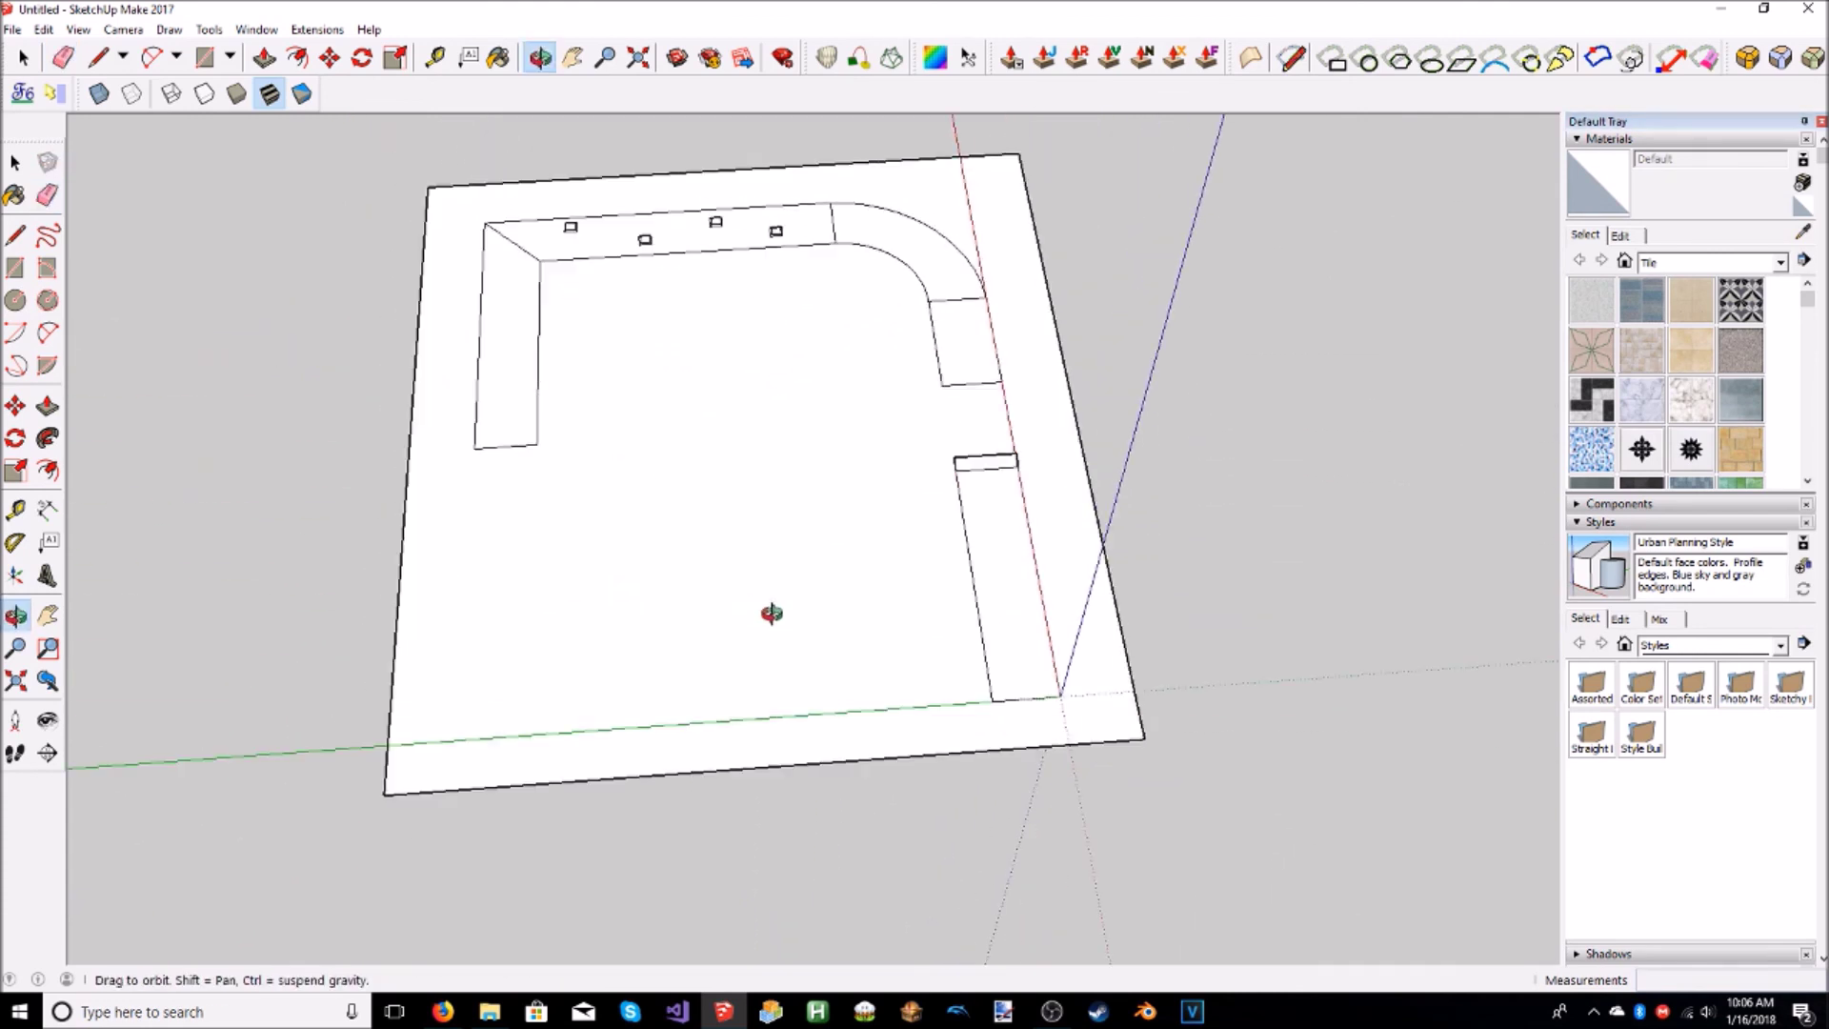
Draw a diagonal from the plane's left edge to its bottom edge and erase the corner triangle.
left_click(99, 57)
left_click(407, 500)
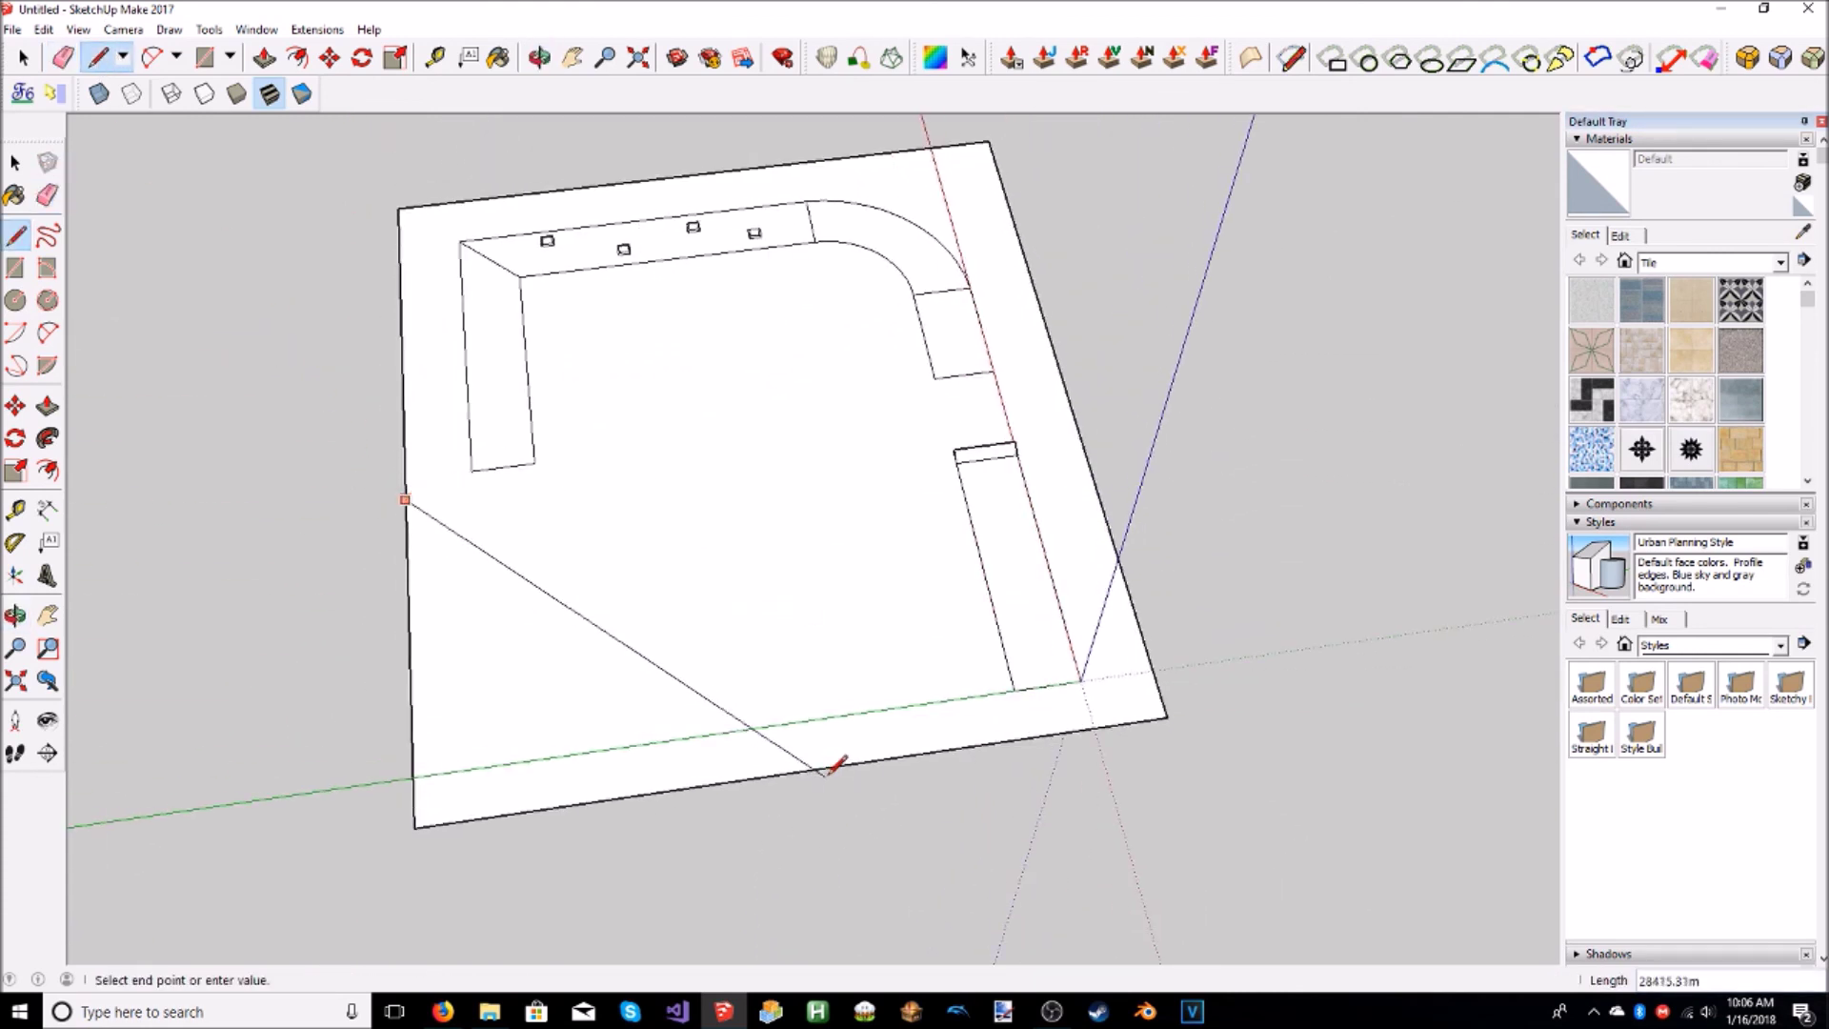
left_click(840, 765)
left_click(62, 57)
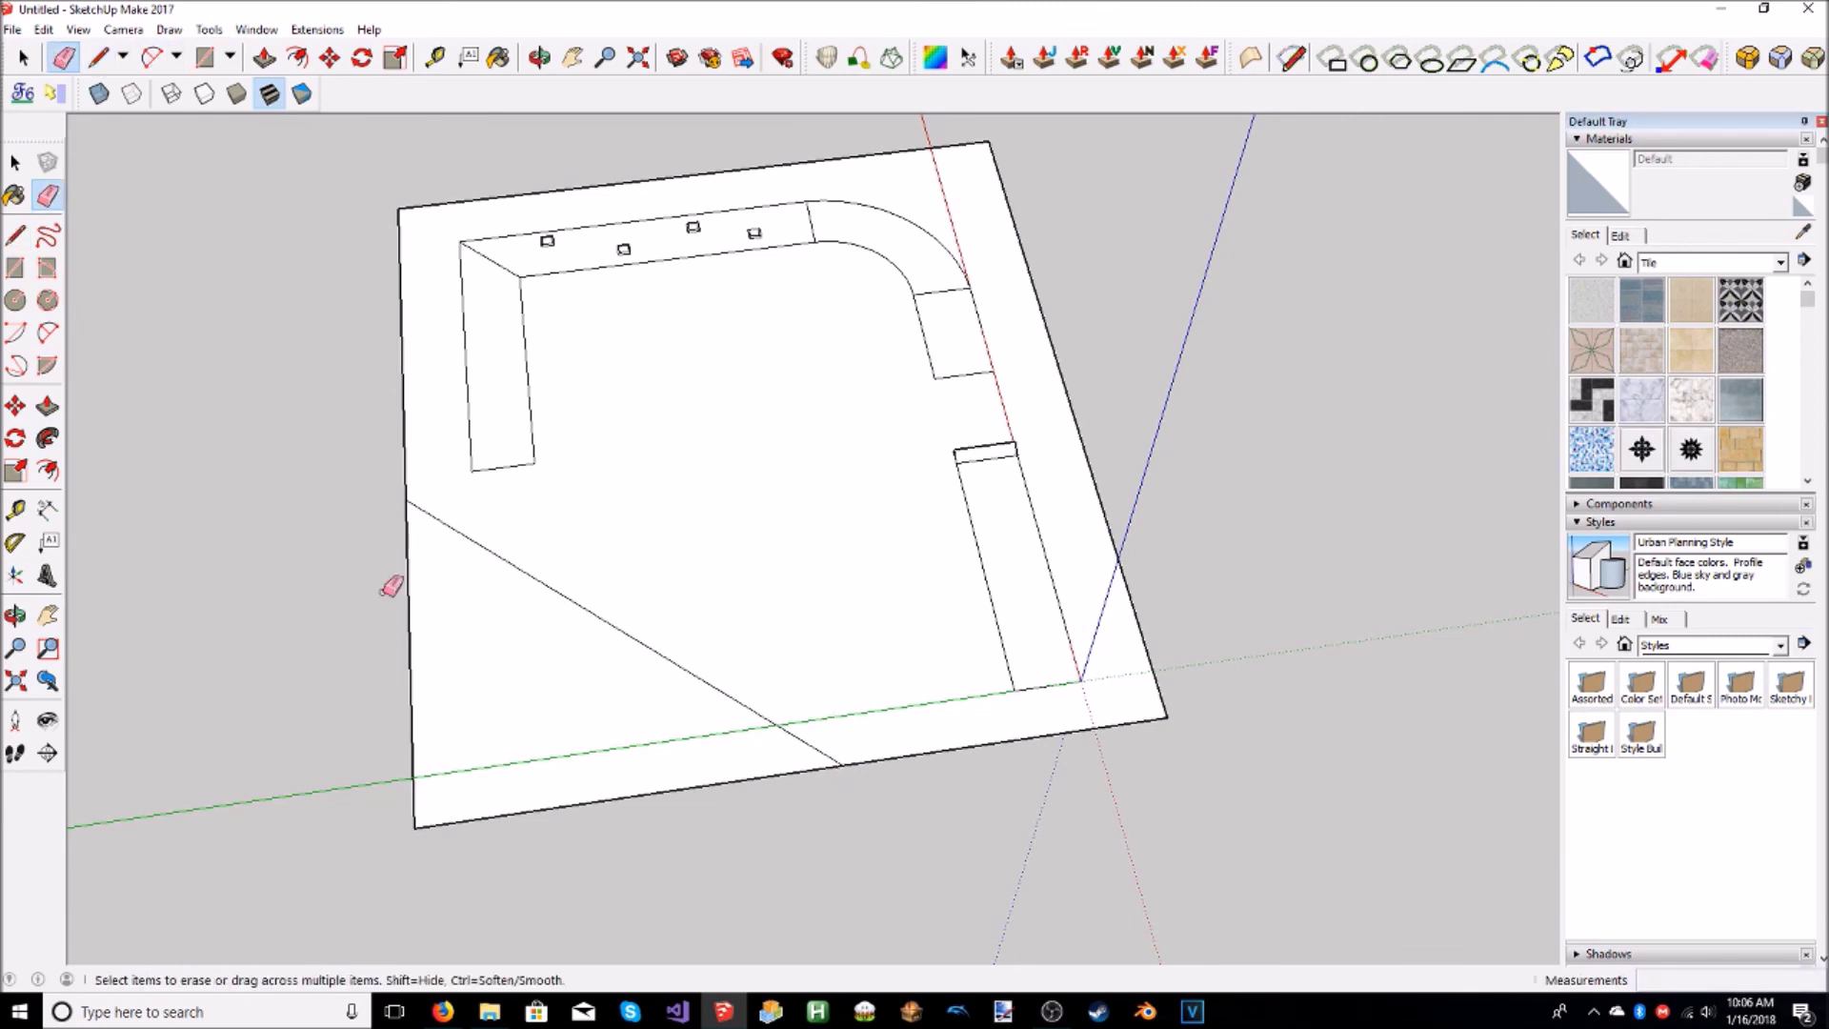
mouse_move(396, 584)
left_mouse_down()
mouse_move(572, 763)
mouse_move(718, 823)
left_mouse_up()
middle_click_drag(718, 823, 604, 604)
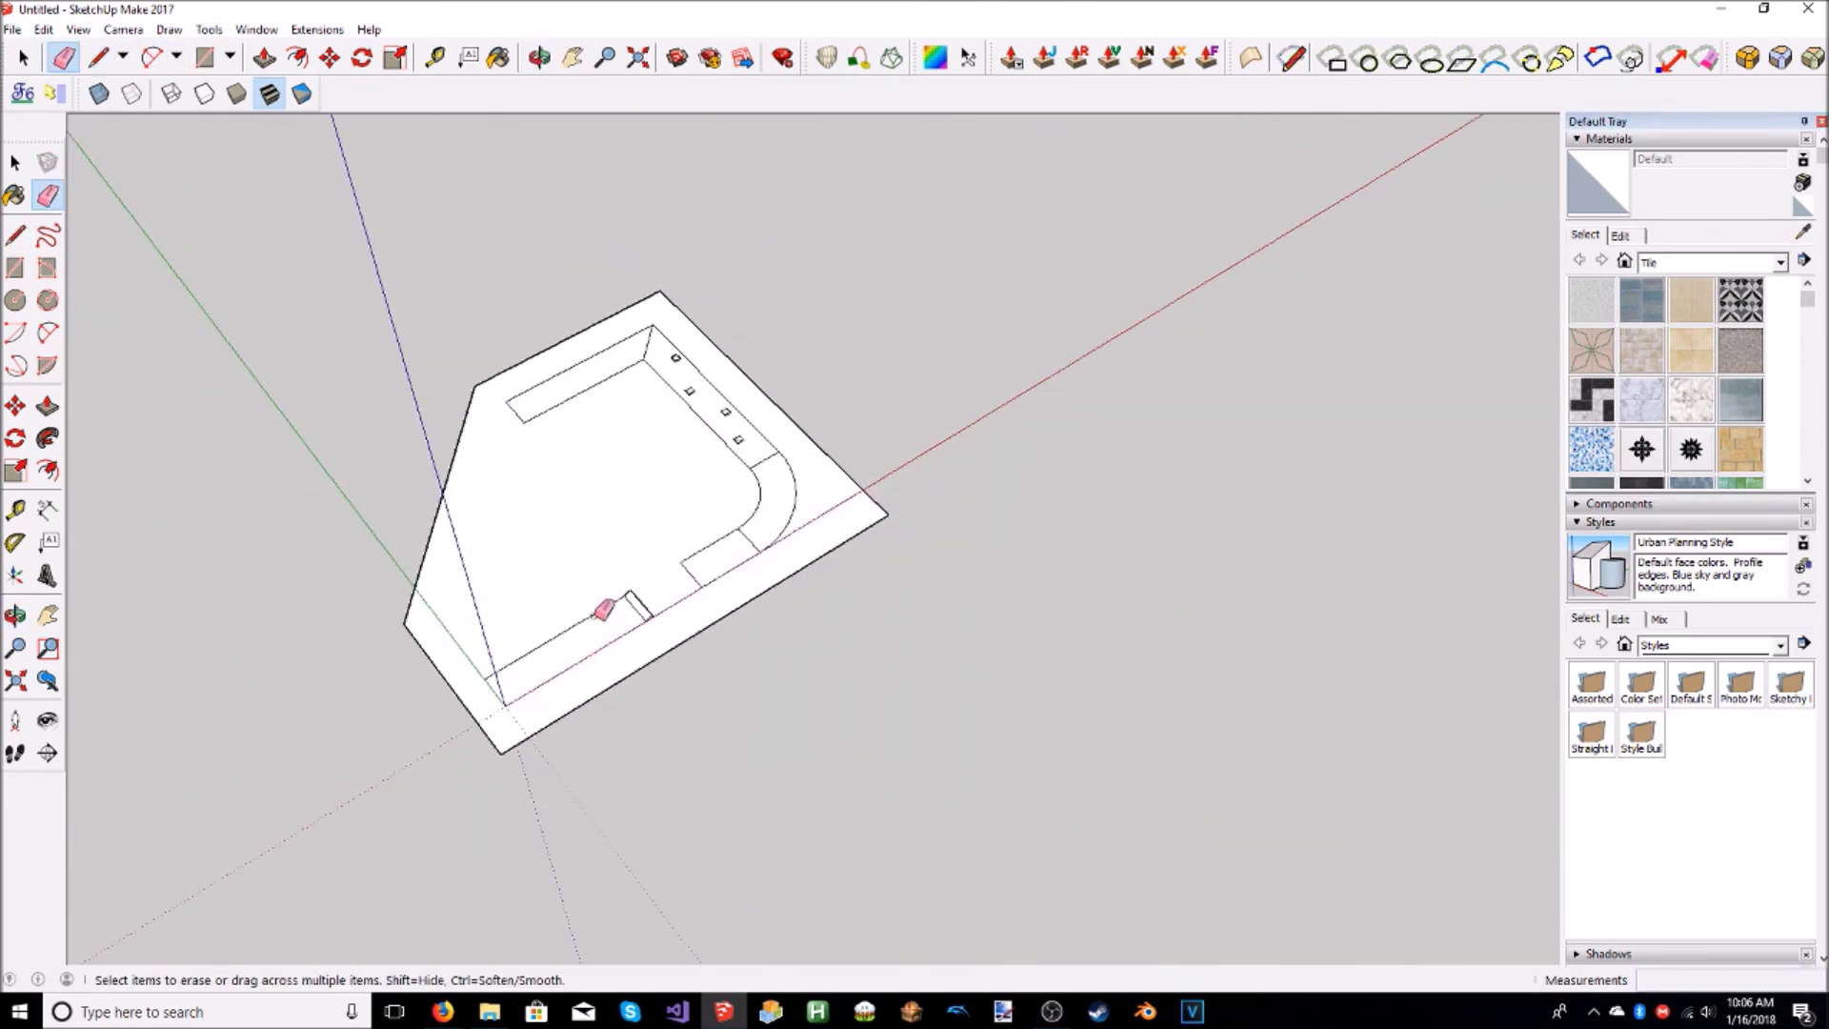
middle_click_drag(750, 586, 674, 385)
middle_click_drag(931, 347, 742, 640, "shift")
scroll(742, 640, "down", 3)
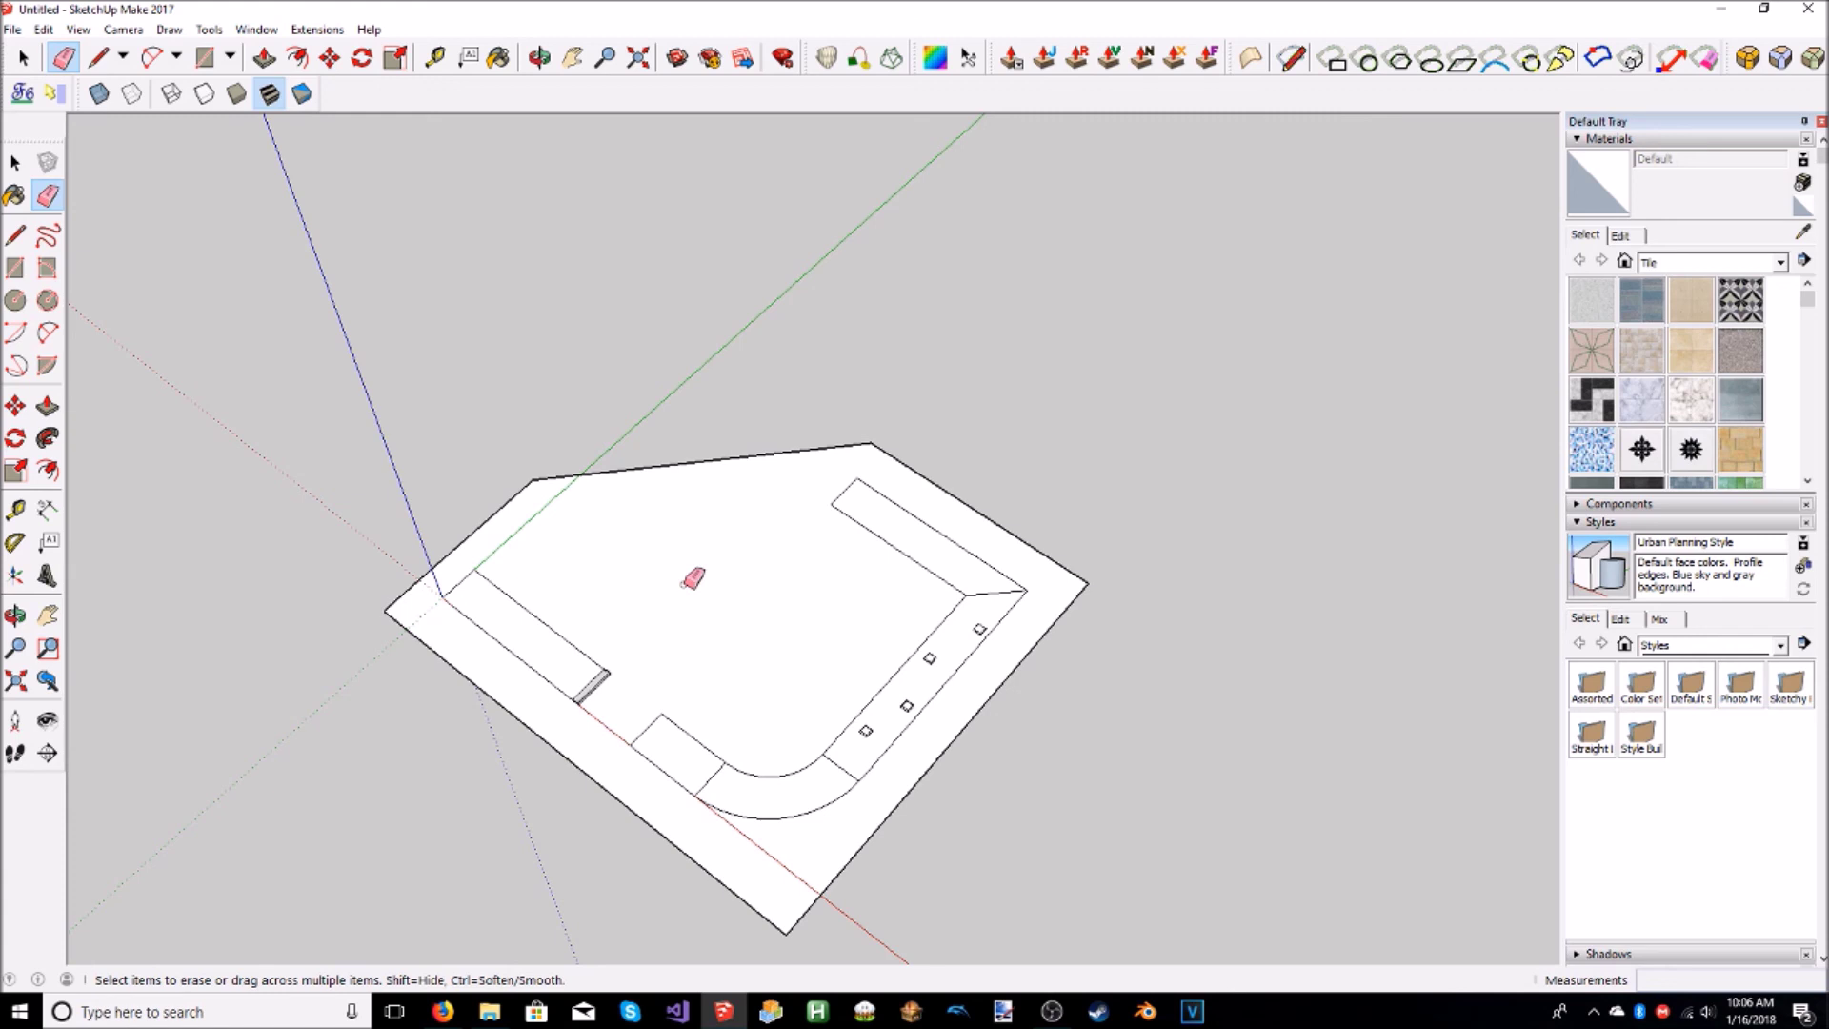
Draw a rectangle for the turning section beside the cut corner.
key("space")
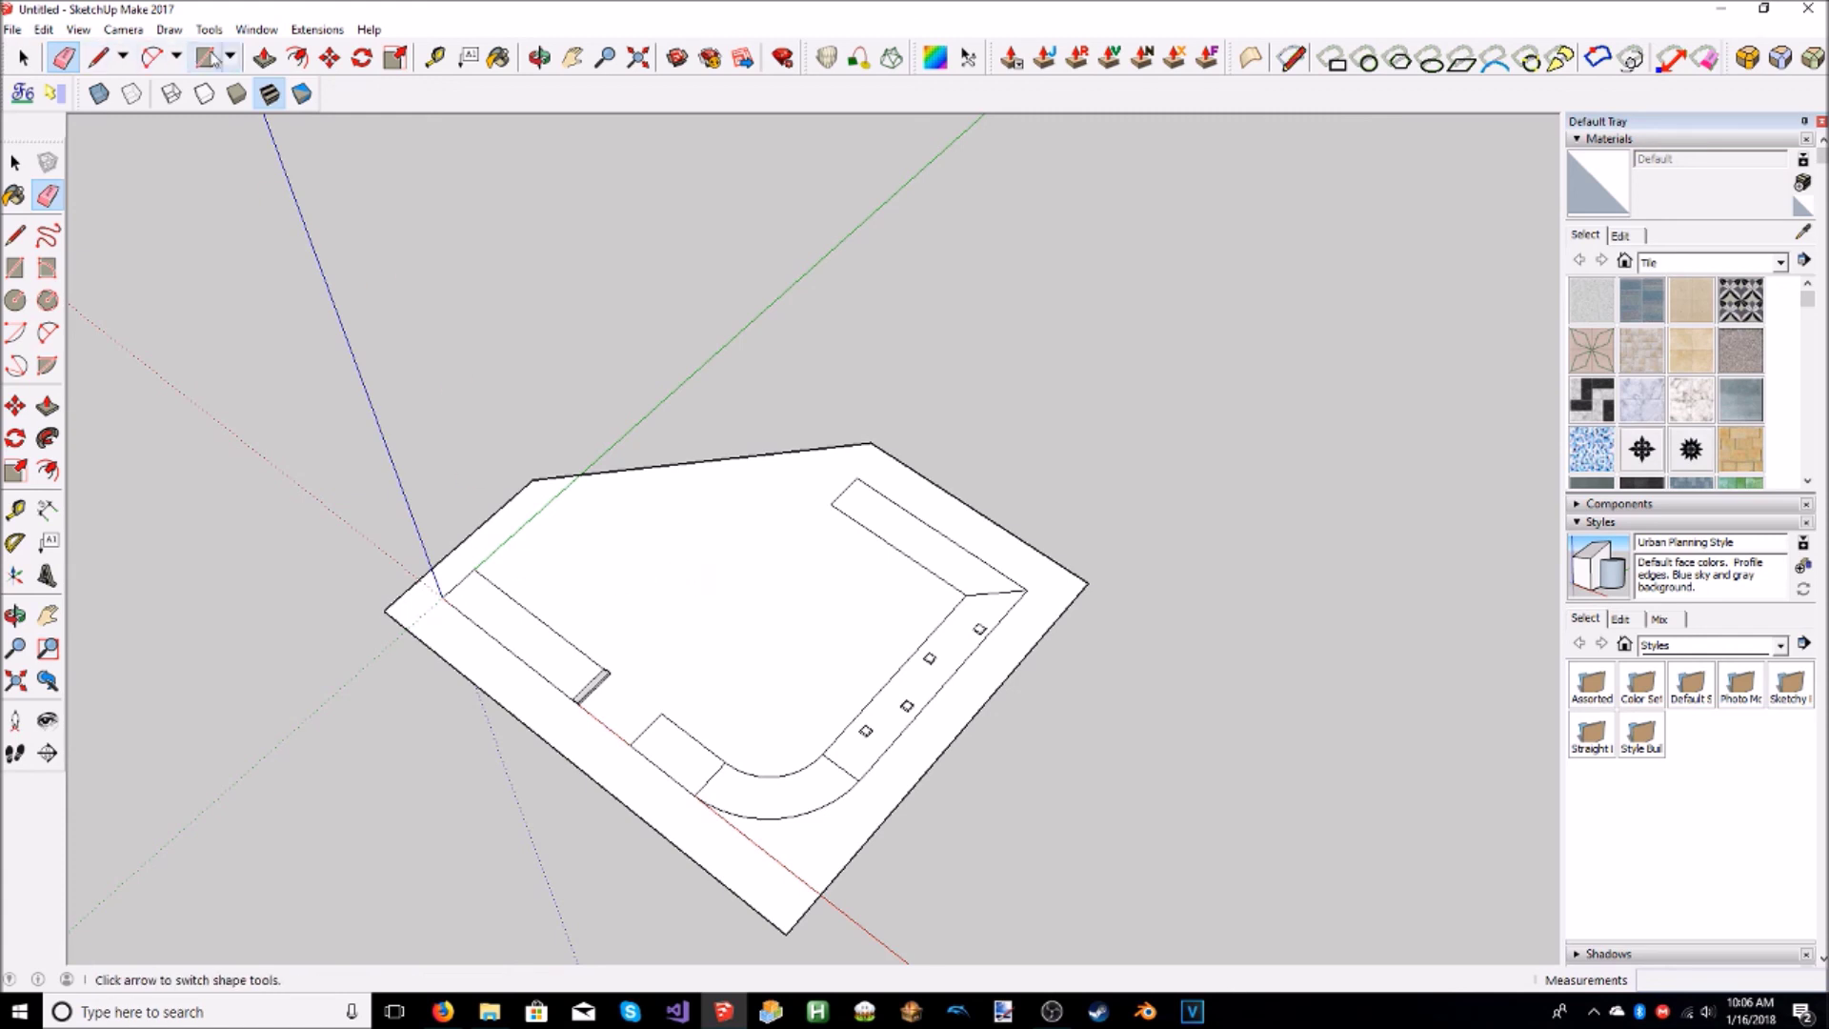
key("r")
scroll(506, 515, "up", 5)
mouse_move(490, 543)
middle_mouse_down()
mouse_move(458, 398)
mouse_move(282, 371)
mouse_move(441, 412)
middle_mouse_up()
left_click(420, 449)
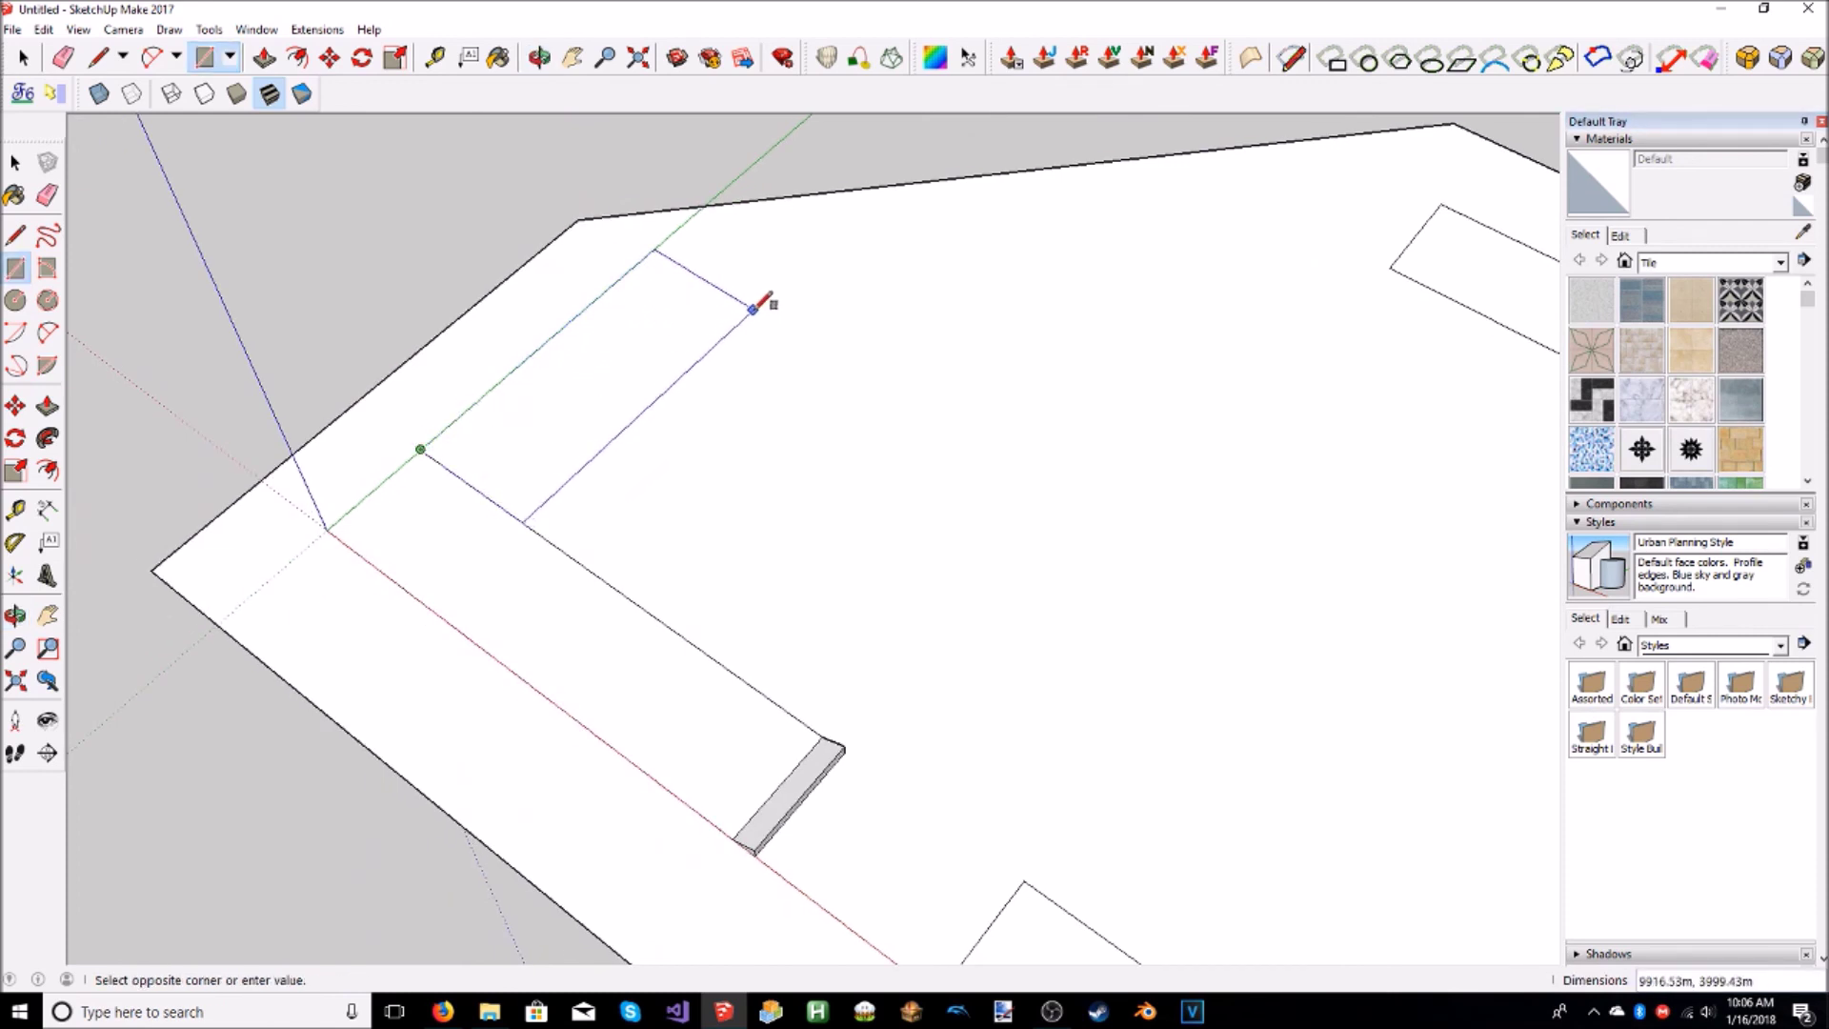
left_click(752, 303)
middle_click_drag(694, 359, 1054, 404)
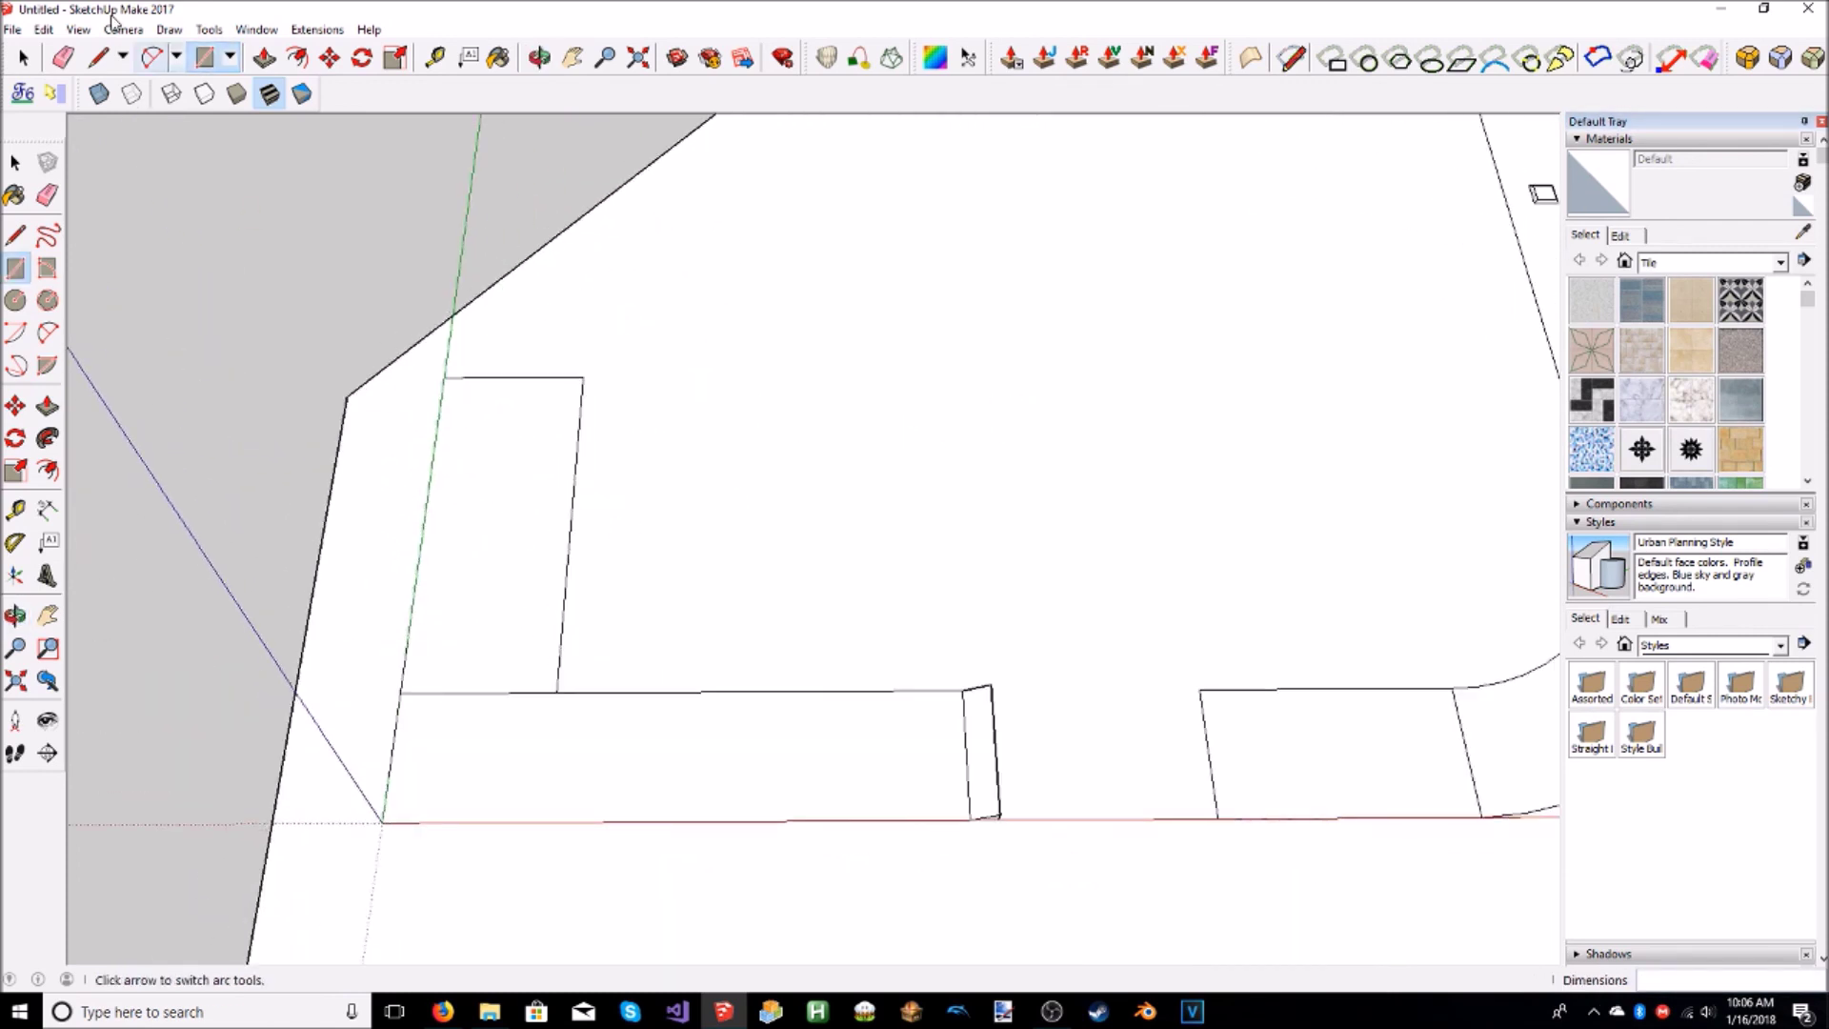
Delete the edge shared by the new section and the leg.
left_click(21, 61)
left_click(499, 695)
key("Delete")
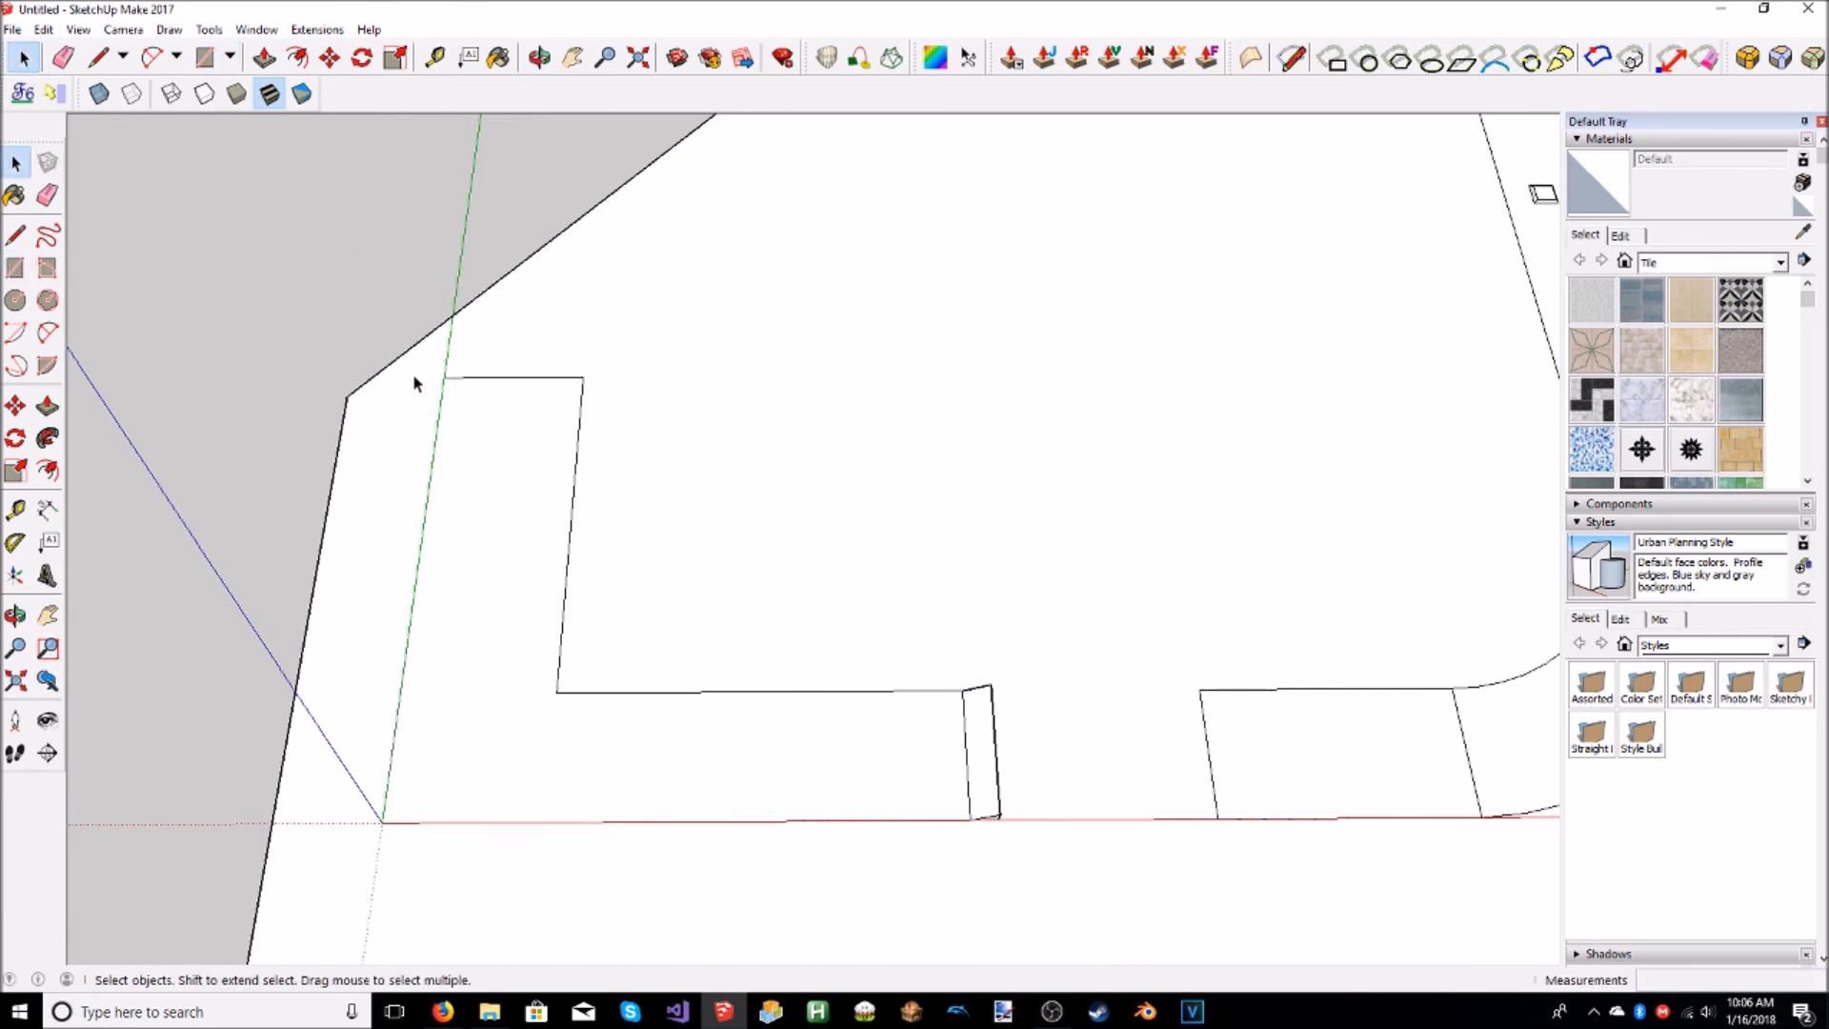
Draw a mitre line from the L's inner corner to the origin corner.
left_click(98, 57)
left_click(556, 691)
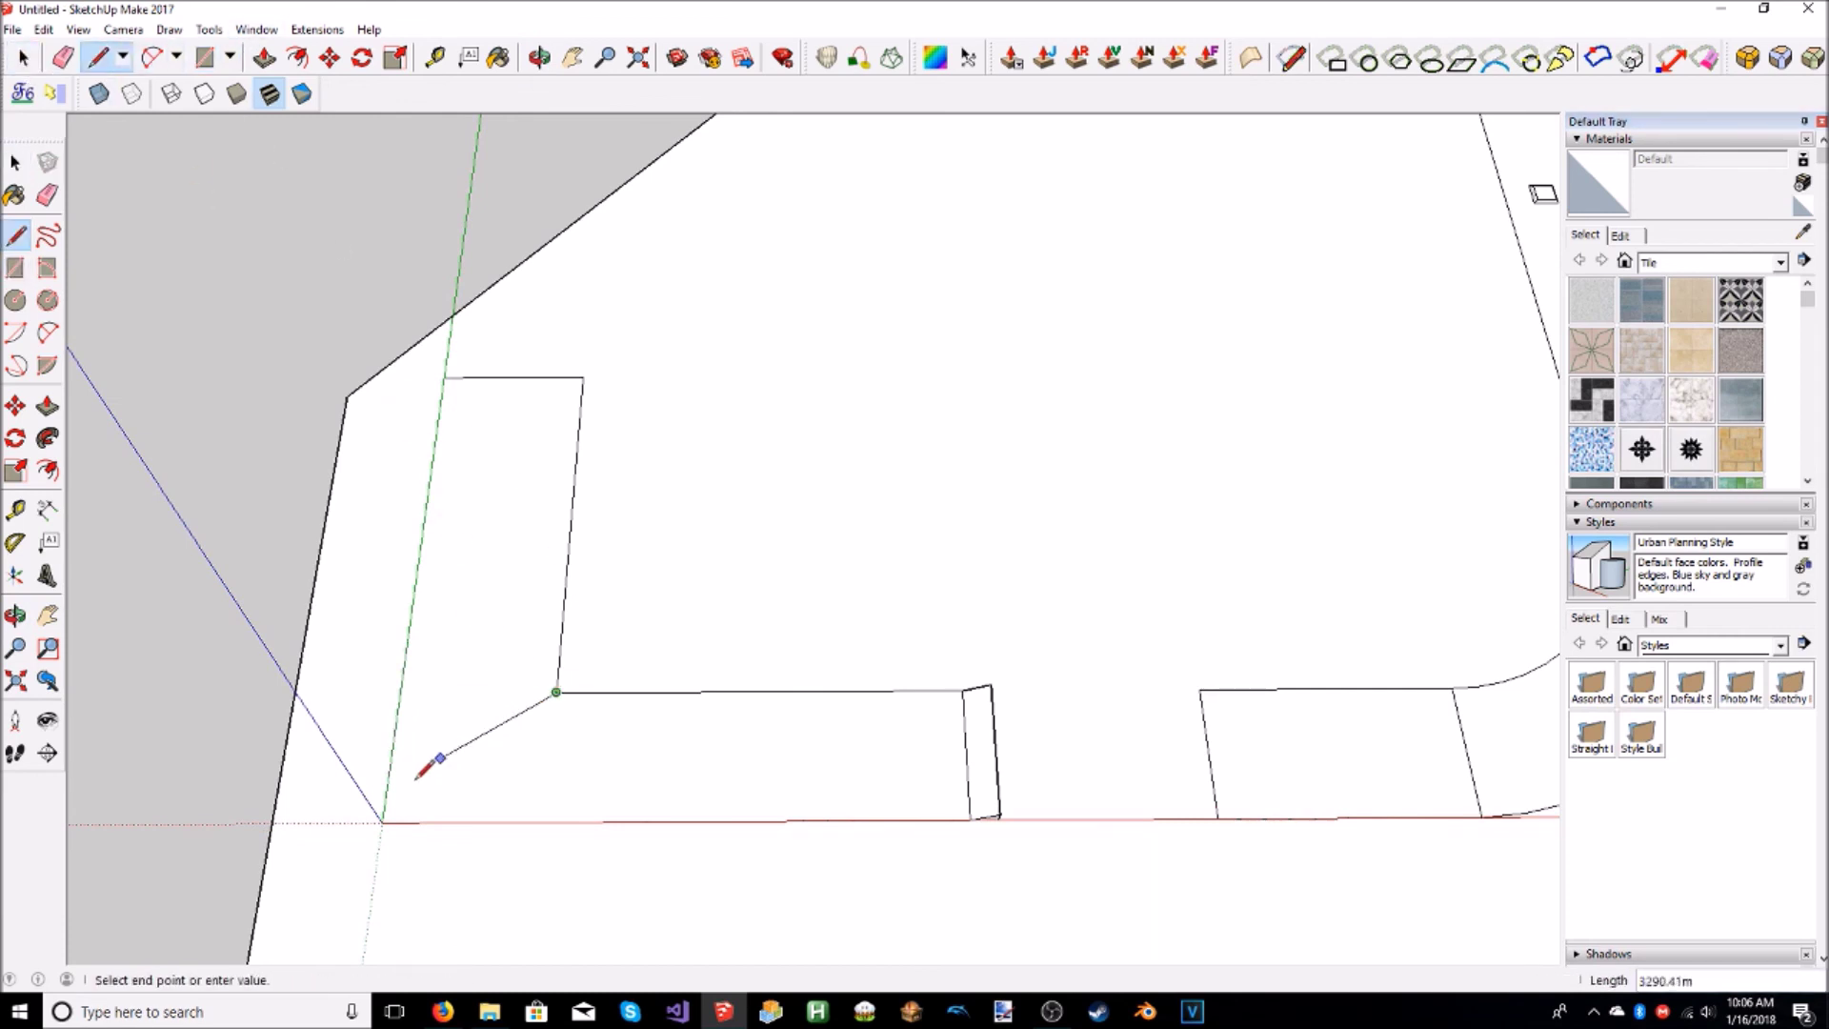
left_click(384, 821)
scroll(995, 555, "down", 3)
scroll(1152, 624, "down", 2)
scroll(845, 649, "down", 2)
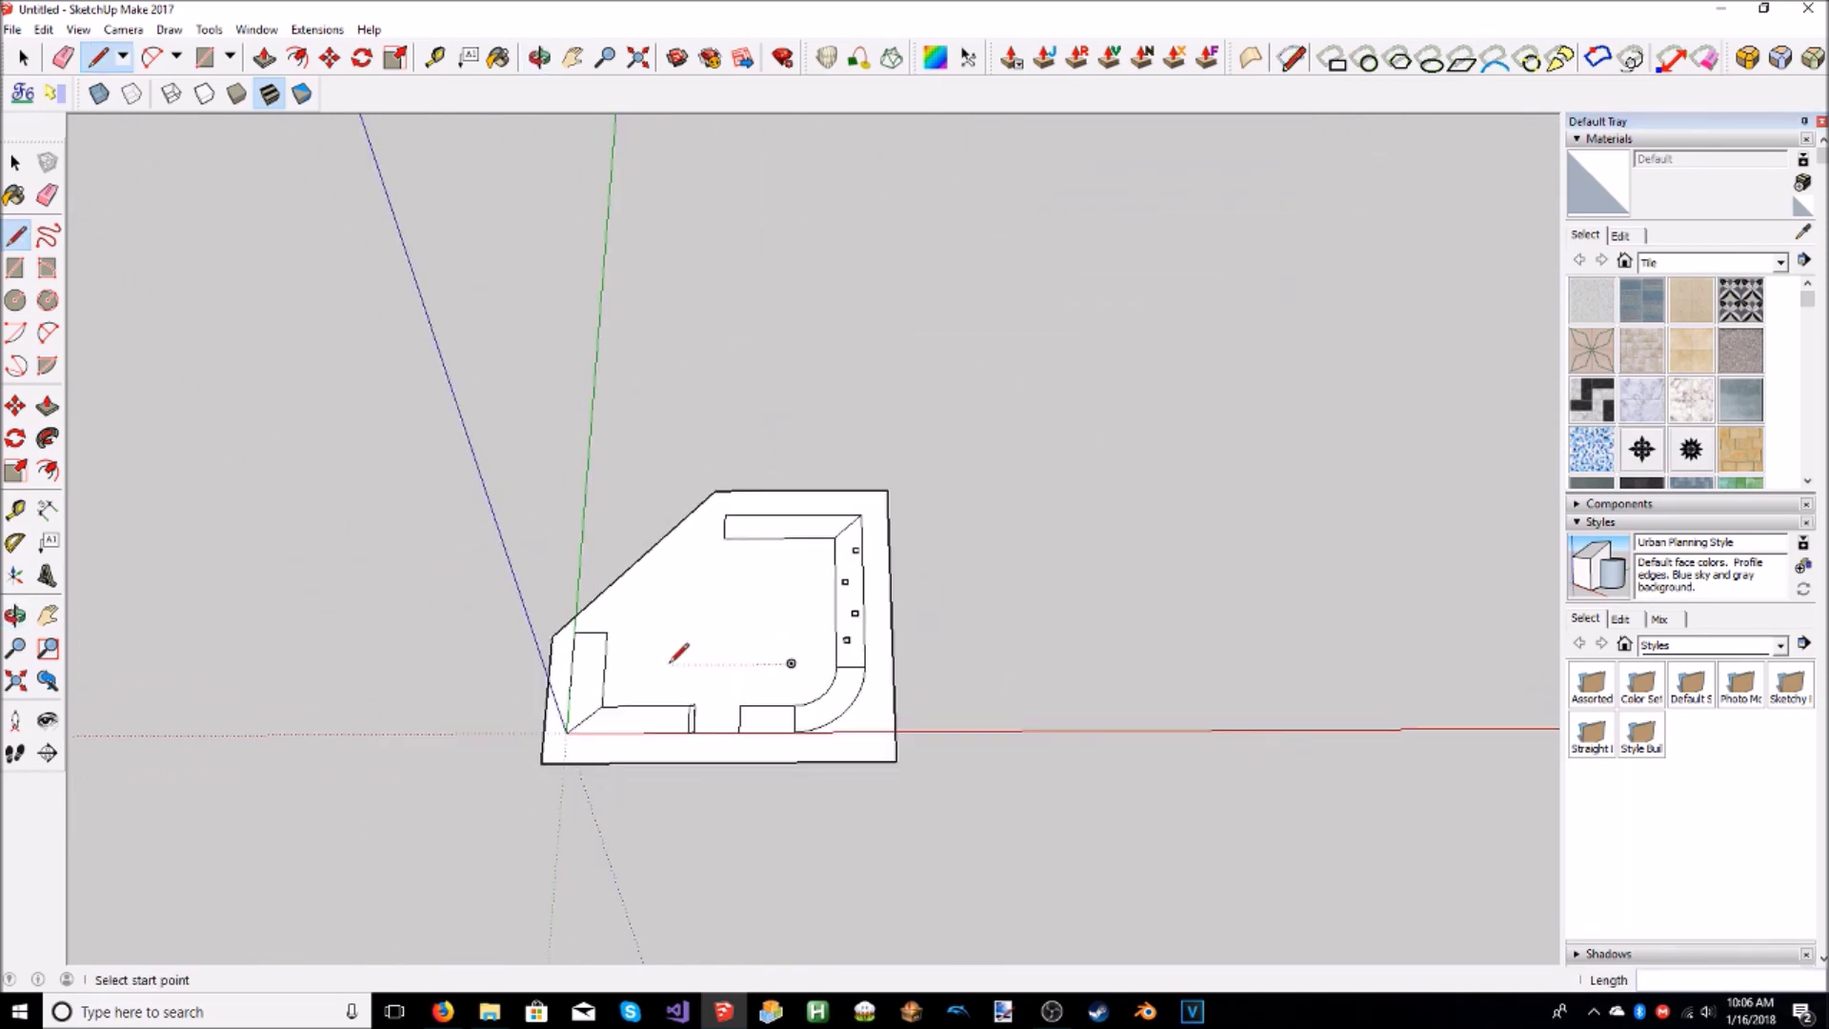
middle_click_drag(673, 653, 707, 536)
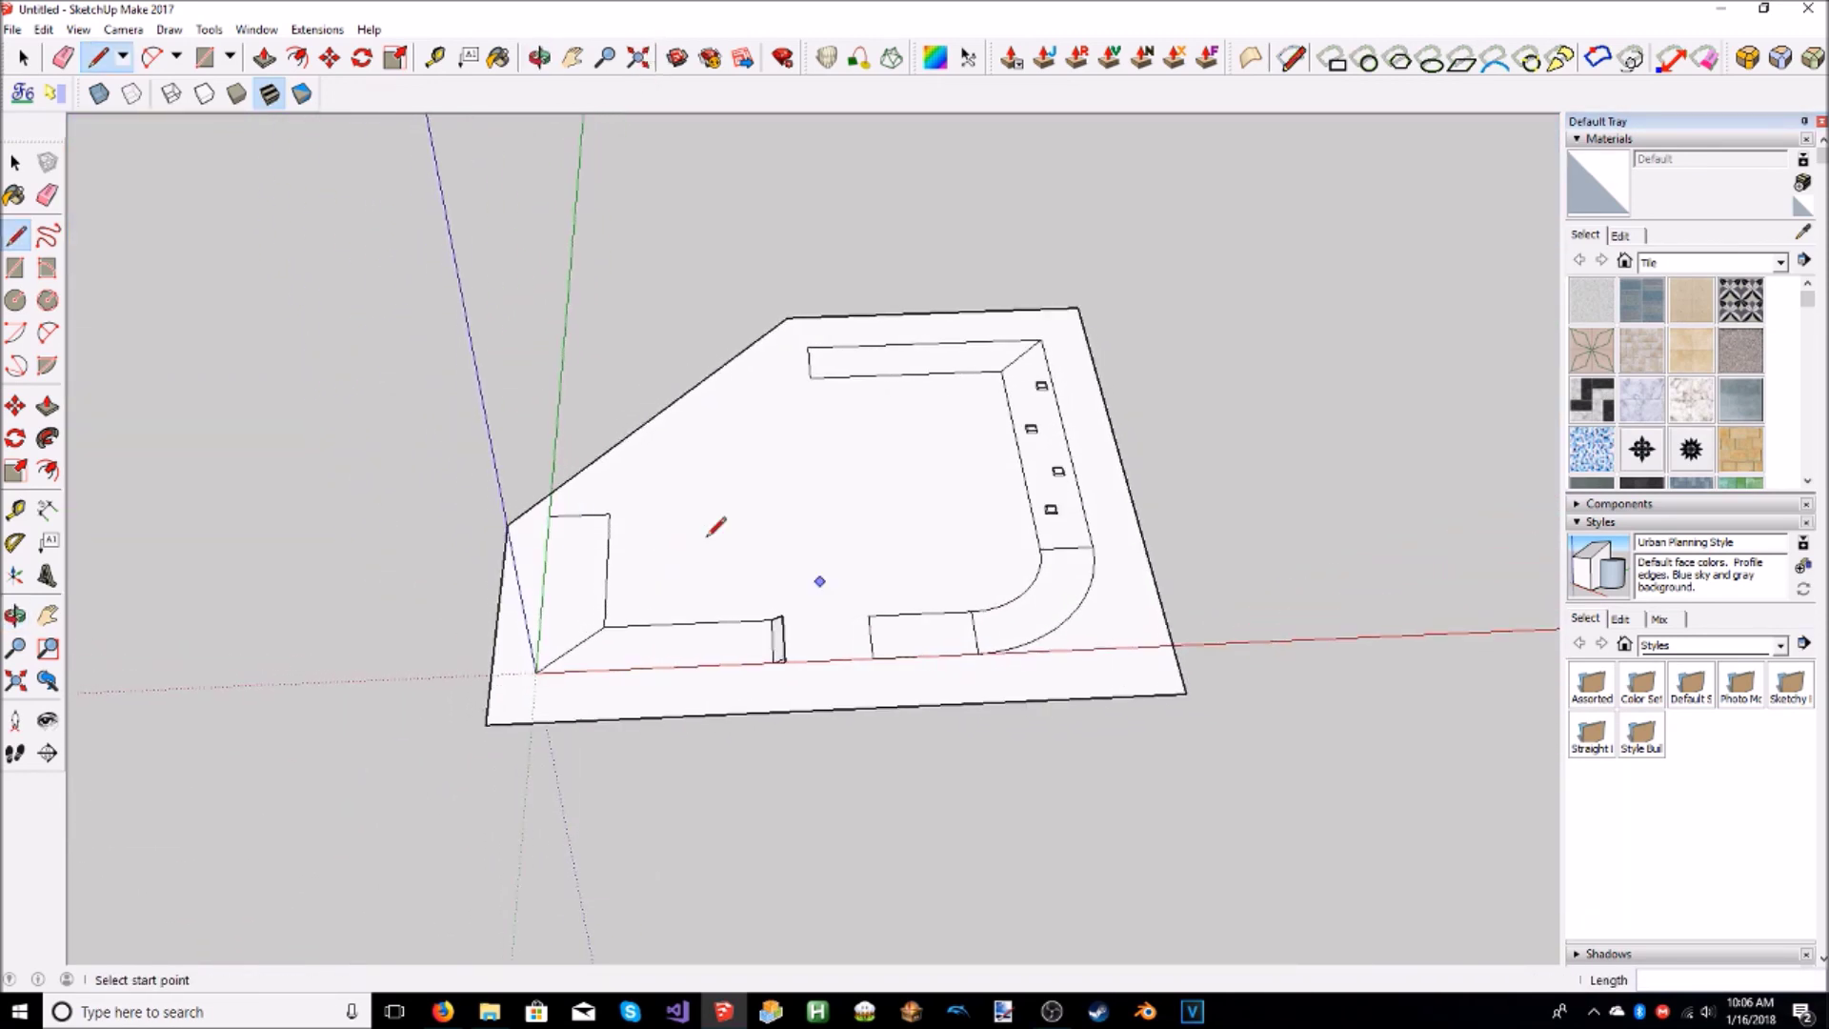